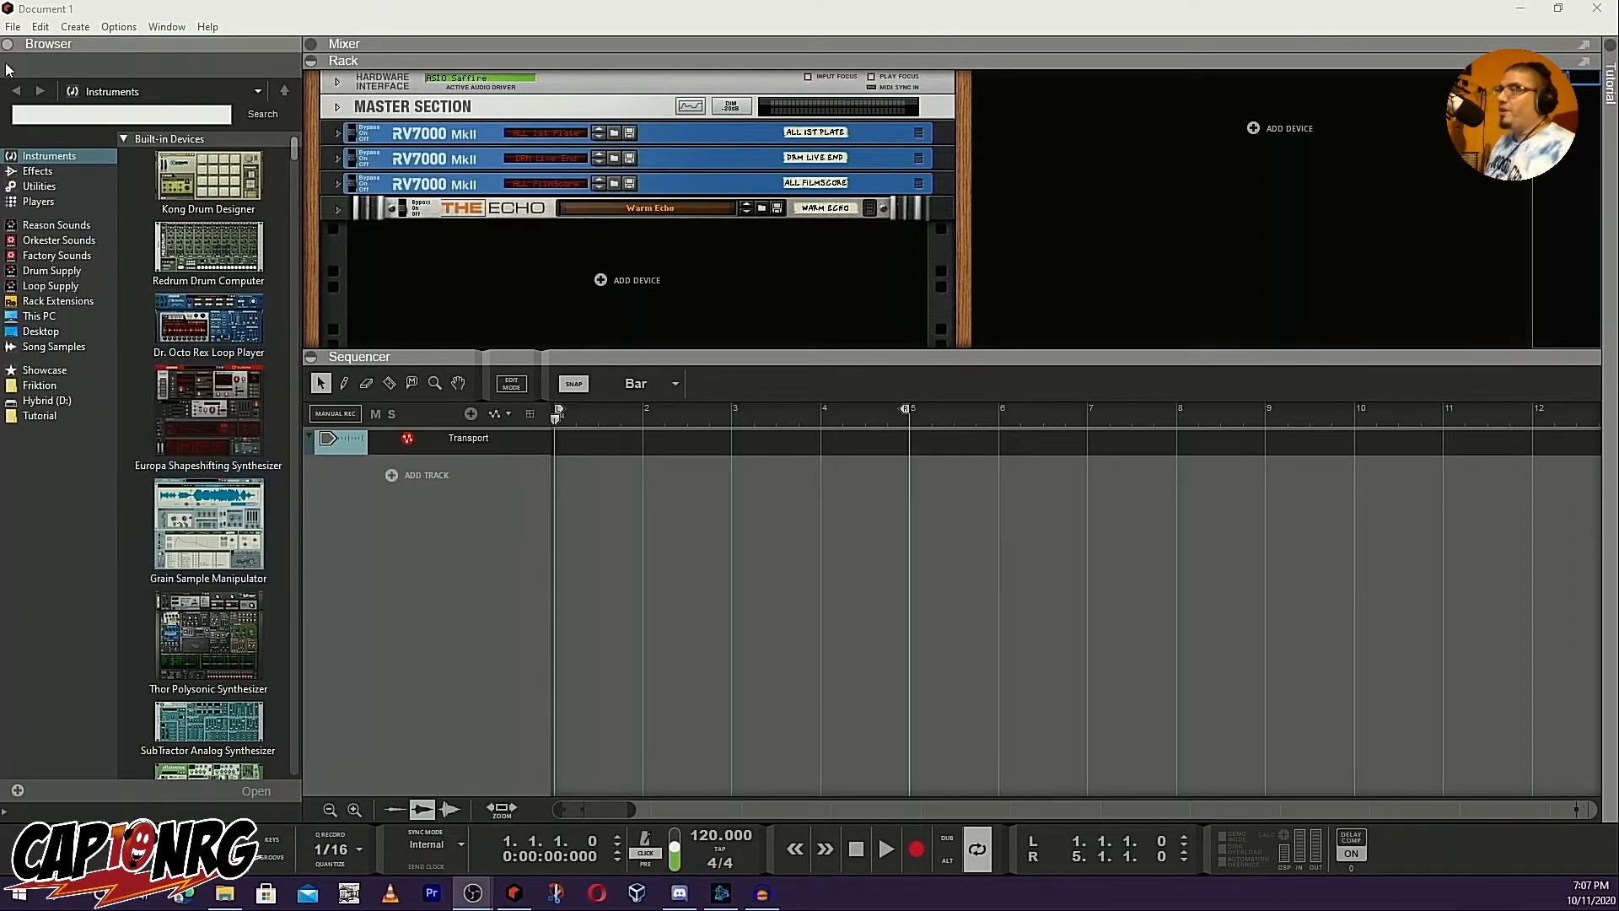
Add a Combinator to the rack below The Echo and enlarge the rack area
left_click(48, 186)
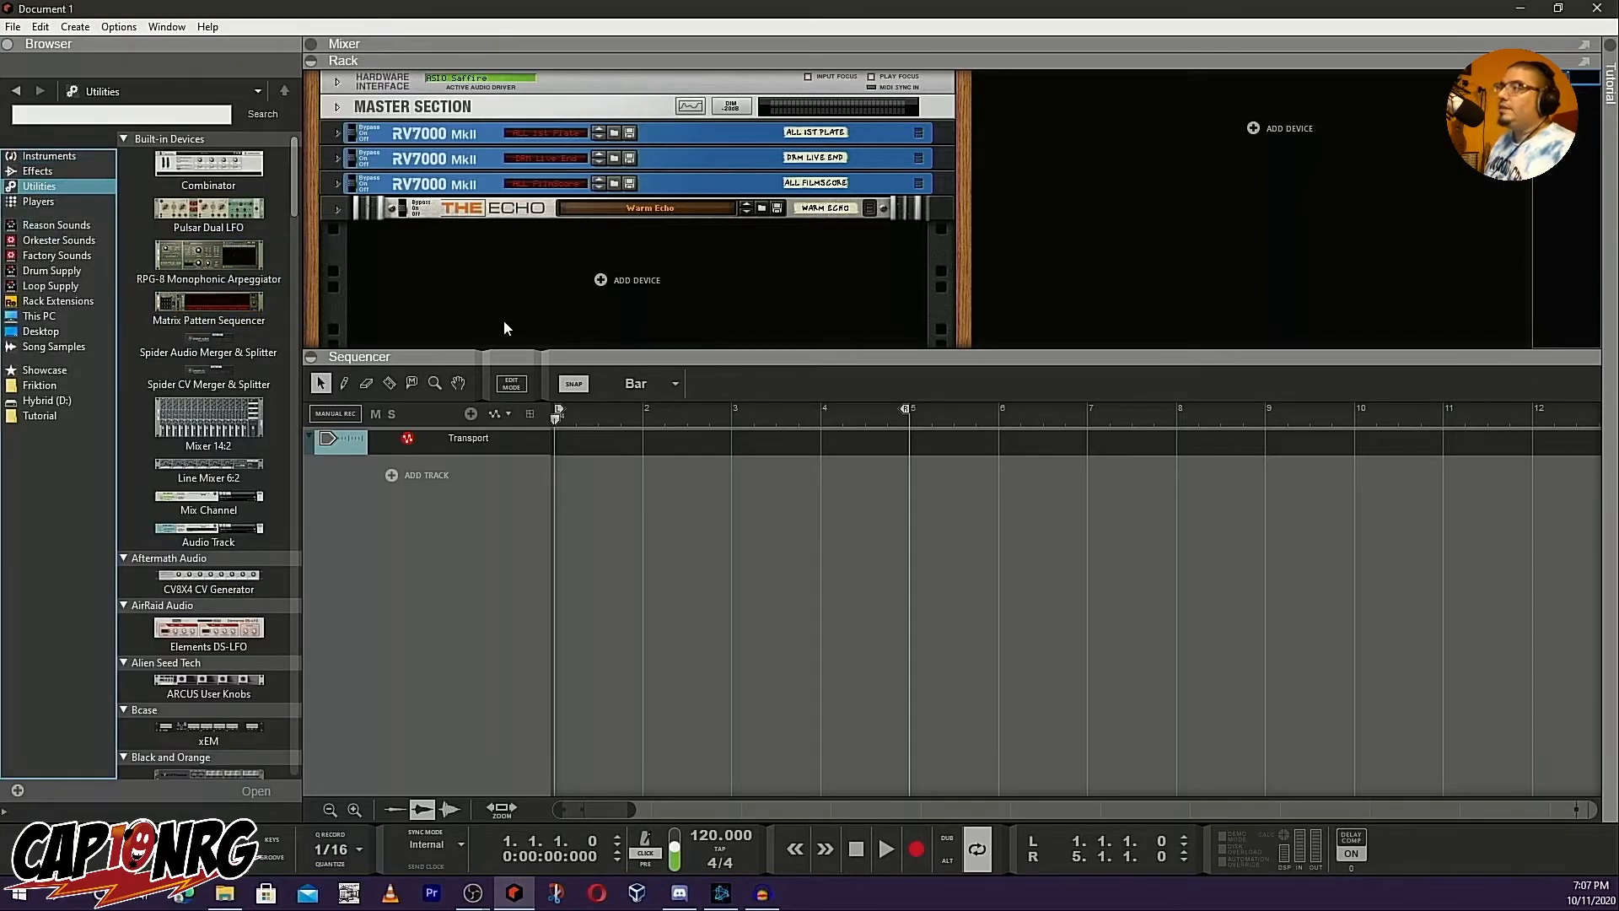
left_click(239, 155)
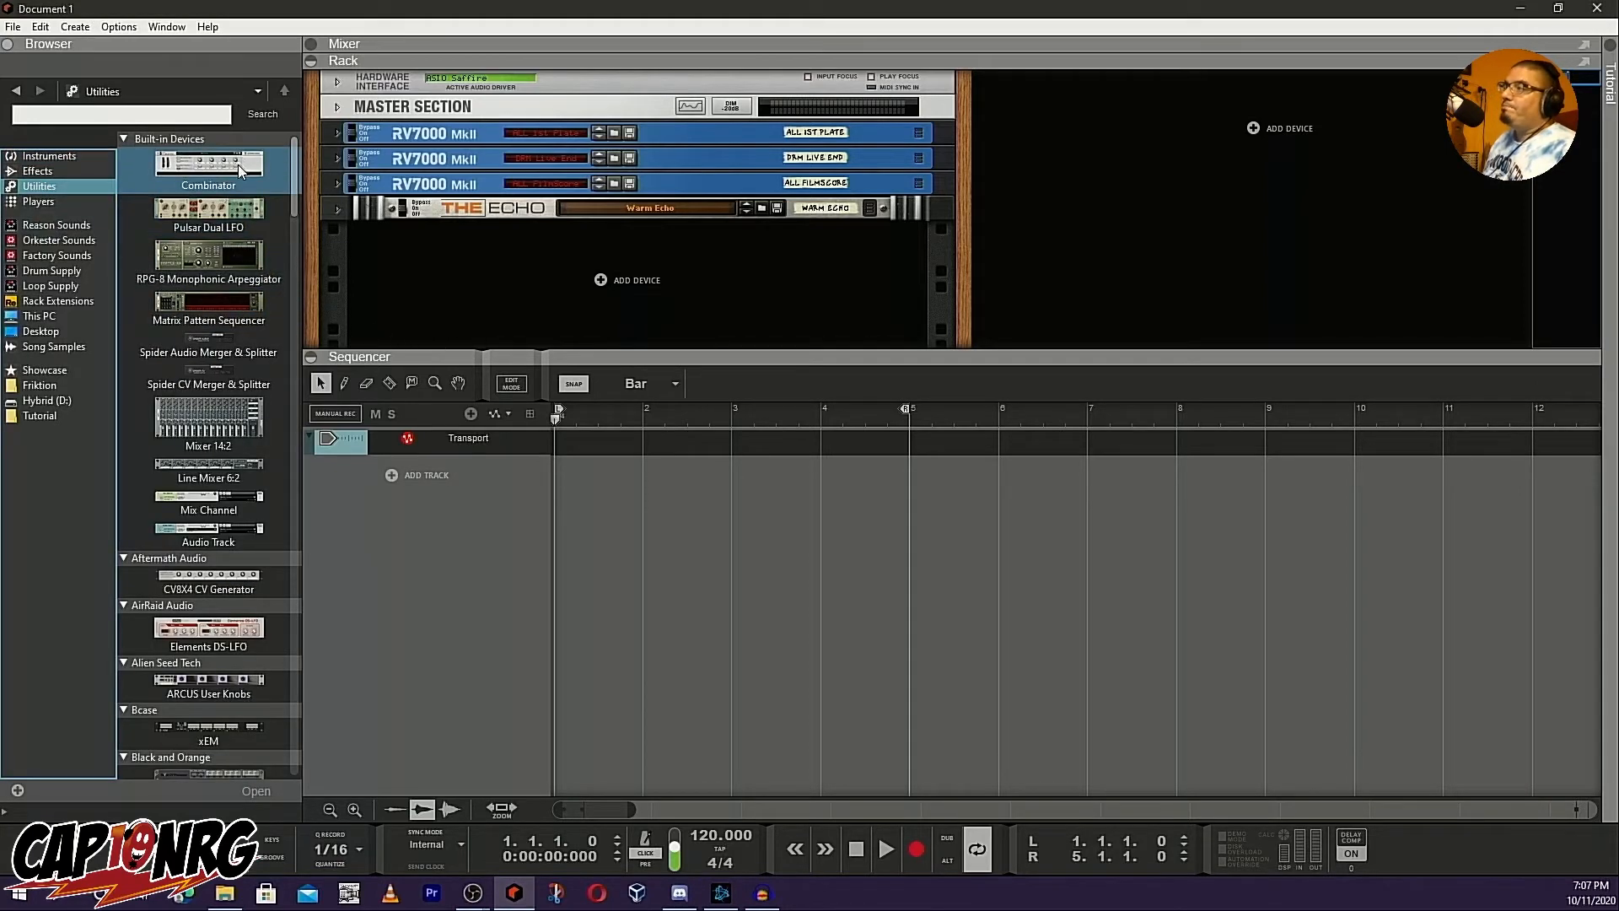
left_click_drag(236, 165, 450, 538)
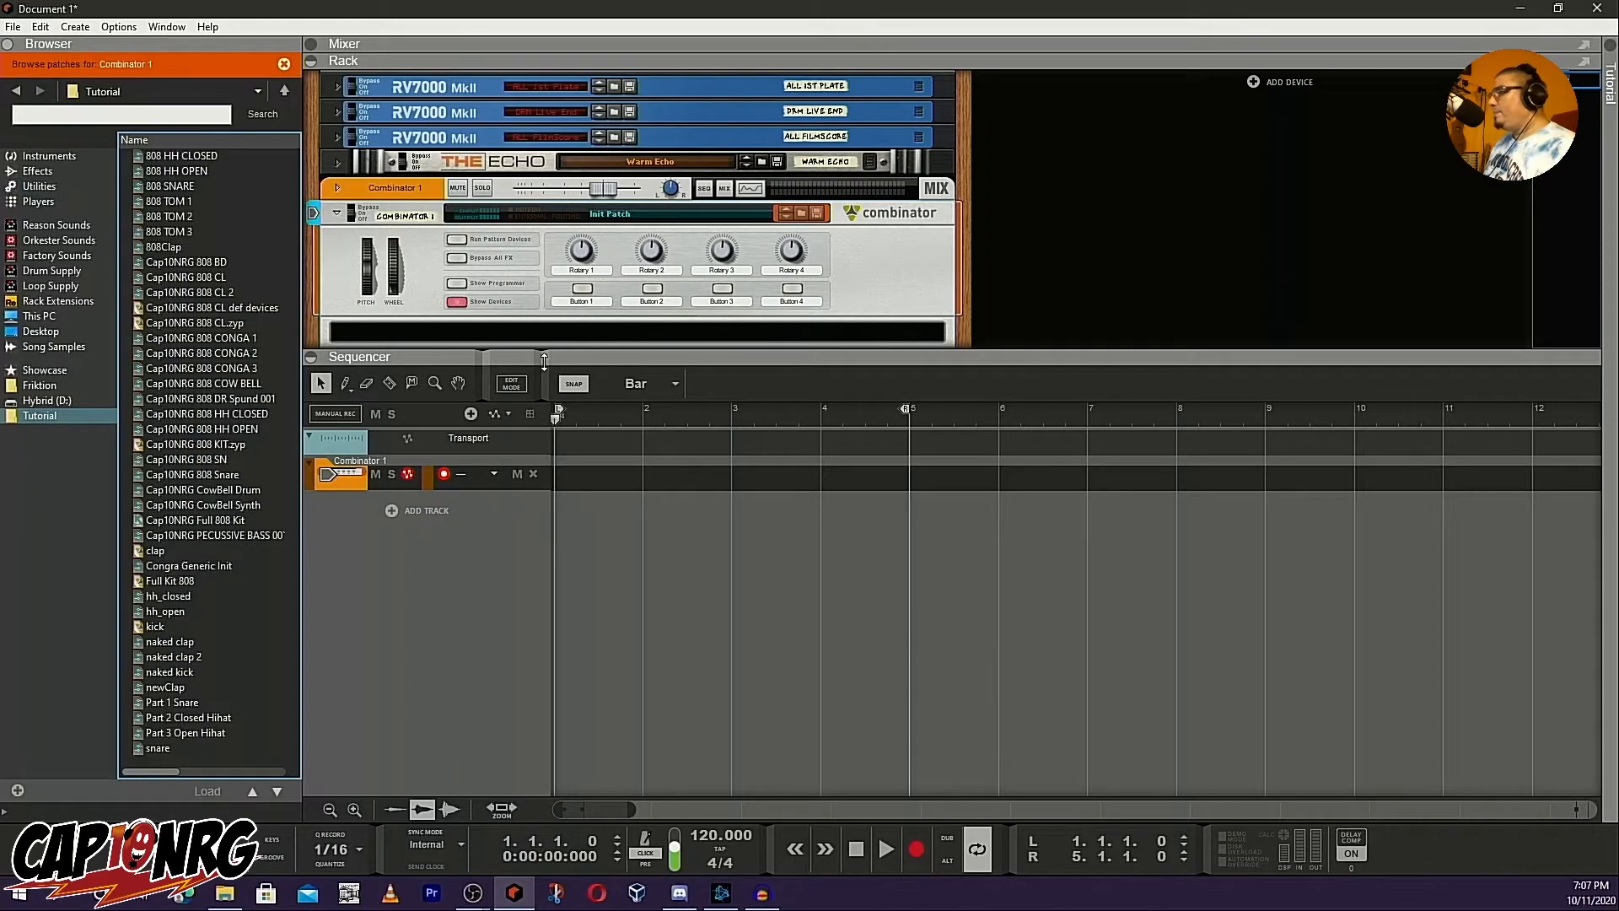
left_click_drag(544, 360, 597, 536)
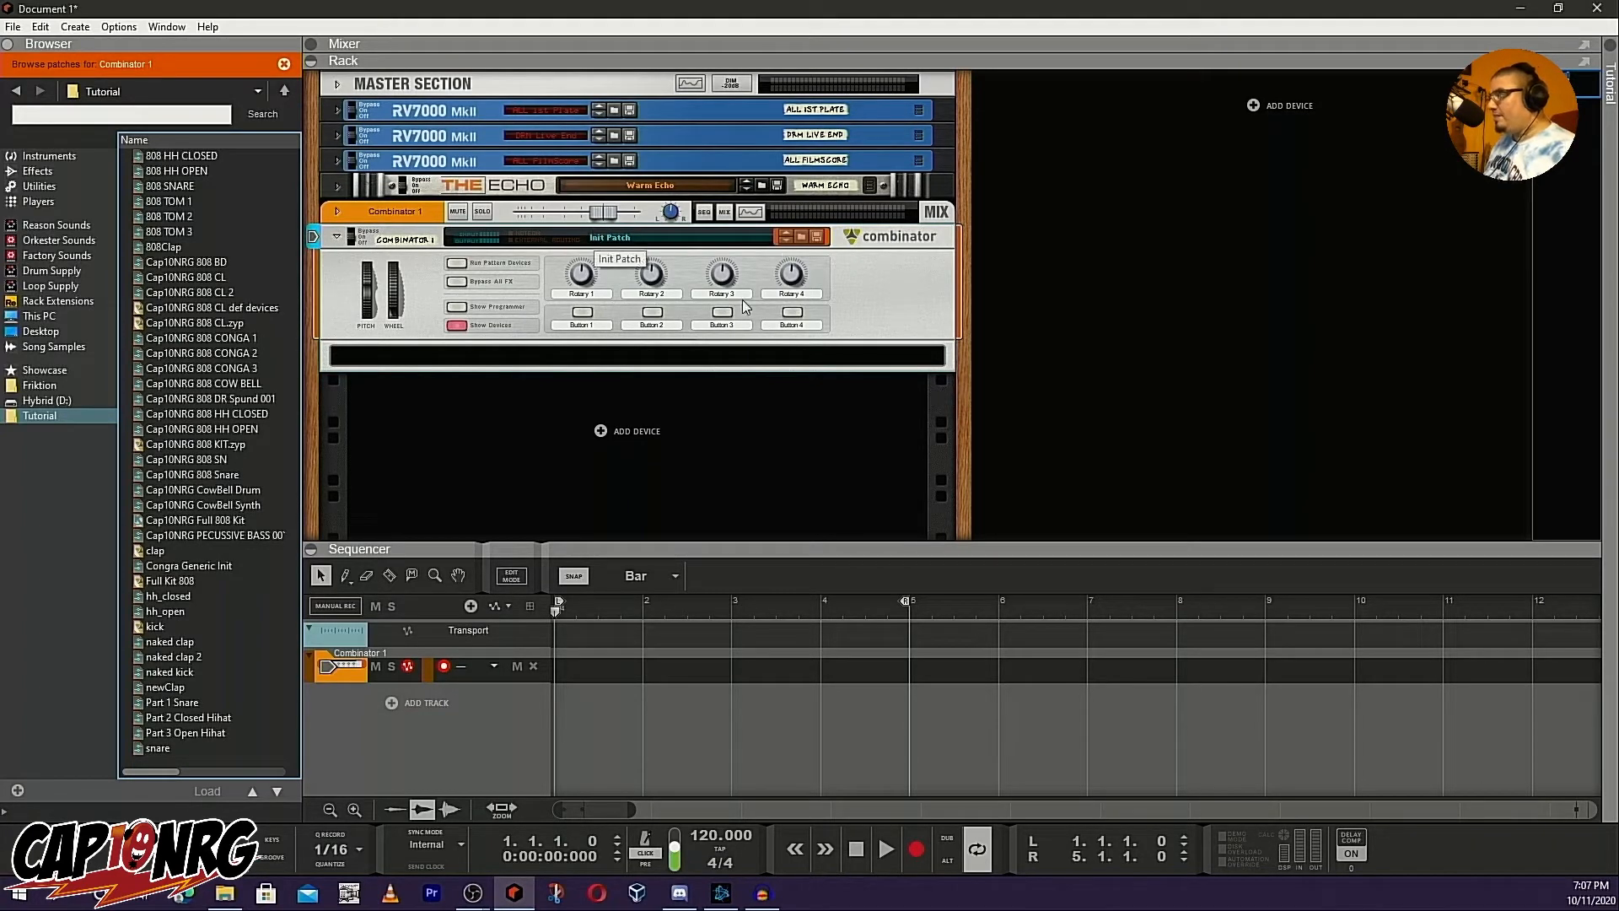
Show the Combinator's programmer to examine its key mapping and modulation routing, and hide it again
left_click(671, 243)
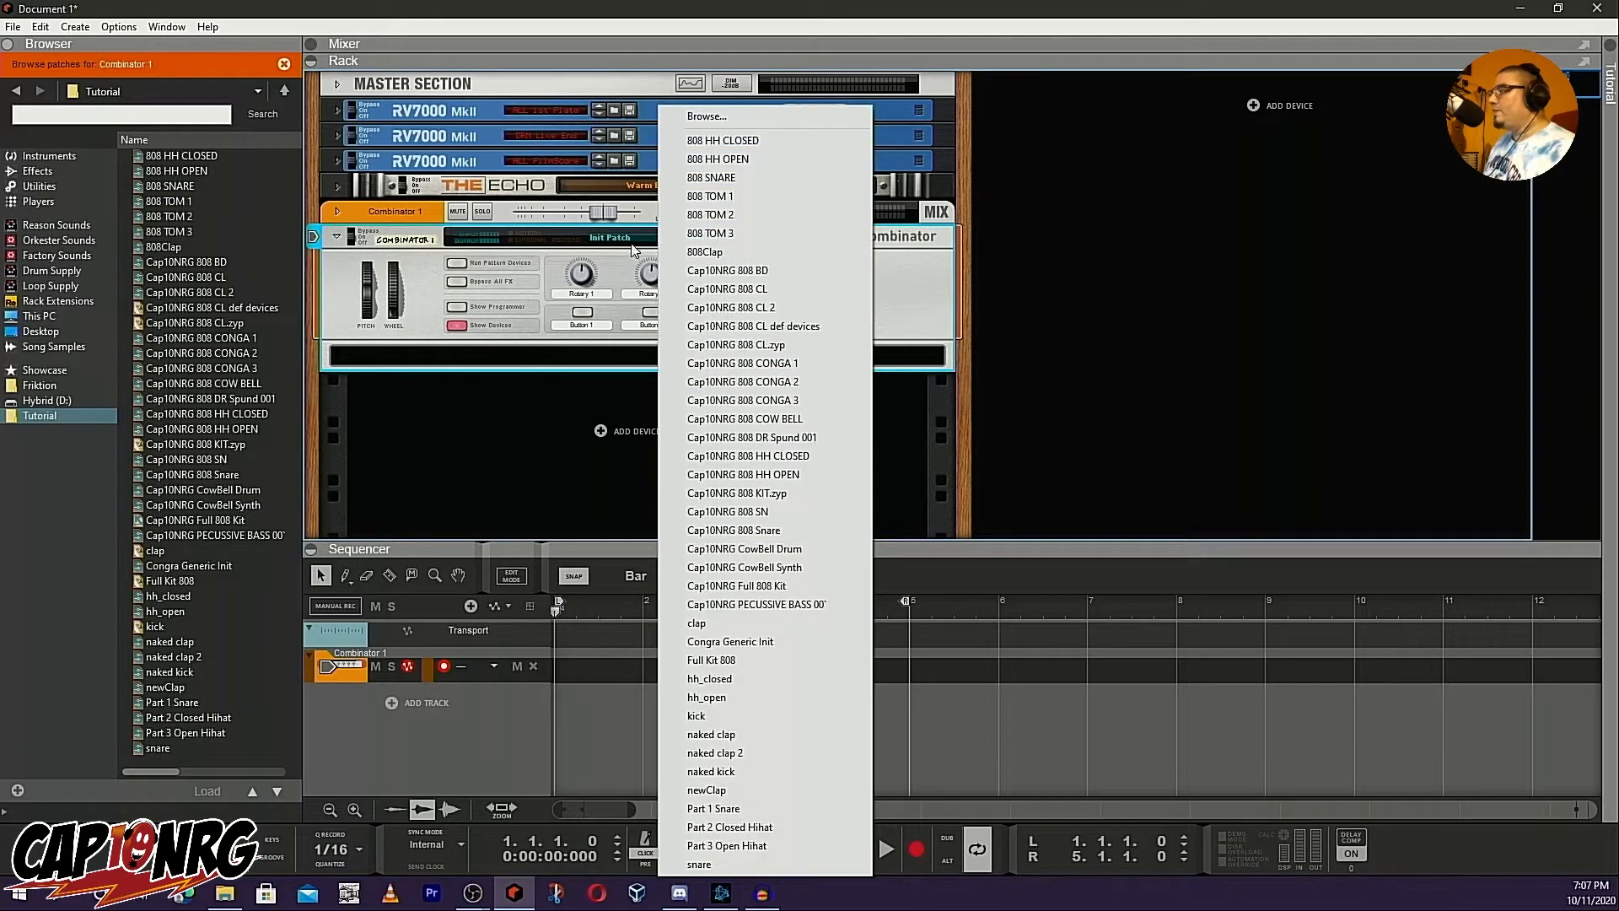
left_click(727, 249)
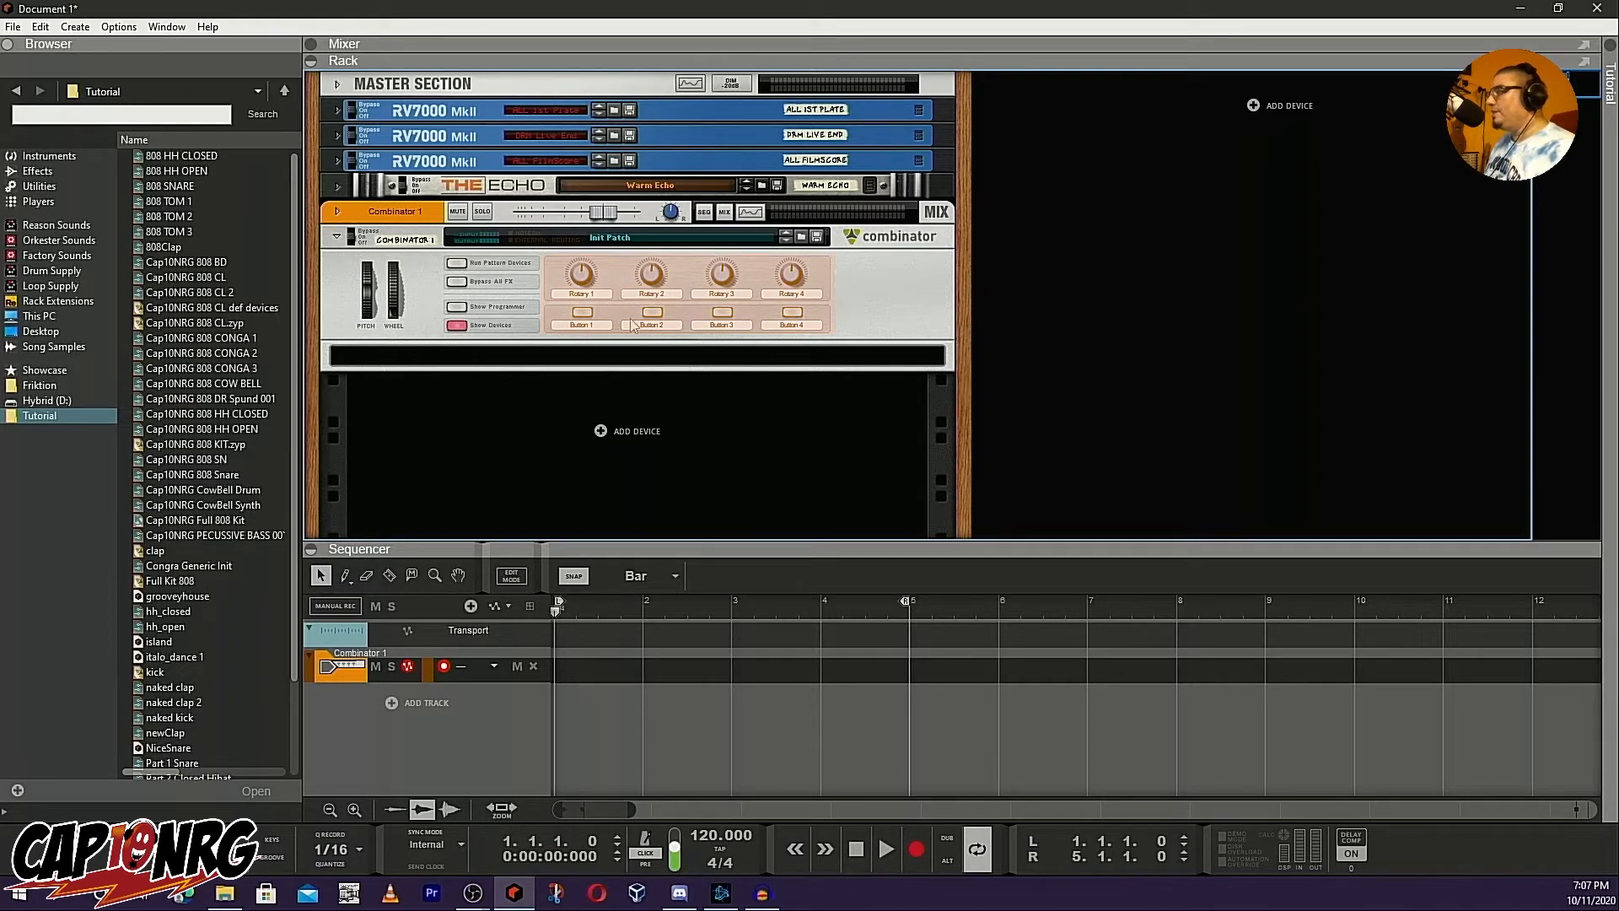
left_click(456, 307)
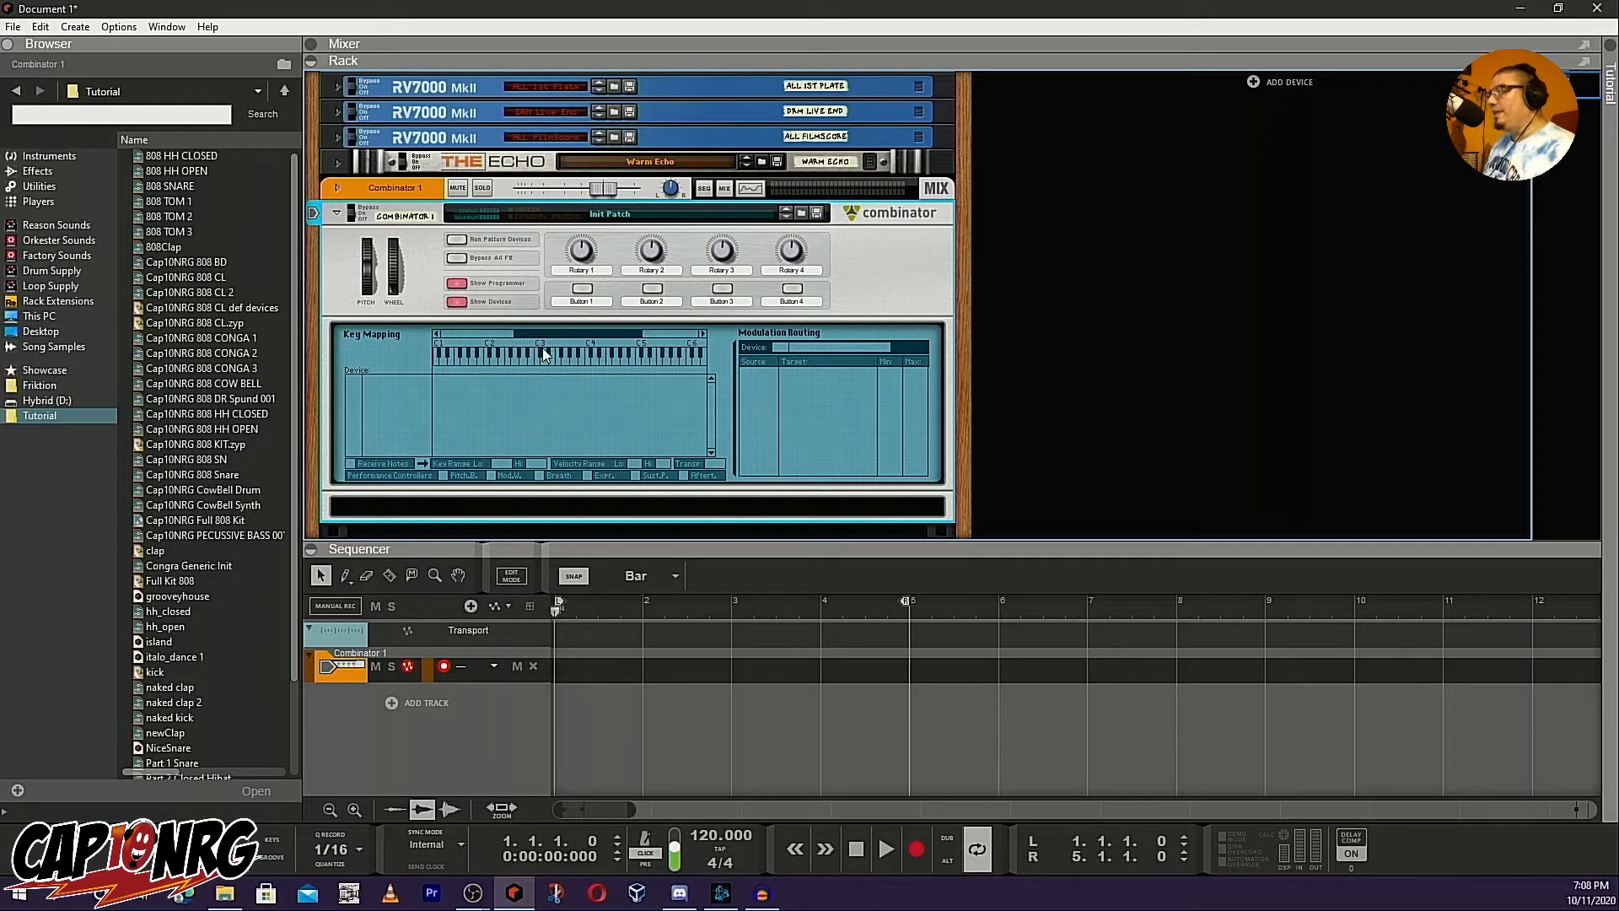
left_click(499, 507)
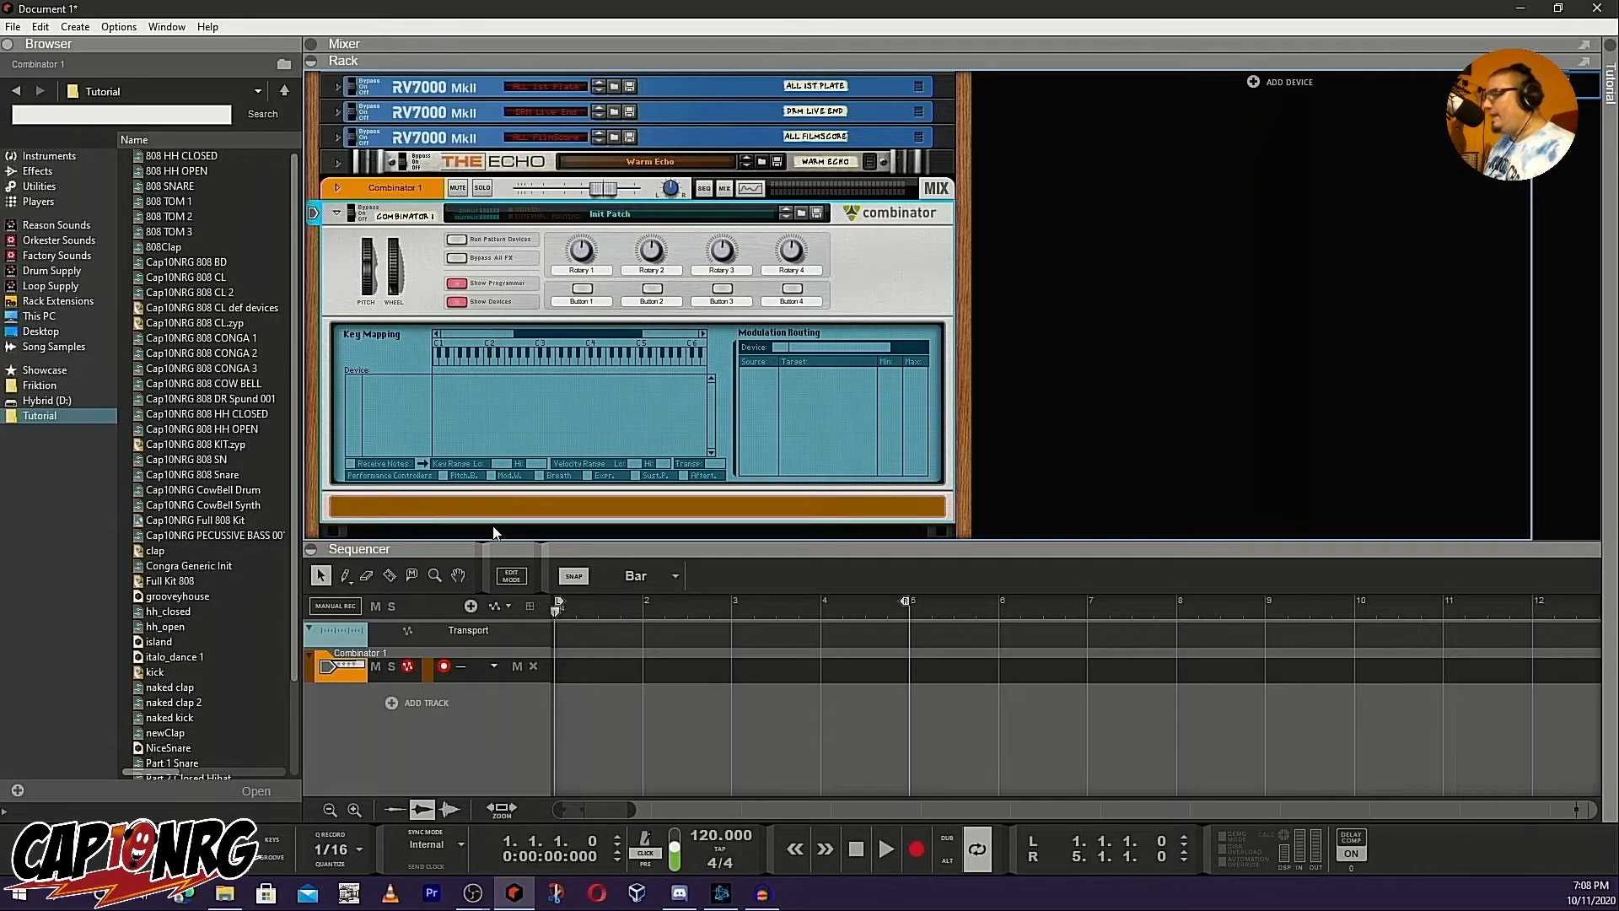
left_click(490, 458)
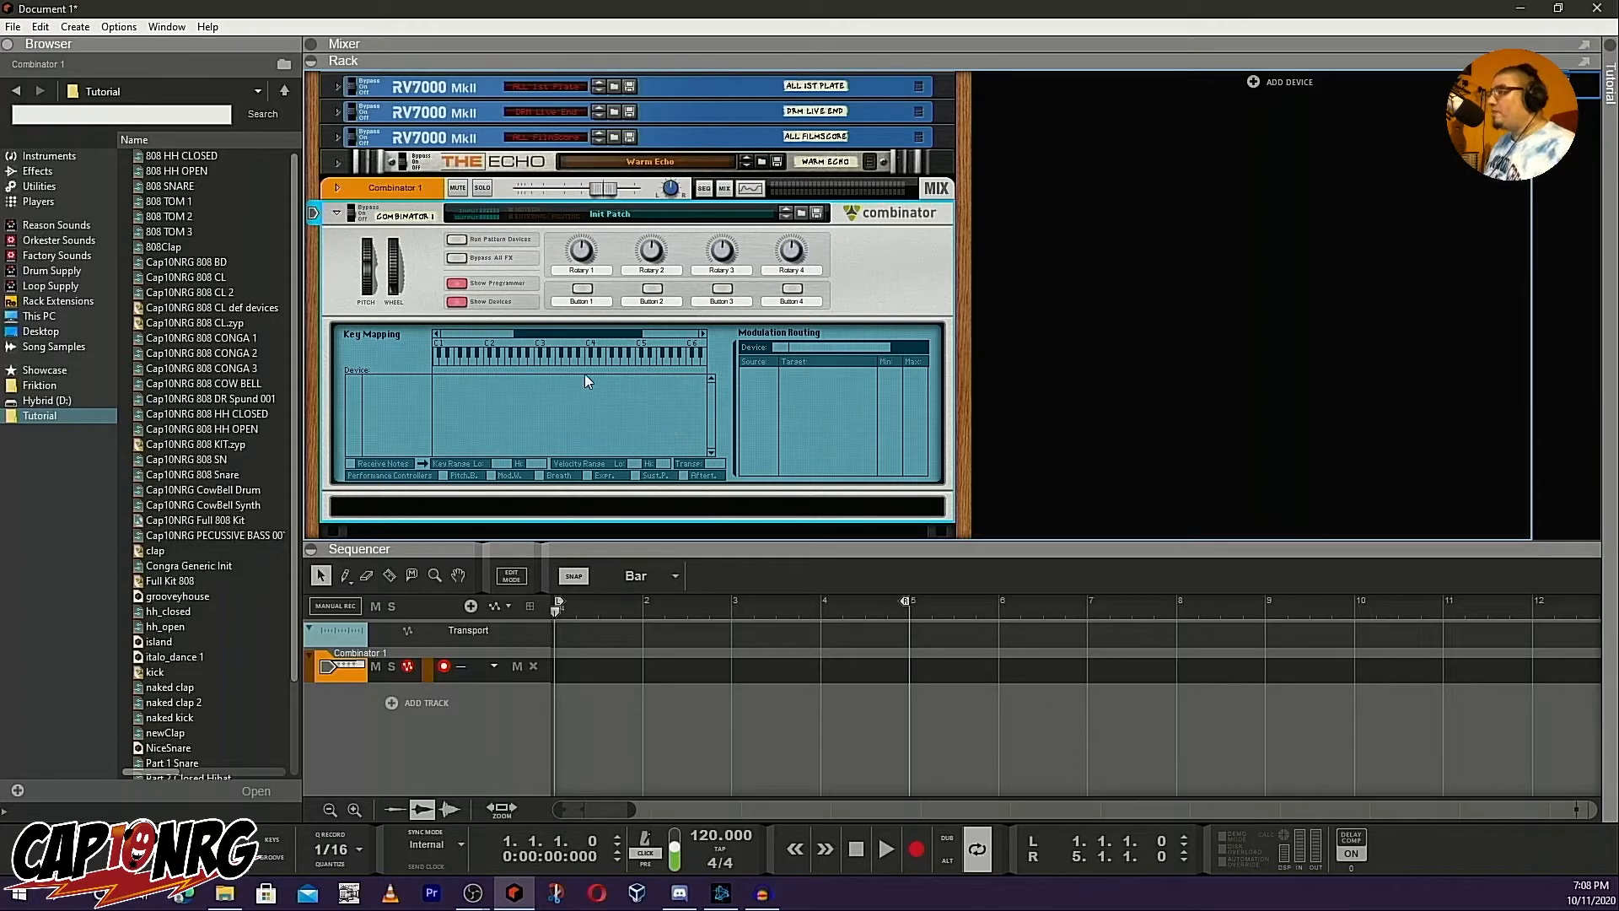
left_click(460, 302)
left_click(461, 300)
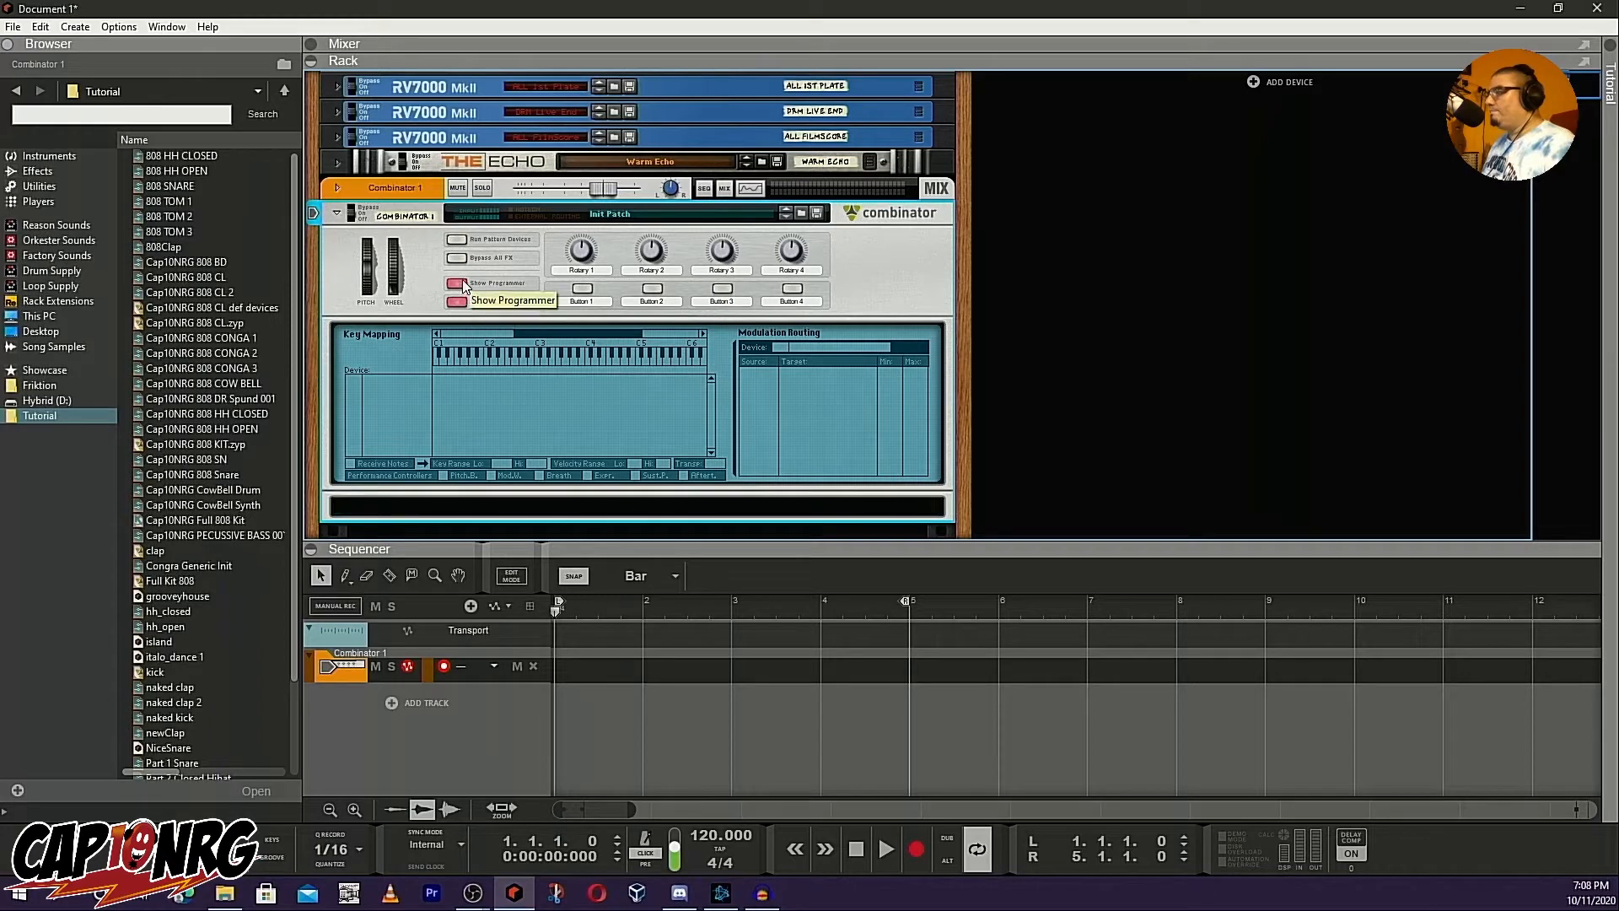
left_click(460, 283)
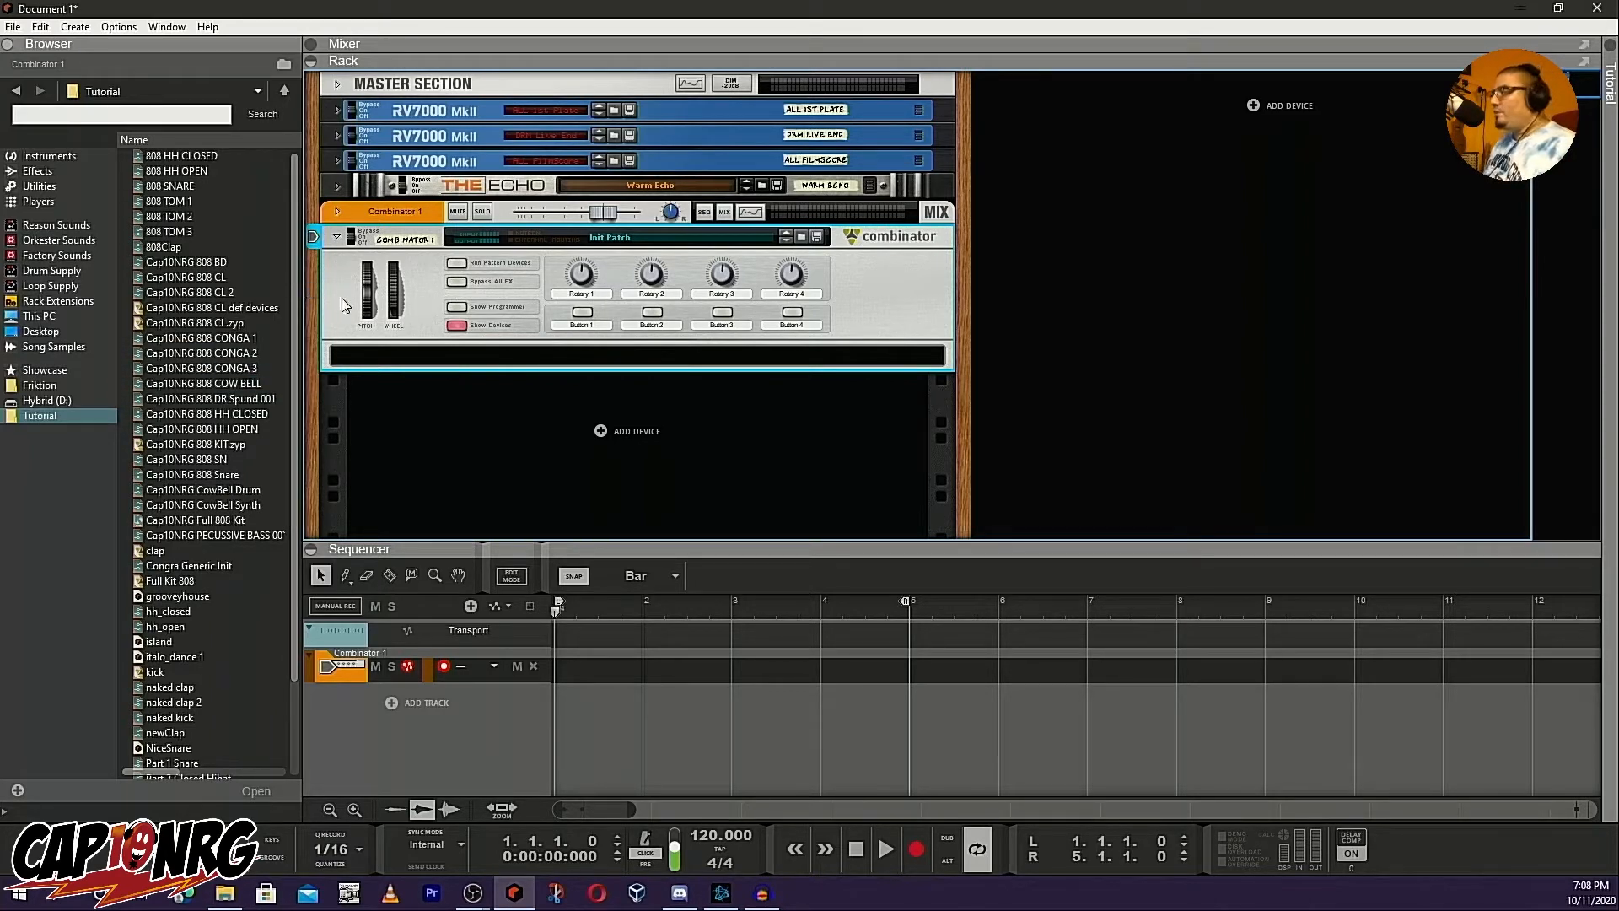
Add a Kong Drum Designer inside the Combinator
left_click(63, 156)
left_click(223, 183)
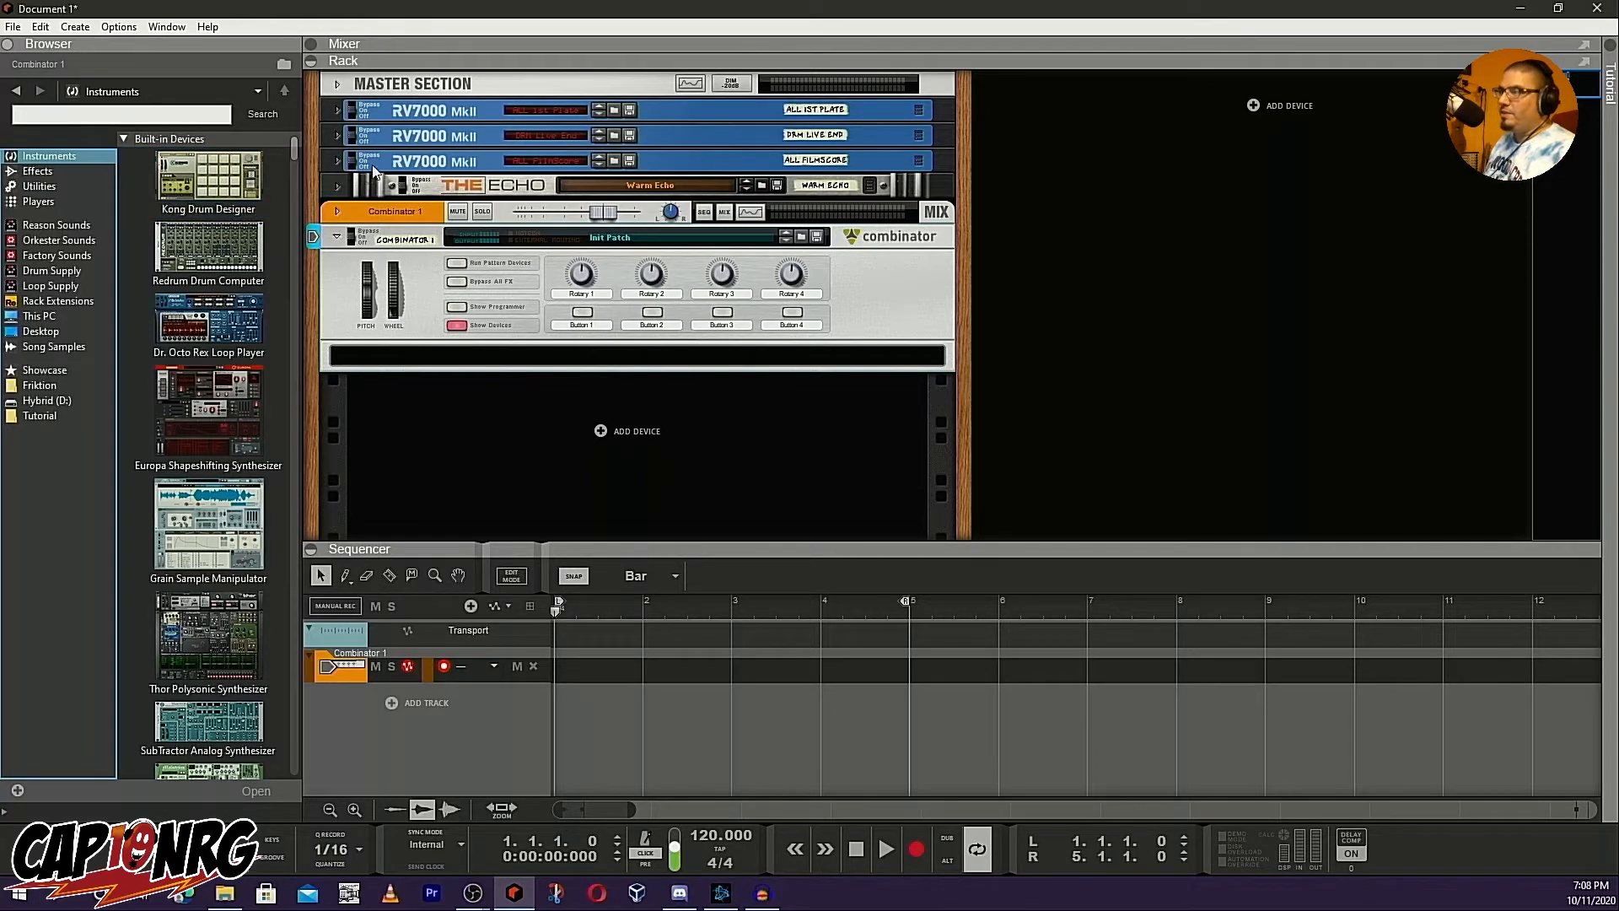
mouse_move(227, 179)
left_mouse_down()
mouse_move(422, 236)
mouse_move(487, 347)
left_mouse_up()
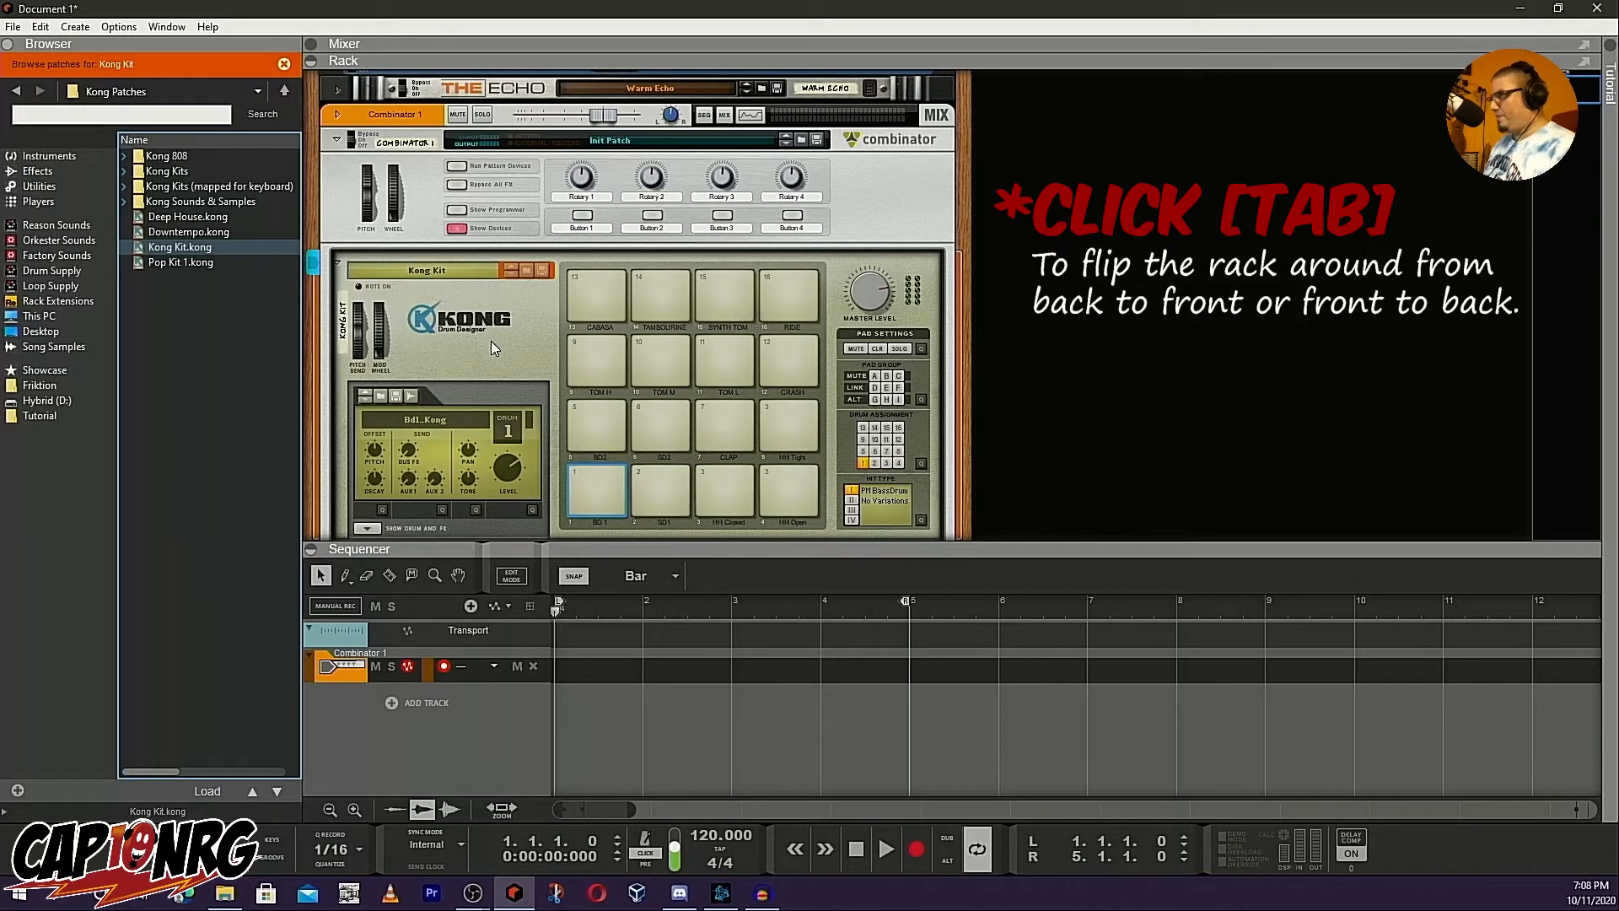
Flip the rack to its rear side and expand Kong's drum and FX section
key("Tab")
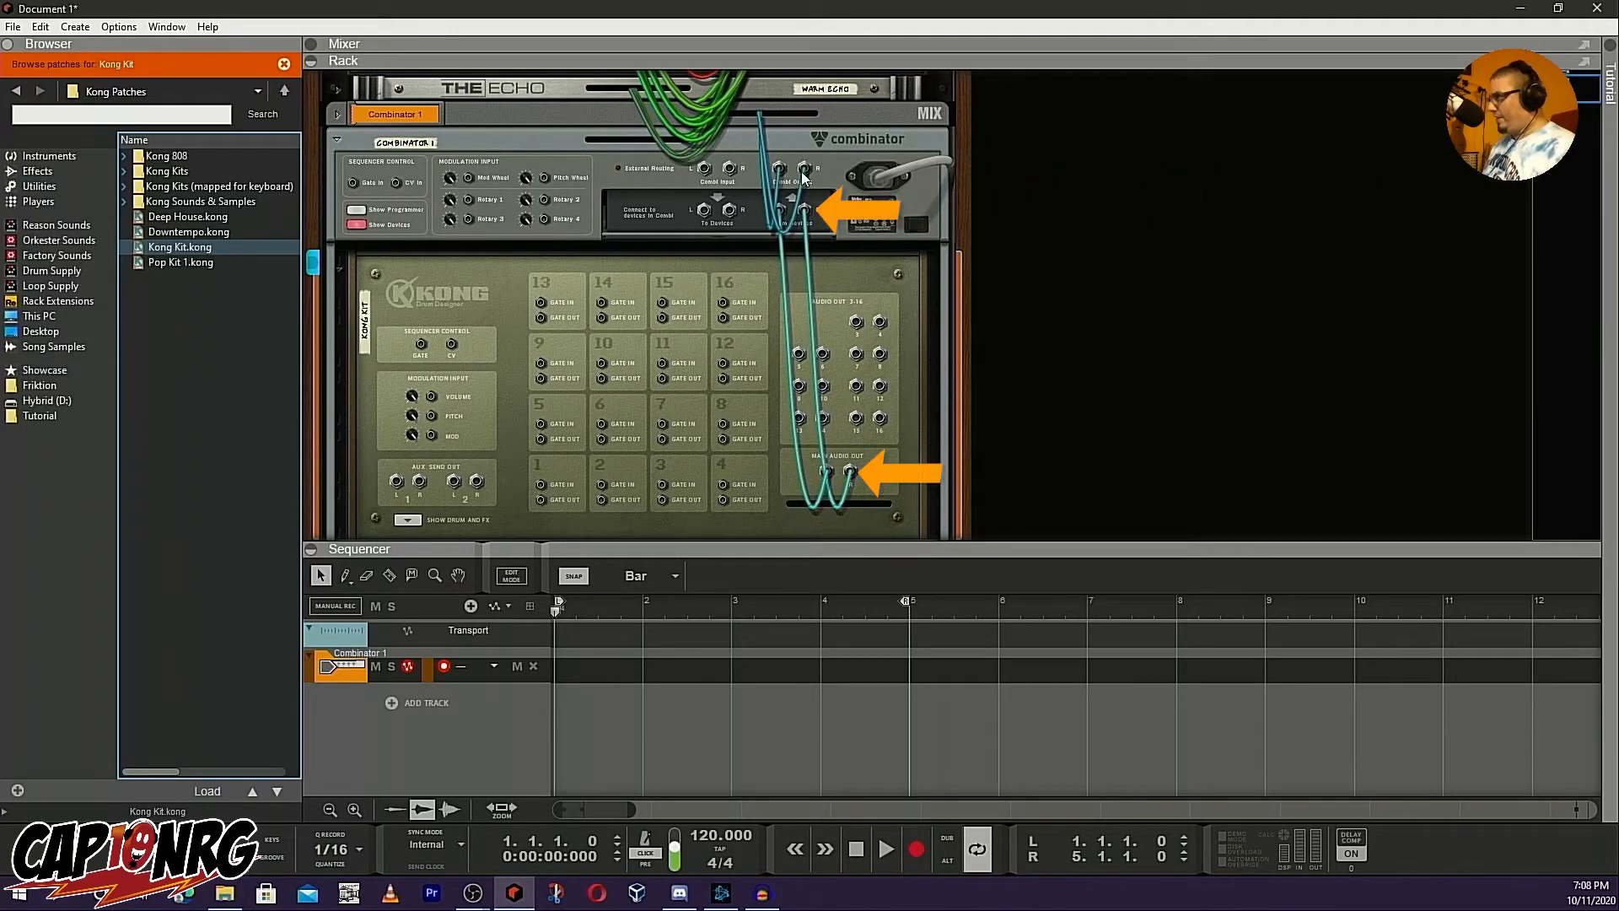
scroll(839, 422, "down", 2)
scroll(836, 400, "down", 4)
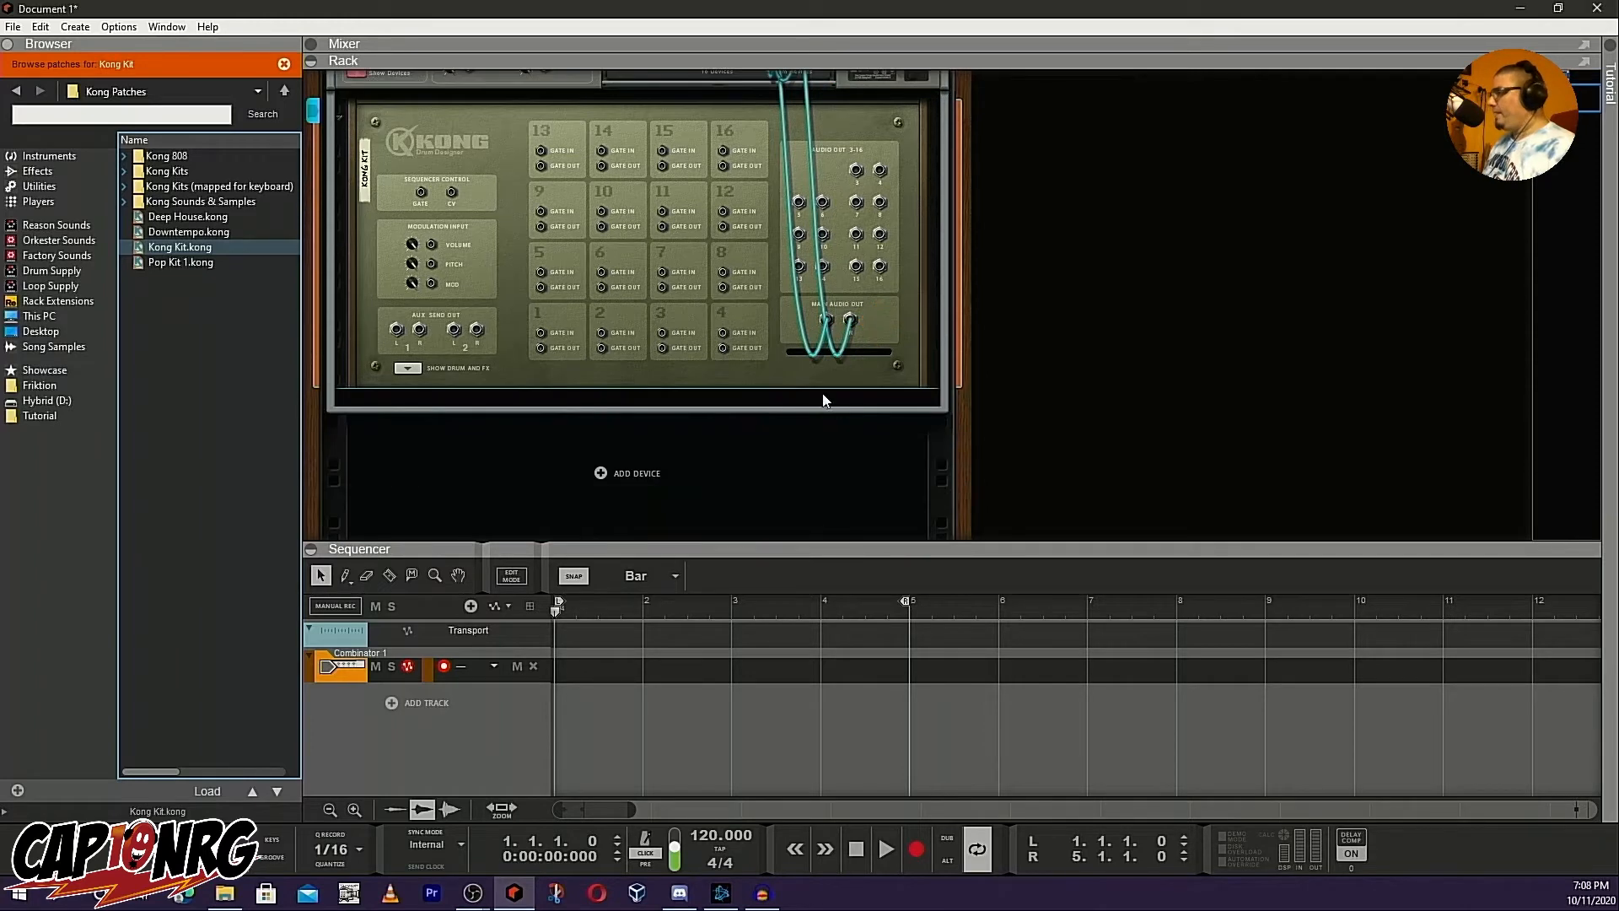
left_click(407, 368)
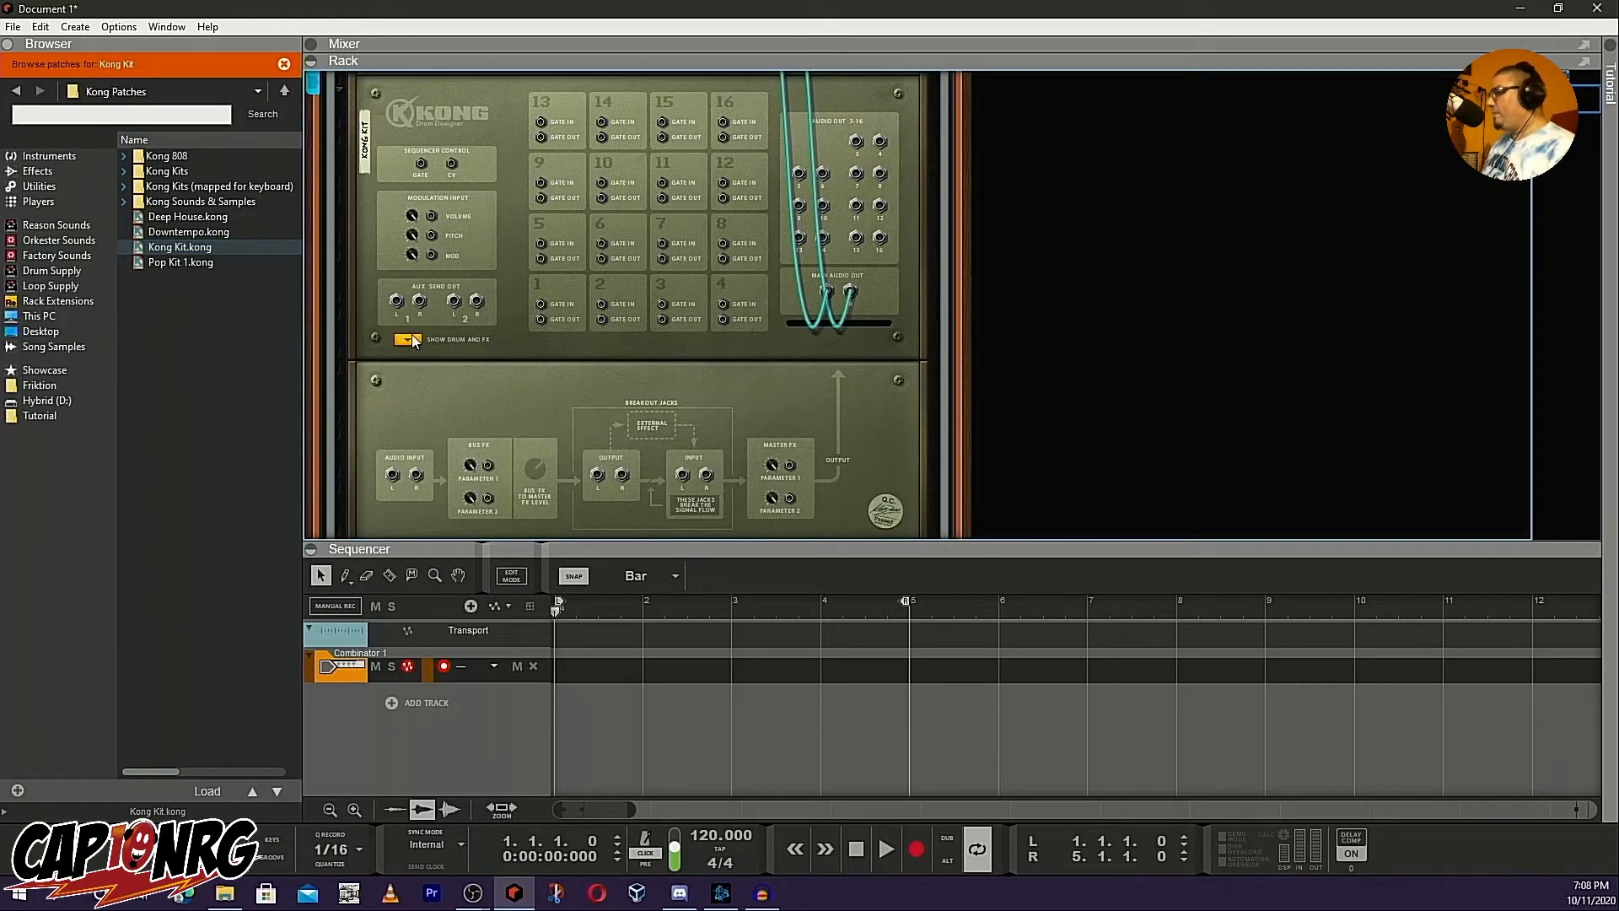
scroll(411, 333, "down", 2)
scroll(408, 287, "down", 4)
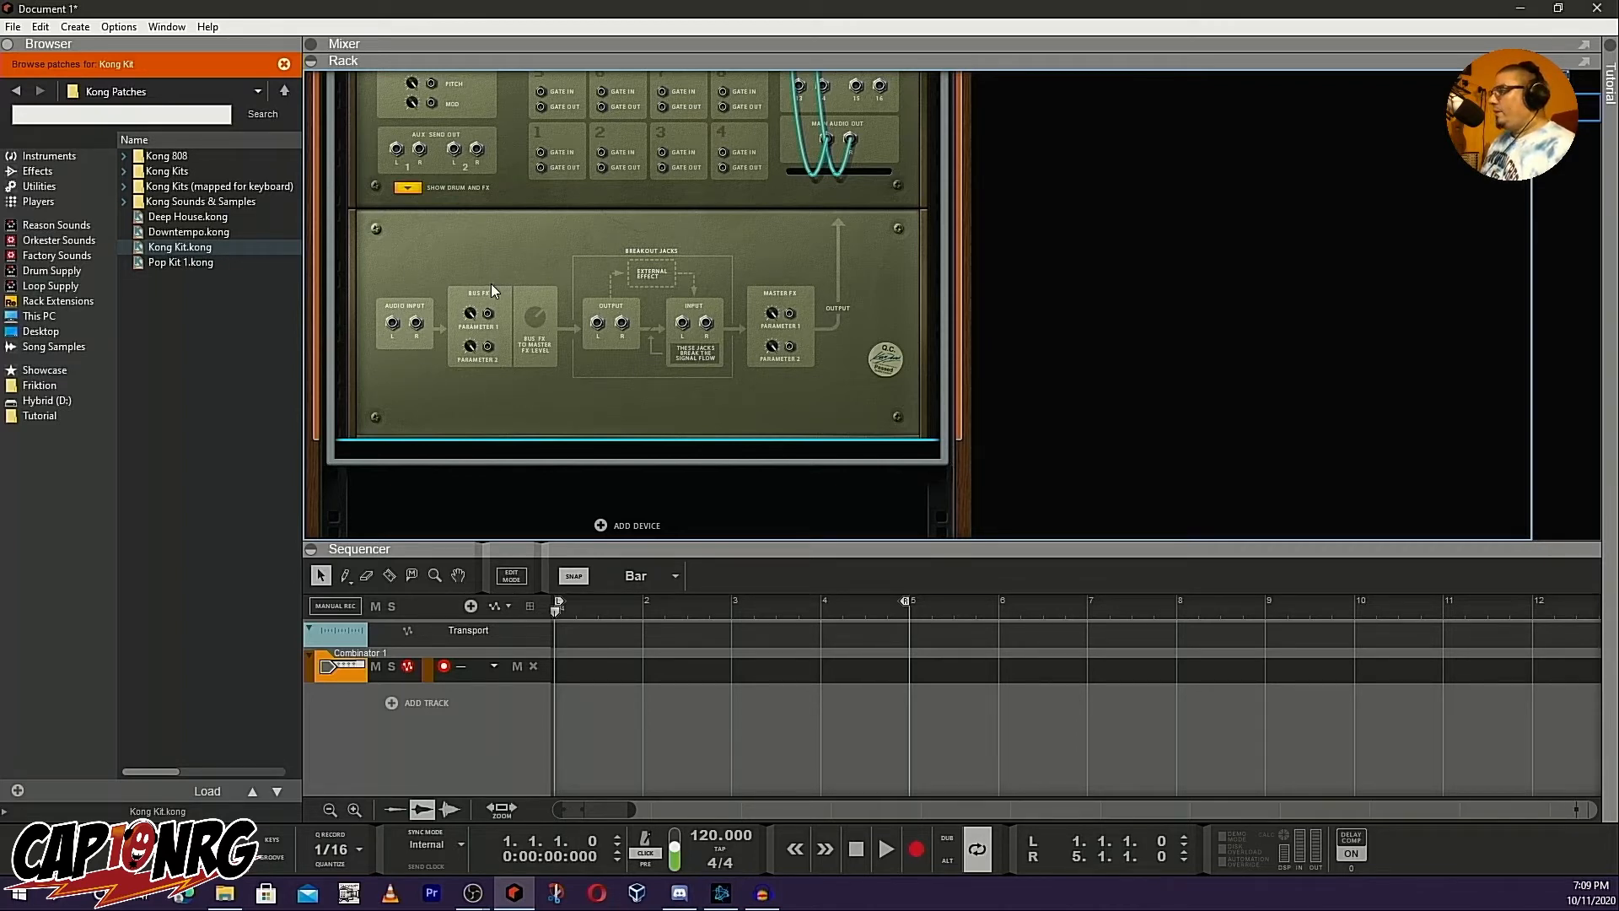
Flip the rack to its front side and reset the Kong device to its initial patch
key("Tab")
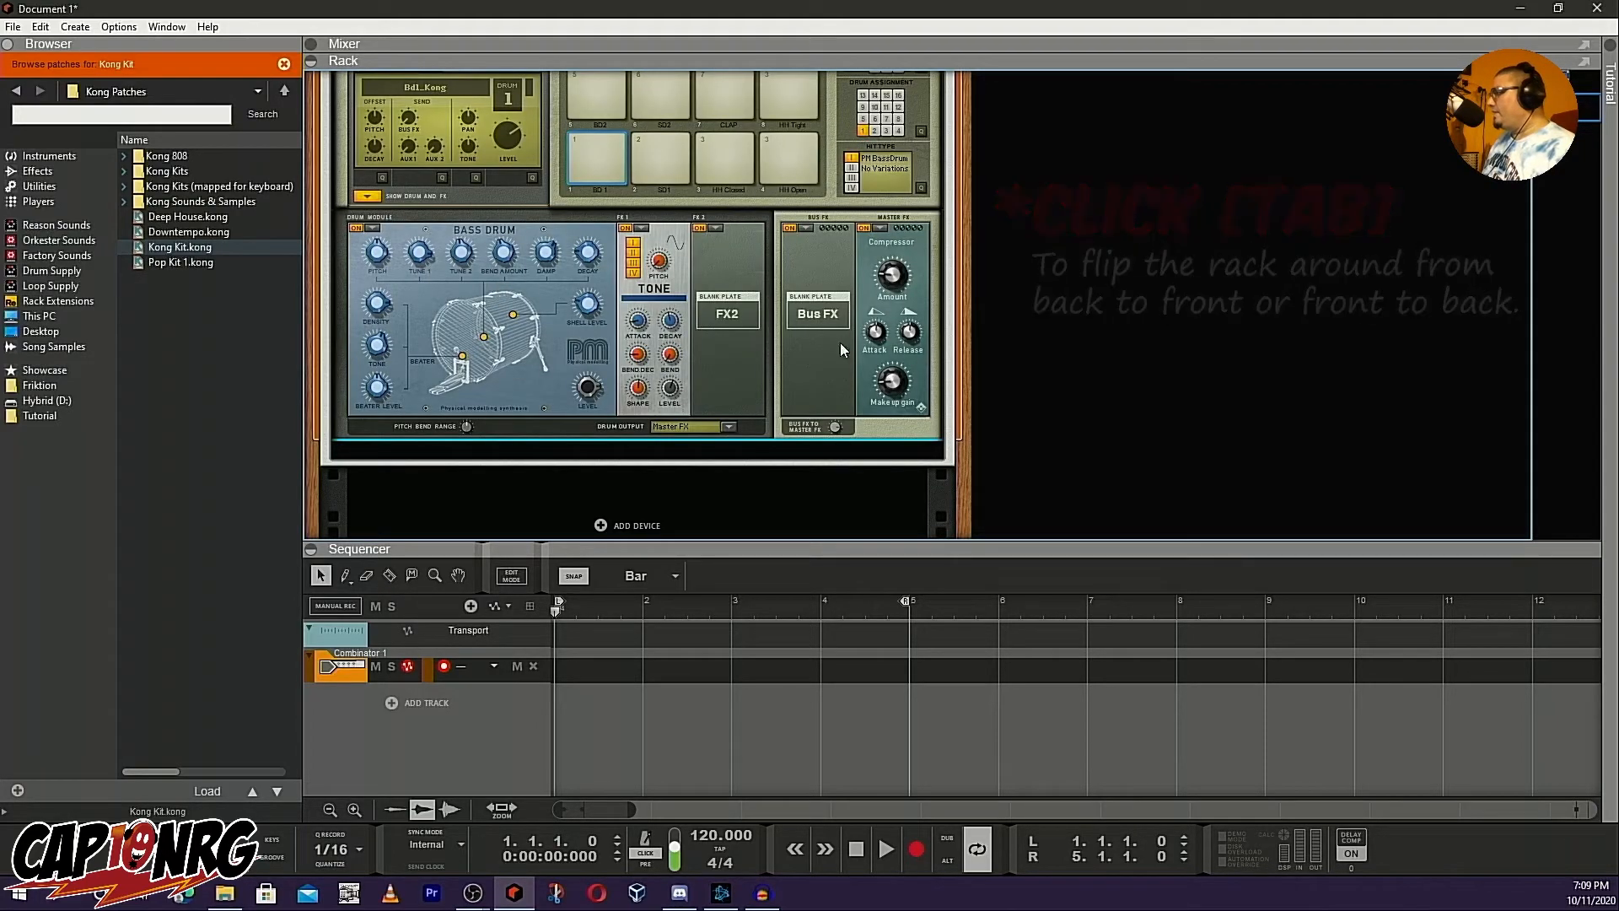
scroll(523, 256, "up", 3)
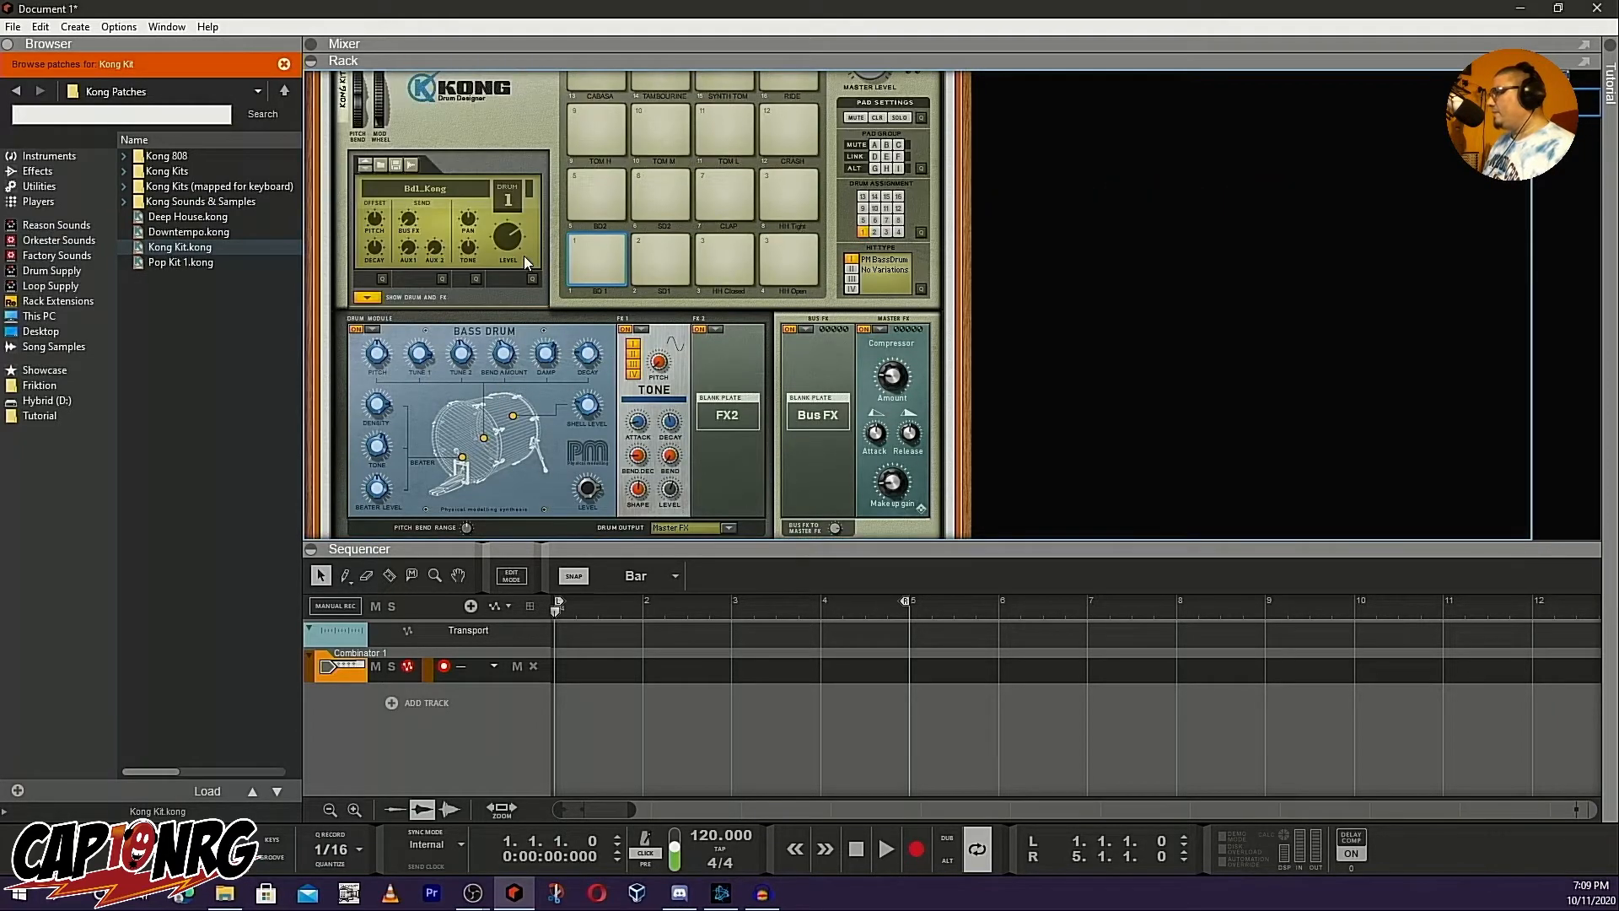
scroll(528, 258, "up", 1)
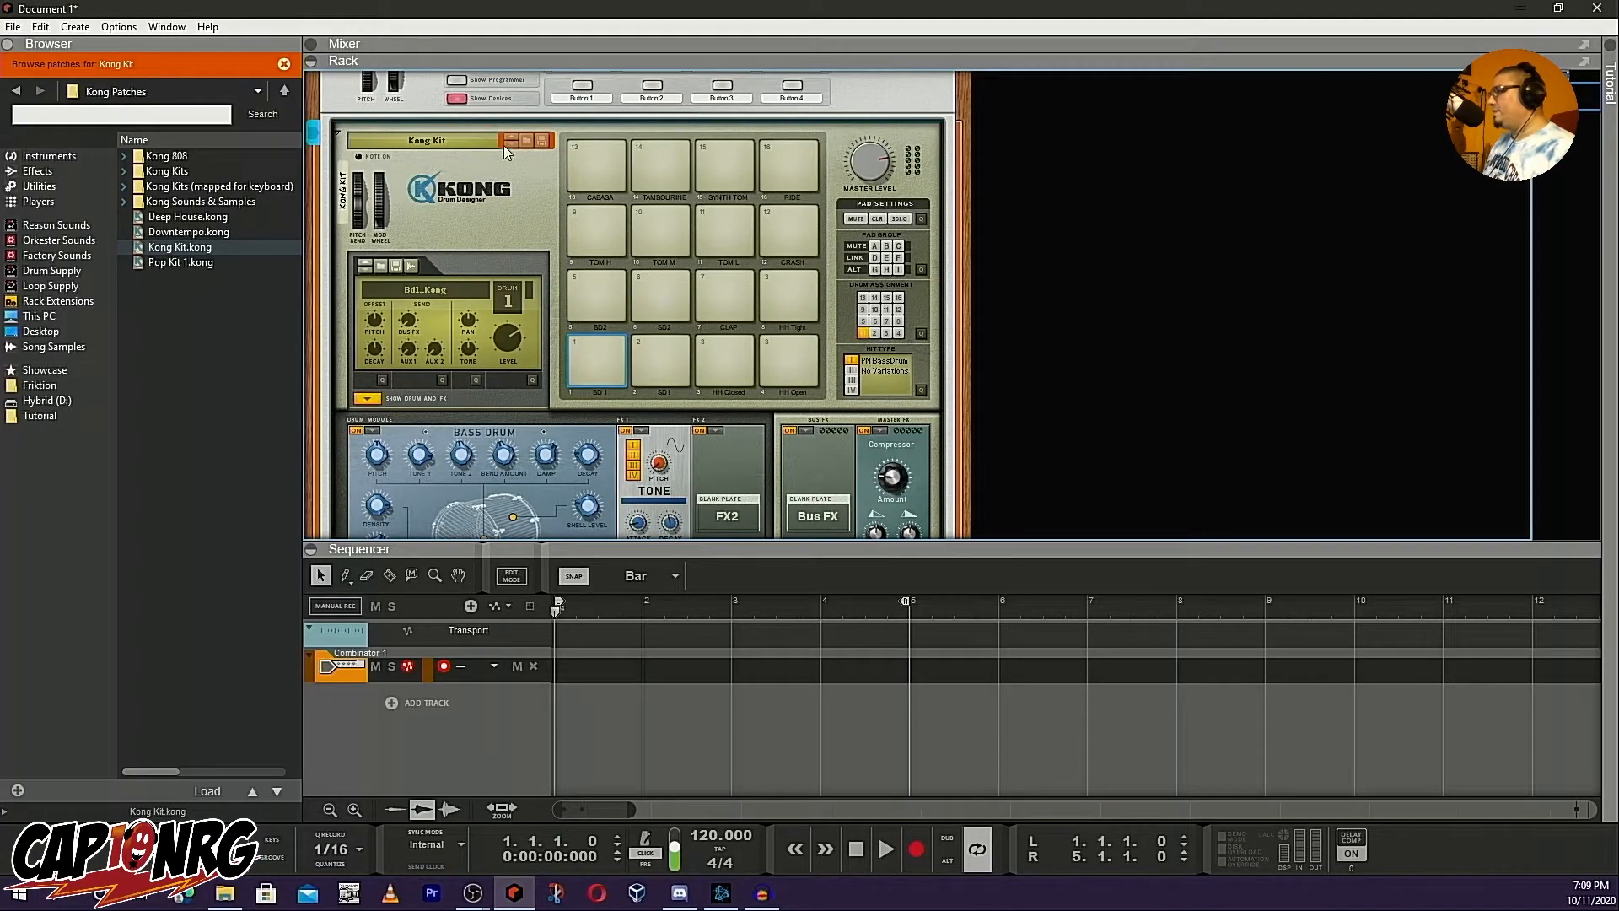
right_click(528, 136)
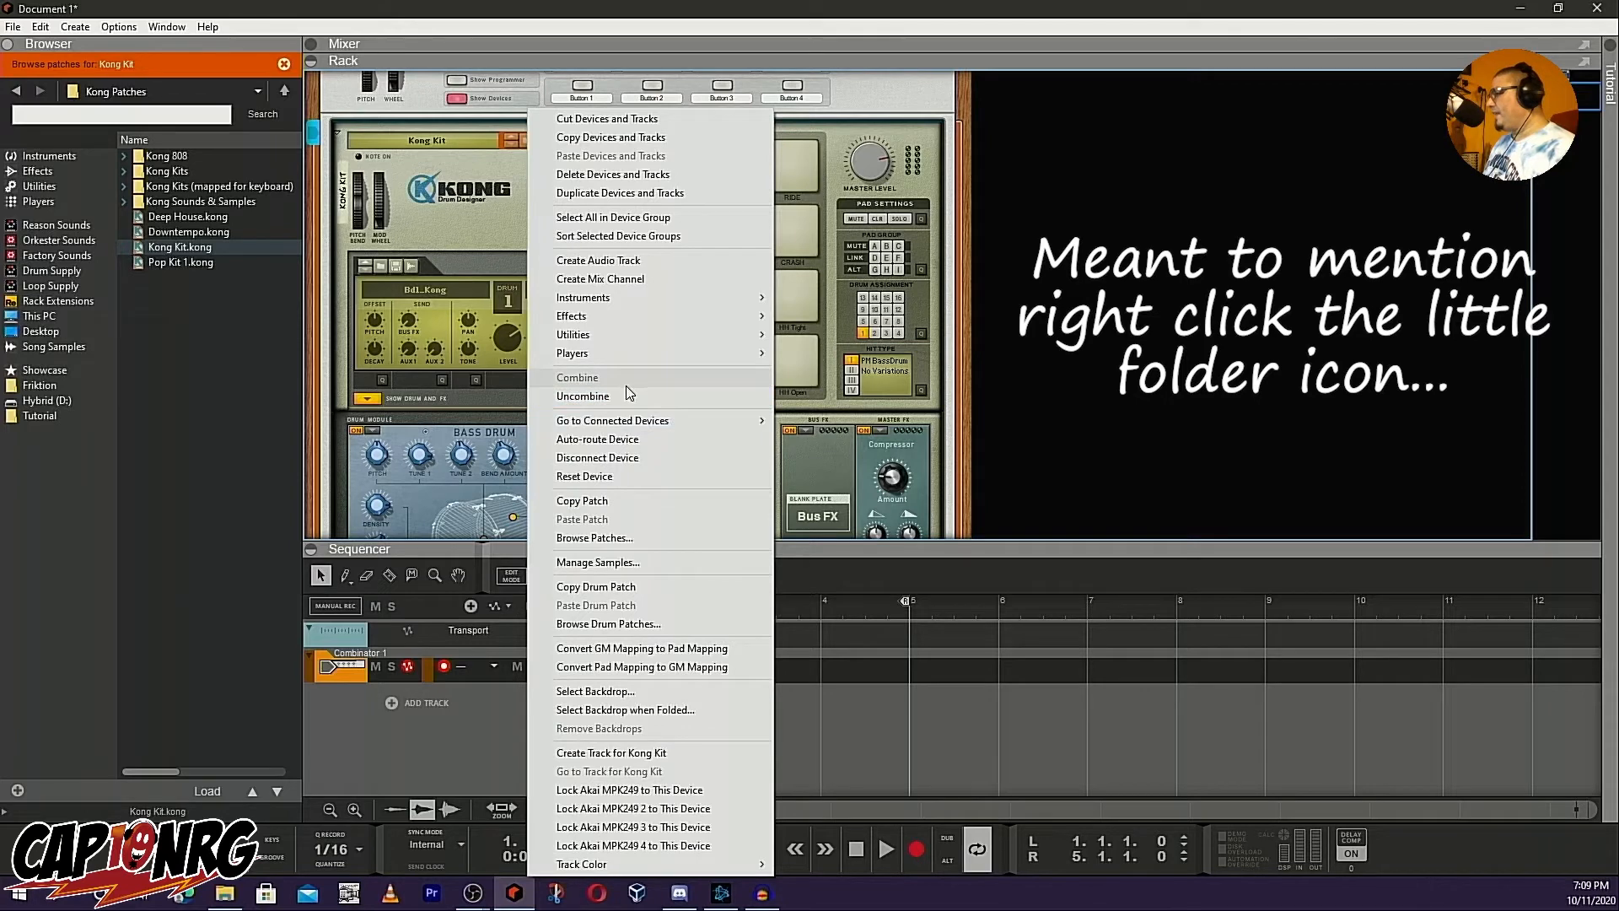
left_click(607, 472)
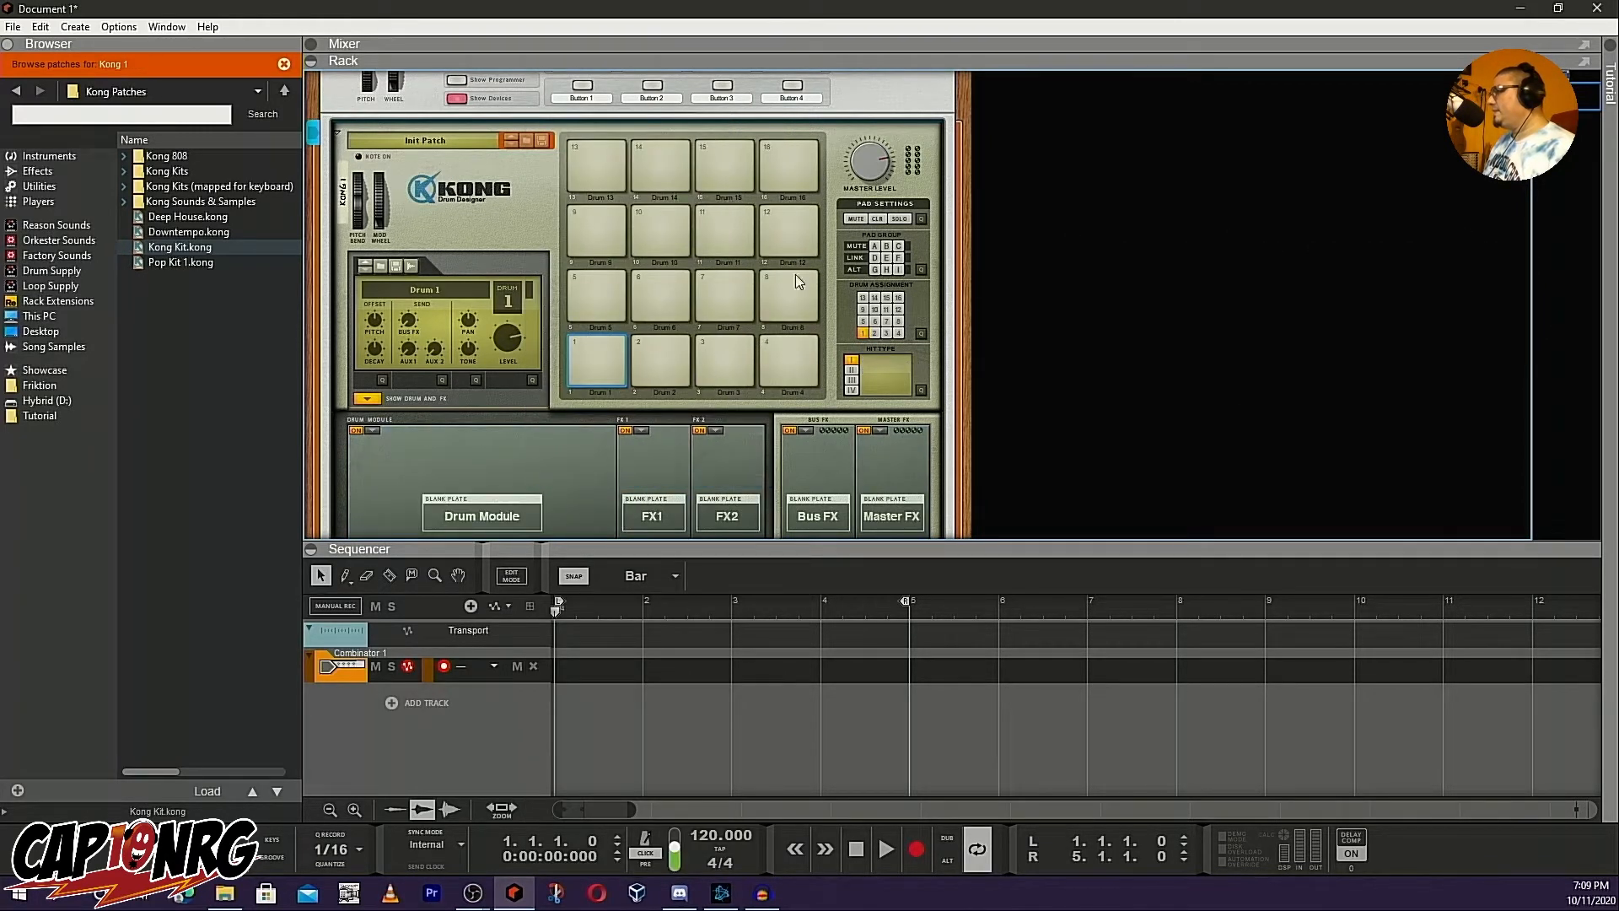
Check Kong's bus and master FX slots, and flip the rack to inspect its breakout jacks and audio outputs
scroll(840, 282, "down", 3)
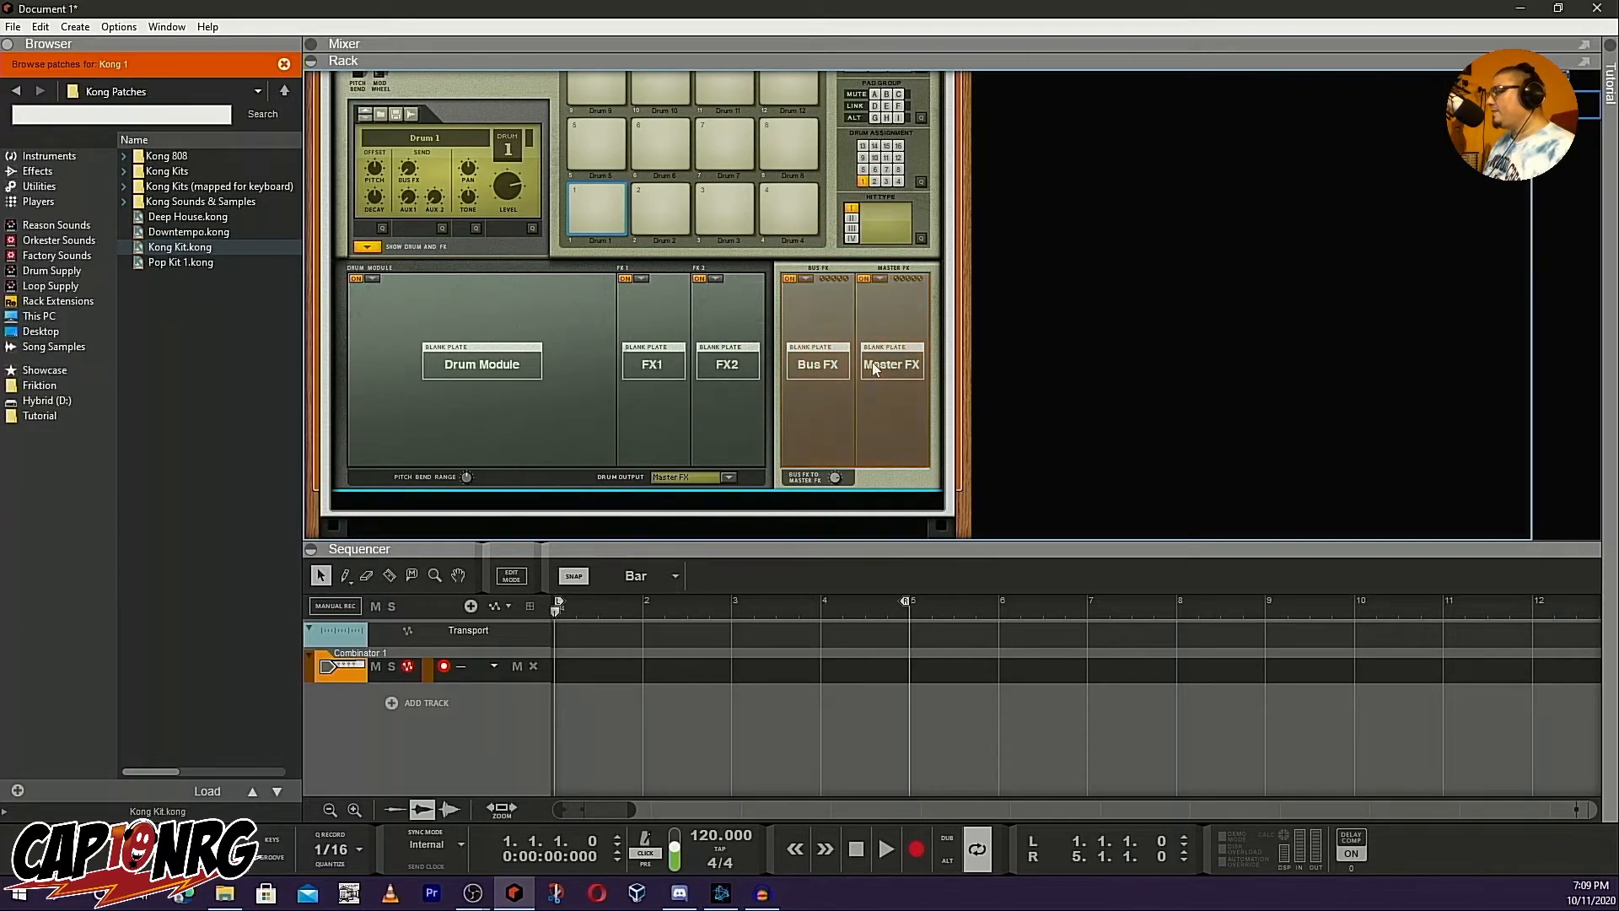
key("Tab")
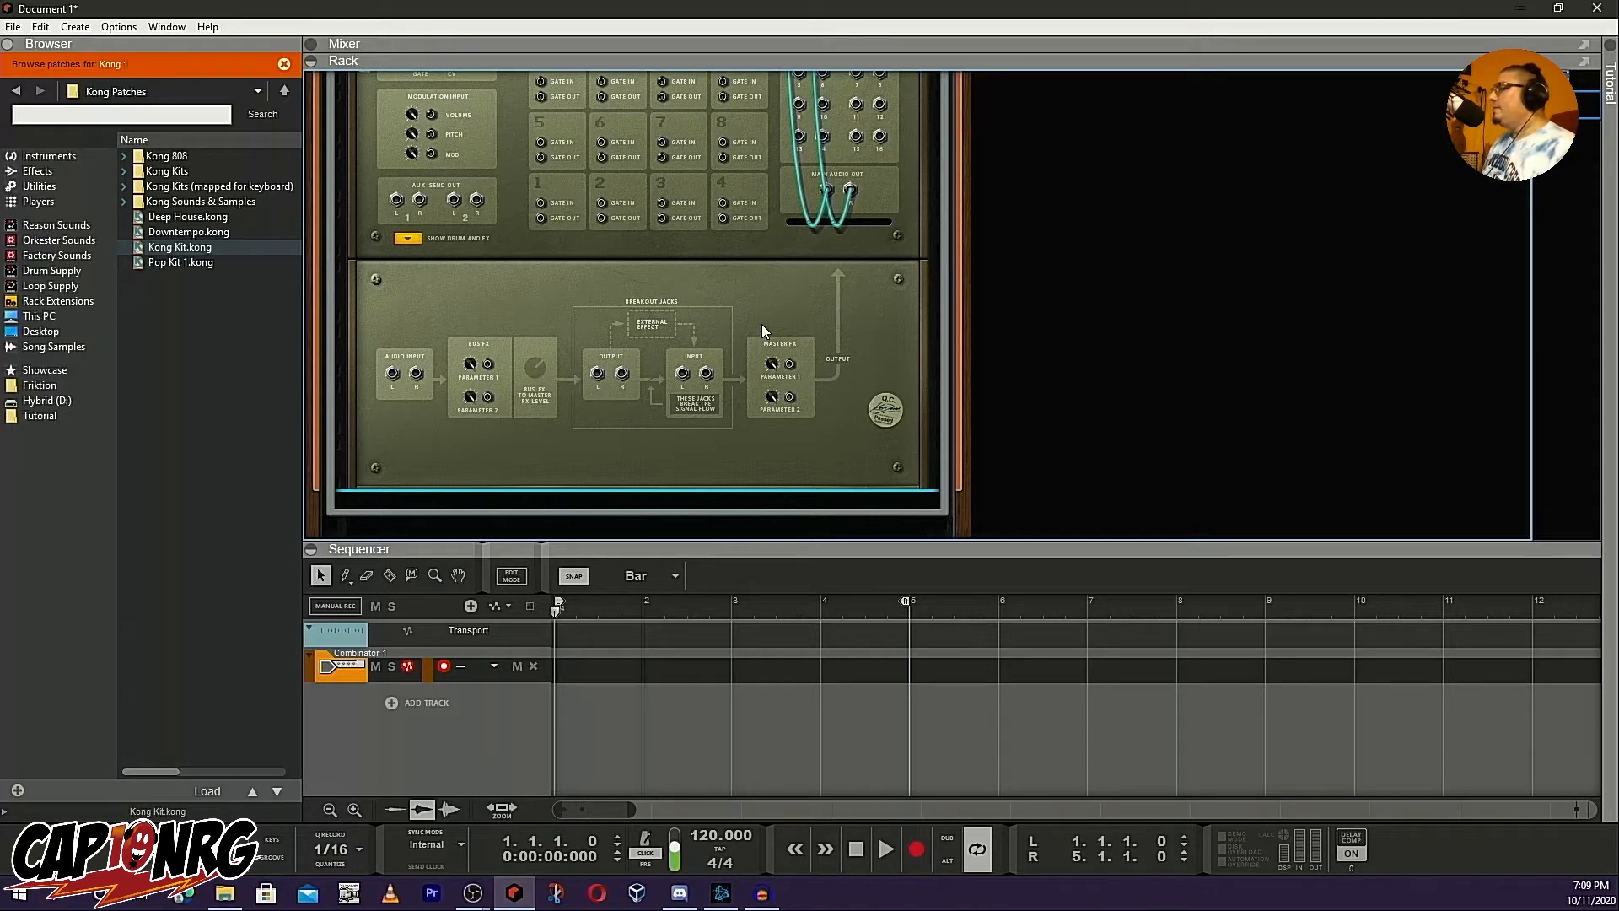
scroll(761, 324, "down", 3)
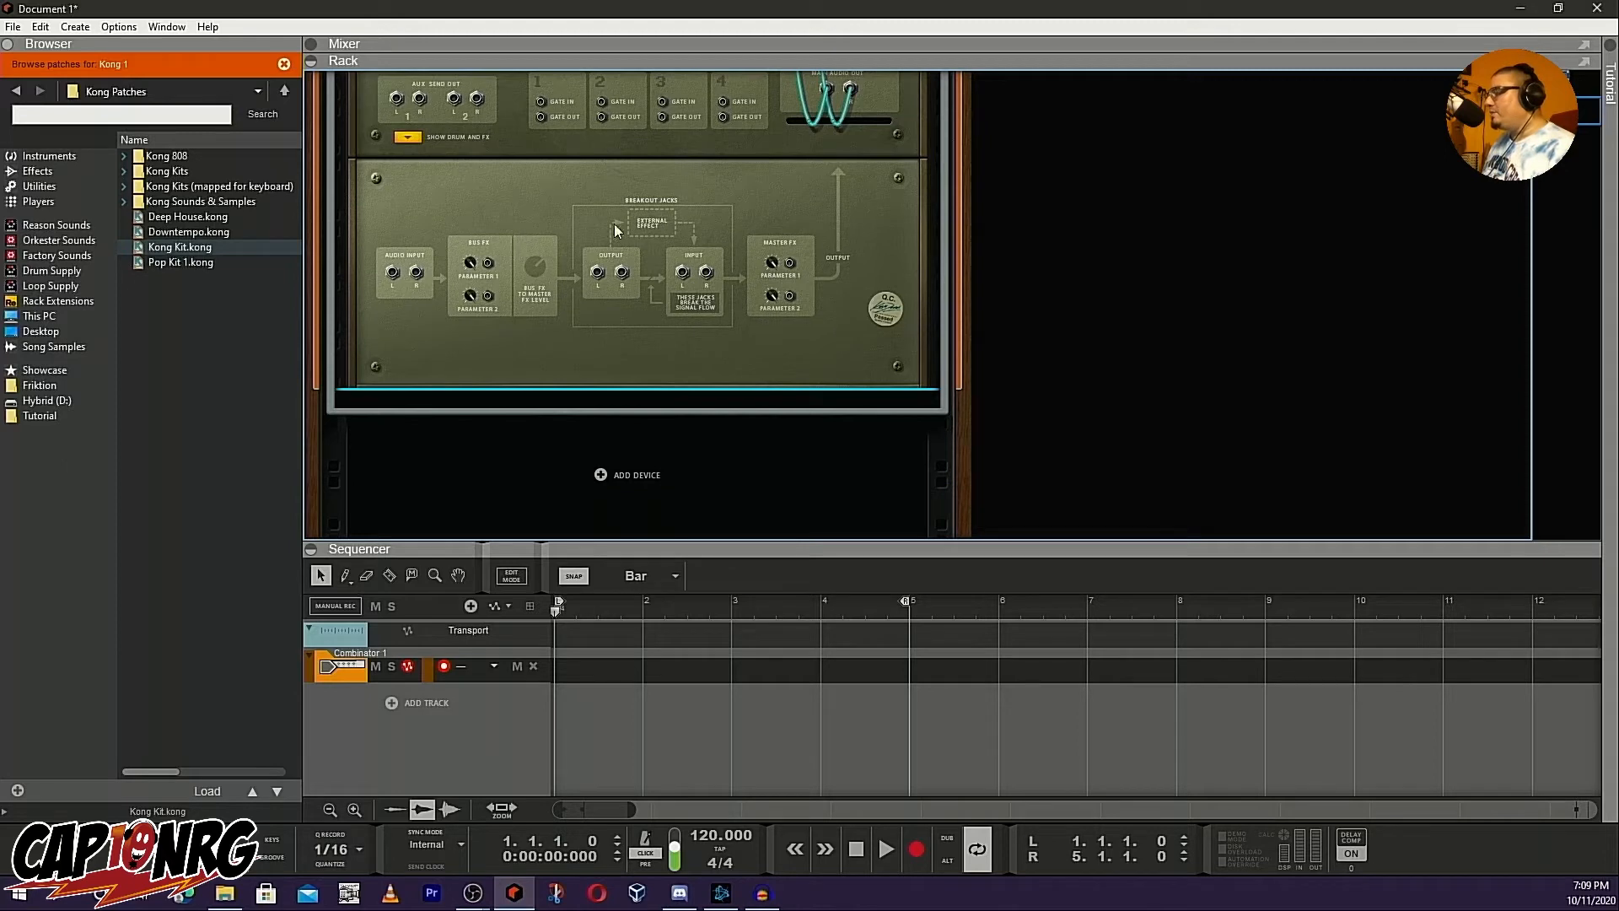
scroll(607, 194, "up", 6)
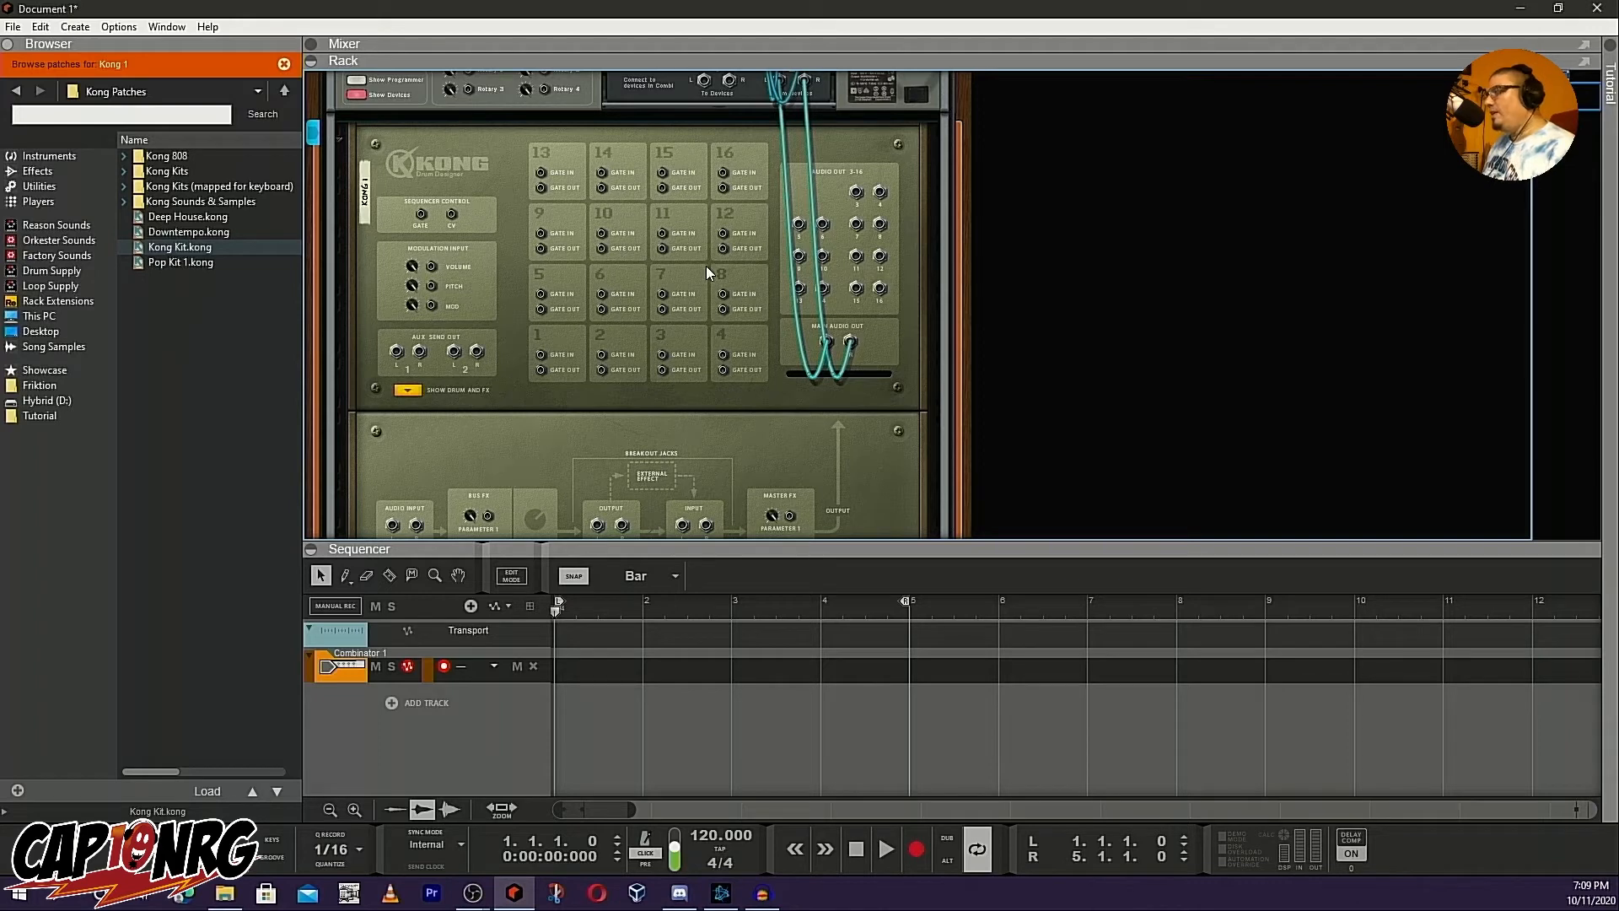
scroll(706, 266, "down", 5)
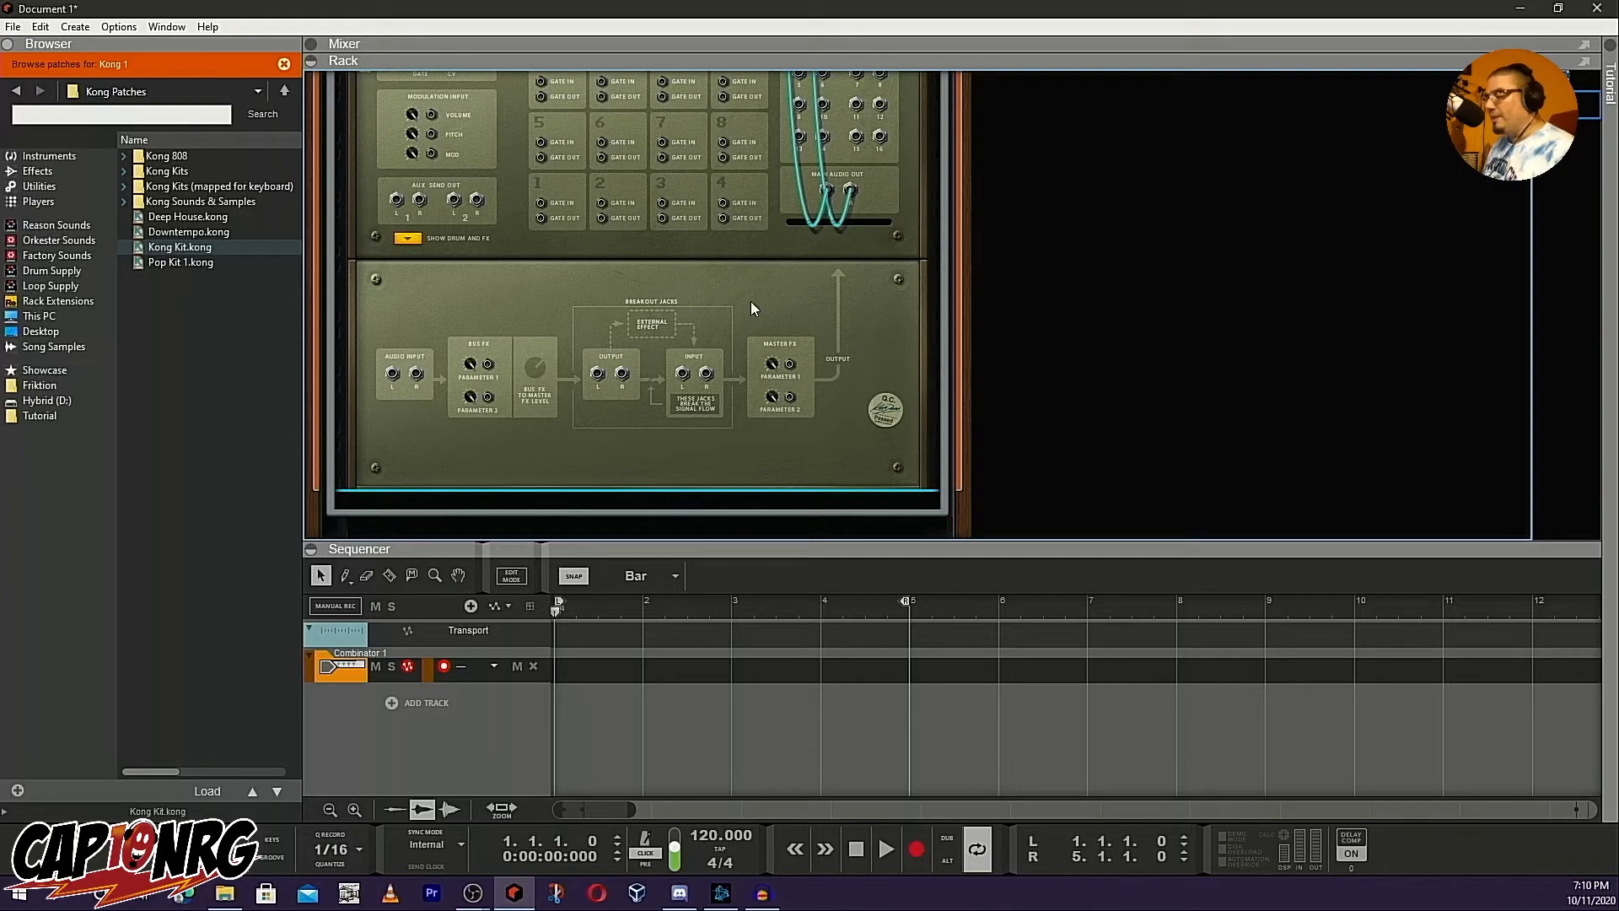
left_click(40, 187)
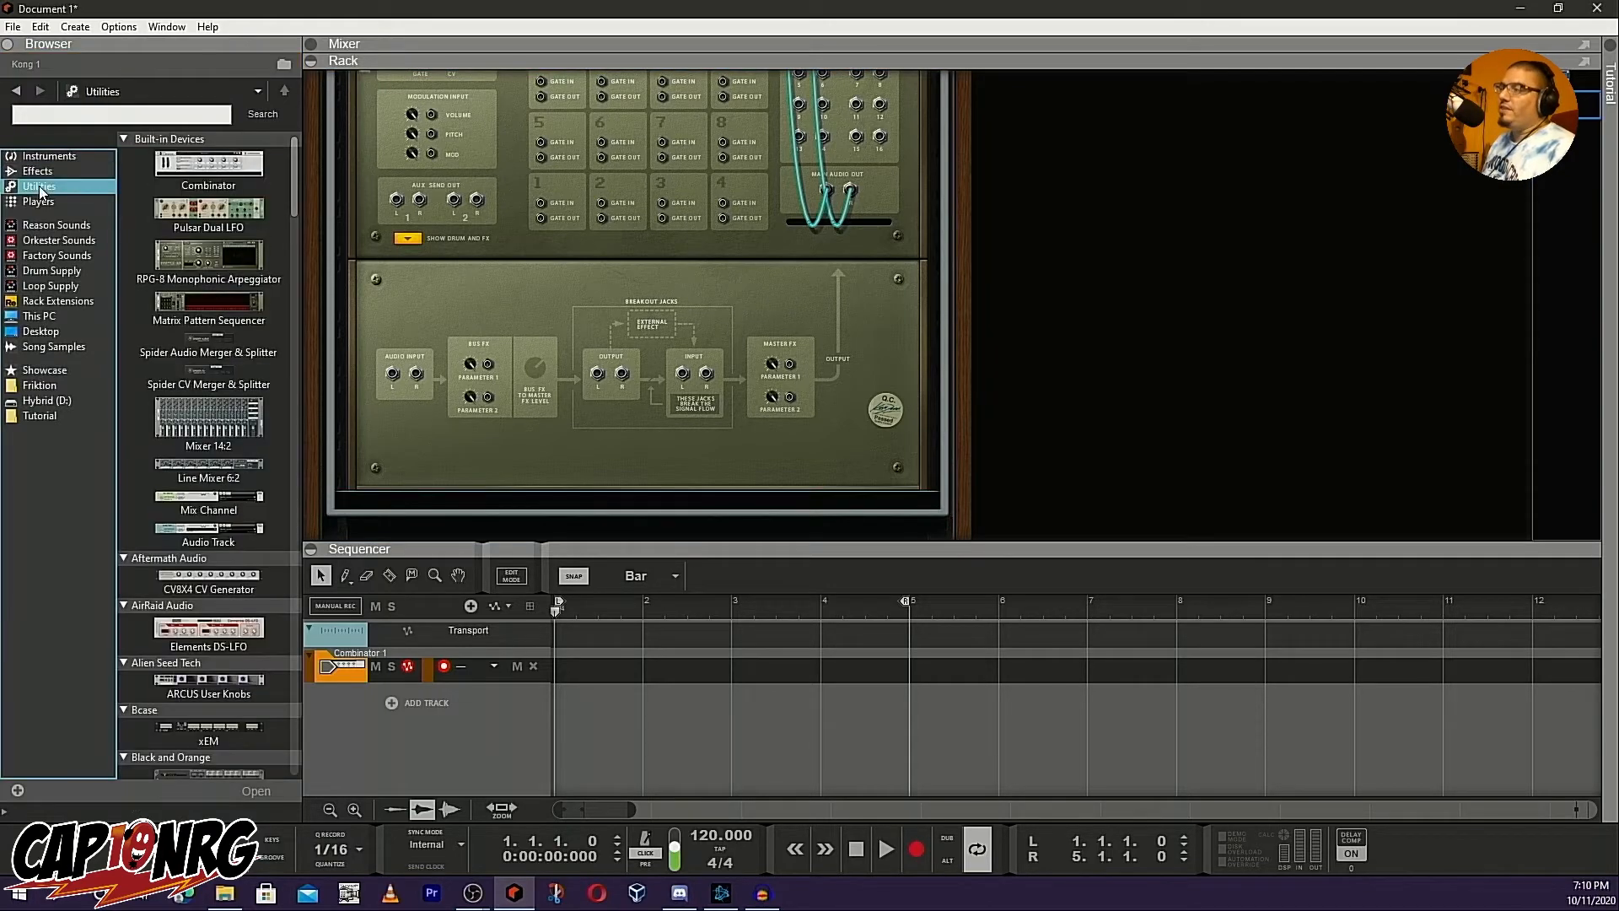
left_click(218, 413)
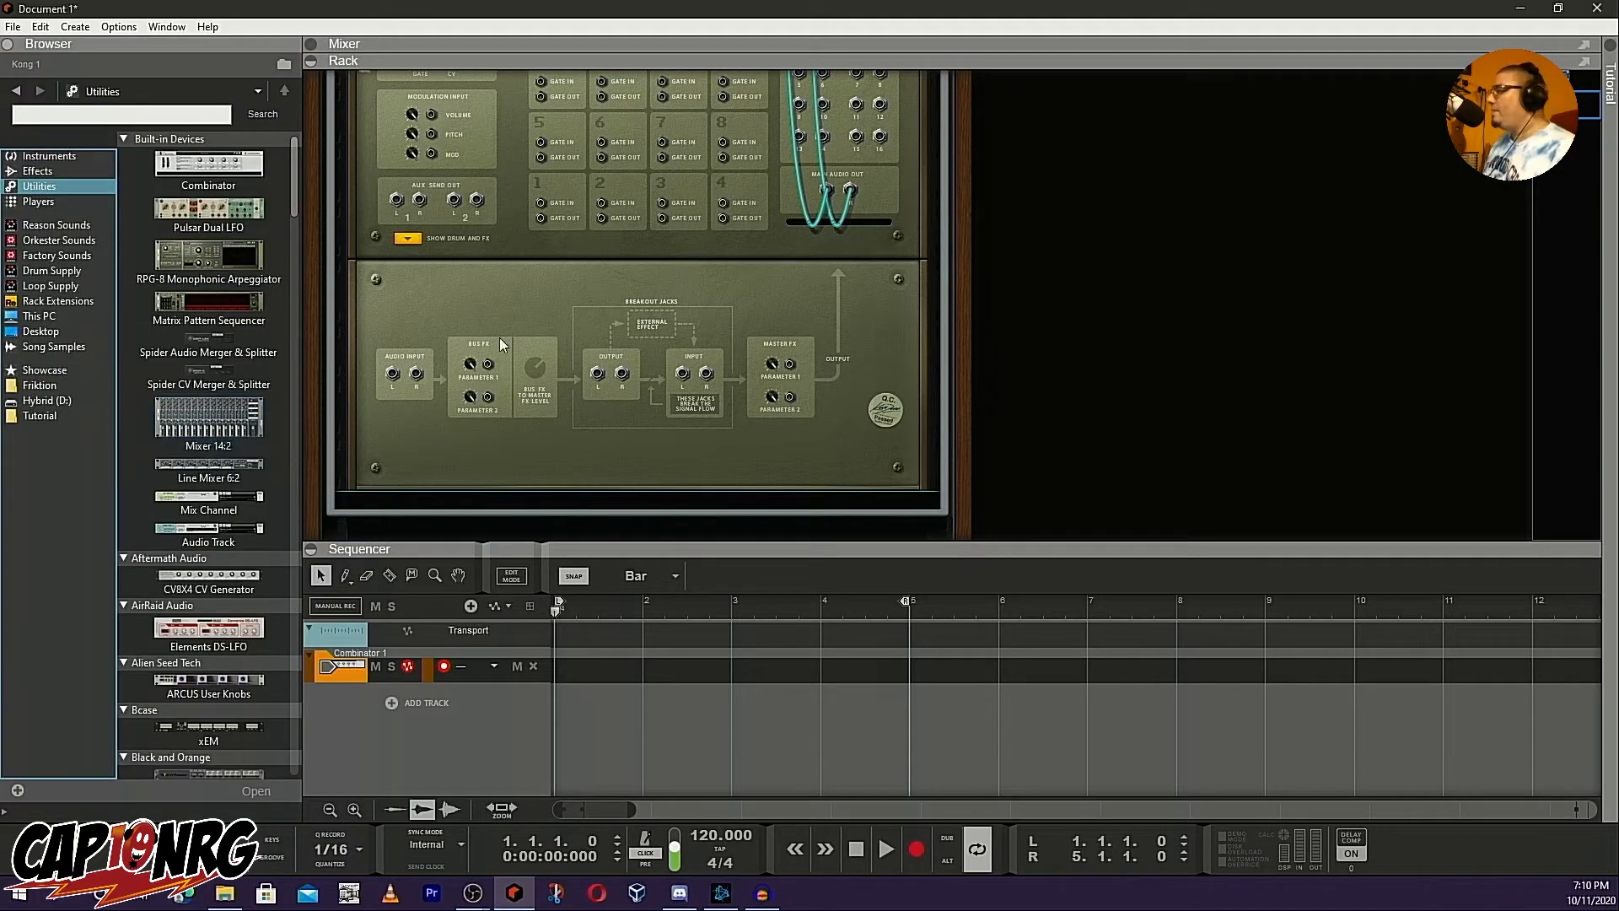
scroll(539, 321, "down", 3)
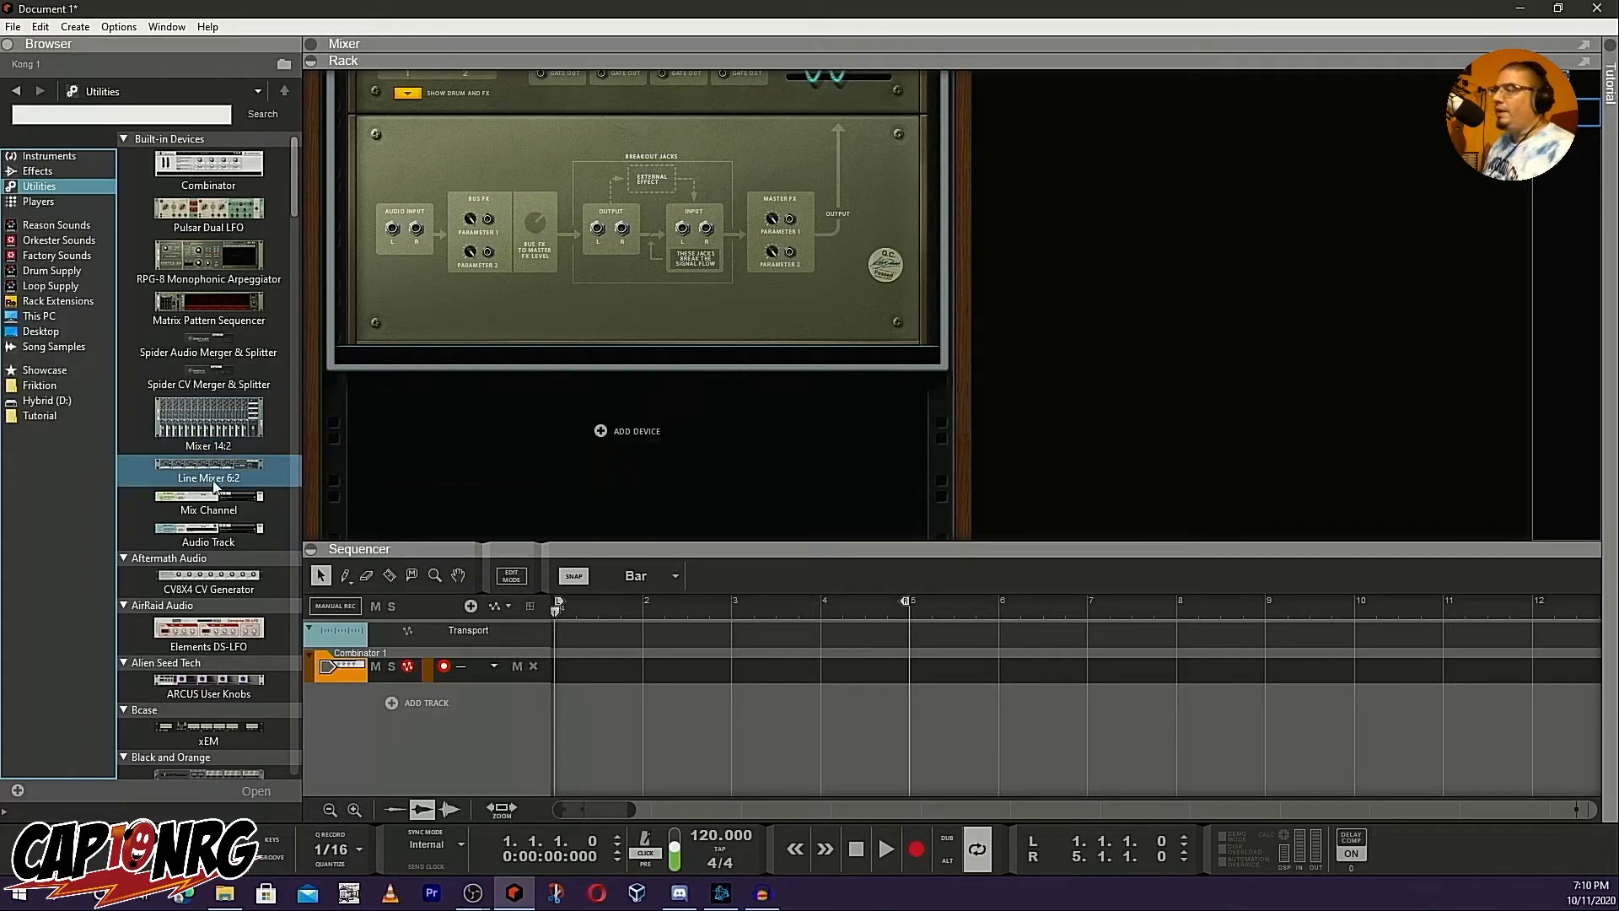
left_click_drag(236, 430, 619, 342)
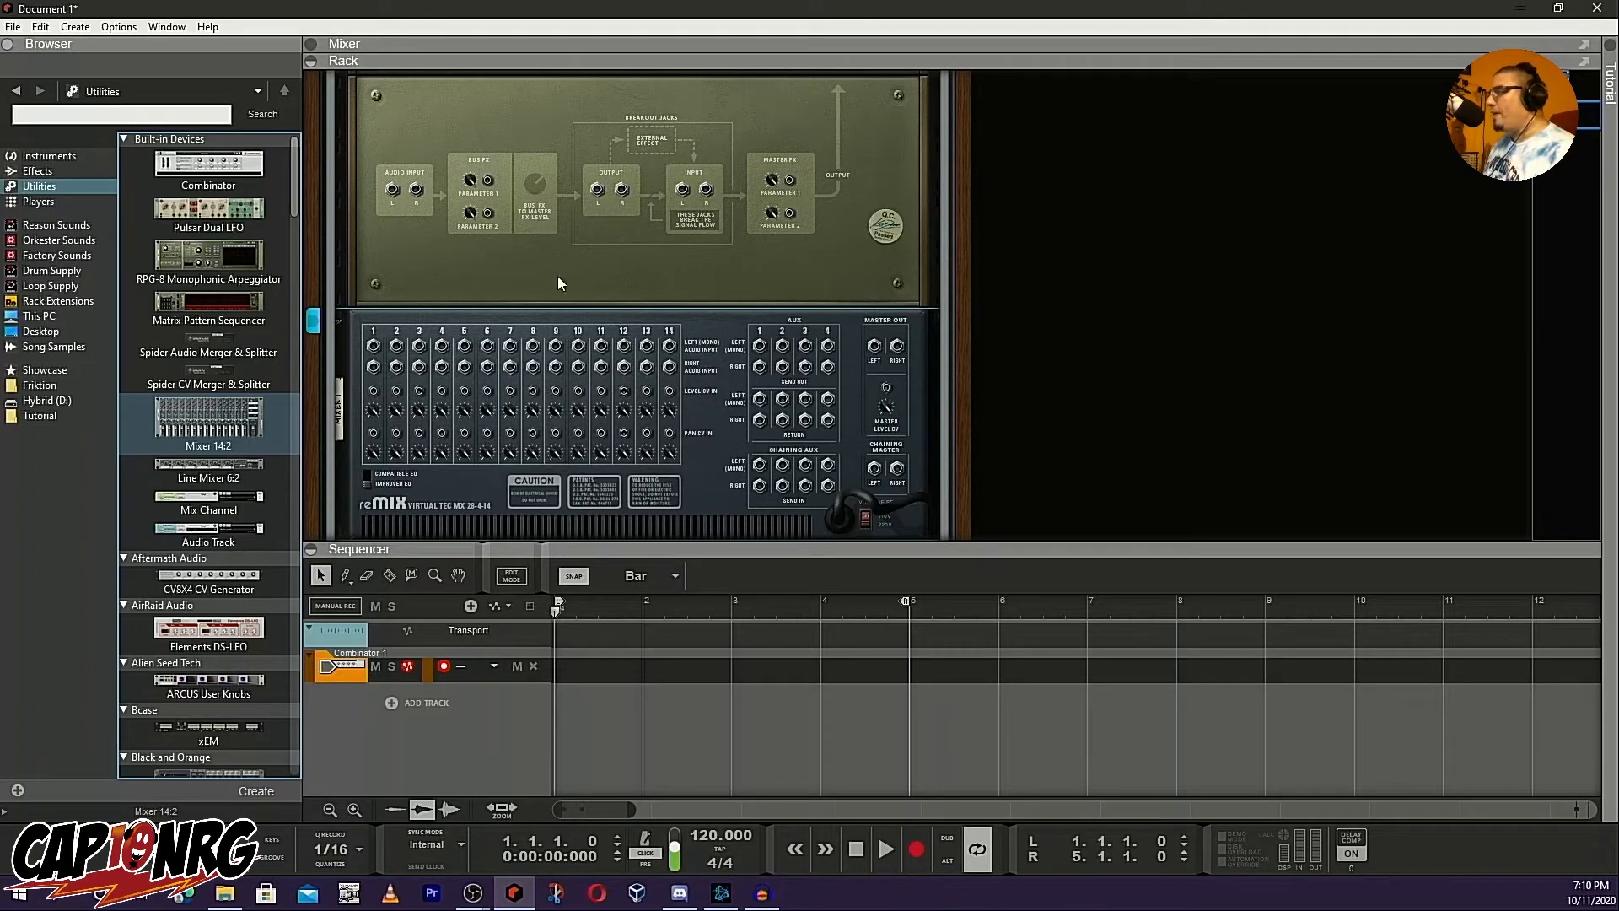
left_click(624, 347)
key("Delete")
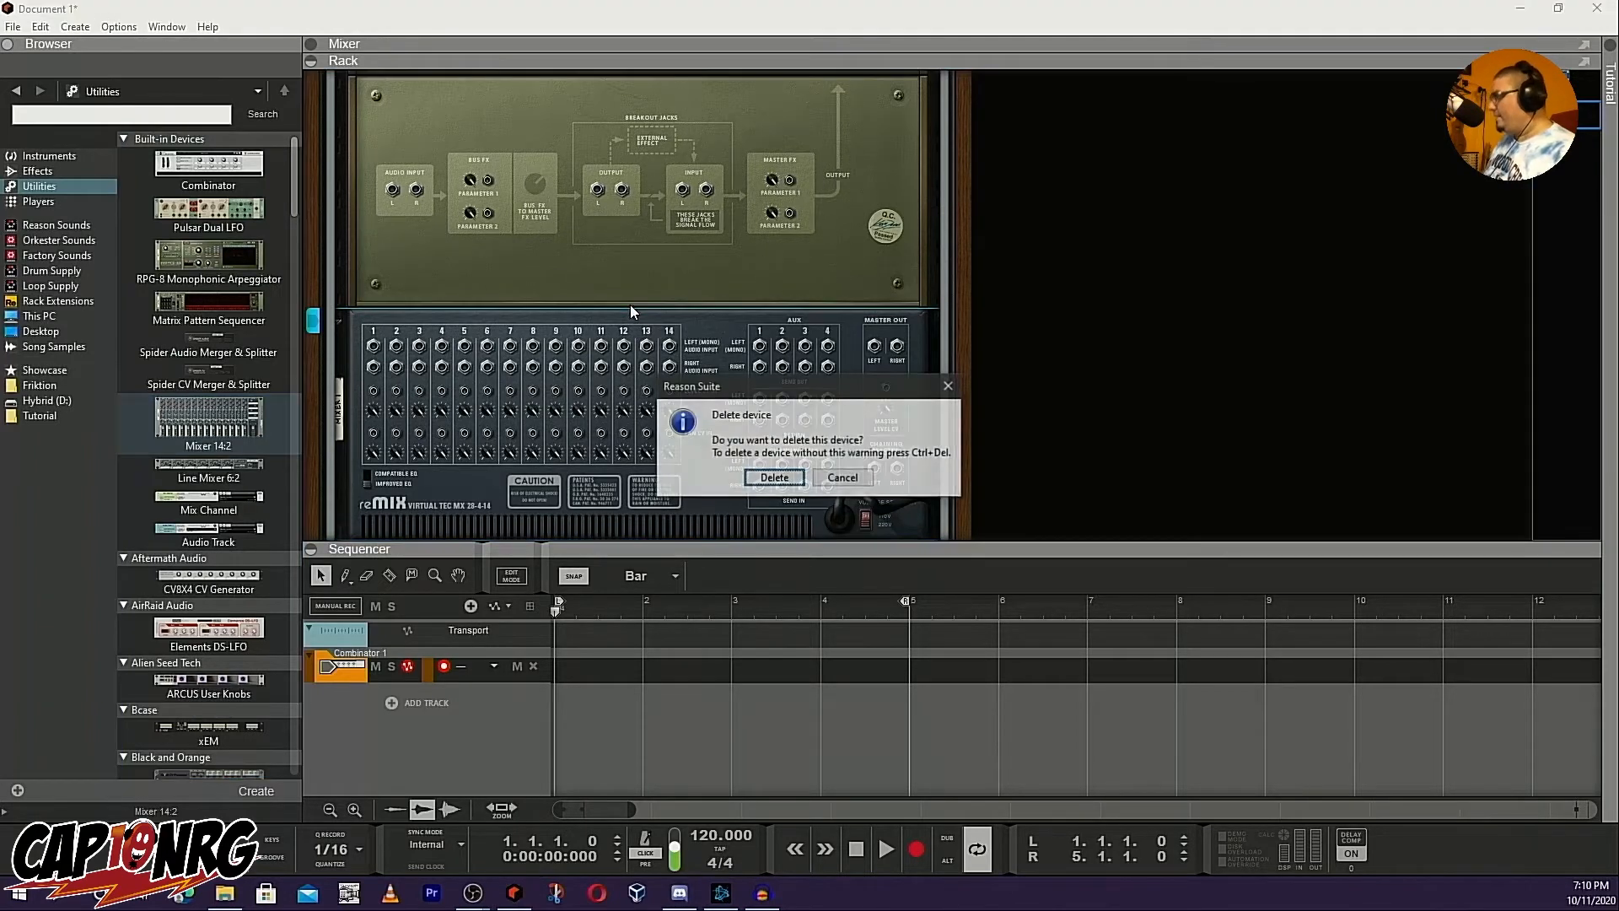
left_click(761, 469)
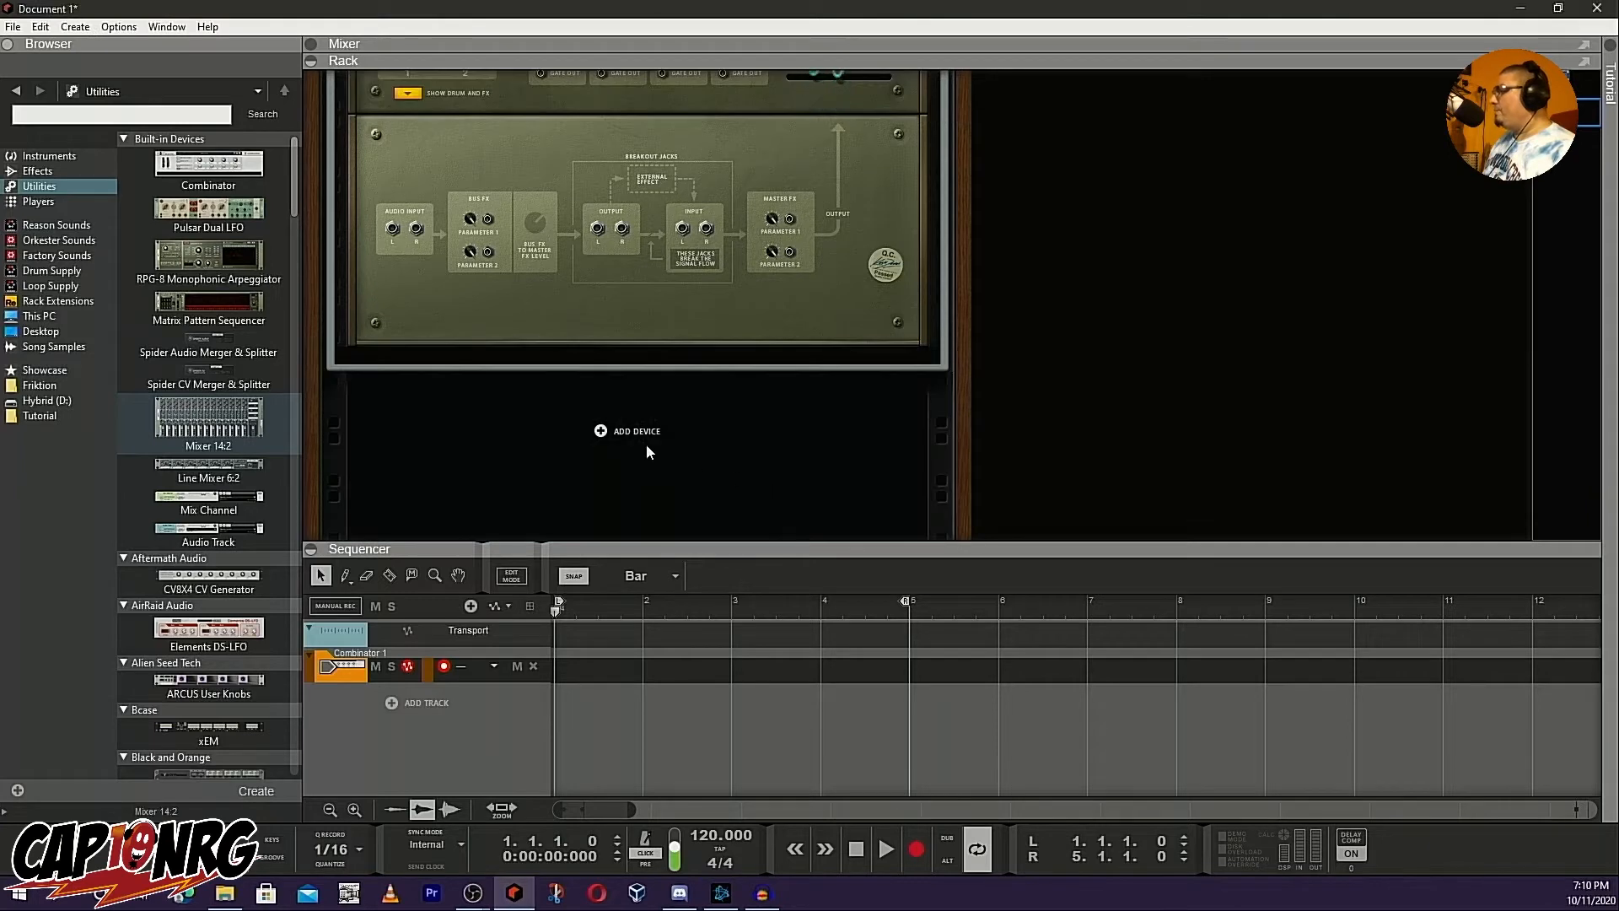
Add a Mixer 14:2 below Kong inside the Combinator
left_click(233, 414)
left_click_drag(233, 413, 489, 363)
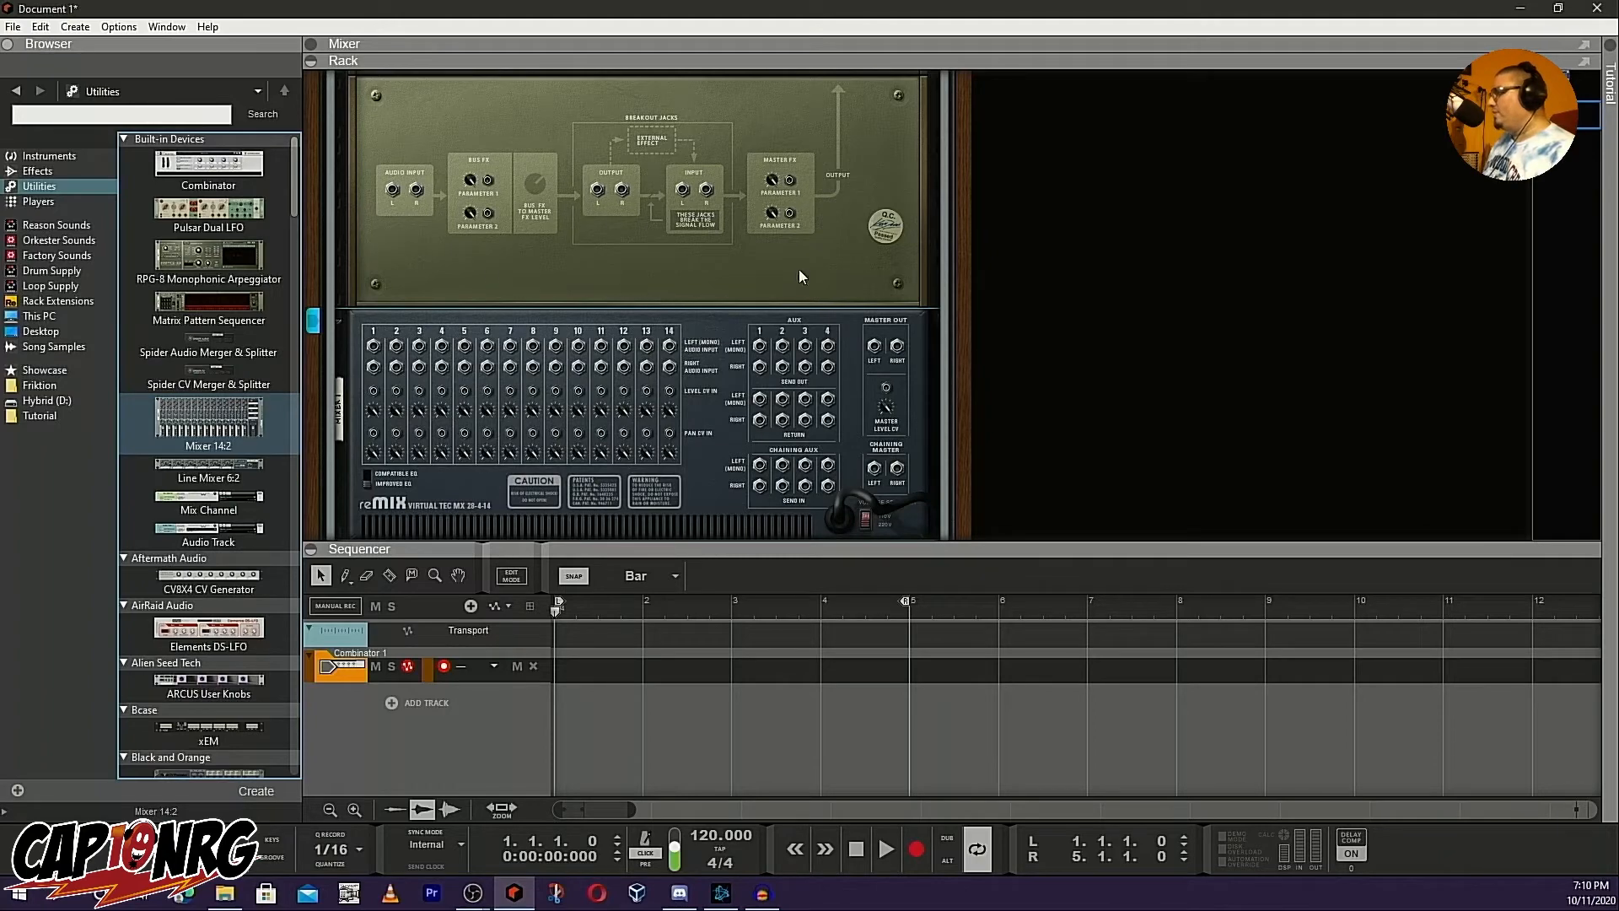
scroll(607, 204, "up", 2)
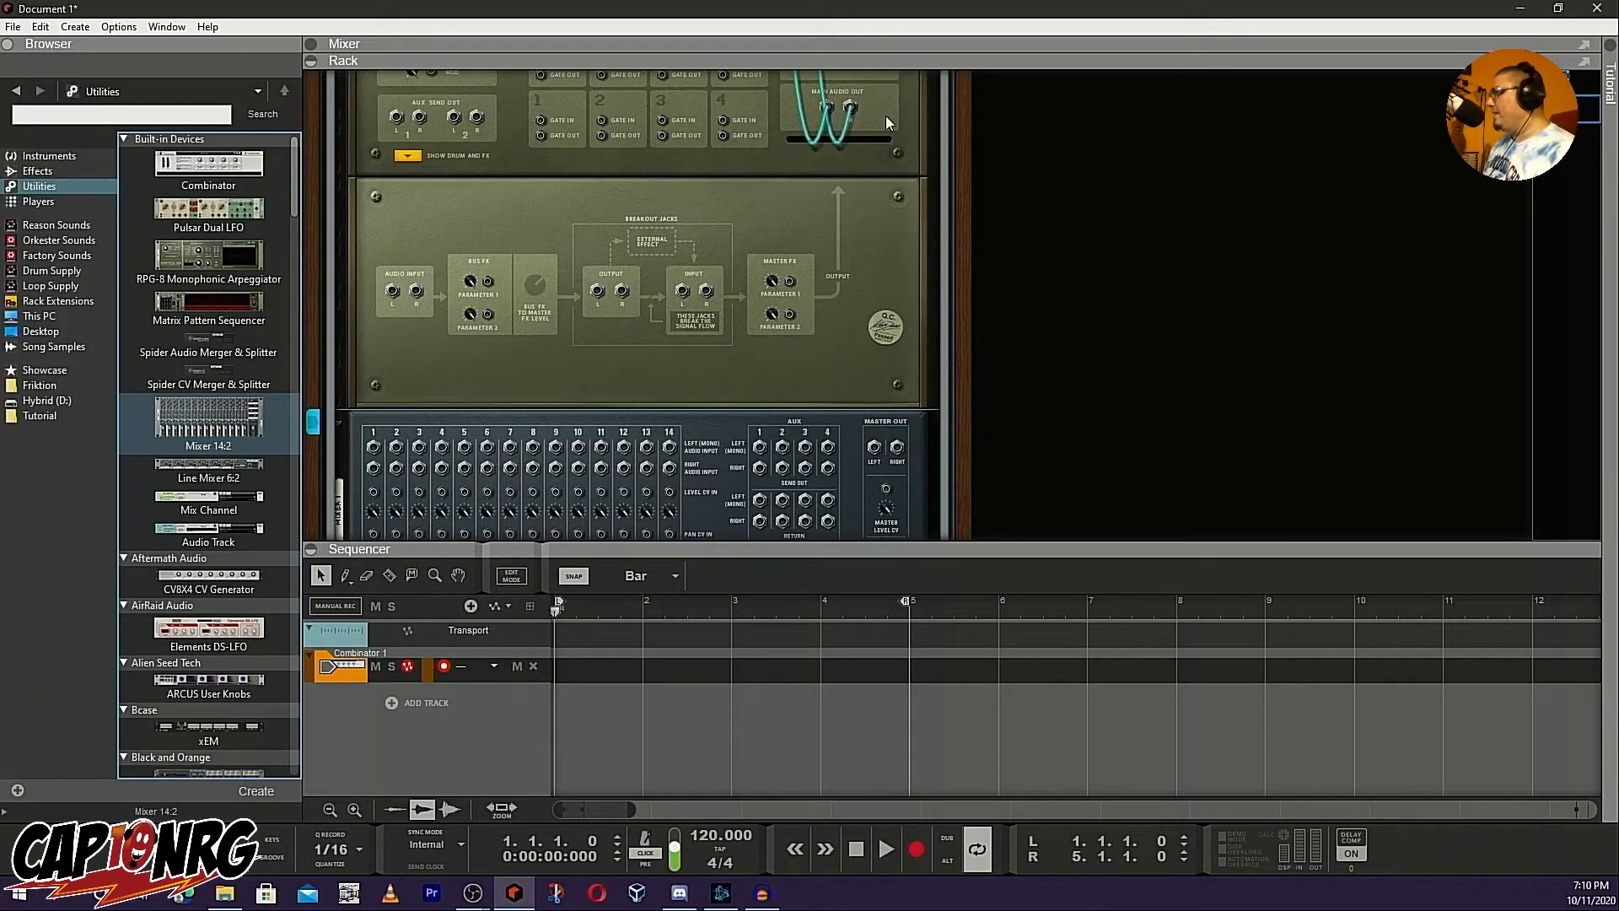
Cable the Mixer 14:2's stereo master output to Kong's left and right audio inputs on the rear of the rack
scroll(857, 246, "up", 3)
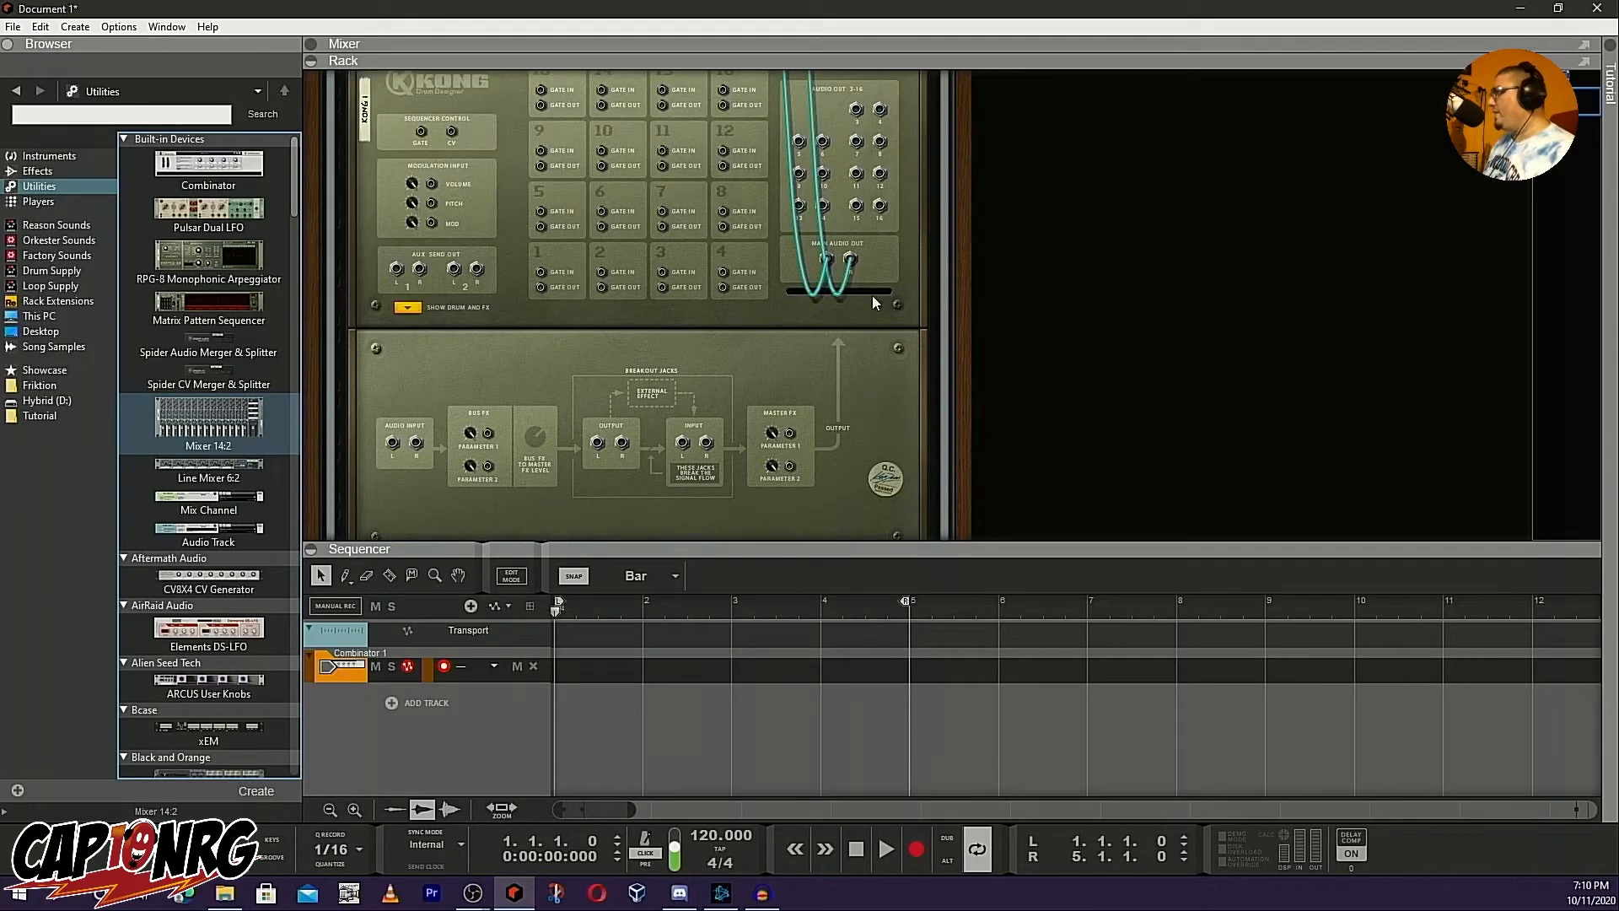
scroll(874, 301, "down", 4)
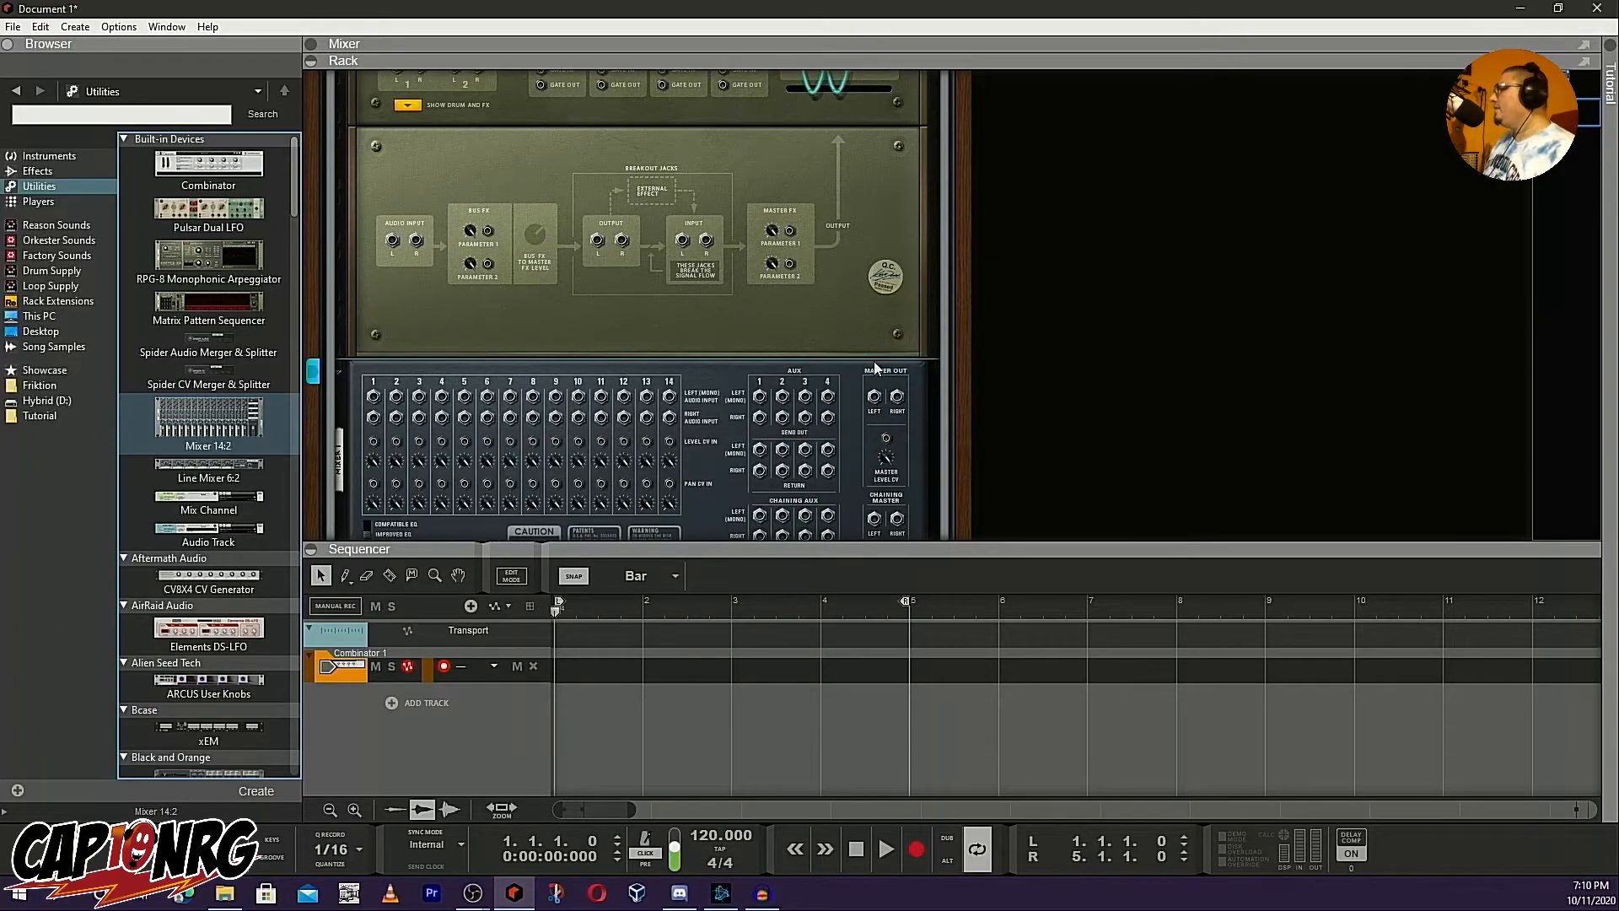
scroll(736, 300, "down", 1)
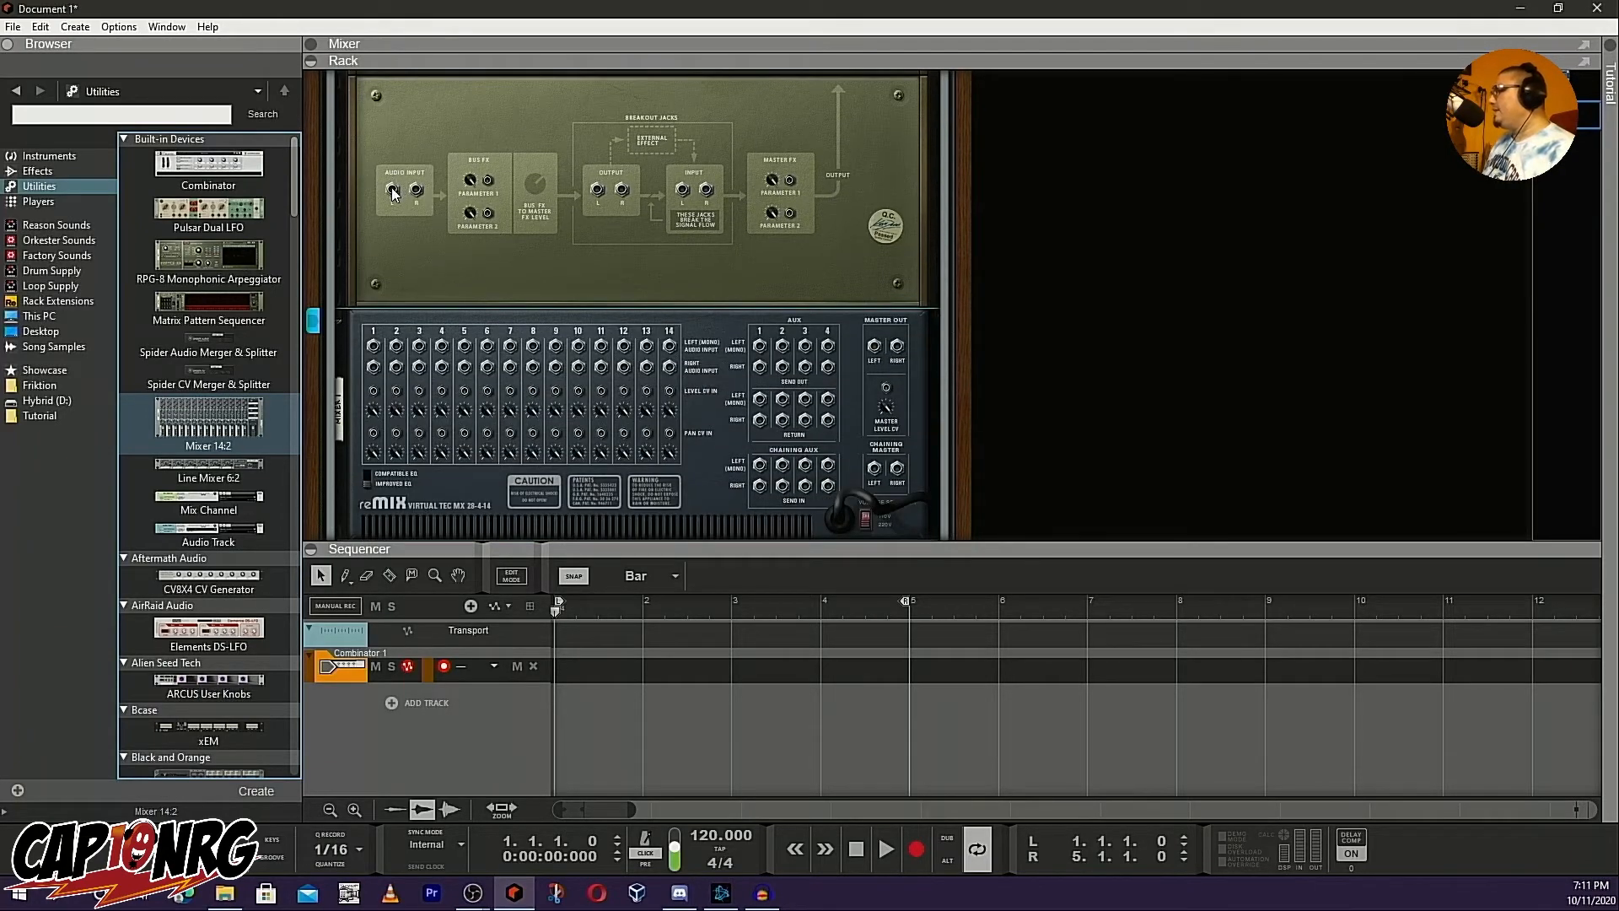
left_click_drag(392, 191, 874, 347)
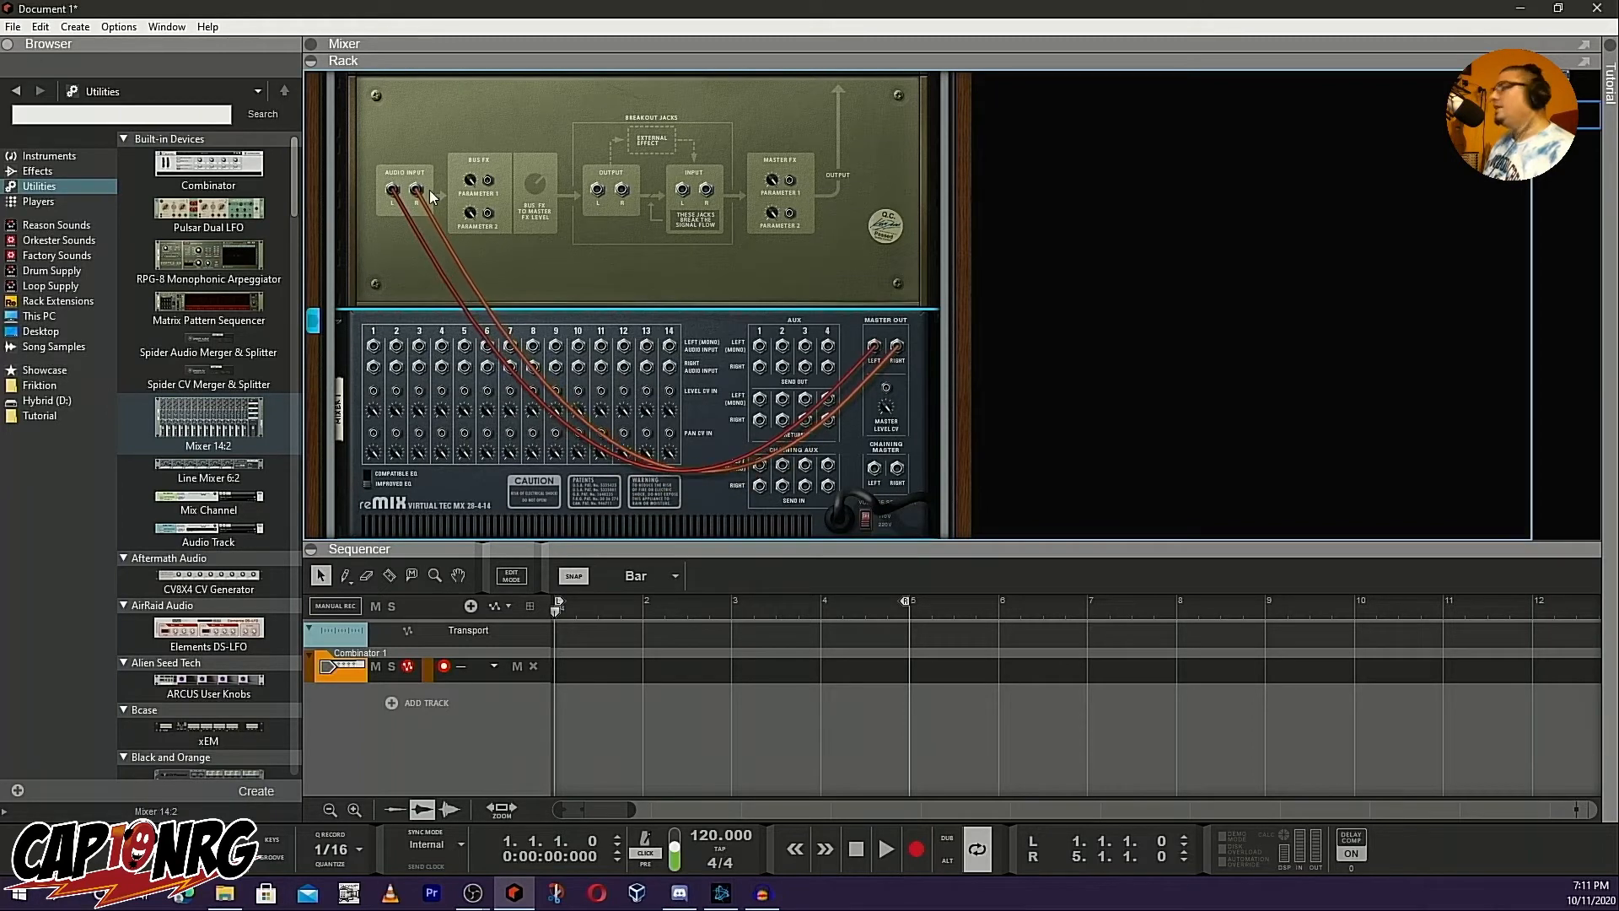
Trace the rear cabling from the Mixer 14:2 through Kong's main audio output to the Combinator's inputs and outputs
scroll(619, 232, "down", 1)
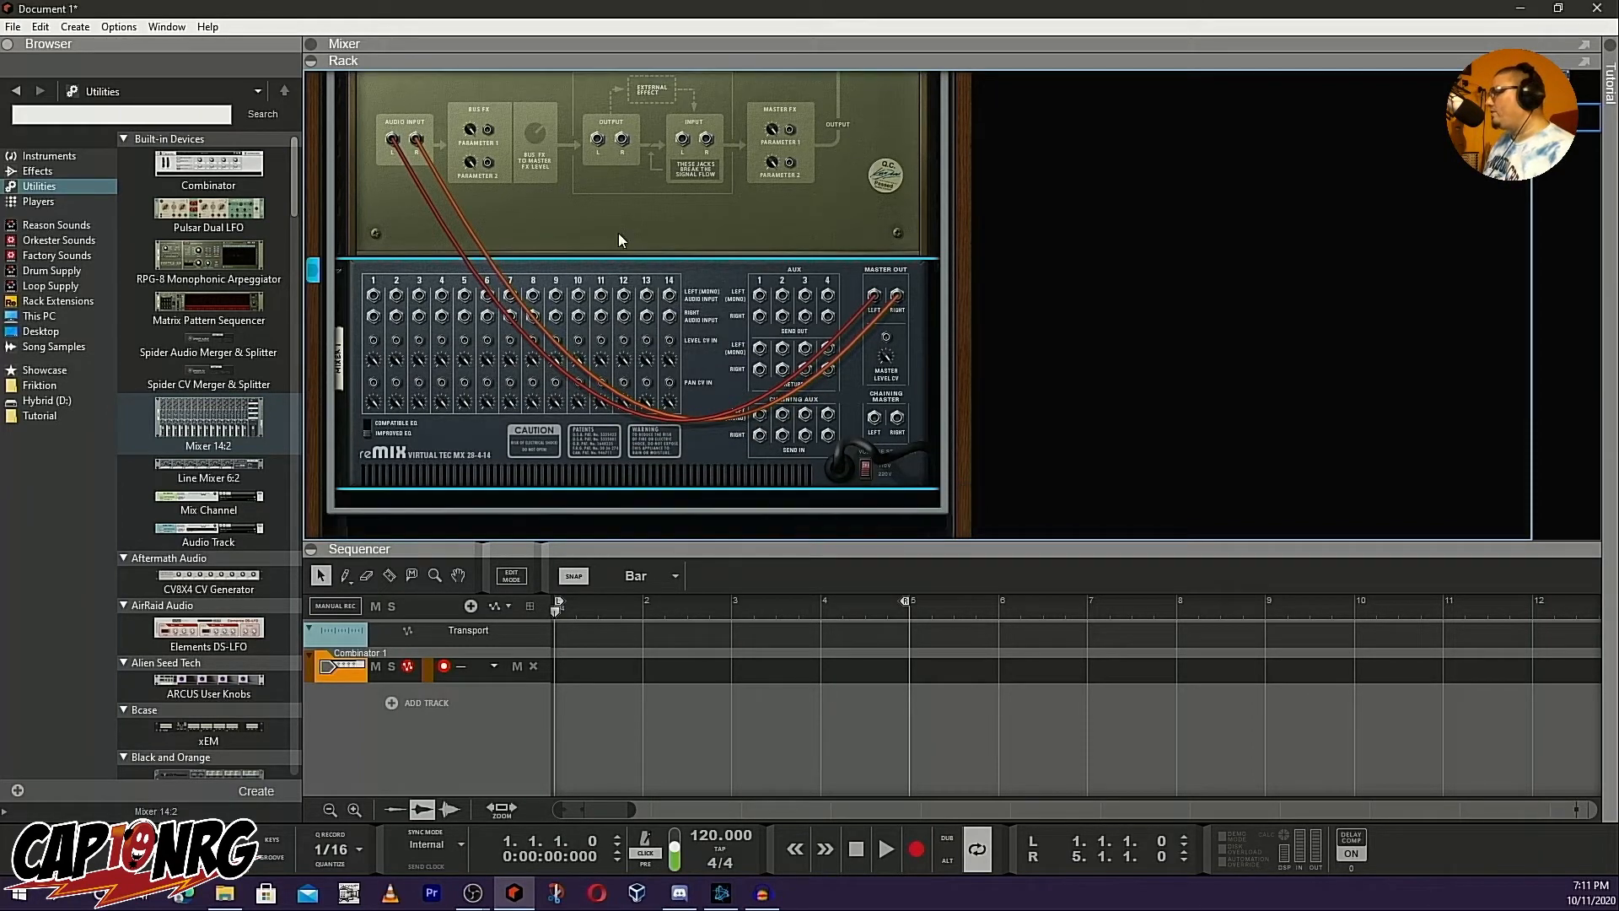
scroll(558, 214, "down", 1)
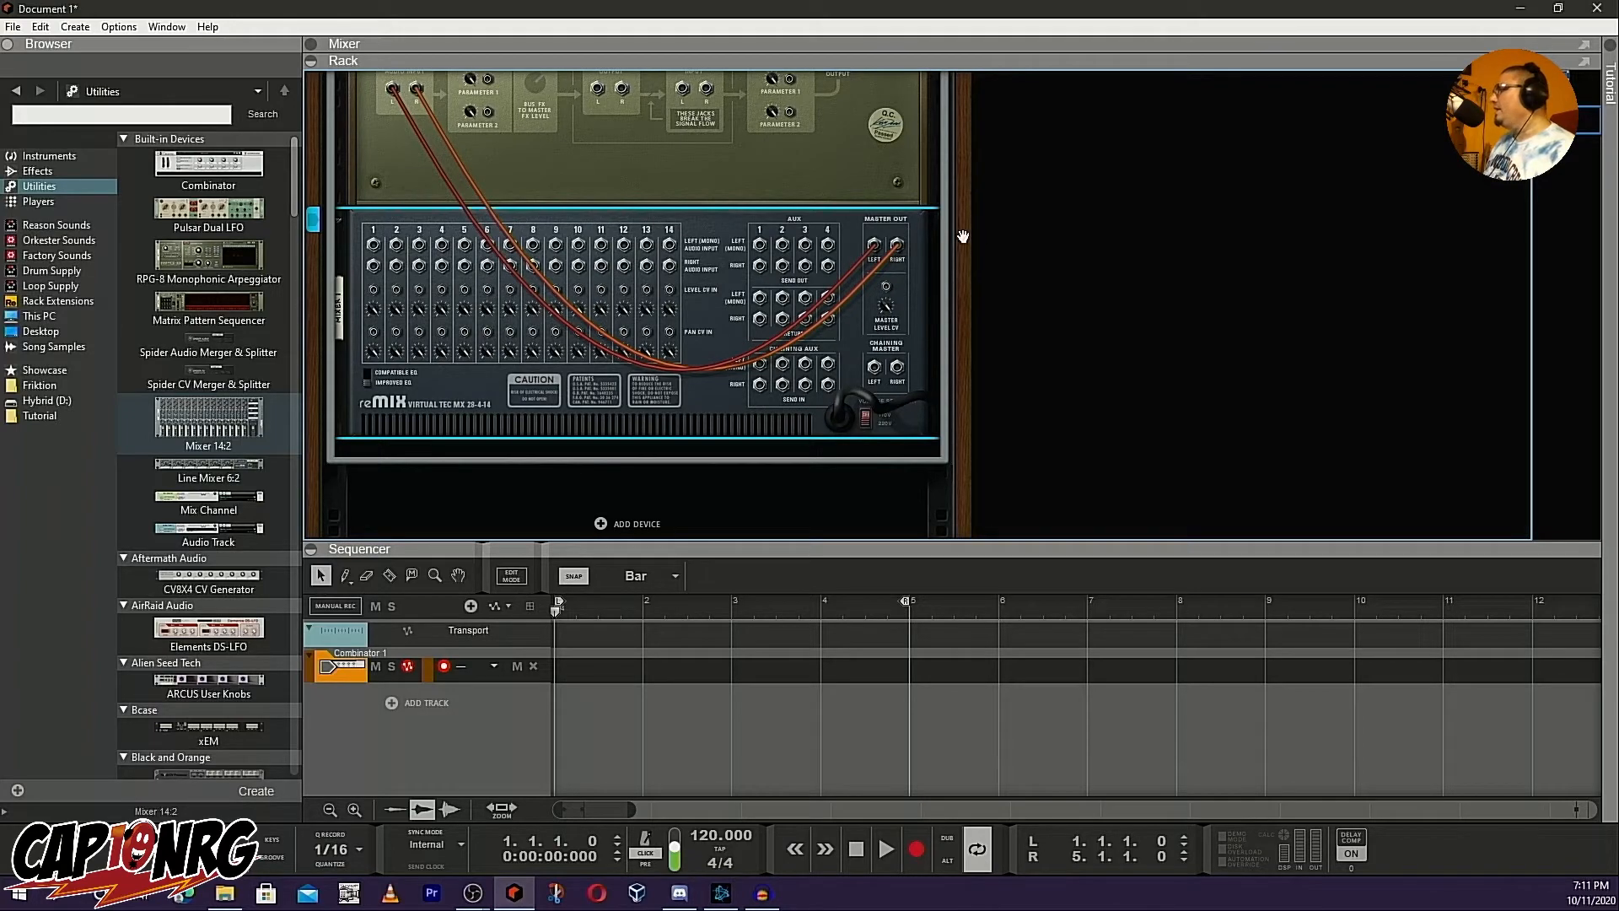
scroll(801, 270, "up", 3)
scroll(801, 264, "up", 8)
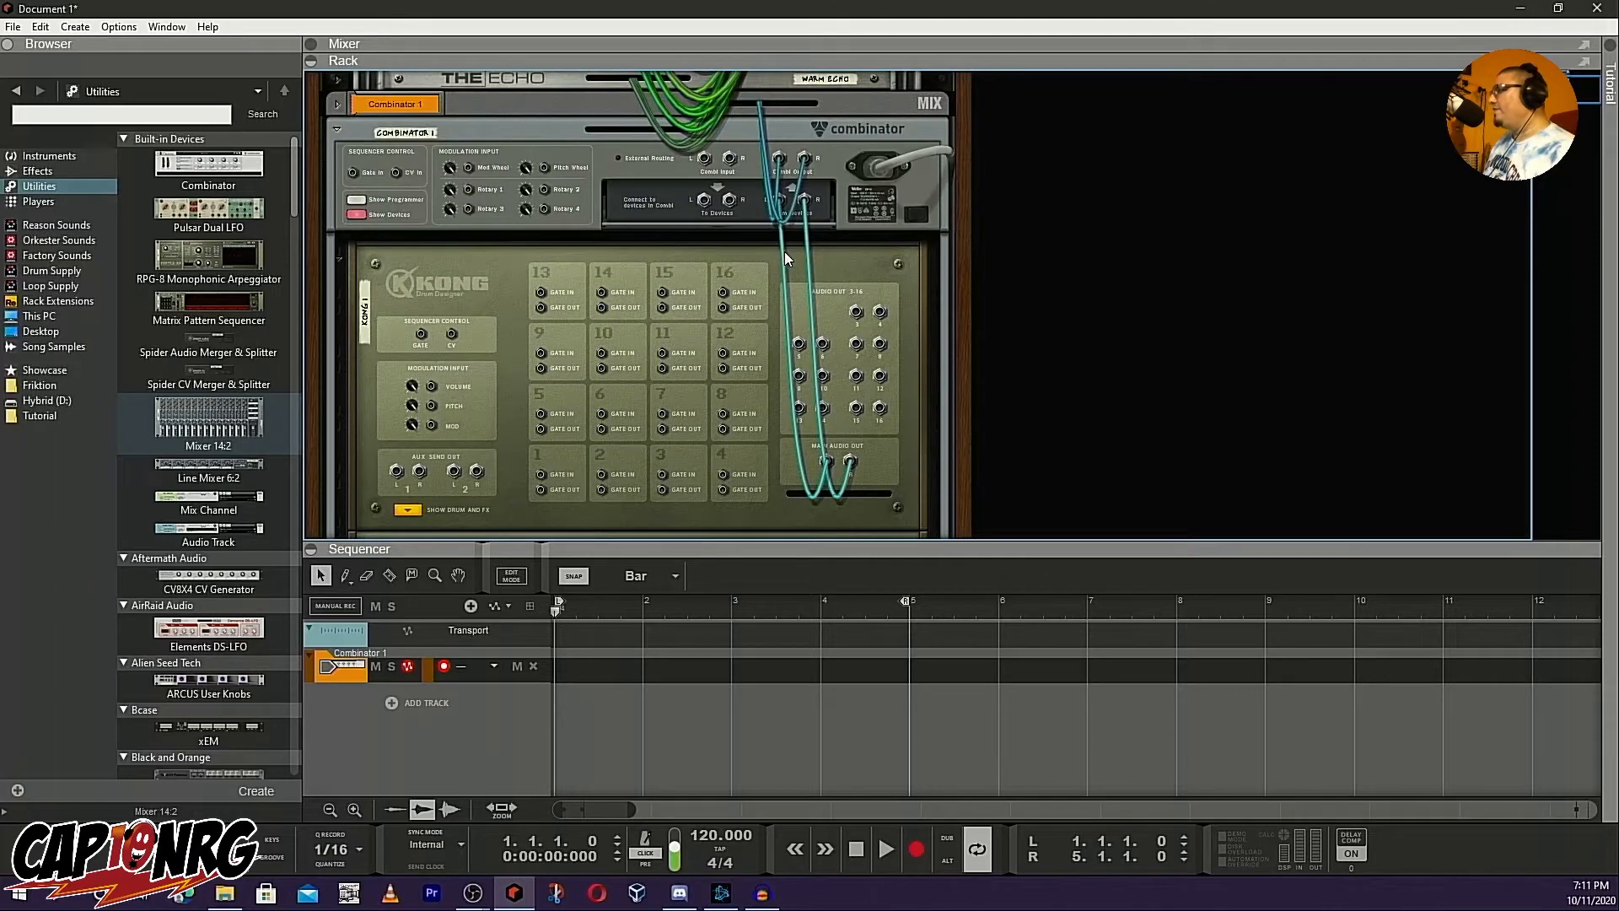
scroll(784, 251, "up", 1)
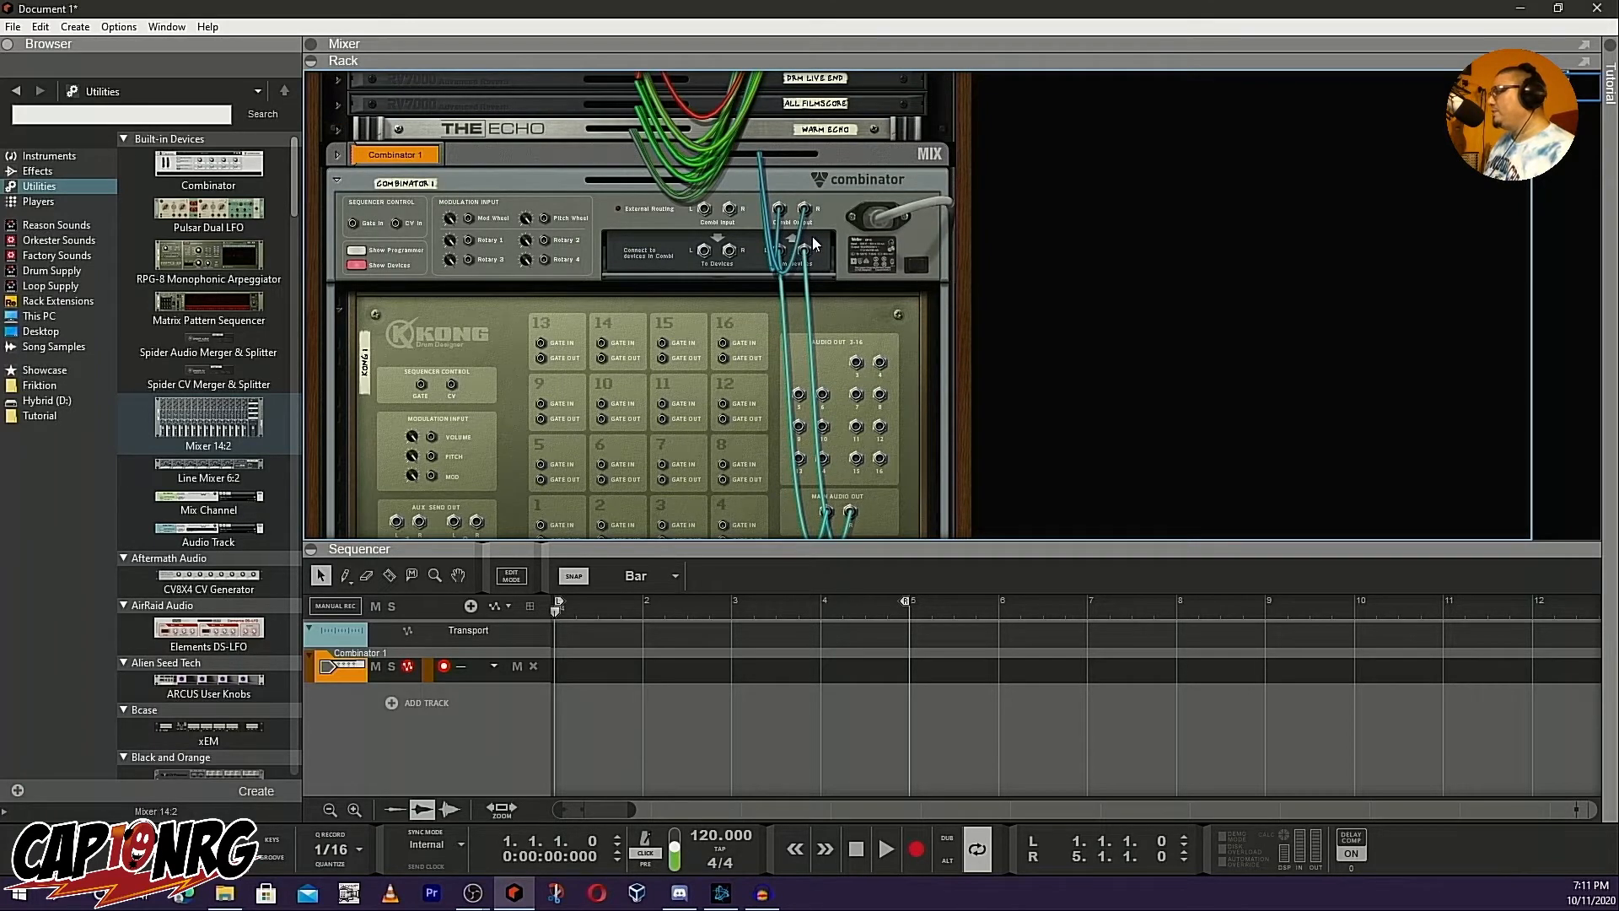
scroll(813, 242, "down", 15)
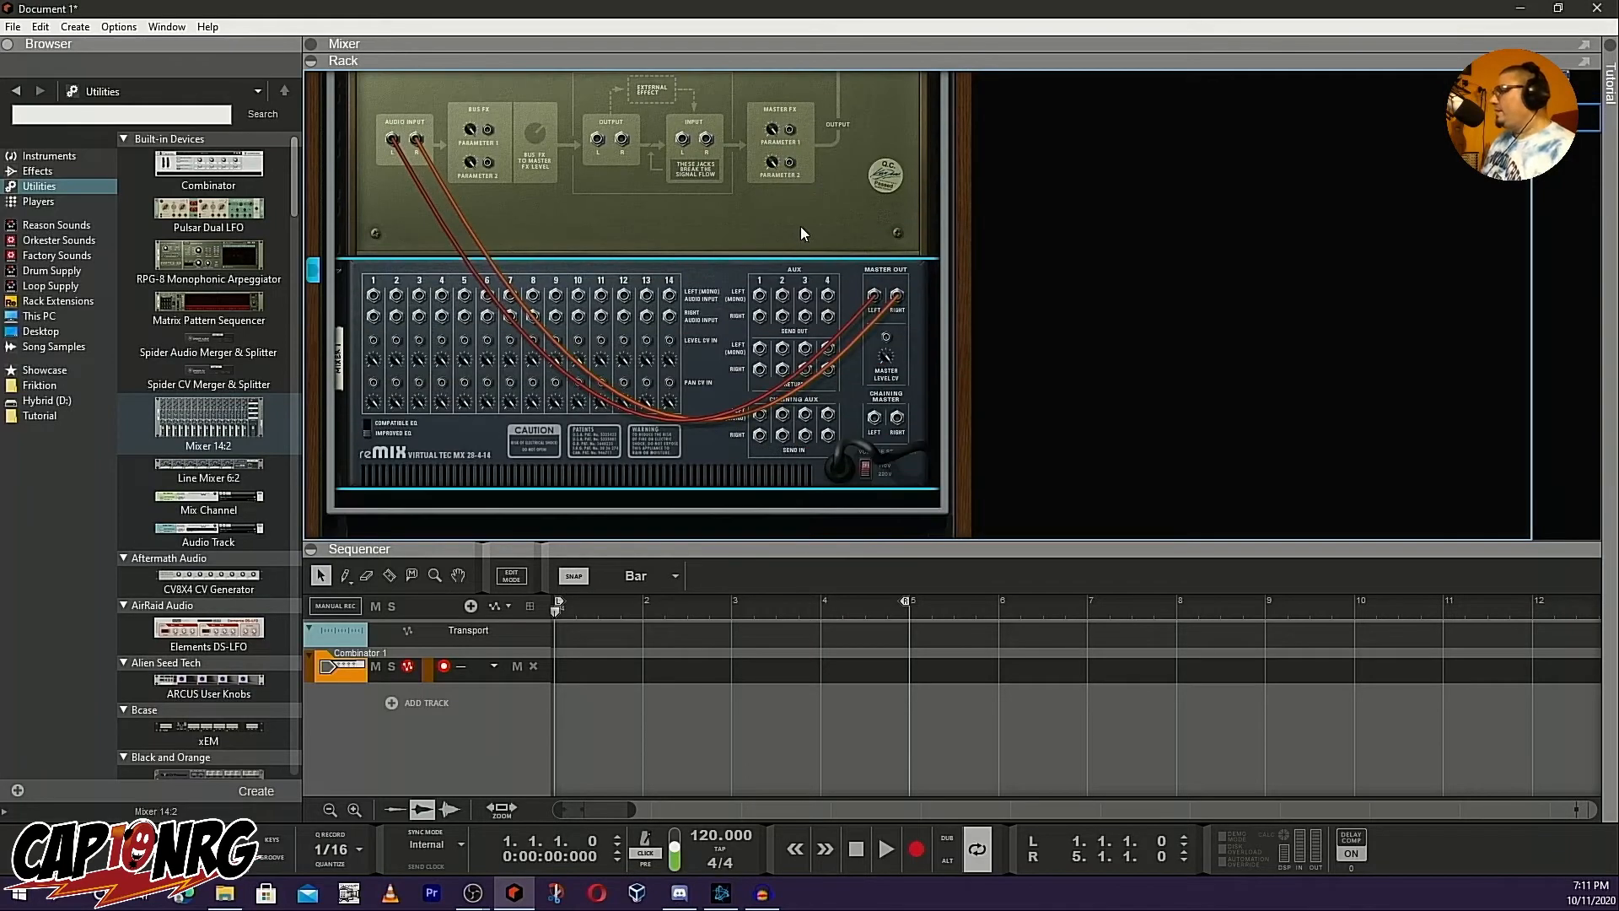
scroll(801, 226, "down", 3)
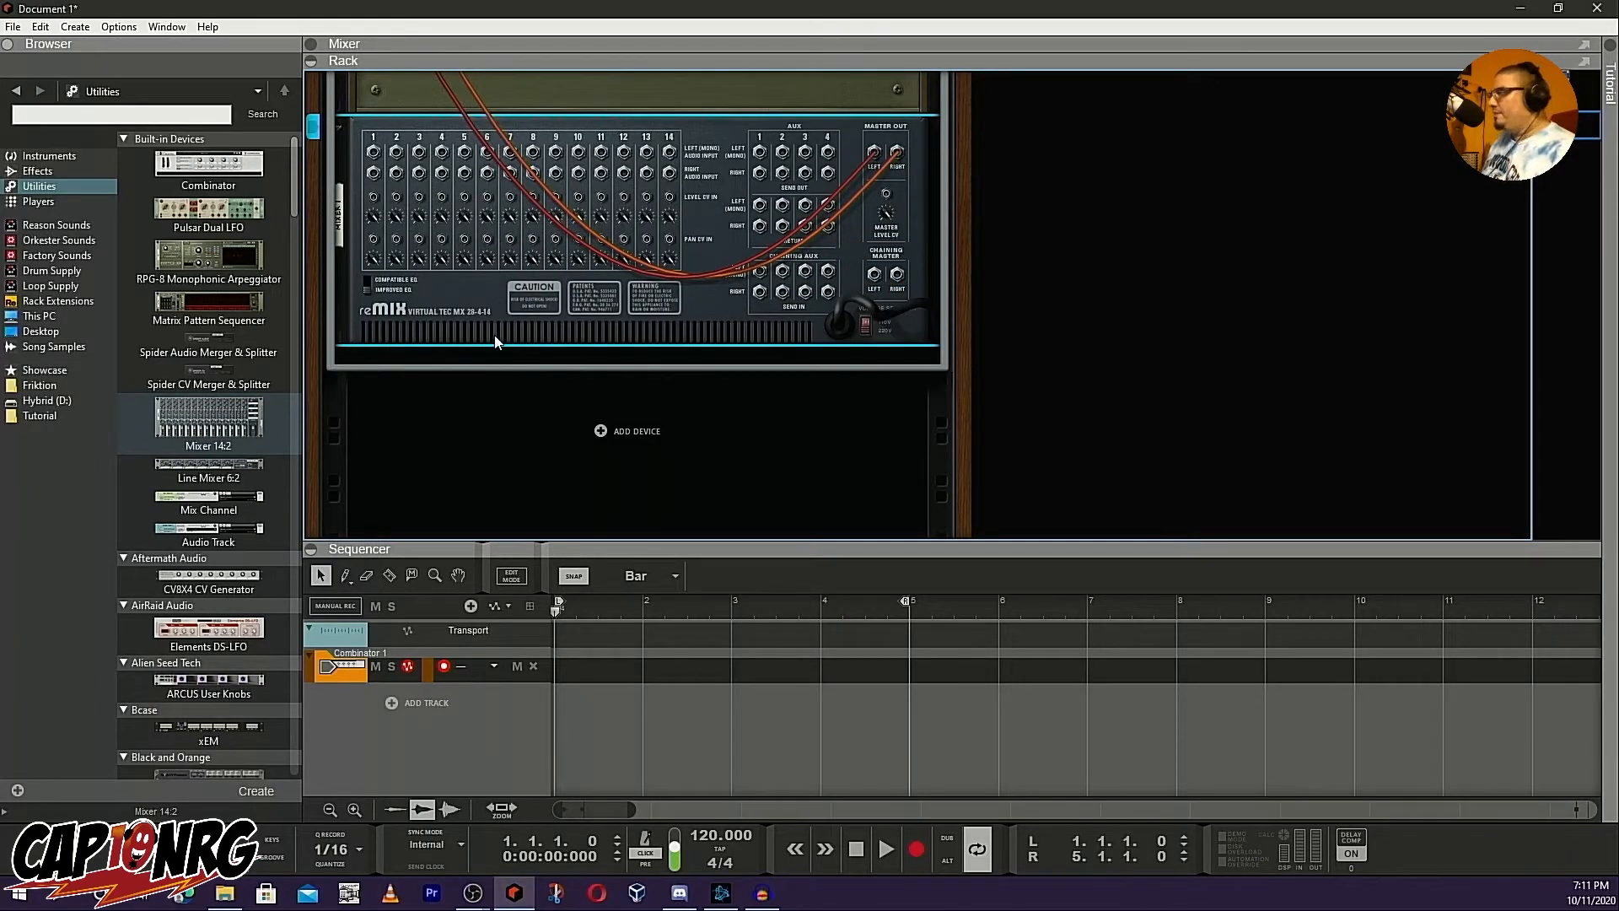
Add the Cap10NRG 808 BD patch from the Tutorial folder below the mixer inside the Combinator, and fold its Subtractor
left_click(28, 418)
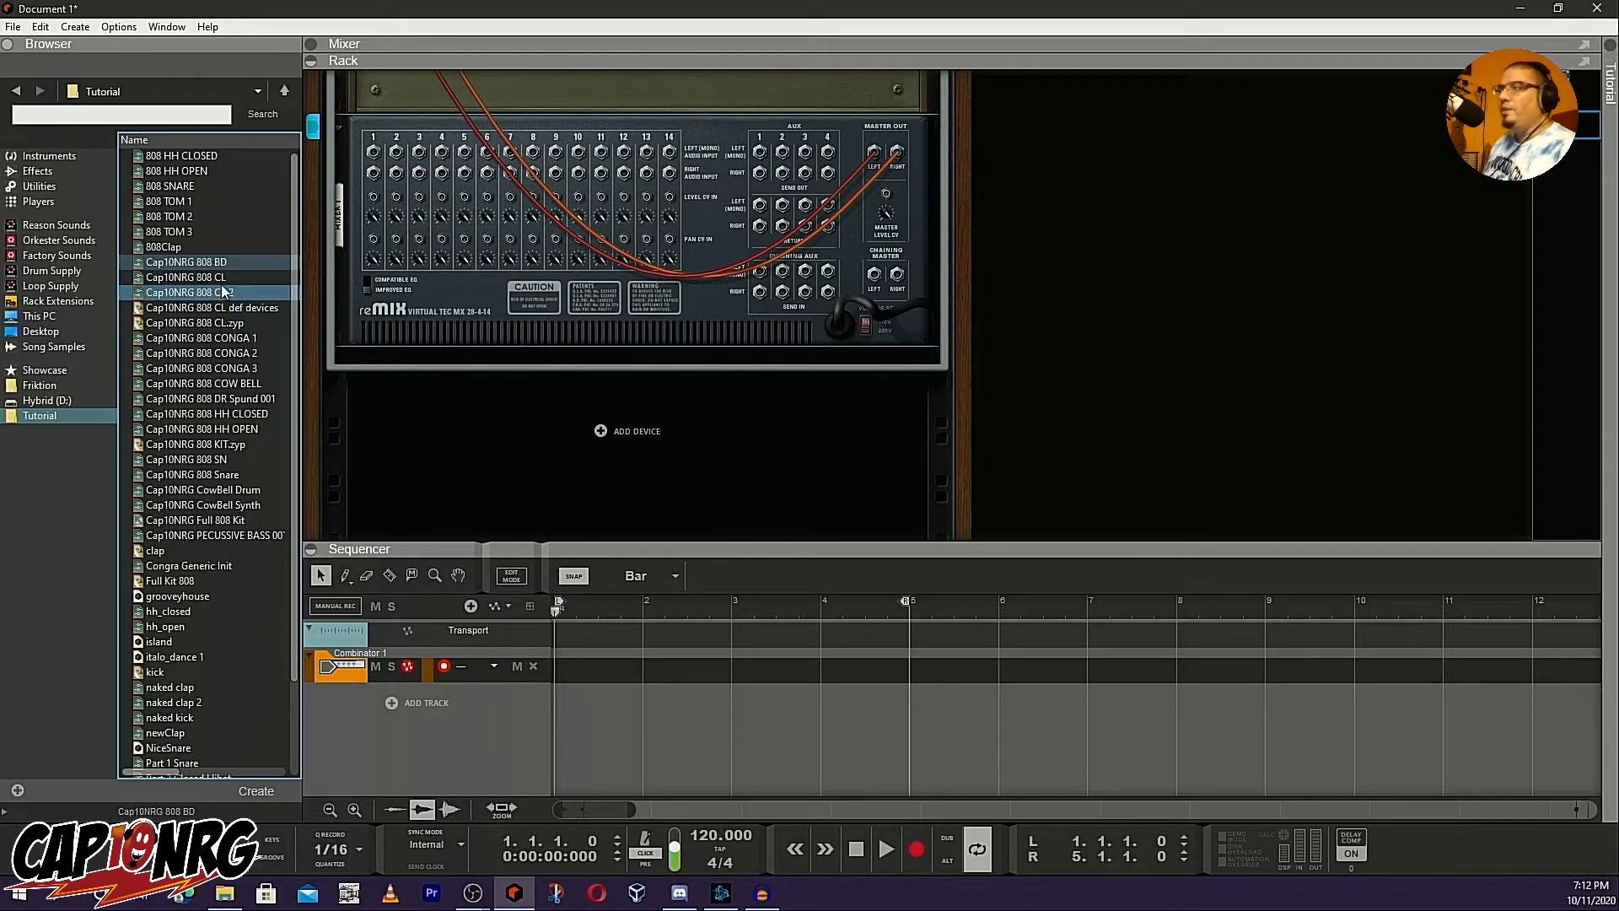
mouse_move(221, 262)
left_mouse_down()
mouse_move(354, 270)
mouse_move(316, 279)
mouse_move(528, 347)
left_mouse_up()
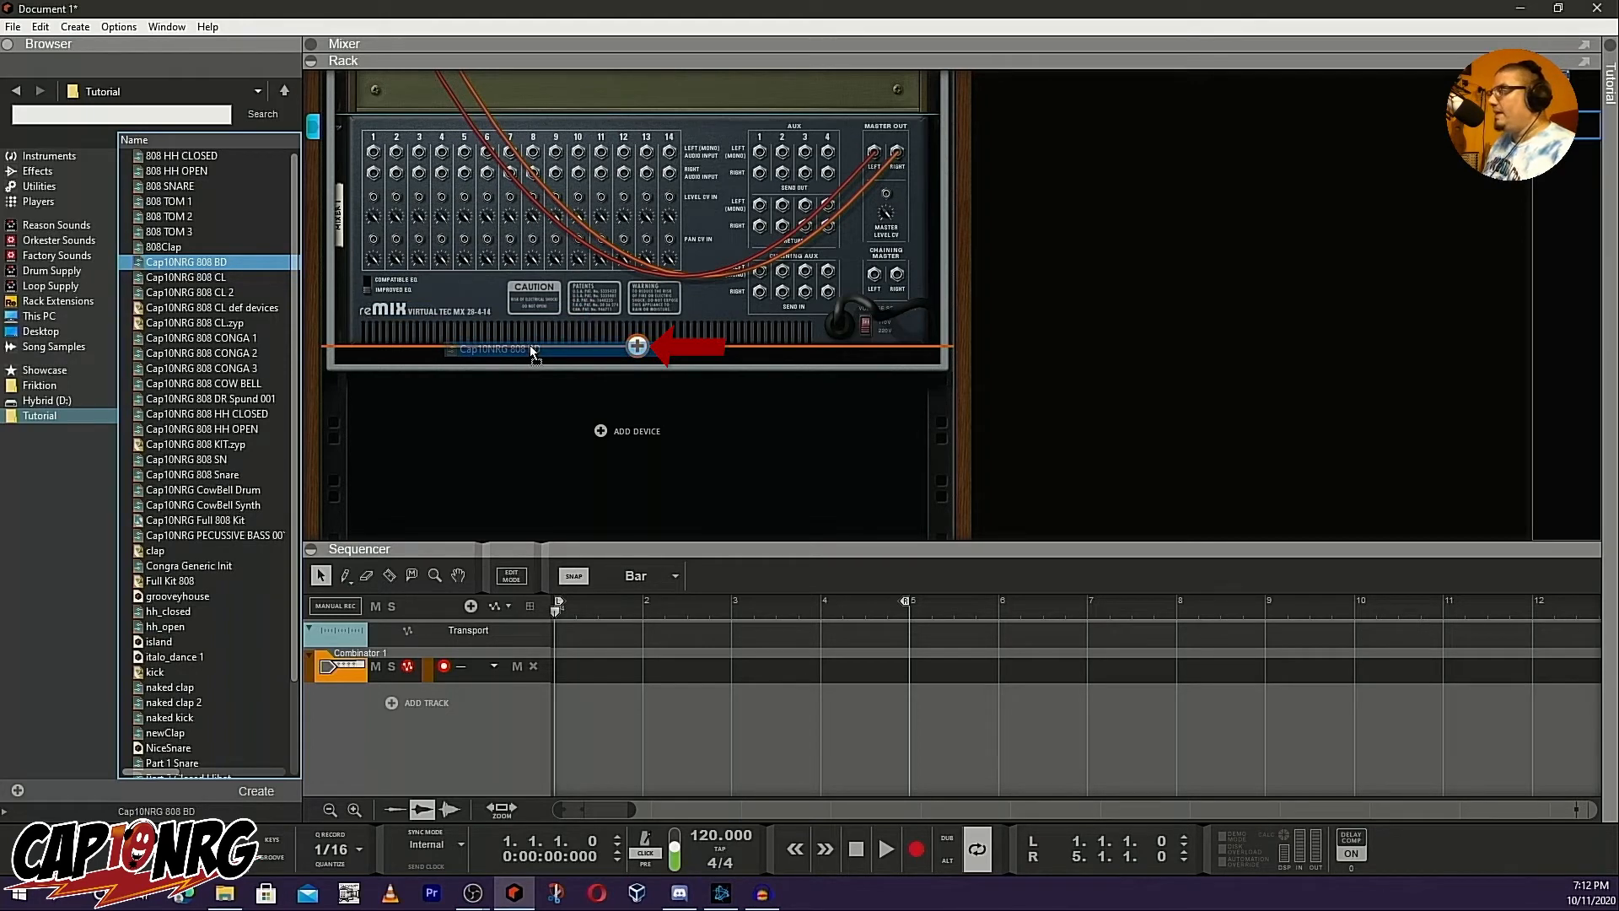
left_click_drag(530, 346, 530, 346)
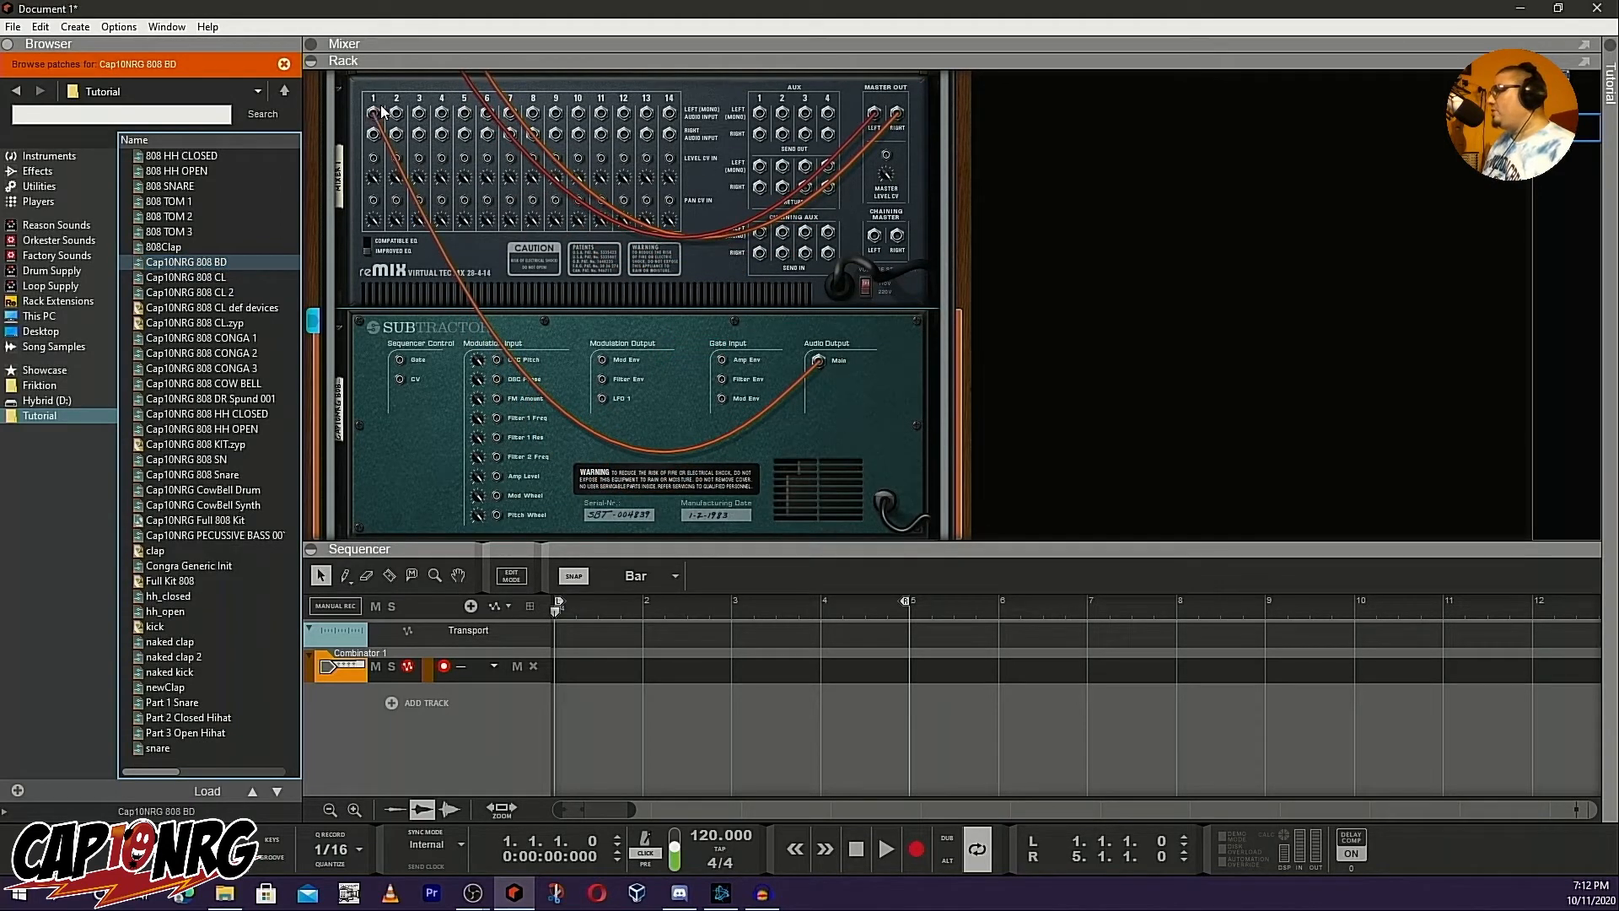
left_click(340, 328)
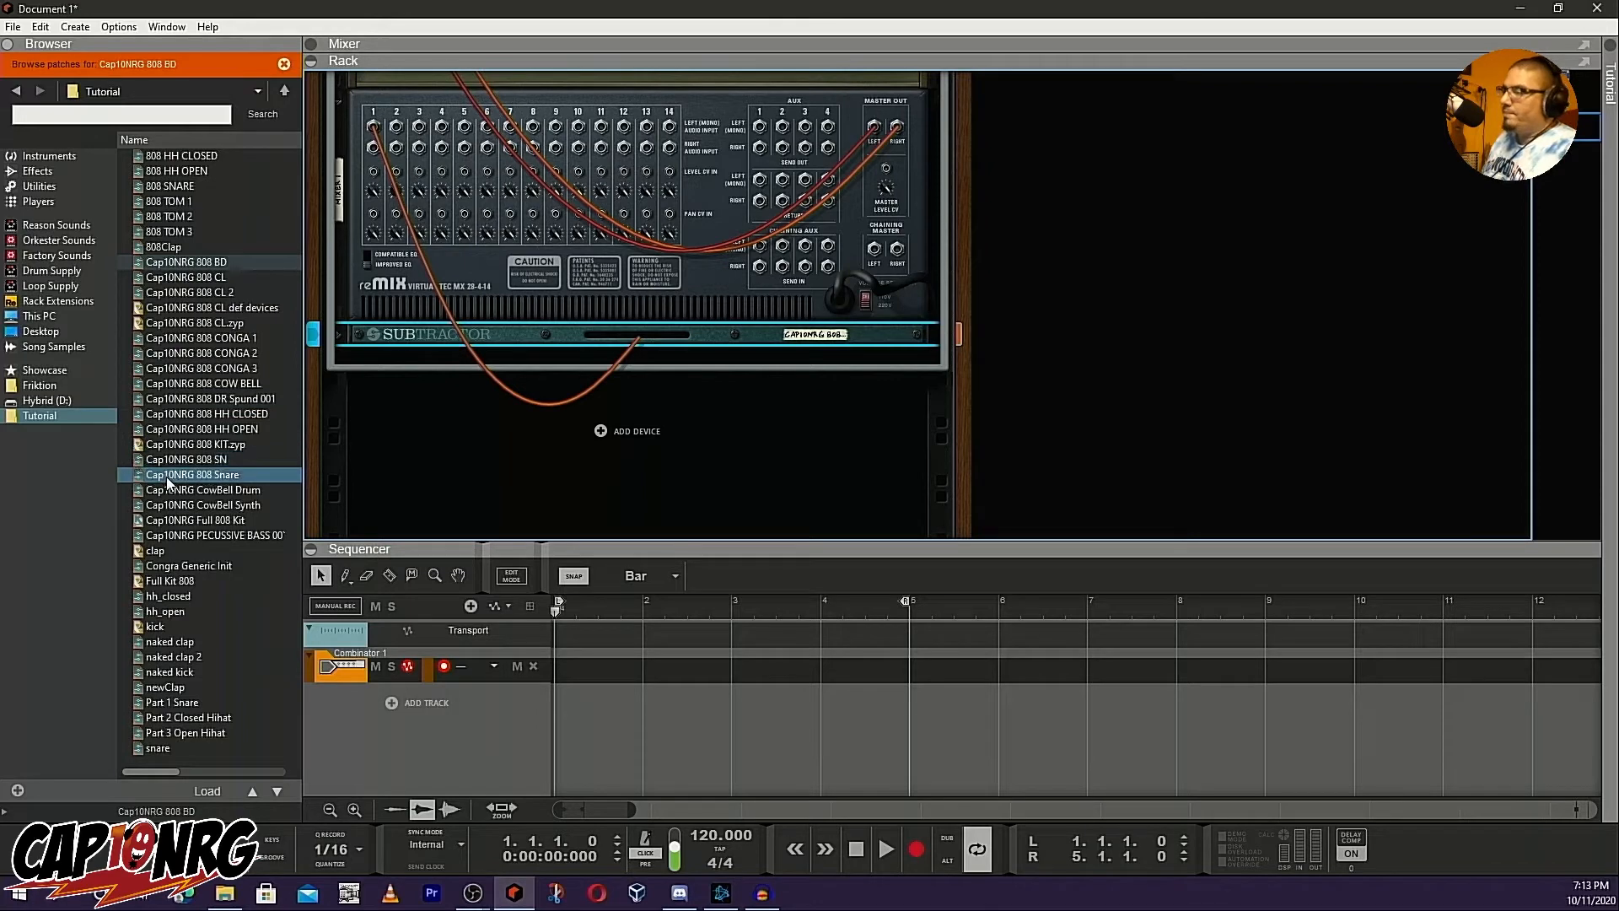
Add the Cap10NRG 808 Snare, 808 CL and 808 COW BELL patches below the first Subtractor, folding each new device
left_click_drag(167, 478, 449, 351)
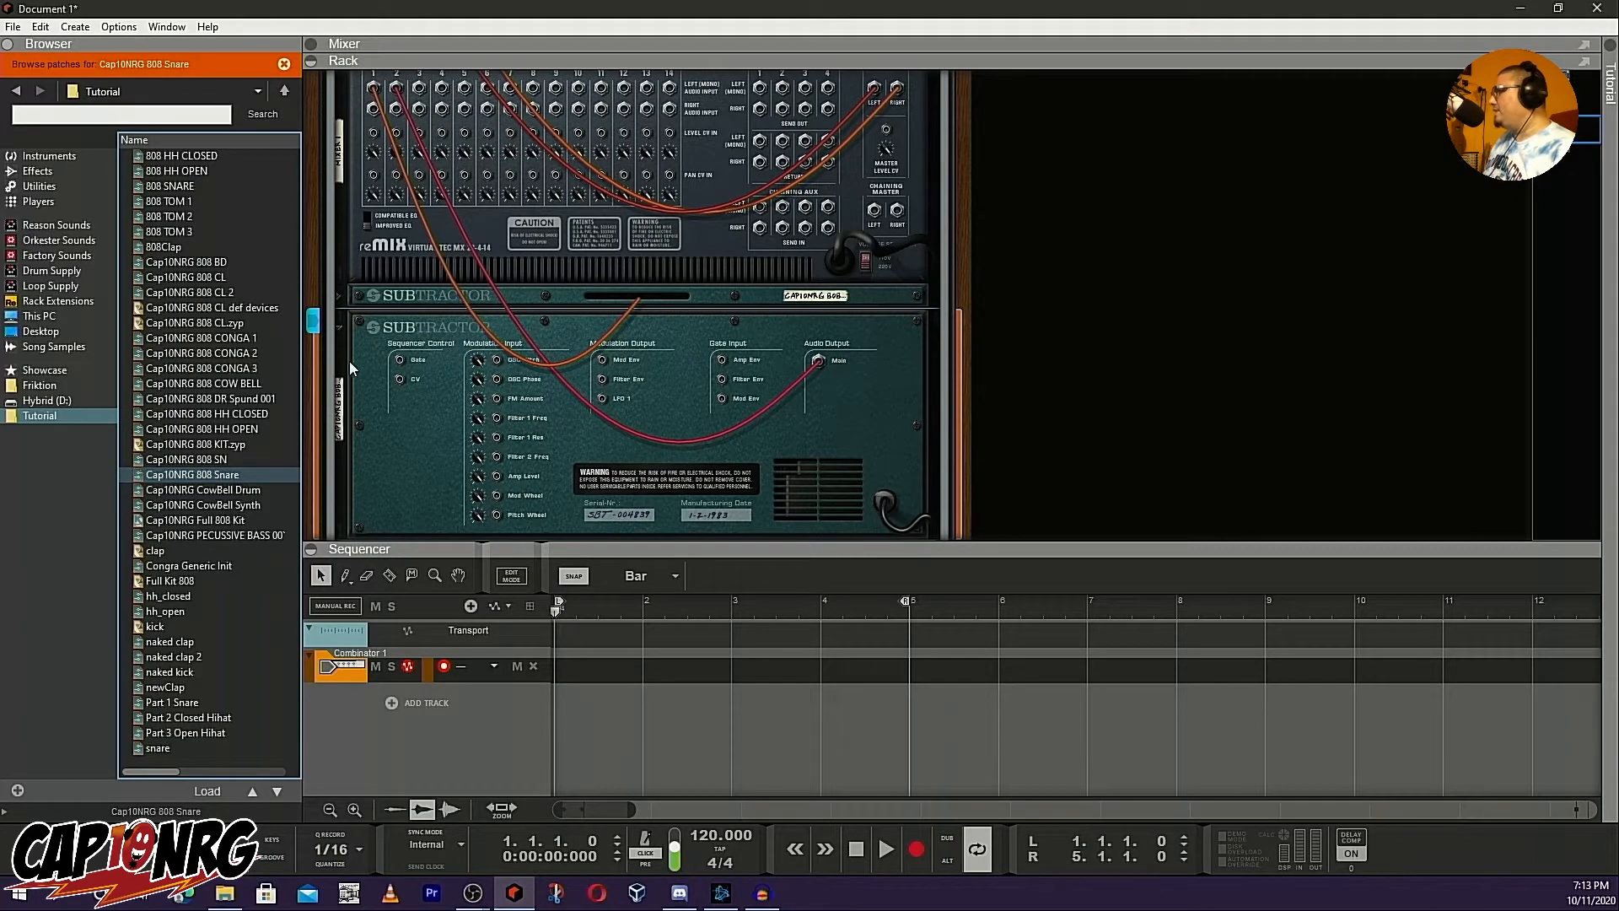
left_click(339, 327)
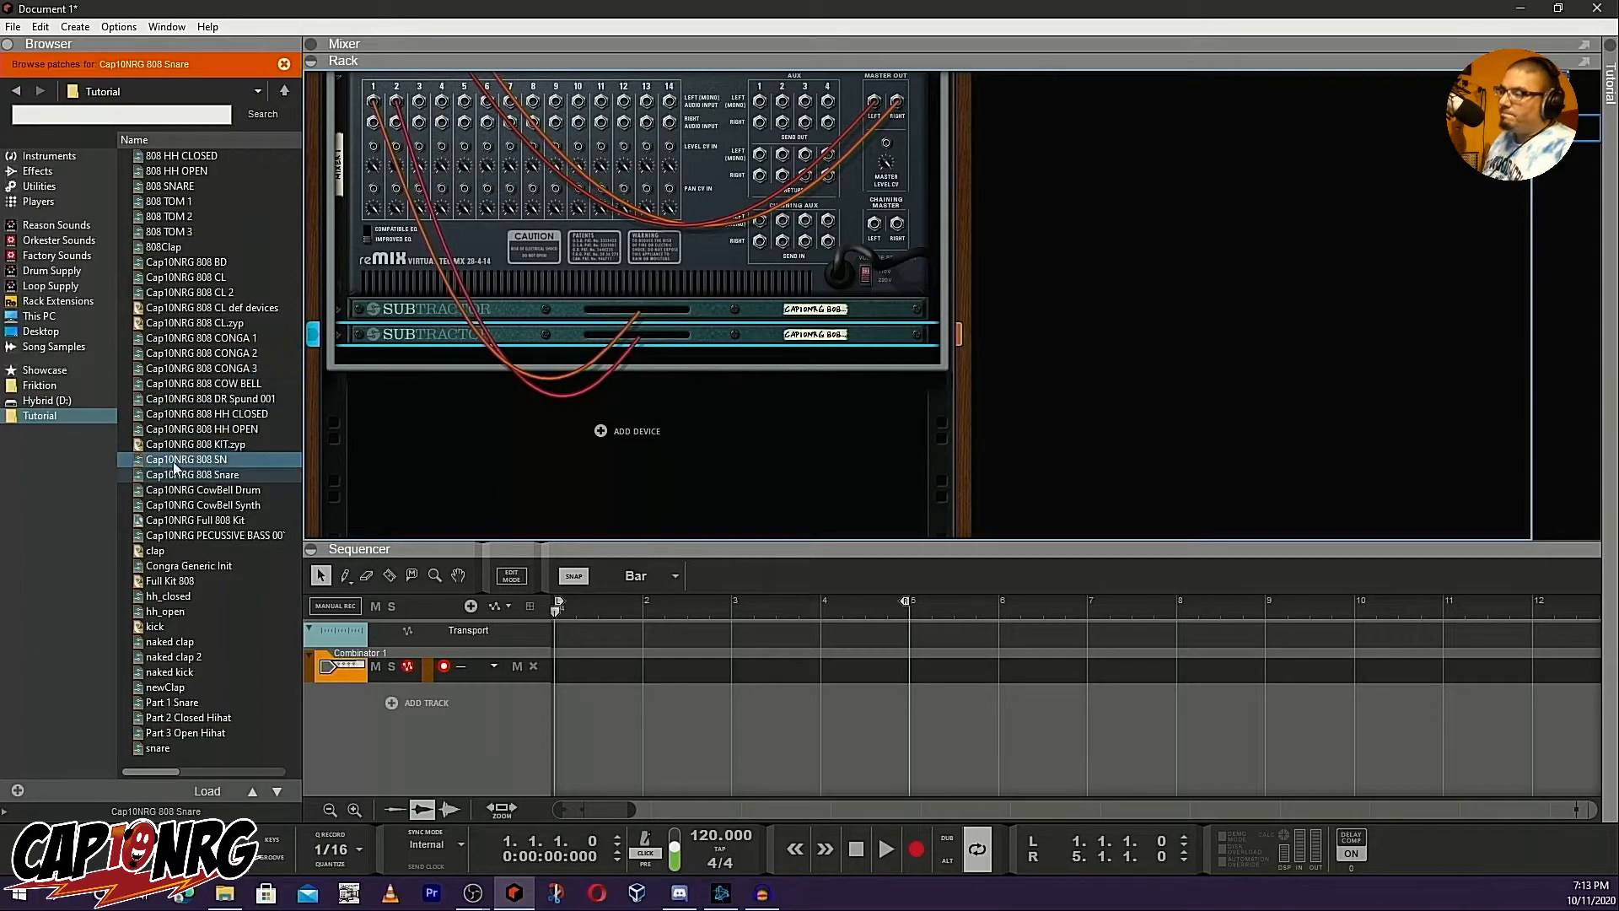
left_click_drag(202, 278, 407, 357)
left_click(339, 326)
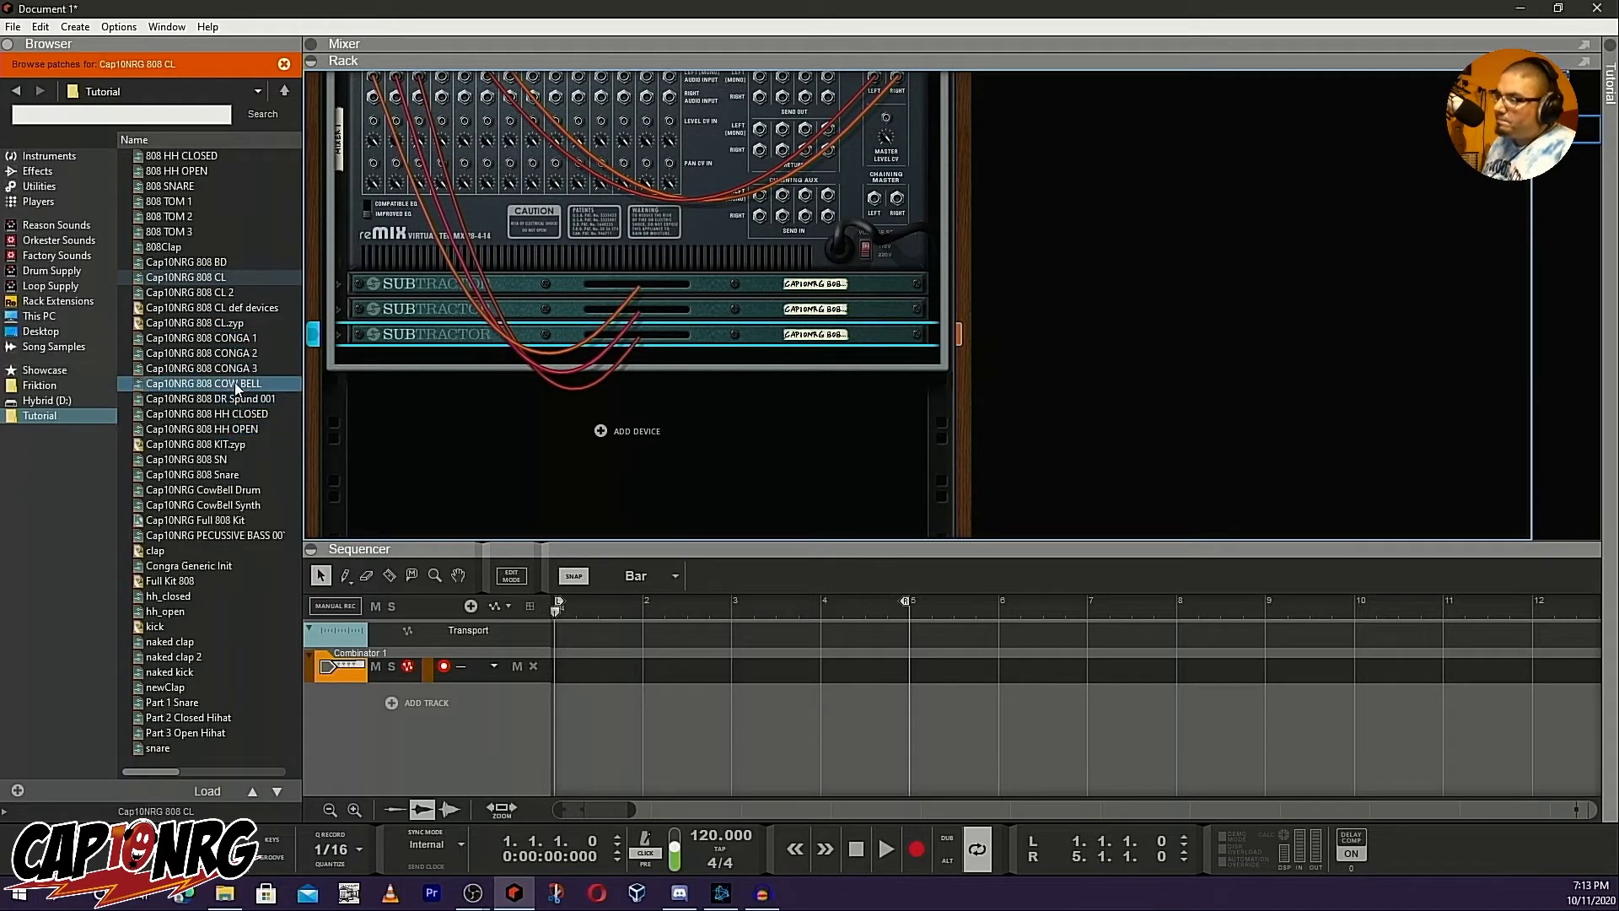
left_click_drag(221, 382, 411, 361)
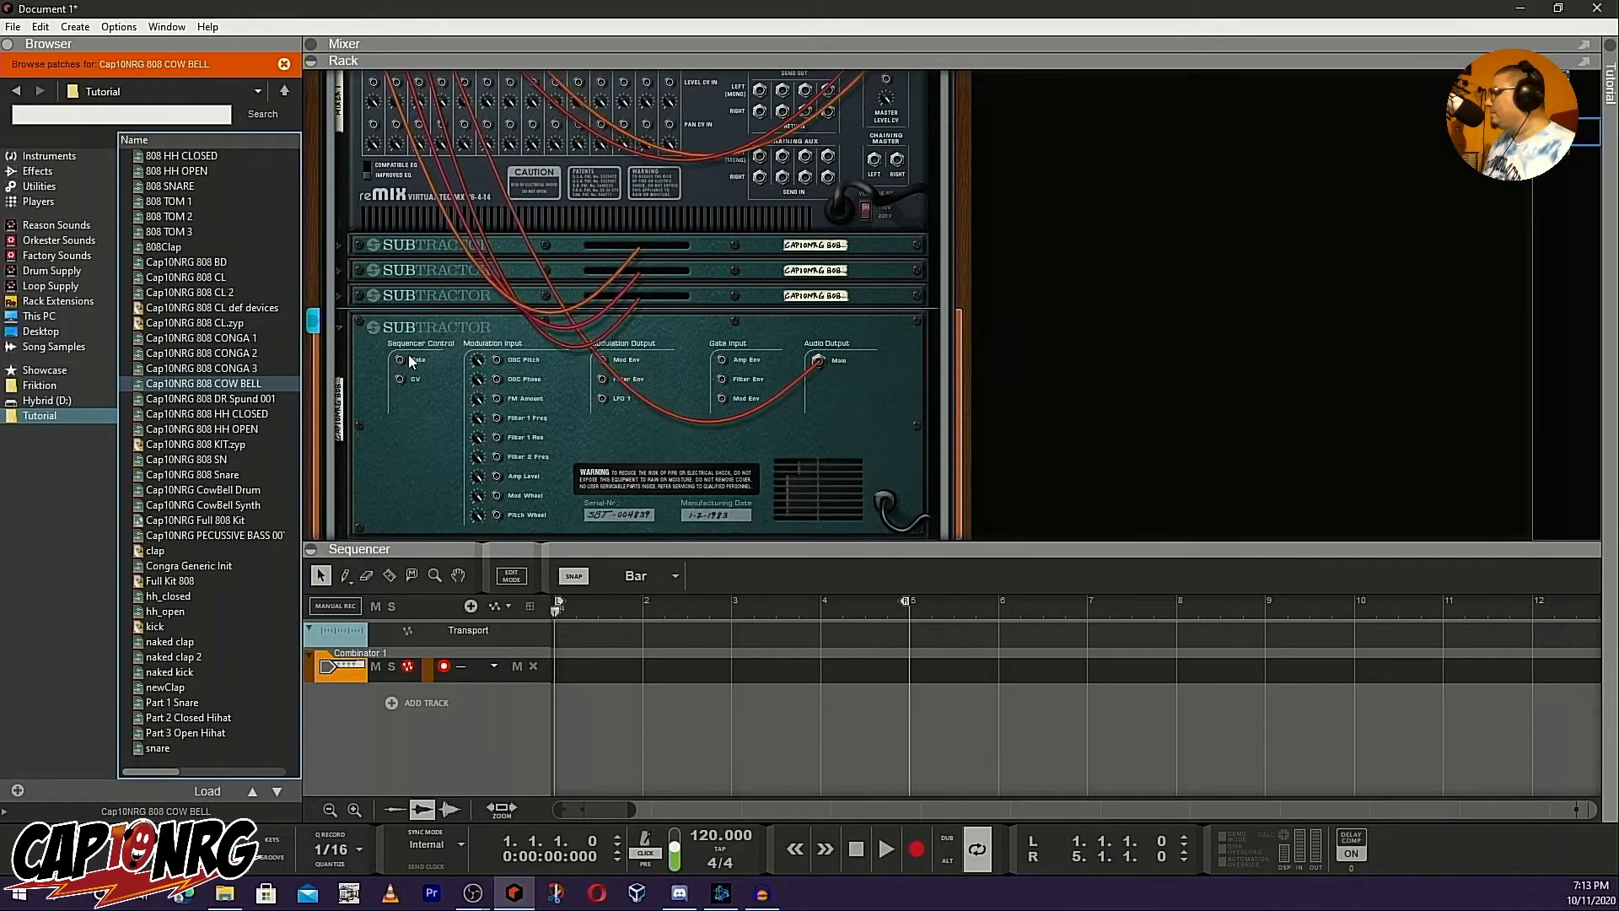
left_click(340, 326)
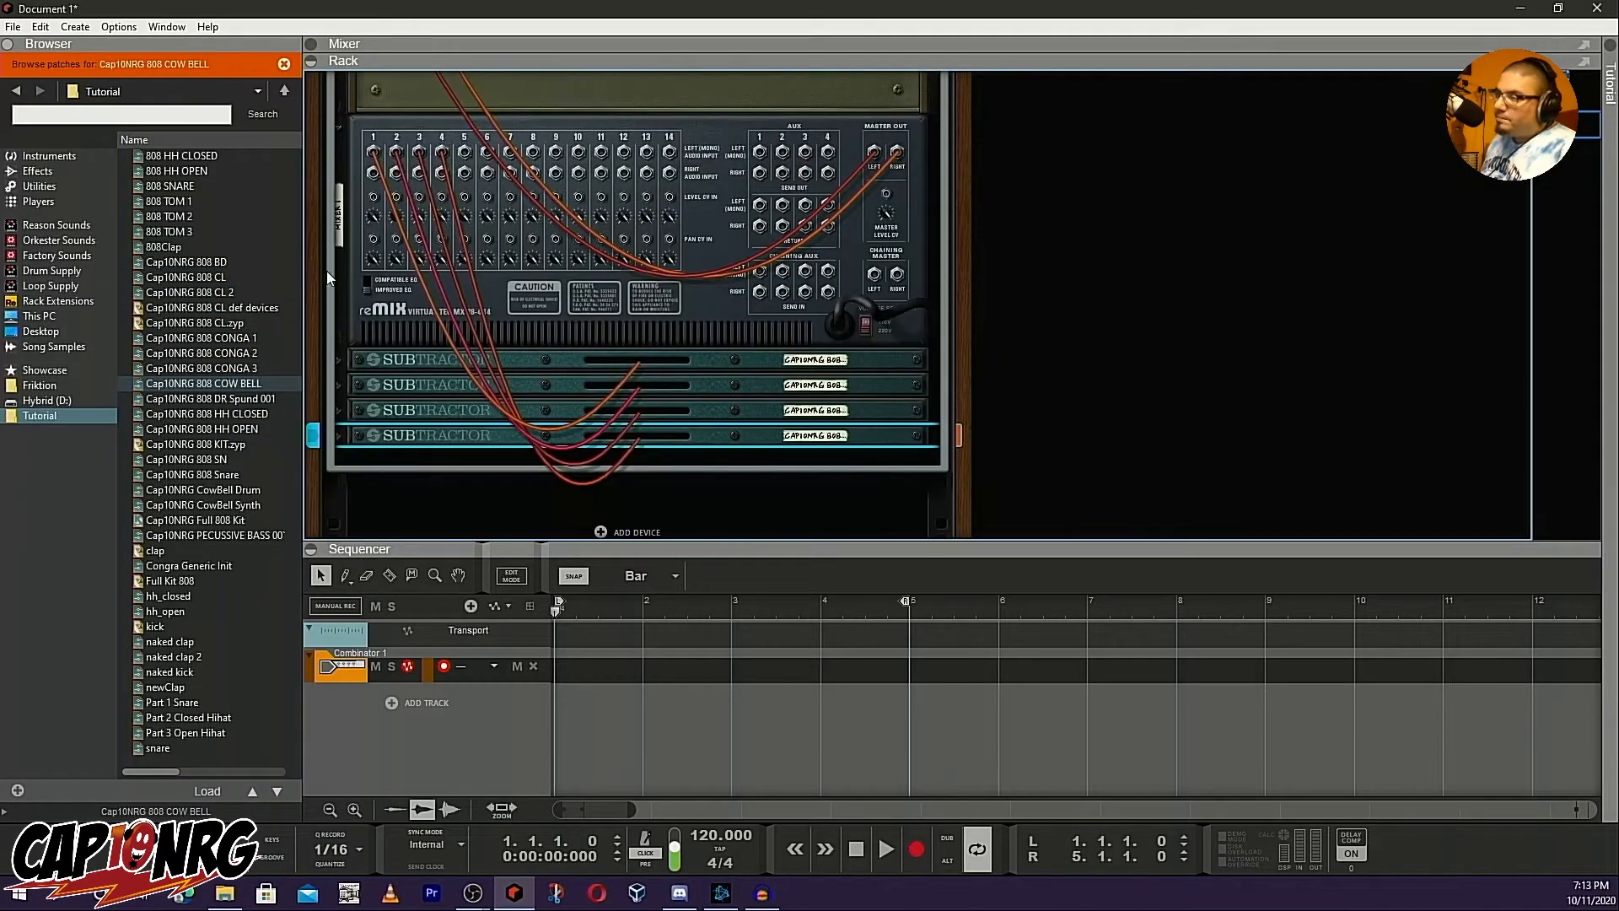
Flip the rack to its front side and rename the 808 BD Subtractor as KICK
key("Tab")
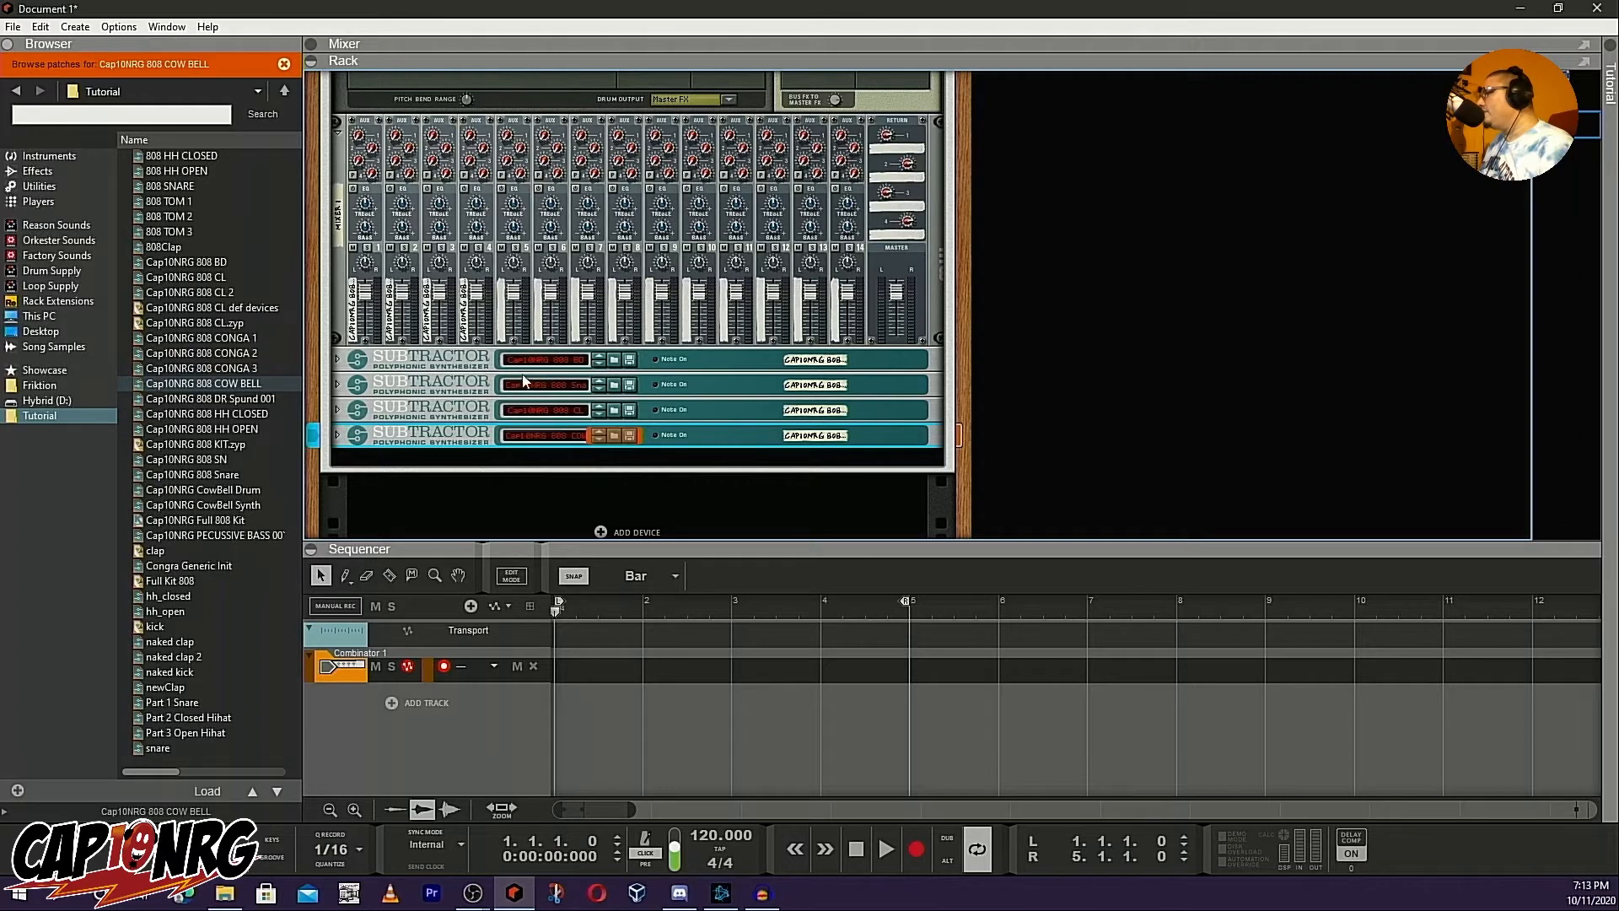
double_click(828, 361)
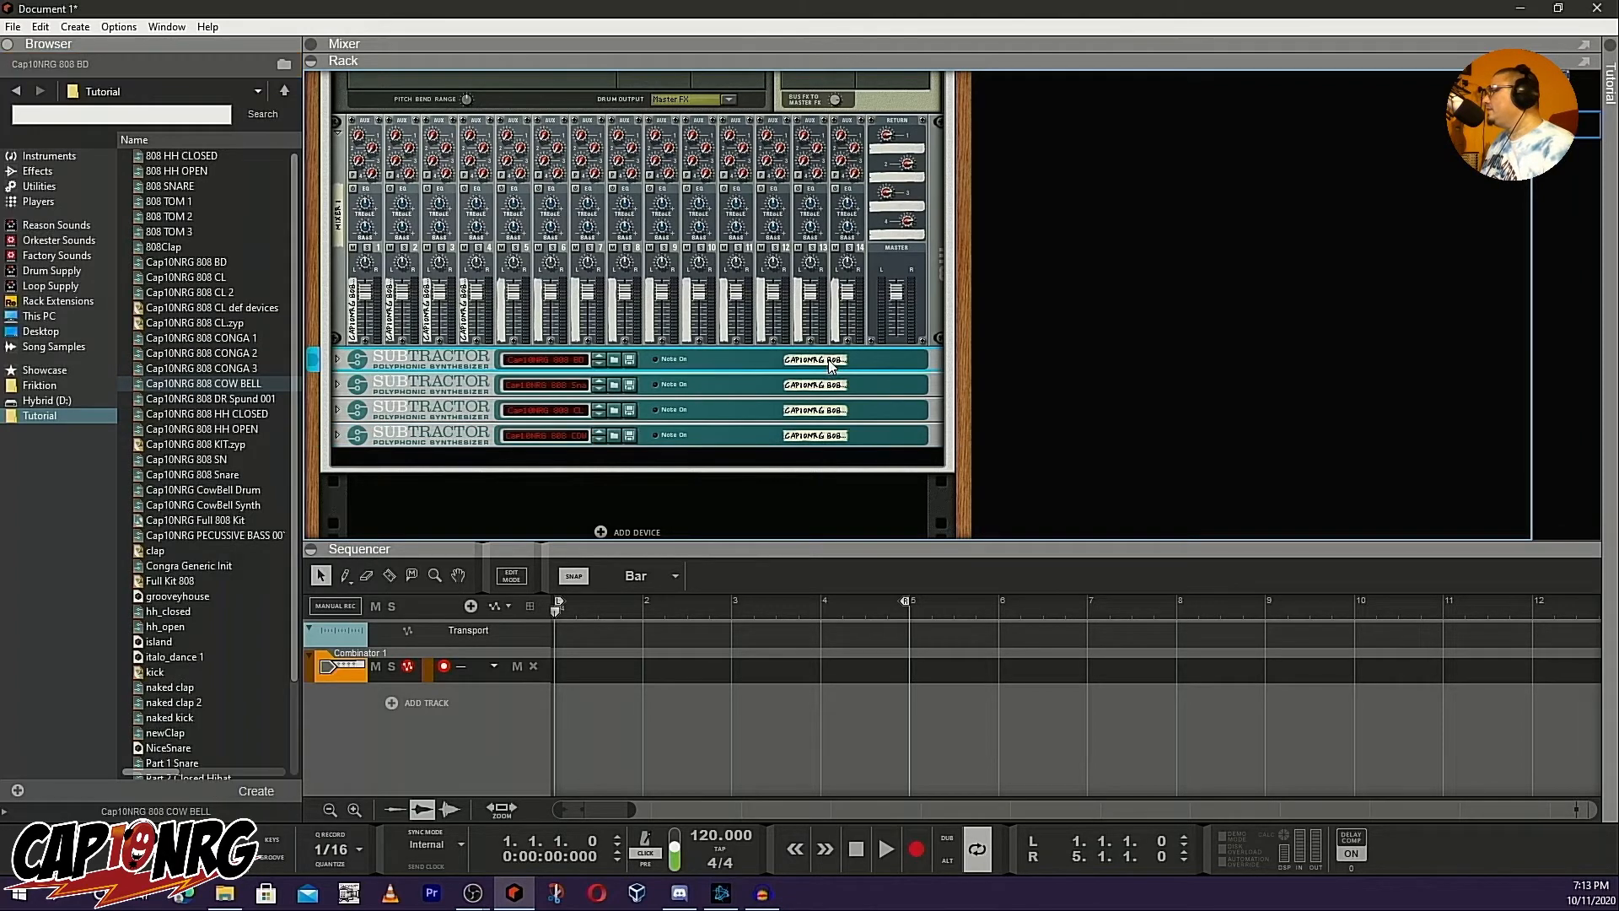
left_click(885, 363)
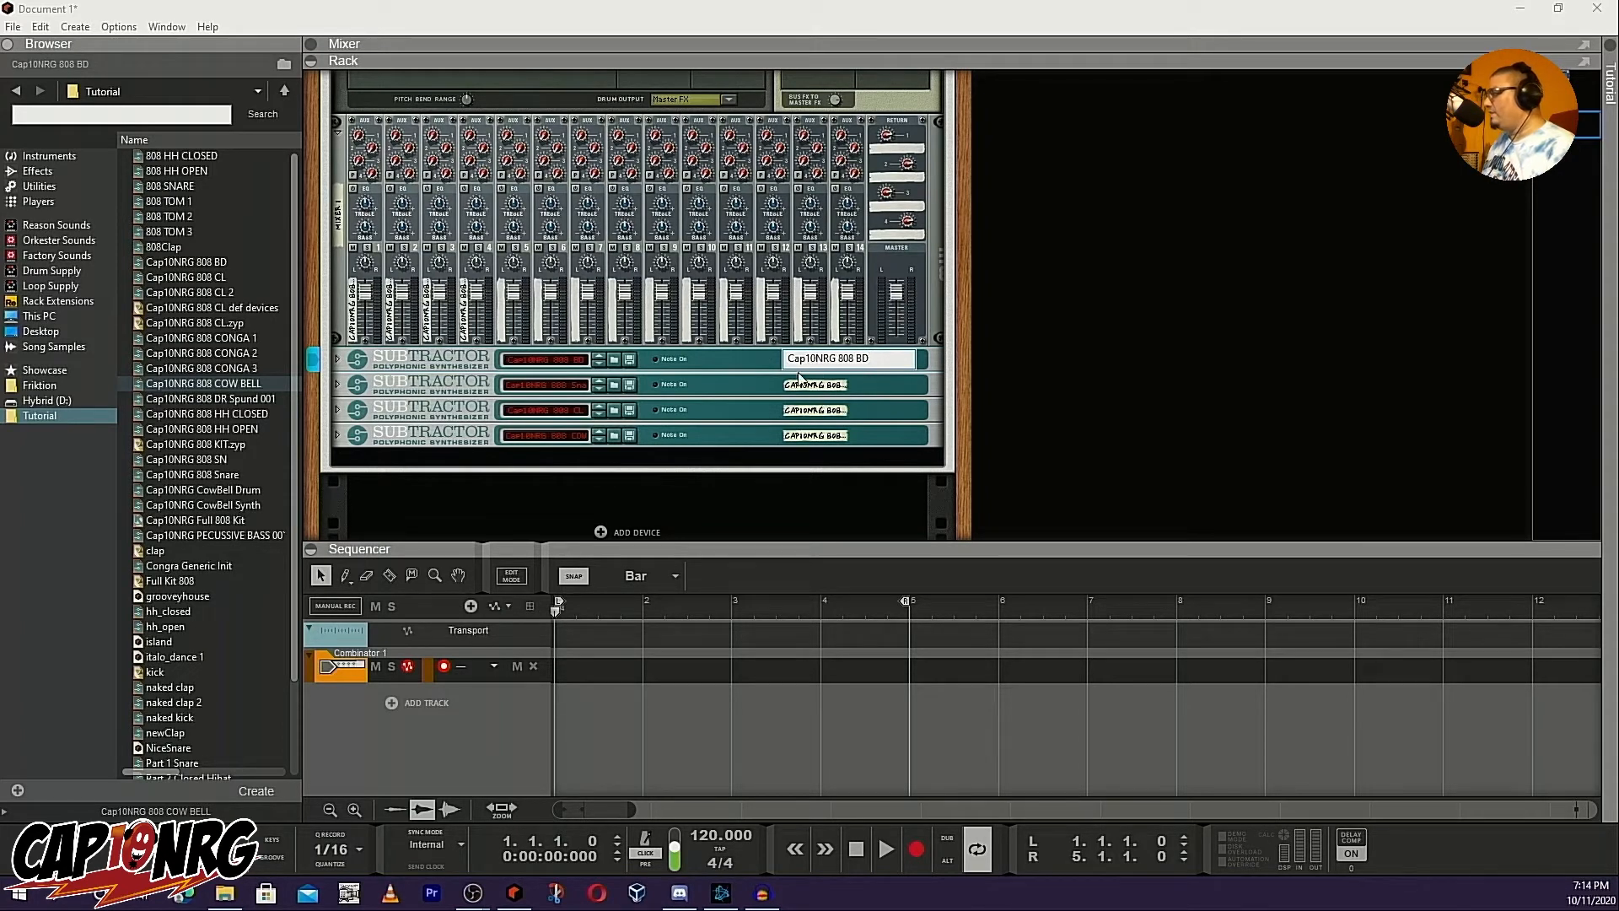
left_click_drag(873, 361, 727, 360)
type("KICK")
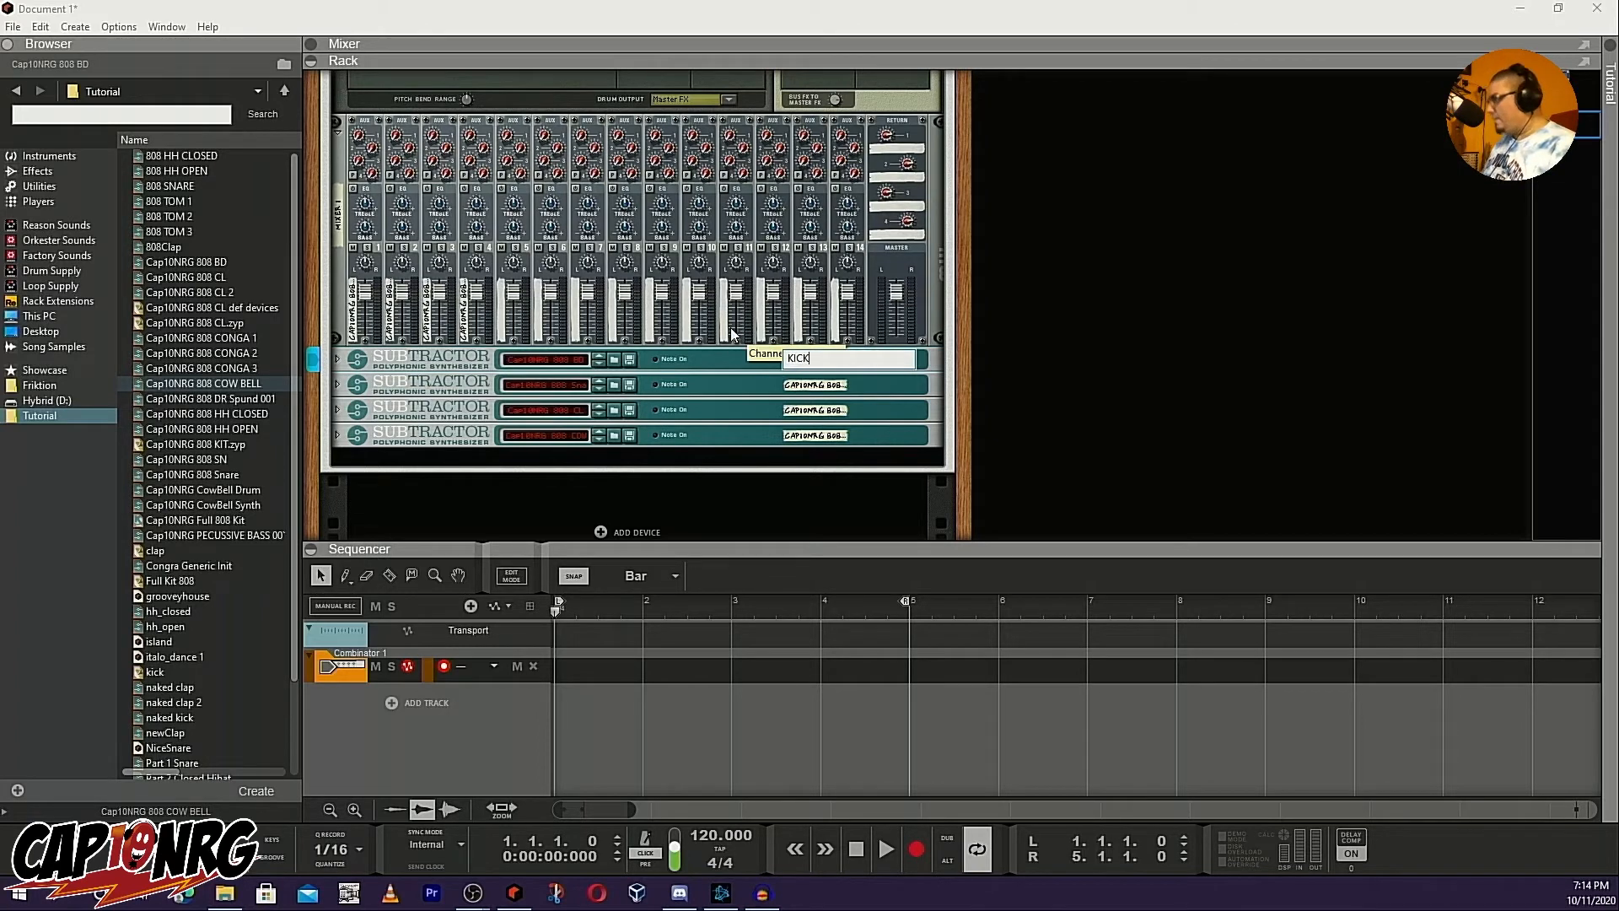
key("Return")
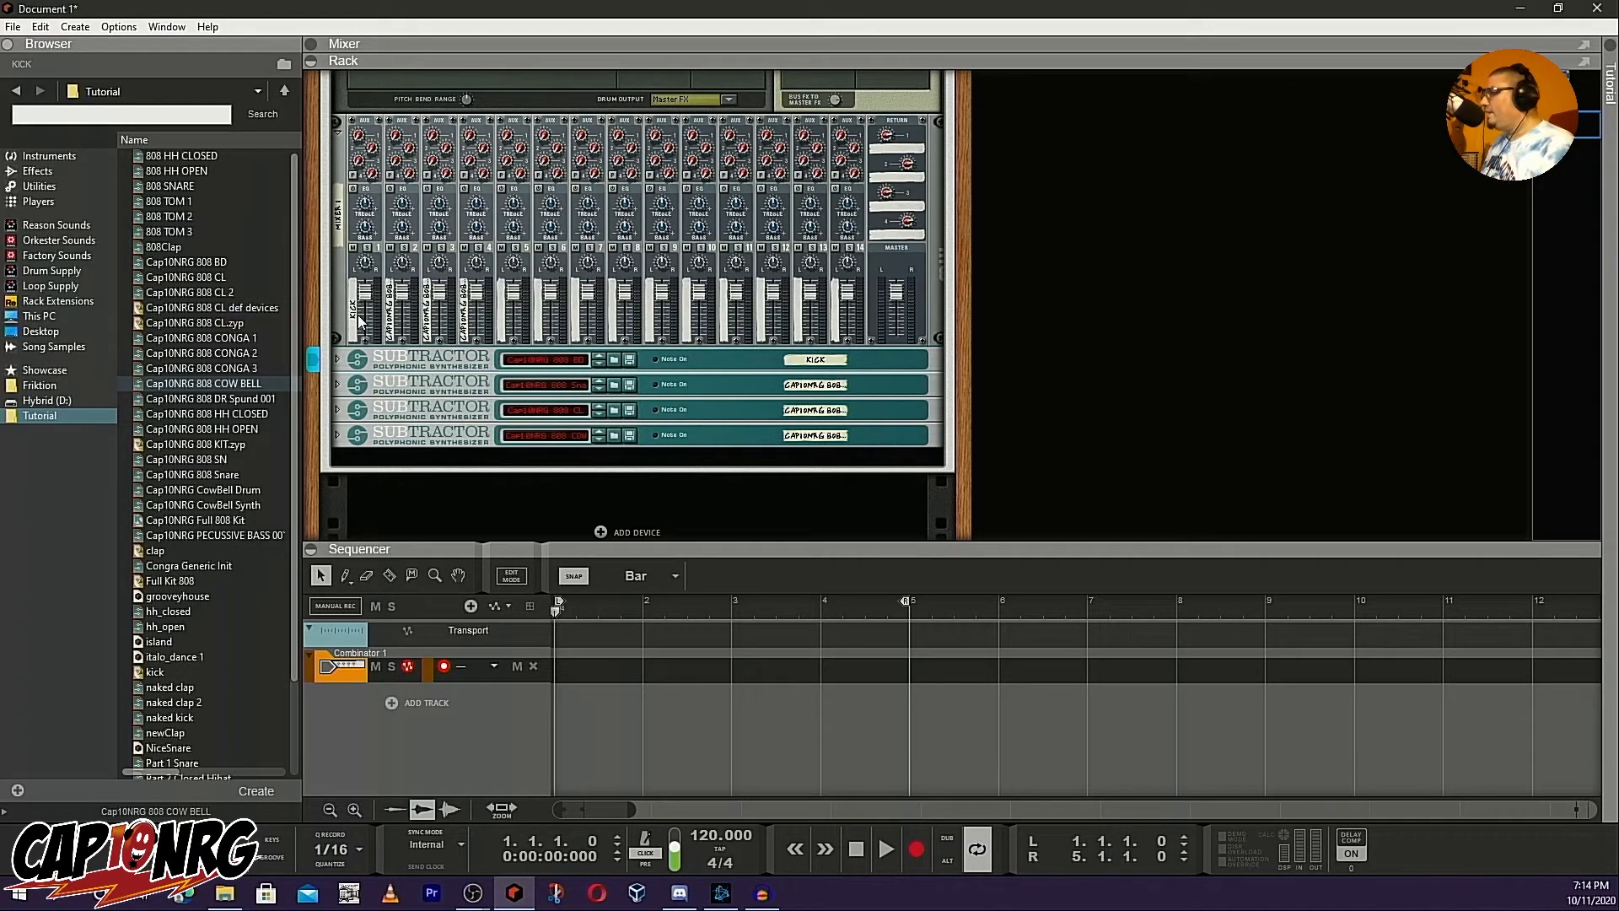
Rename the second, third and fourth Subtractors as SNARE, CLAP and COW BELL
double_click(834, 384)
type("Snare")
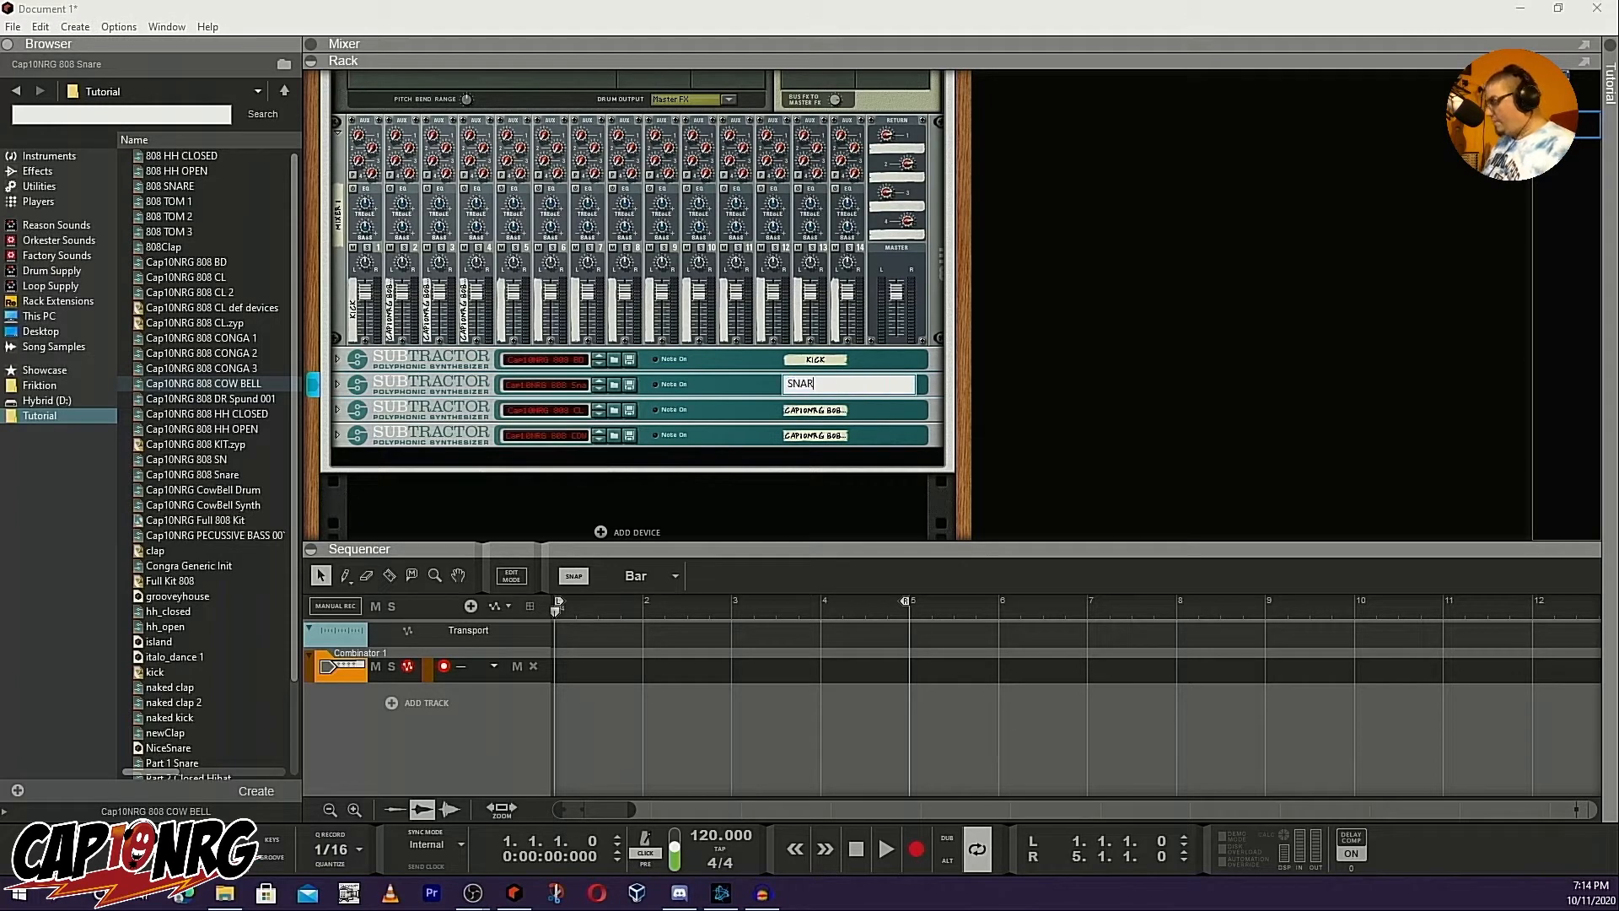
key("Return")
double_click(810, 410)
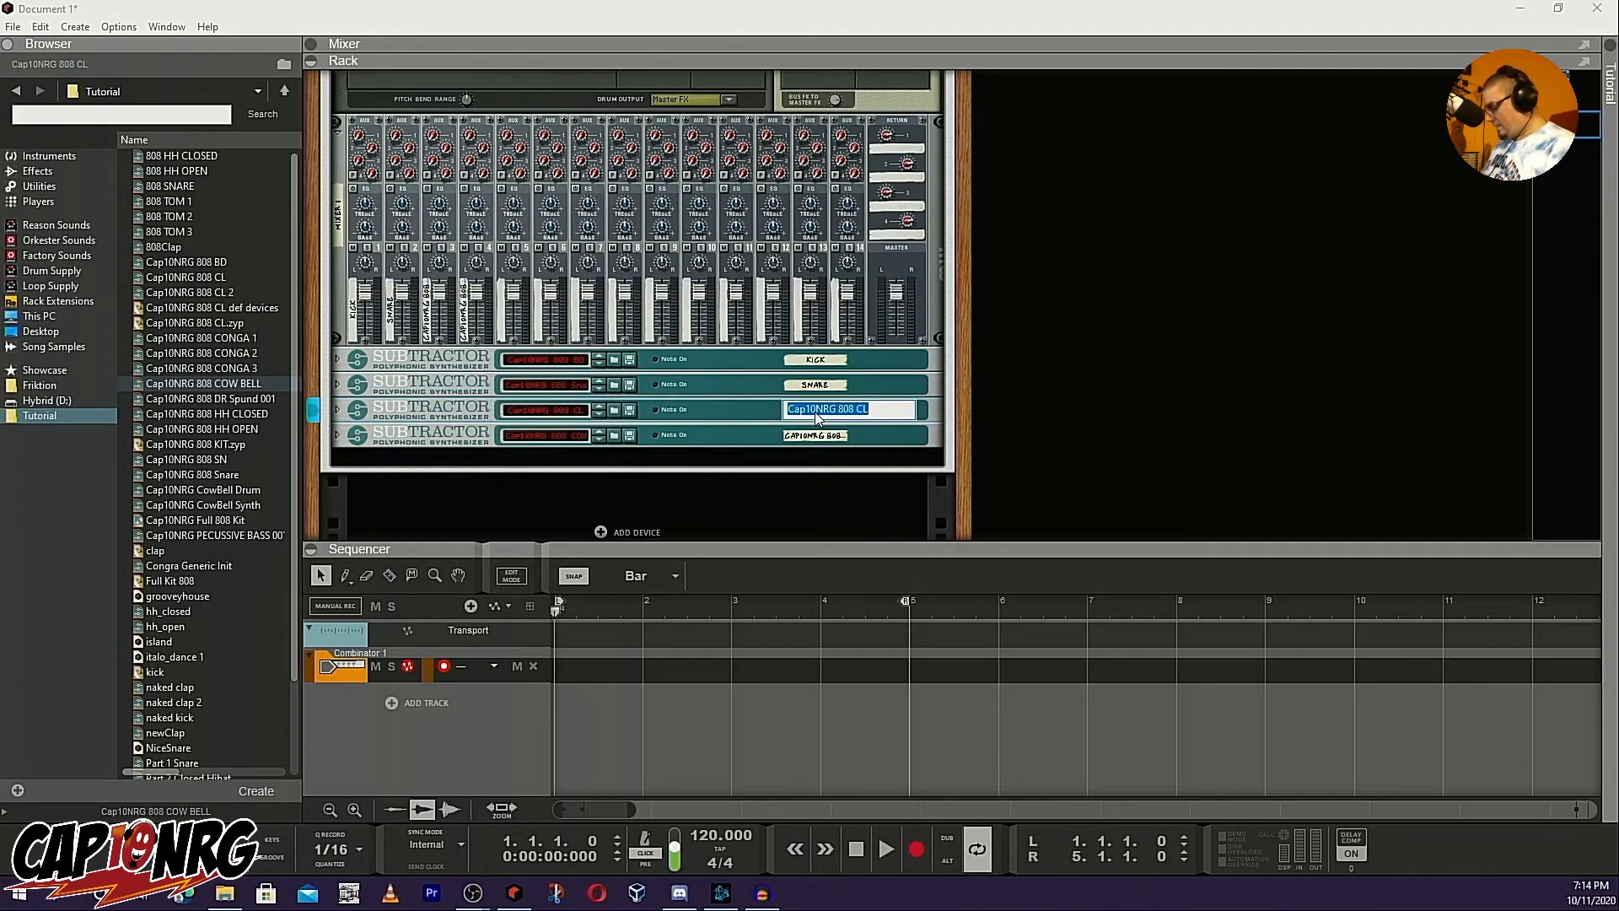
type("CLAP")
key("Return")
double_click(814, 435)
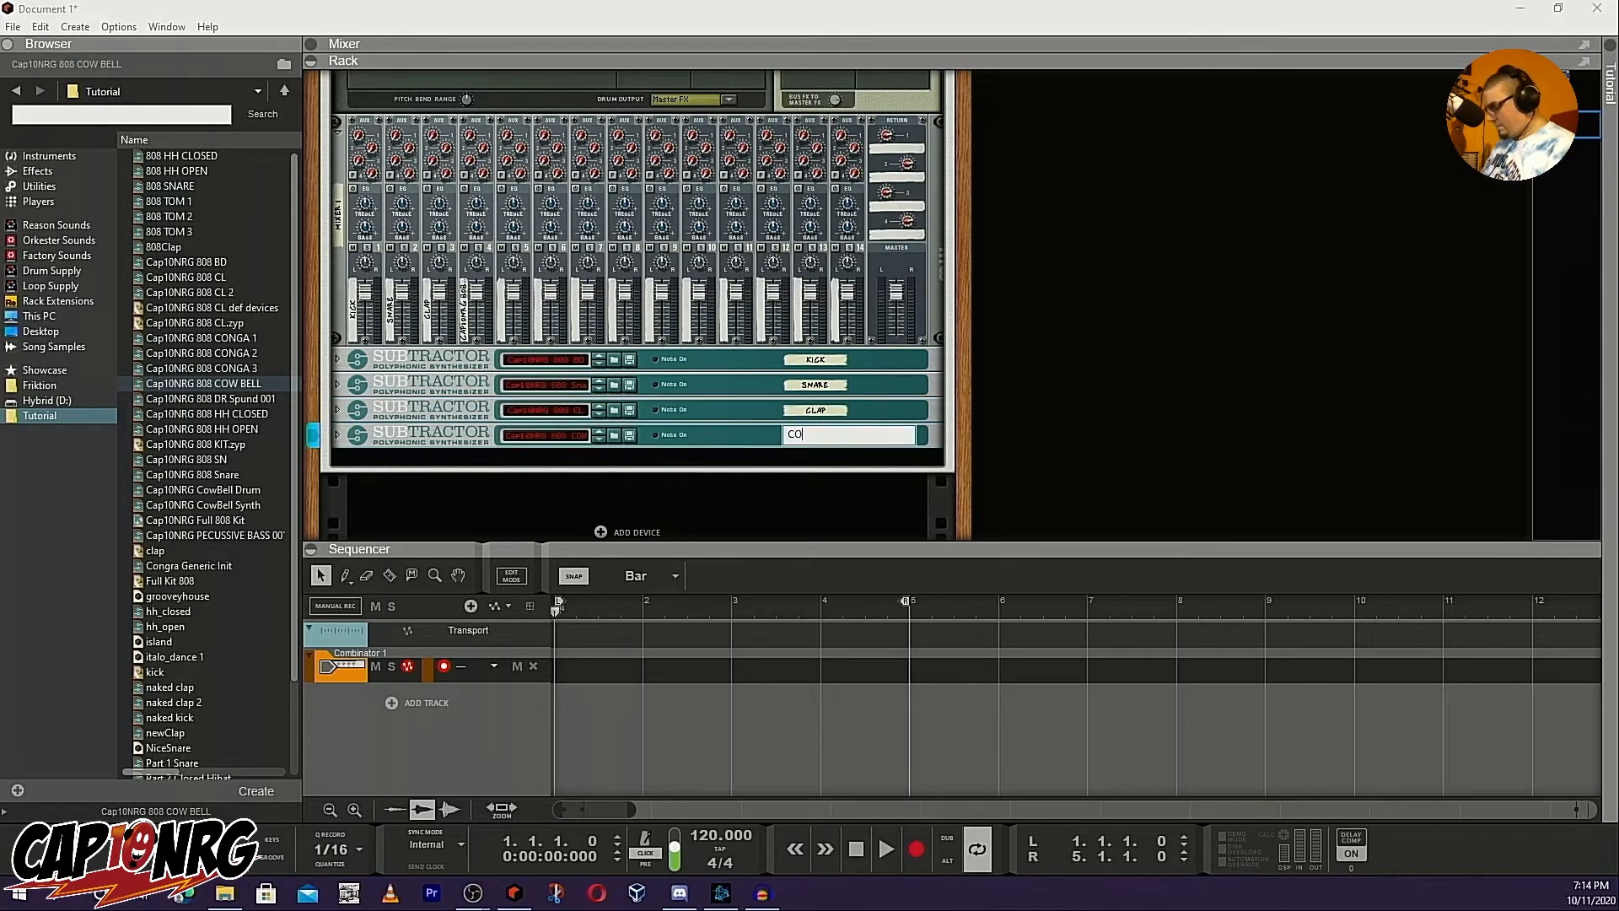
type("COW BW")
key("BackSpace")
type("ELL")
key("Return")
Label Kong's pad 1 as KICK and pad 2 as SNARE
scroll(382, 225, "up", 10)
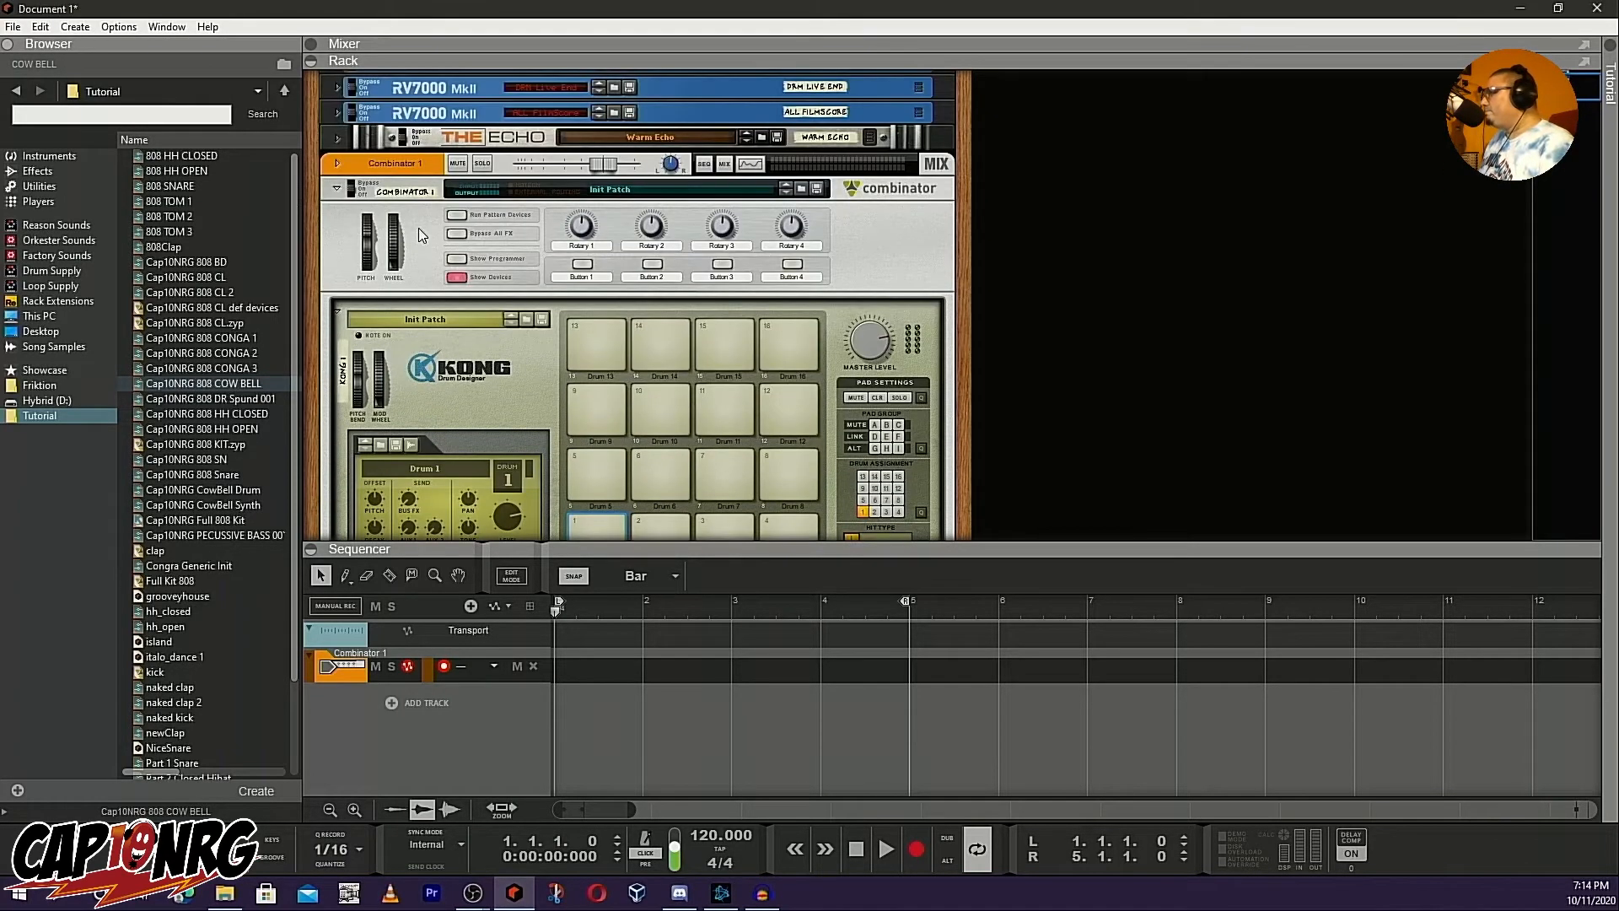
scroll(419, 227, "down", 5)
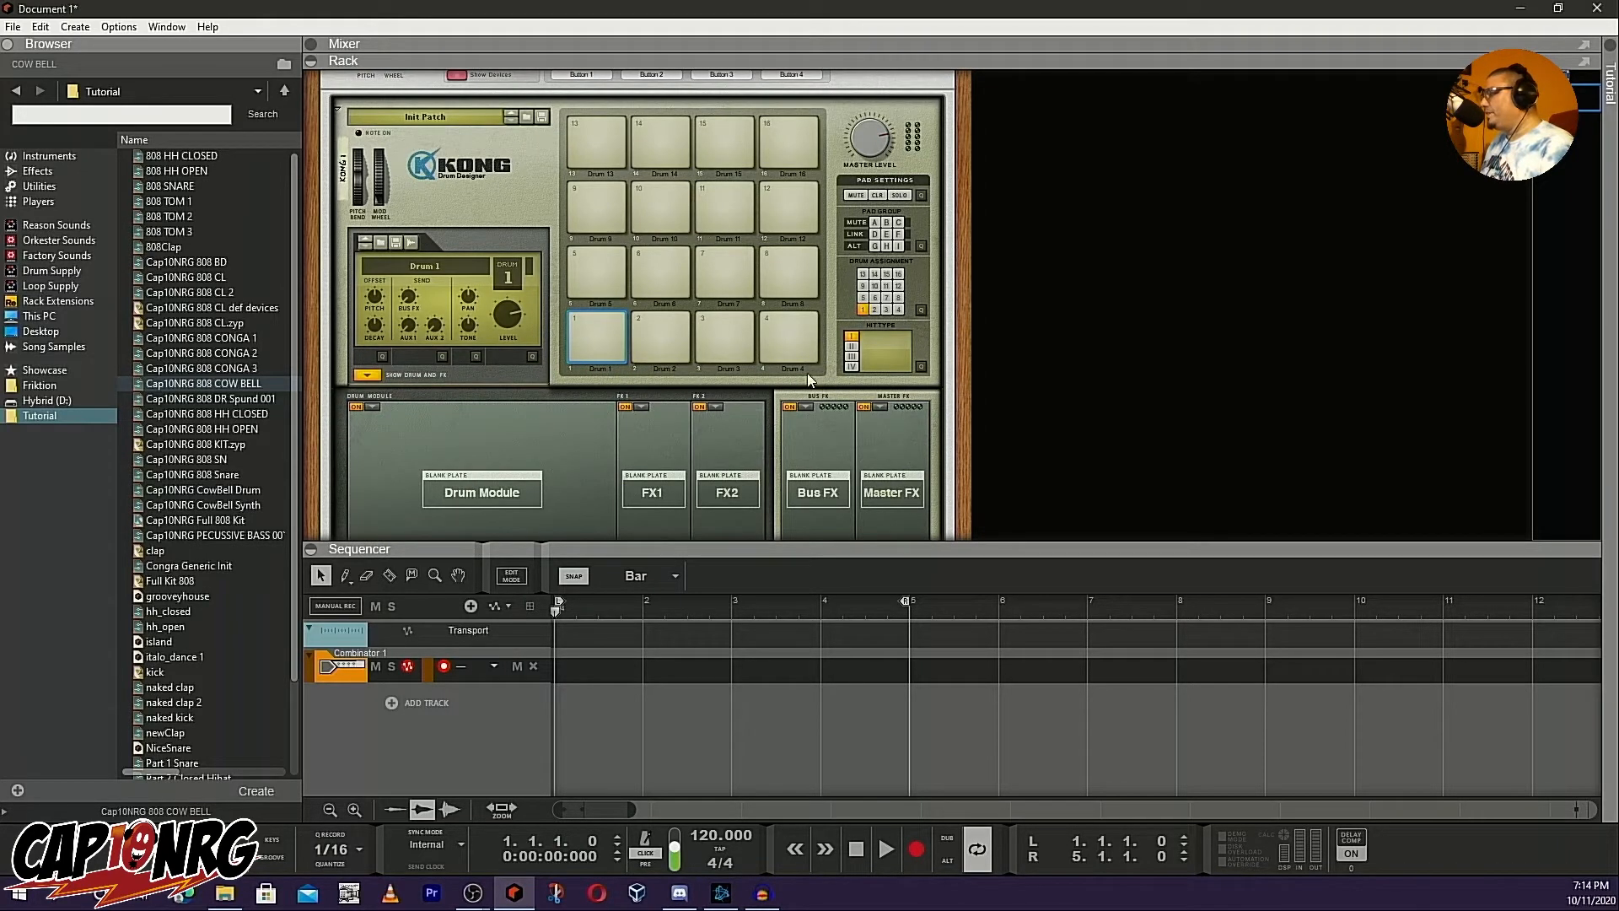
double_click(598, 369)
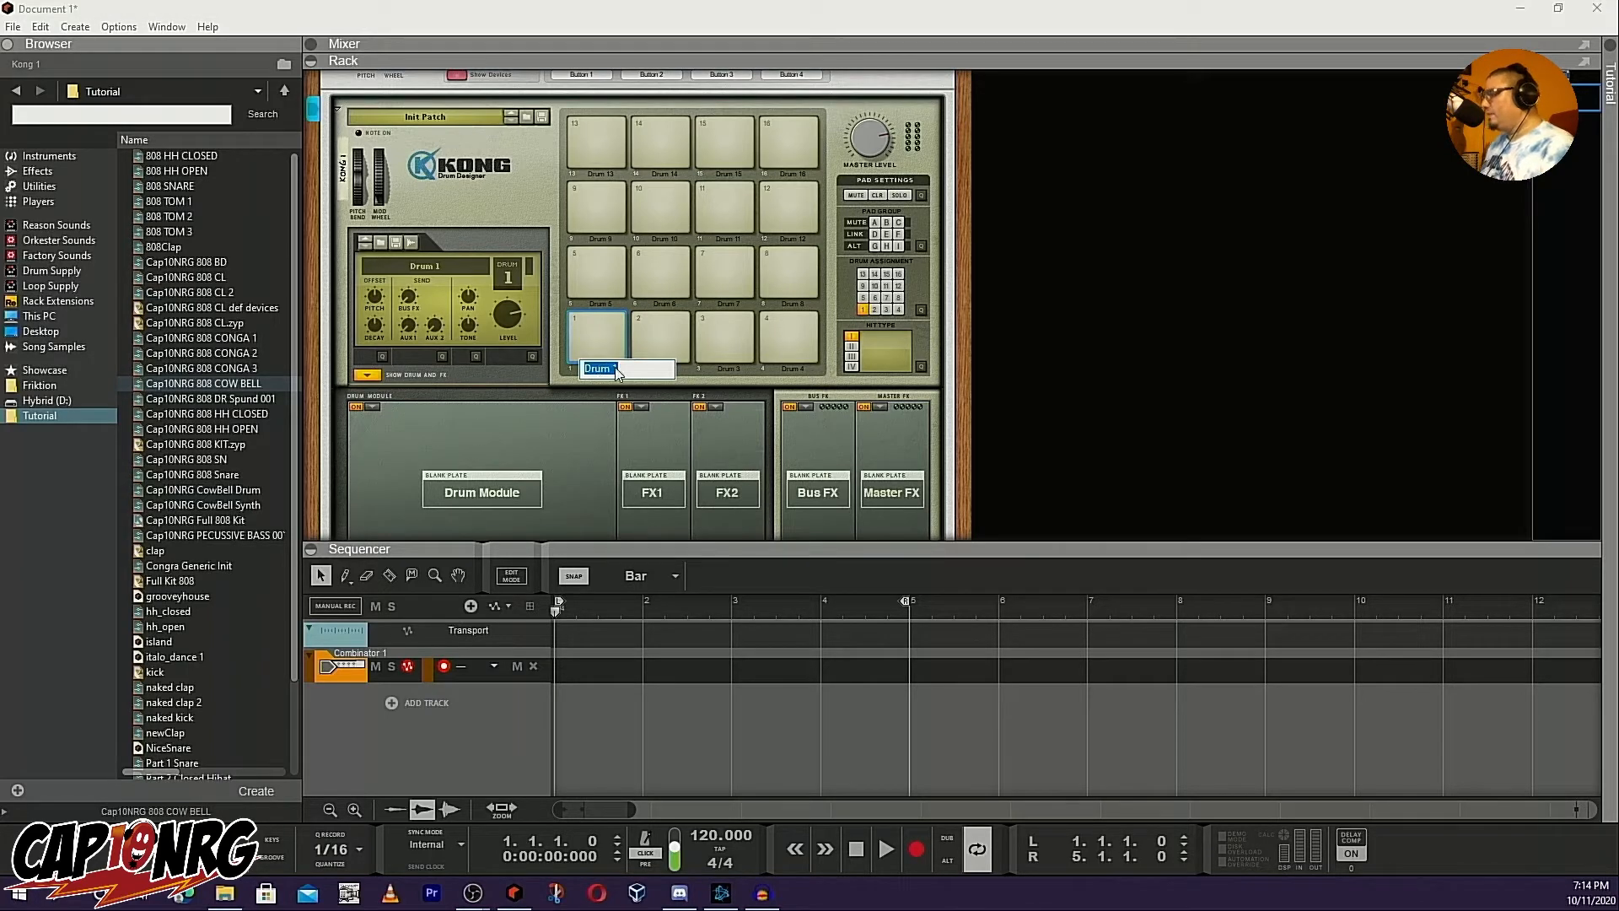
type("KI")
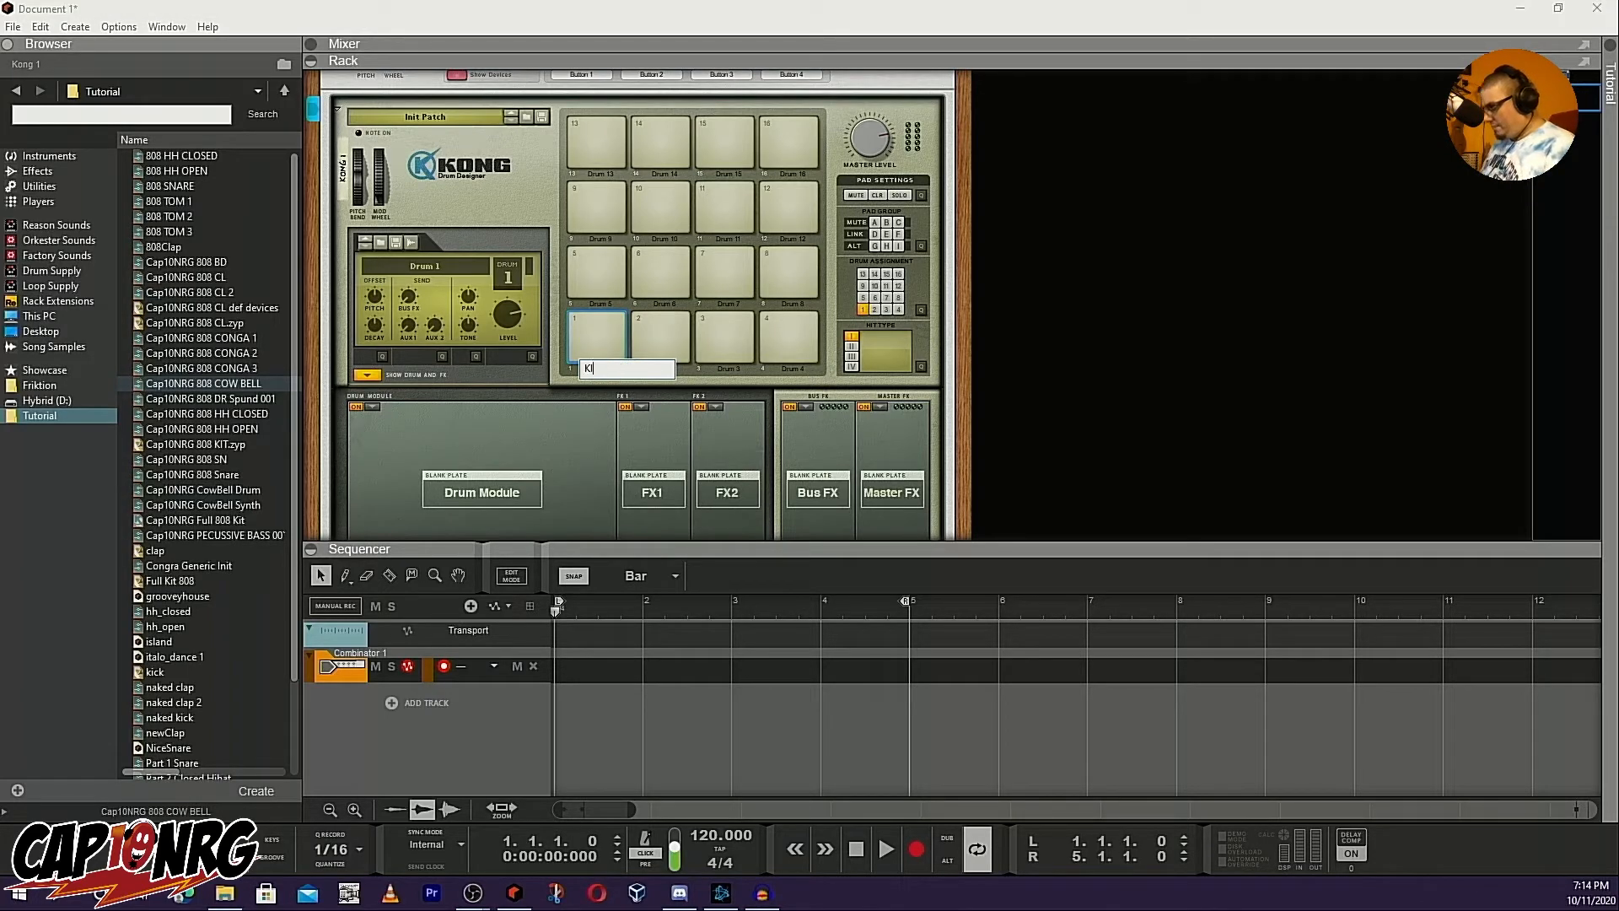
type("XK")
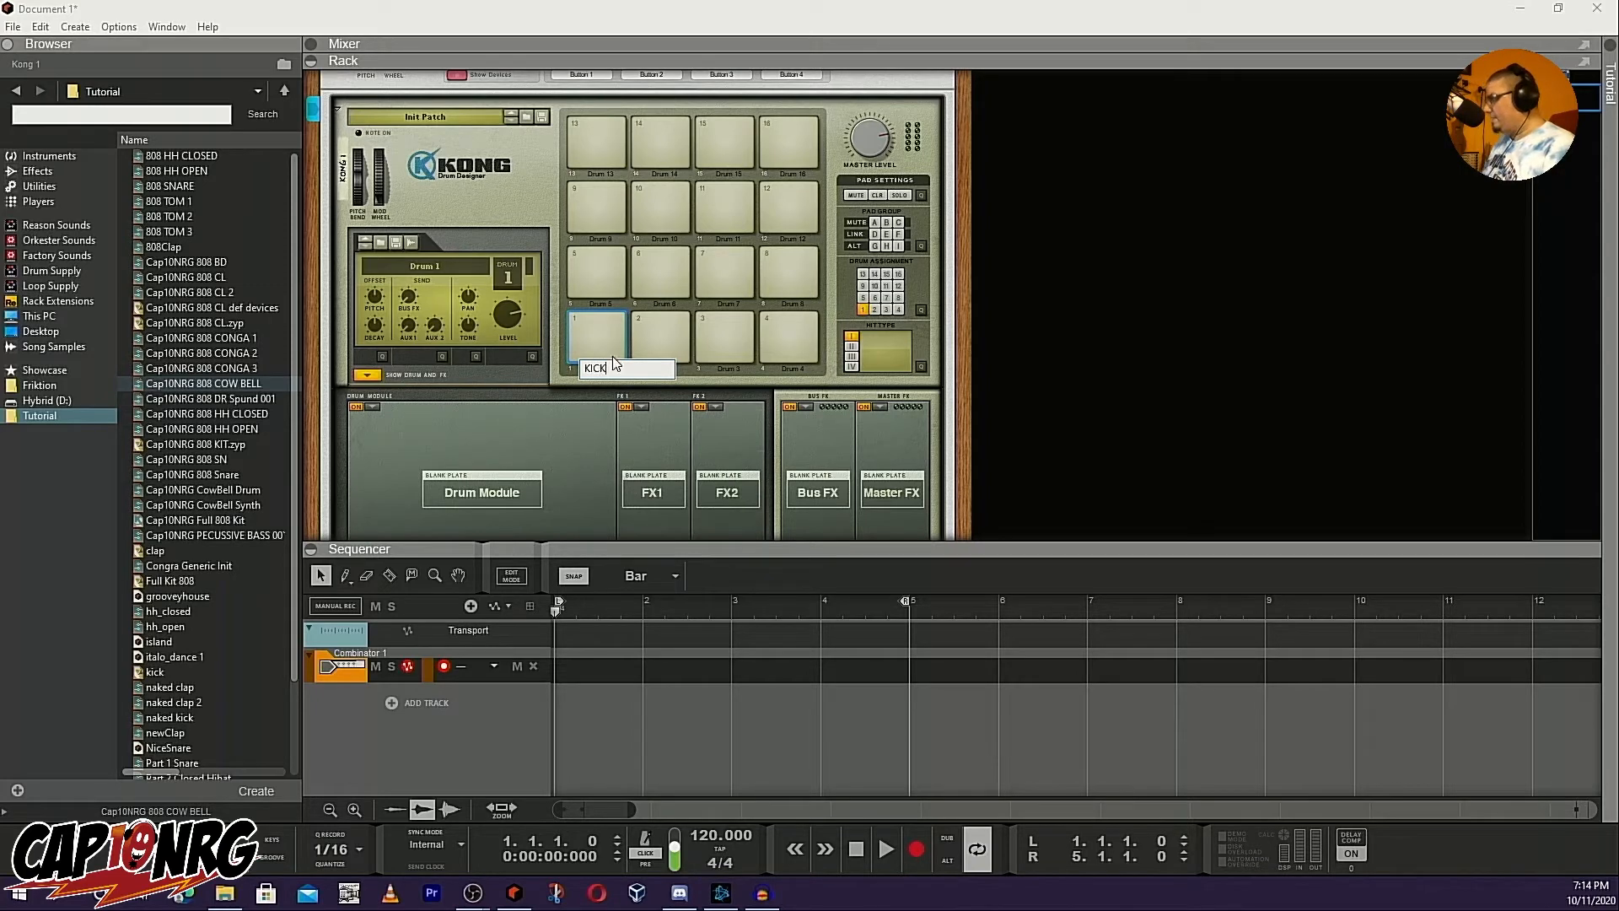
key("Return")
double_click(671, 368)
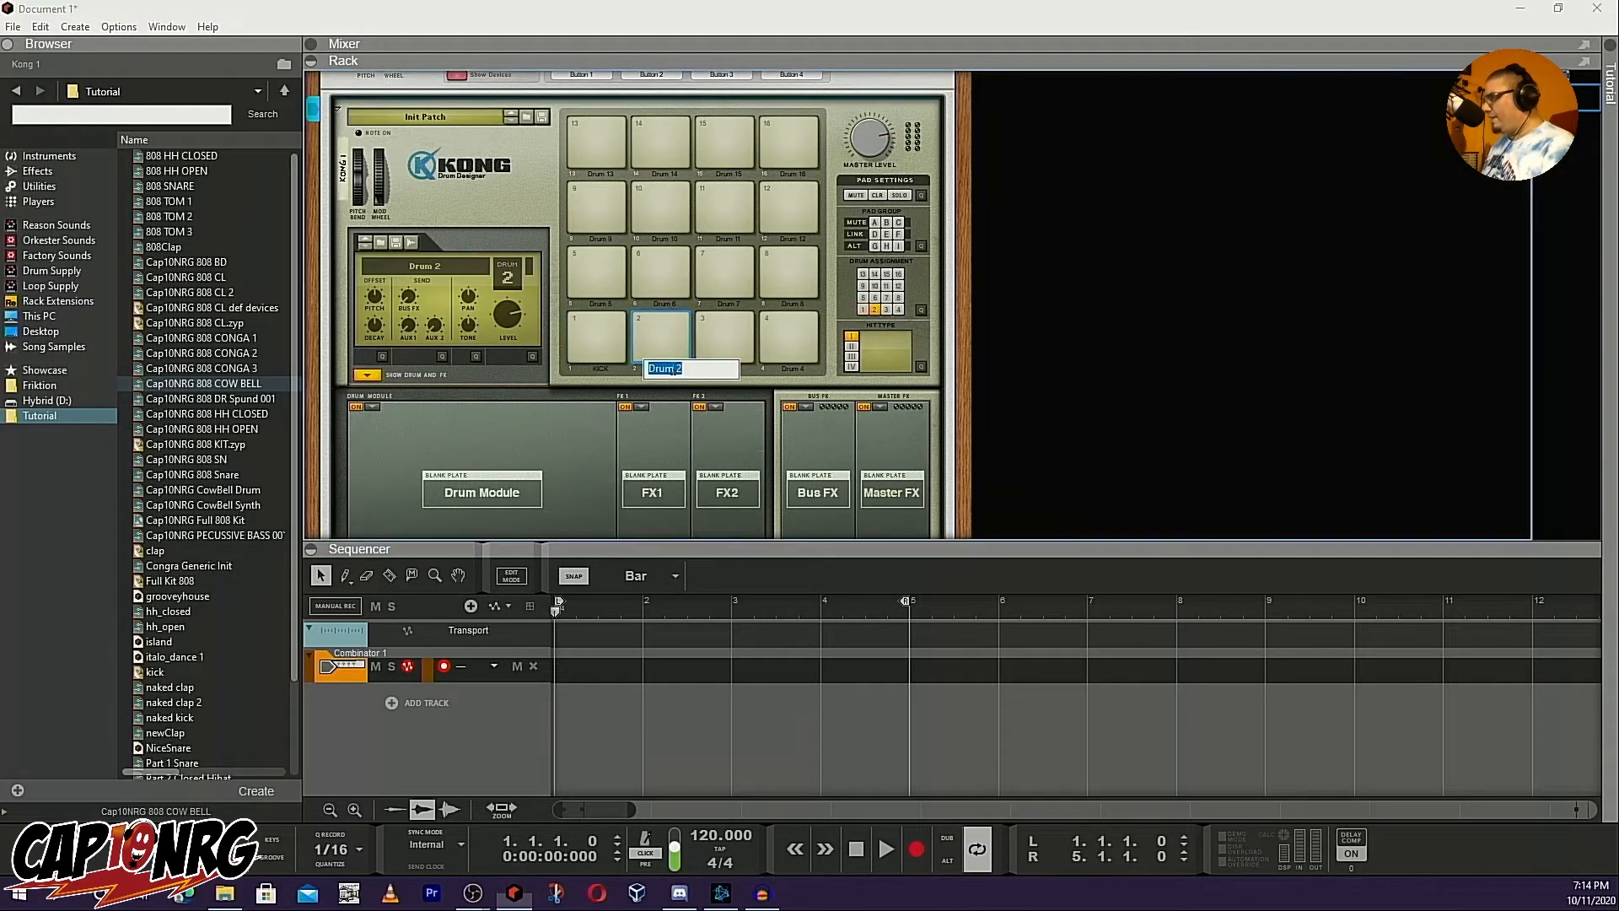
type("SNARE")
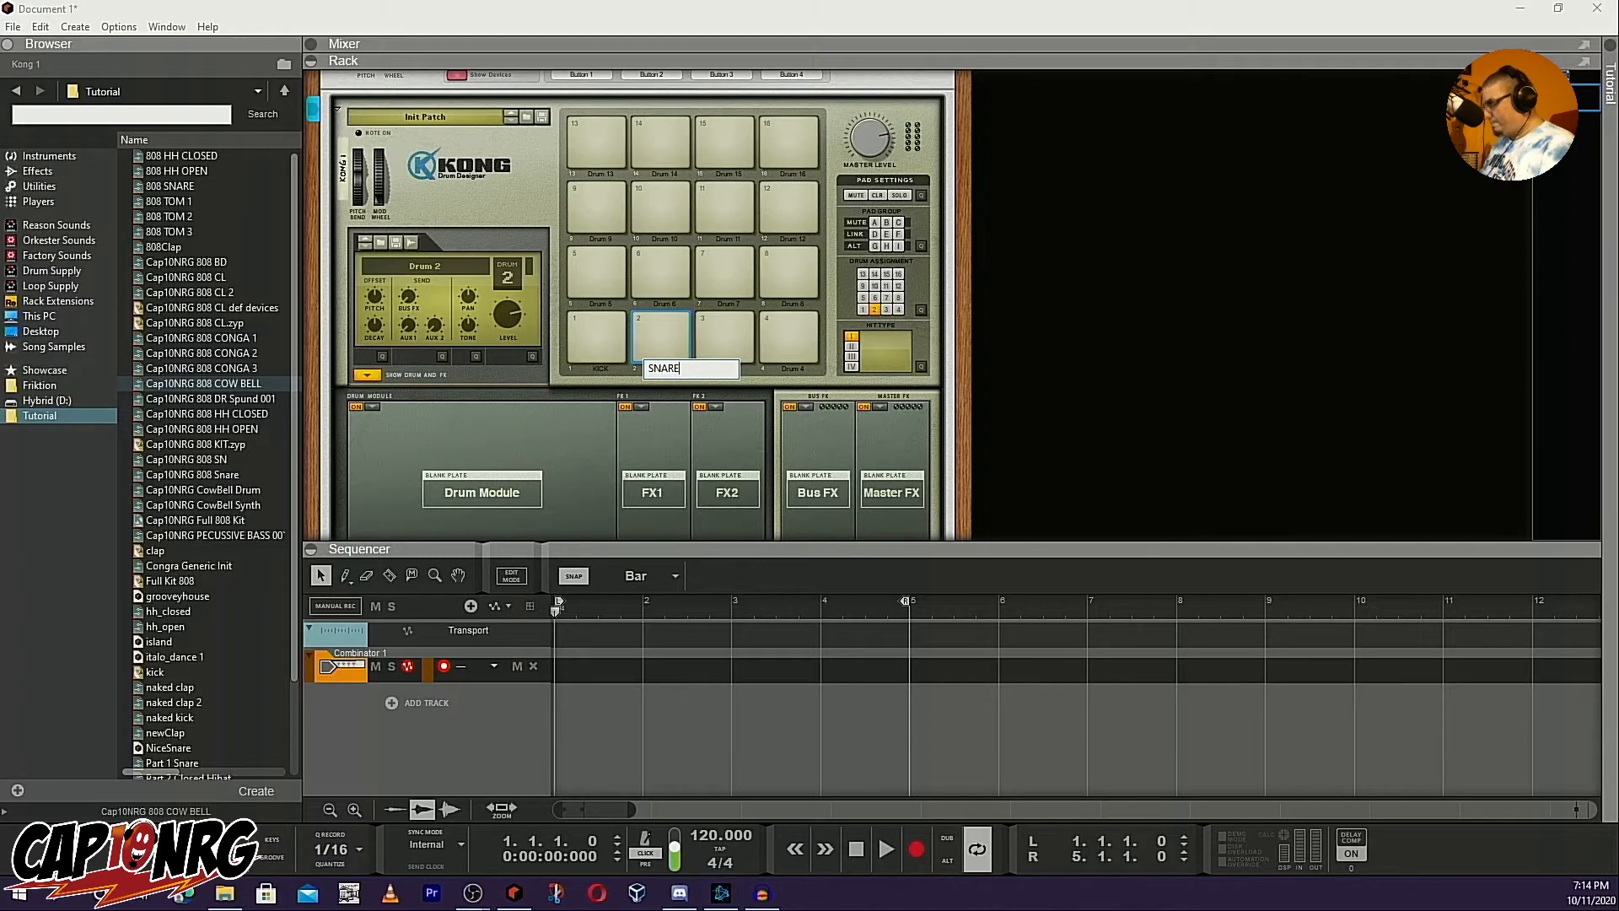
key("Return")
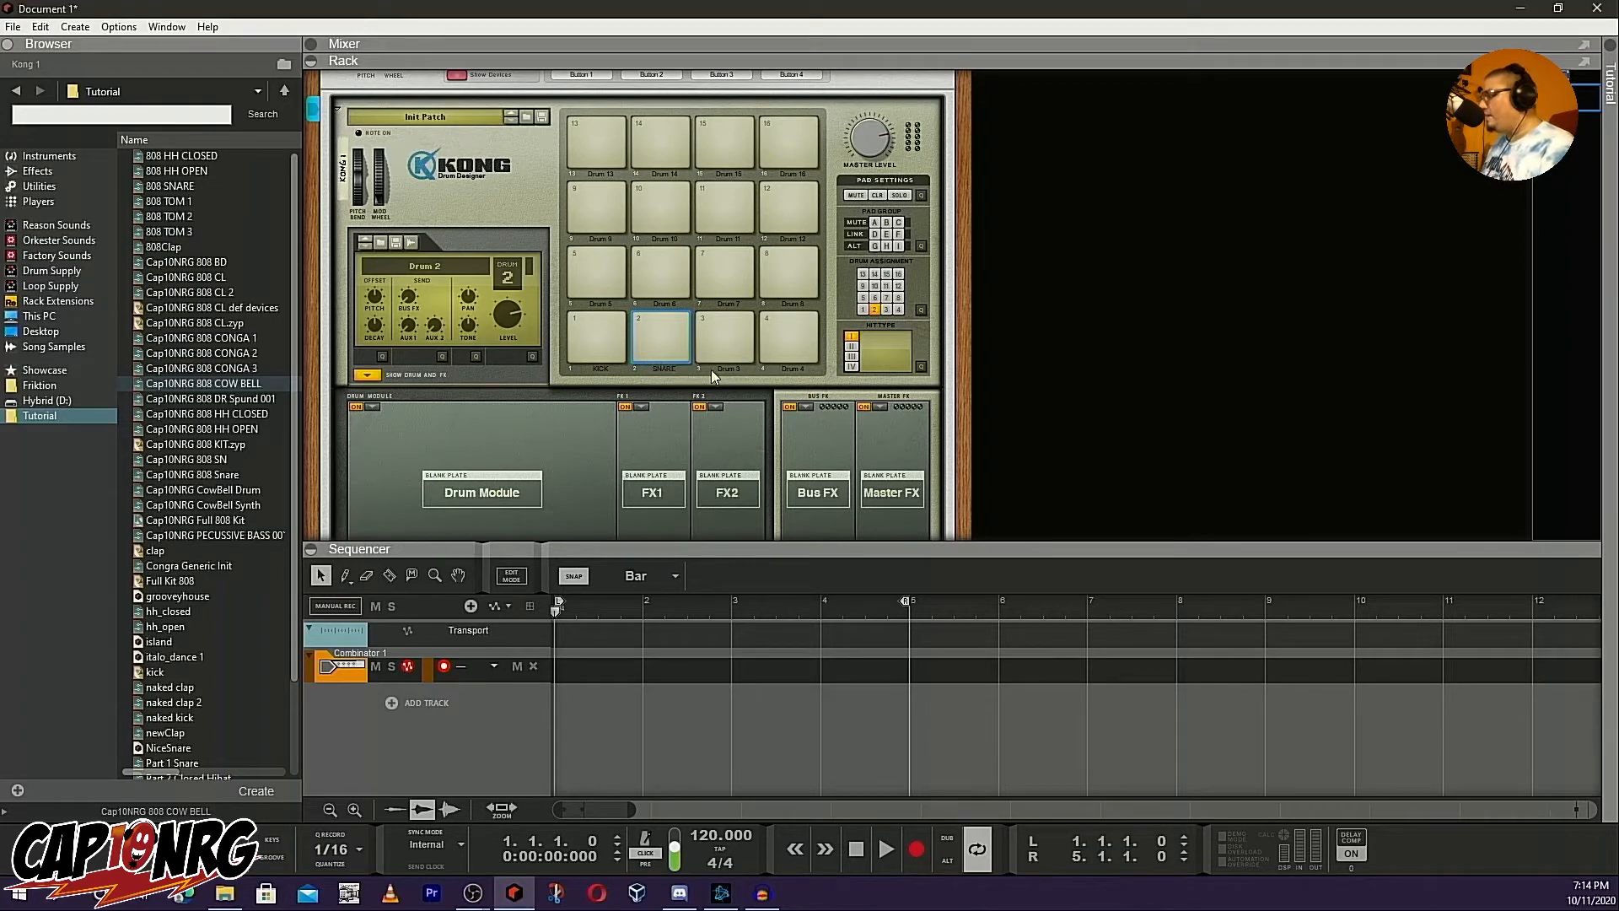
Label Kong's pad 3 as CLAP and pad 4 as COW BELL
double_click(722, 370)
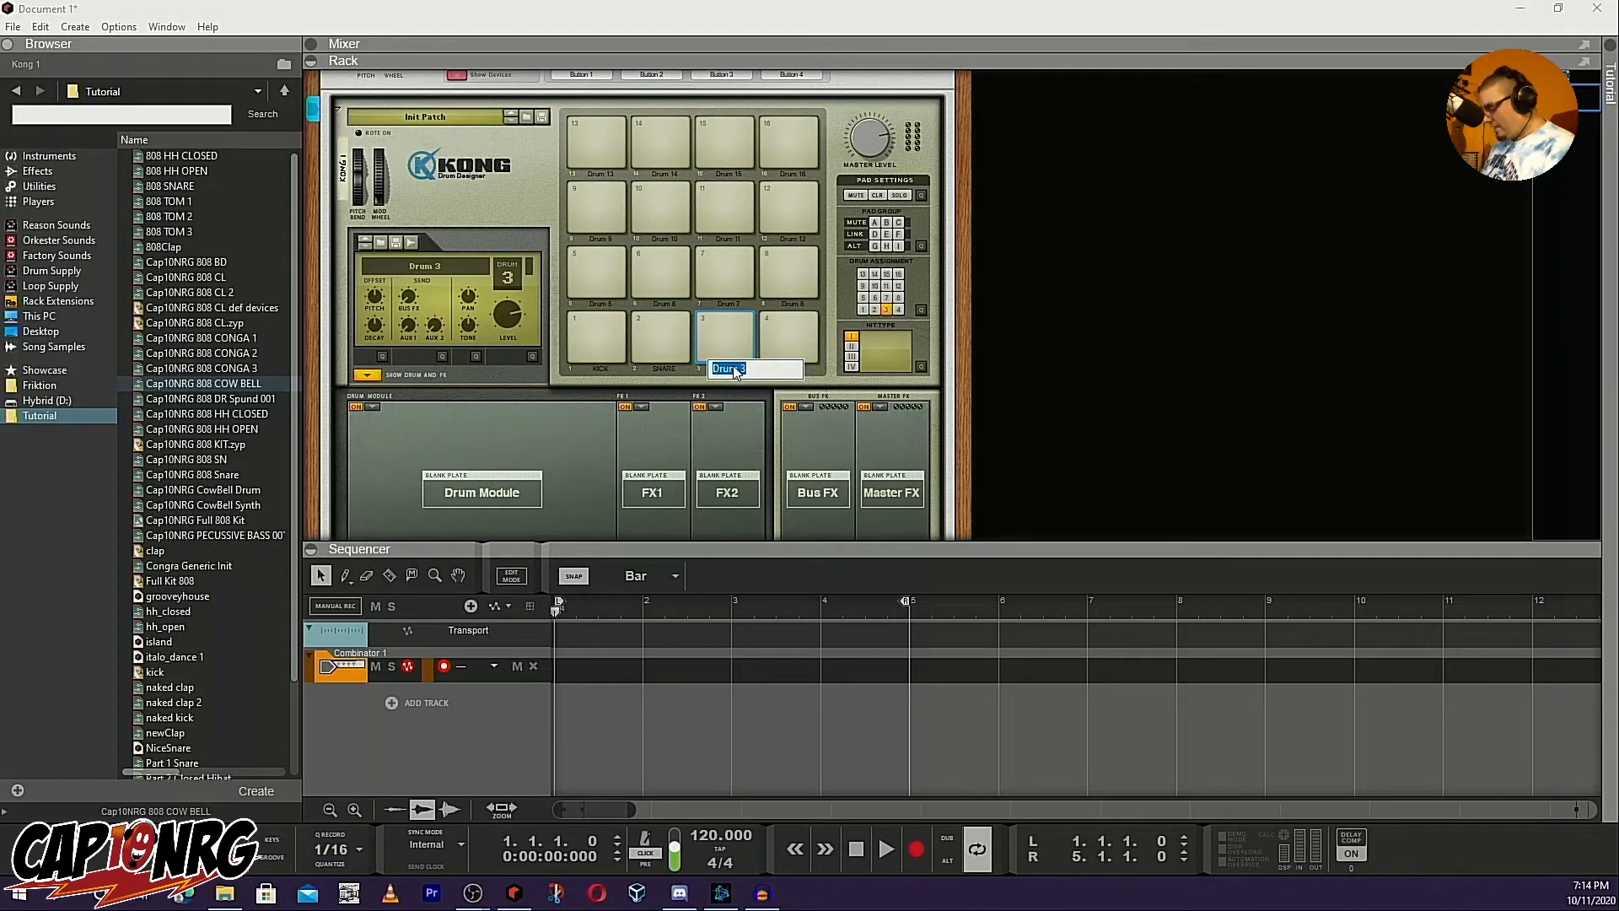
type("CLAP")
key("Return")
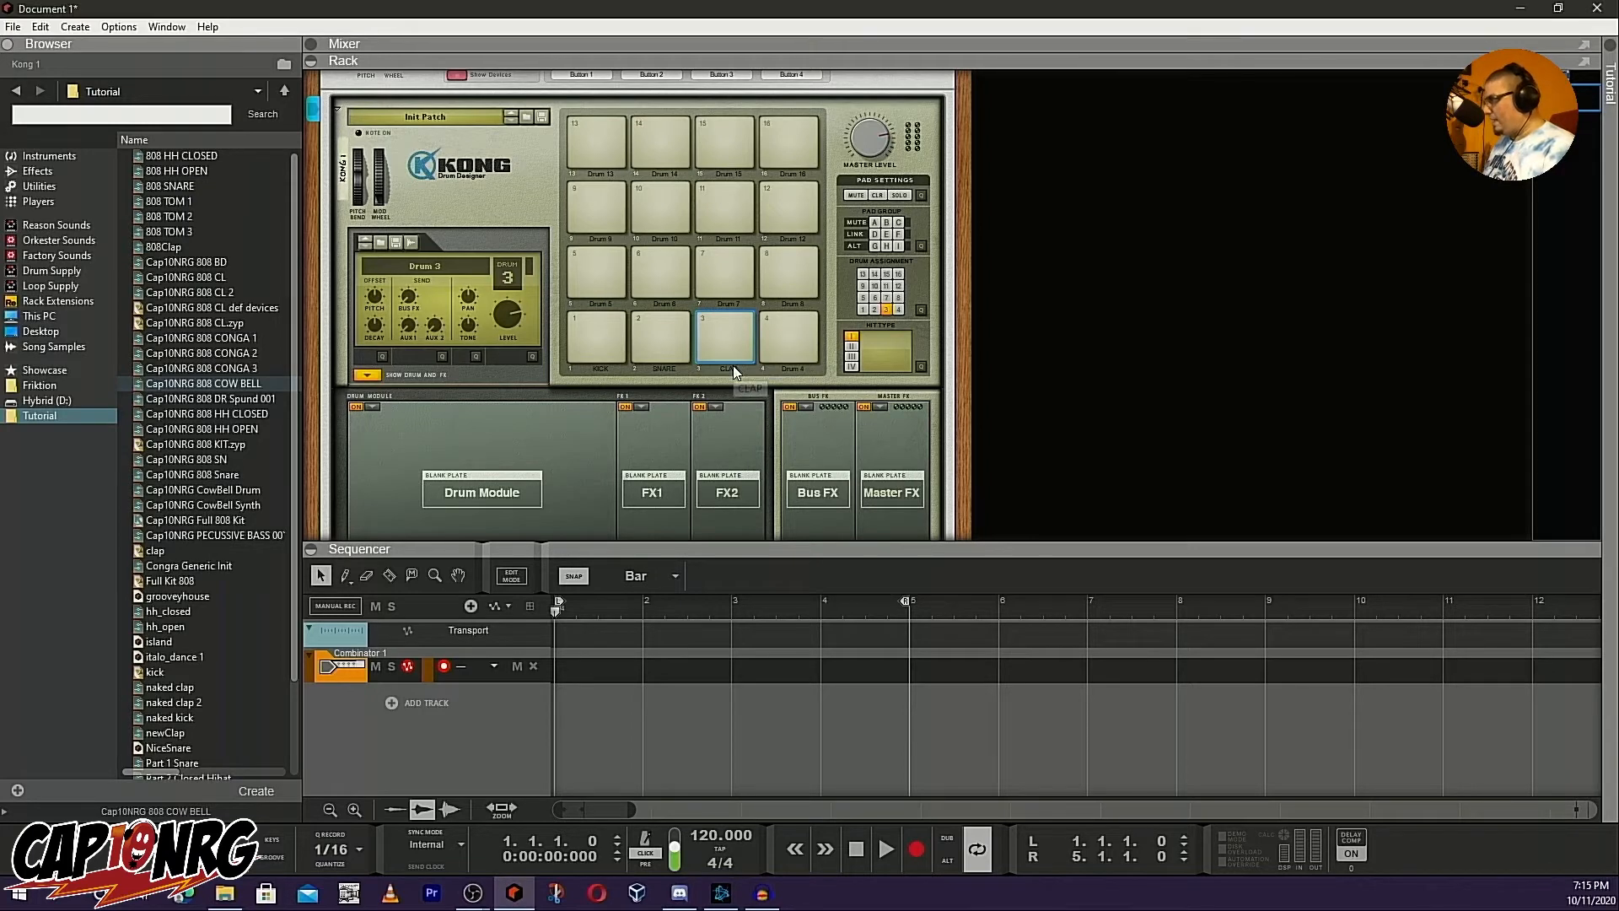
double_click(803, 371)
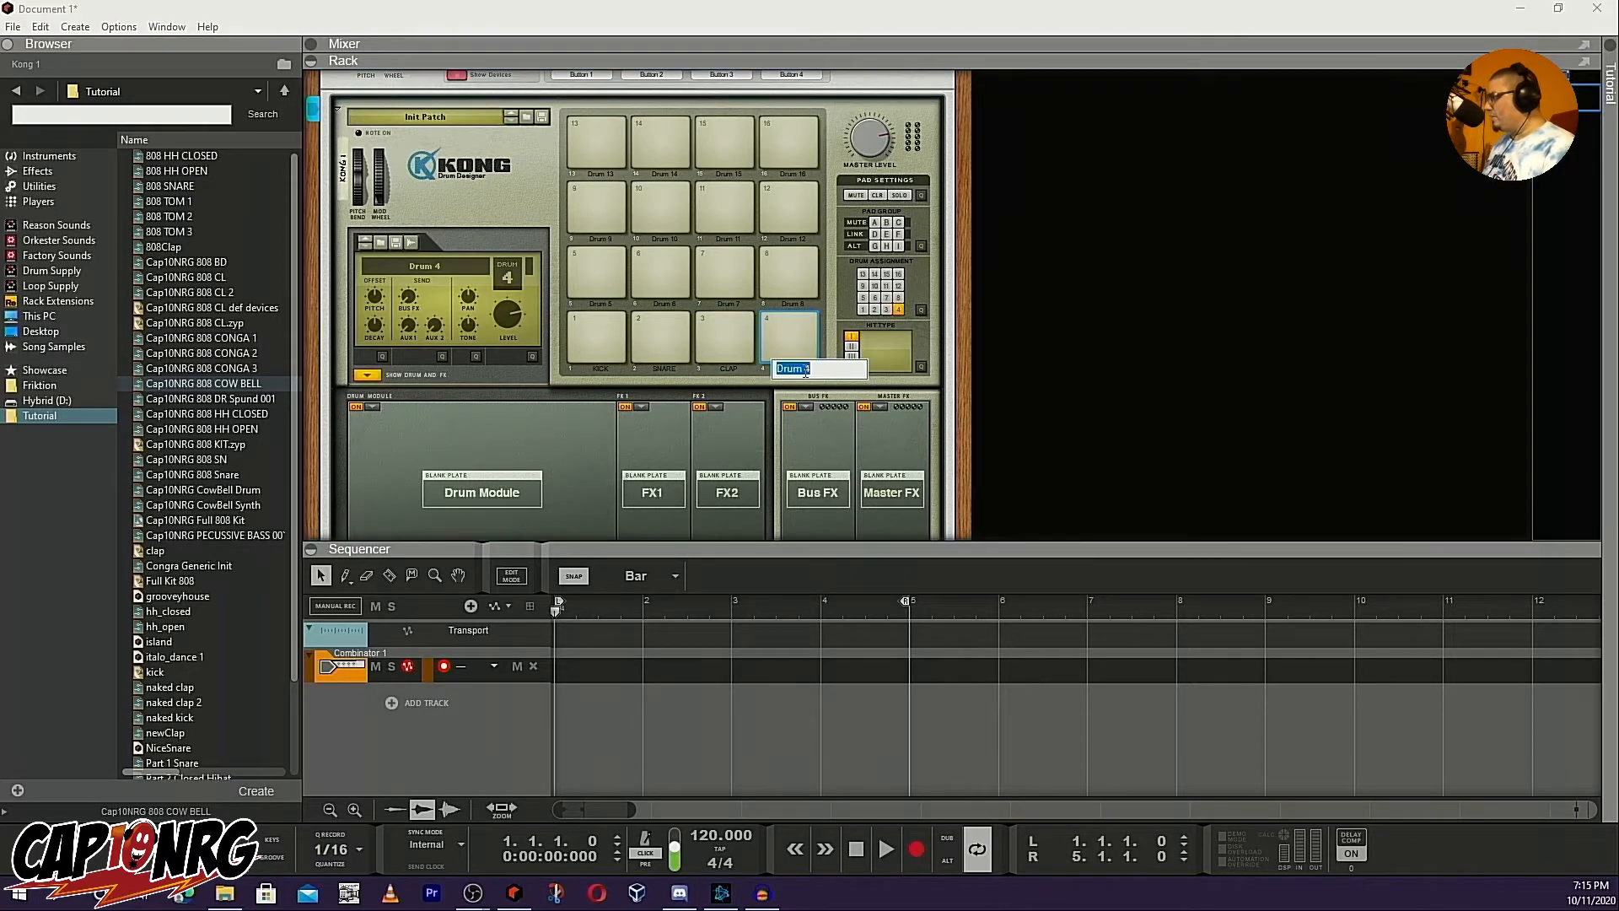
type("COW BE")
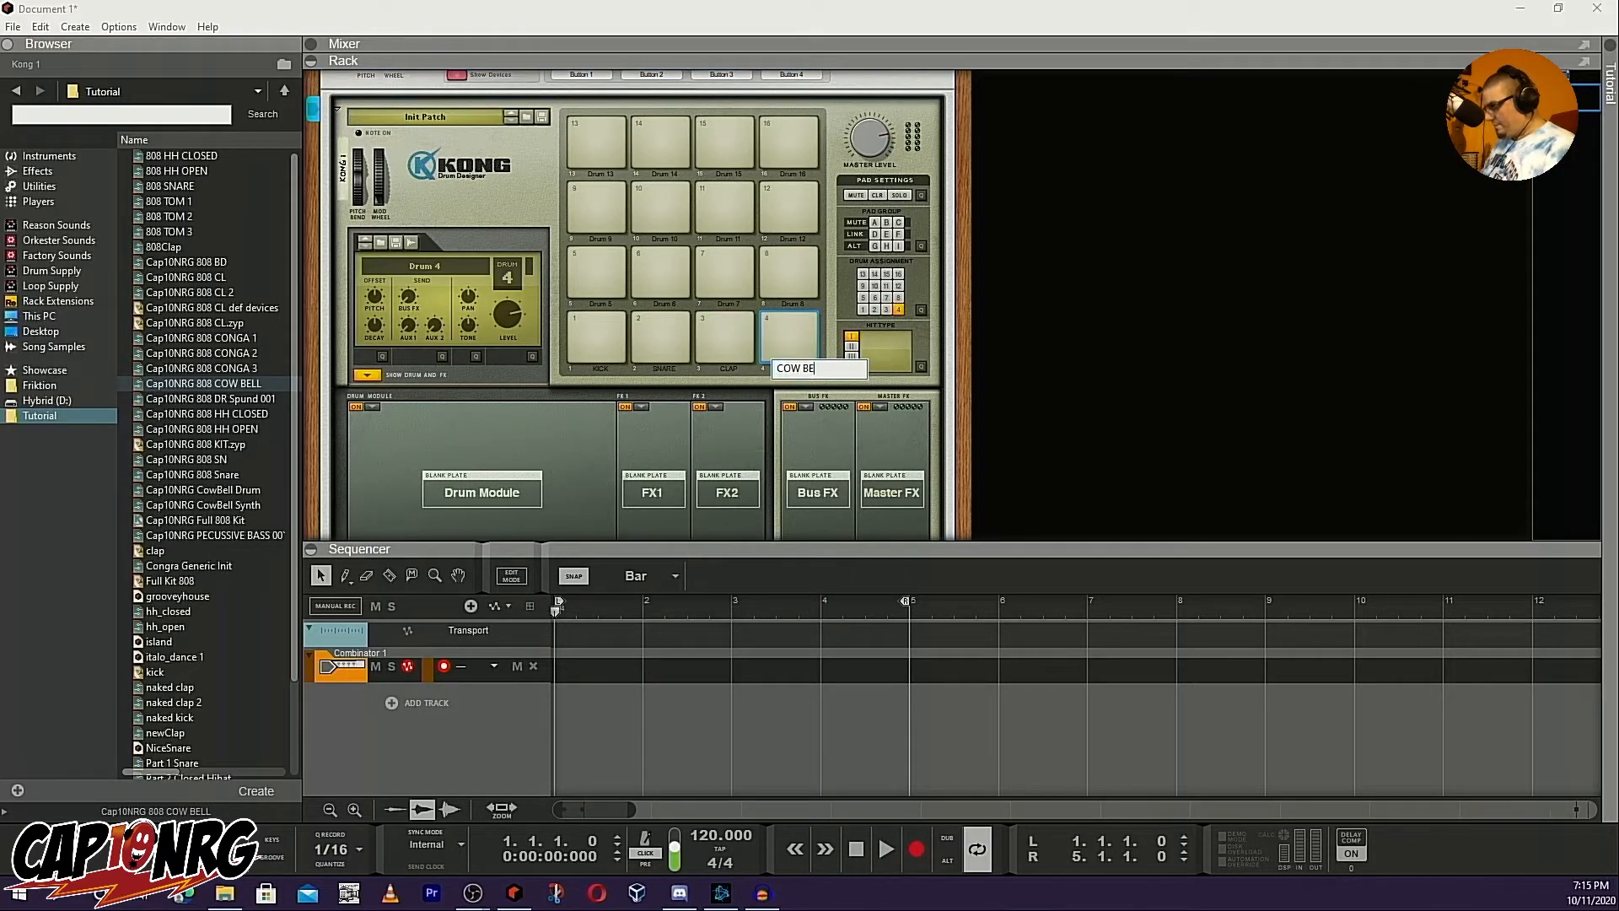
type("LL")
key("Return")
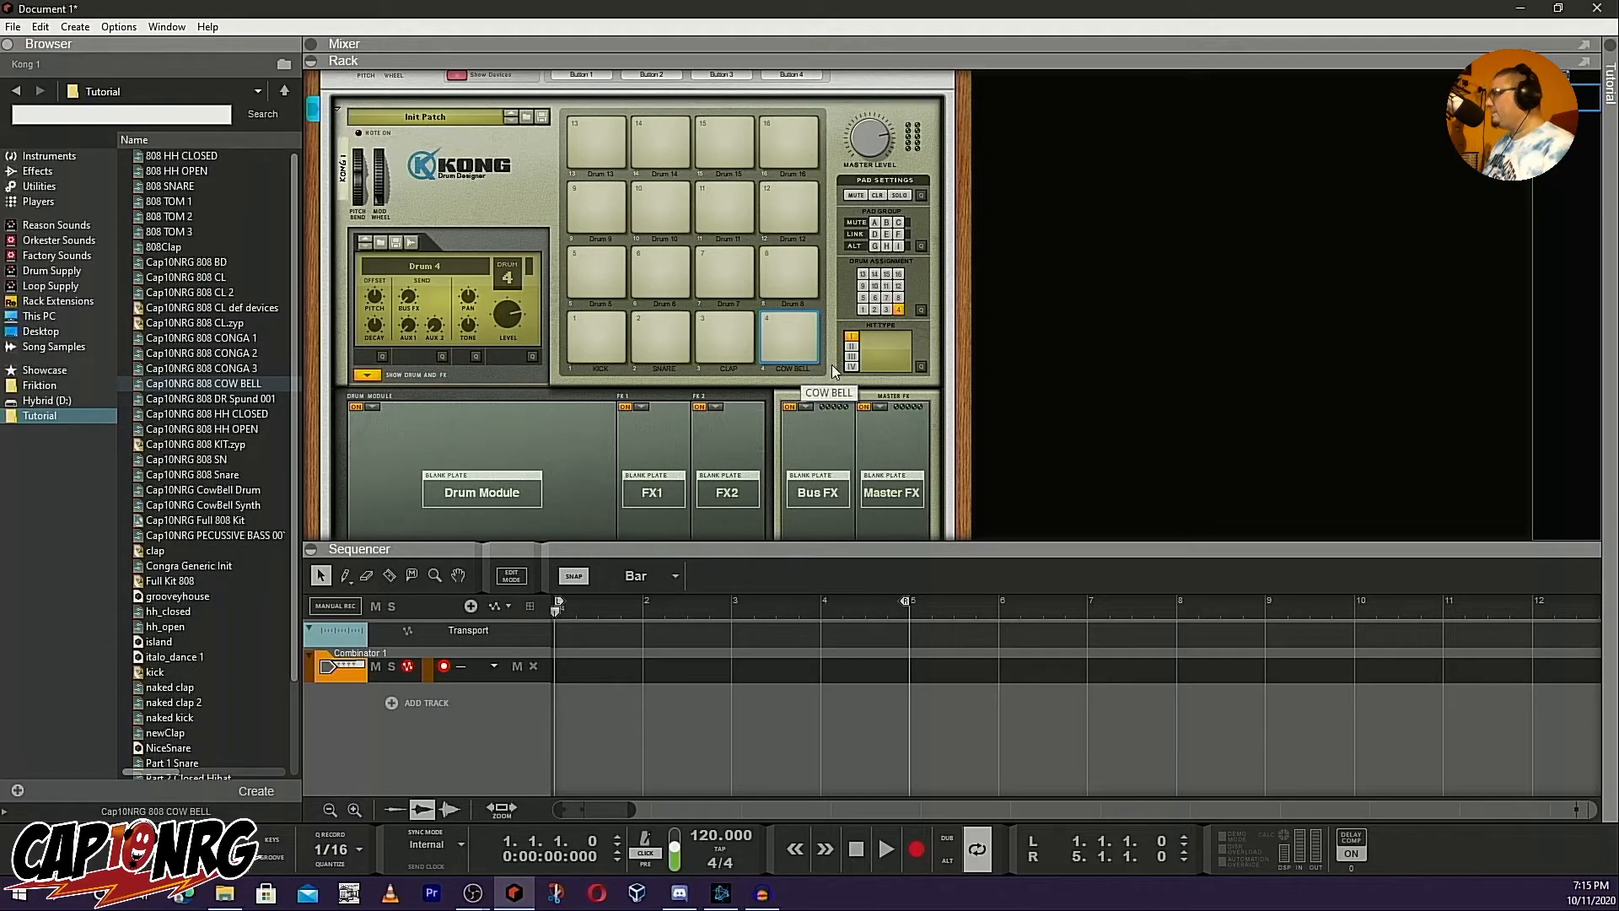
Flip the rack to its back and add the 808 HH CLOSED and 808 HH OPEN patches below the COW BELL Subtractor, folding each new device
scroll(408, 480, "down", 5)
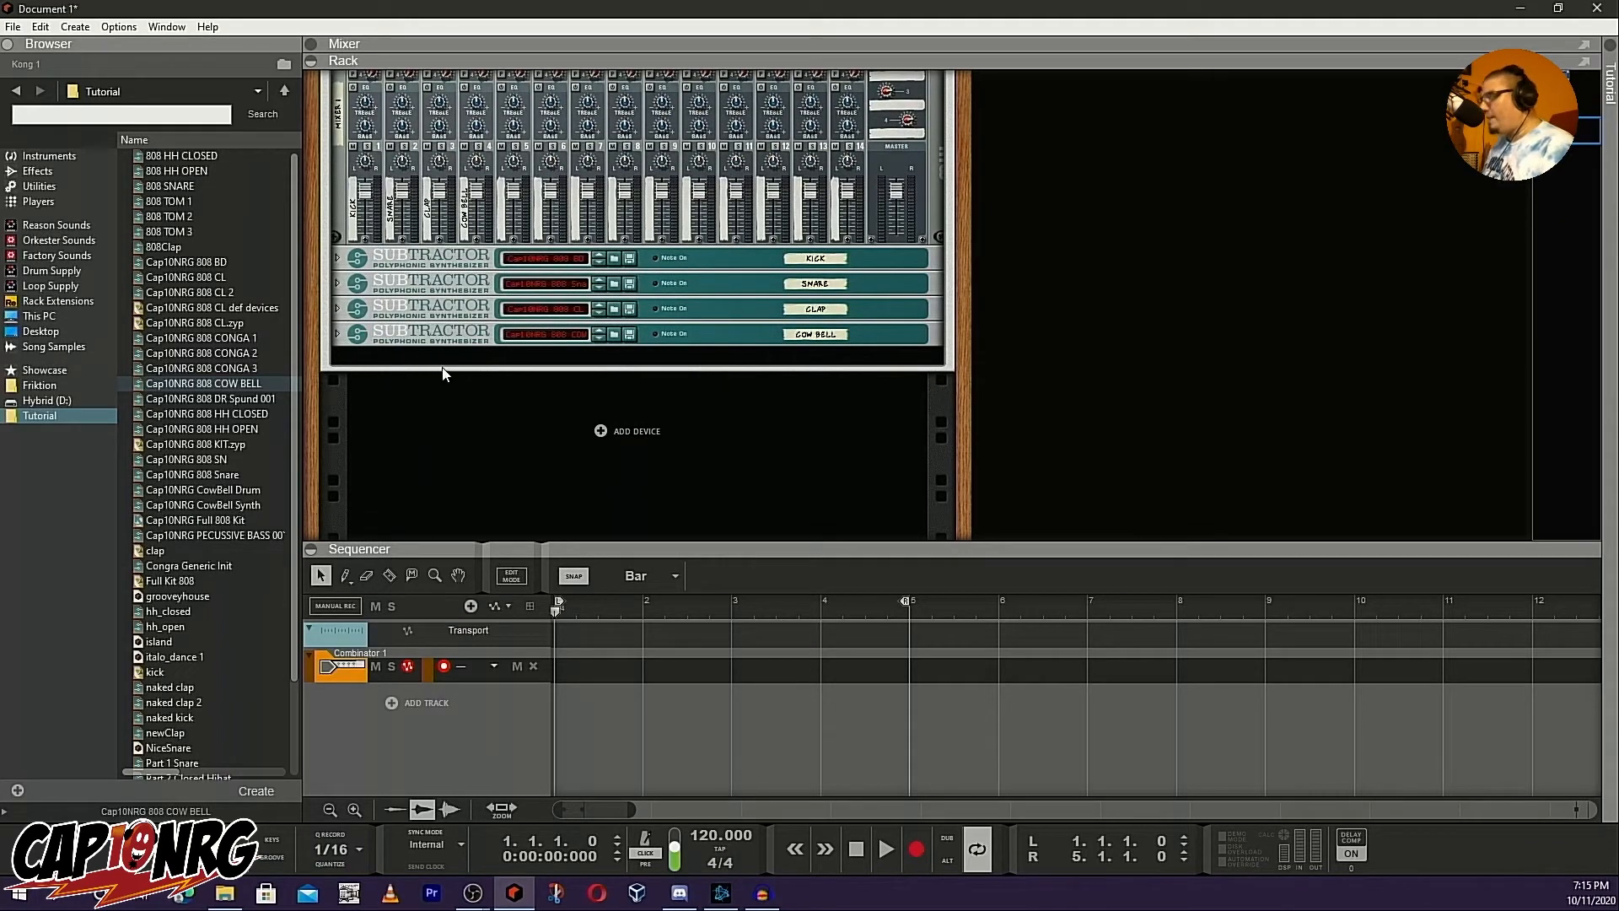
key("Tab")
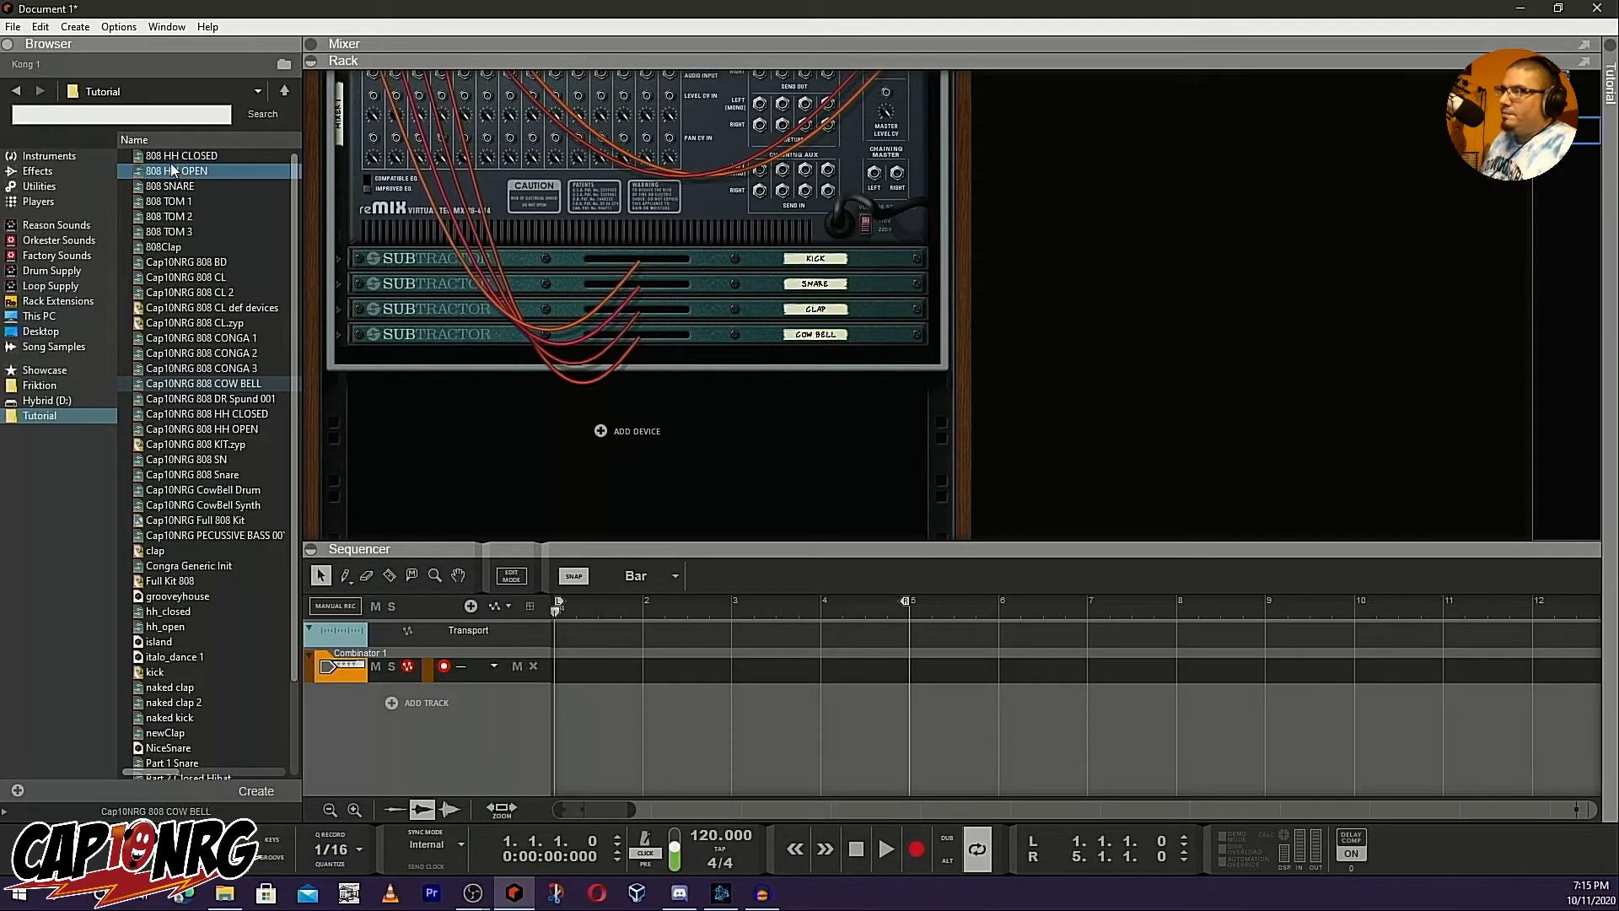
left_click_drag(172, 155, 453, 353)
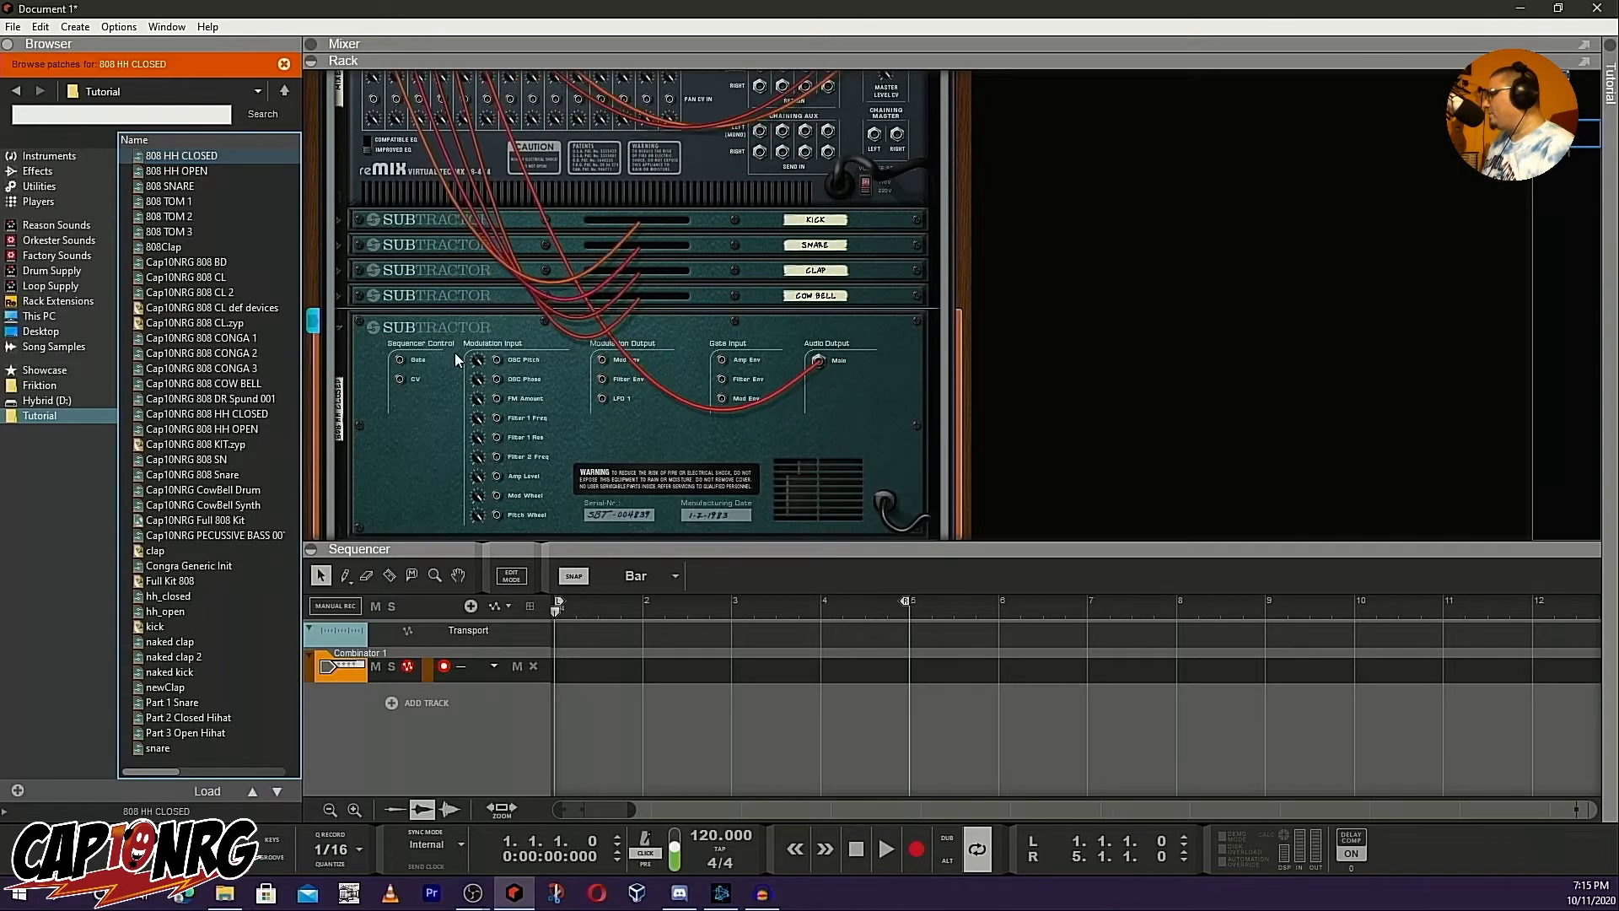
left_click(338, 327)
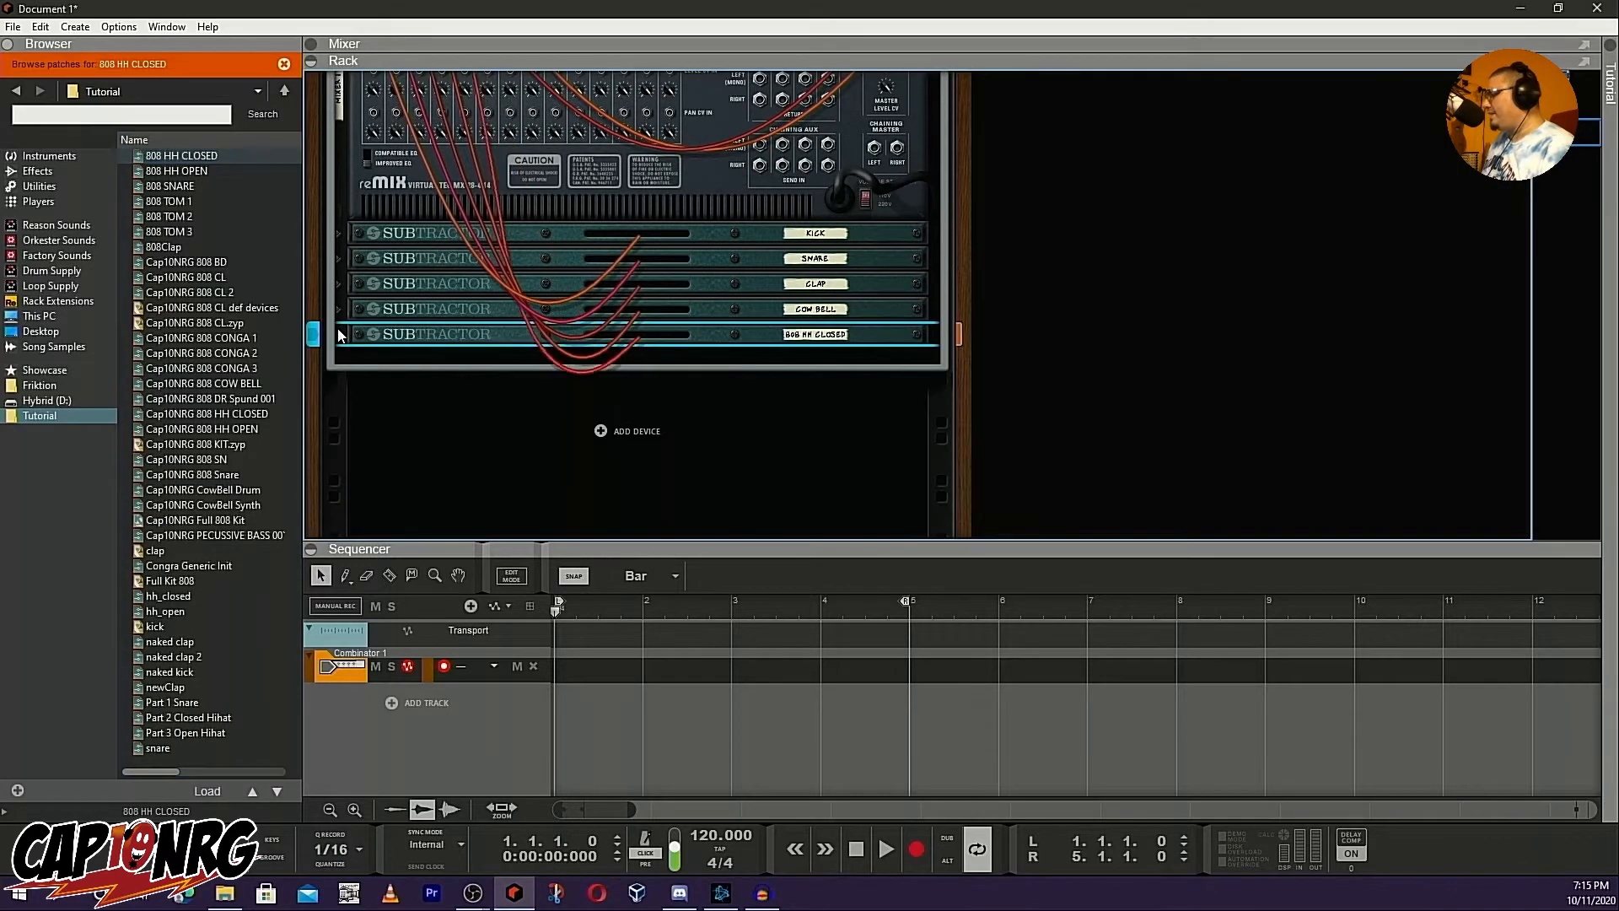
left_click_drag(267, 167, 553, 348)
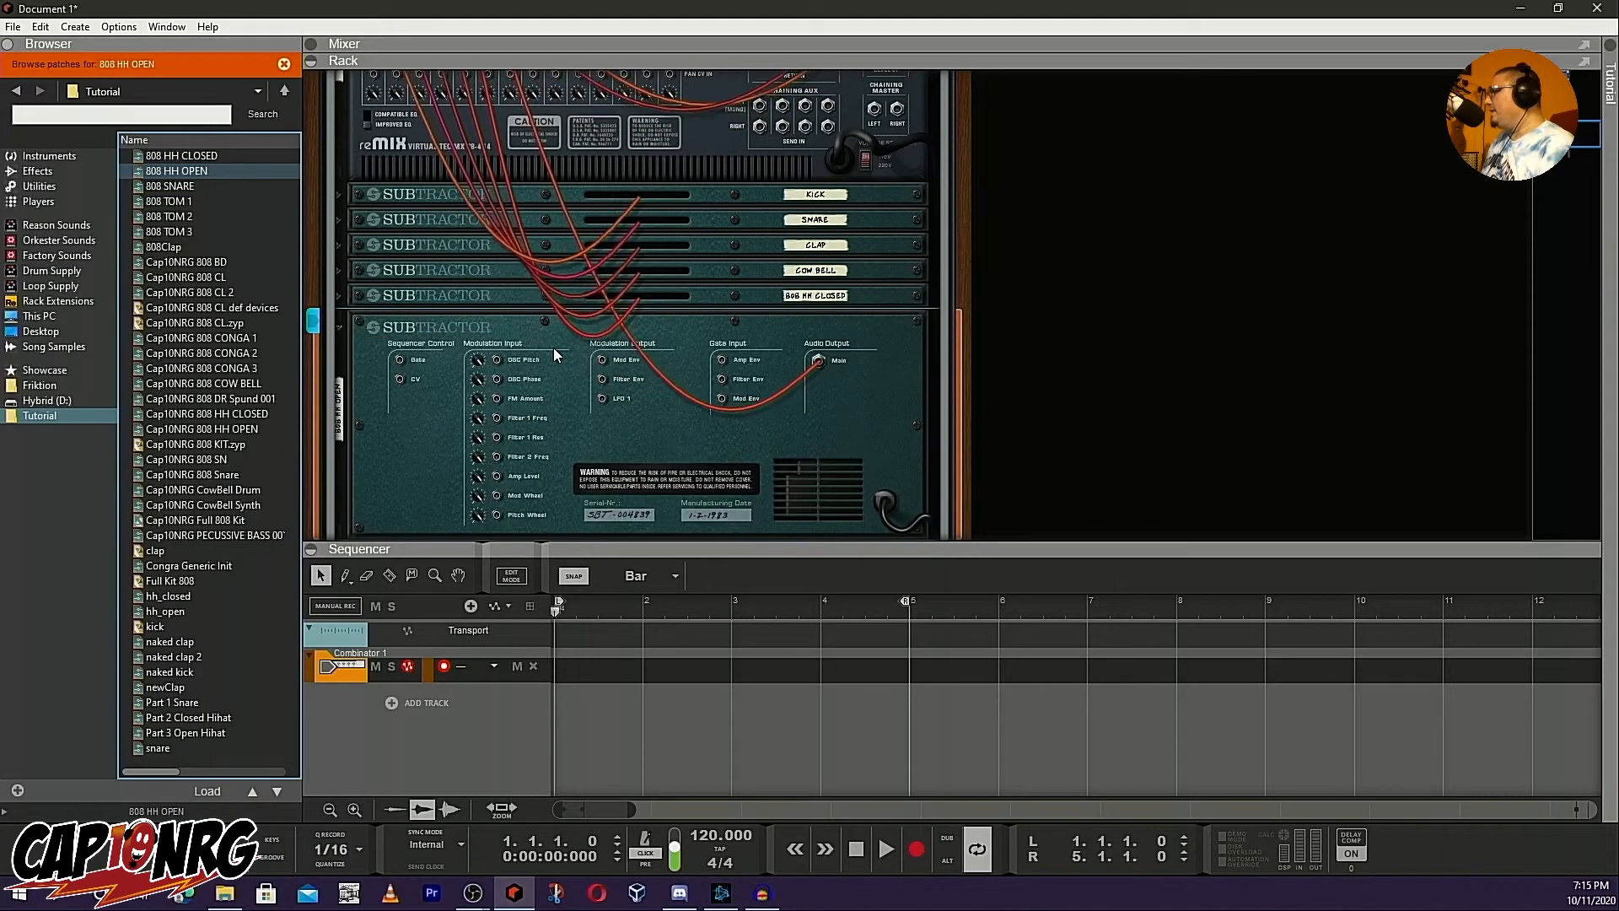
left_click(338, 327)
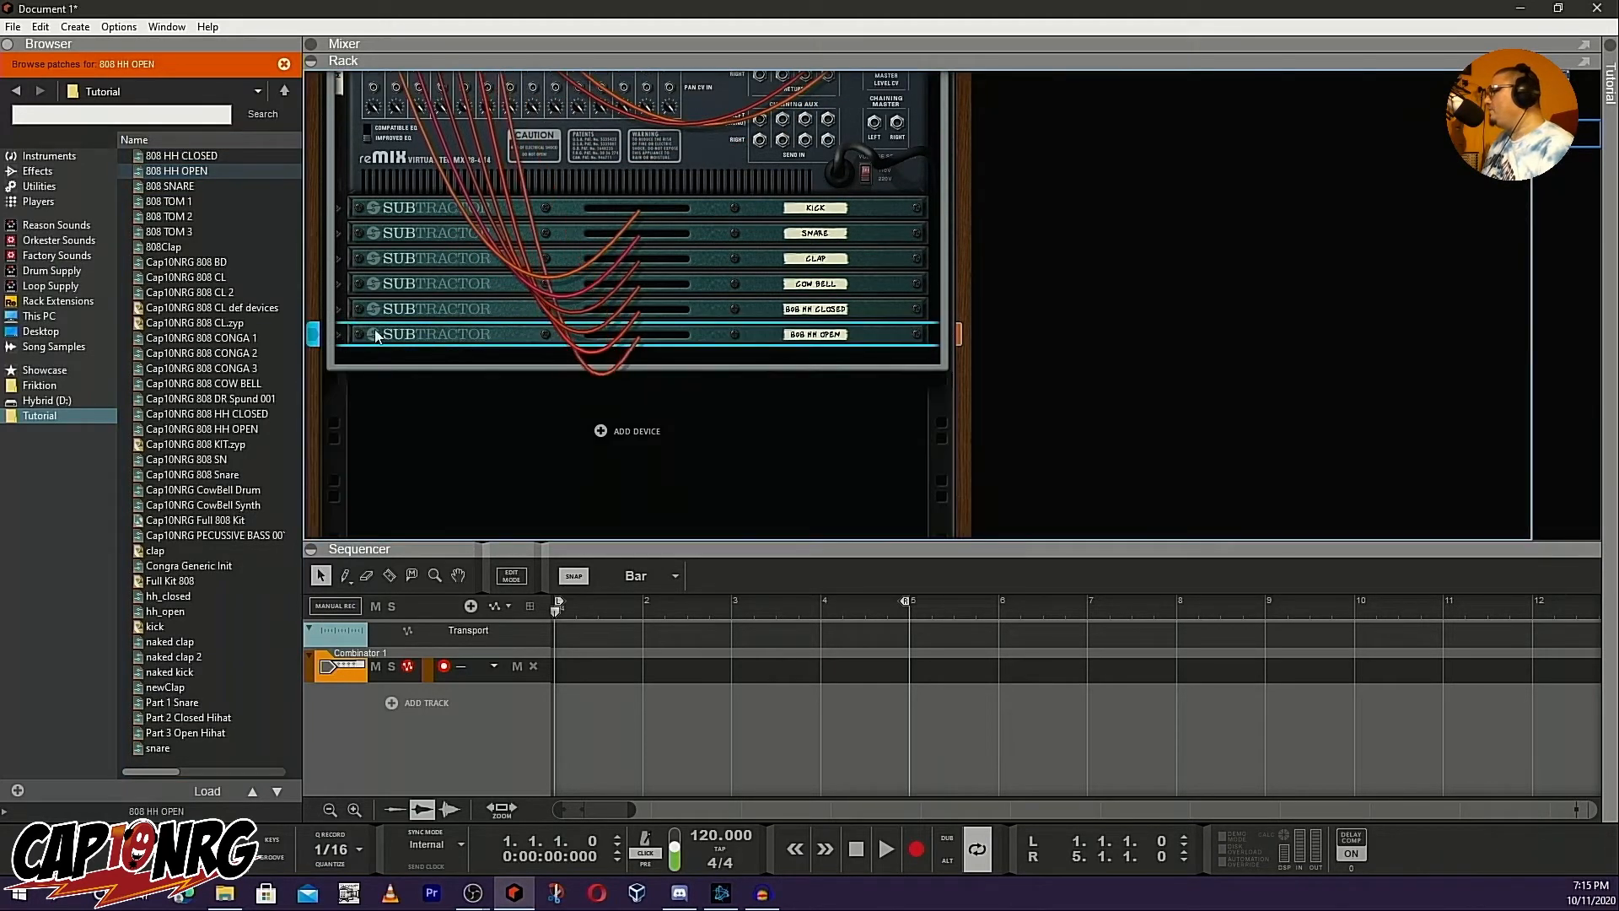
Flip the rack to its front side and rename the 808 HH CLOSED Subtractor as HH CLOSED
key("Tab")
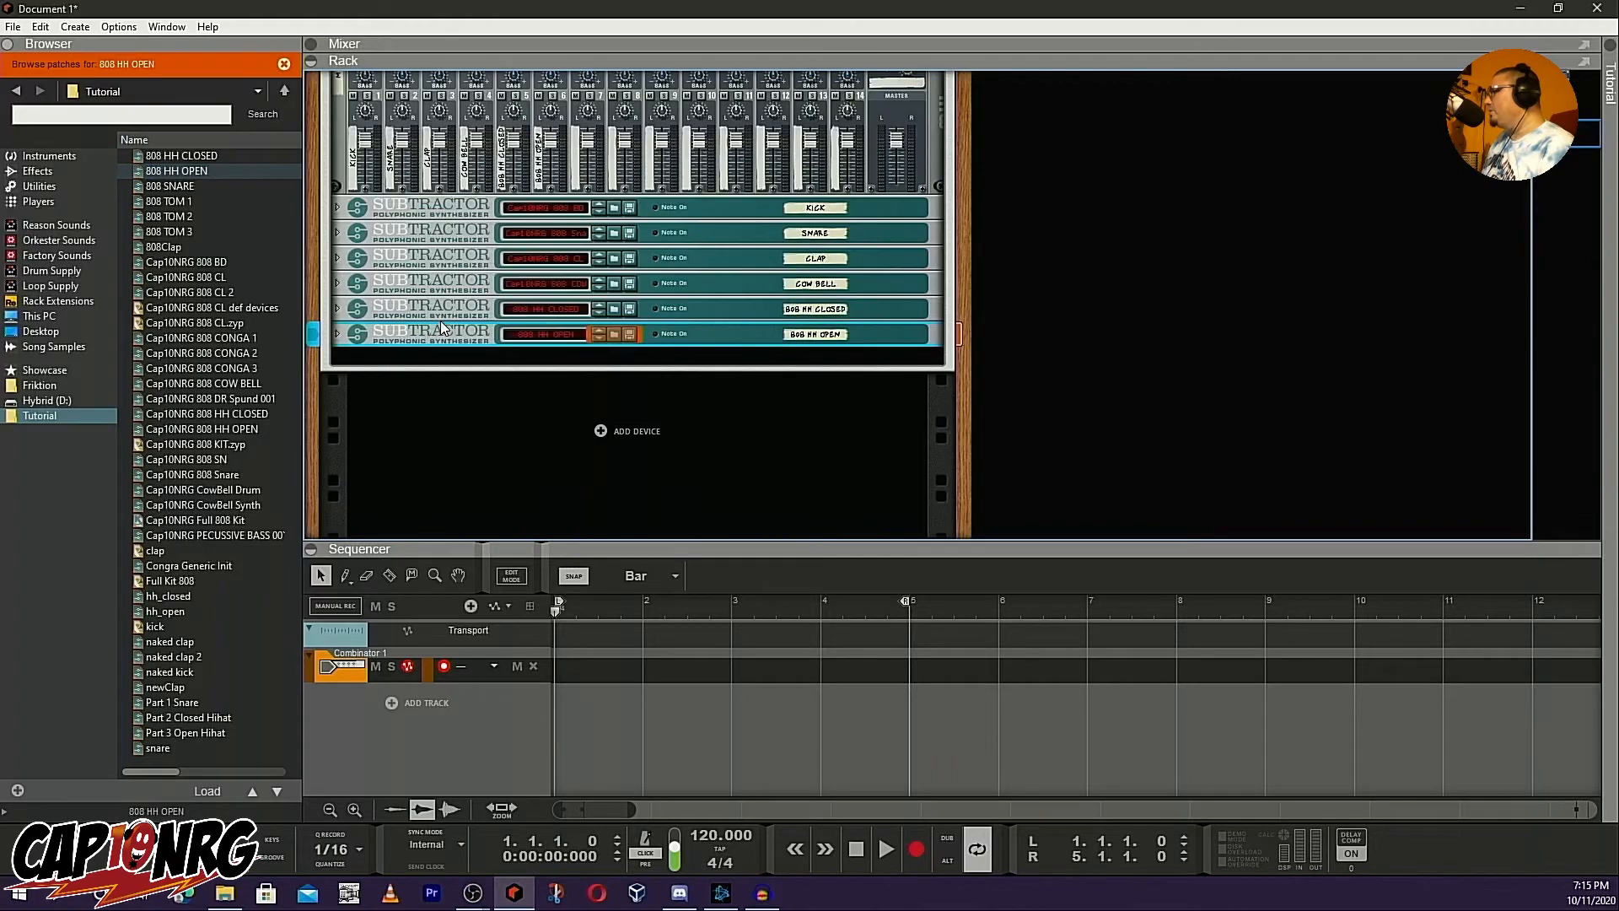
double_click(823, 308)
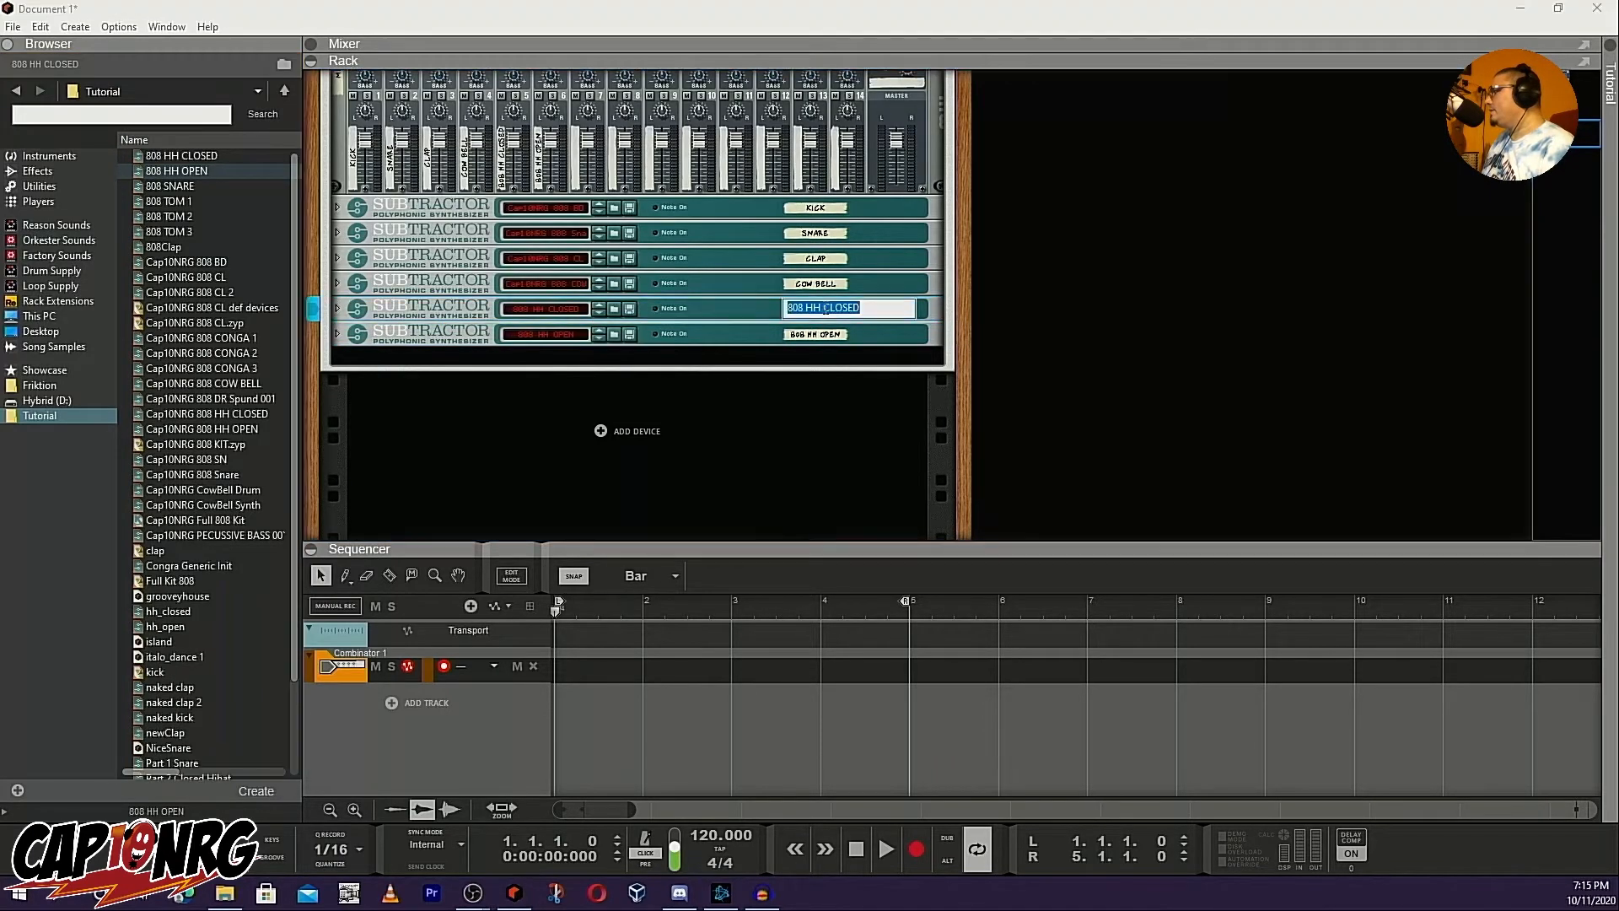
left_click_drag(805, 309, 786, 309)
key("BackSpace")
key("Return")
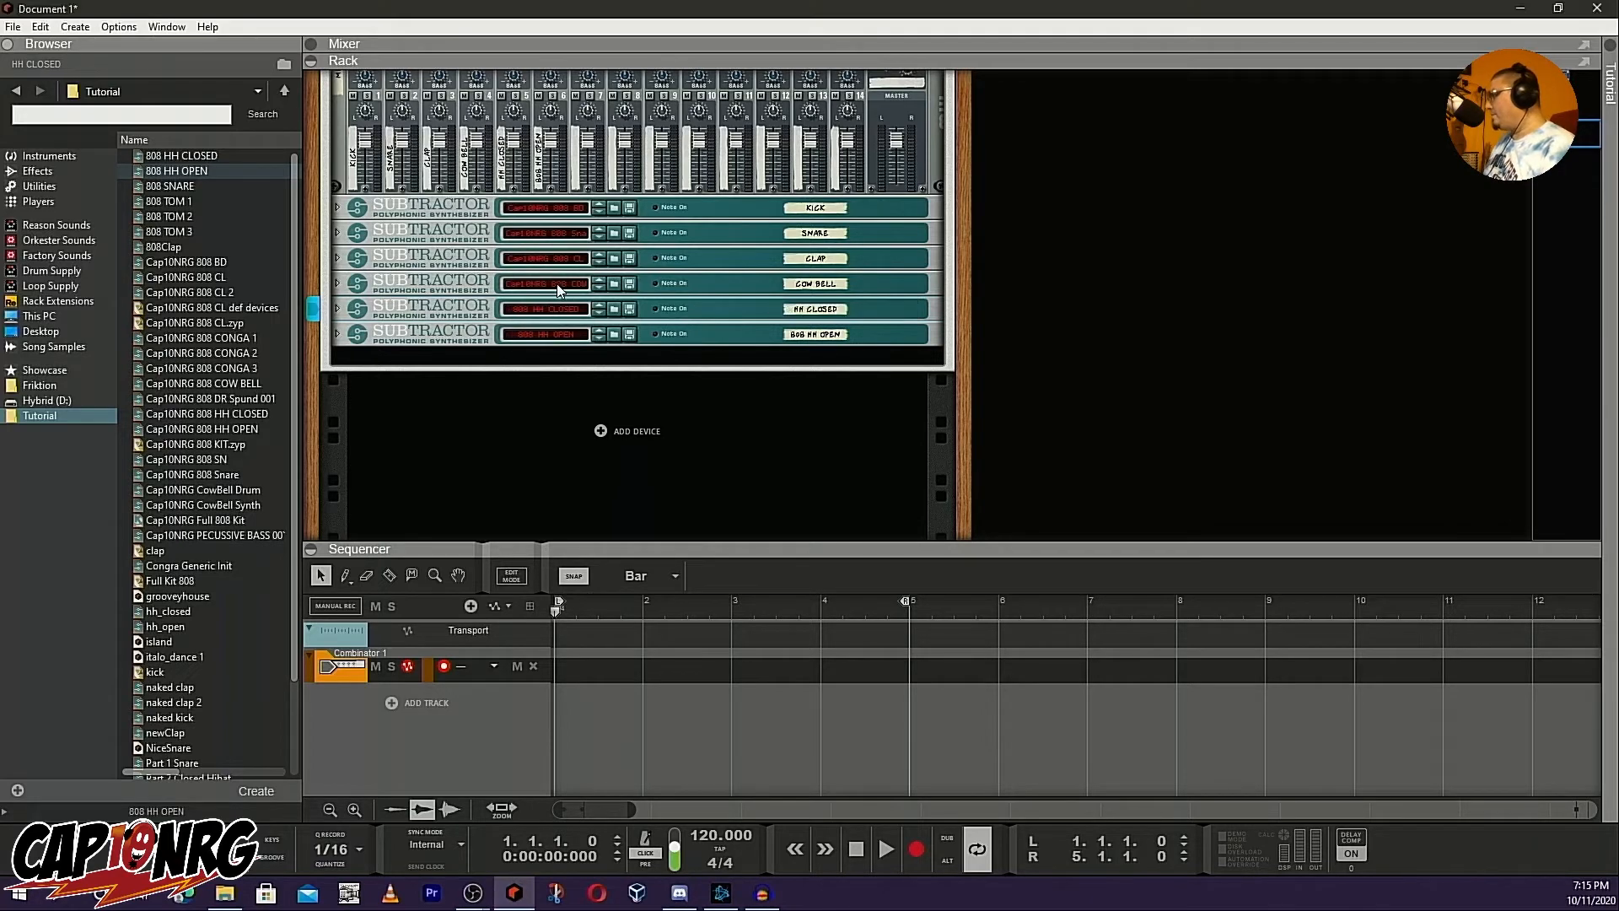
Rename the 808 HH OPEN Subtractor as HH OPEN and copy the shortened name
double_click(820, 335)
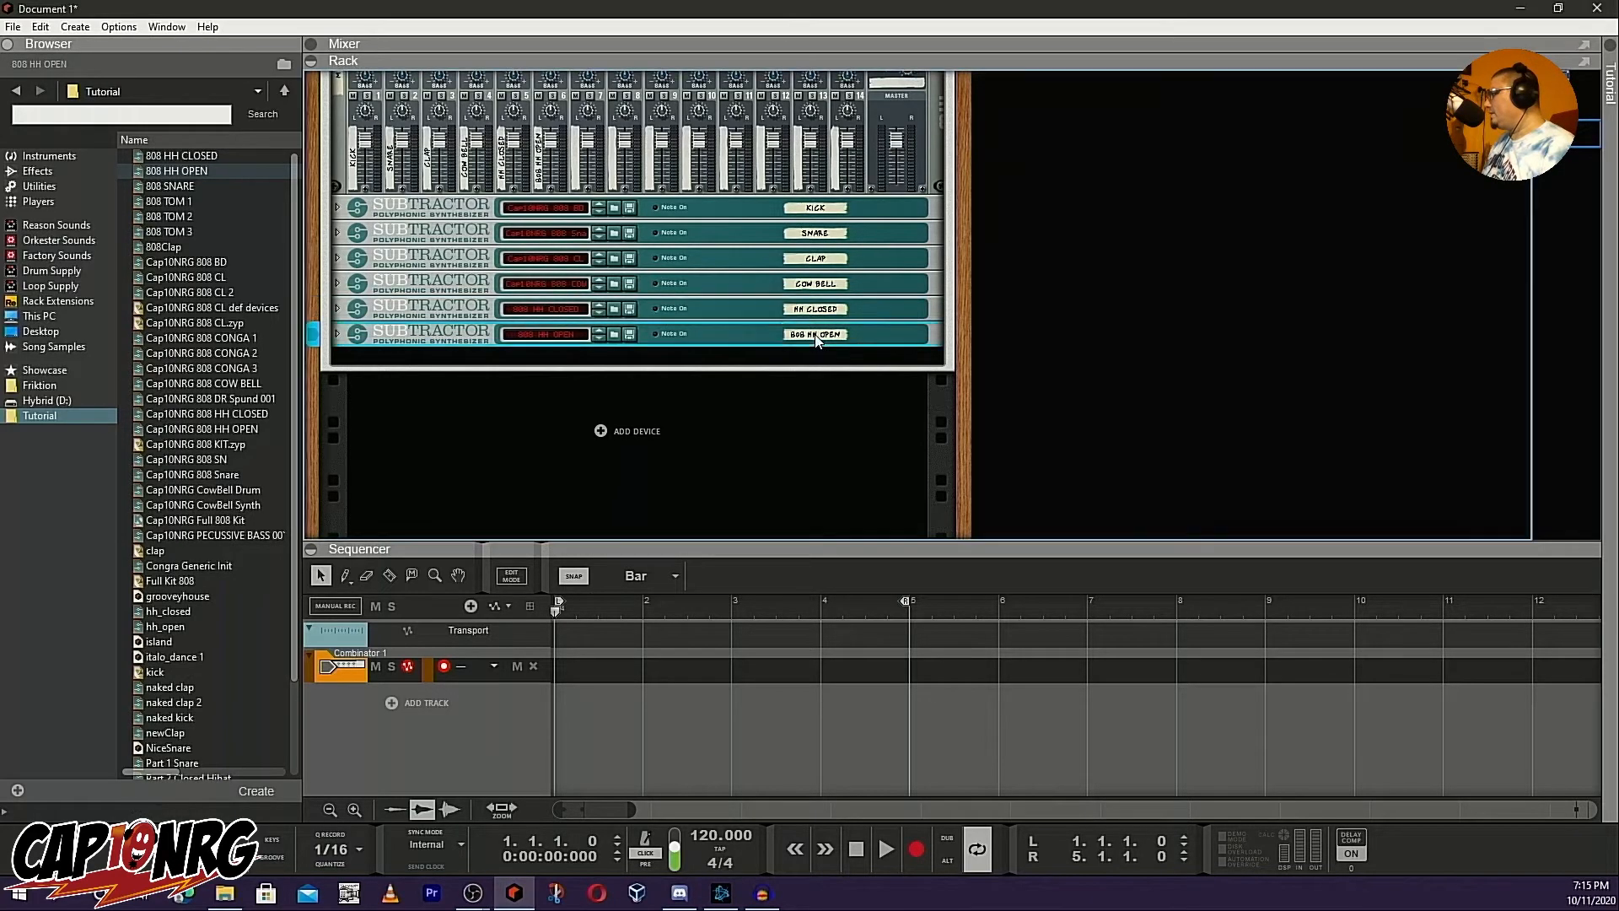
left_click(802, 334)
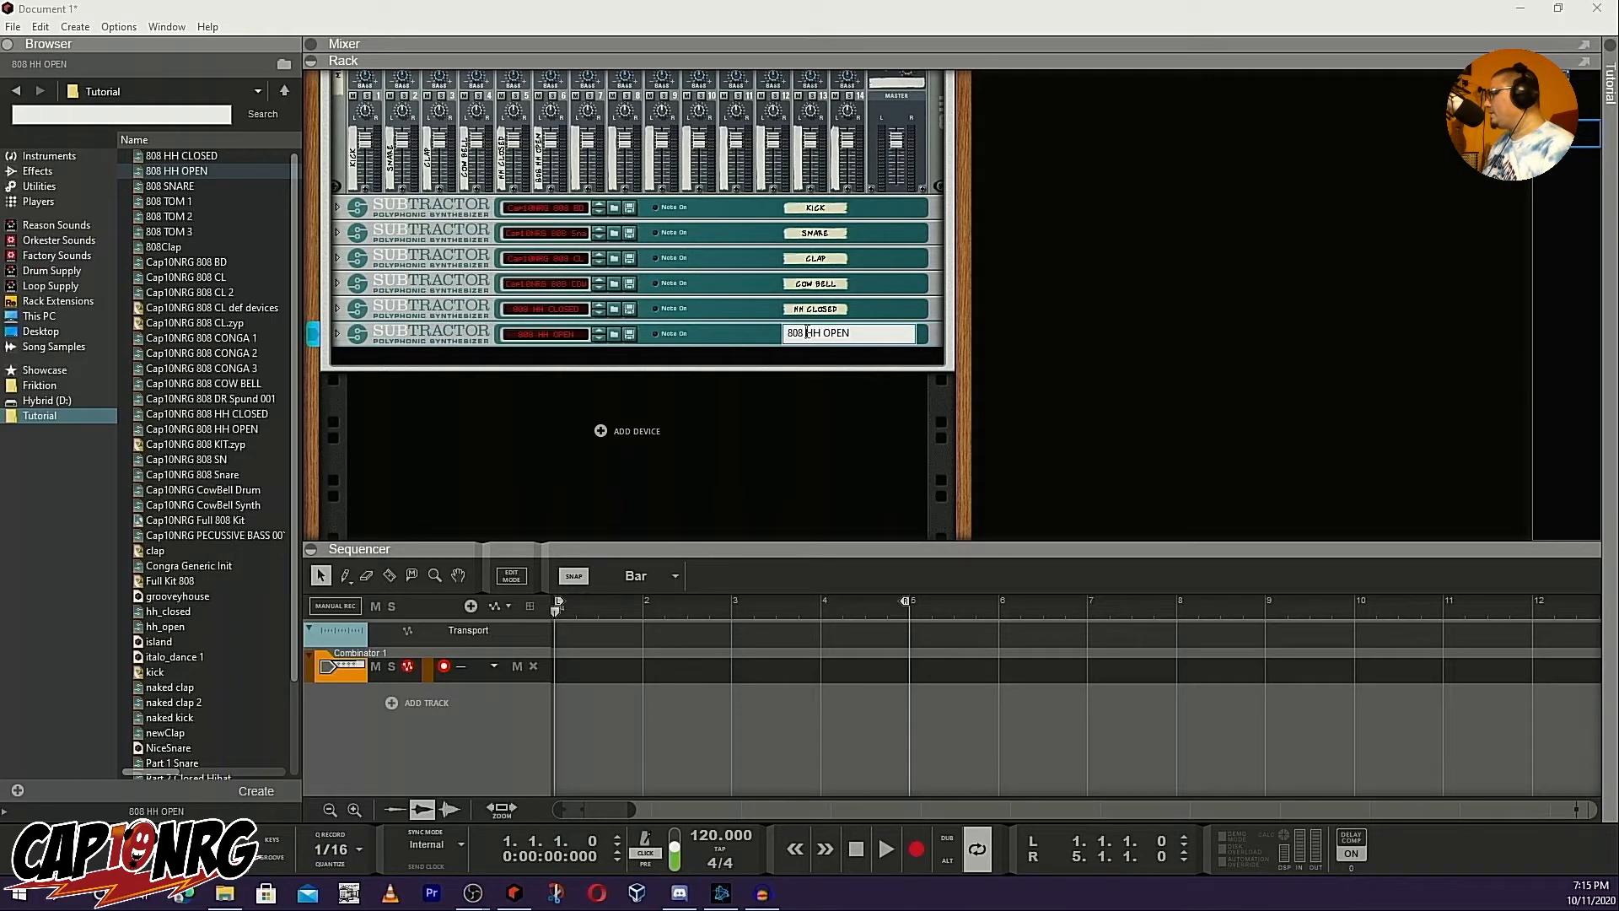
left_click_drag(803, 334, 786, 335)
key("BackSpace")
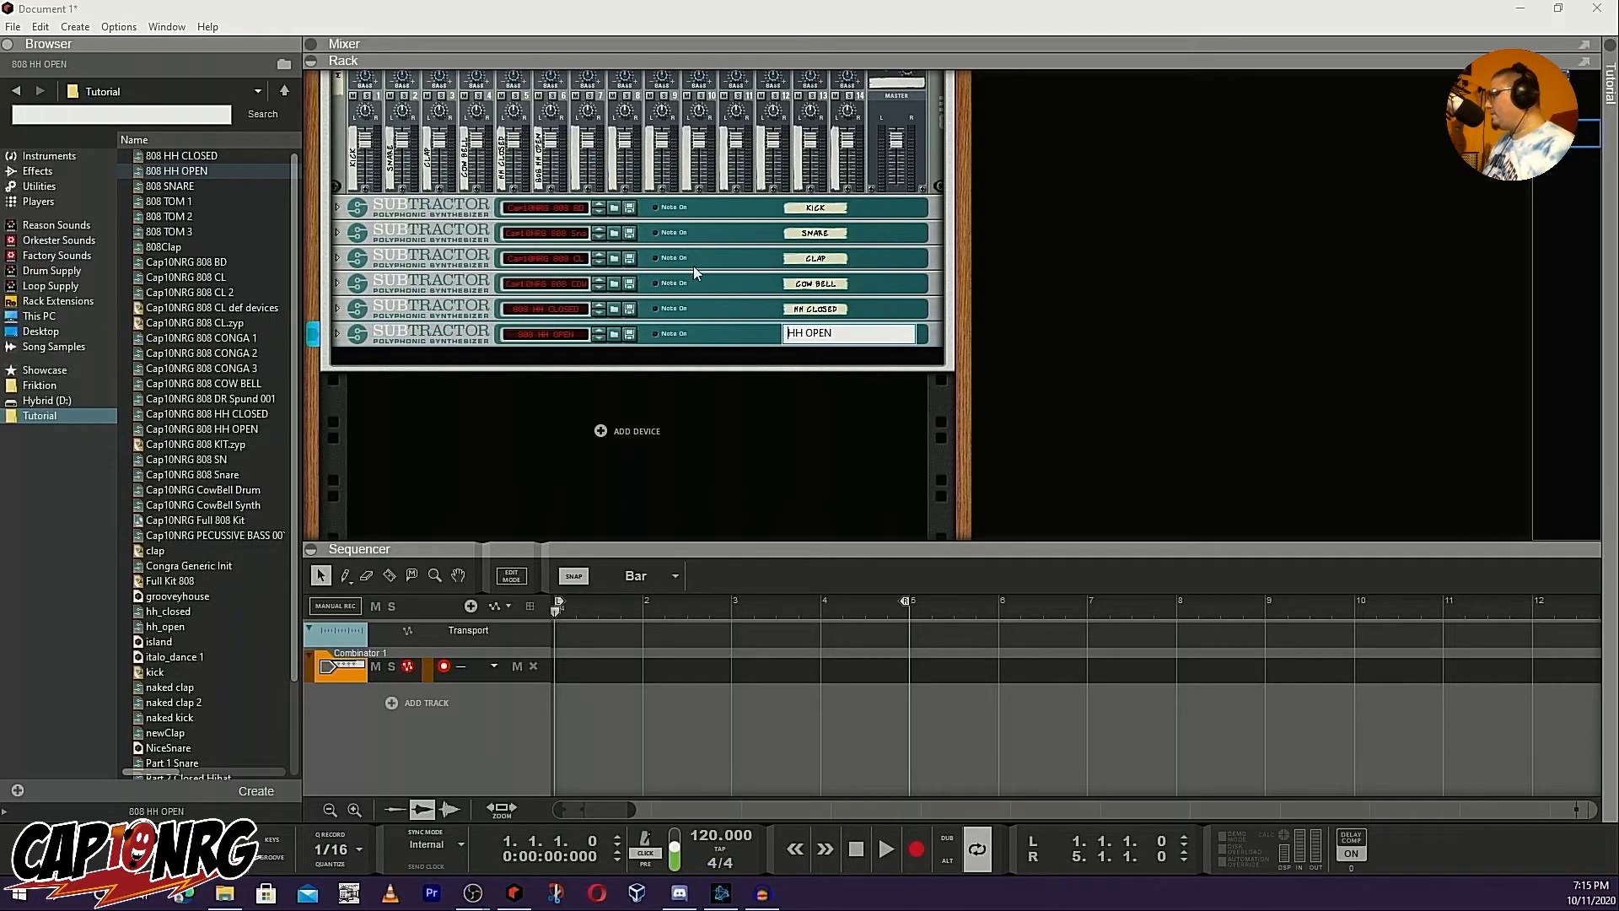
left_click_drag(833, 333, 725, 326)
key("ctrl+c")
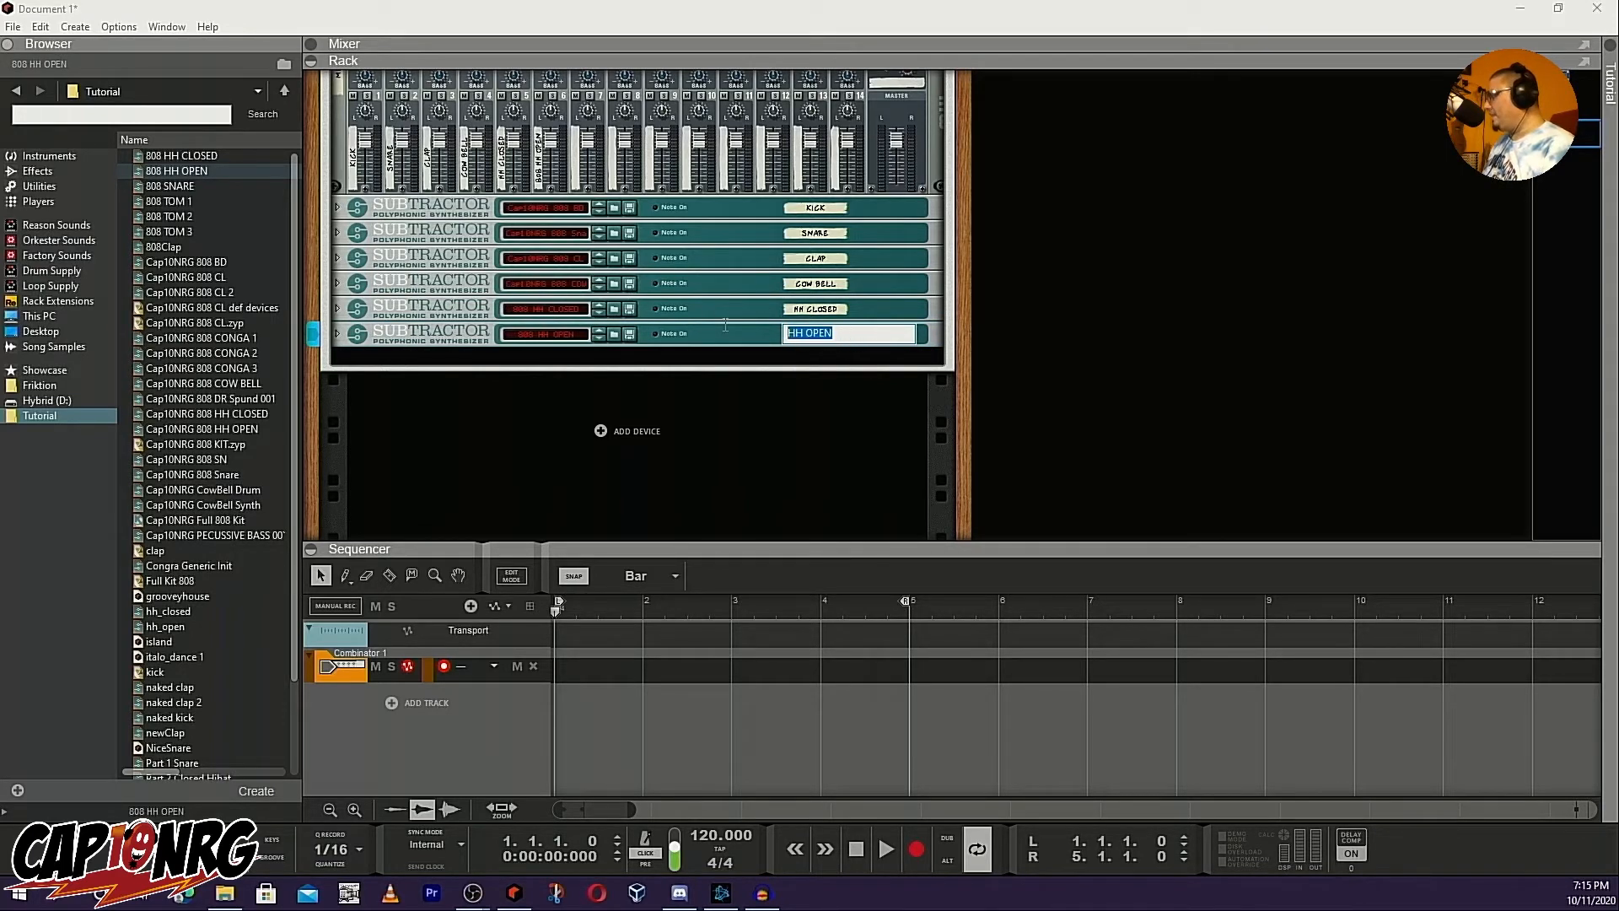
Label Kong's pad 6 with the copied name HH OPEN and pad 5 as HH CLOSED
scroll(760, 271, "up", 5)
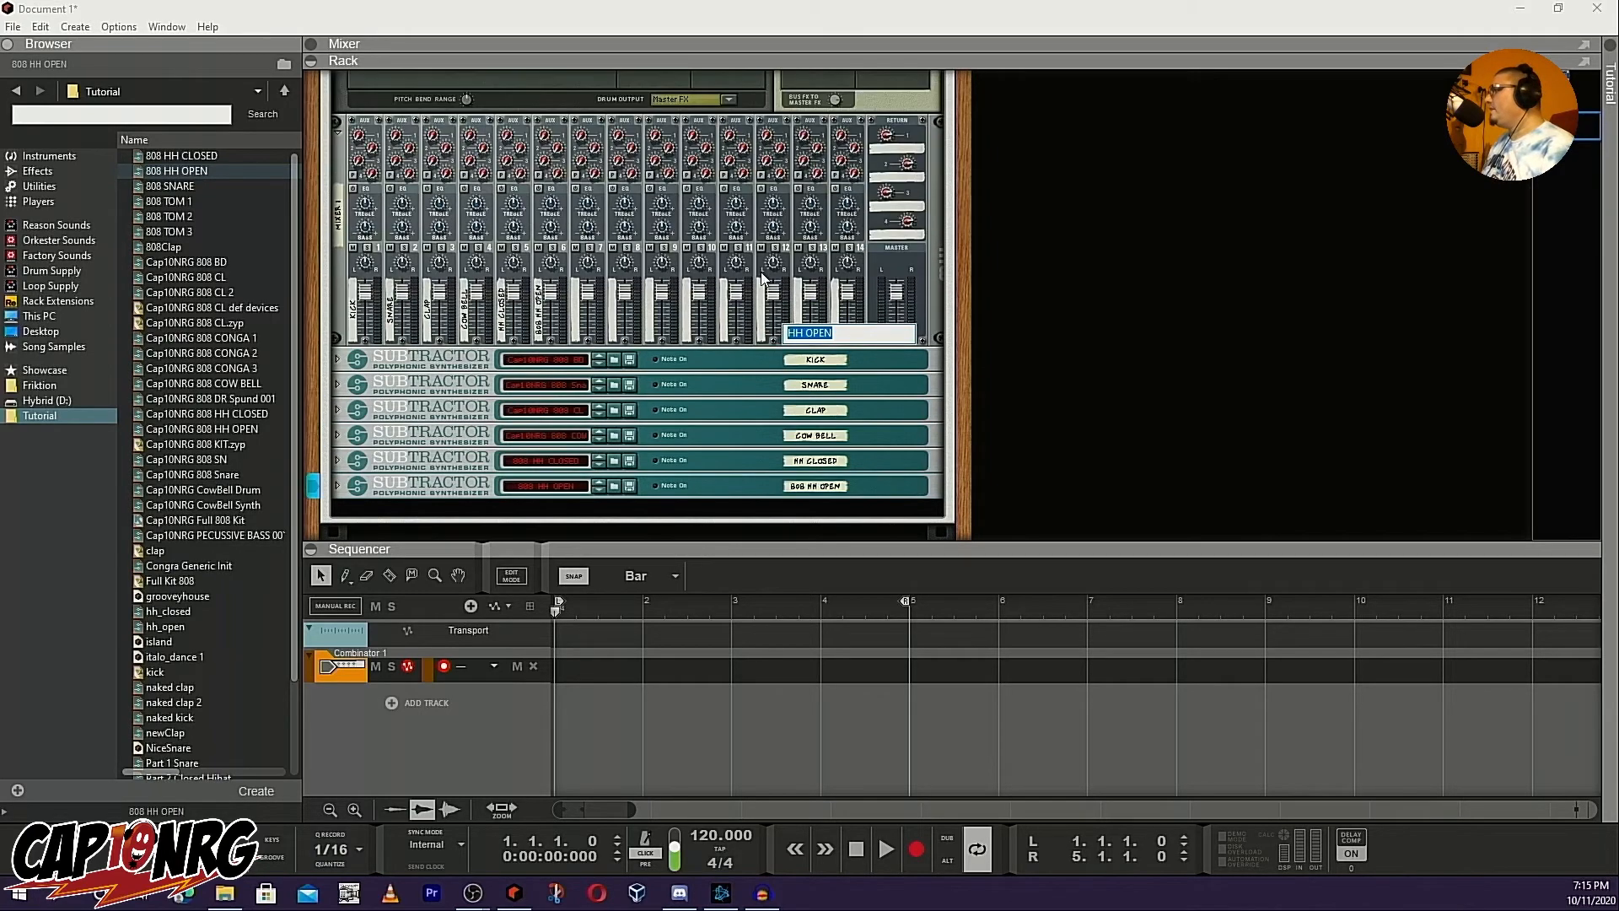
scroll(760, 274, "up", 4)
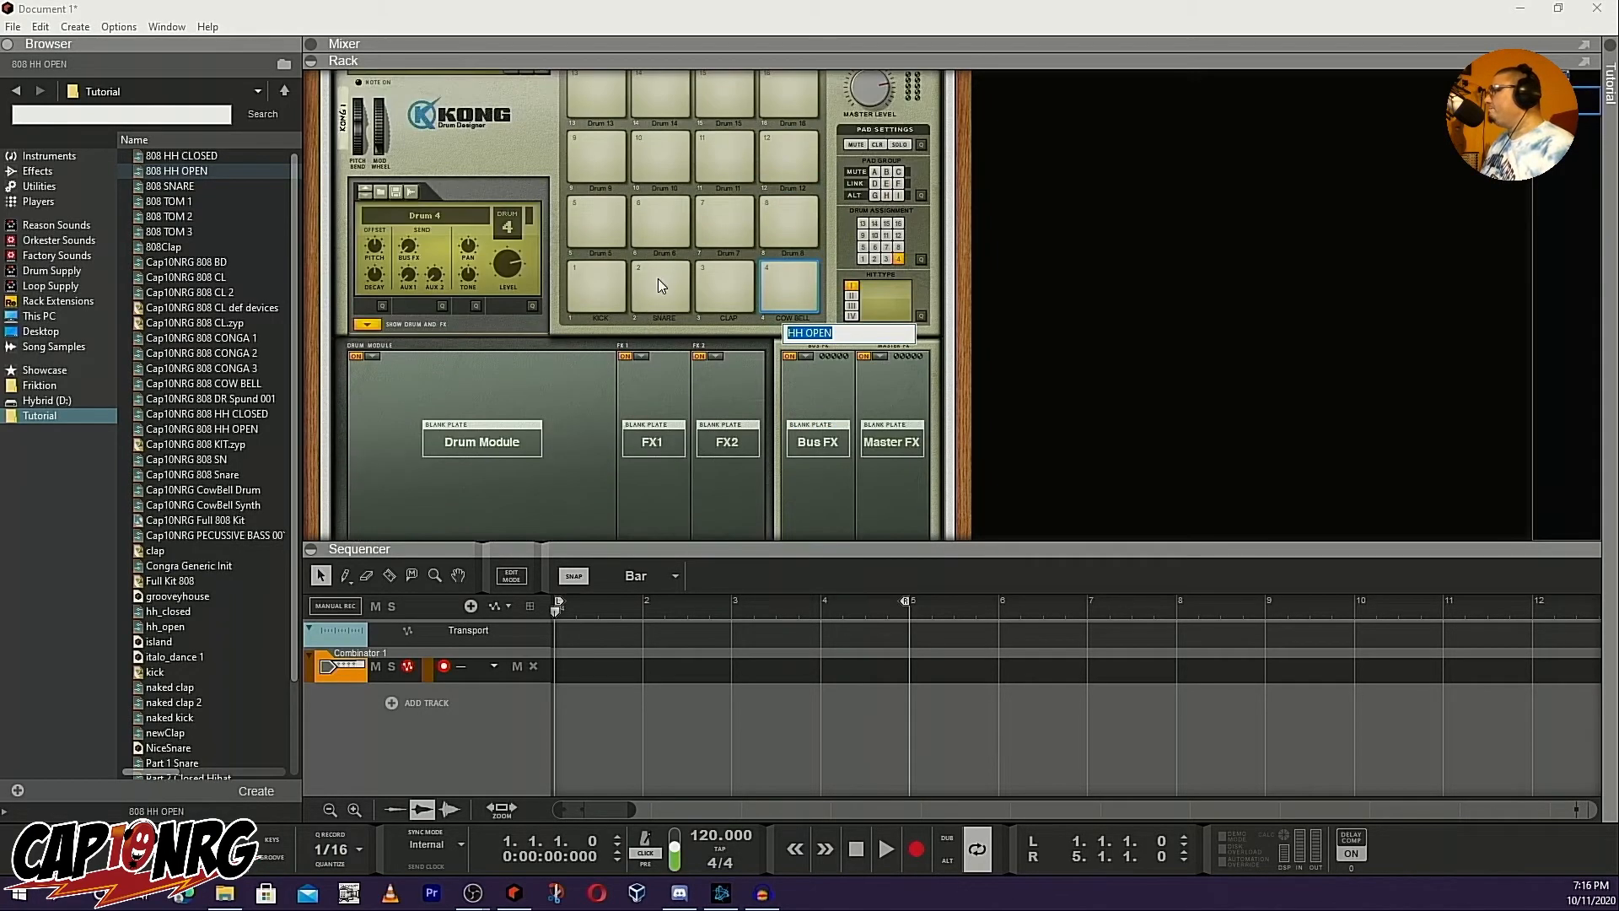
double_click(669, 254)
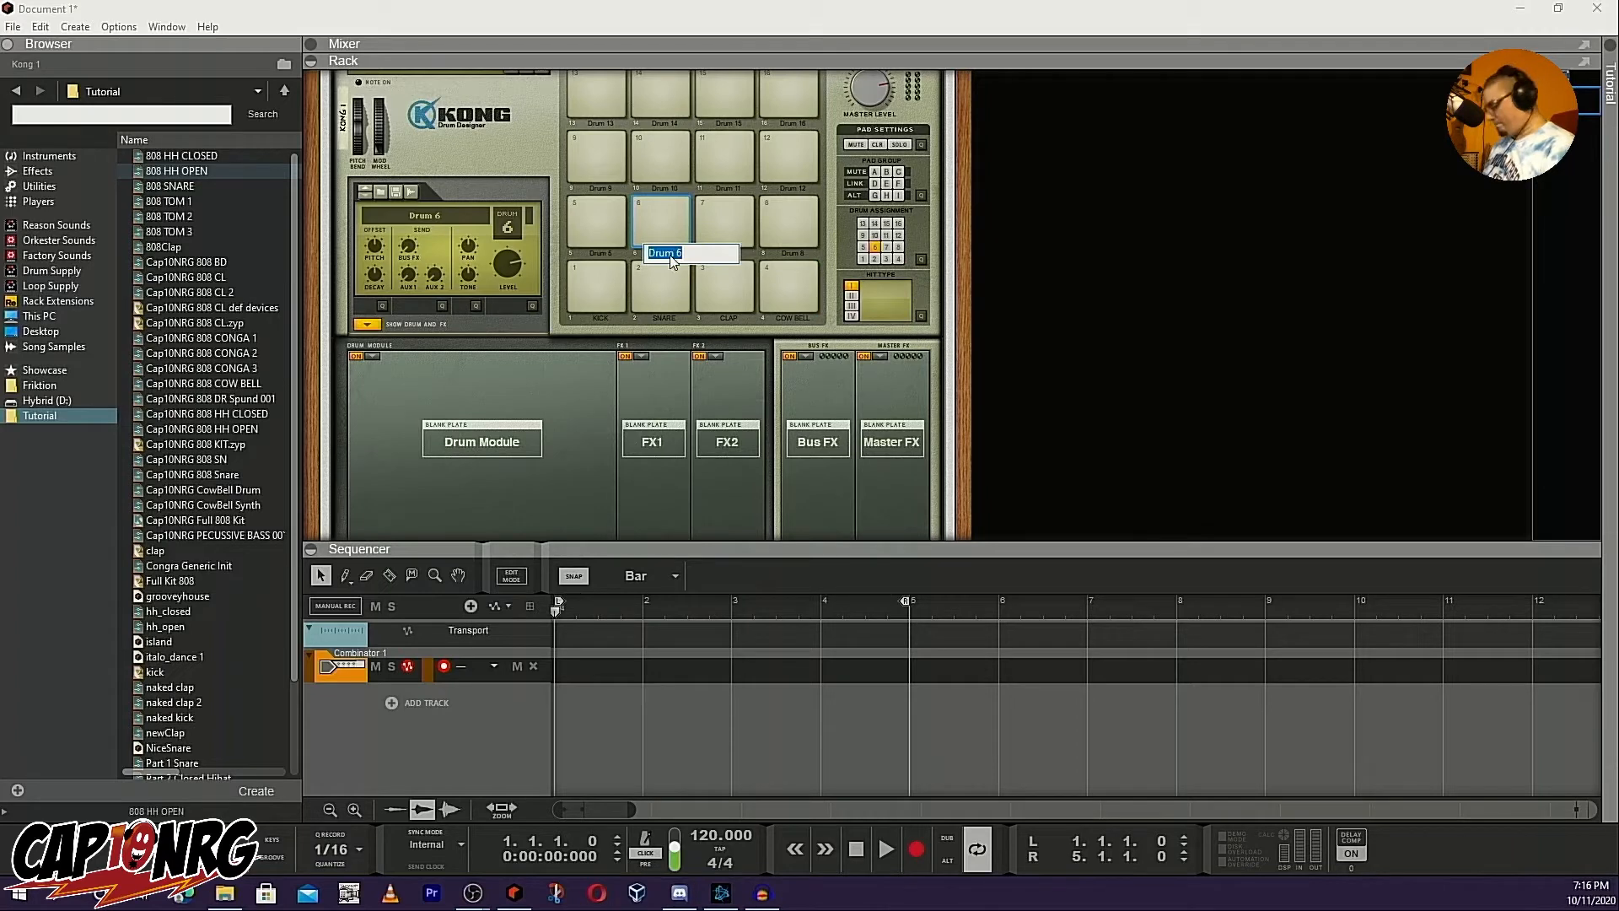
key("ctrl+v")
double_click(606, 255)
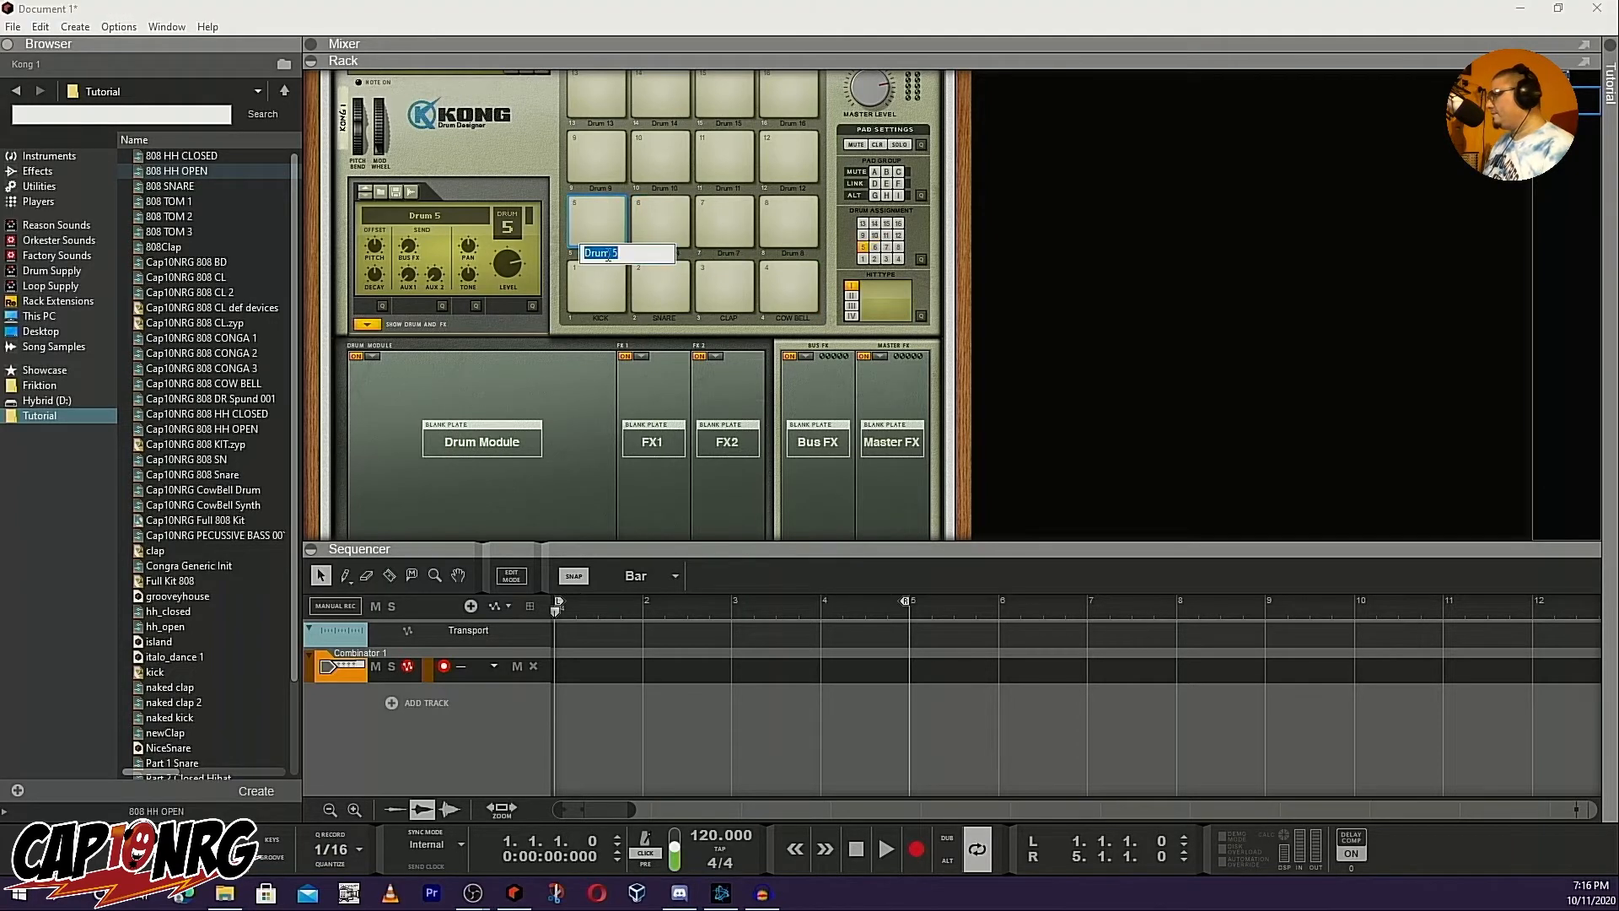
key("ctrl+v")
double_click(616, 253)
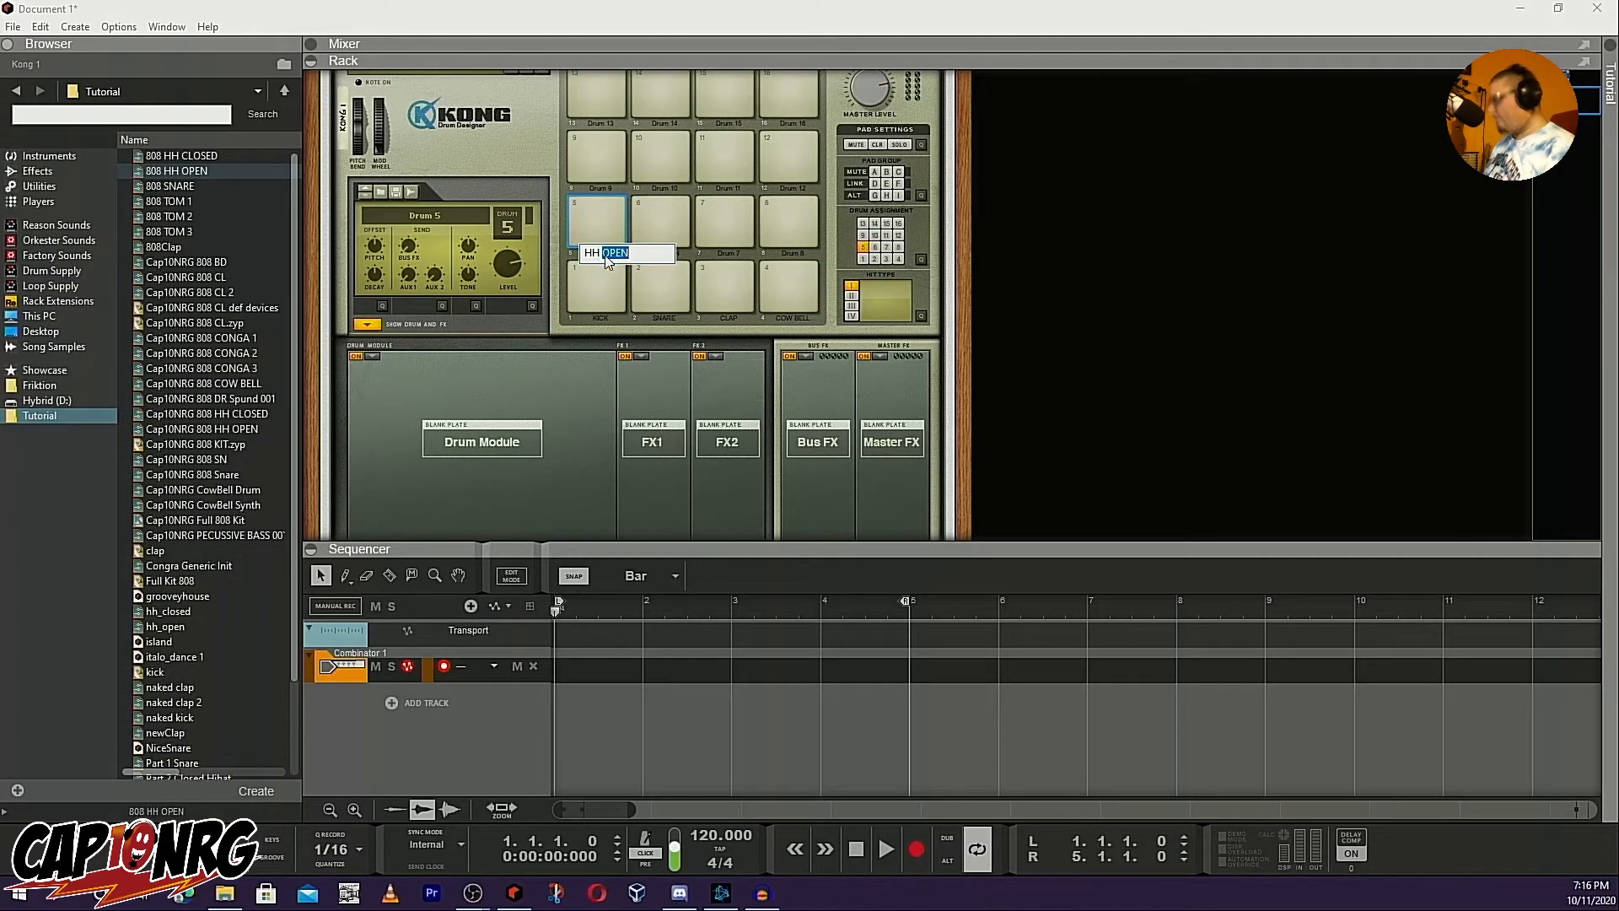
type("CLOSED")
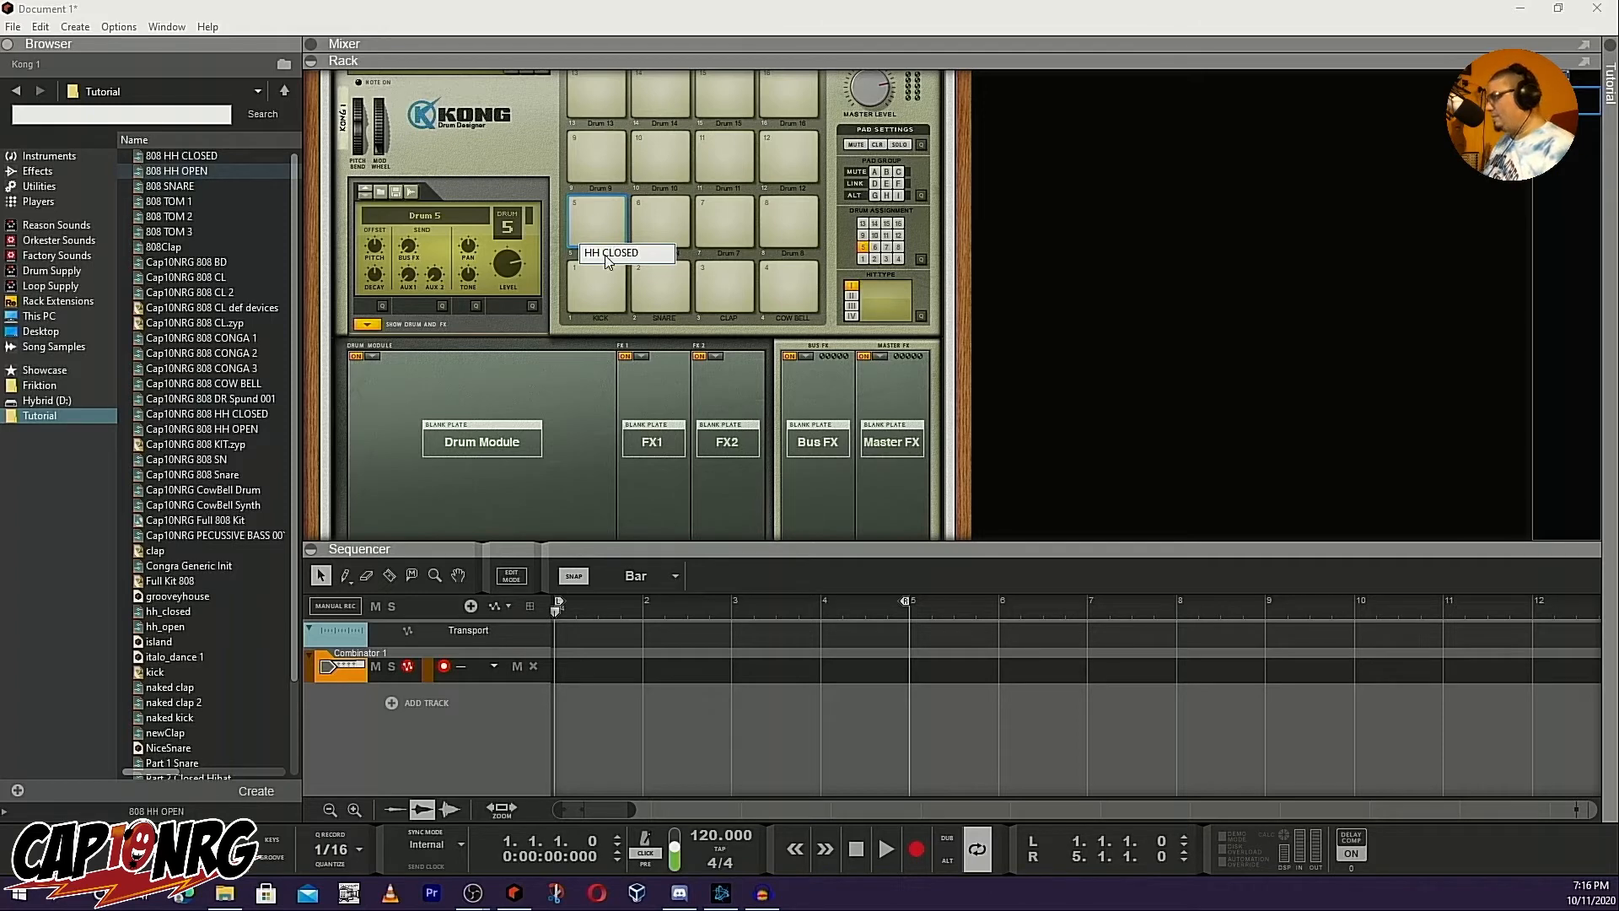
left_click(731, 257)
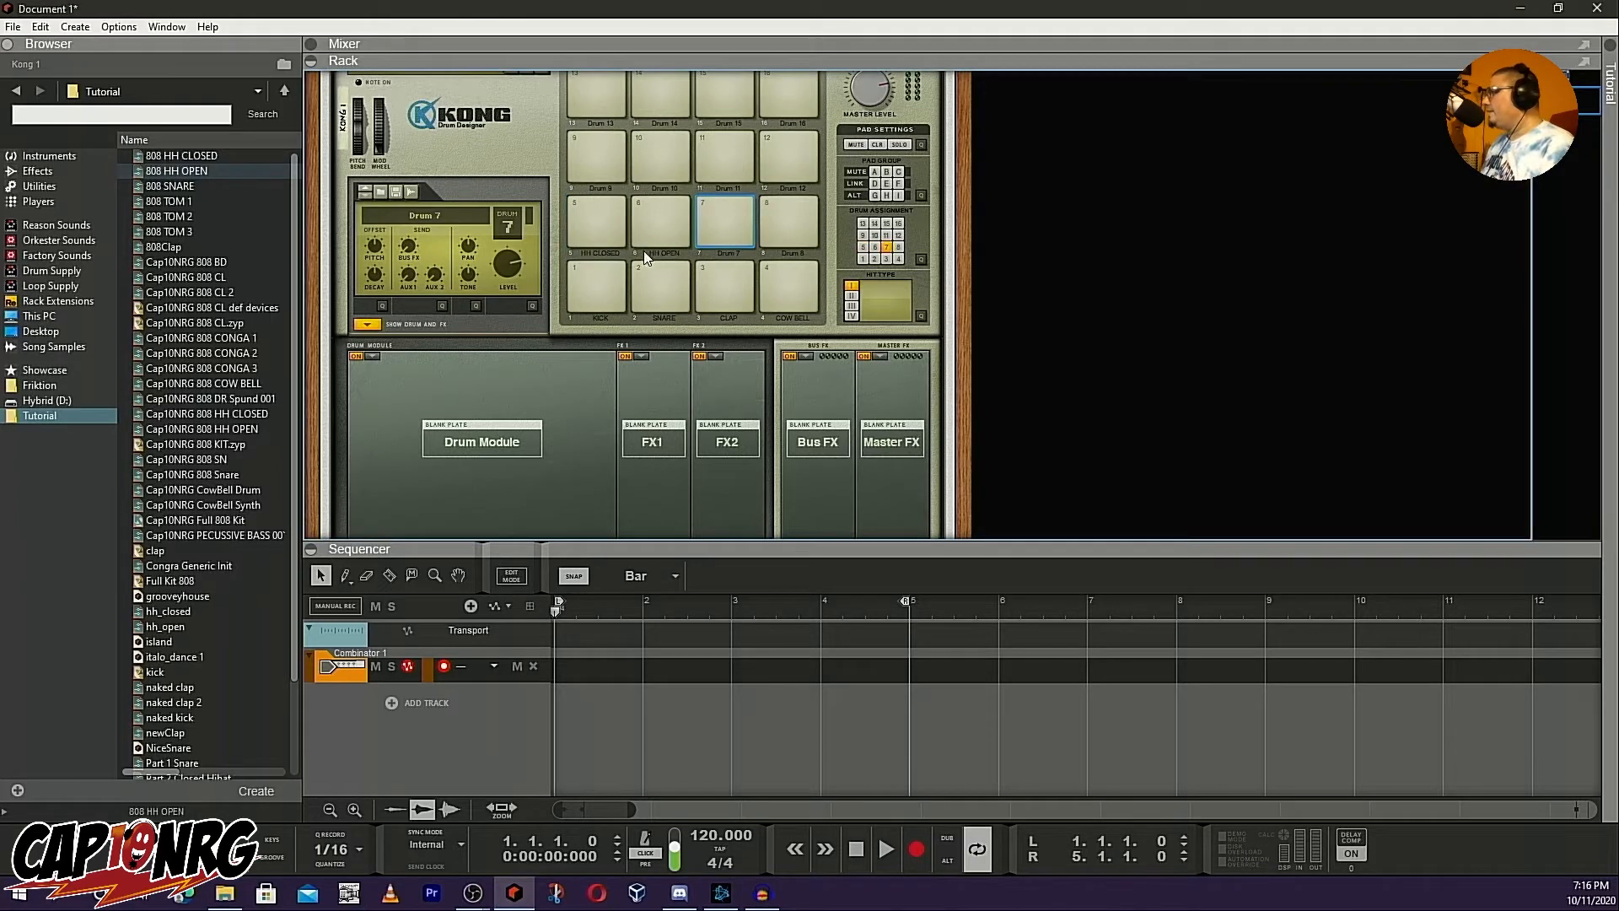
Enter a dash as the label of Kong's pad 7 and label pad 8 as - EMPTY -
double_click(722, 253)
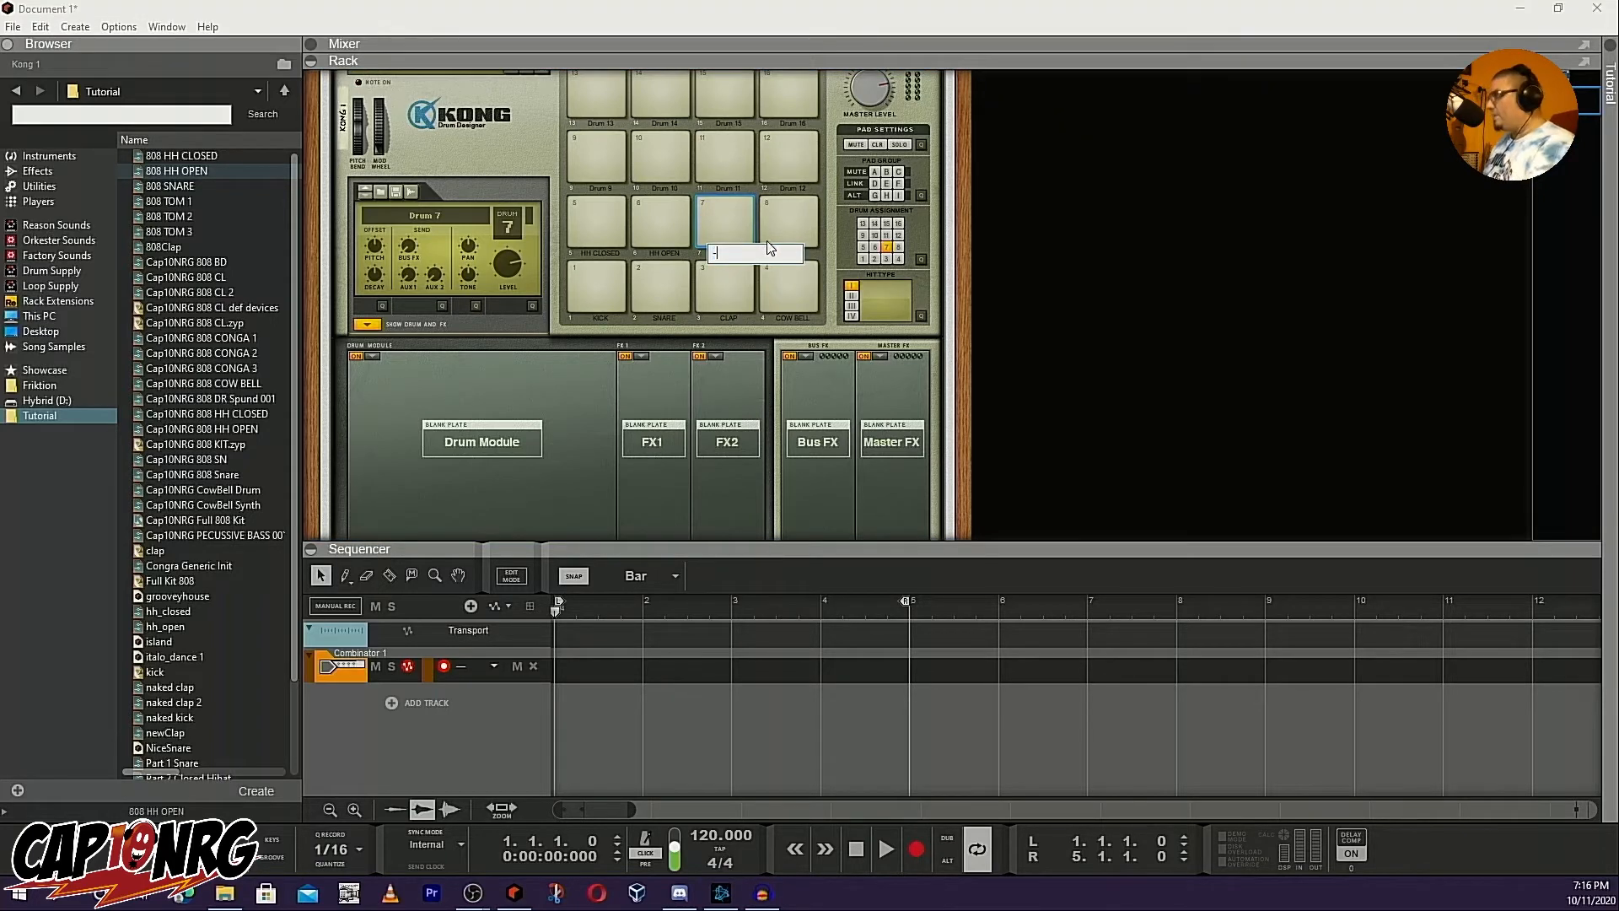
left_click(809, 233)
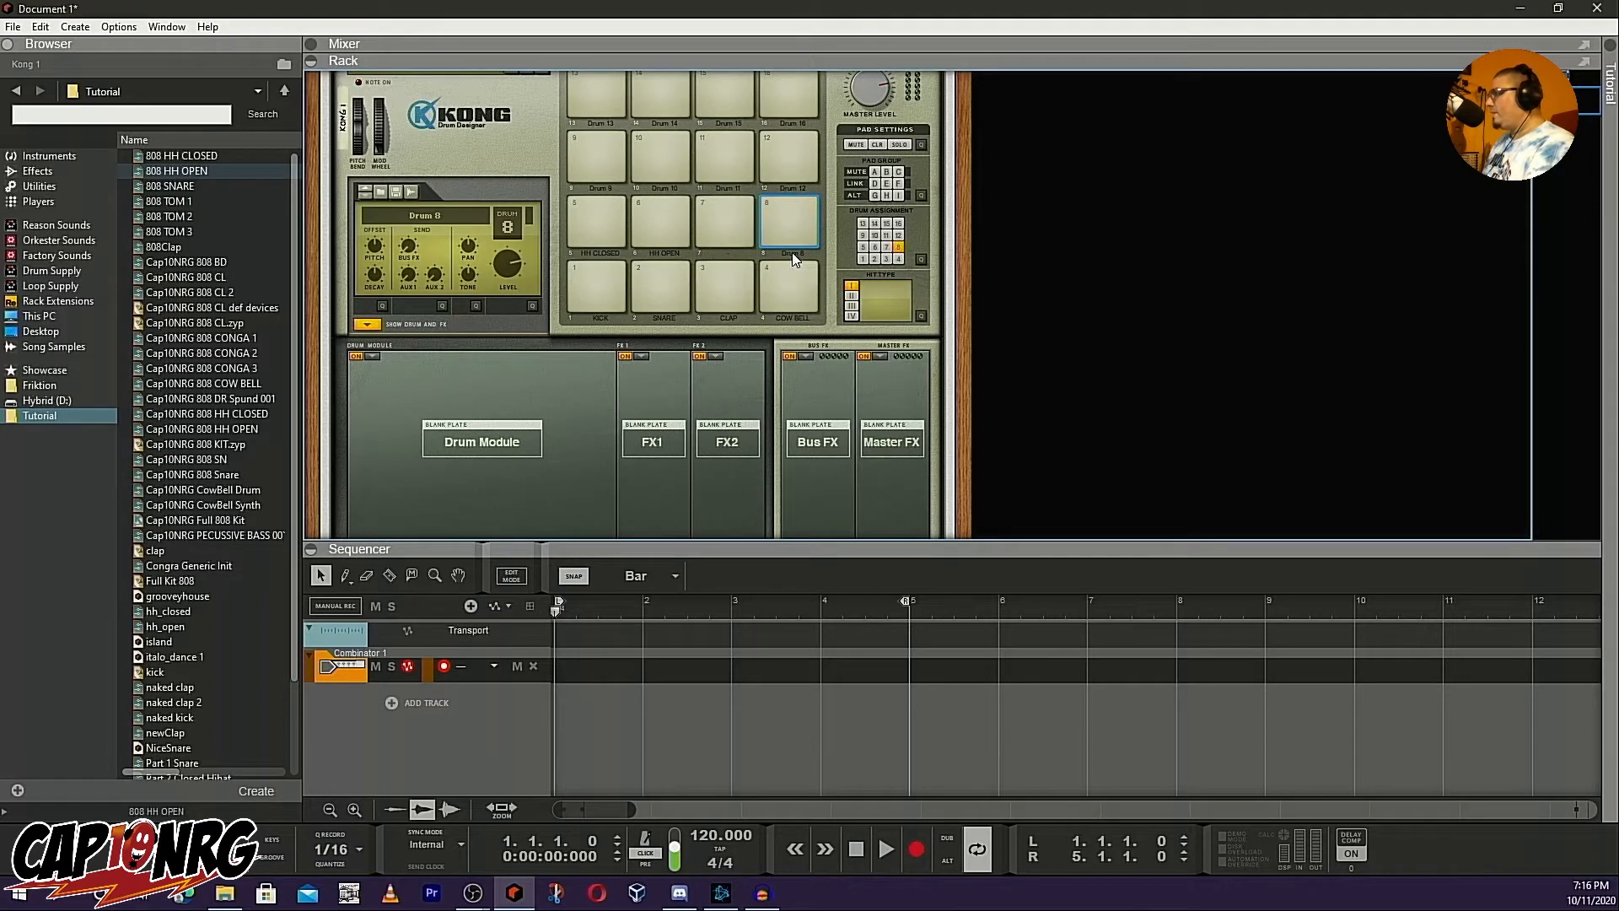
double_click(793, 254)
double_click(815, 248)
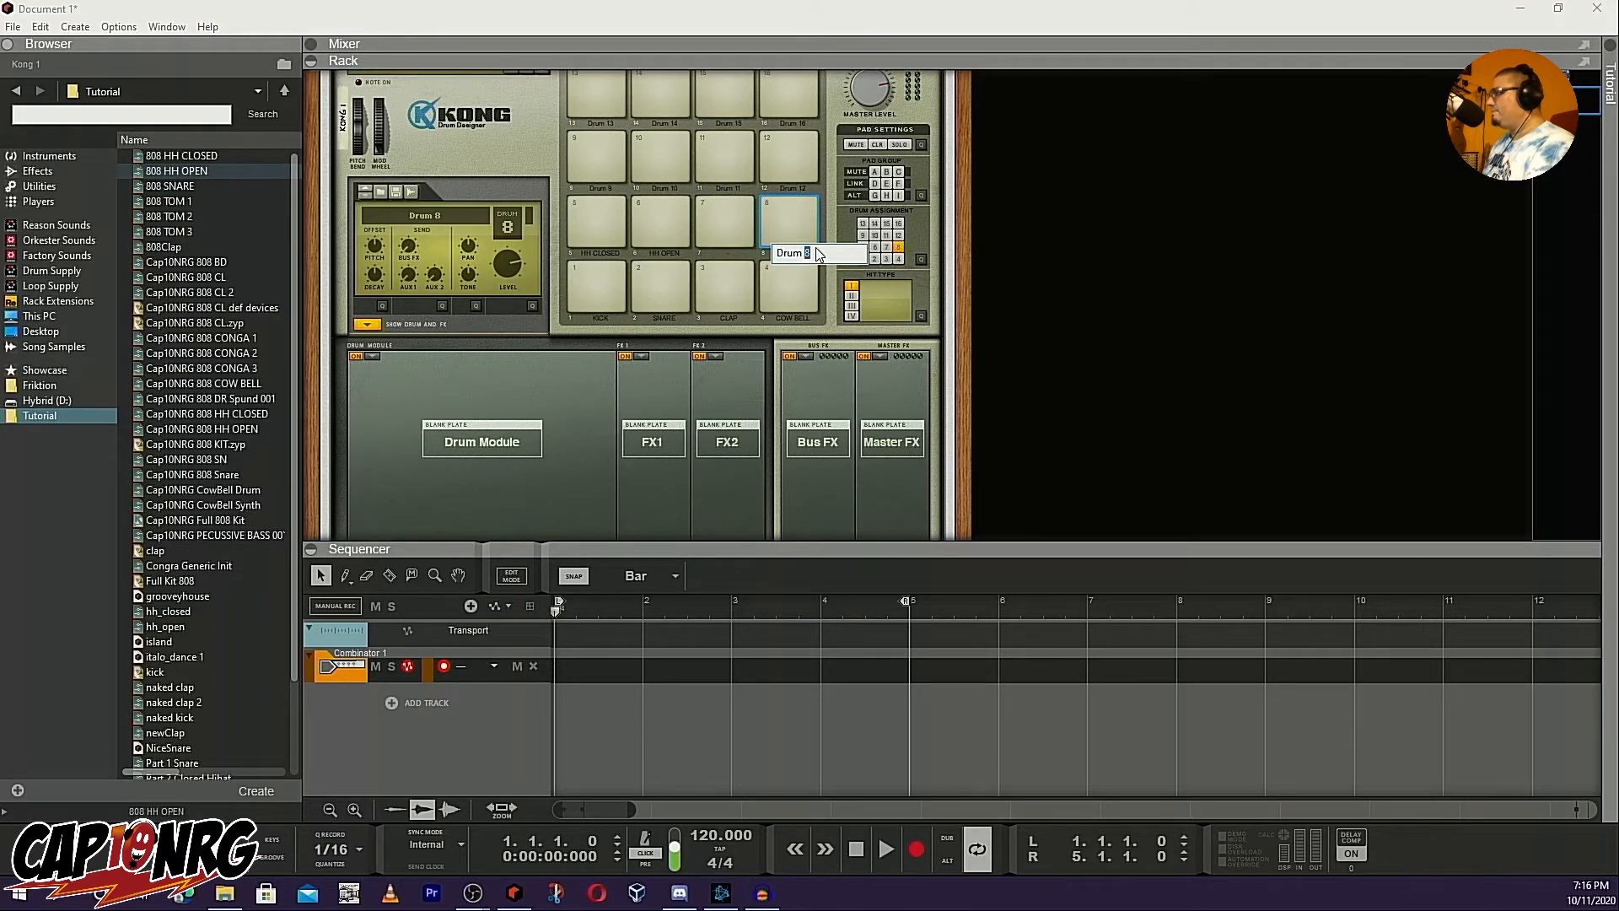
left_click_drag(821, 250, 732, 243)
type("-")
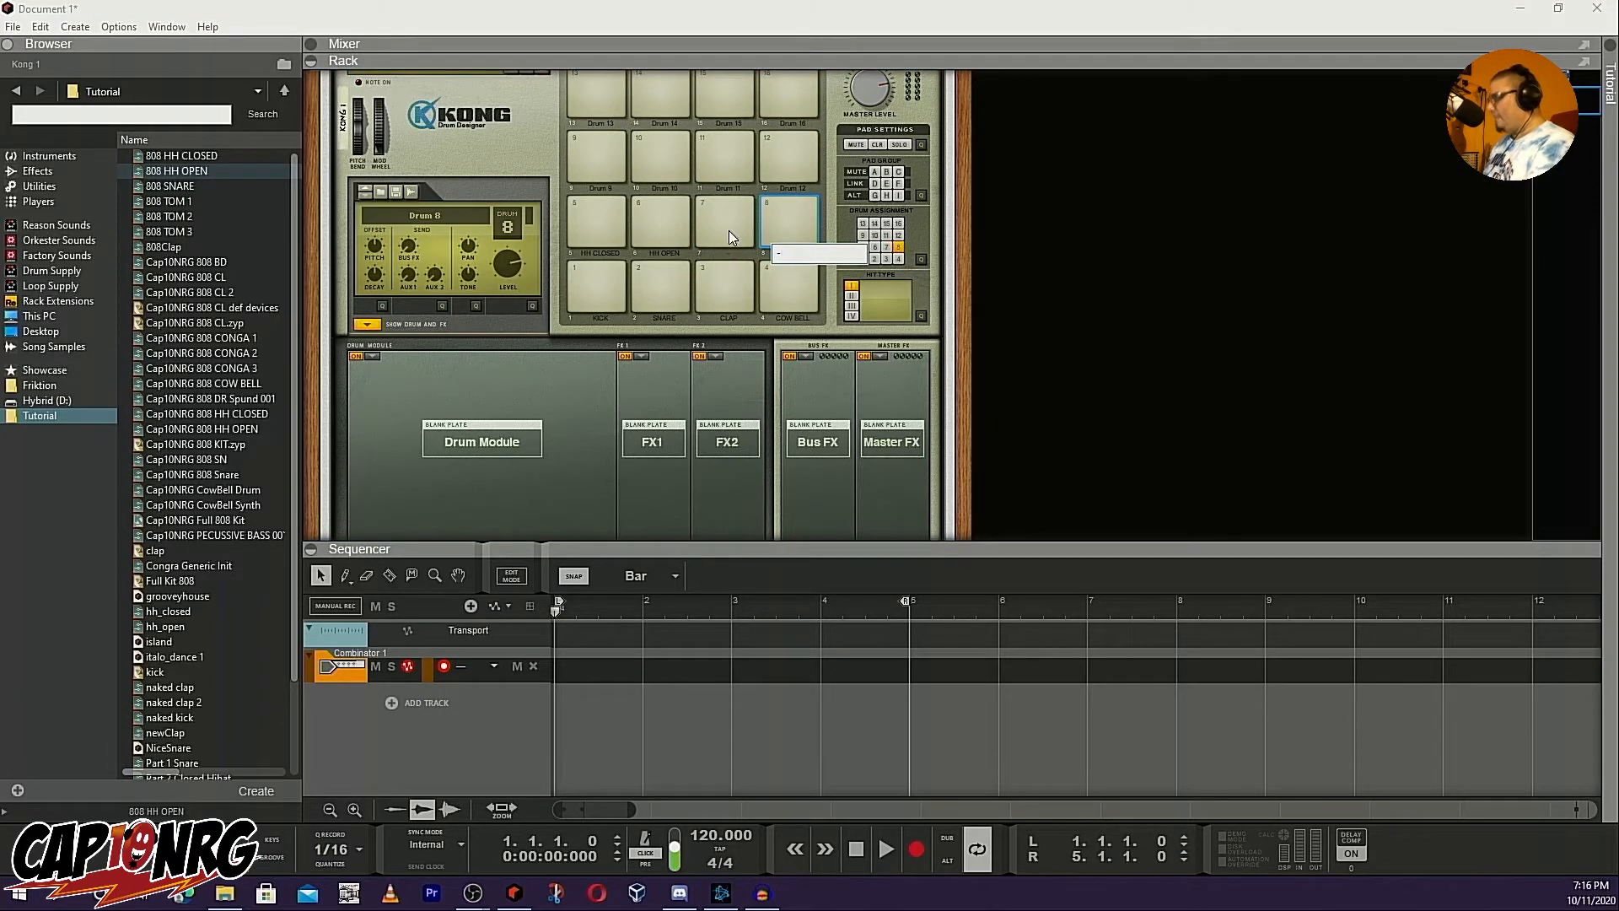
type(" EMPTY -")
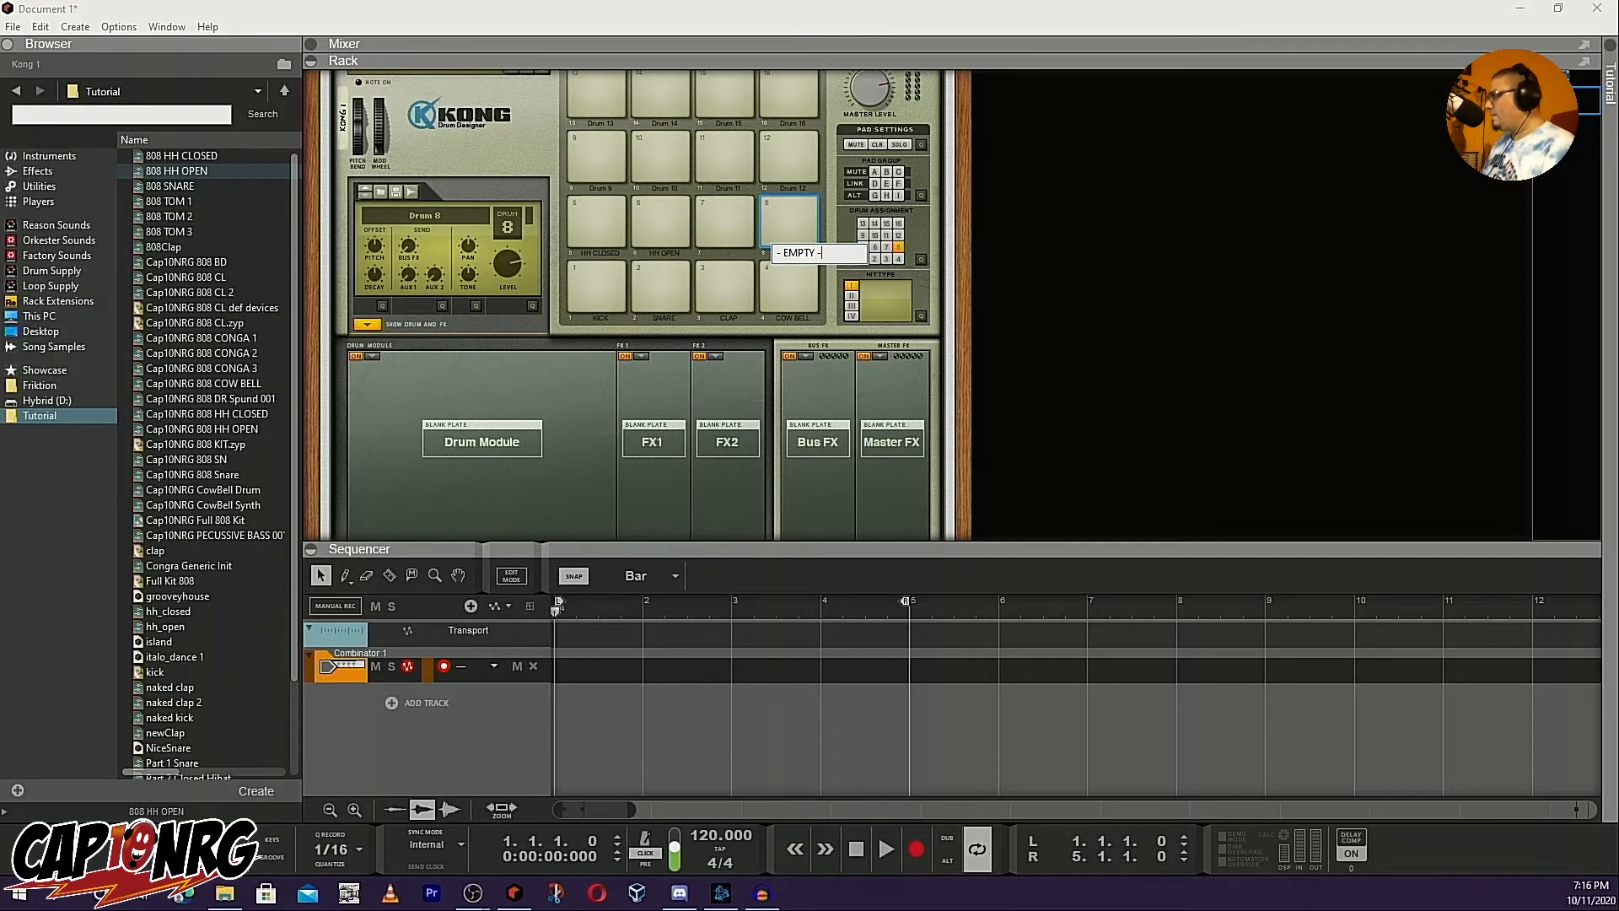
key("Return")
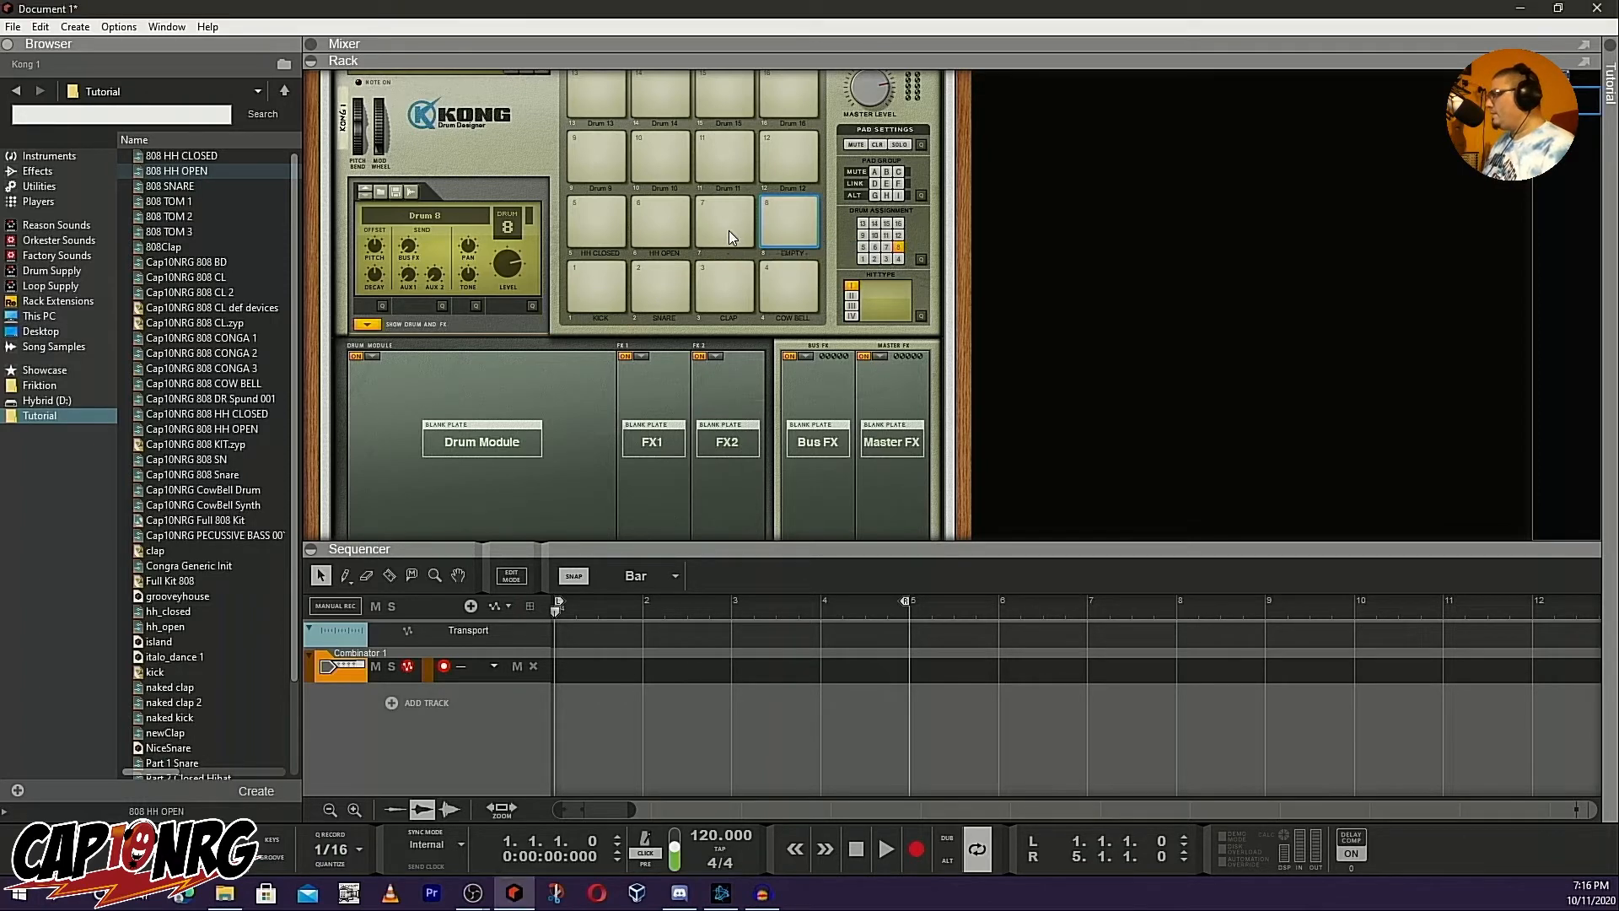
Copy pad 8's label and give Kong's pads 7, 12 and 16 the same label, - EMPTY -
double_click(792, 252)
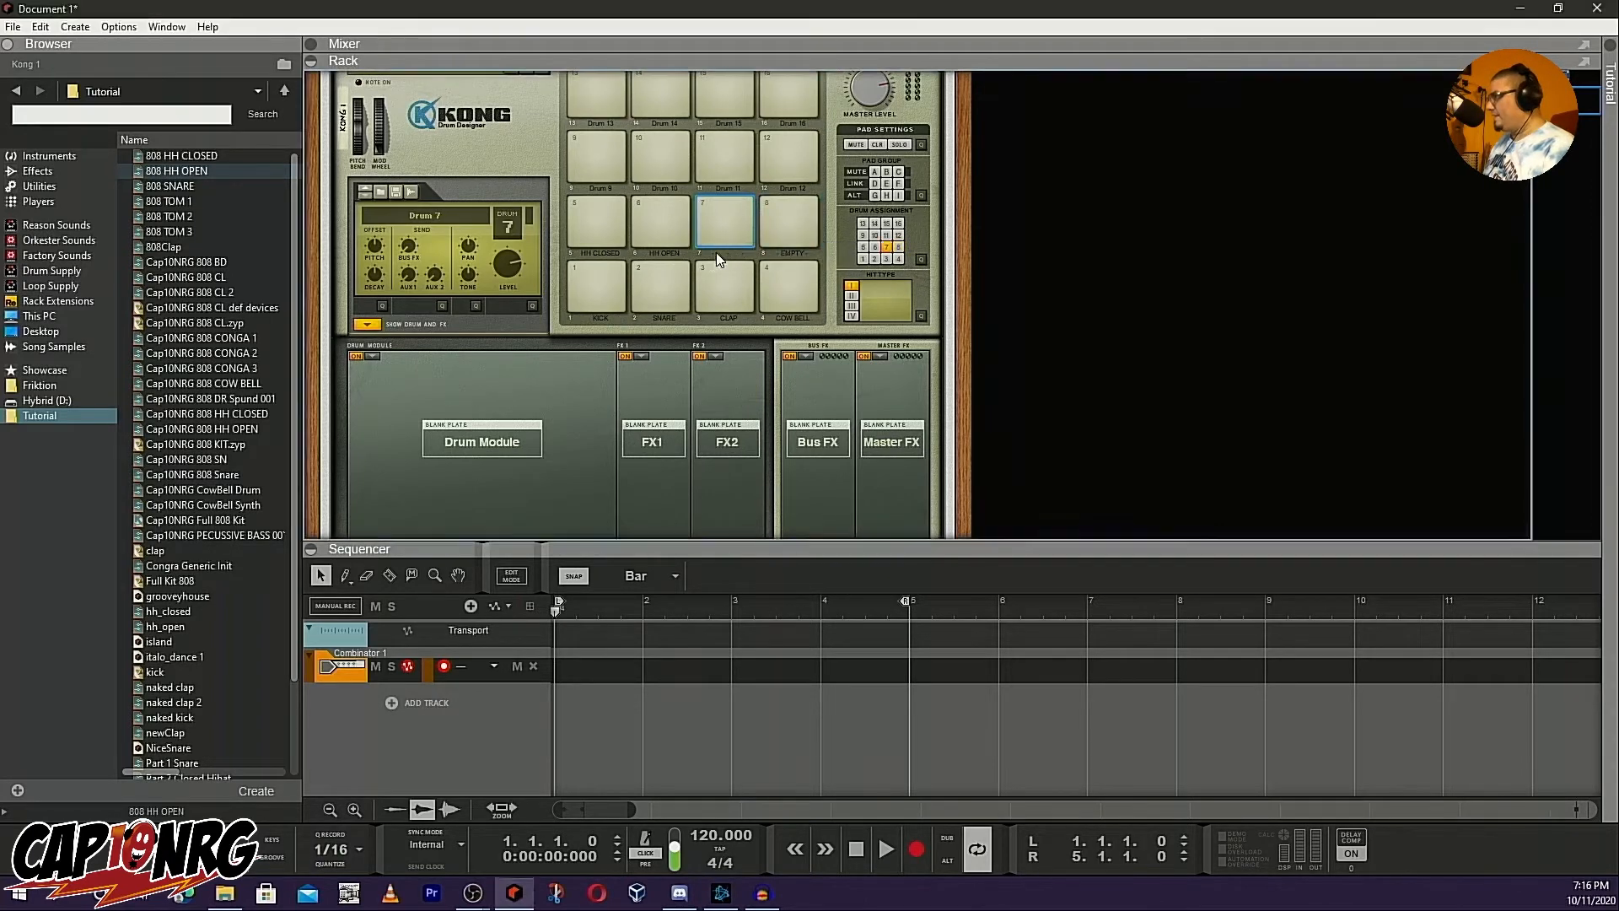
double_click(716, 251)
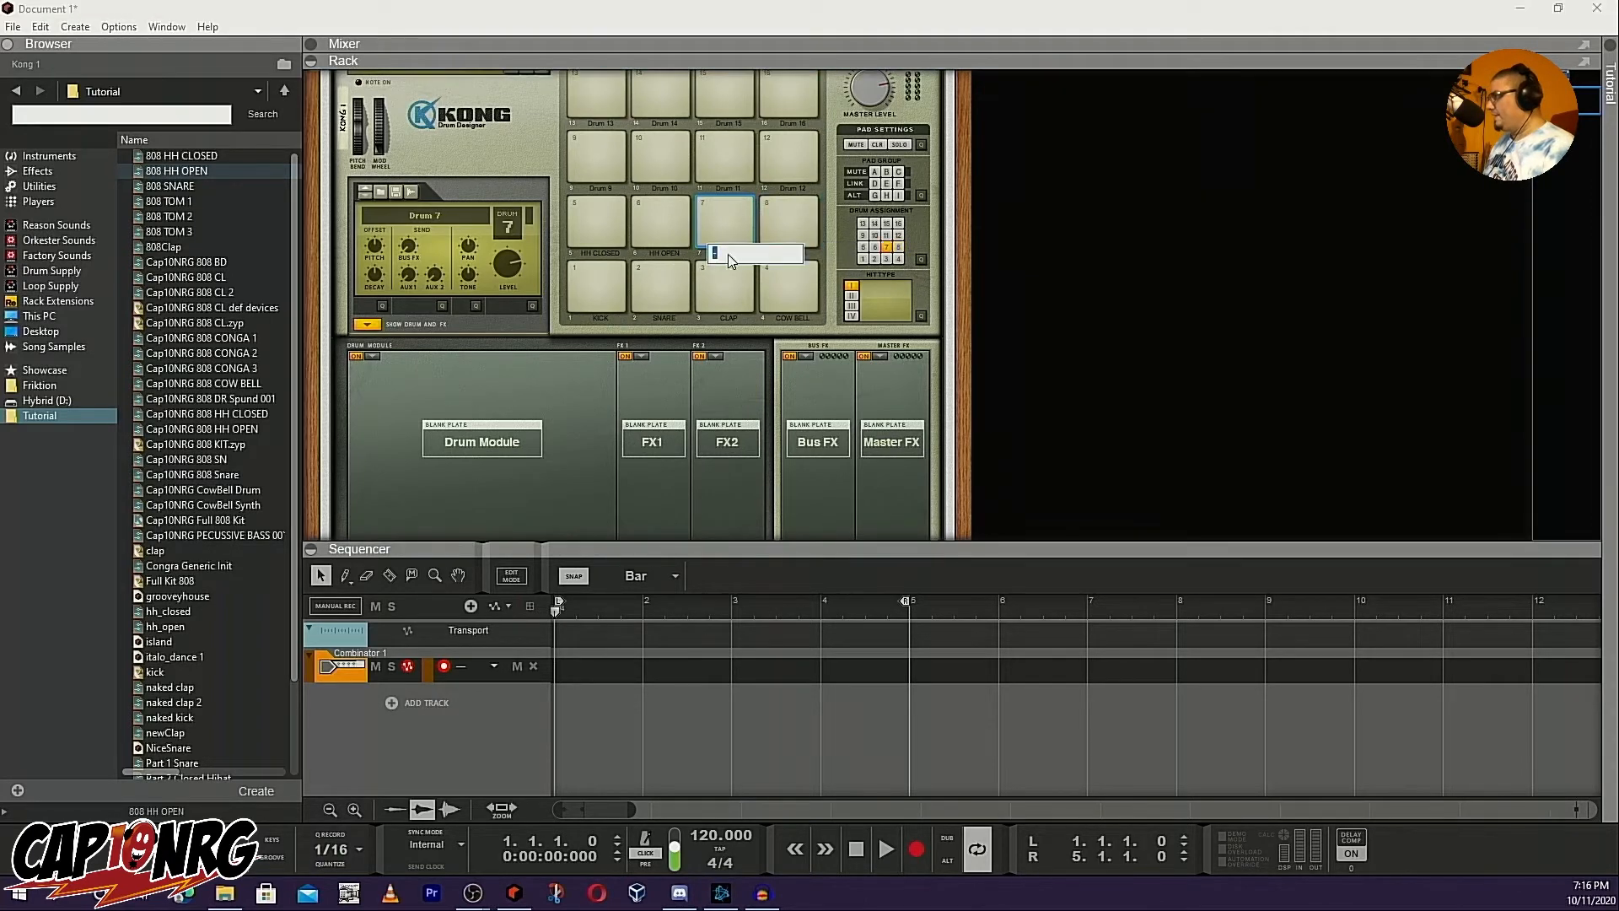
double_click(798, 189)
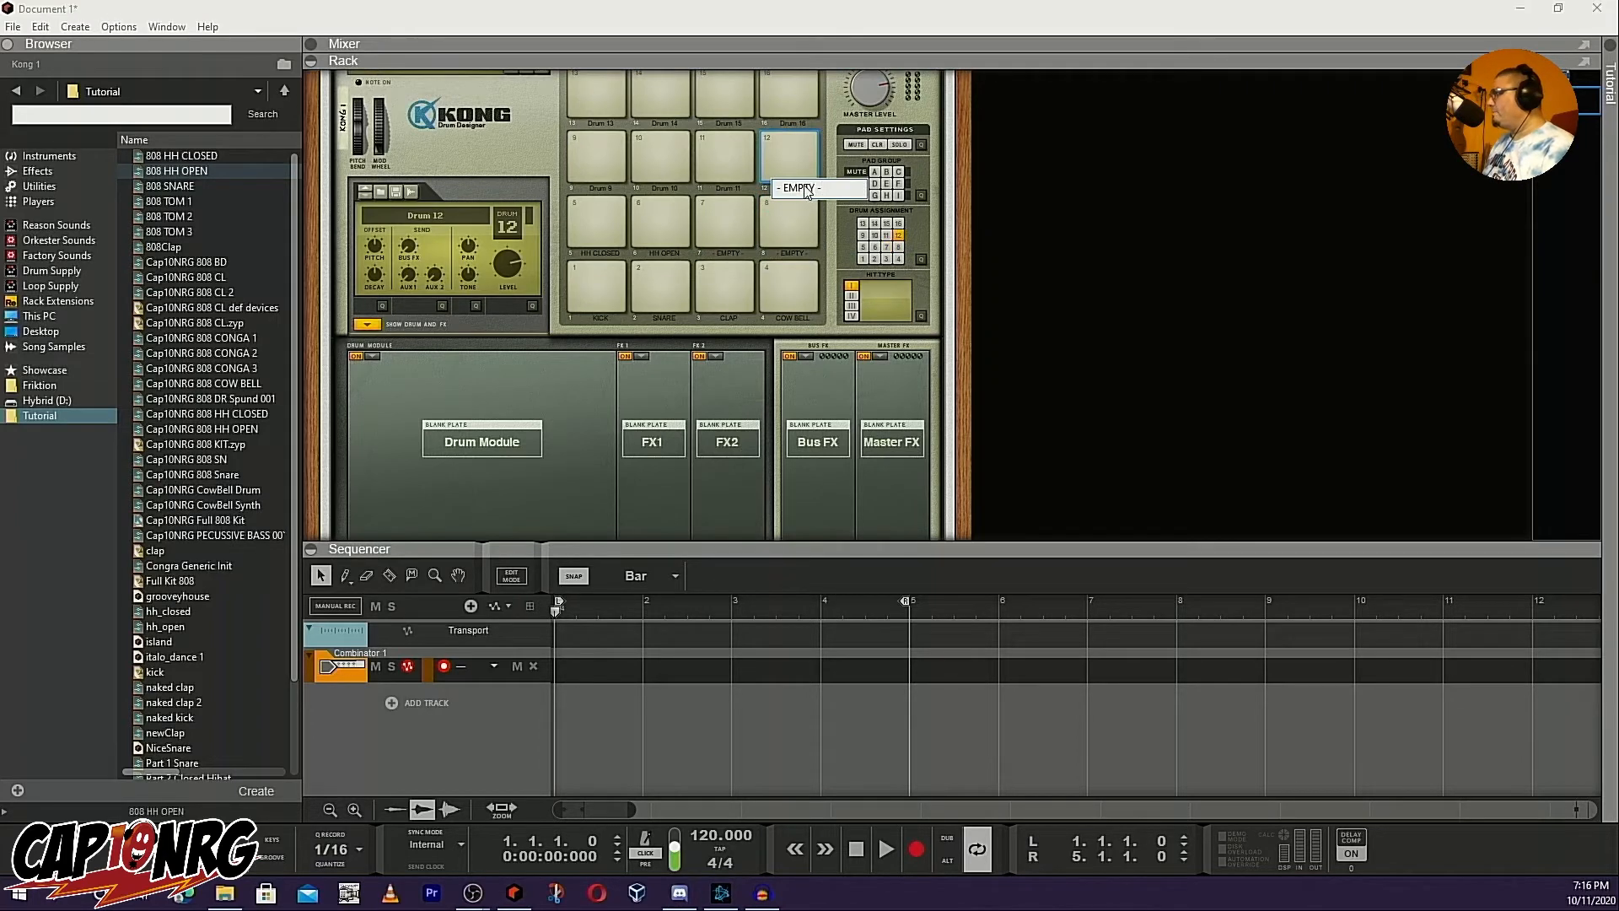
double_click(804, 125)
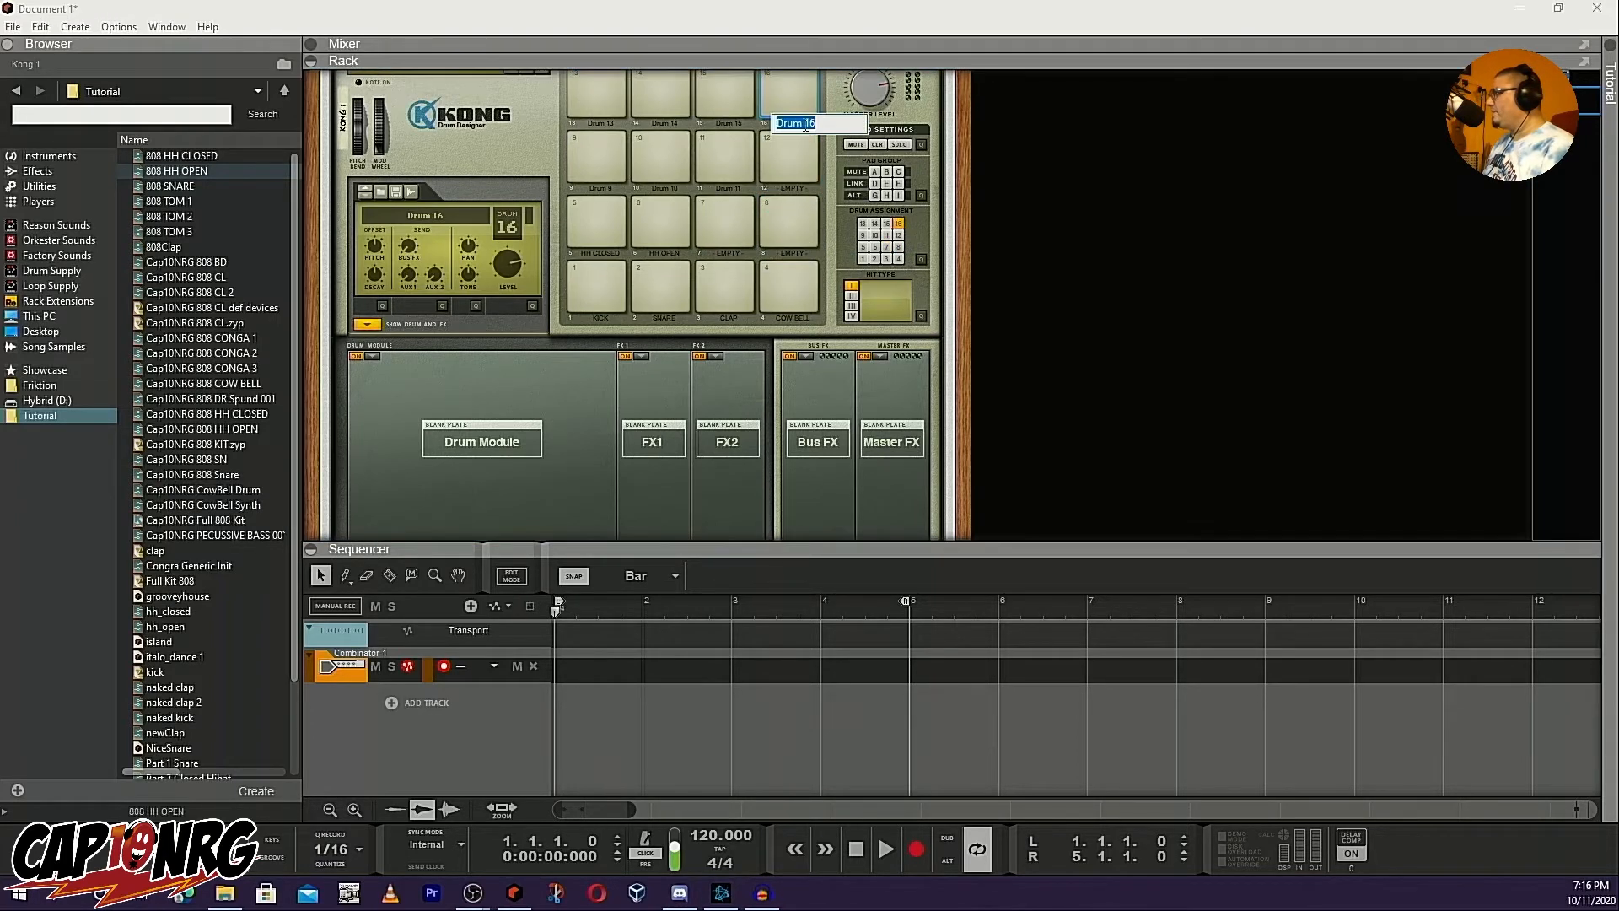
left_click(721, 170)
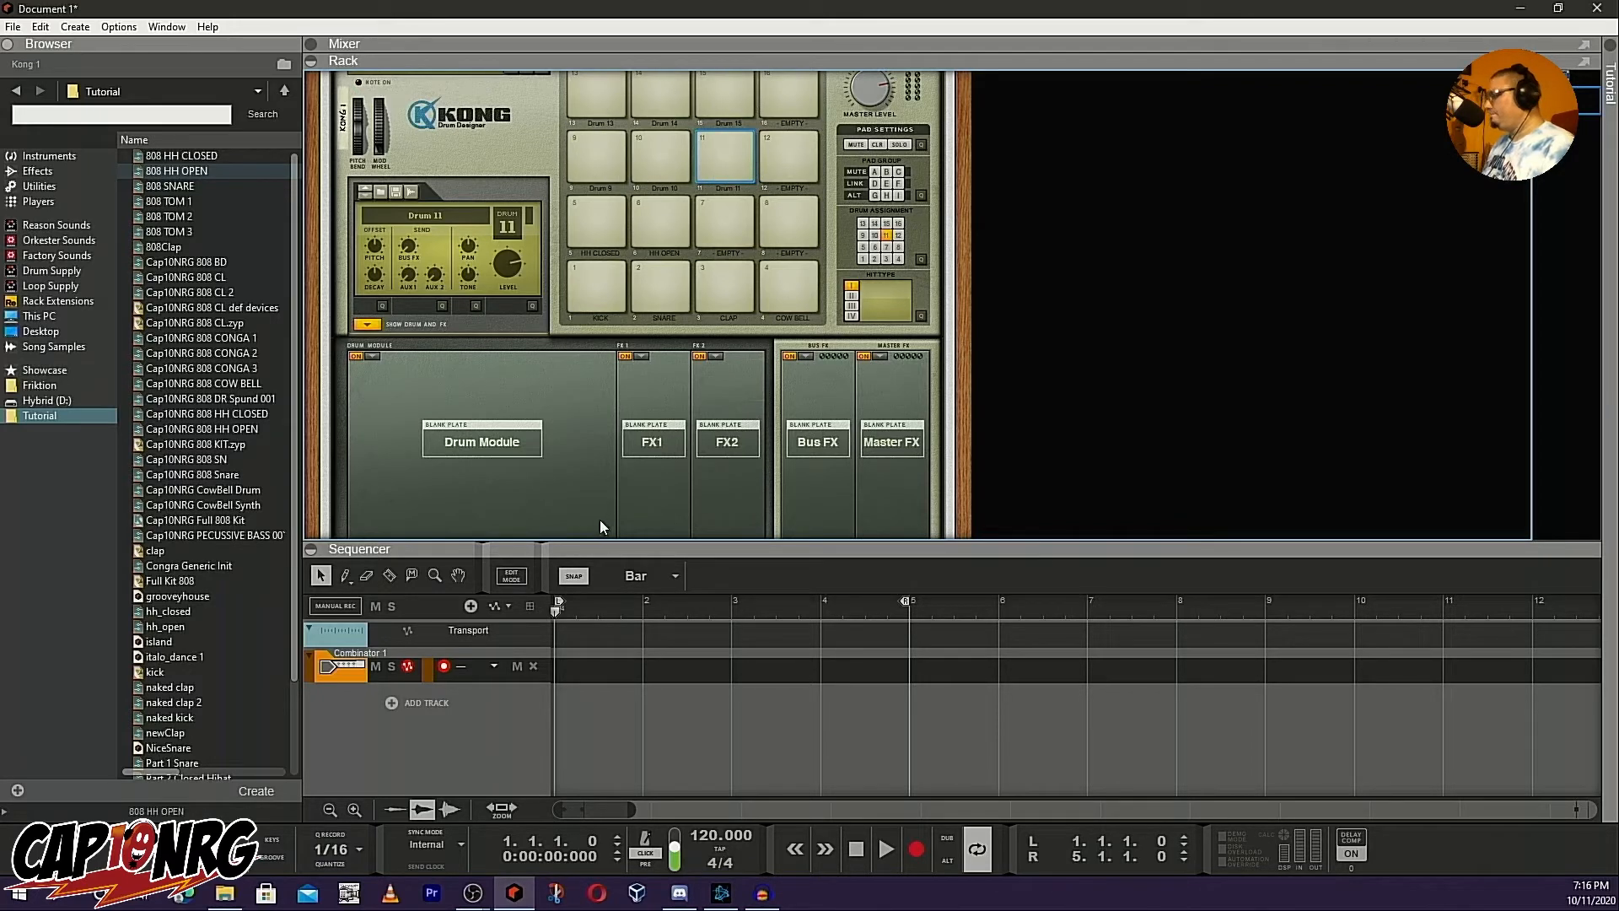
Add Subtractors from the patches 808 TOM 1, 808 TOM 2 and 808 TOM 3 below HH OPEN, folding each one
scroll(579, 509, "down", 10)
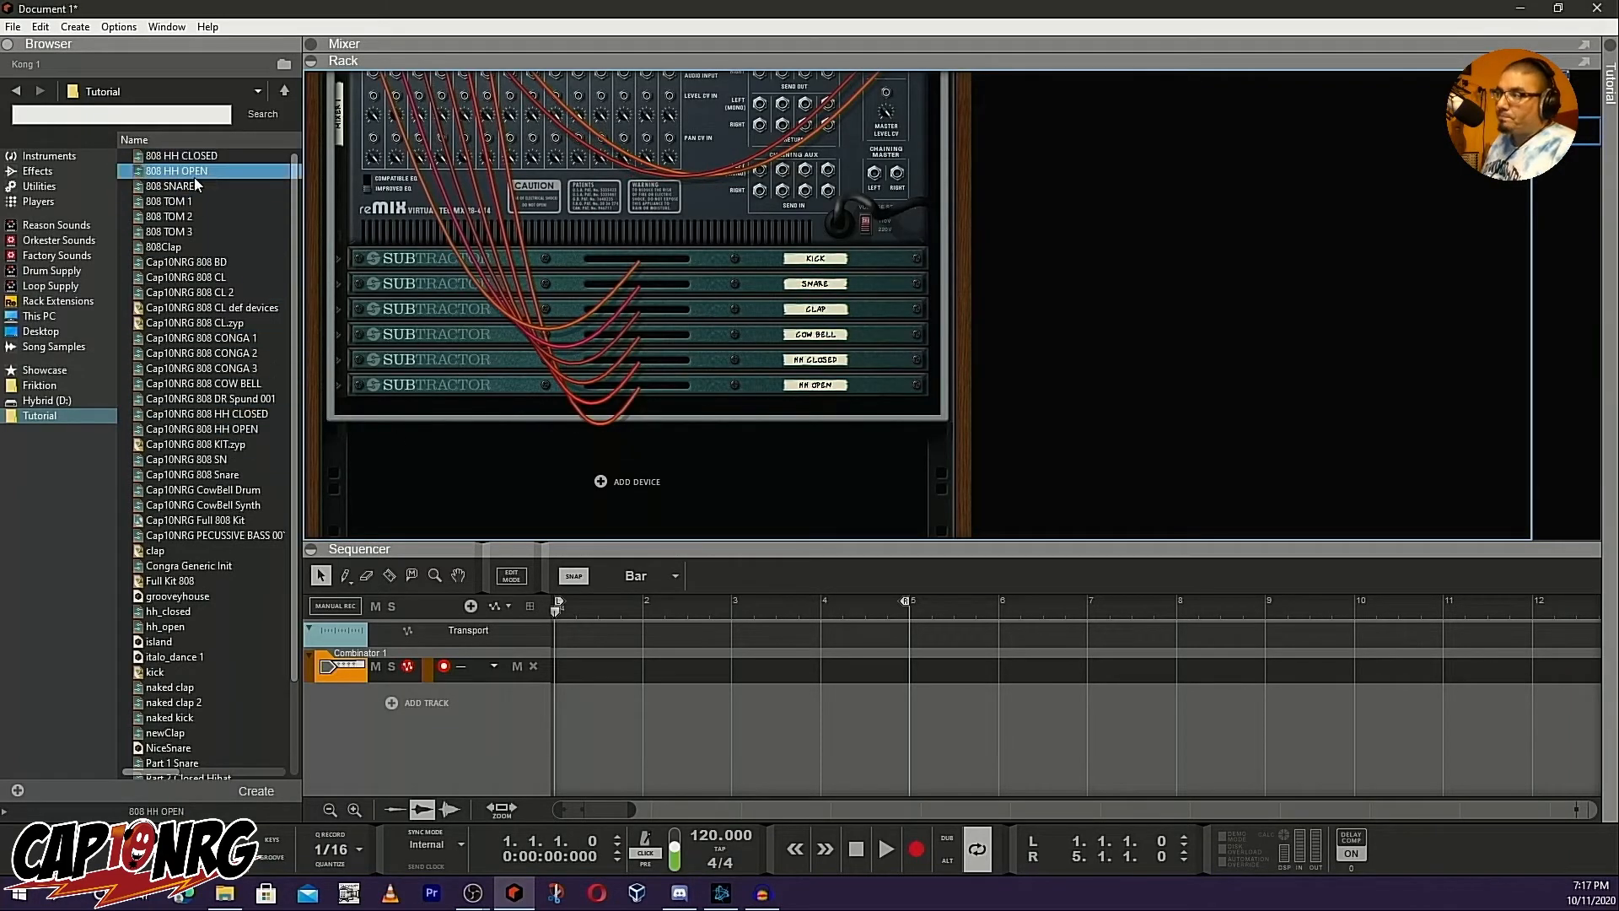
left_click_drag(174, 207, 540, 409)
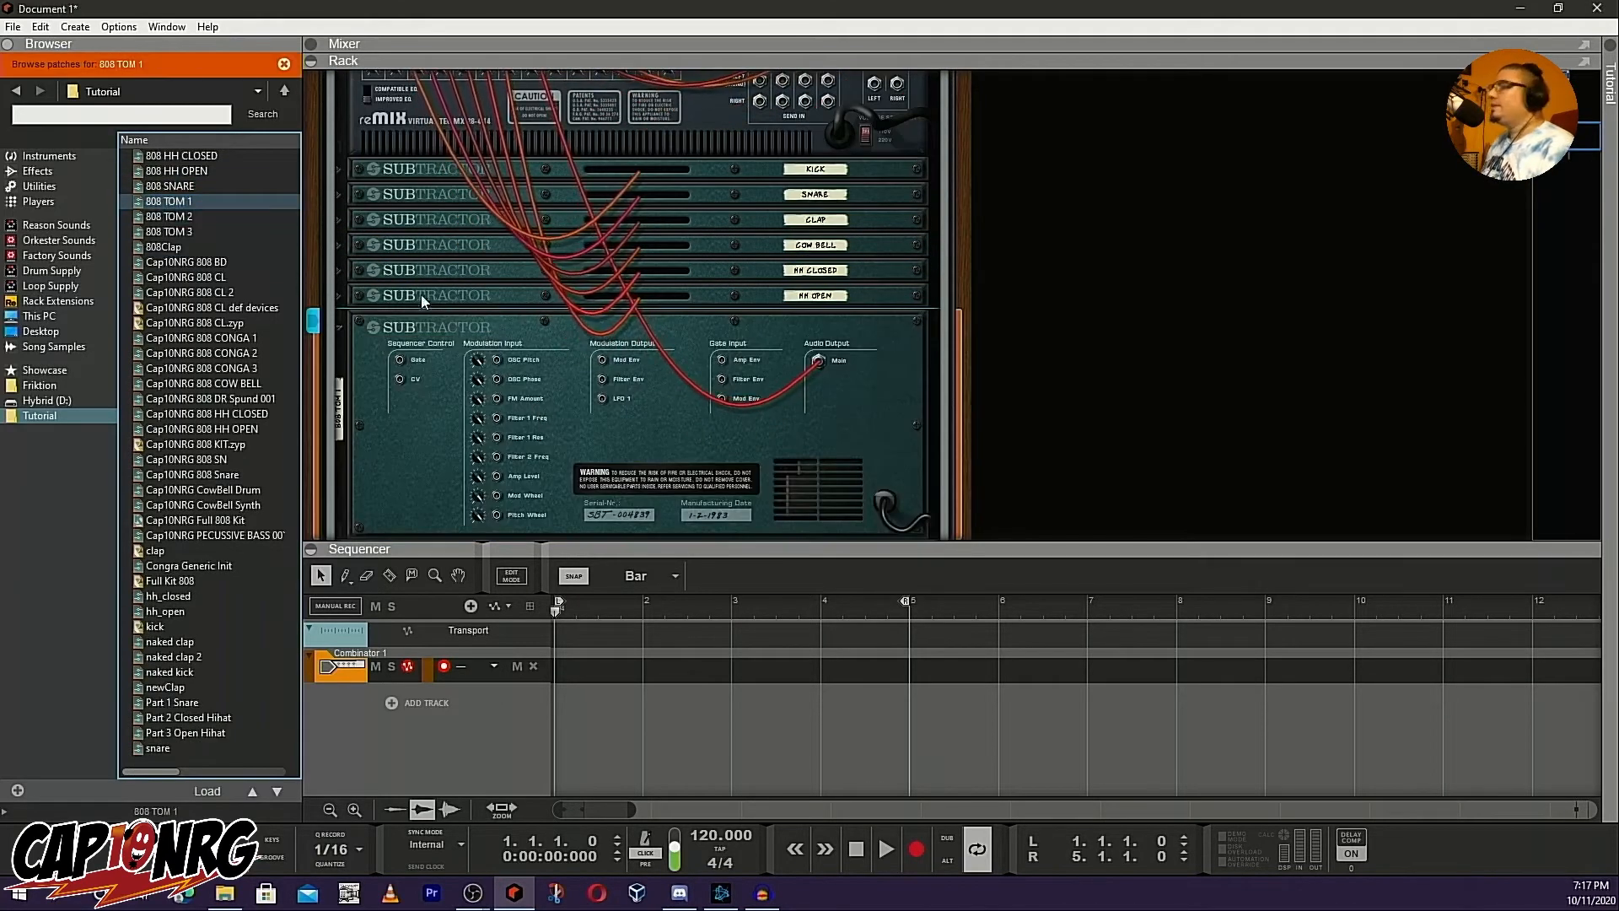
left_click(338, 325)
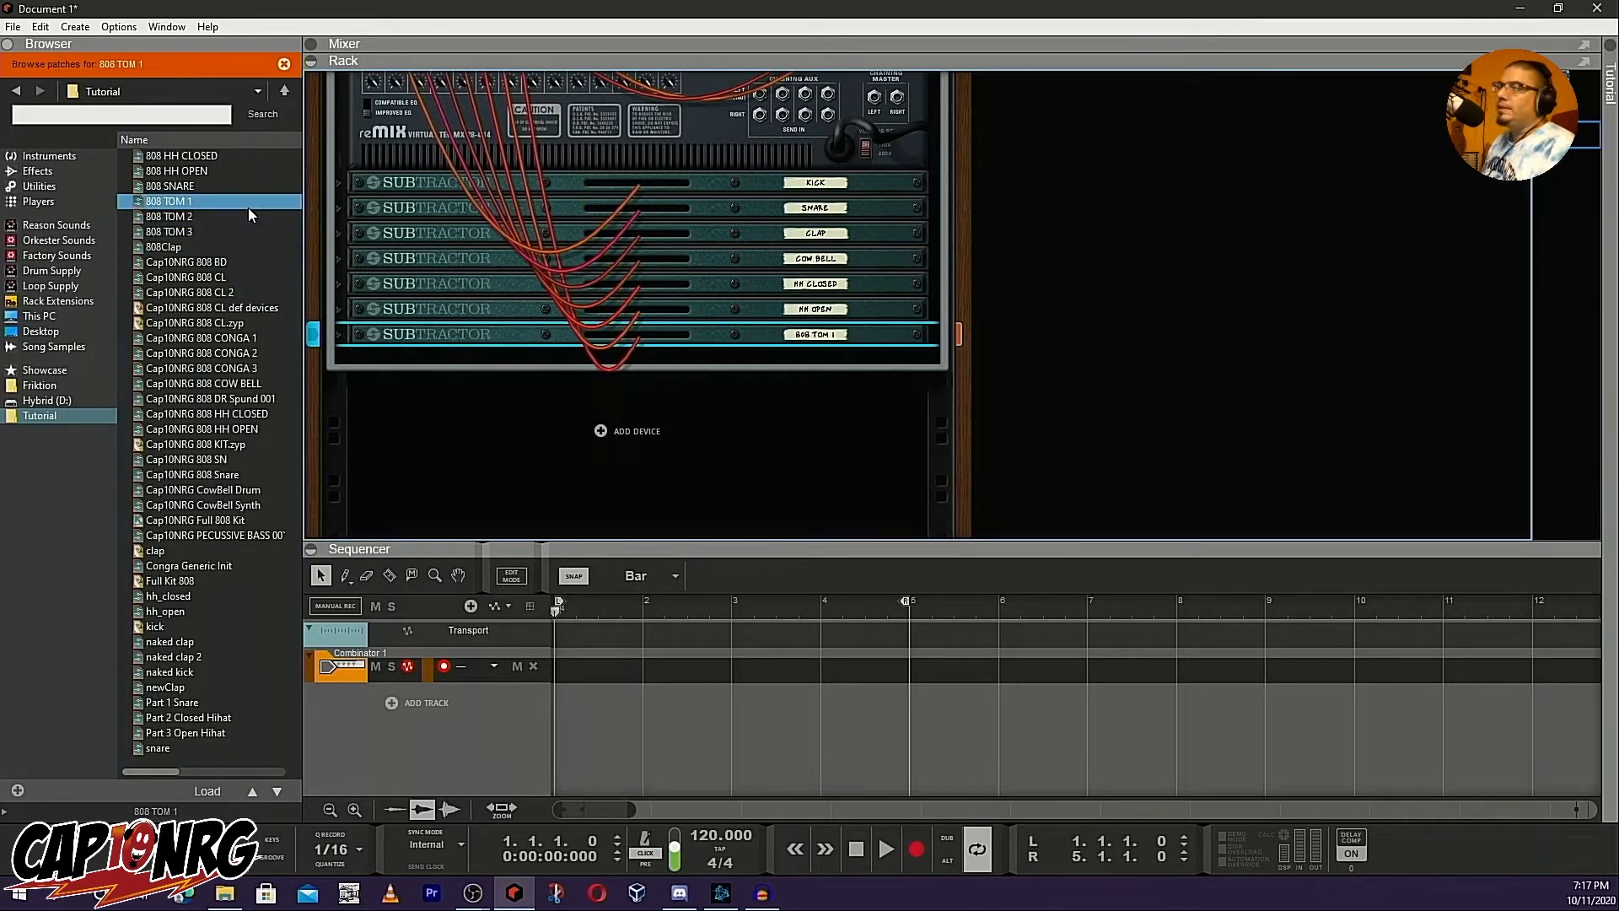
left_click_drag(227, 216, 514, 356)
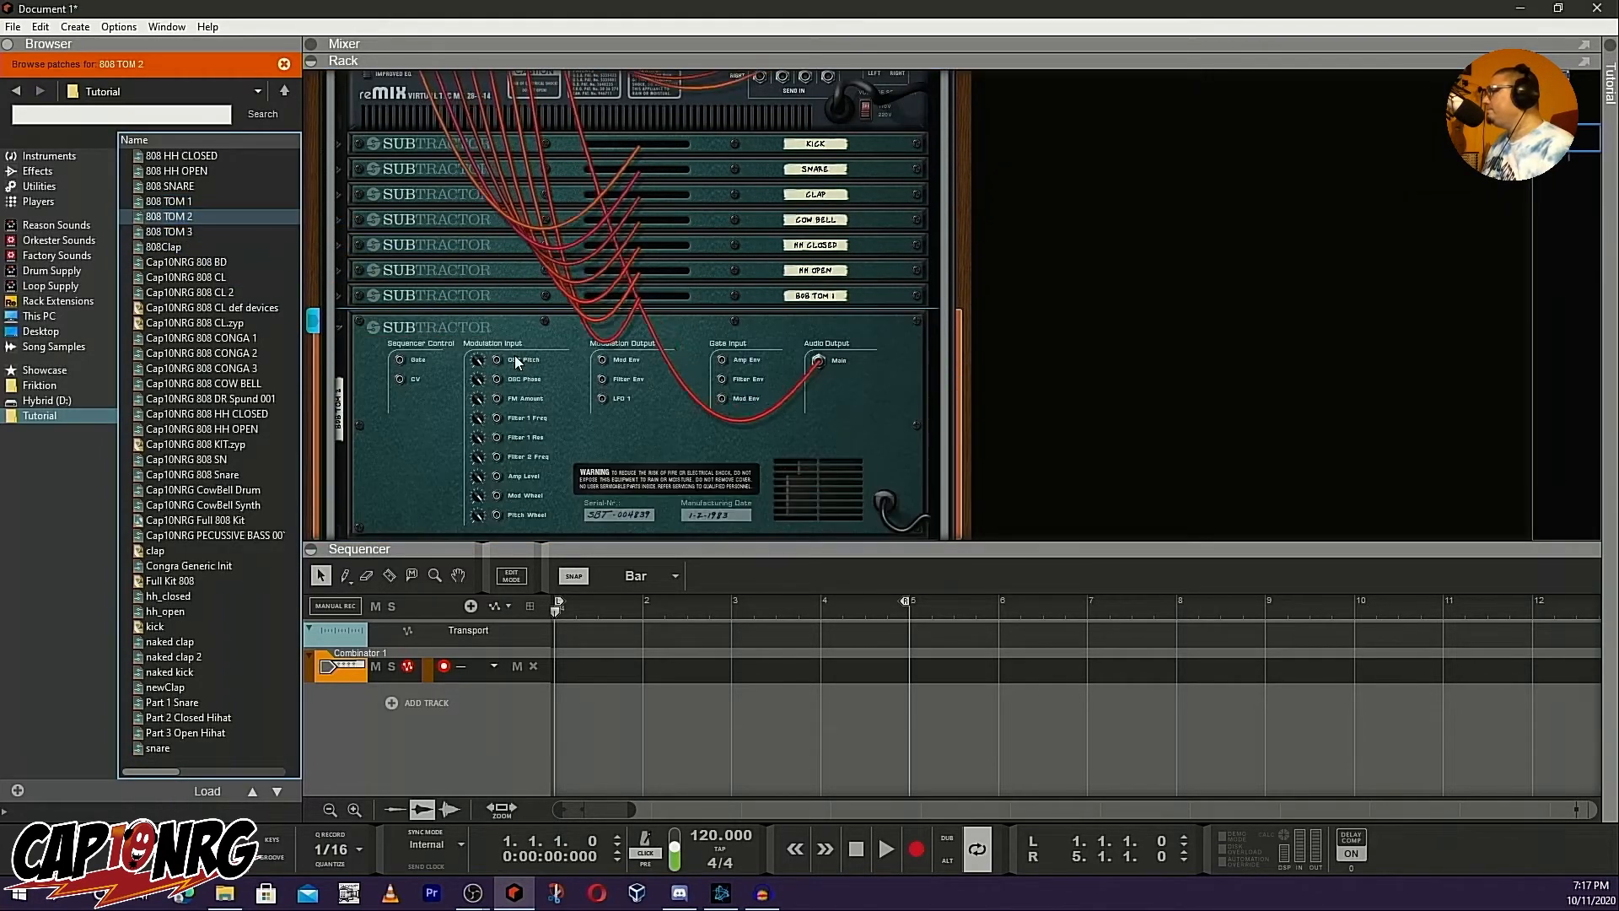
left_click(339, 326)
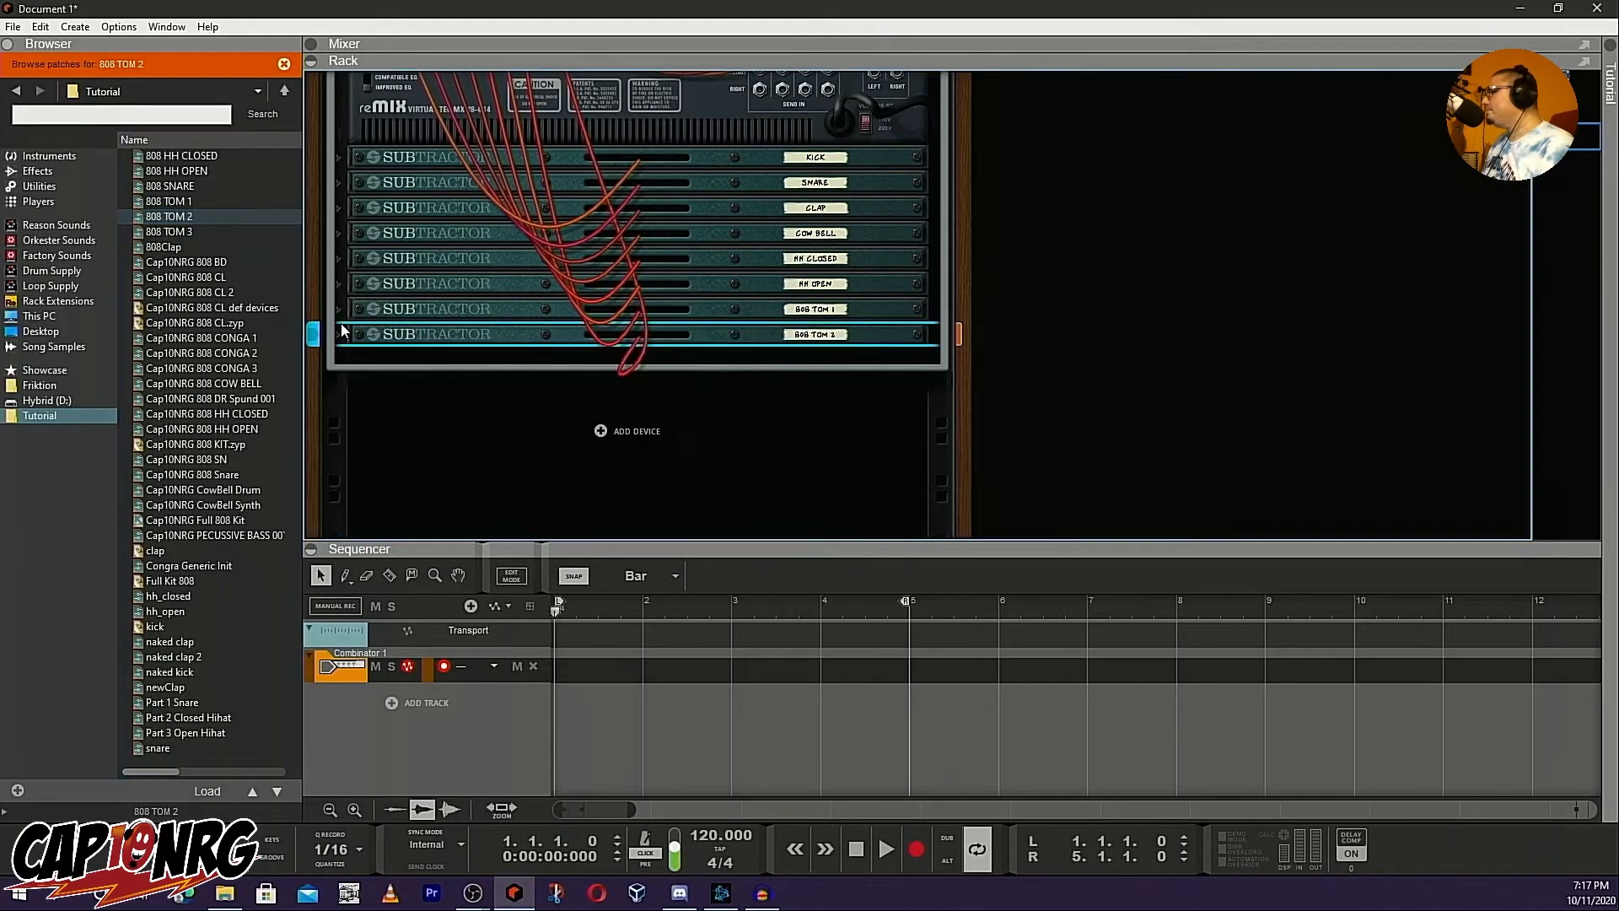
left_click(185, 233)
left_click_drag(186, 234, 462, 349)
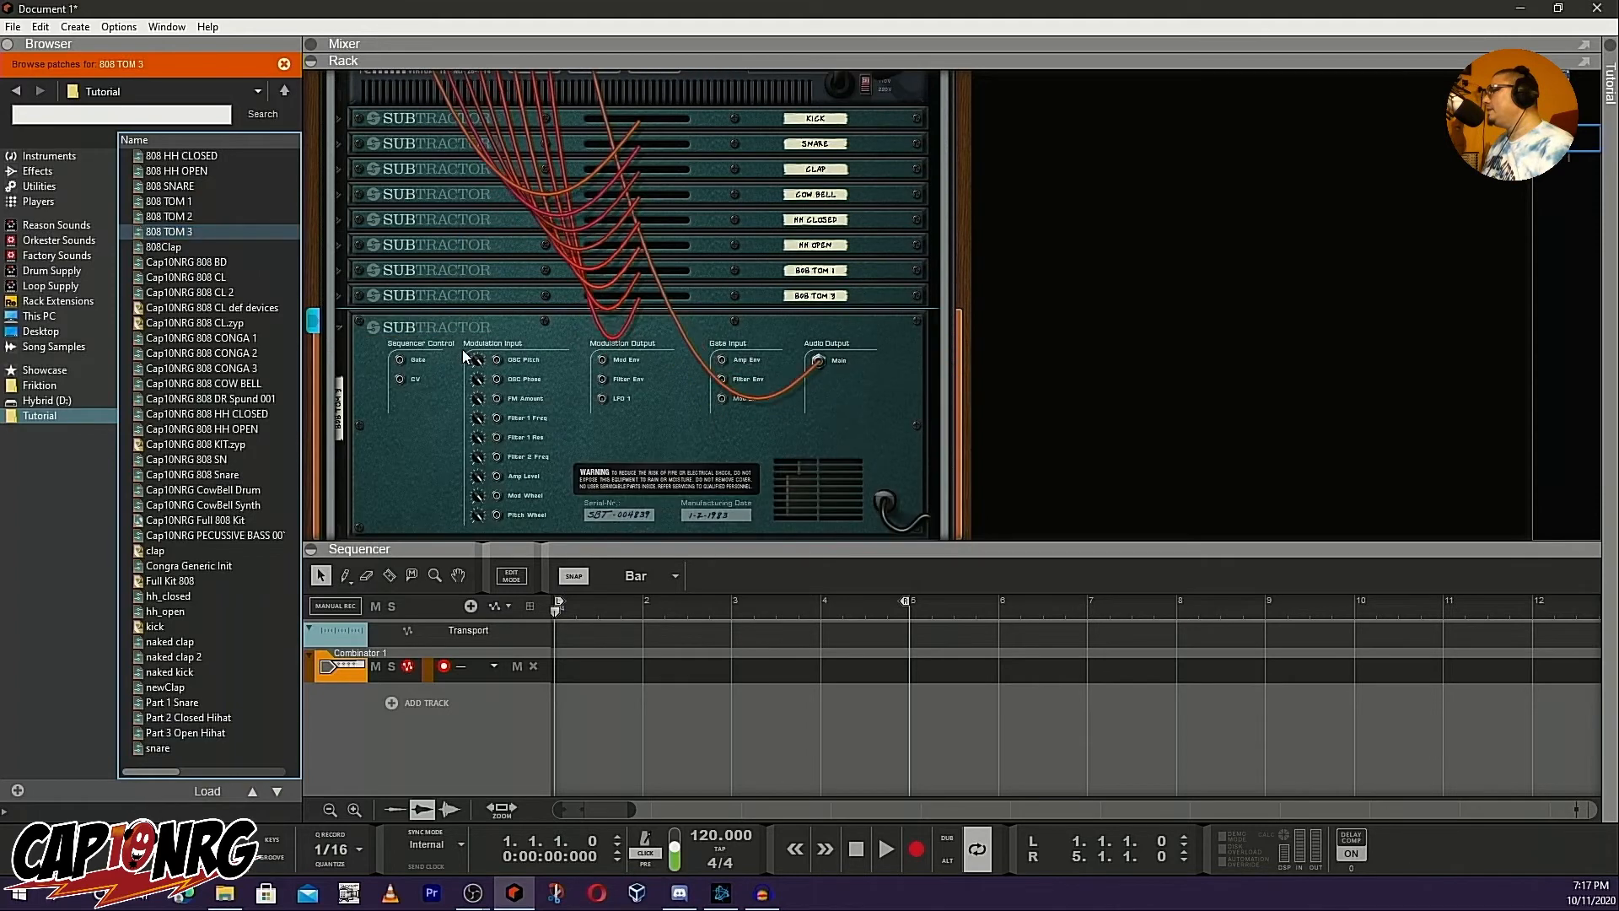
left_click(337, 324)
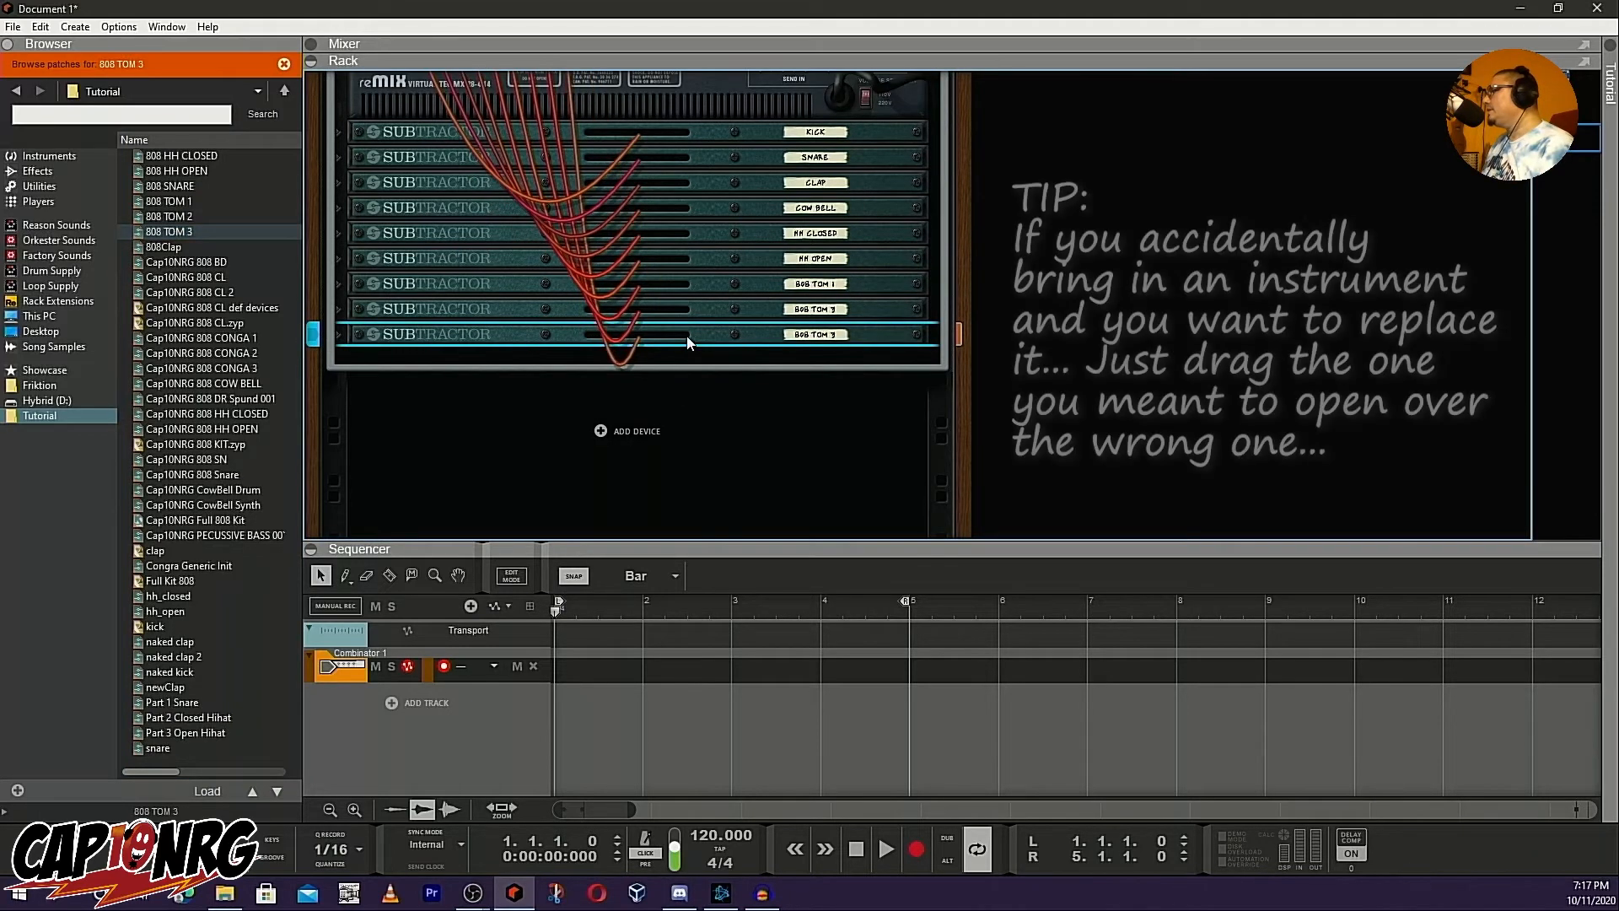
Replace the patch of the Subtractor directly below 808 TOM 1 with 808 TOM 2
left_click(850, 311)
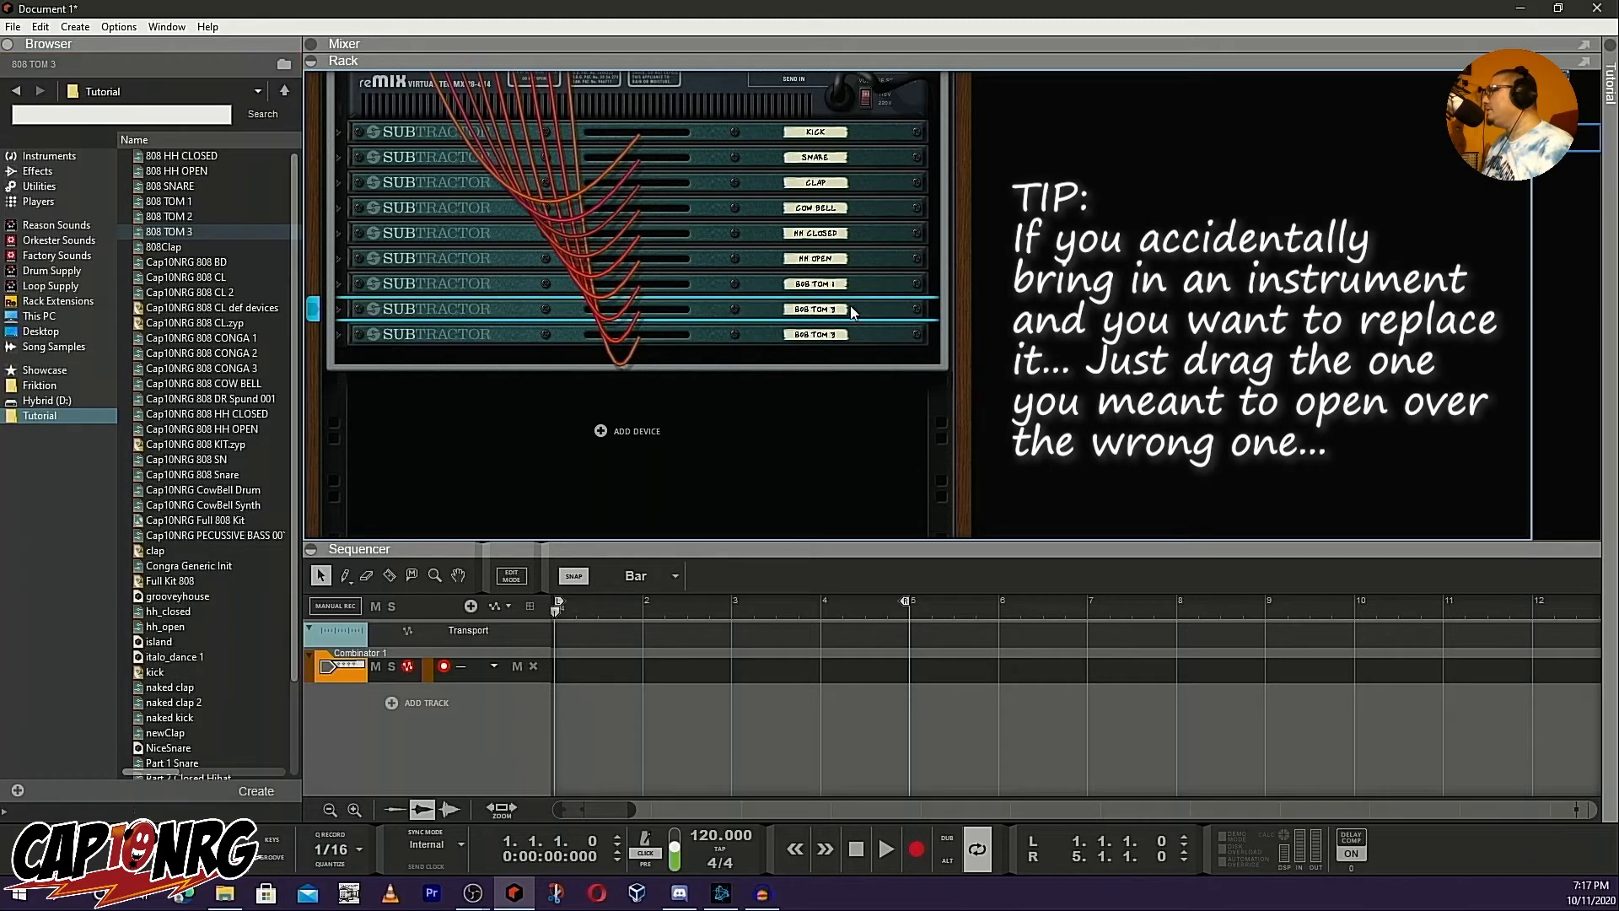
left_click(173, 202)
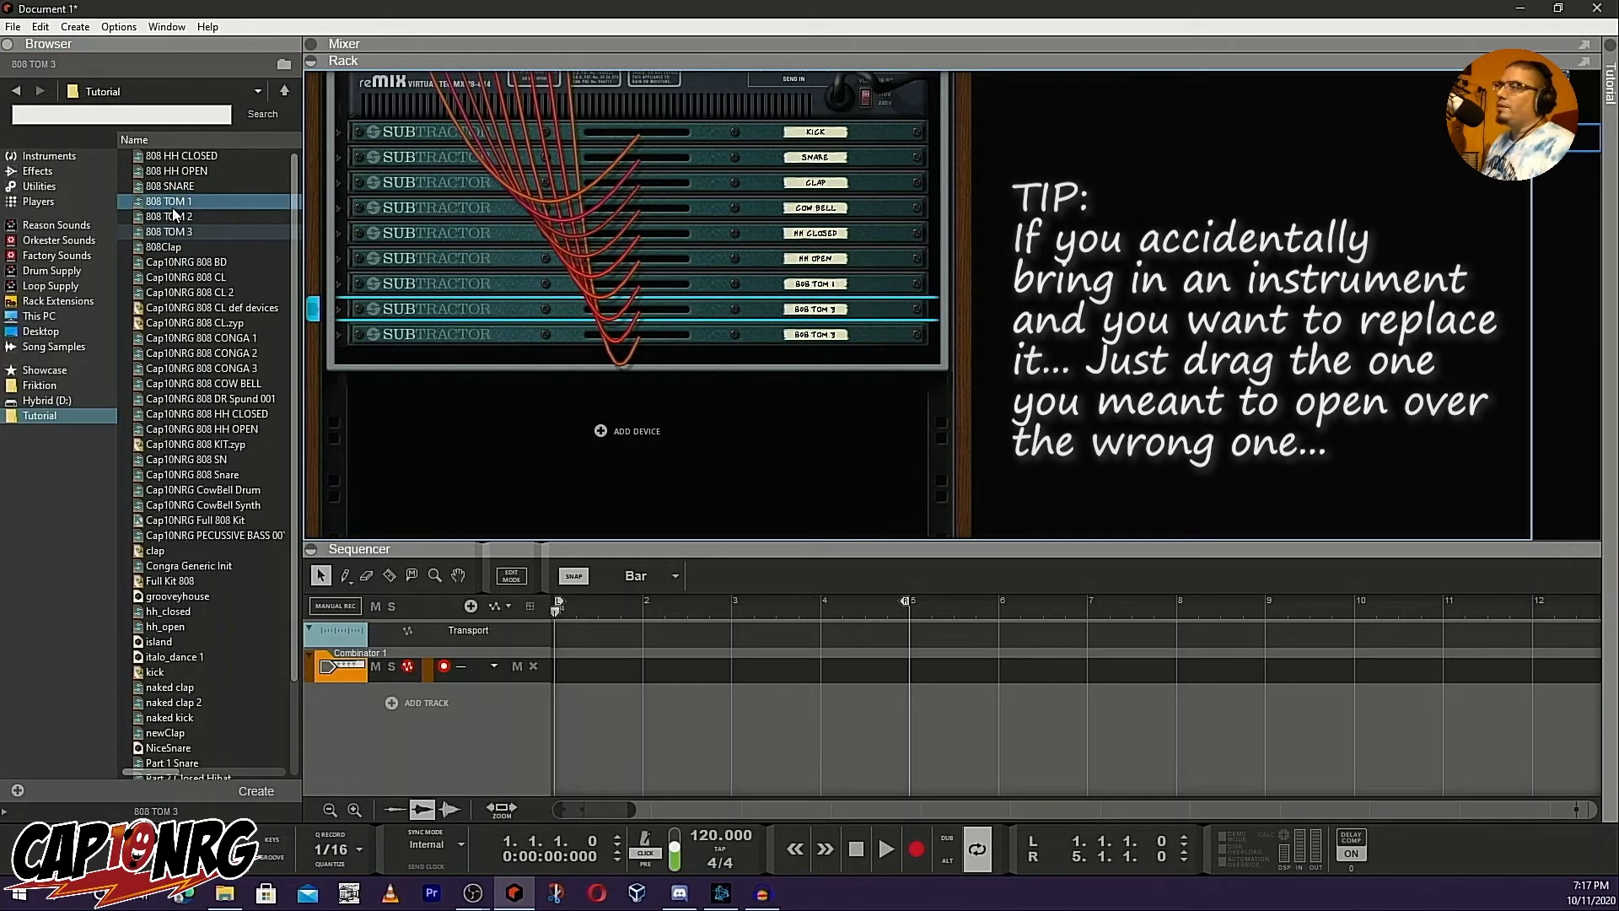
left_click_drag(173, 216, 641, 313)
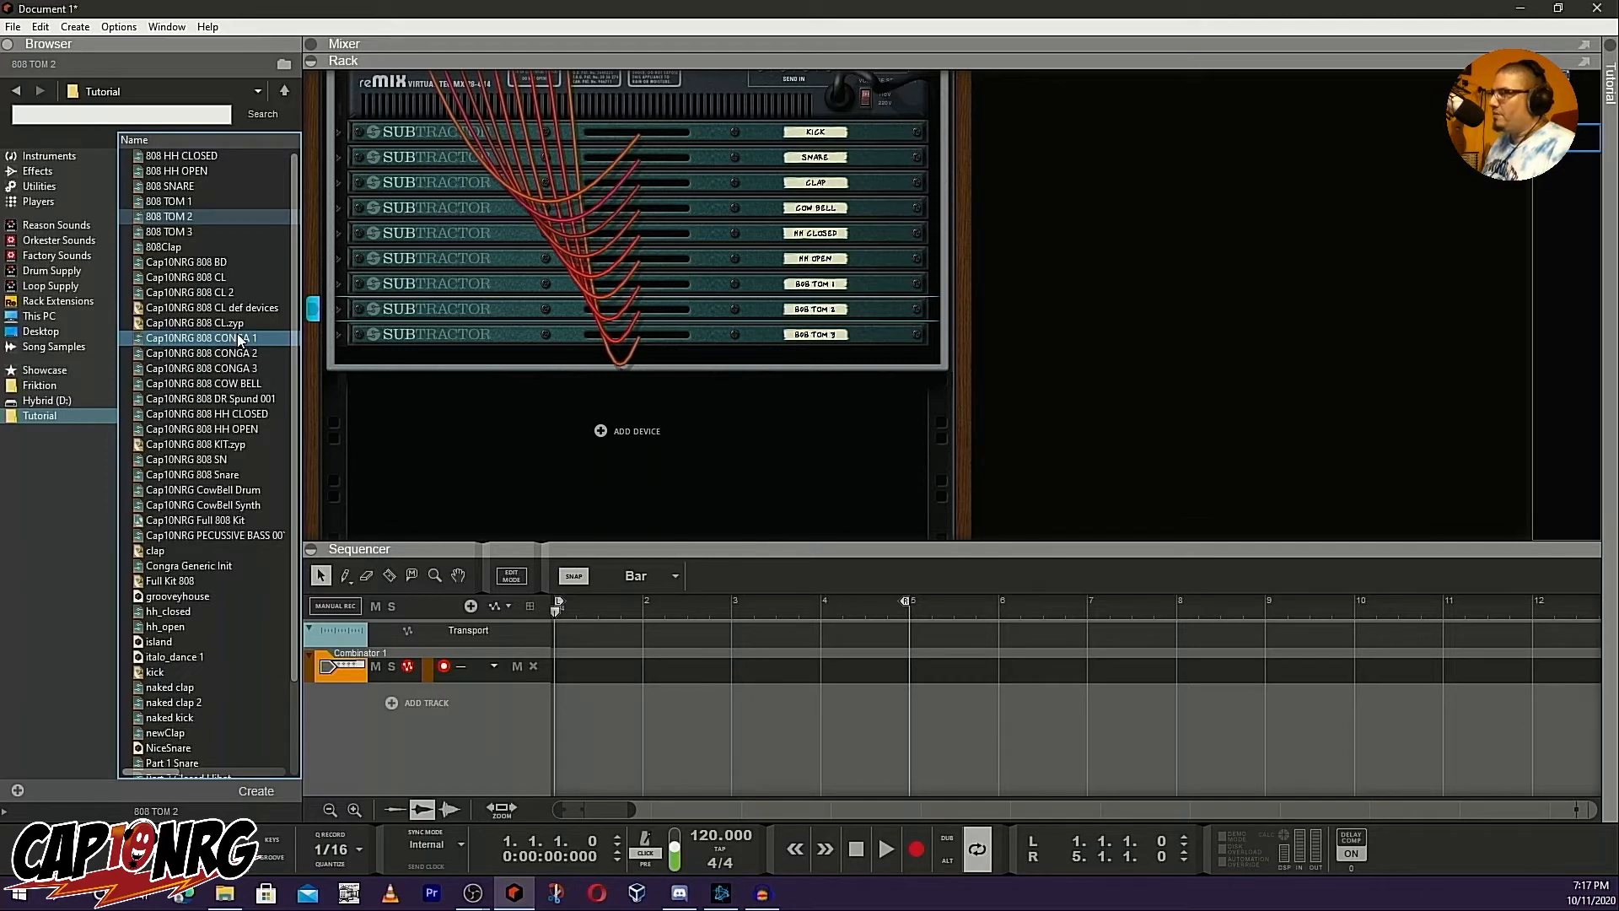
Add Subtractors from the patches Cap10NRG 808 CONGA 1, CONGA 2 and CONGA 3 below the toms, folding each one
left_click_drag(241, 339, 511, 352)
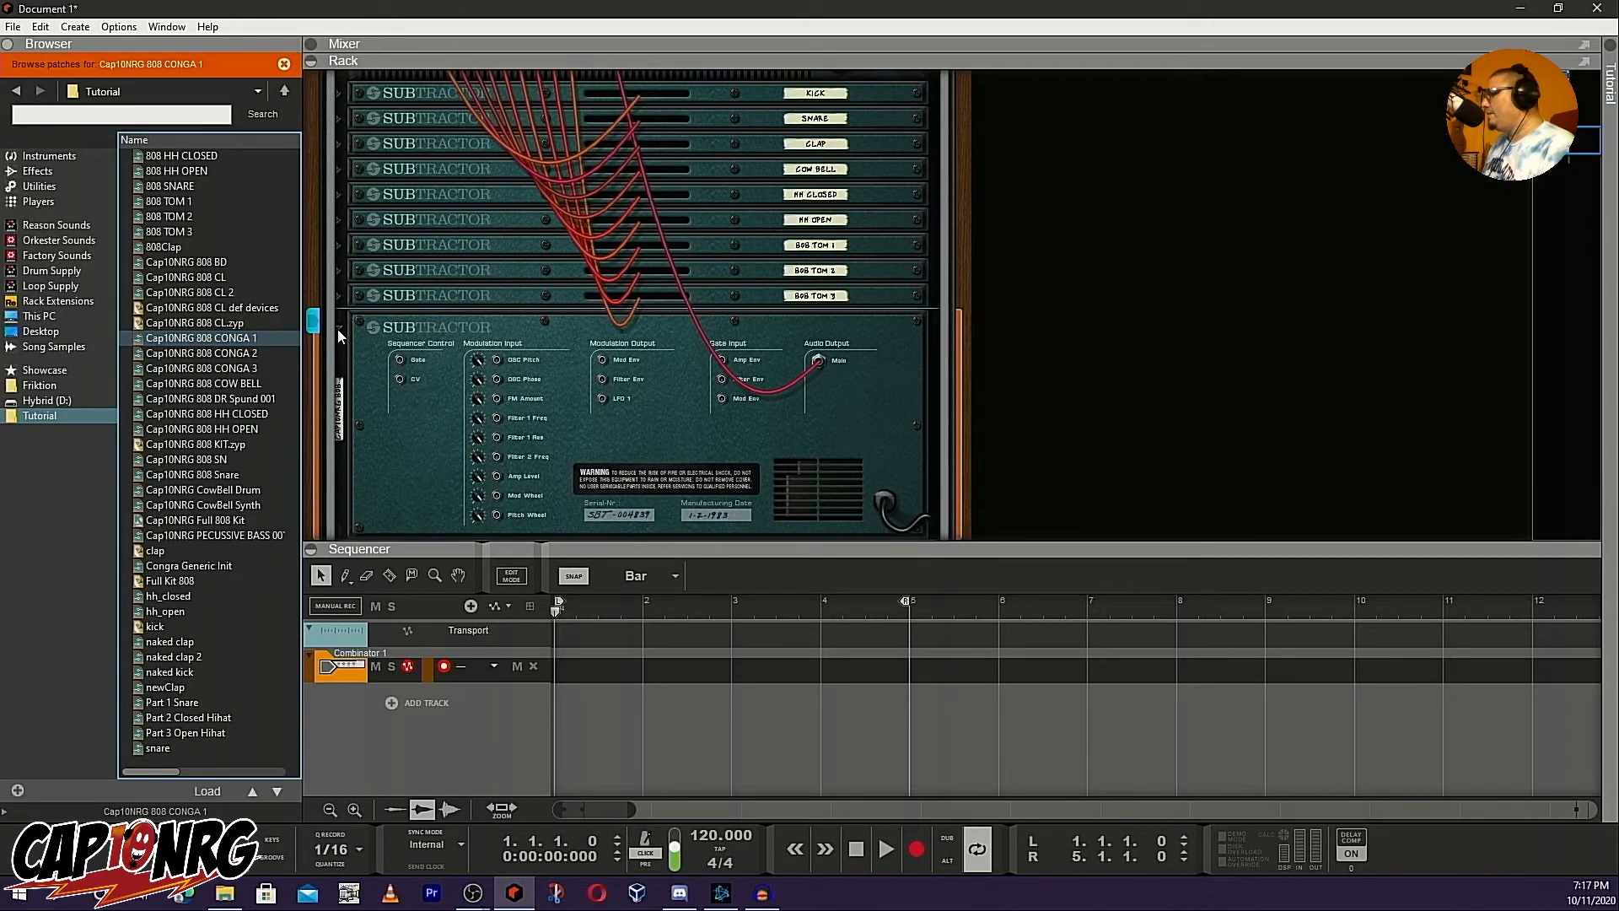
left_click_drag(202, 353, 508, 354)
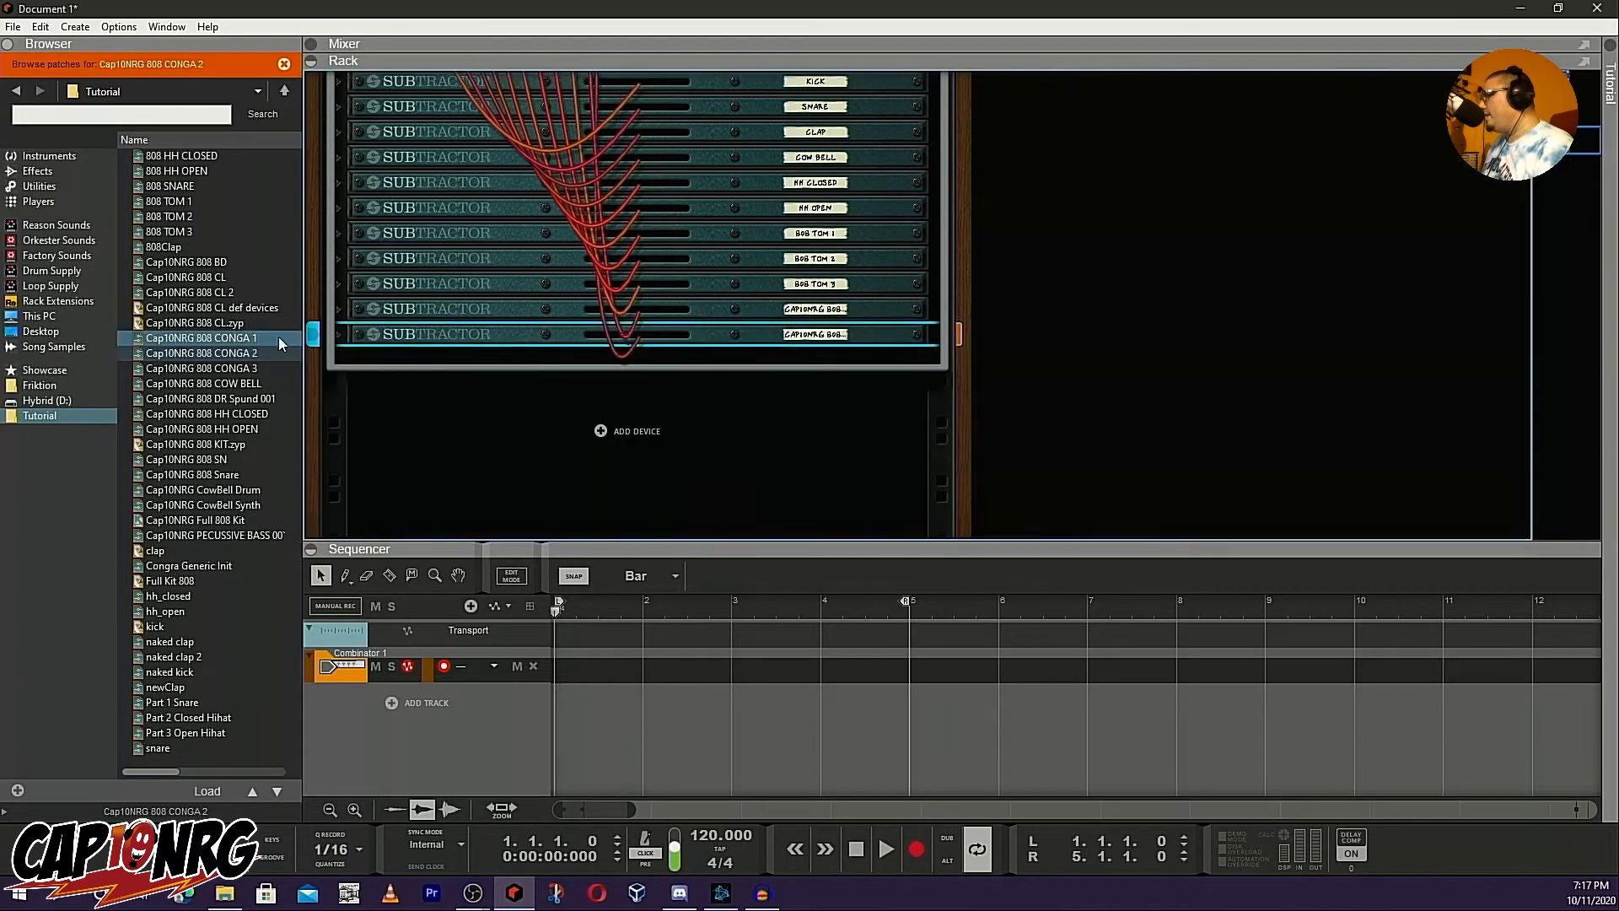
left_click_drag(202, 368, 529, 361)
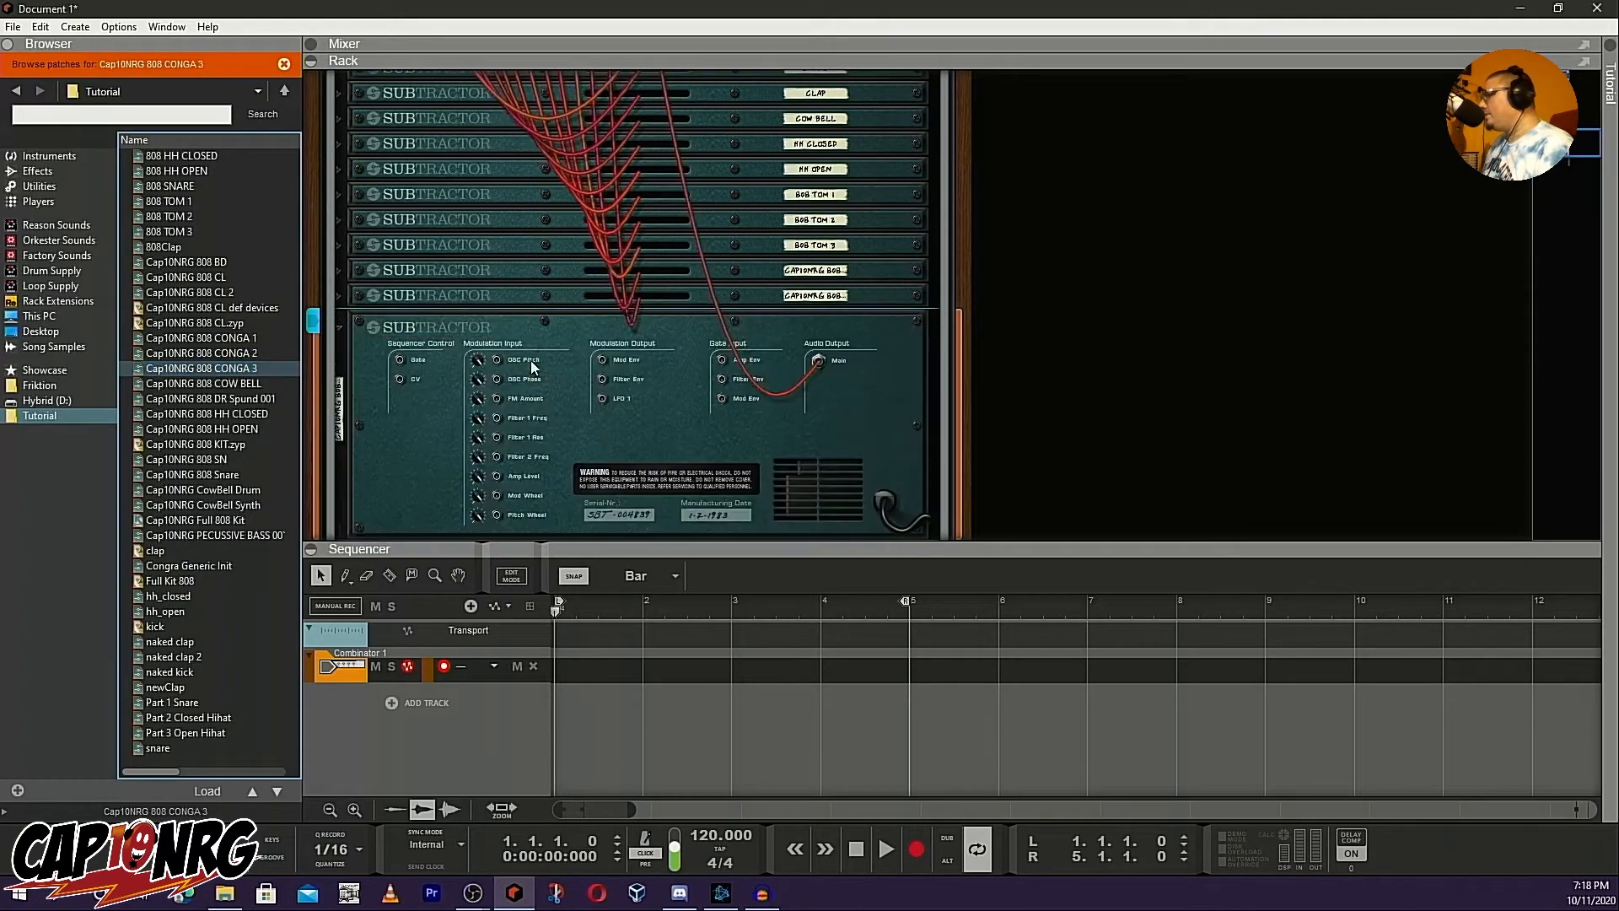
left_click(339, 328)
Check the Subtractors' cabling into the mixer inputs and flip the rack to its front side at Kong
scroll(462, 333, "up", 5)
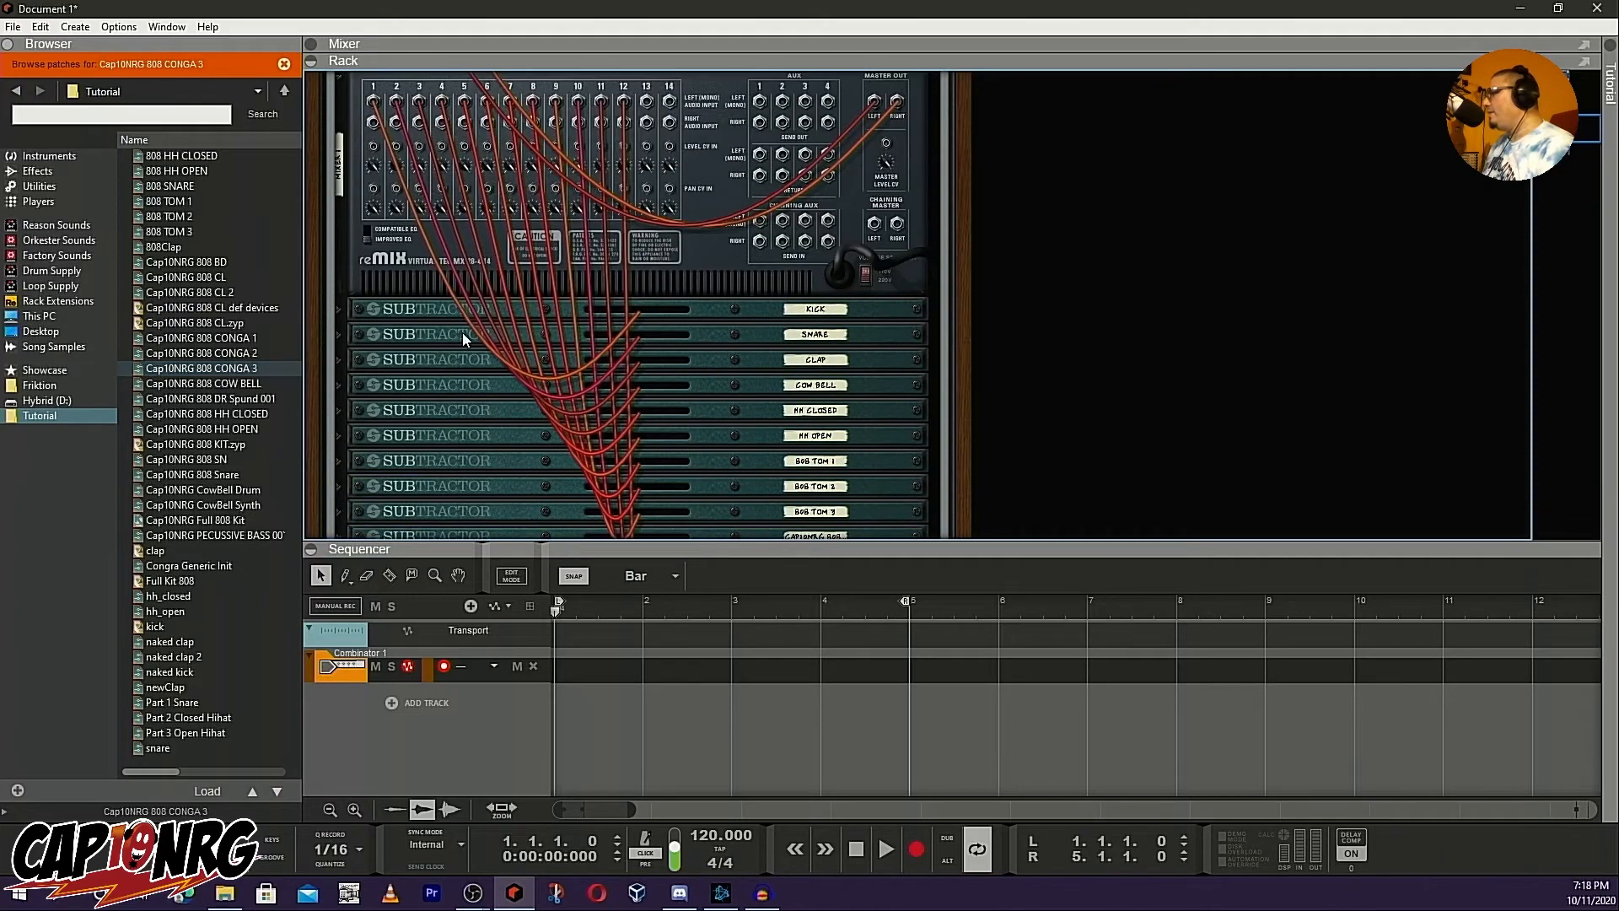
scroll(462, 333, "down", 4)
scroll(460, 332, "up", 6)
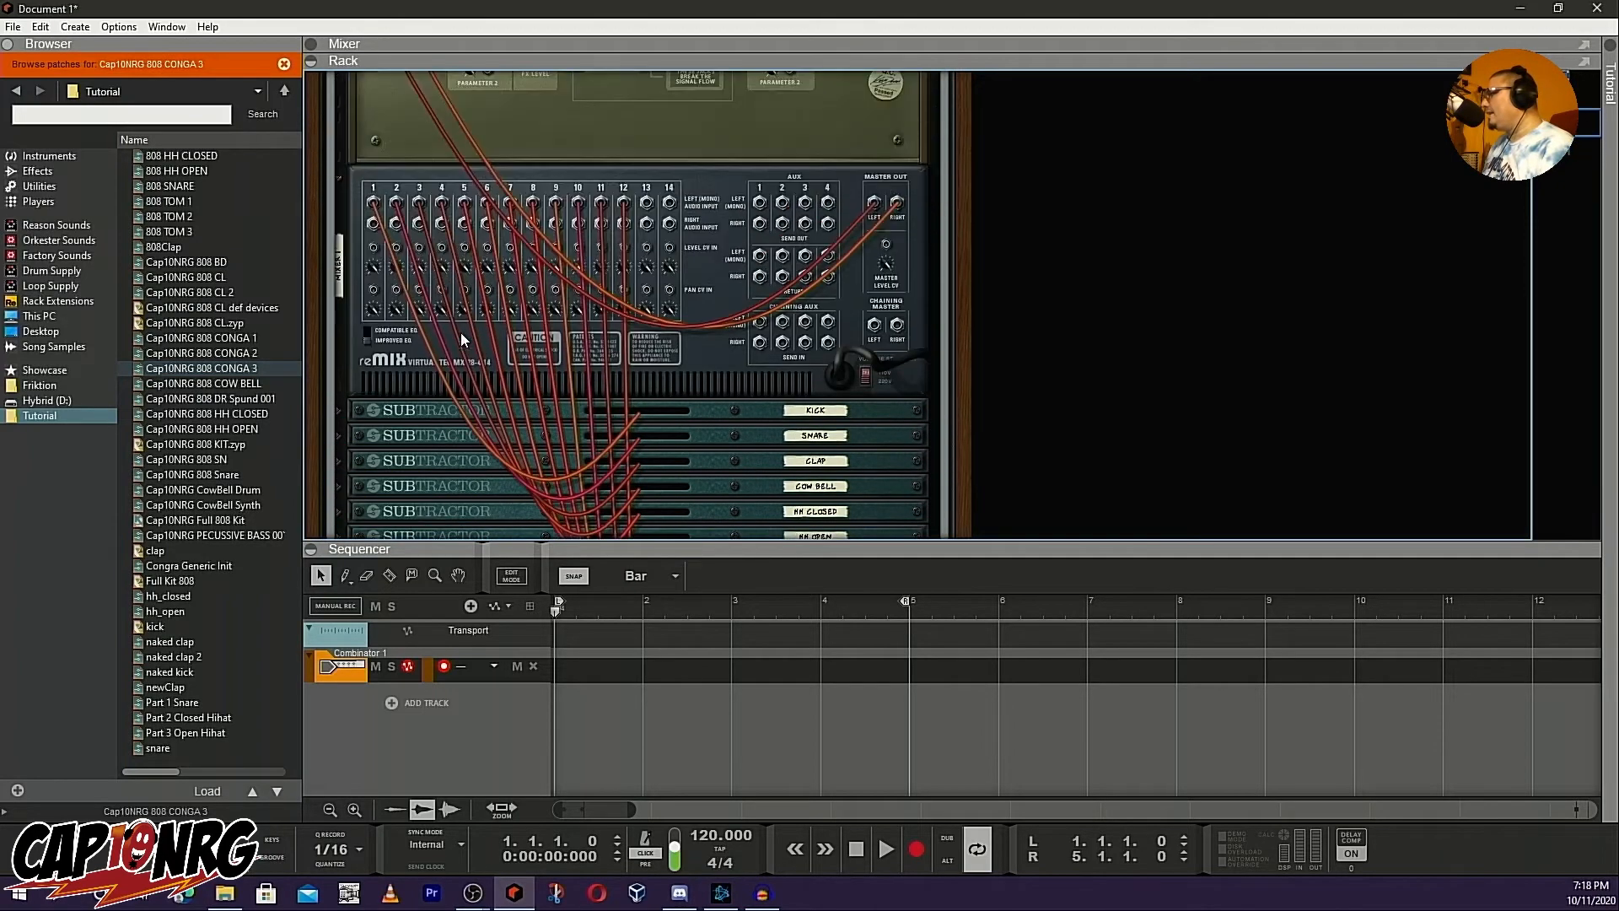
scroll(461, 333, "up", 2)
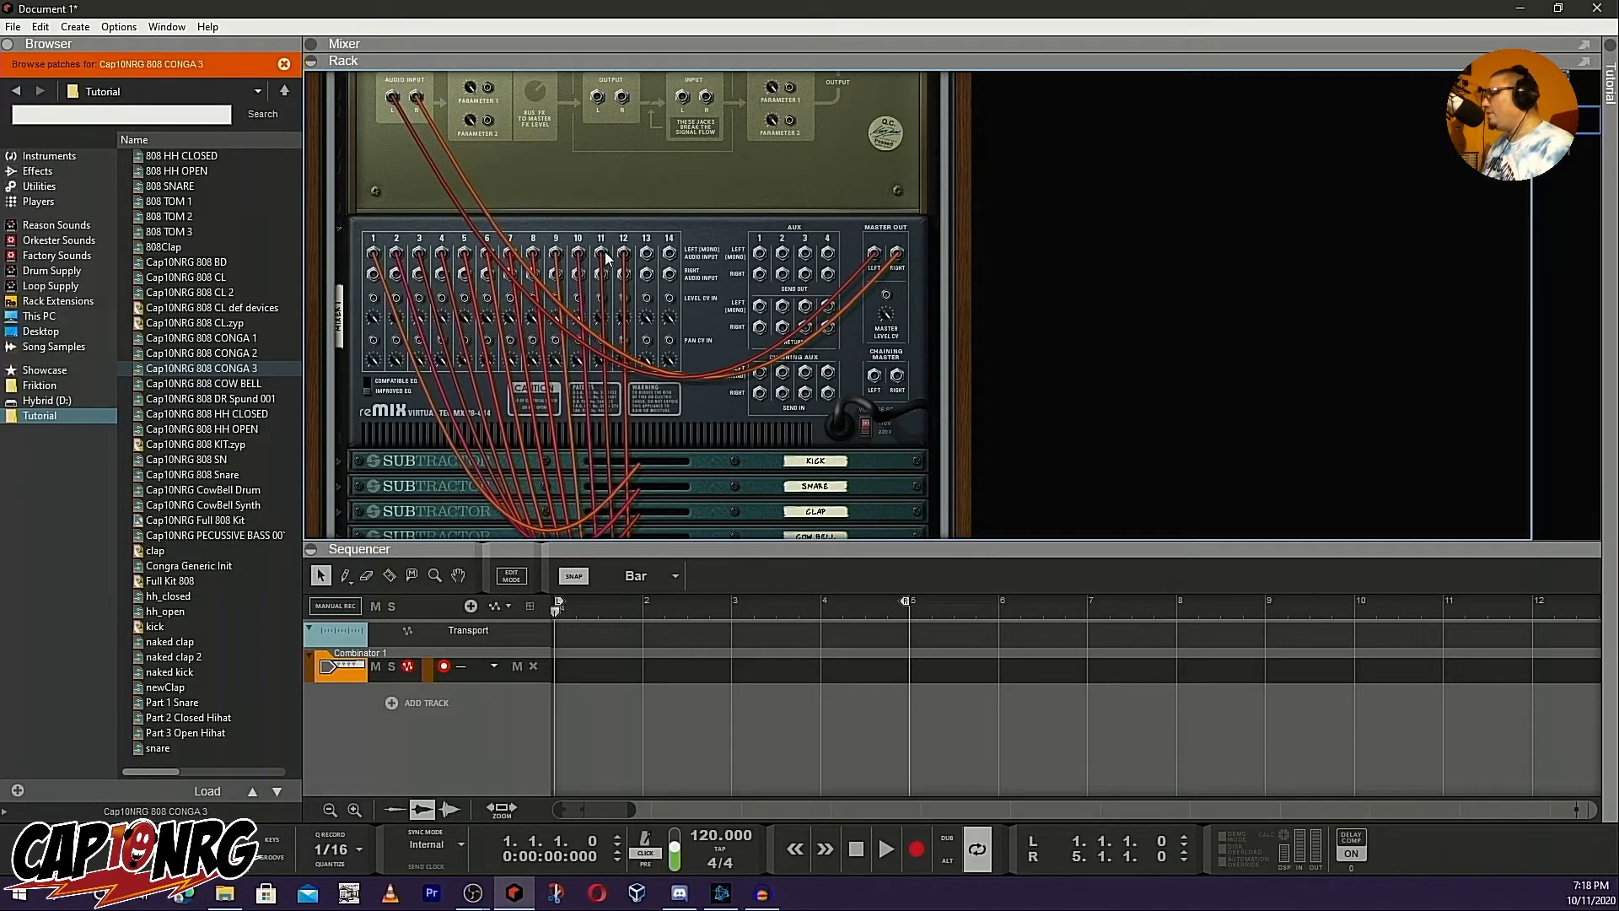
scroll(640, 272, "up", 5)
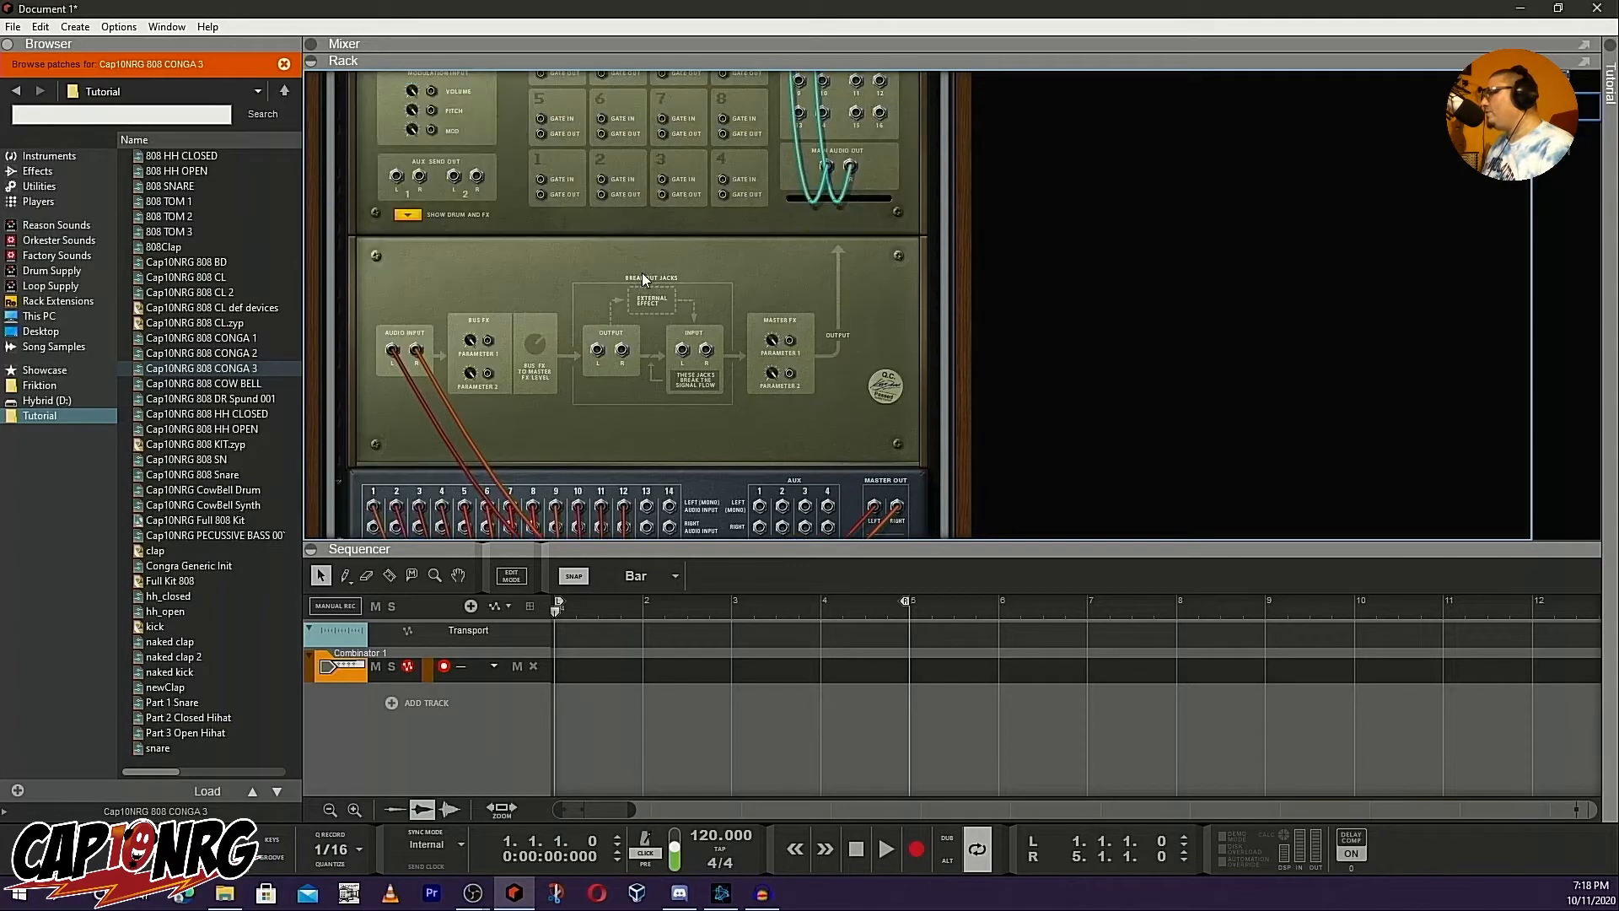
scroll(641, 275, "up", 2)
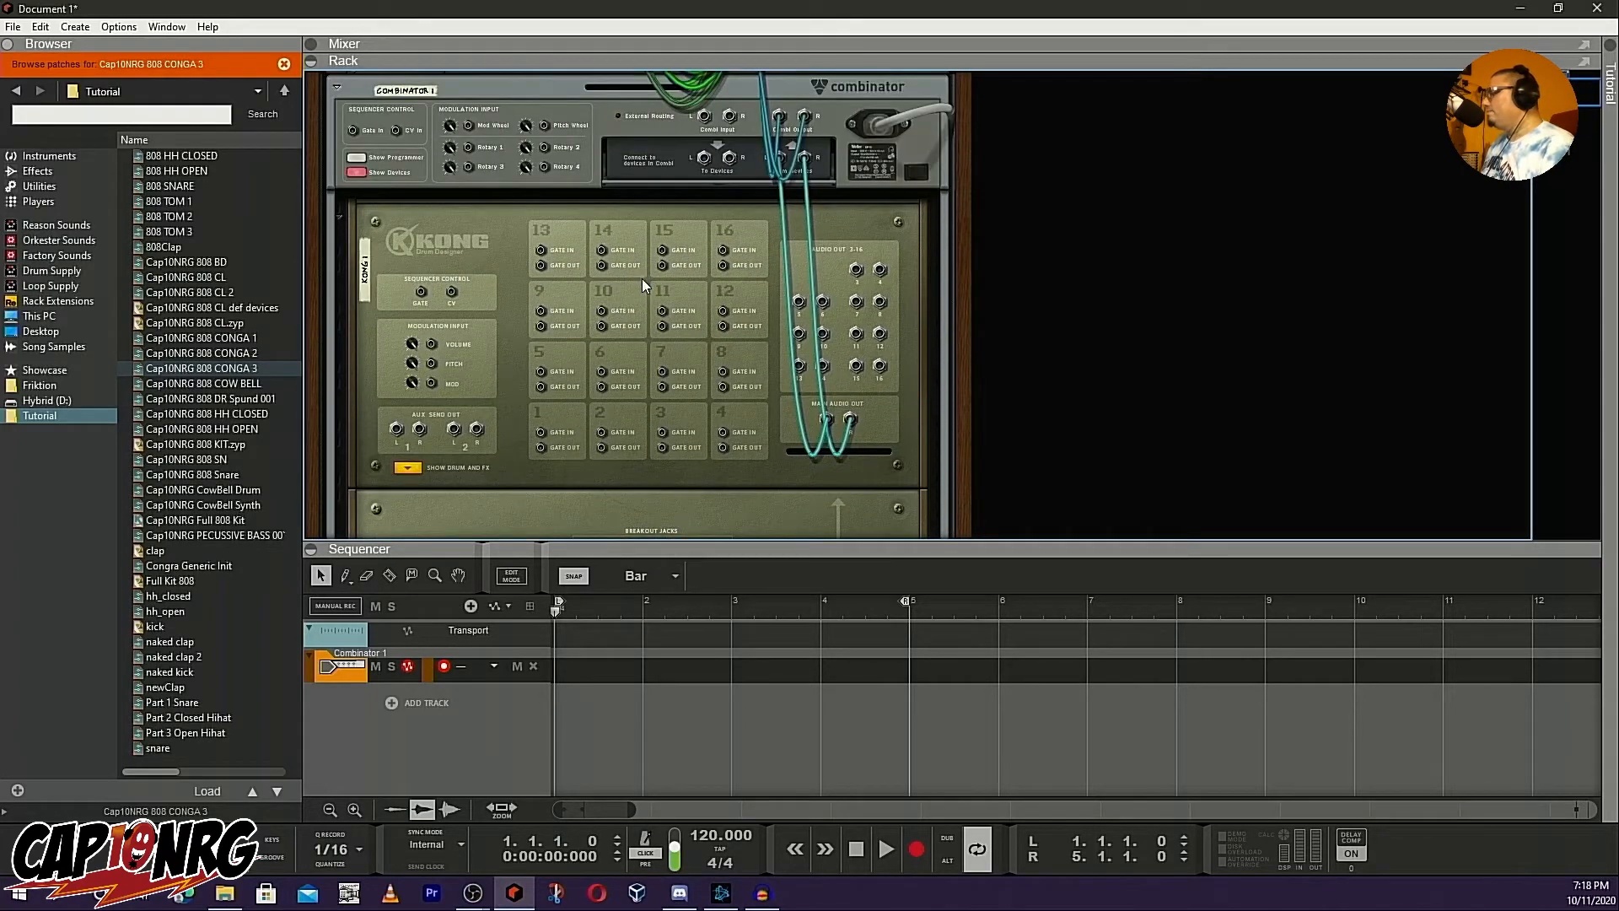
key("Tab")
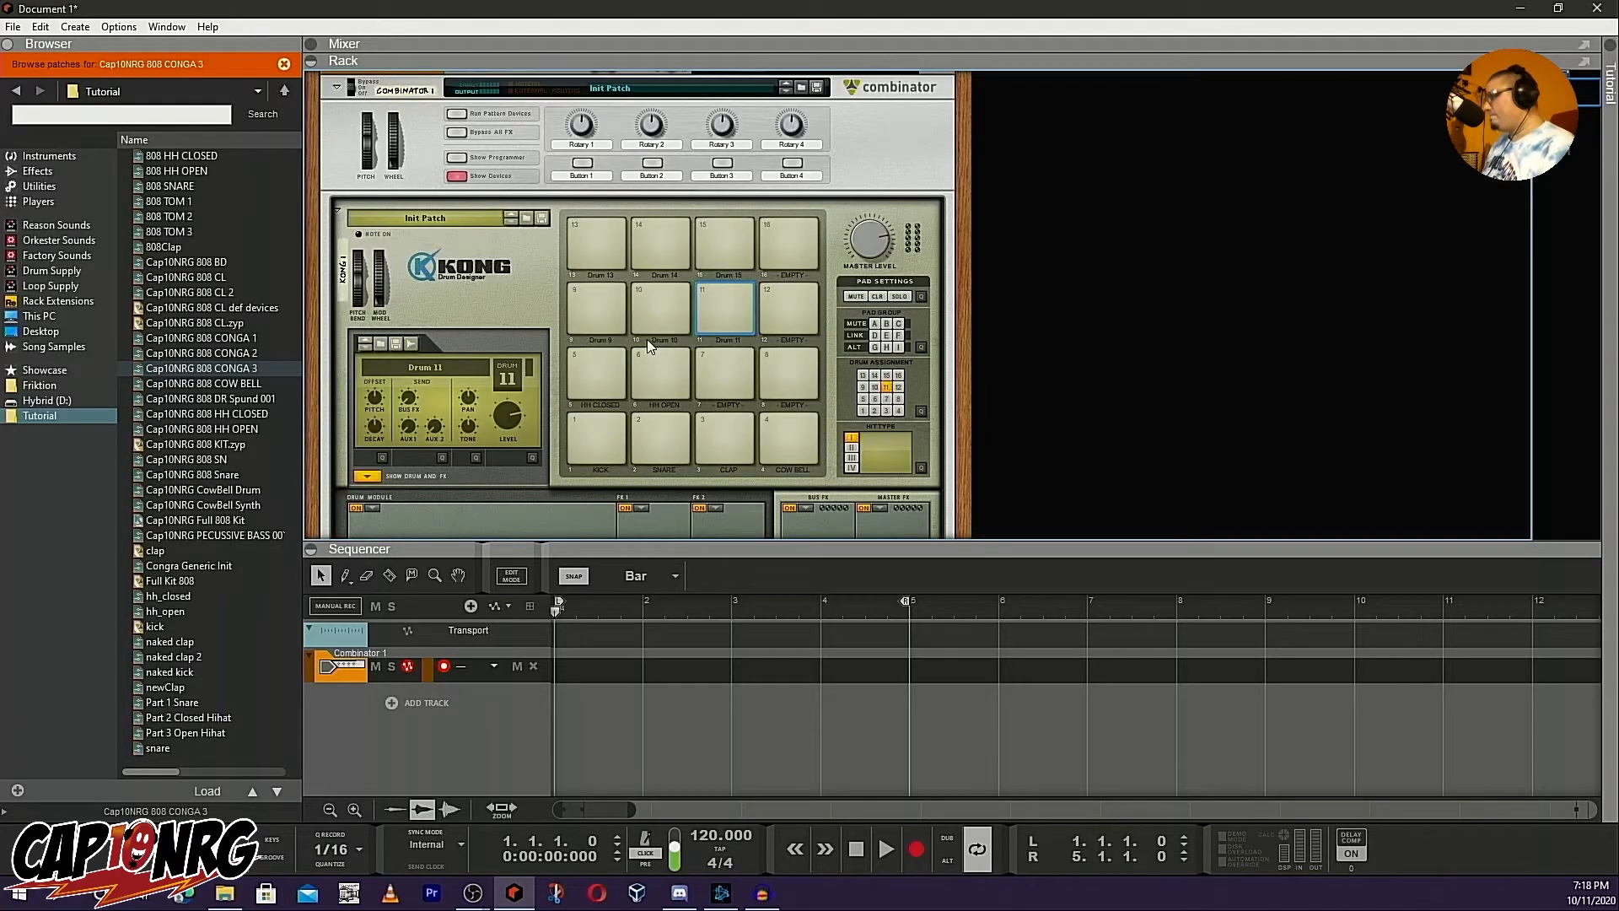
Label Kong's pads 9, 10 and 11 as TOM LOW, TOM MID and TOM HIGH
double_click(605, 337)
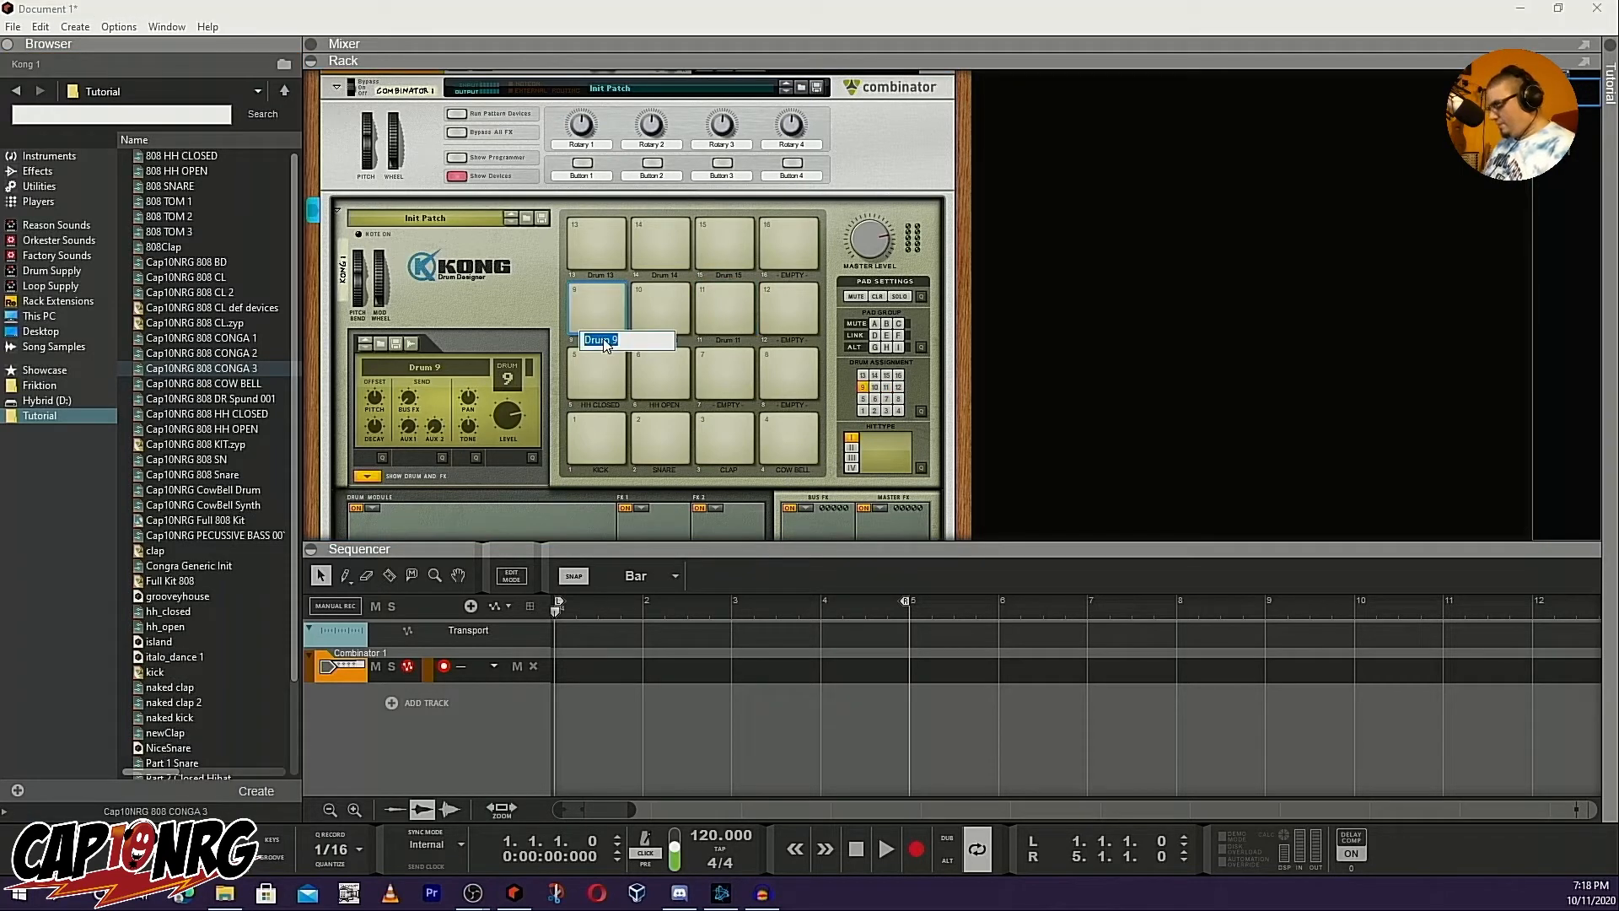
type("TON")
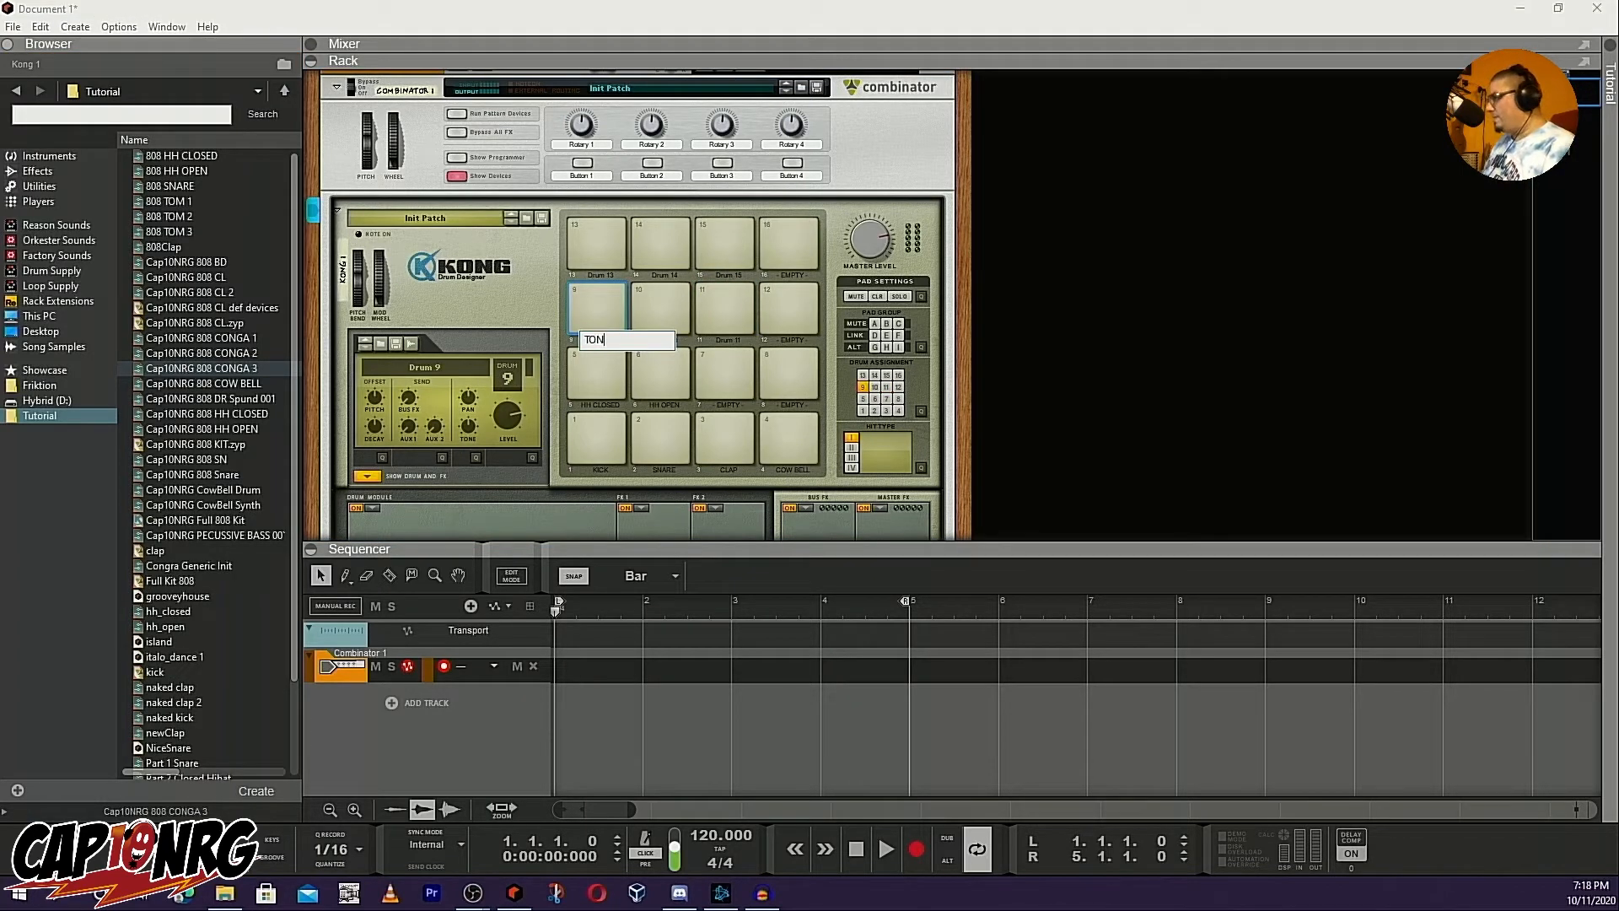
key("BackSpace")
type("M LOW")
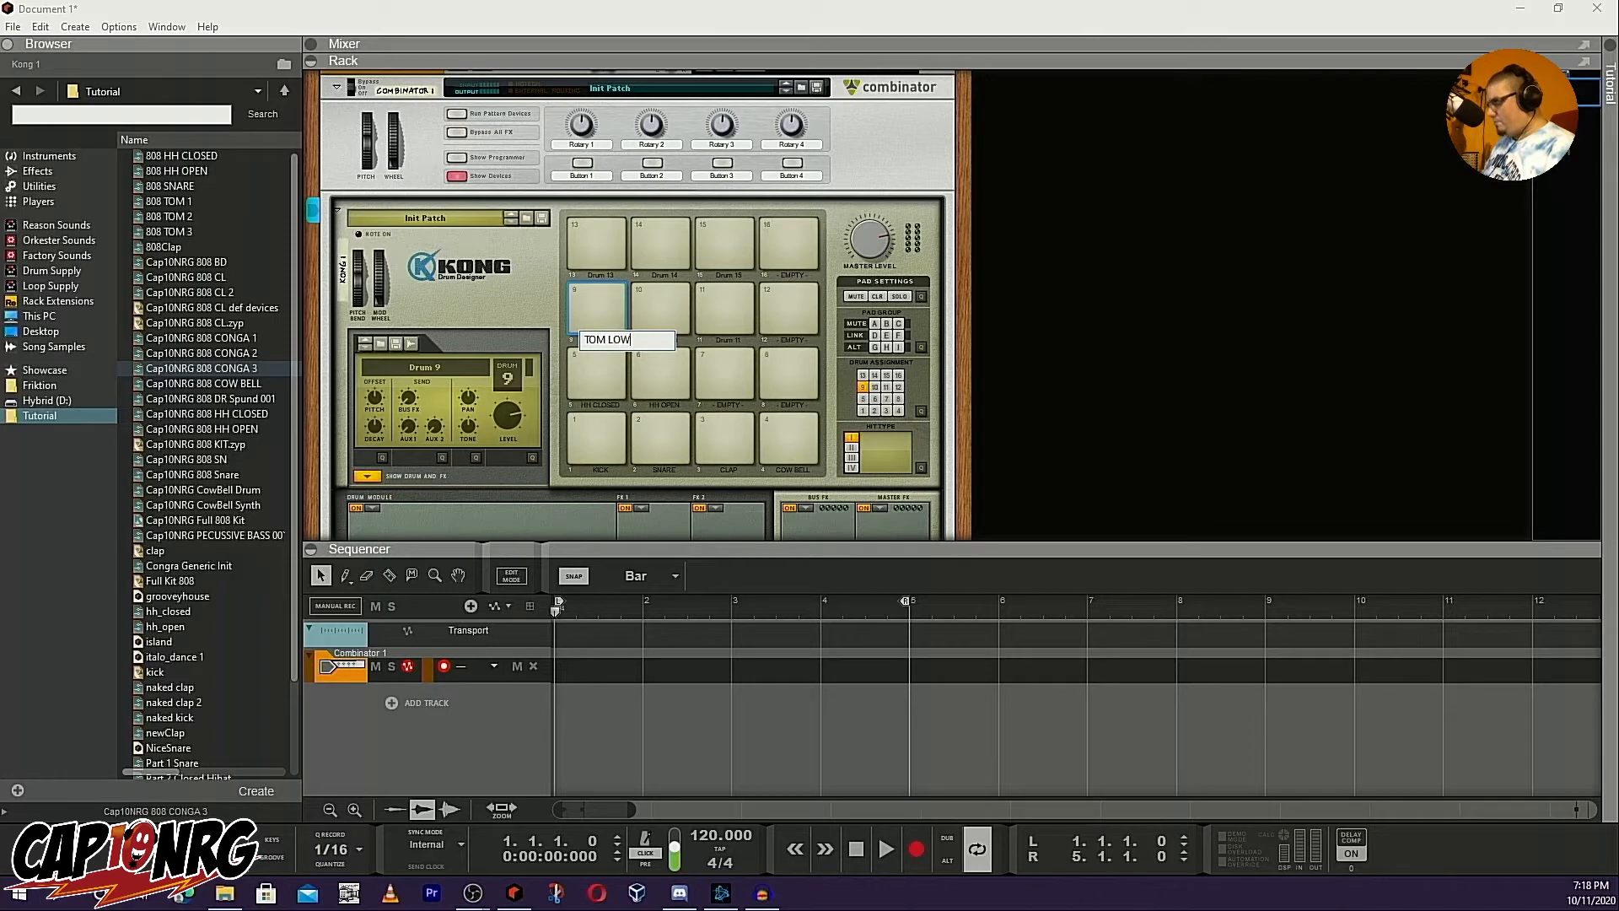
key("Tab")
type("TOM MID")
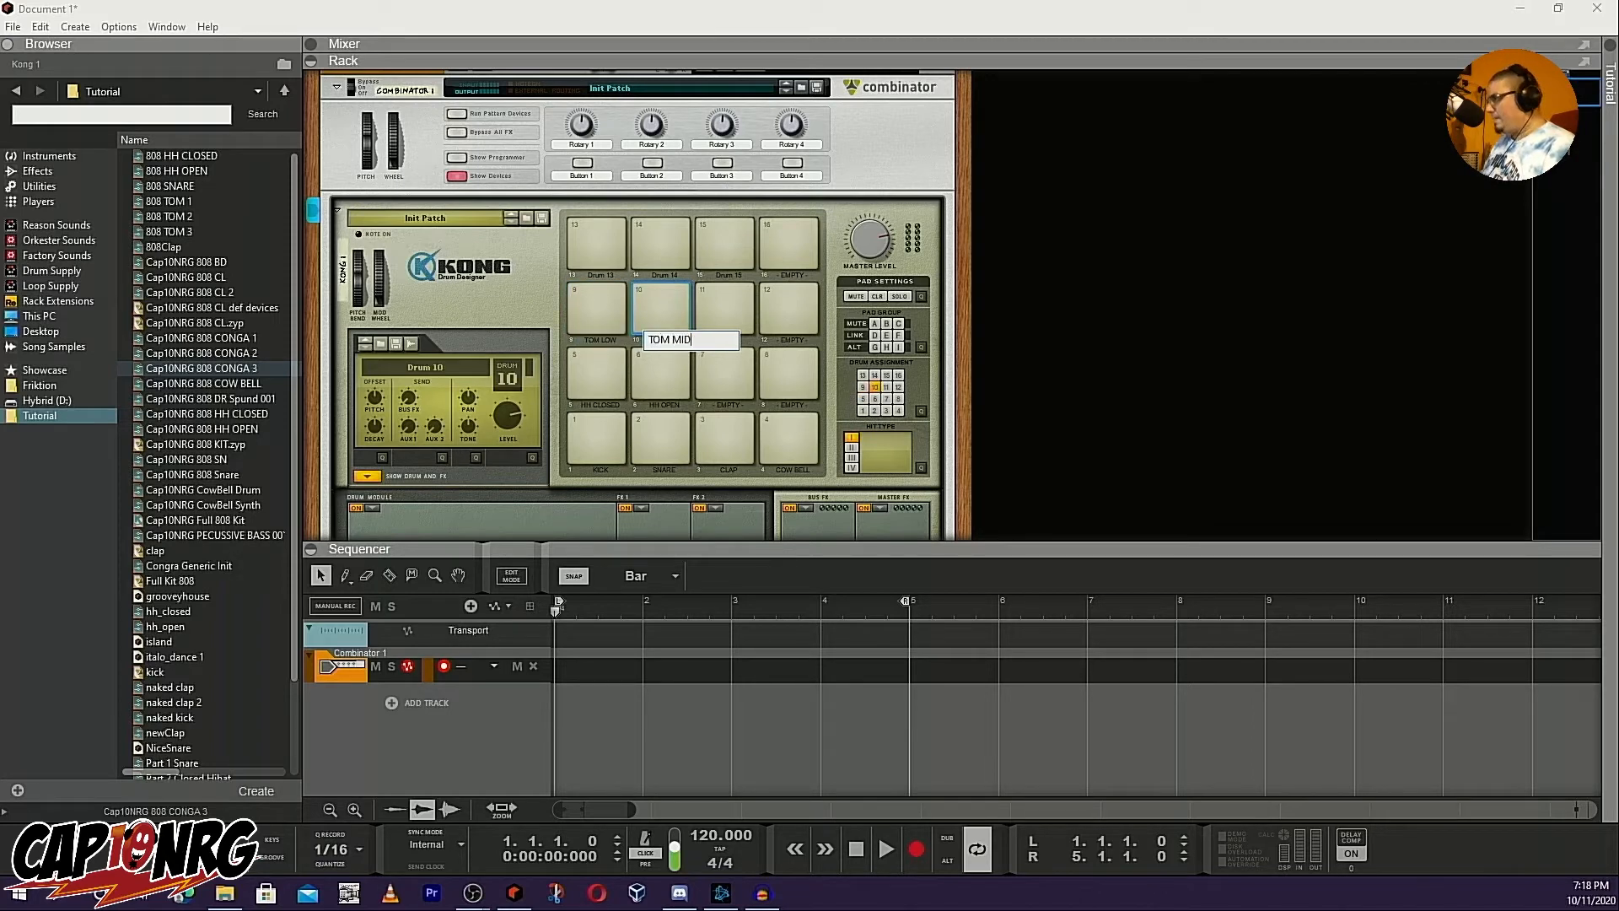
key("Tab")
type("TOM HIGH")
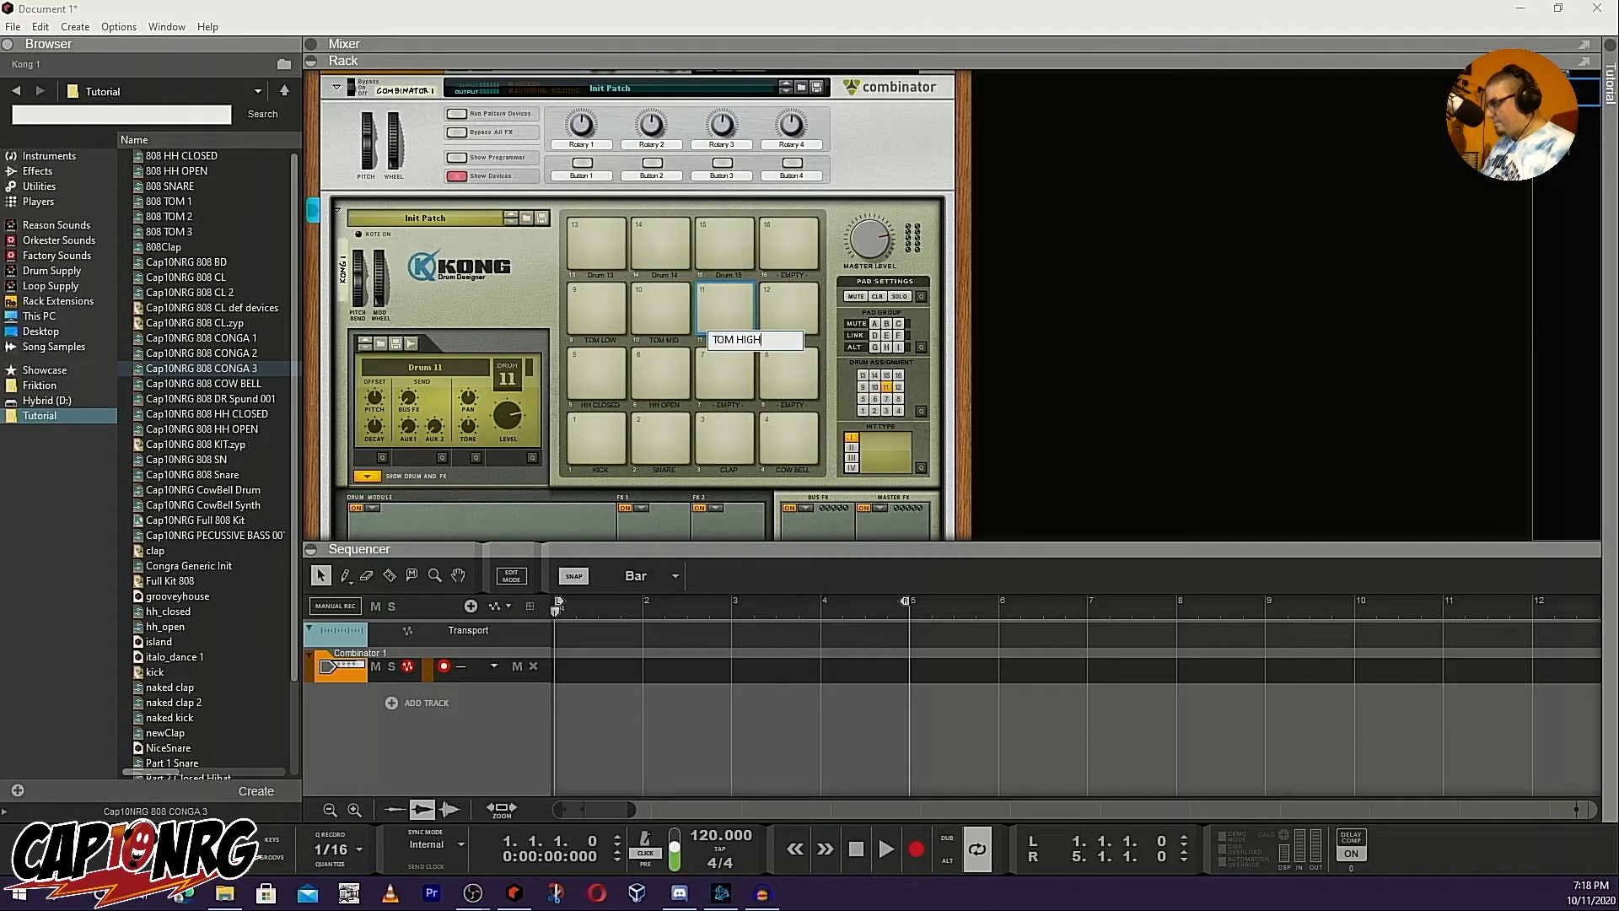
Label Kong's pads 13, 14 and 15 as CONGA LOW, CONGA MID and CONGA HIGH
key("Tab")
key("BackSpace")
type("CONGA LOW")
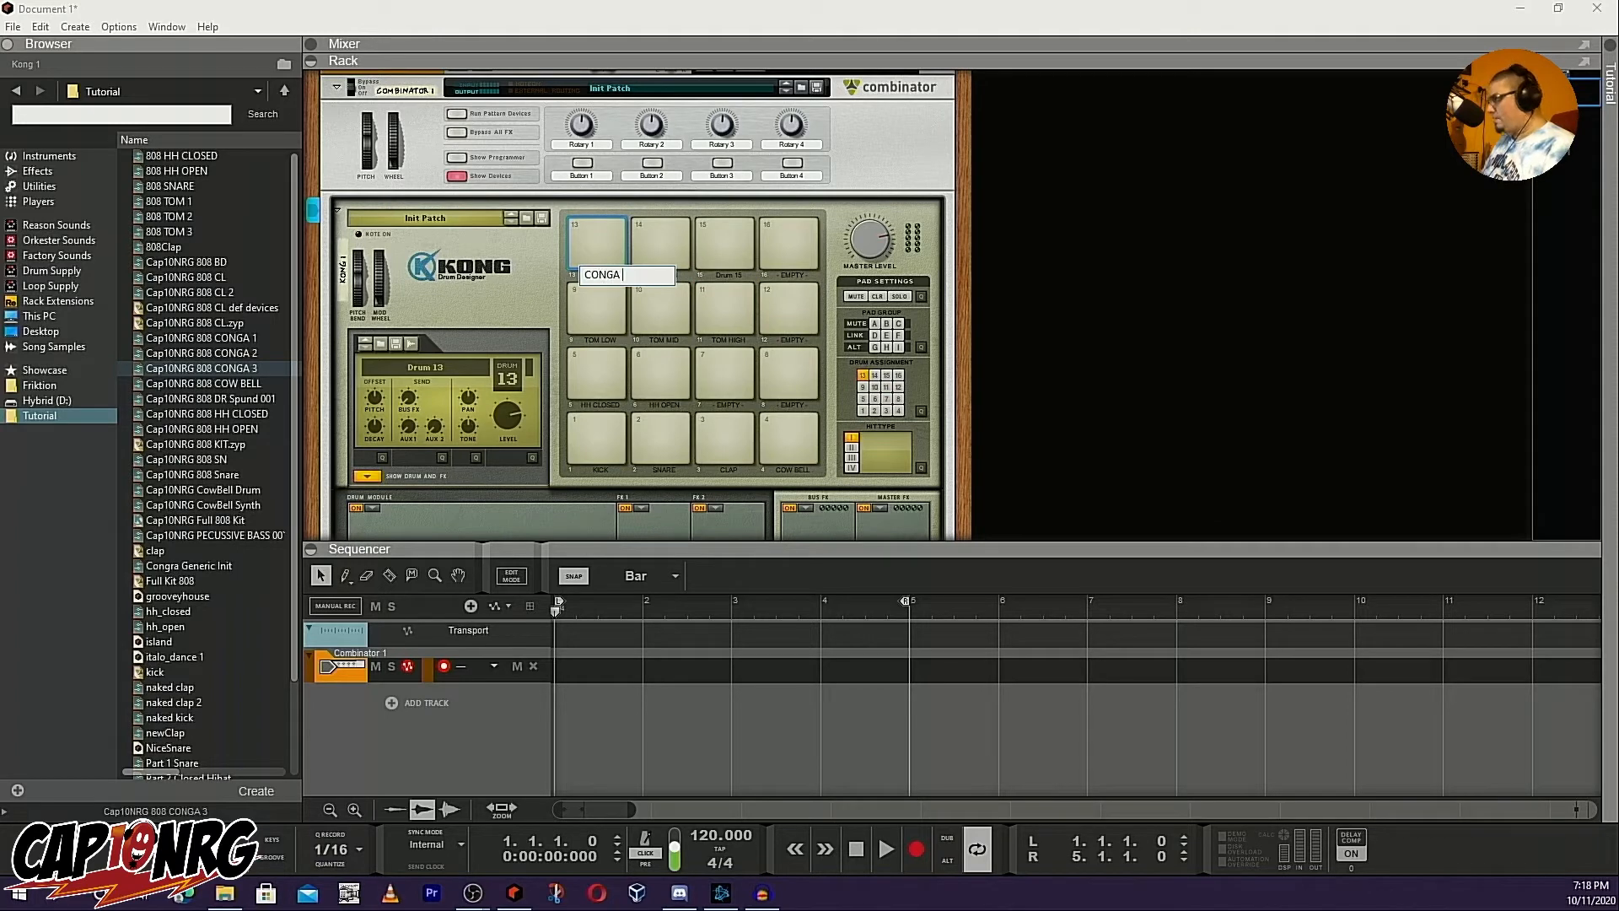
key("Tab")
type("CONGA M")
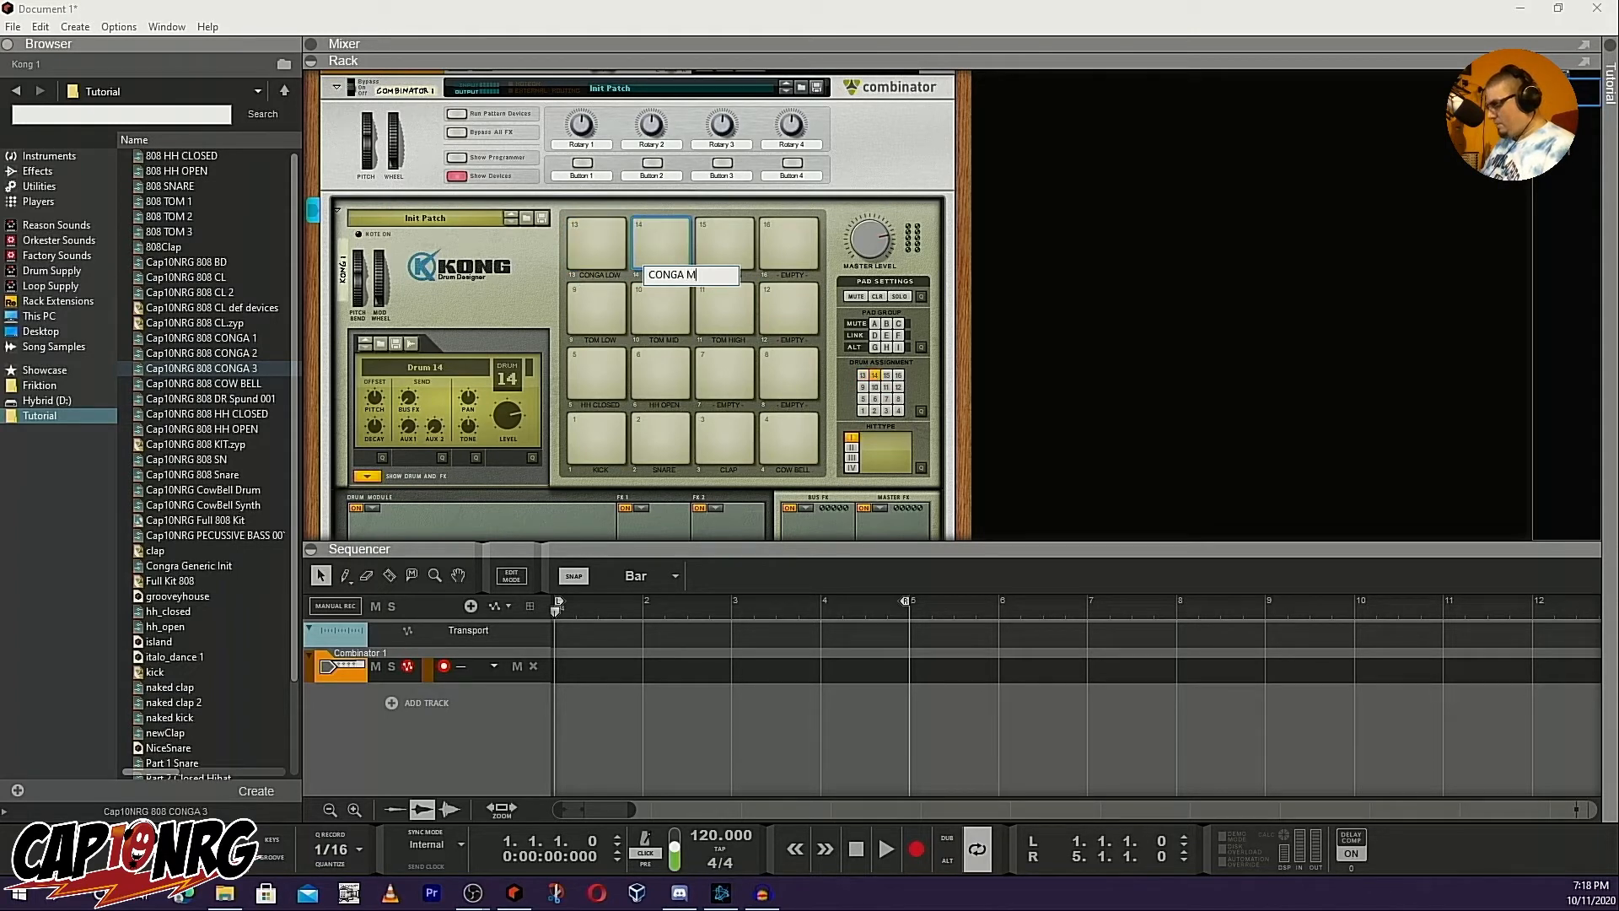
type("ID")
key("Tab")
type("CONG")
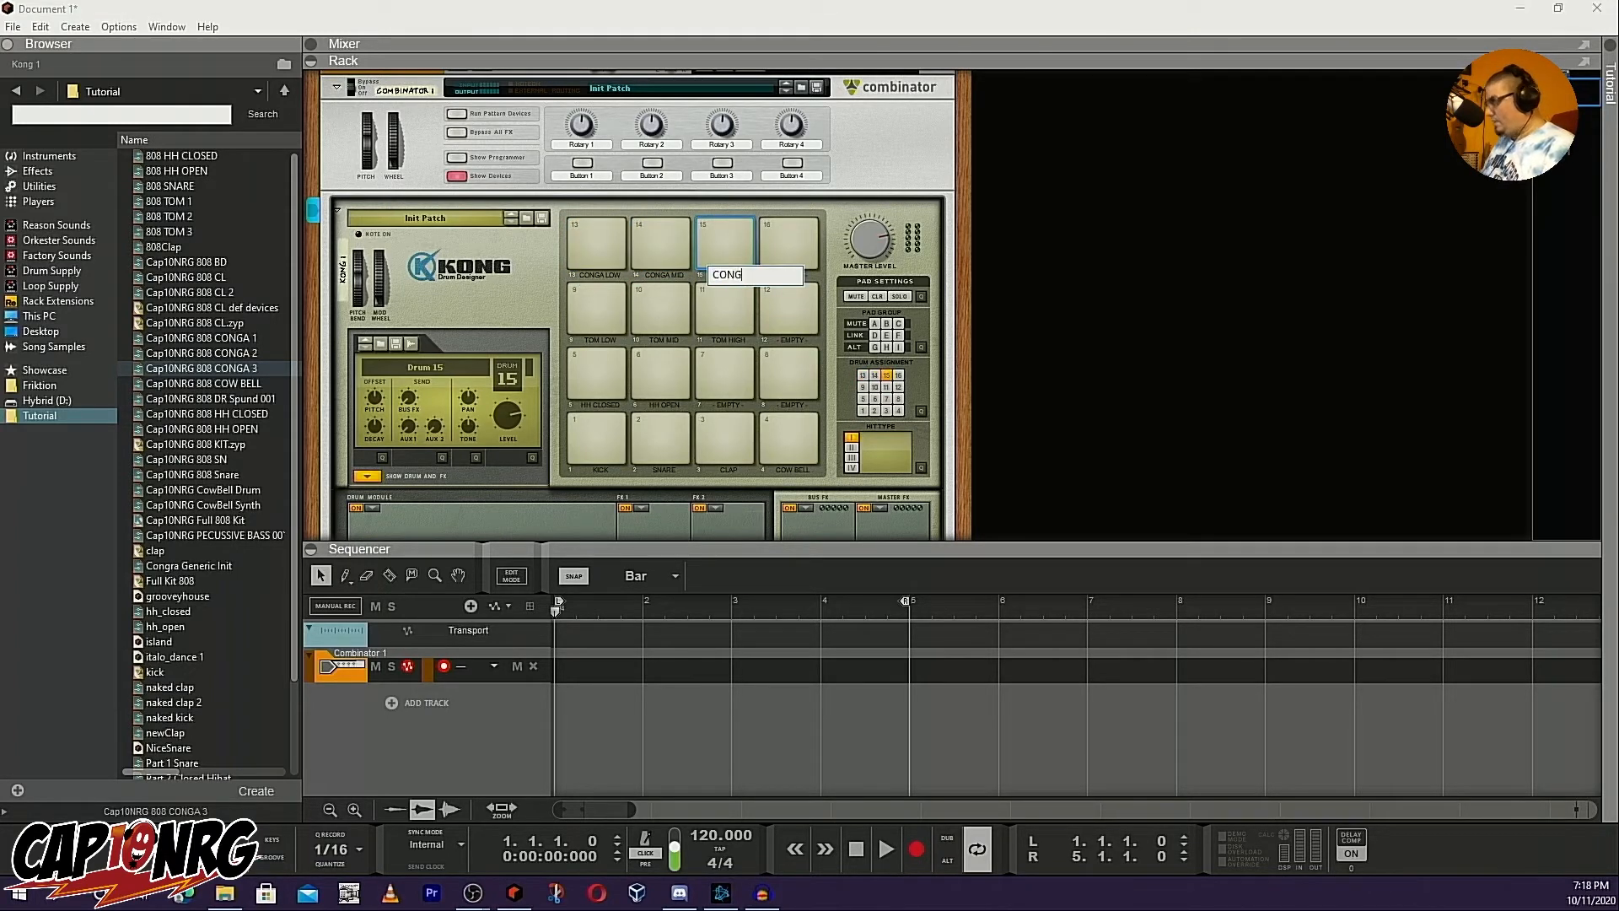
type("A HIGH")
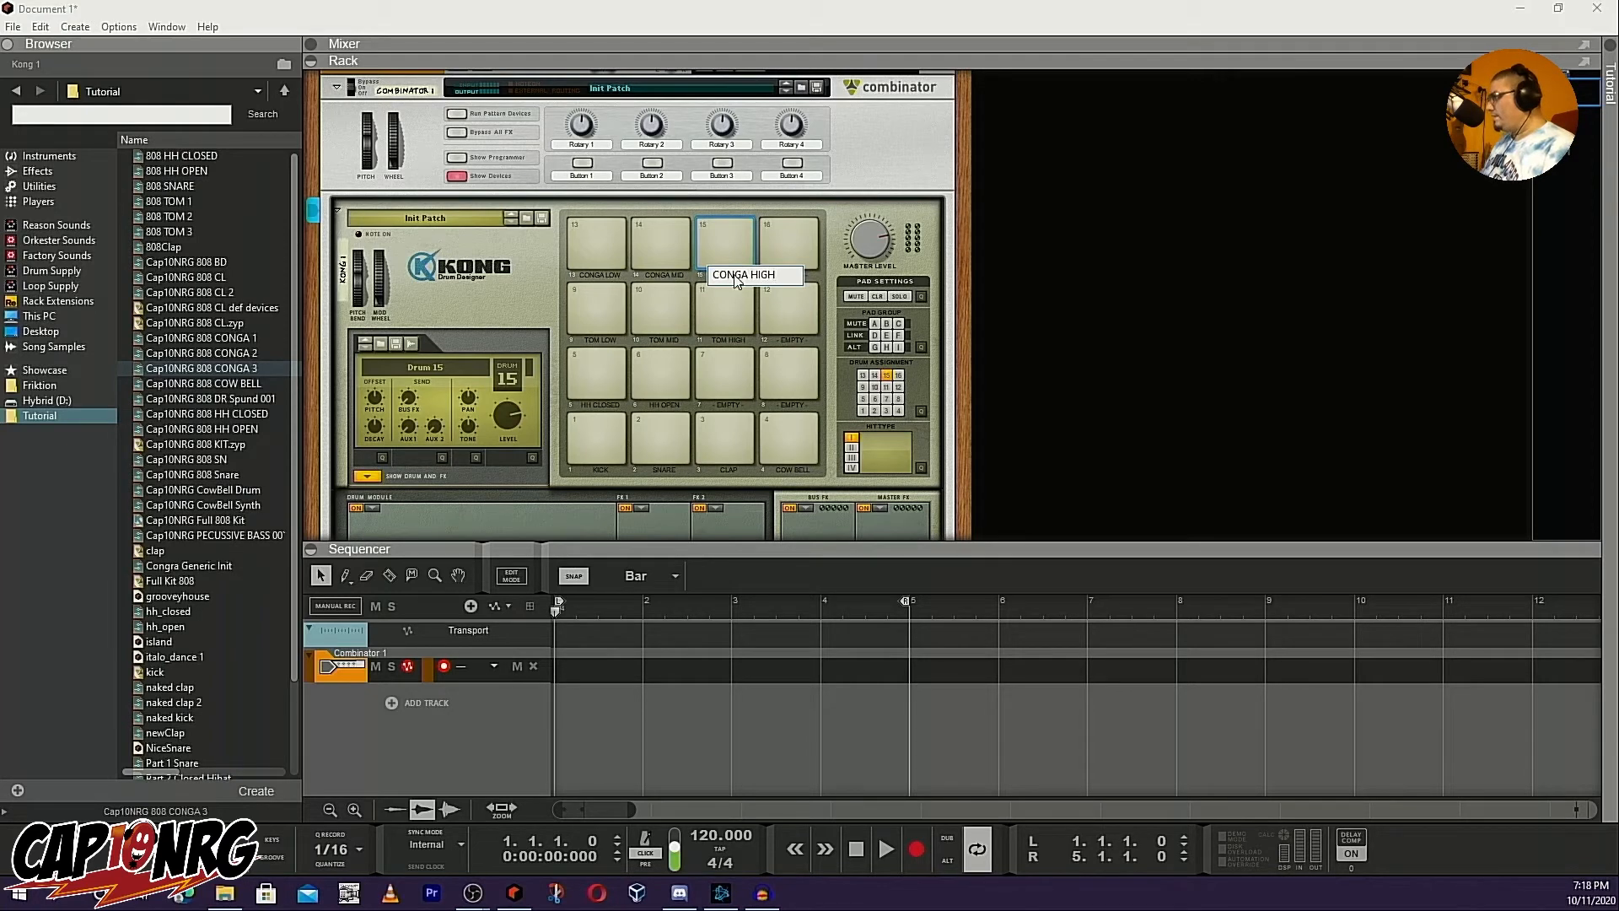
key("Return")
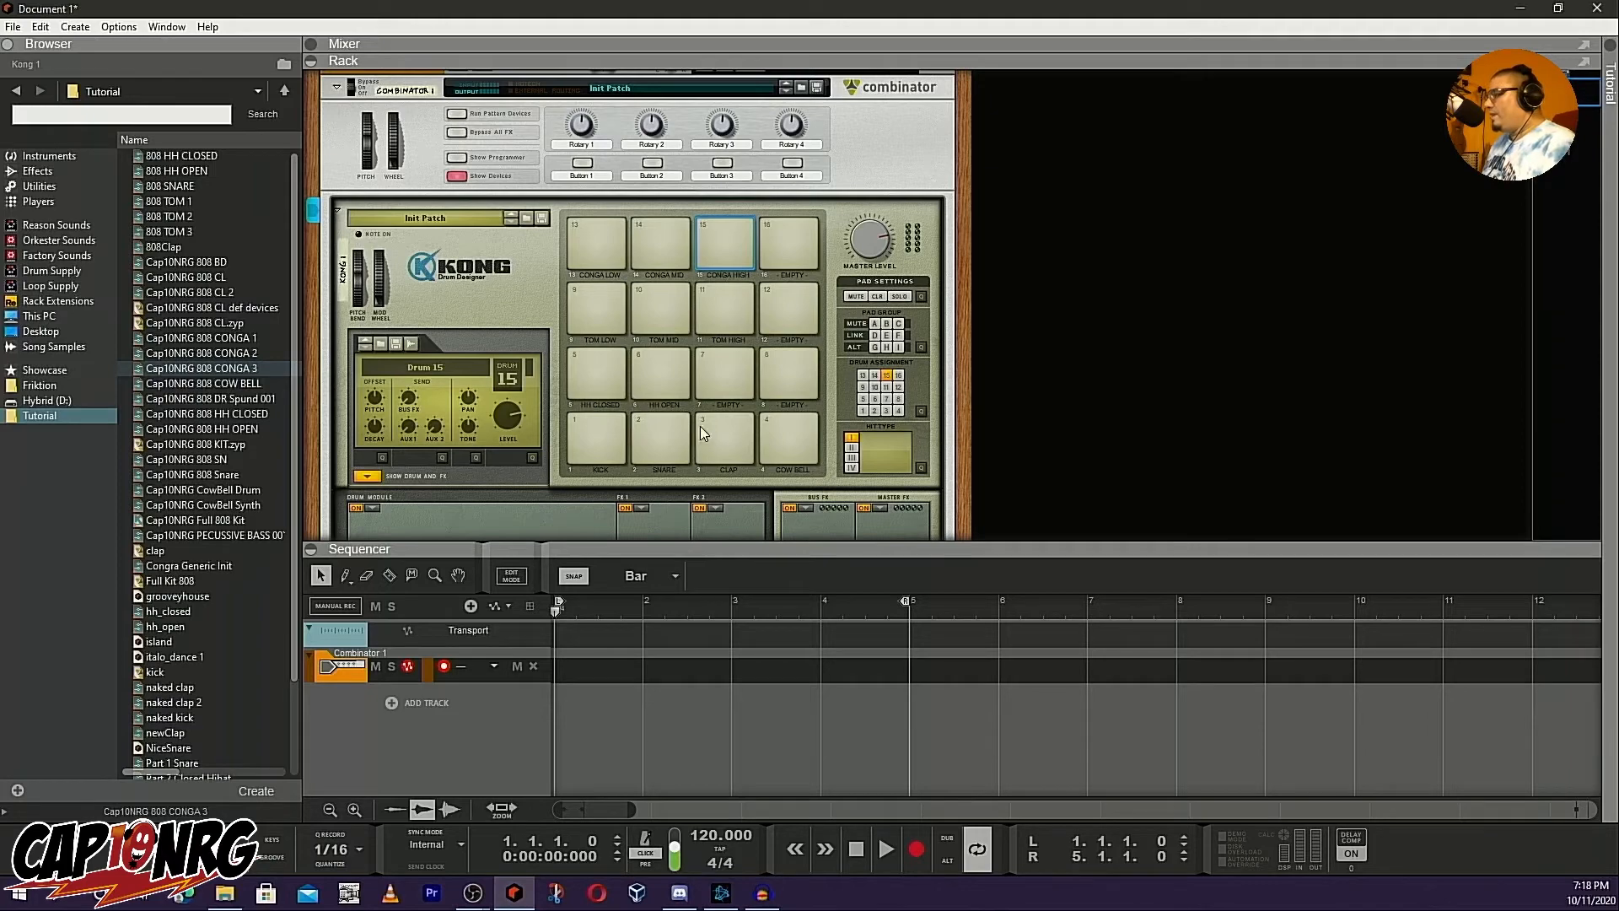
scroll(700, 421, "down", 10)
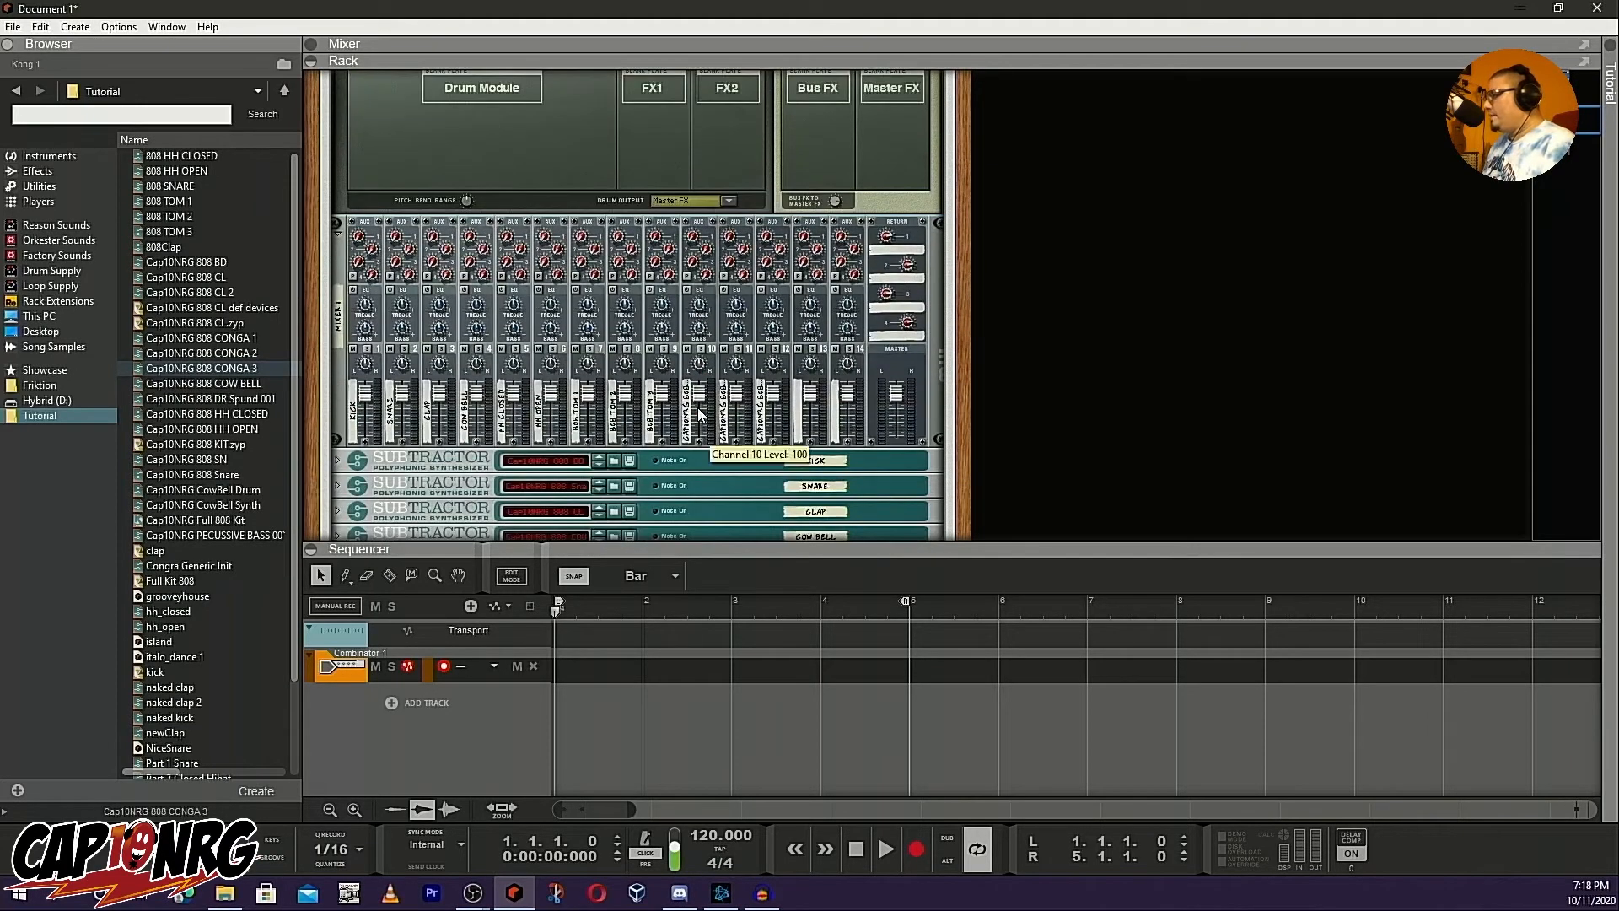
Examine the mixer channels, Kong's pads and the device list in the Combinator's key mapping
scroll(699, 413, "down", 3)
scroll(697, 413, "up", 9)
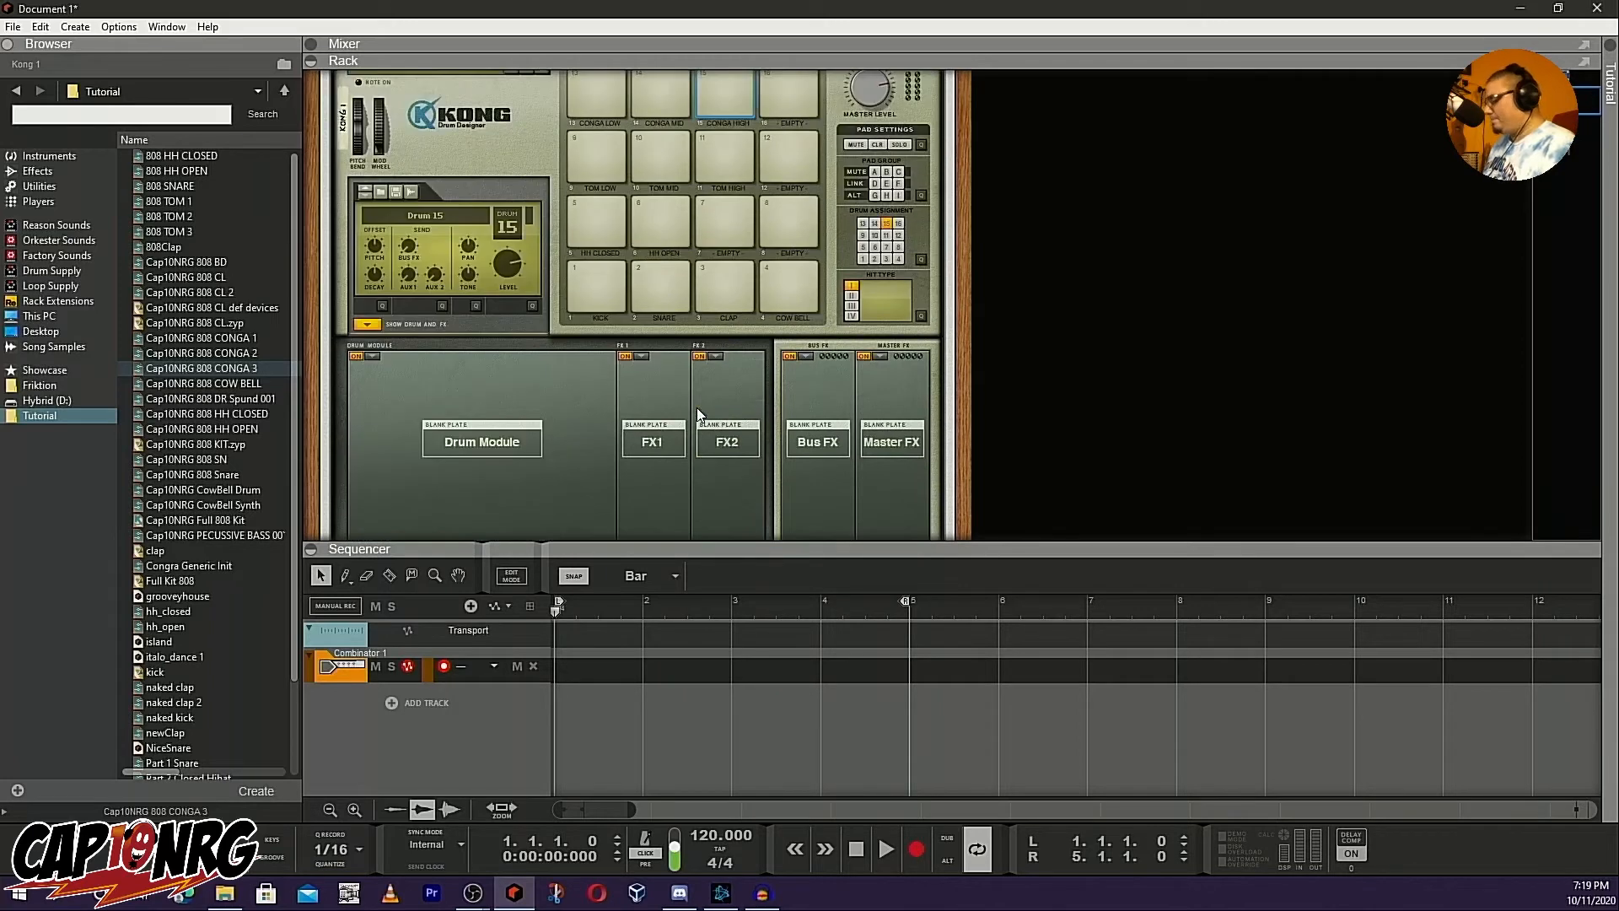
scroll(610, 256, "down", 2)
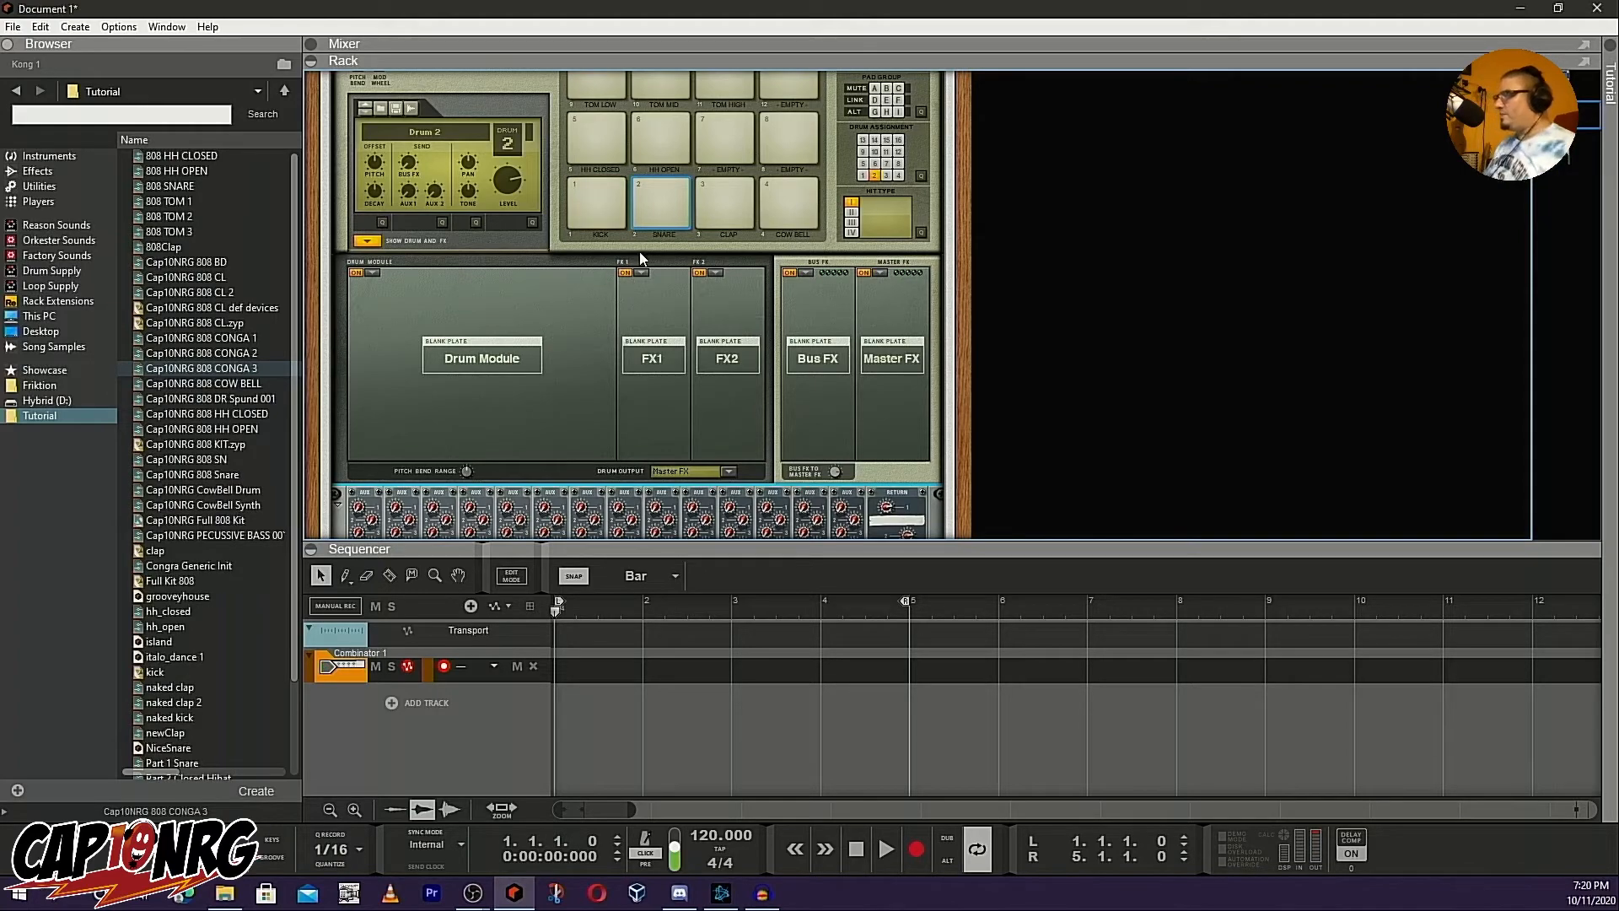
scroll(599, 237, "up", 8)
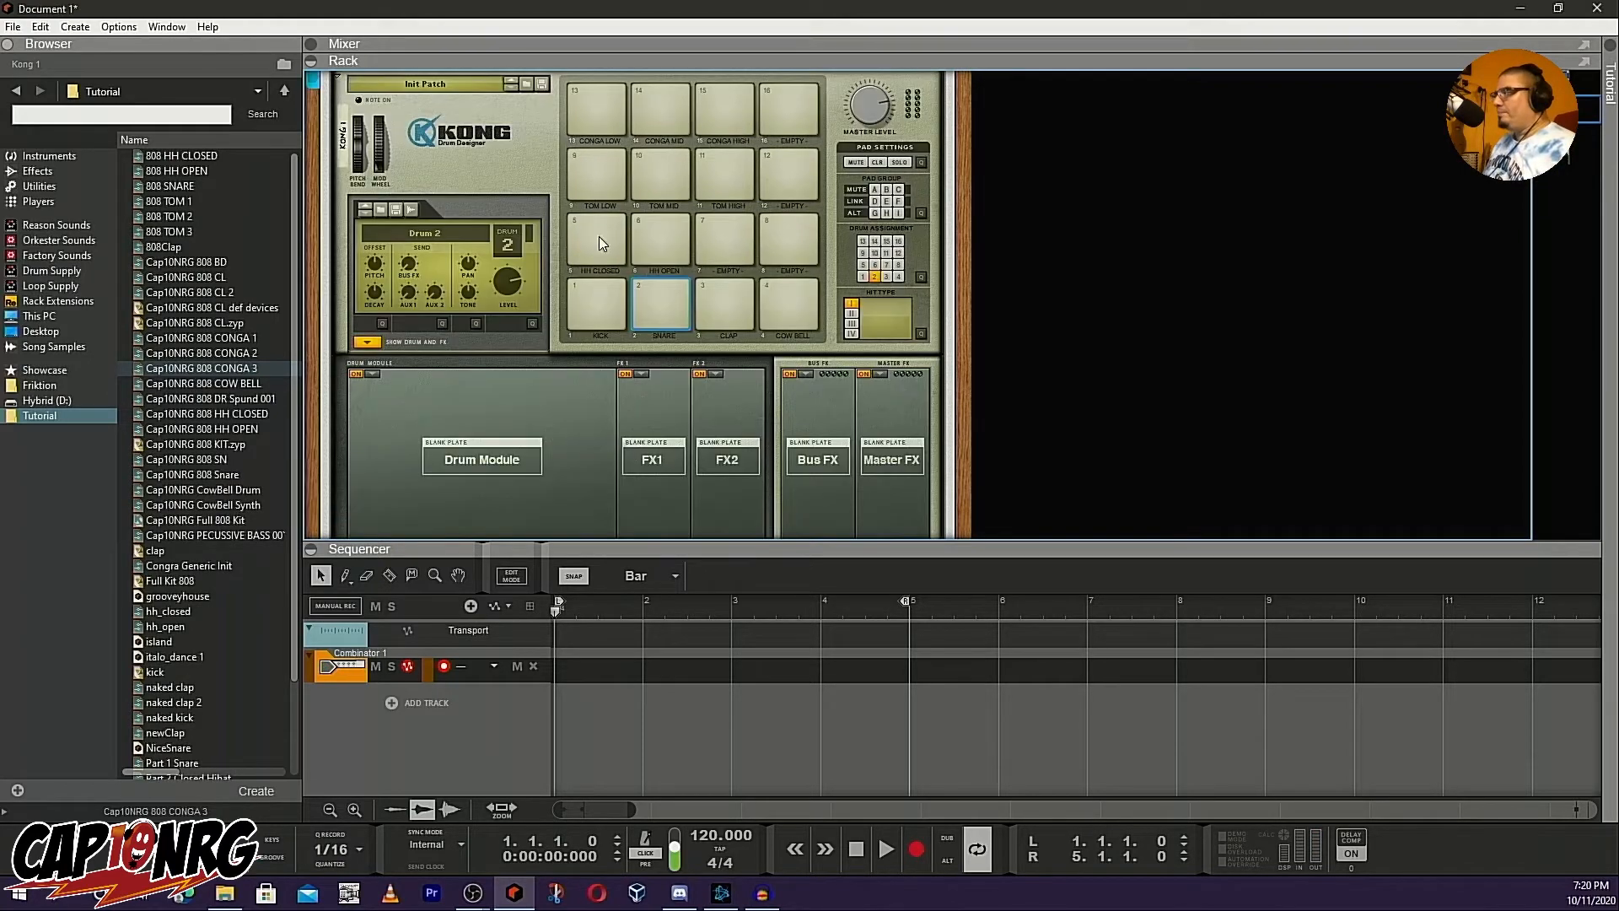
scroll(600, 240, "up", 3)
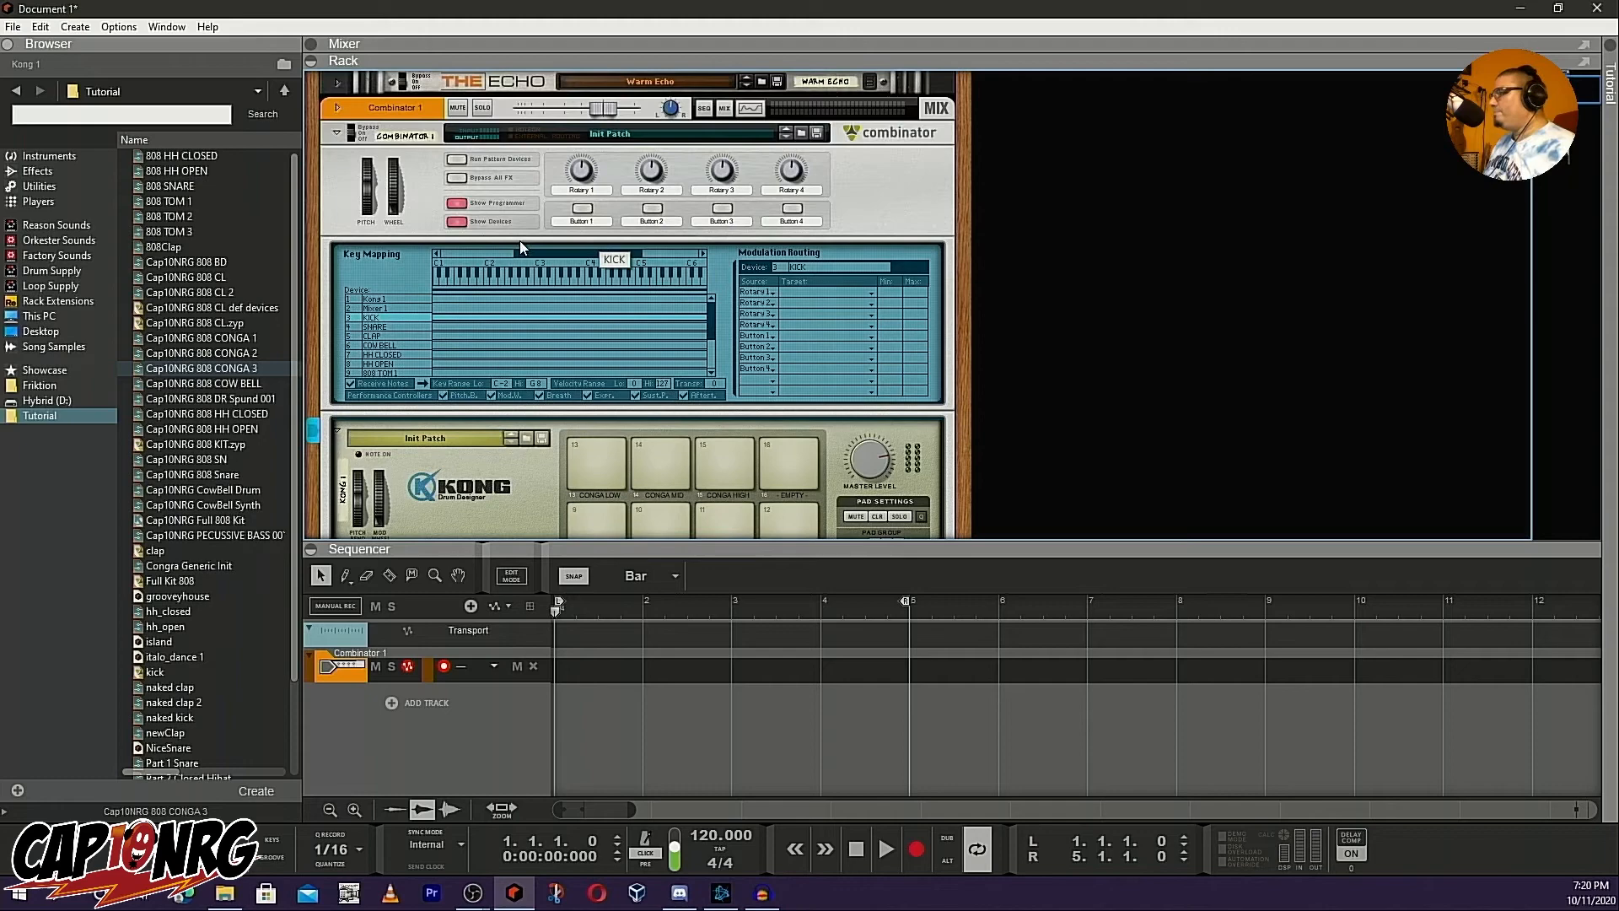
left_click(457, 205)
left_click(457, 204)
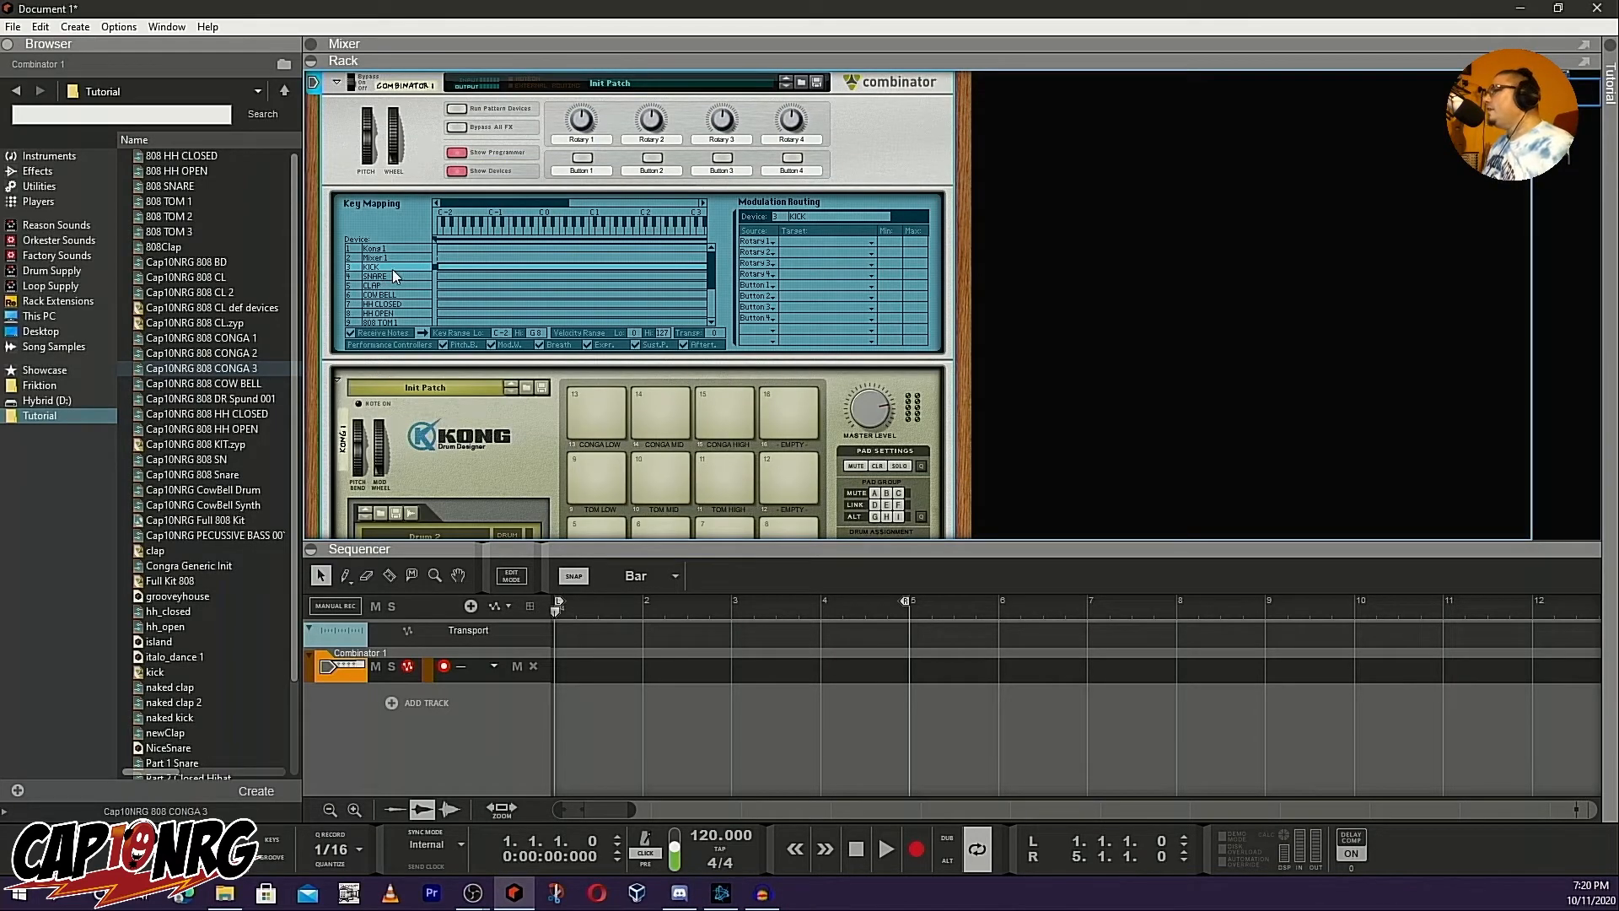
scroll(391, 283, "down", 3)
scroll(391, 284, "up", 3)
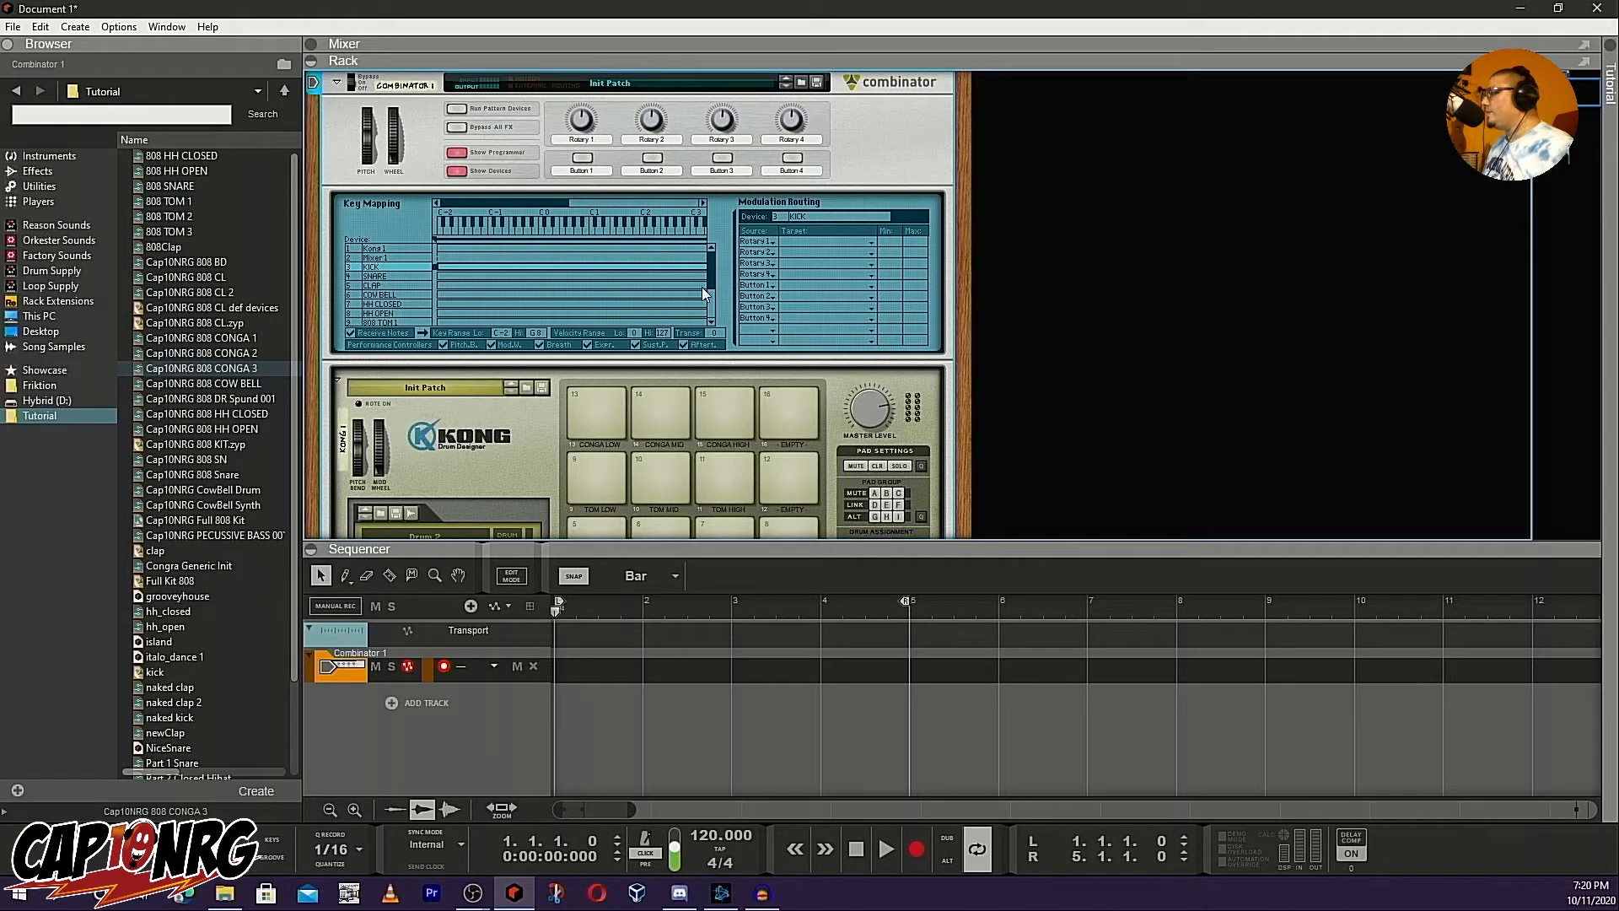
Turn off Receive Notes in the Combinator's key mapping for Cap10NRG 808 CONGA 3, CONGA 2 and CONGA 1
left_click_drag(712, 276, 716, 315)
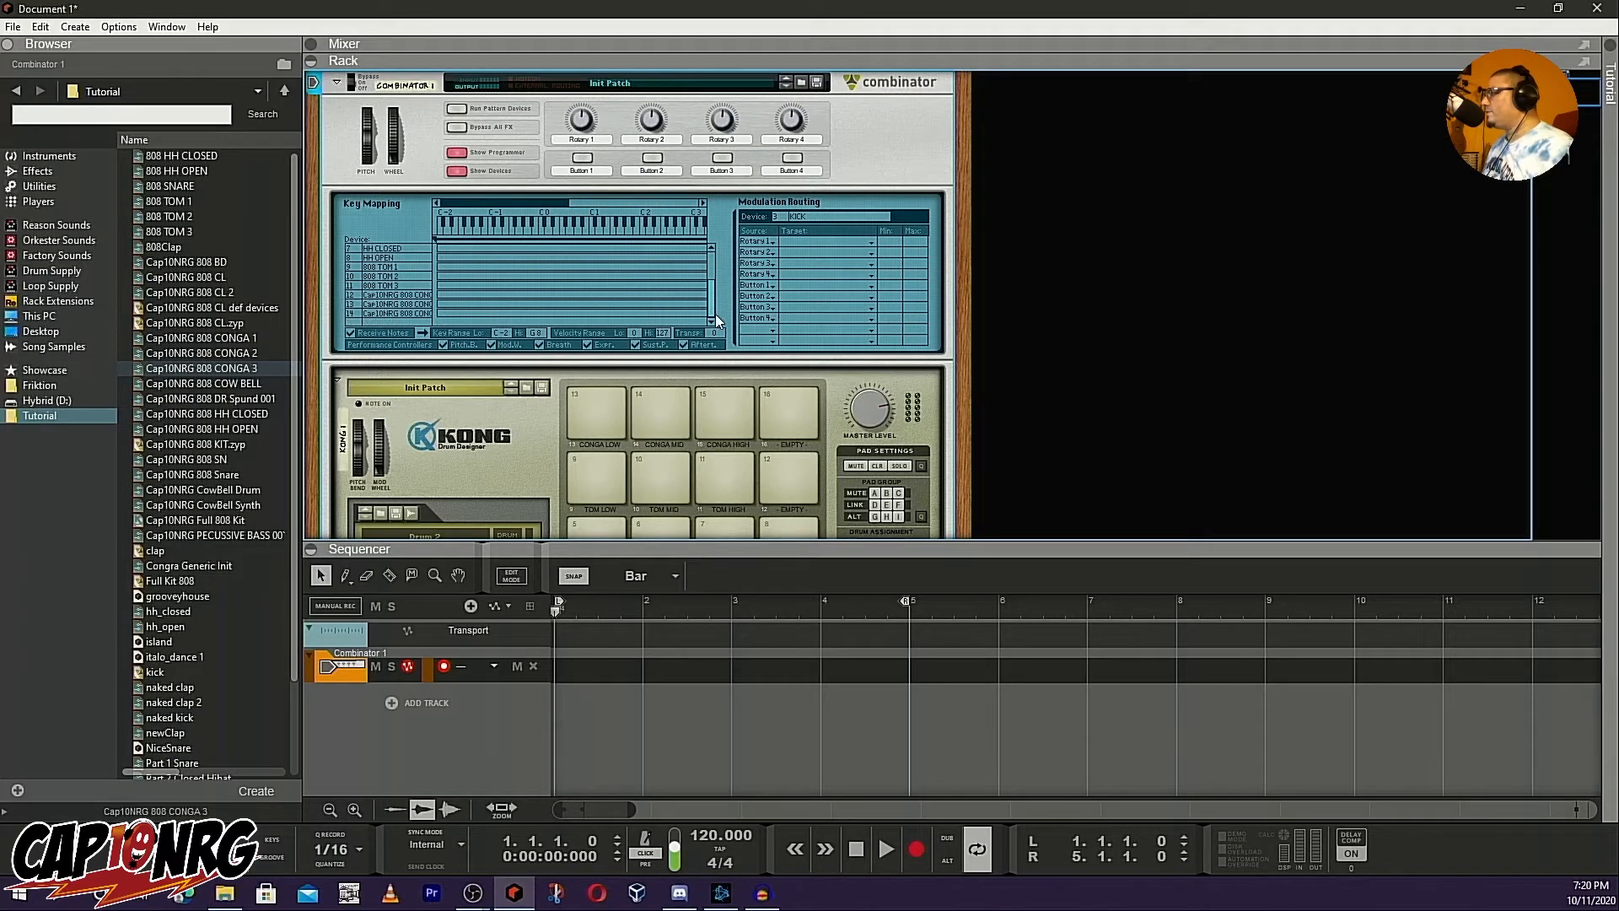
left_click(381, 314)
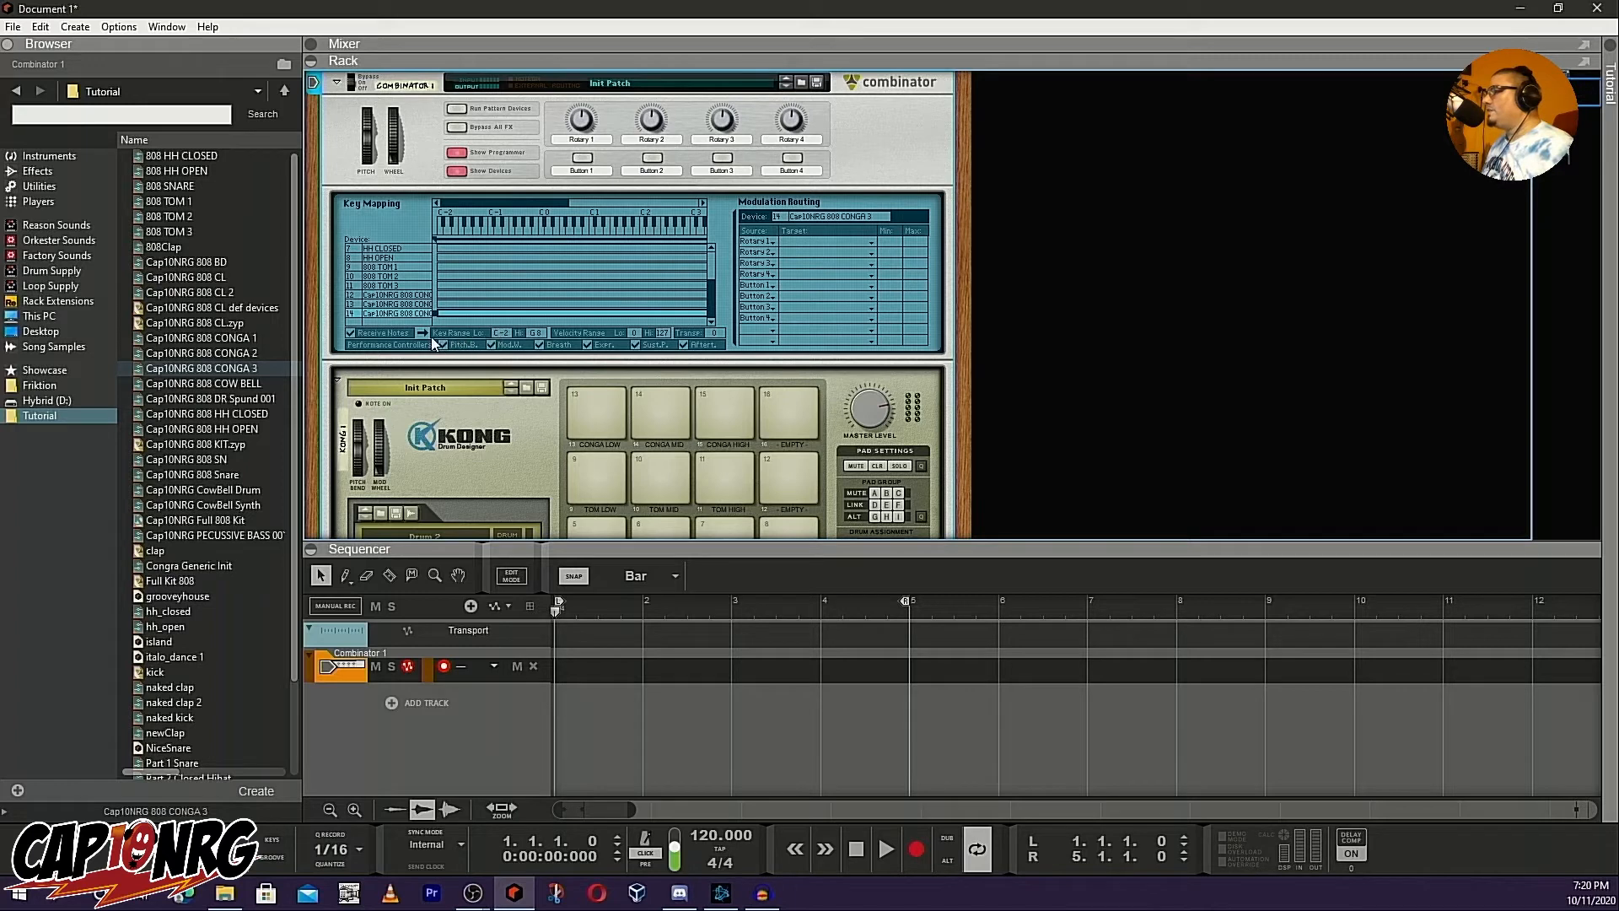
left_click(350, 332)
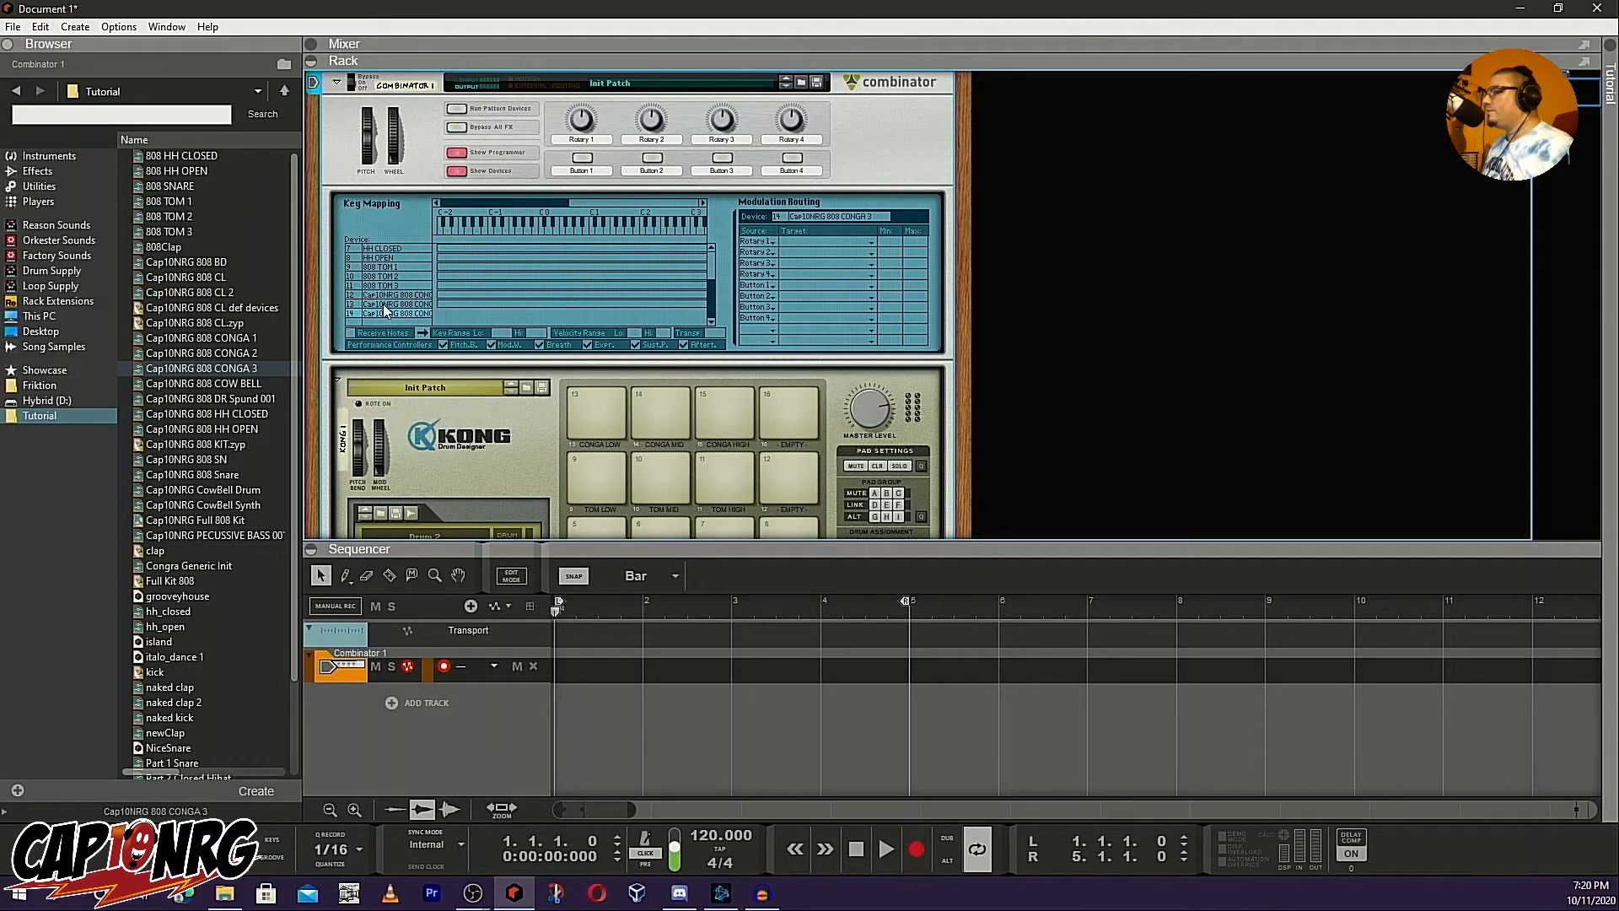
left_click(384, 304)
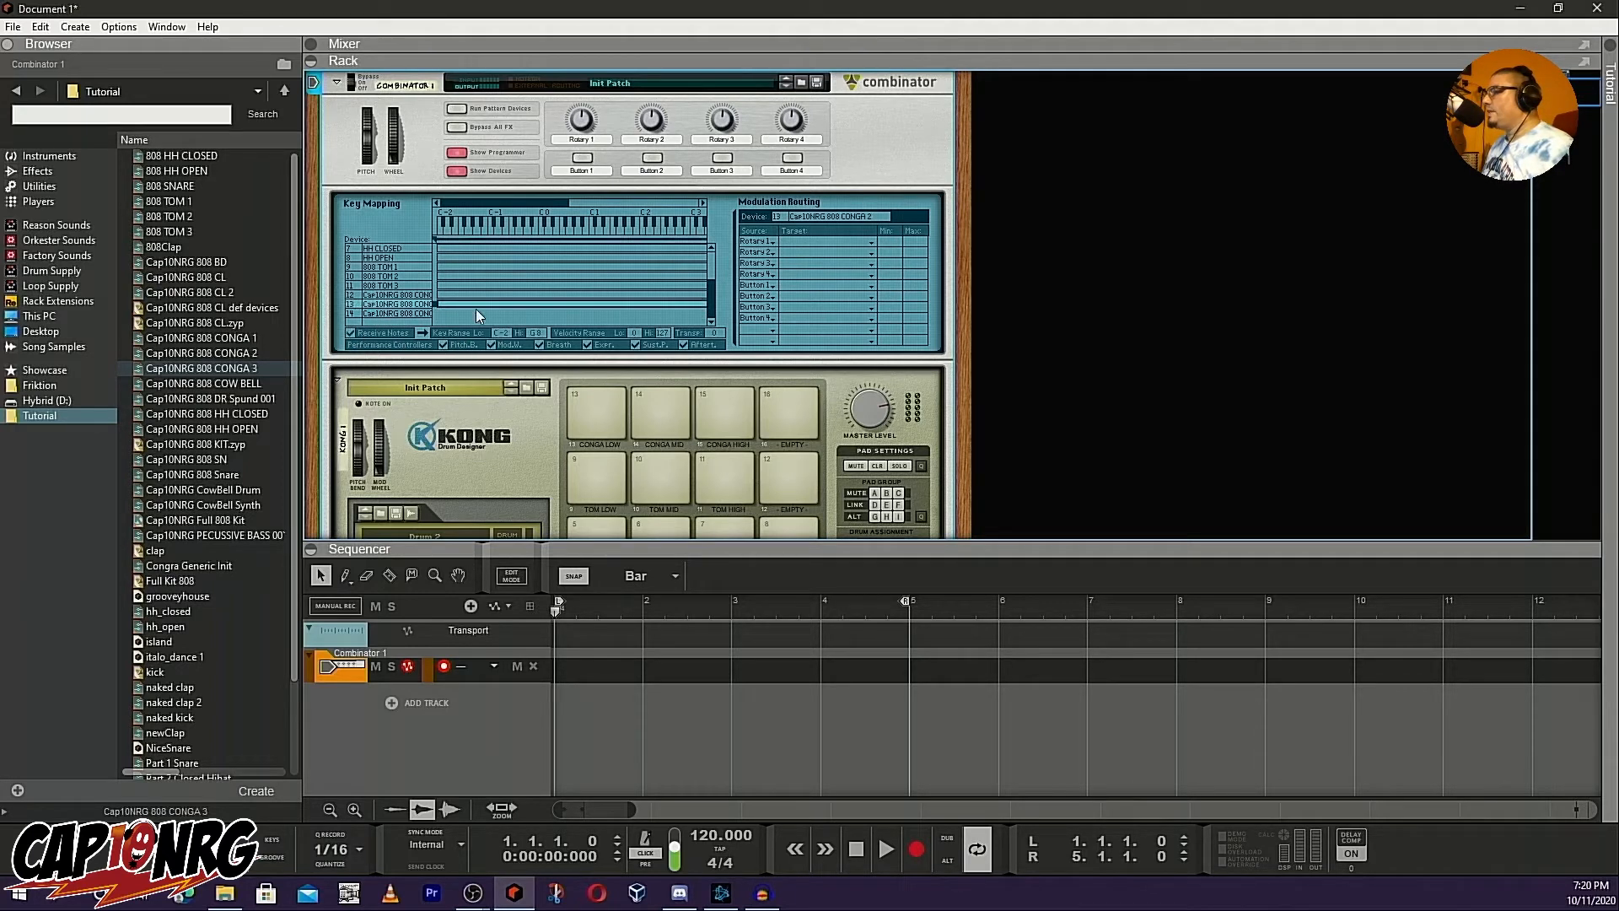
left_click(350, 328)
left_click(396, 293)
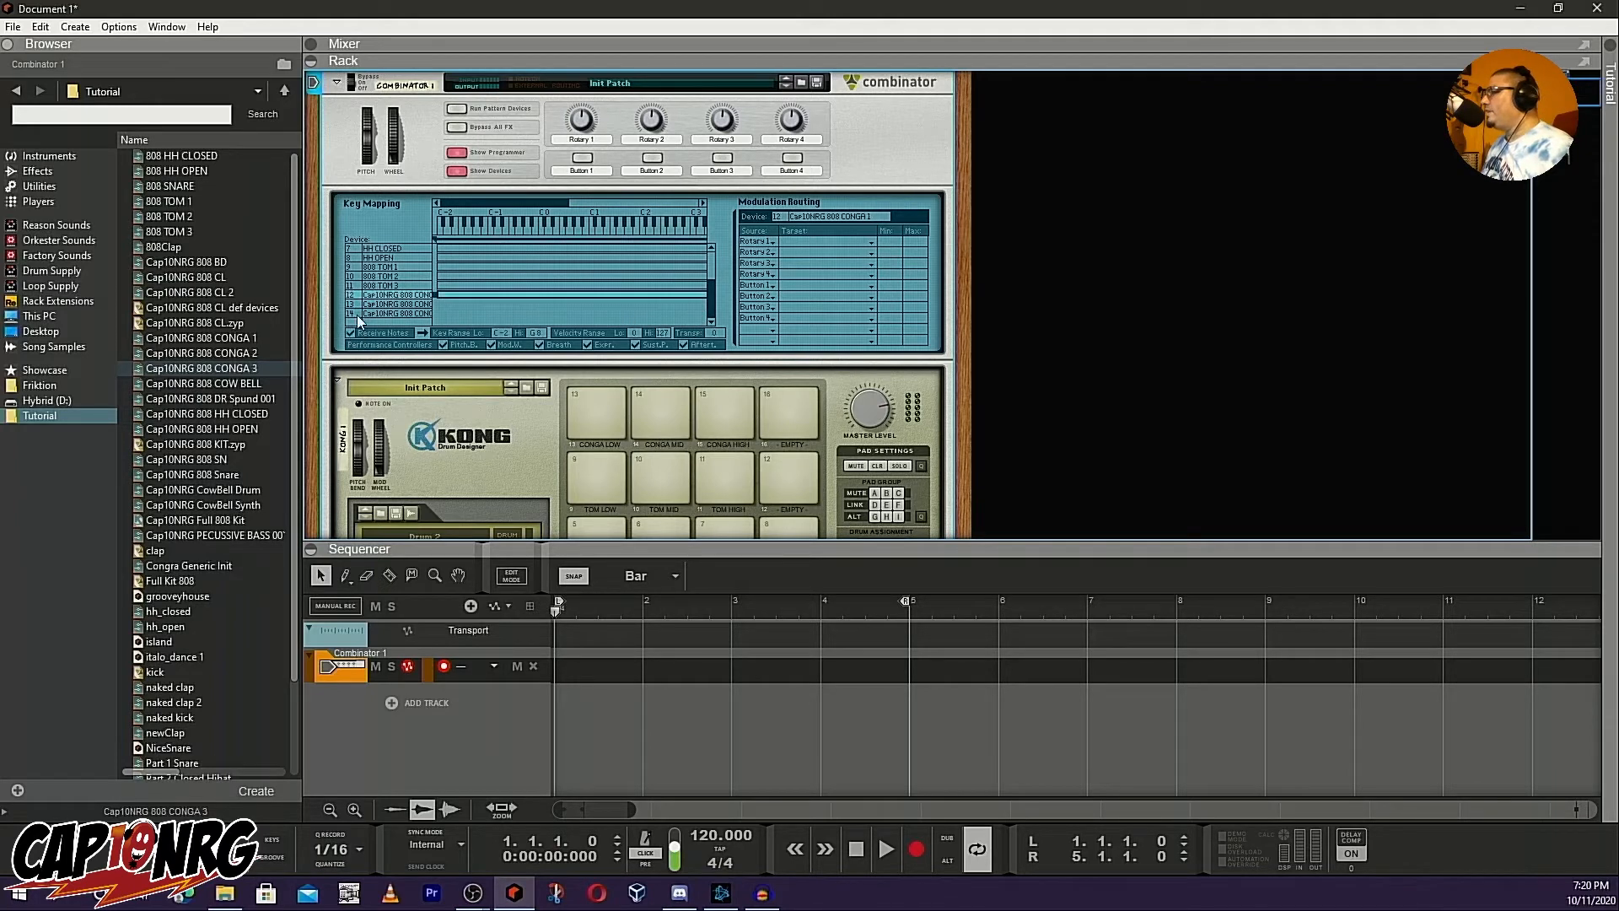
left_click(351, 332)
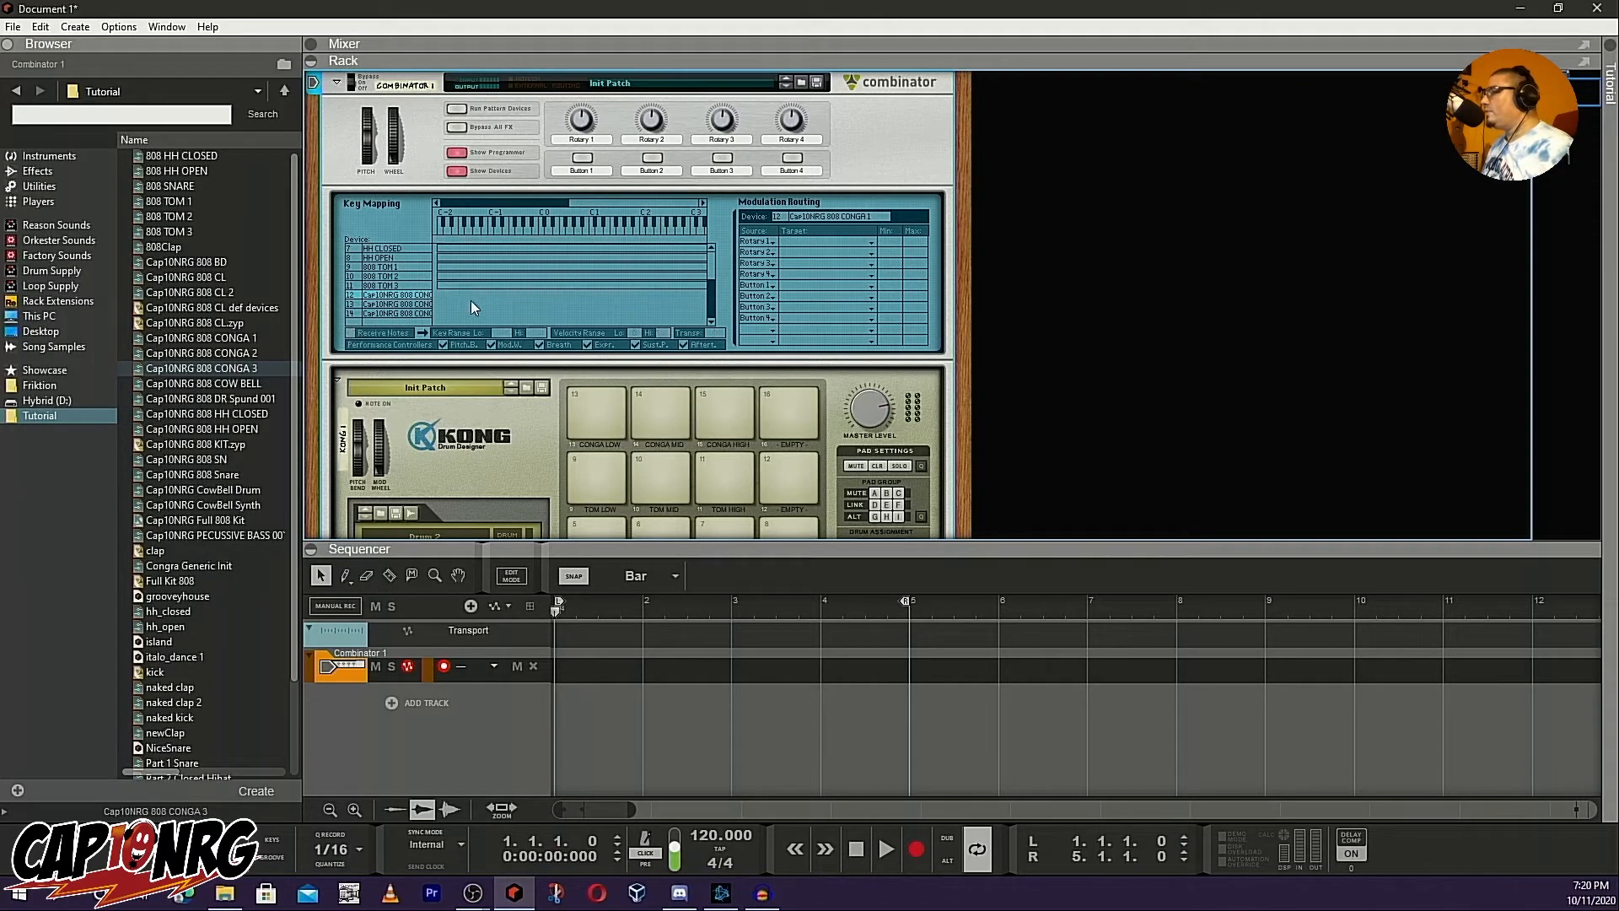
Turn off Receive Notes for 808 TOM 3, 808 TOM 2 and 808 TOM 1
left_click(412, 287)
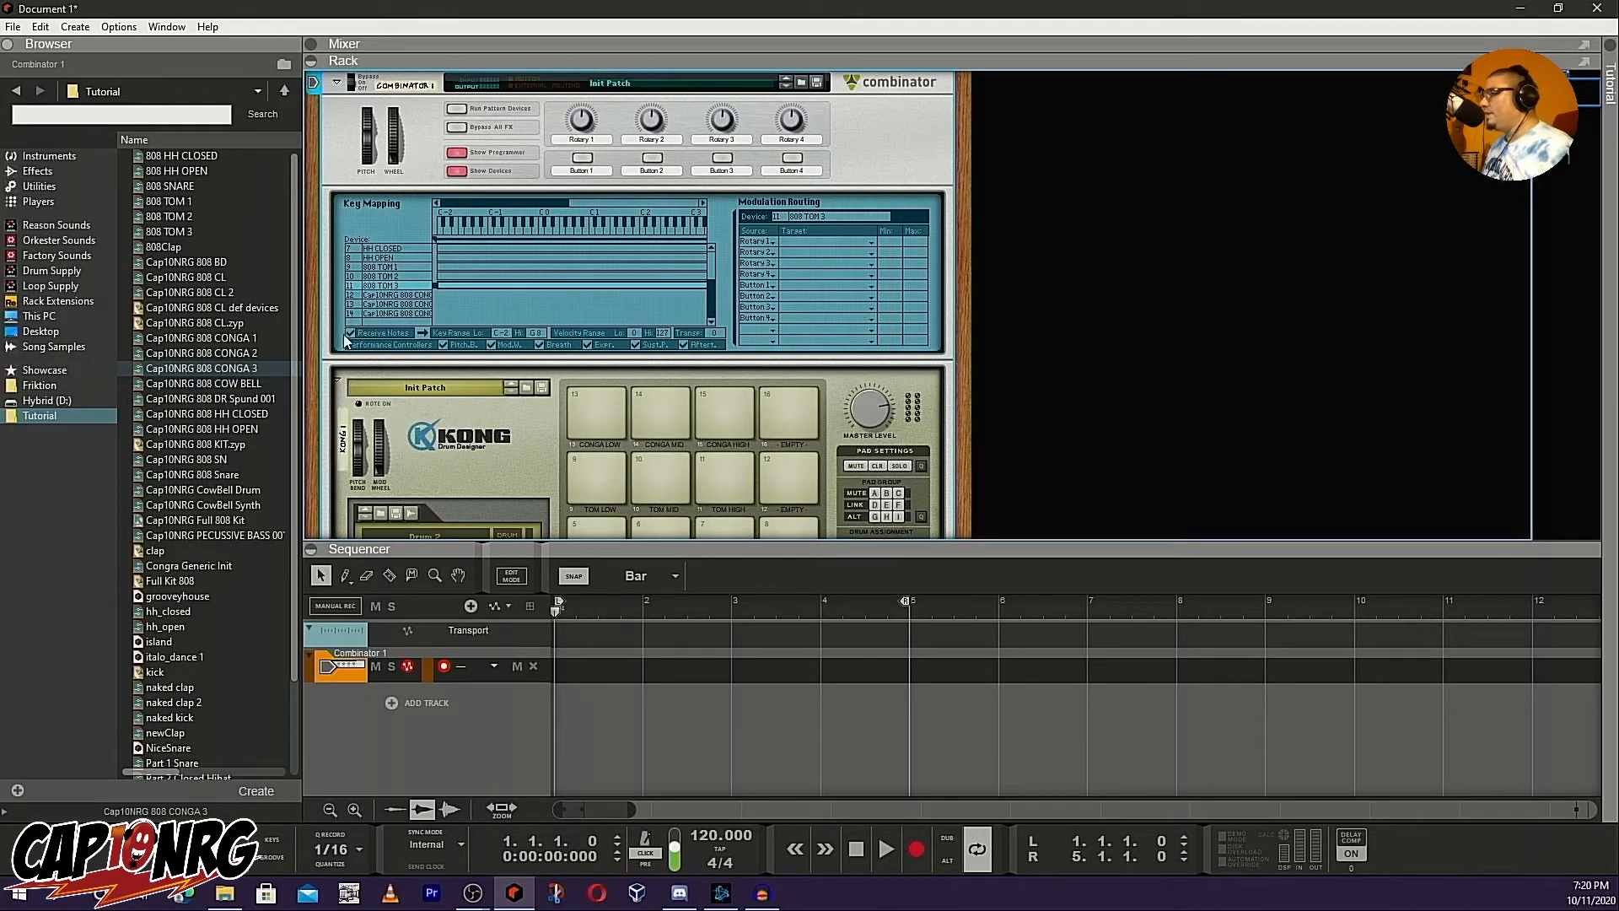
left_click(351, 332)
left_click(418, 276)
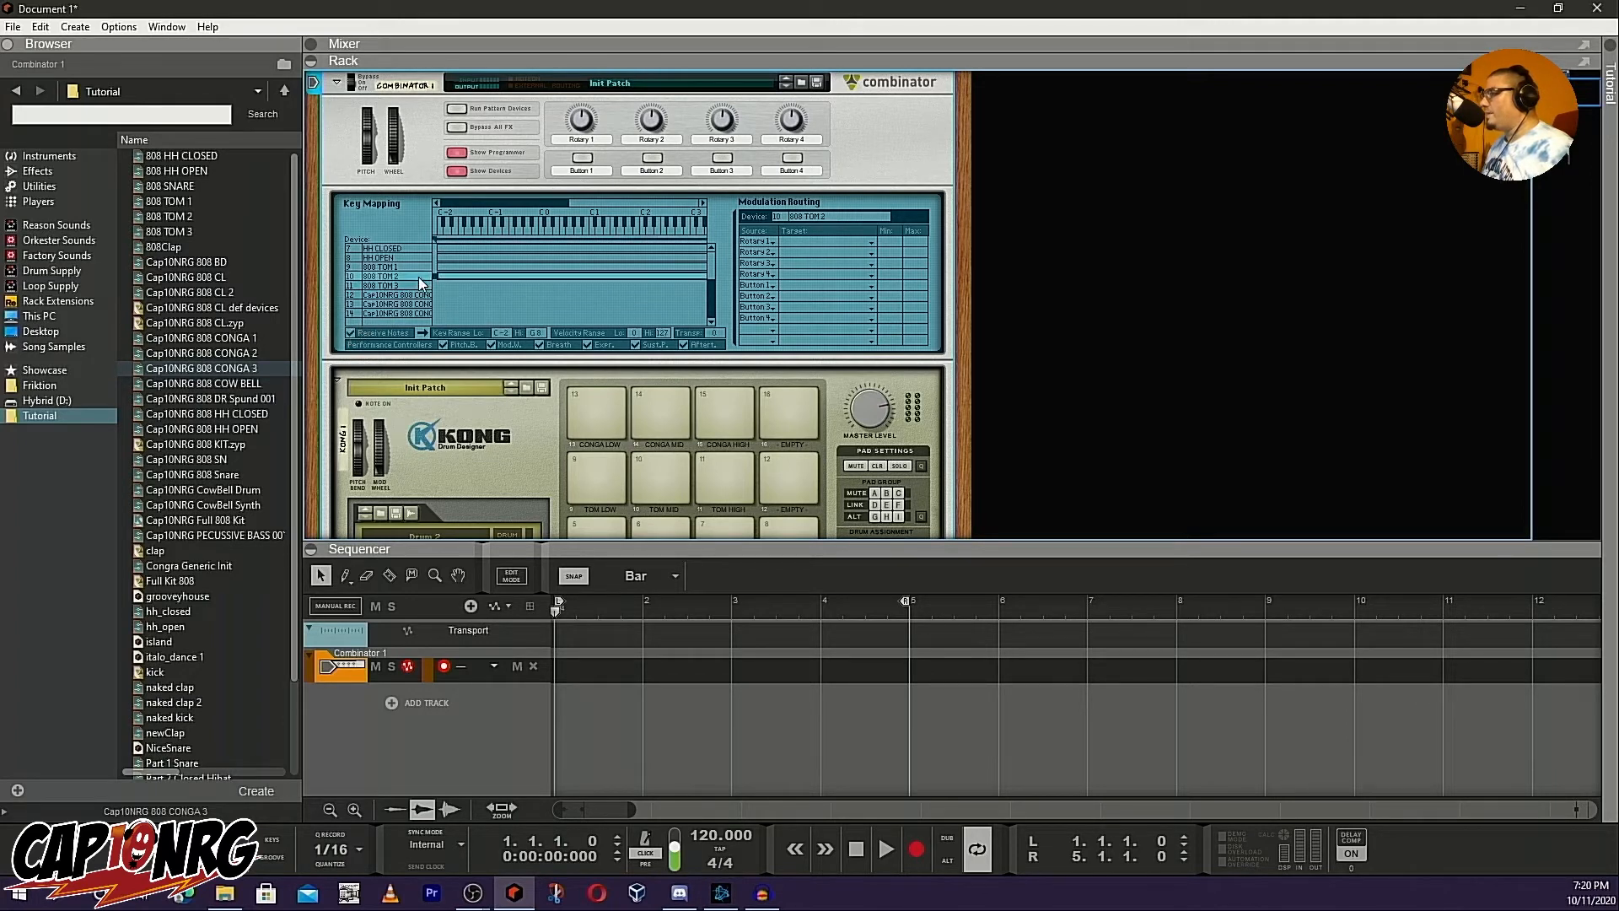
left_click(351, 333)
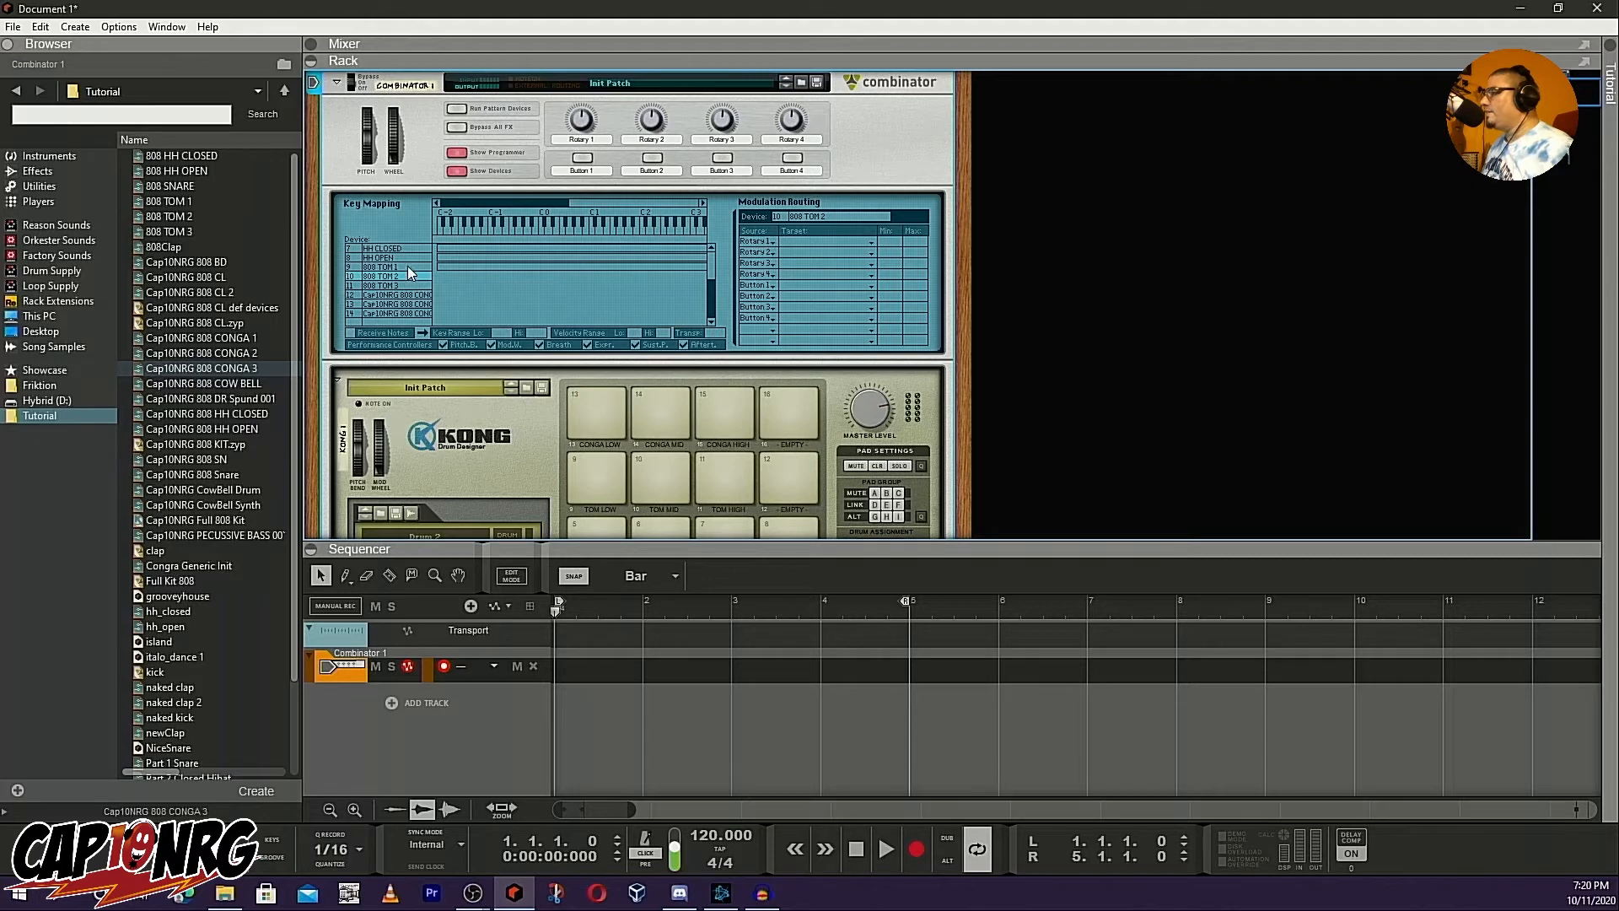
left_click(407, 266)
left_click(351, 333)
Turn off Receive Notes for HH OPEN and HH CLOSED
left_click(380, 257)
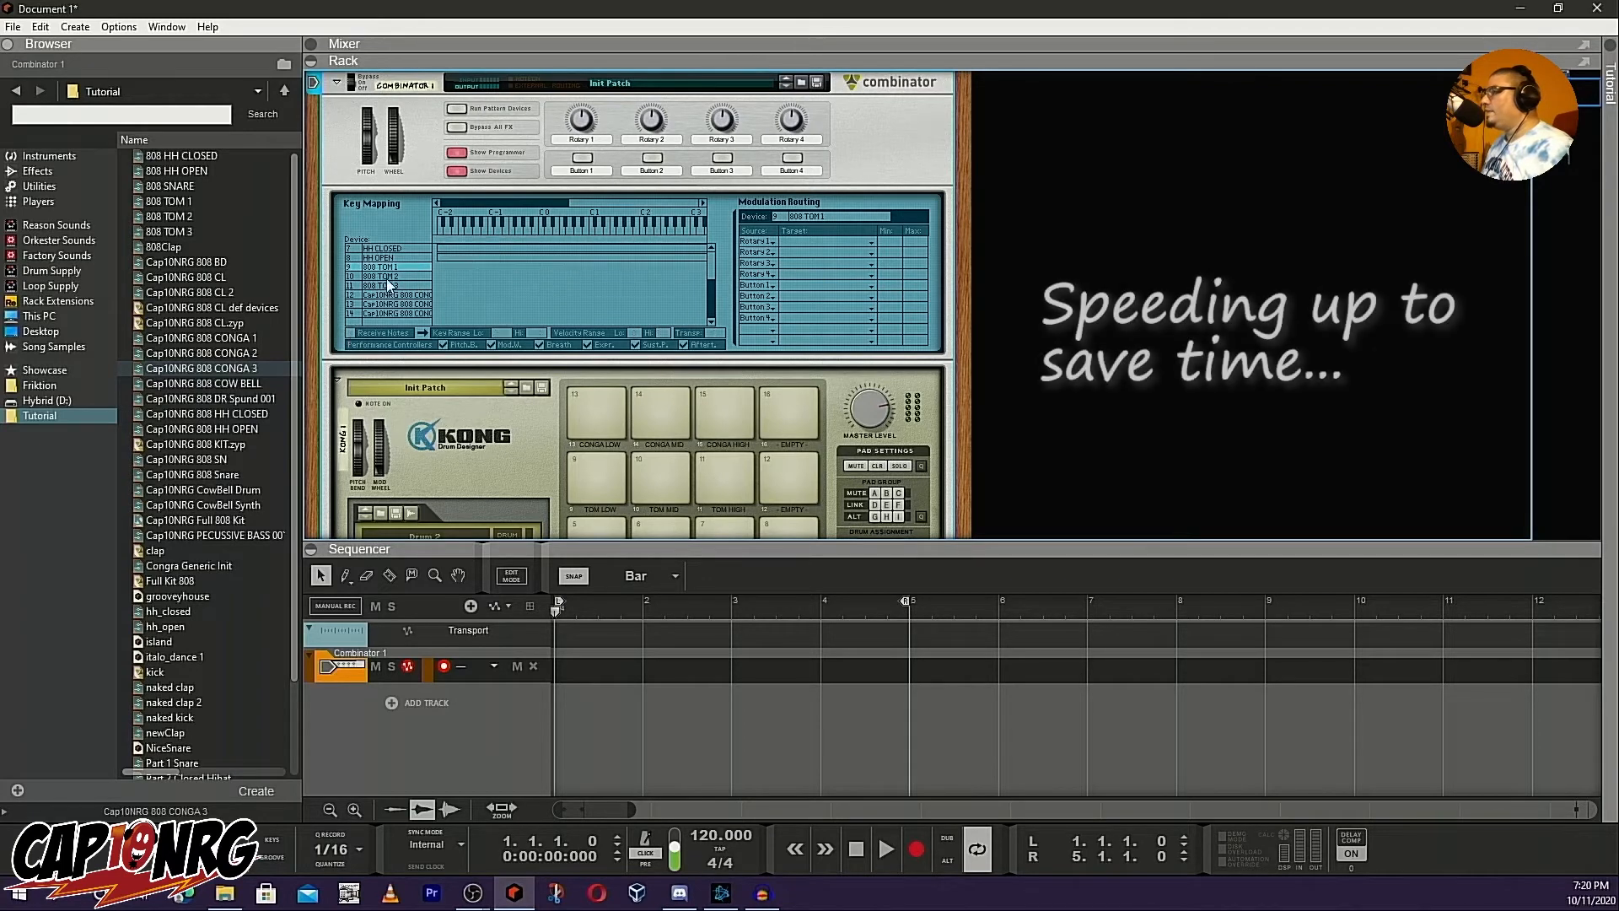
left_click(352, 332)
left_click(380, 248)
left_click(351, 333)
Turn off Receive Notes for COW BELL, CLAP, SNARE and KICK
left_click_drag(712, 291, 713, 246)
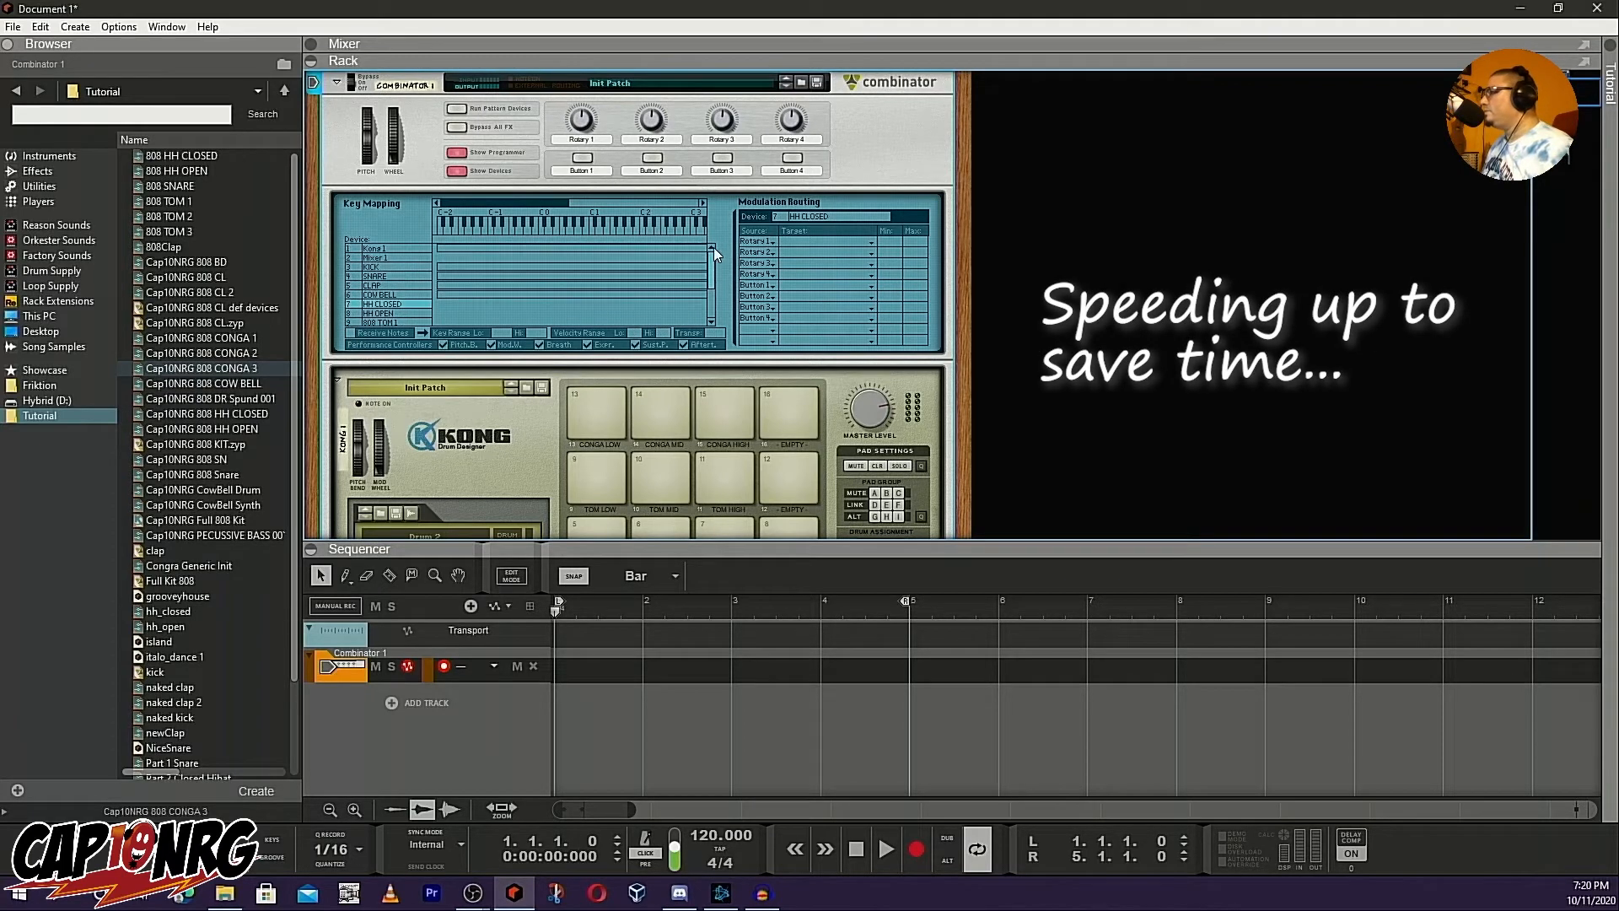
left_click(379, 296)
left_click(351, 333)
left_click(380, 286)
left_click(351, 332)
left_click(380, 275)
left_click(351, 332)
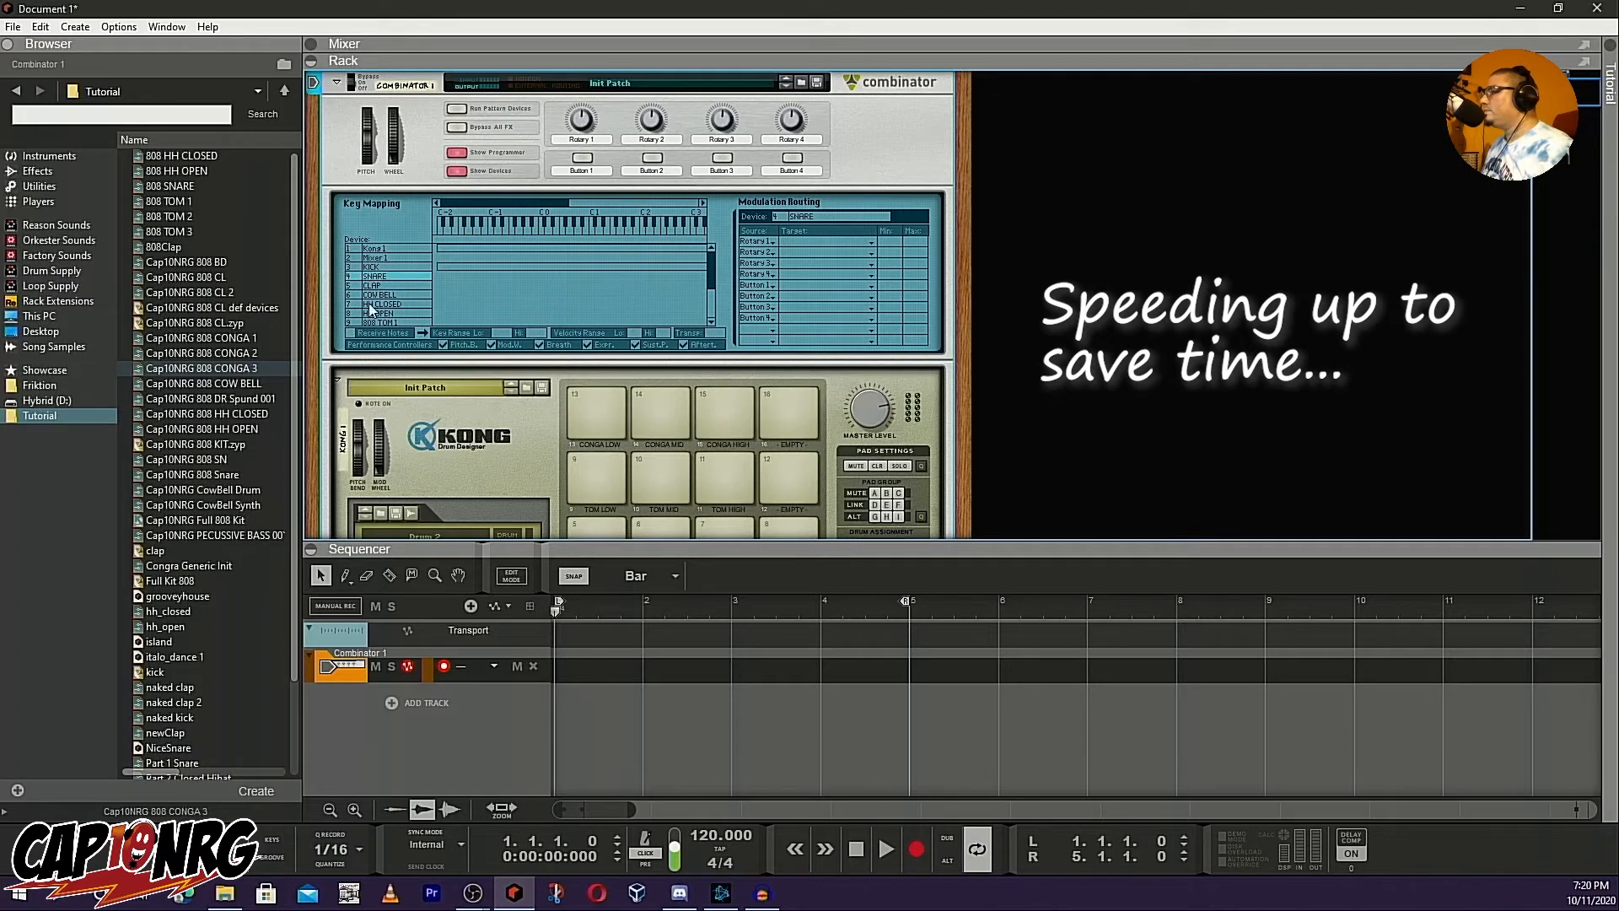
left_click(379, 267)
left_click(352, 332)
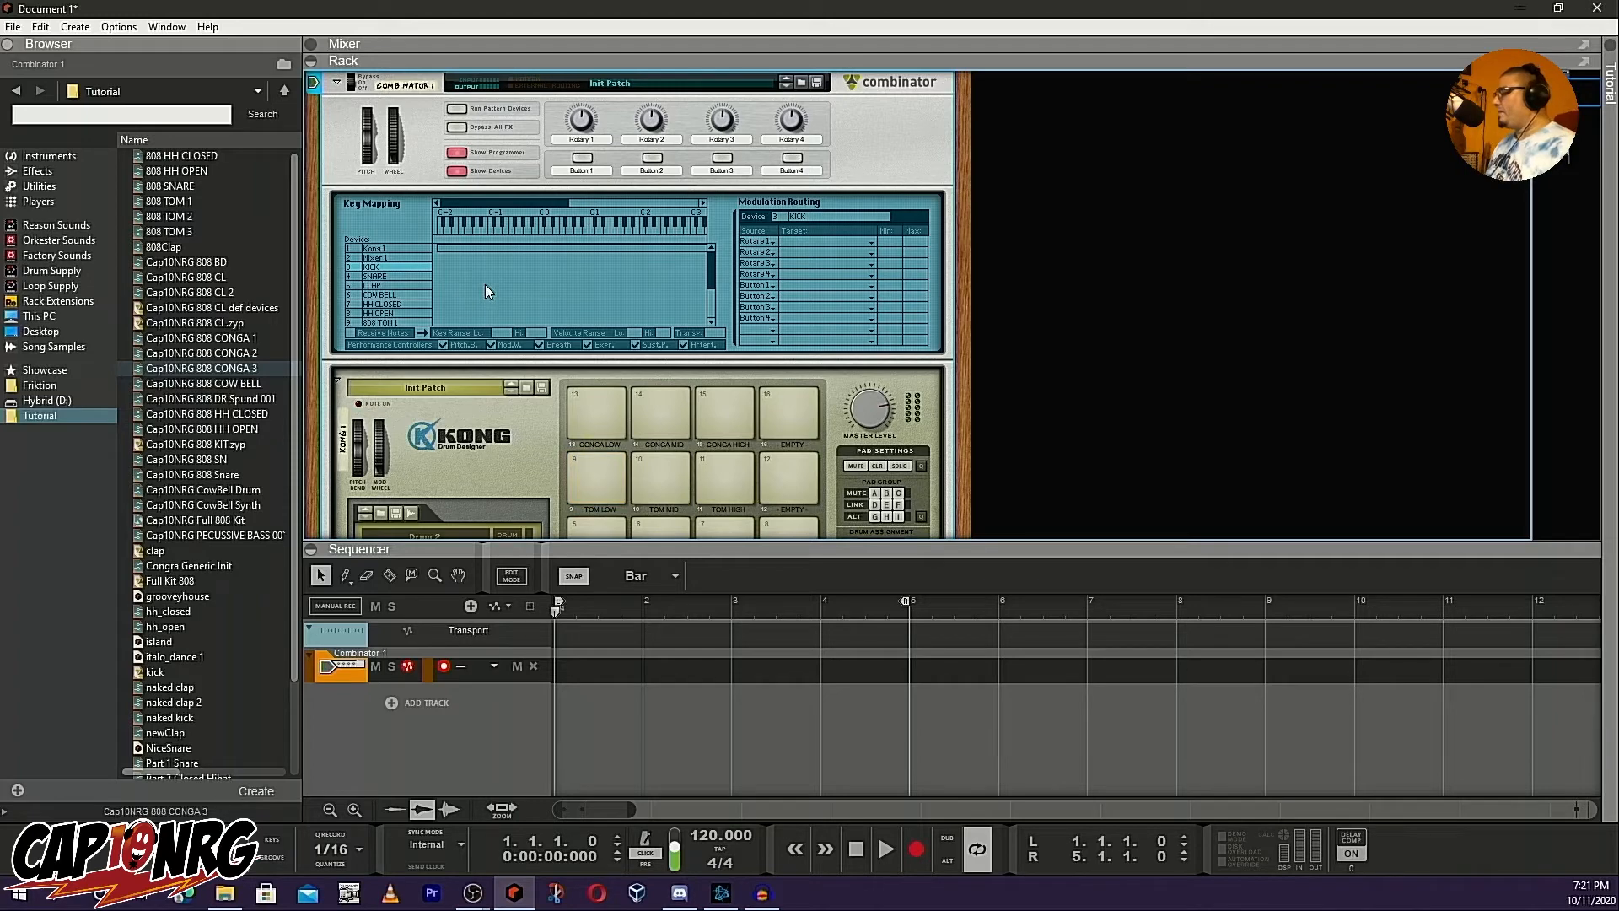
Fold the reMIX mixer below Kong and unfold the KICK Subtractor
scroll(534, 305, "down", 1)
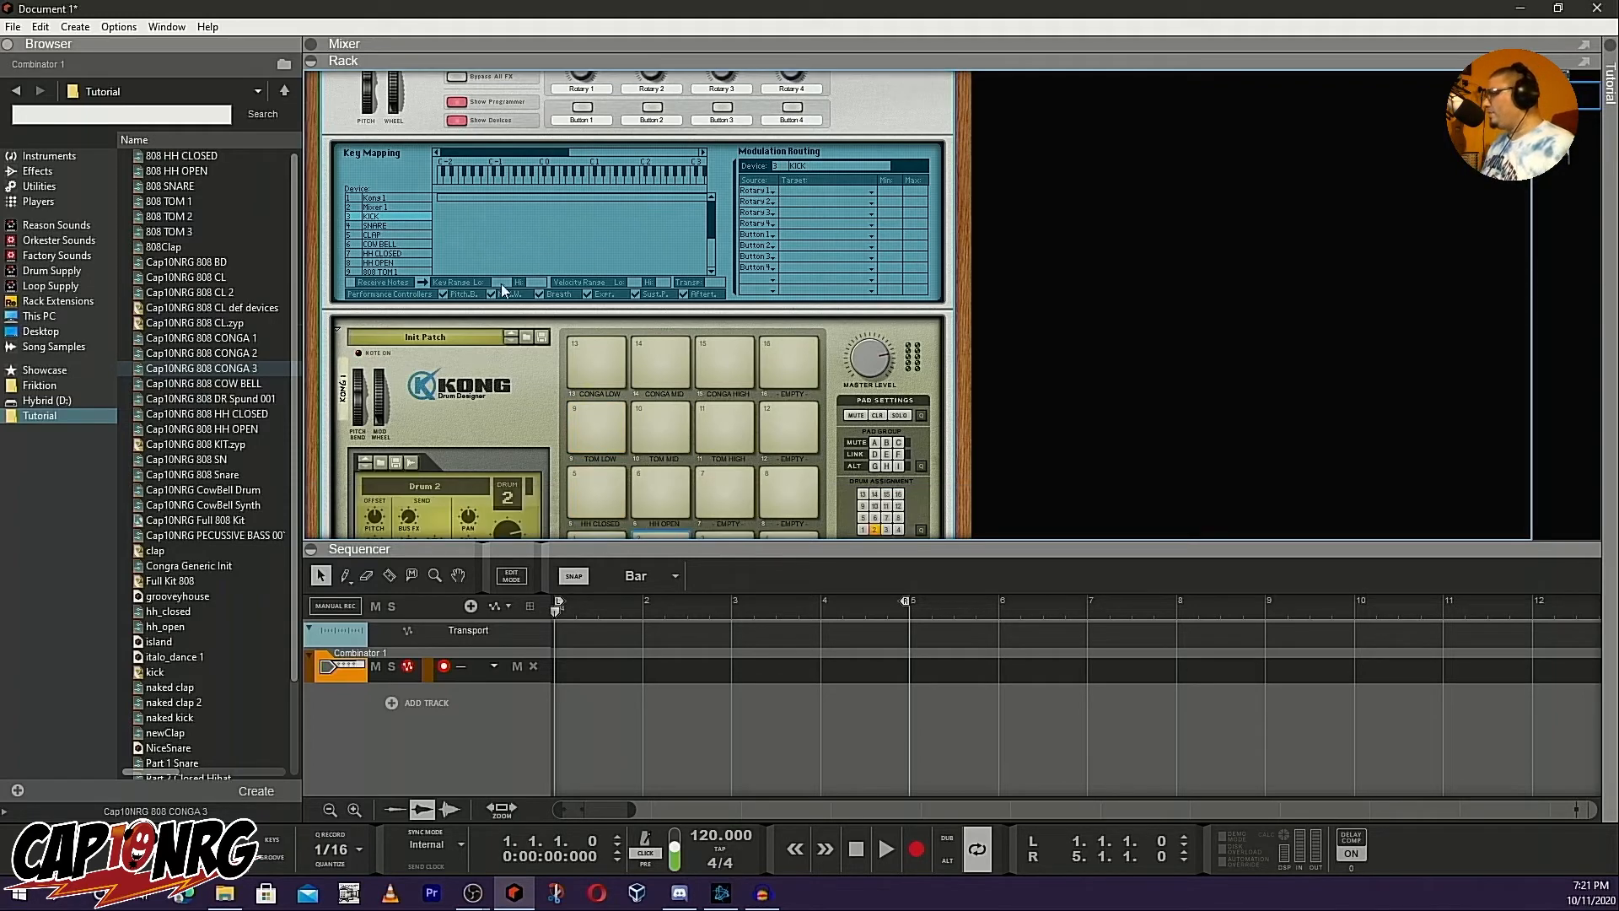
scroll(416, 218, "down", 2)
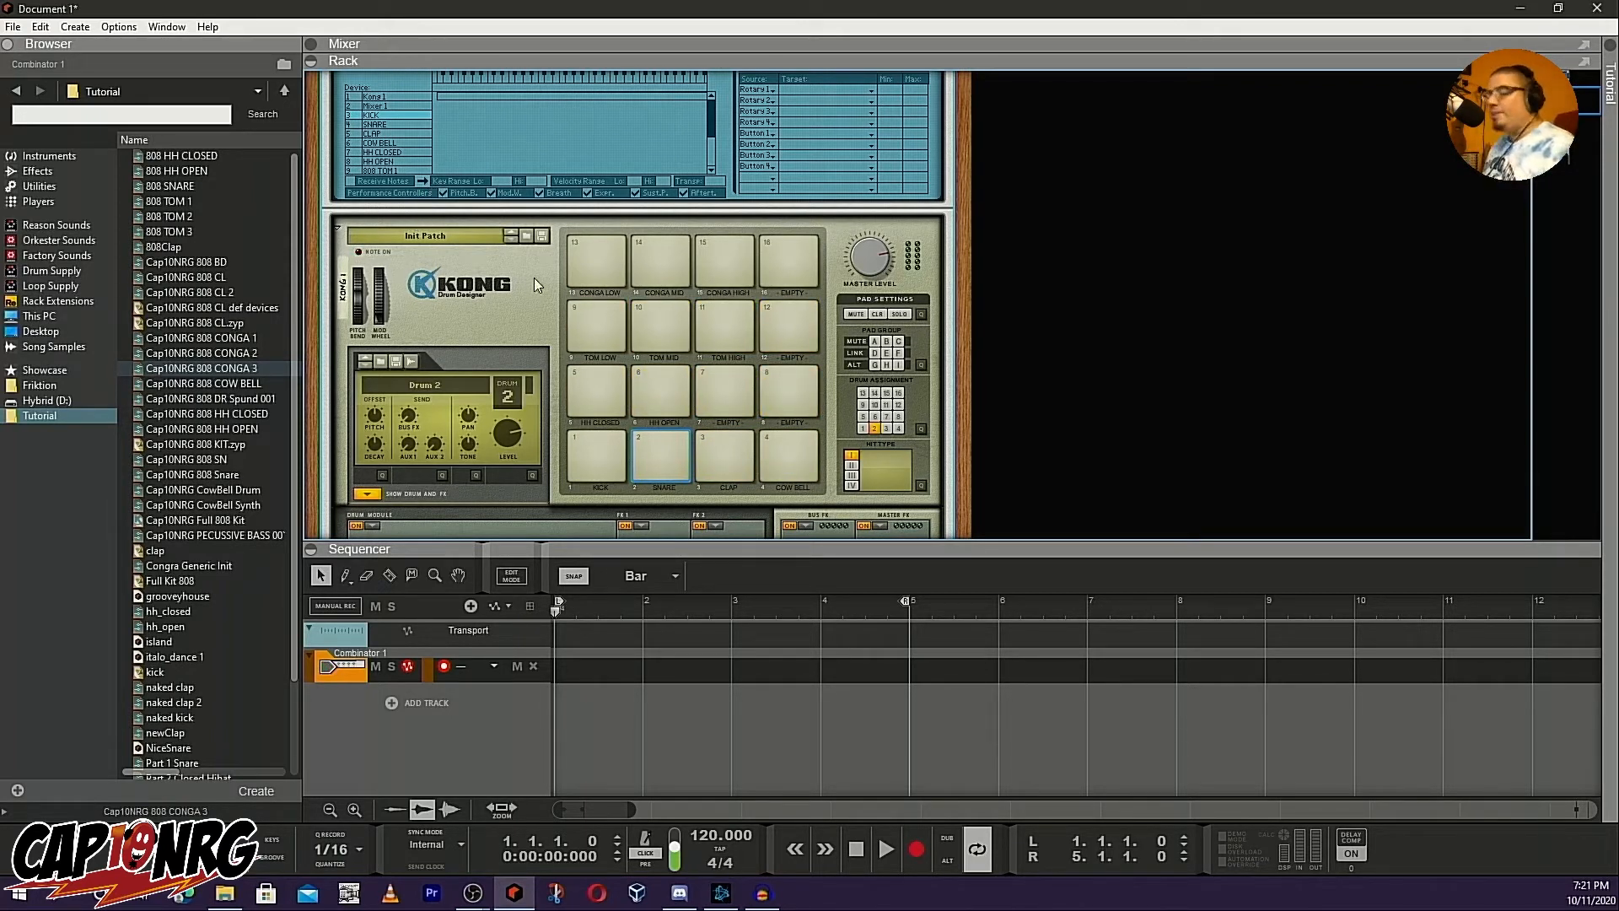
scroll(511, 413, "down", 10)
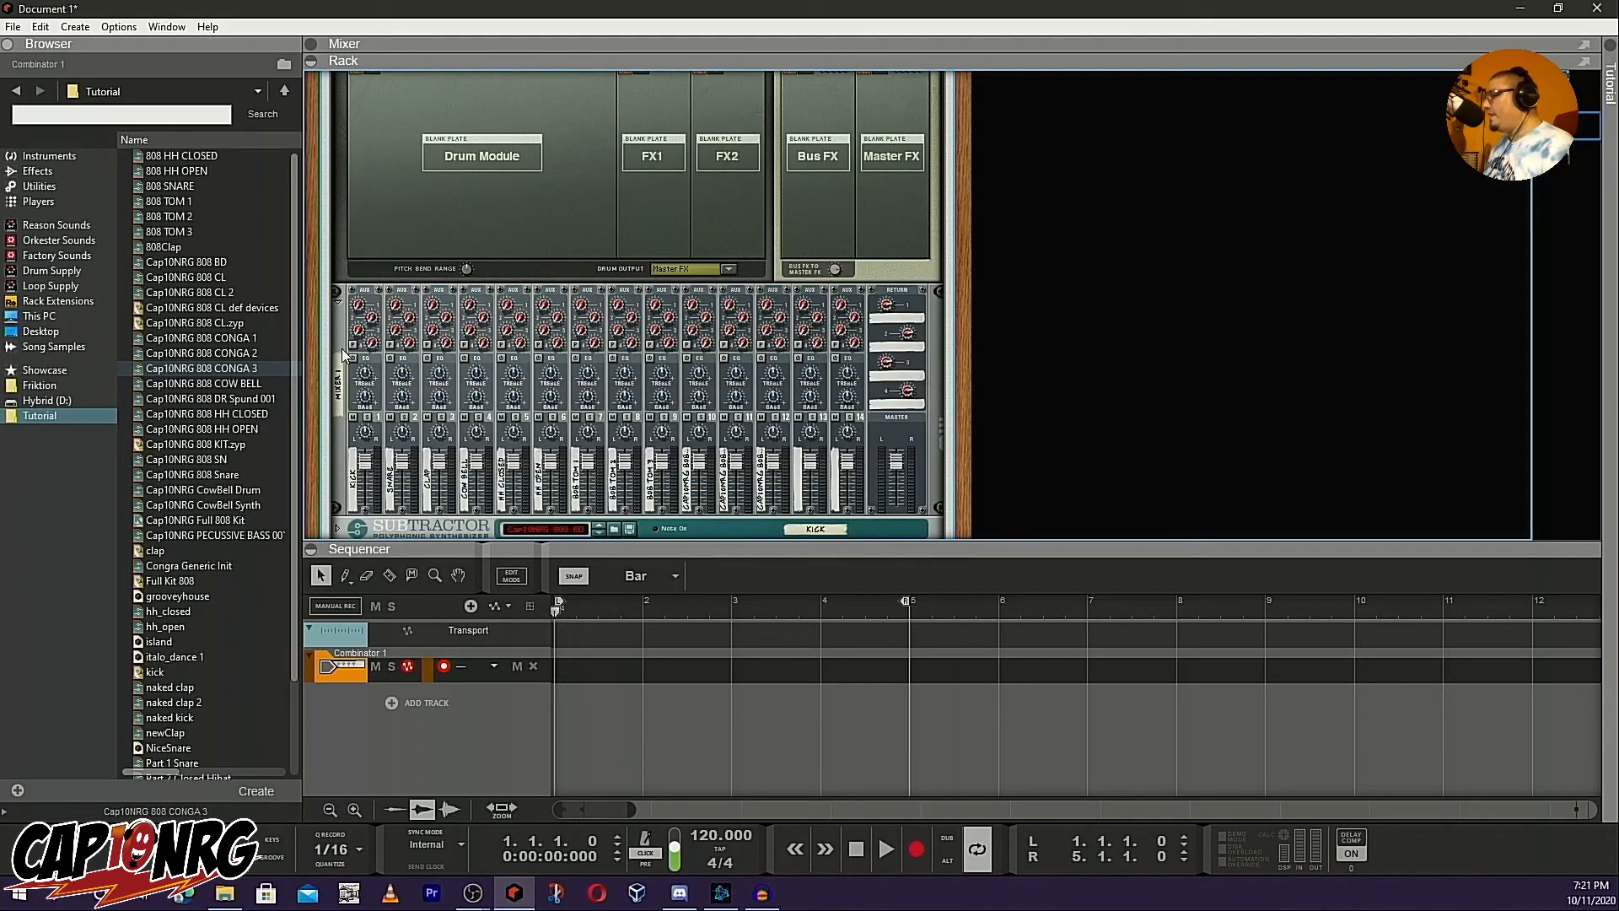
left_click(337, 297)
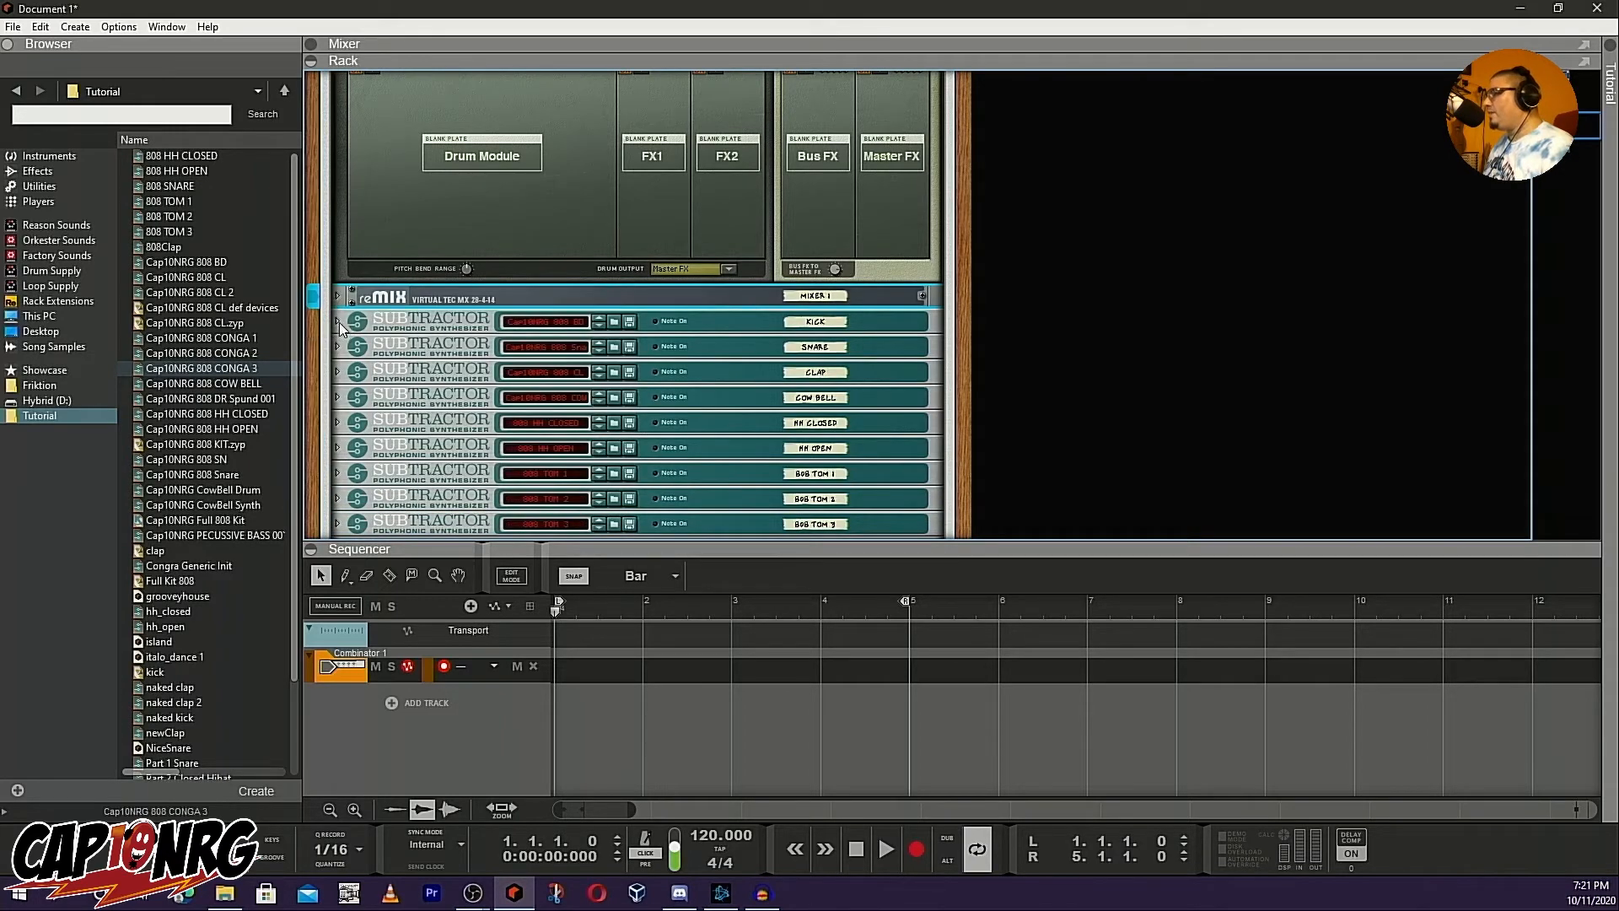
left_click(337, 322)
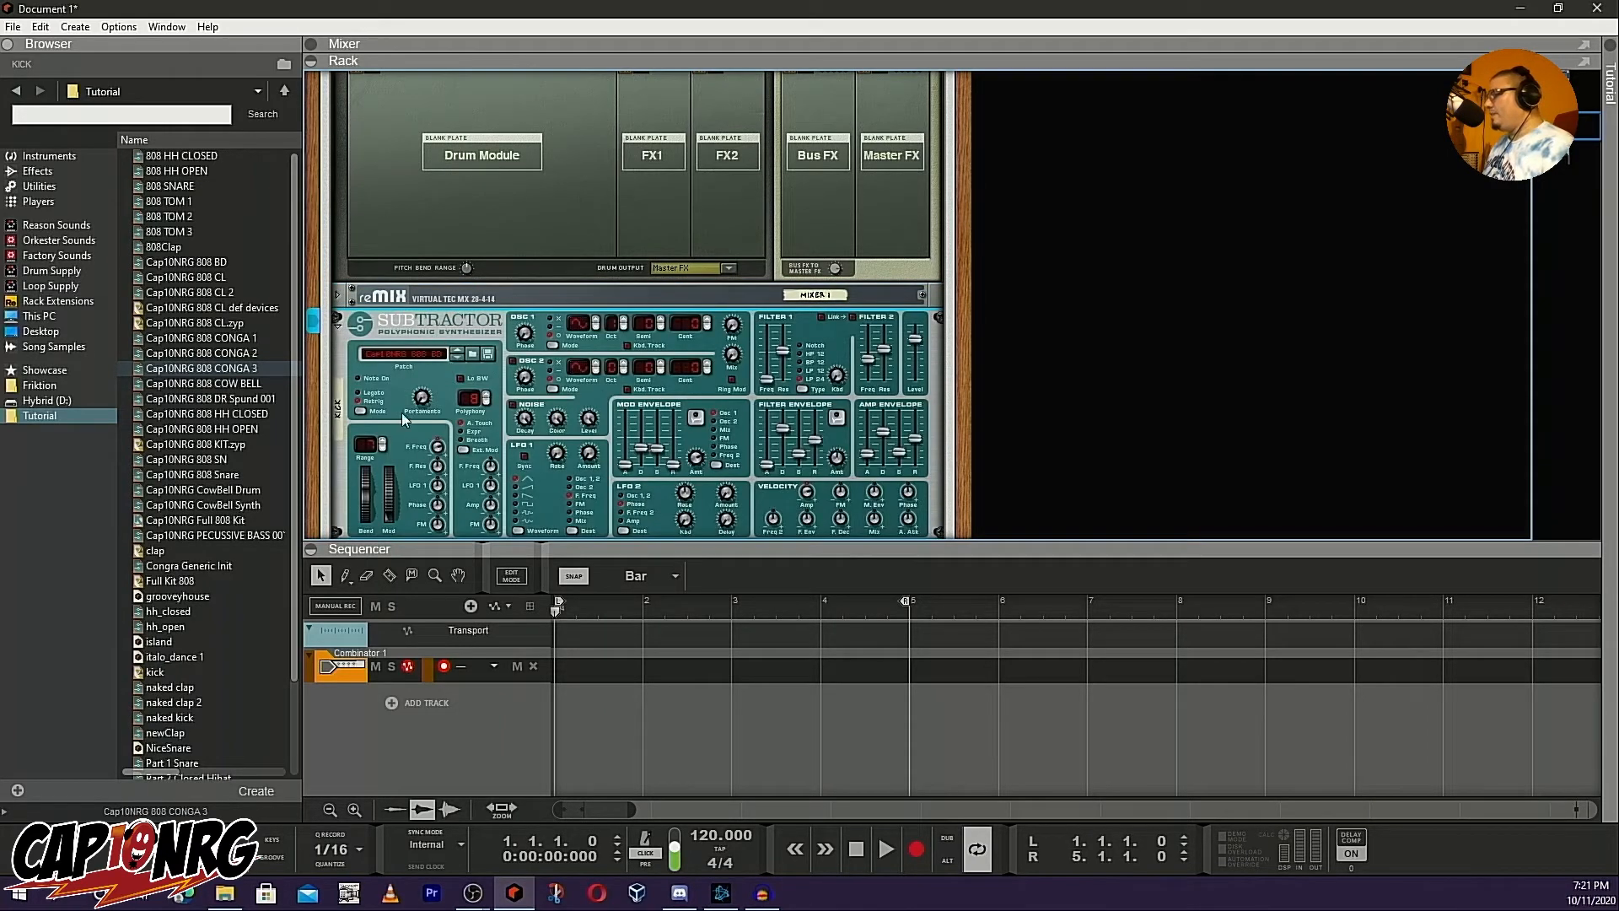
Flip the rack to its rear side and hide Kong's drum and FX section
key("Tab")
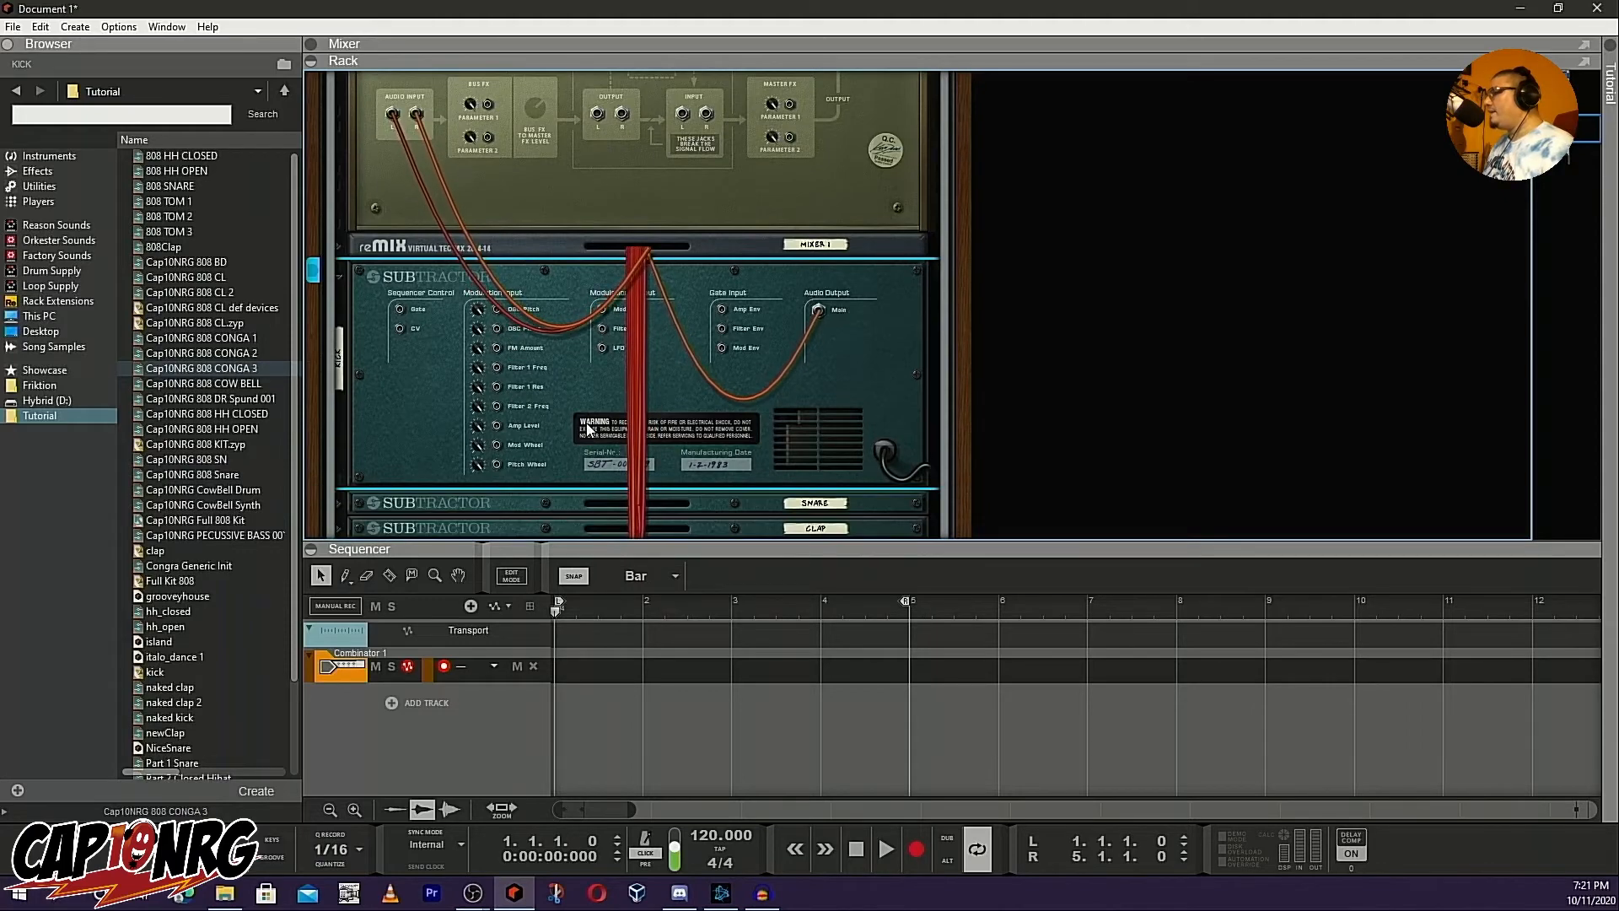
scroll(588, 428, "up", 8)
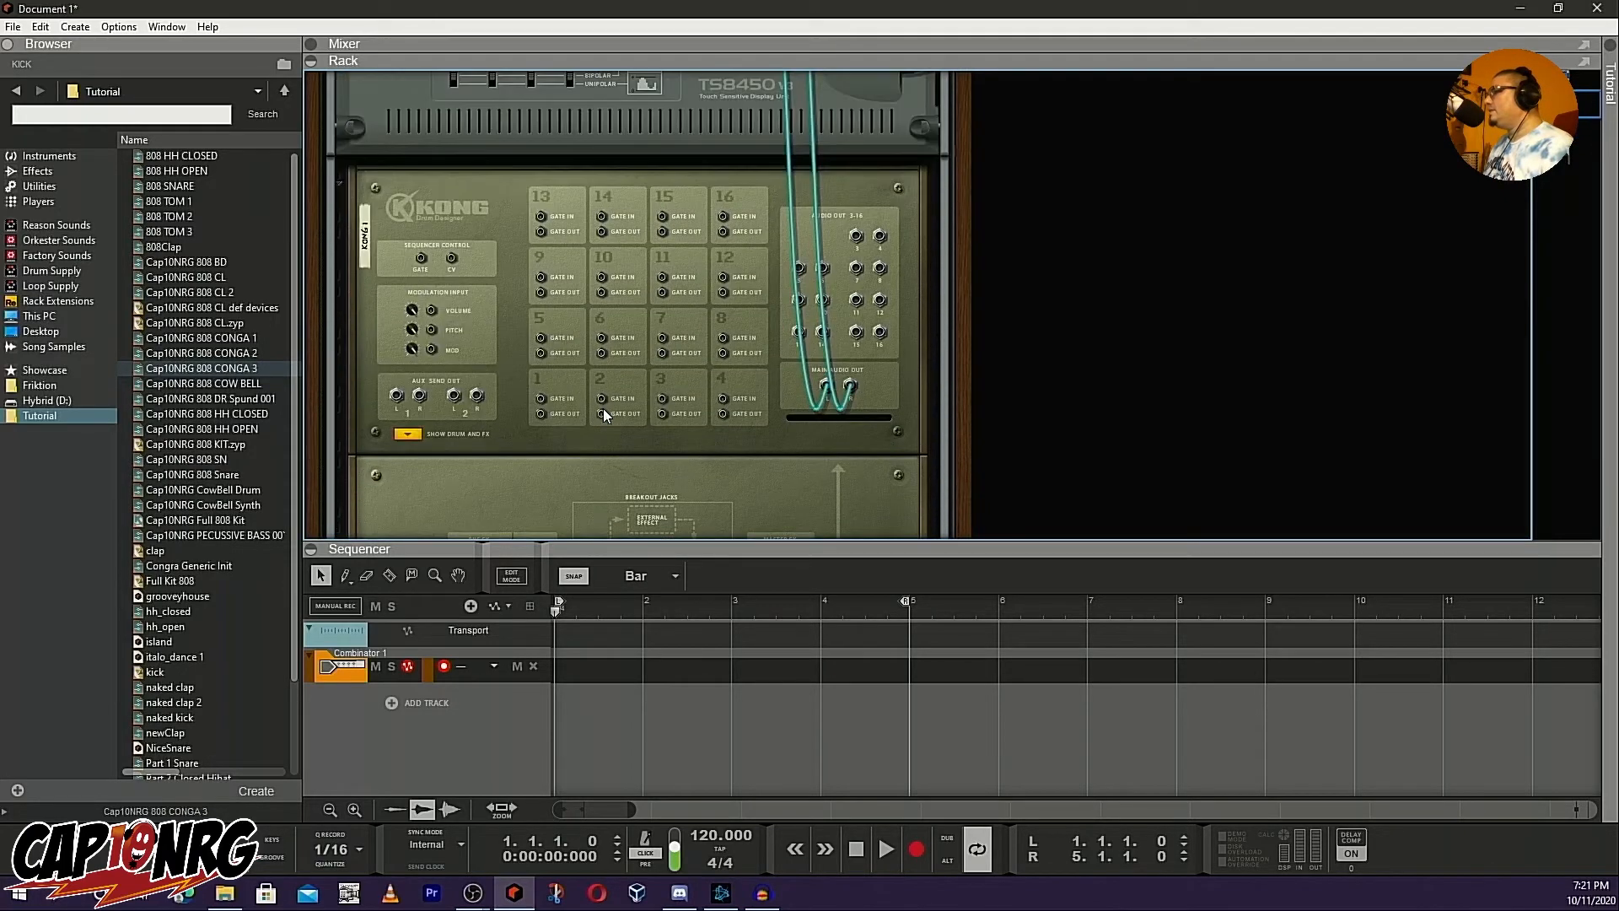
scroll(382, 433, "down", 5)
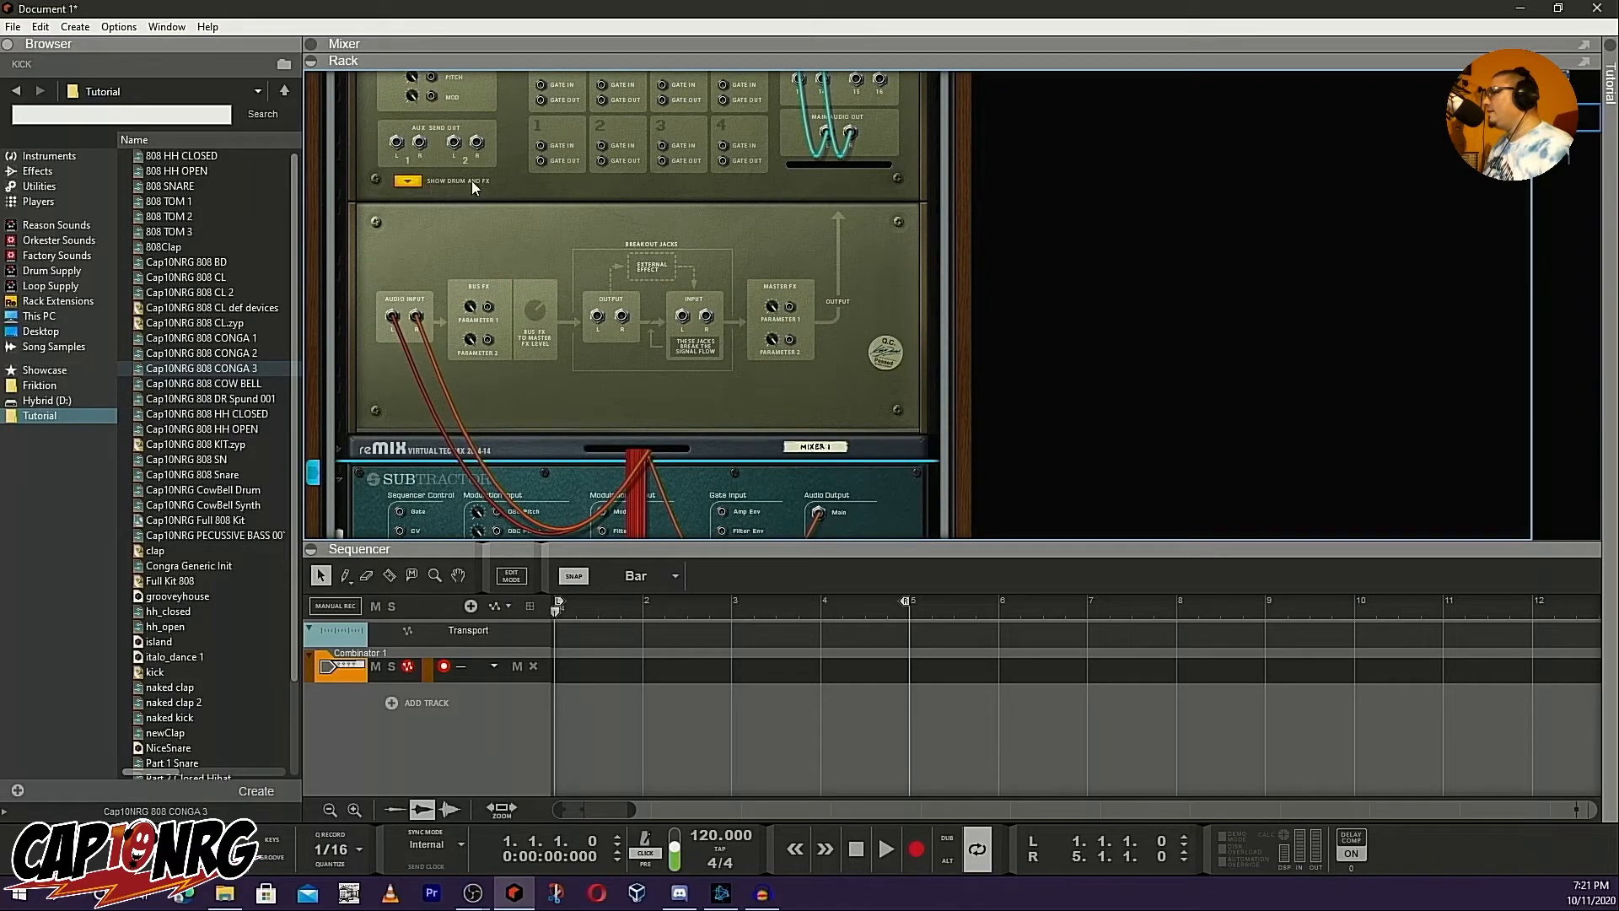
left_click(409, 181)
scroll(496, 437, "up", 3)
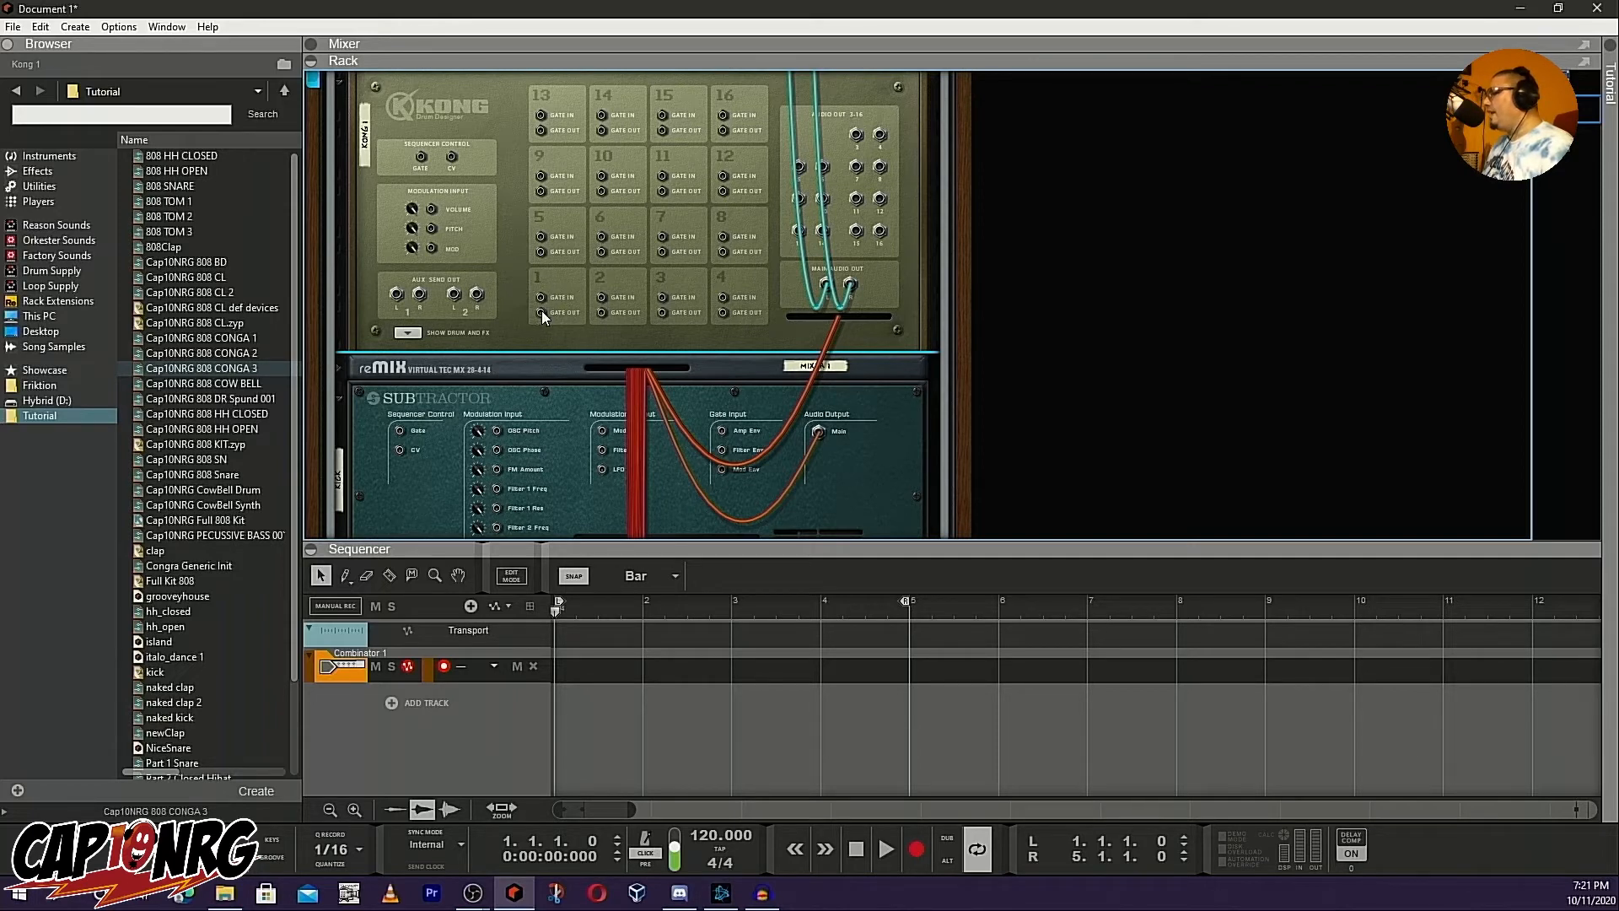
Cable the Gate Outs of Kong's pads 1 and 2 to the Sequencer Control Gate inputs of the KICK and SNARE Subtractors, folding each one
left_click_drag(542, 312, 399, 431)
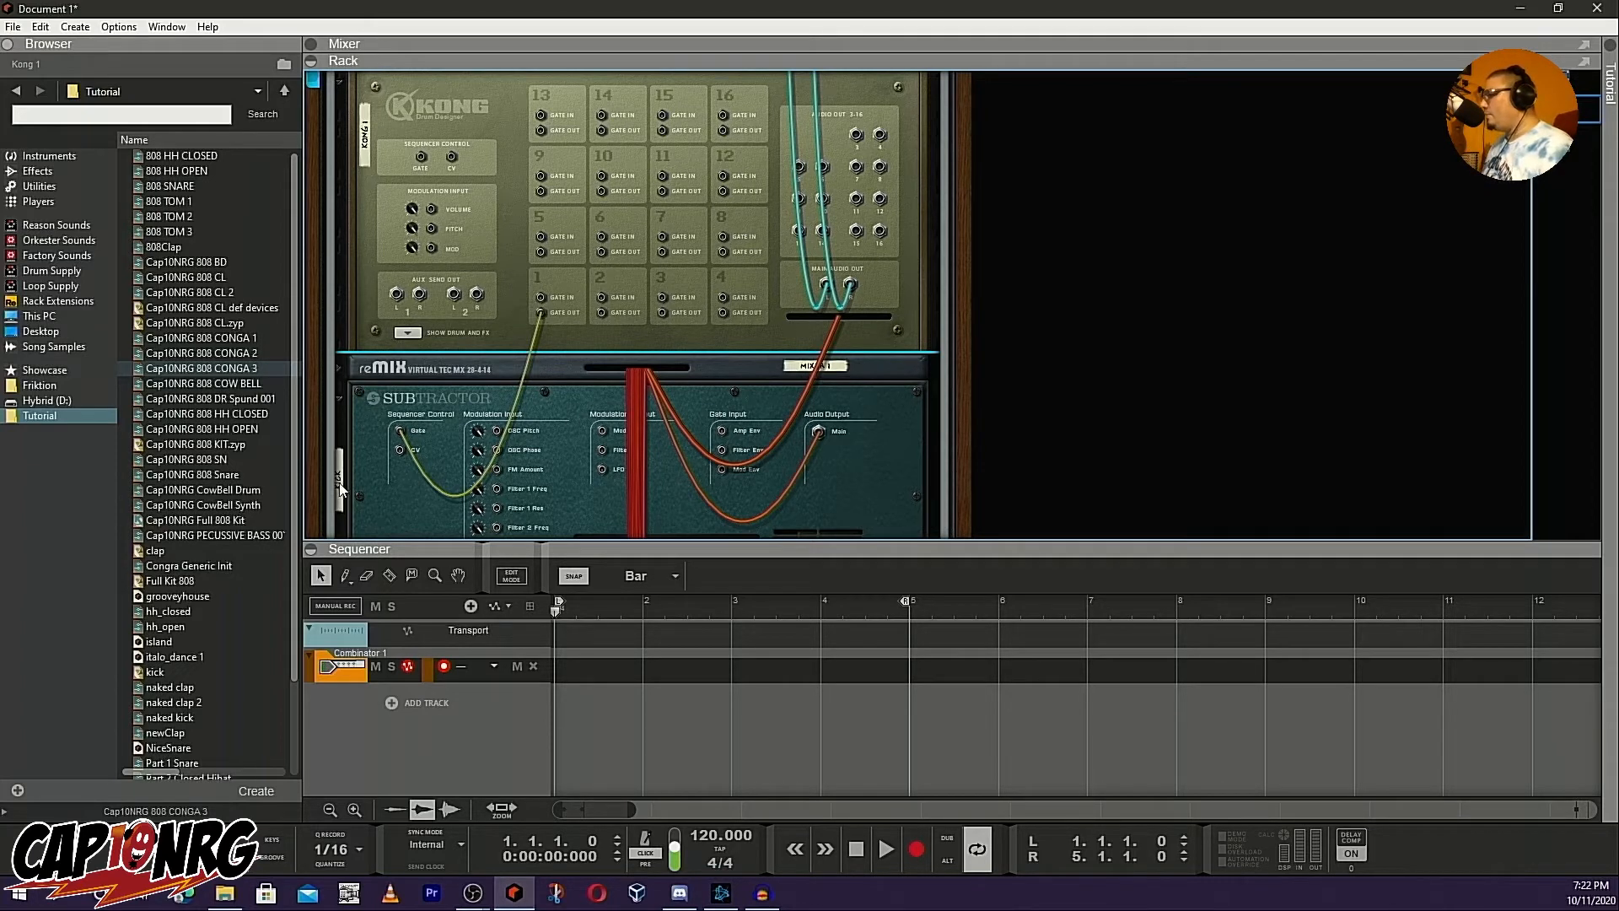
left_click(339, 394)
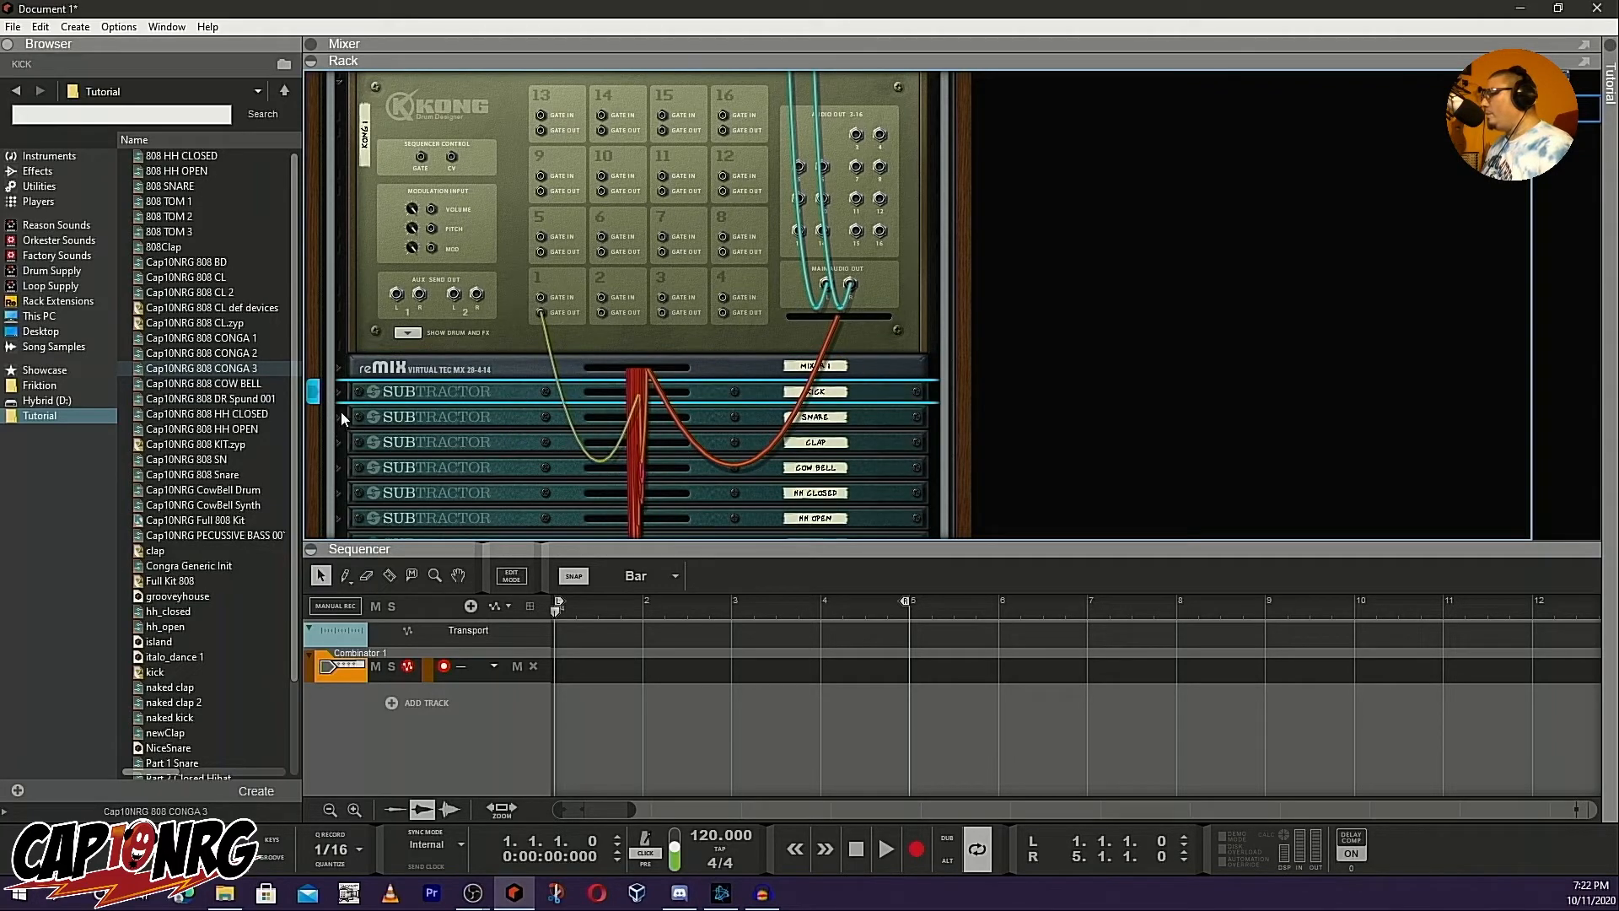
left_click(337, 417)
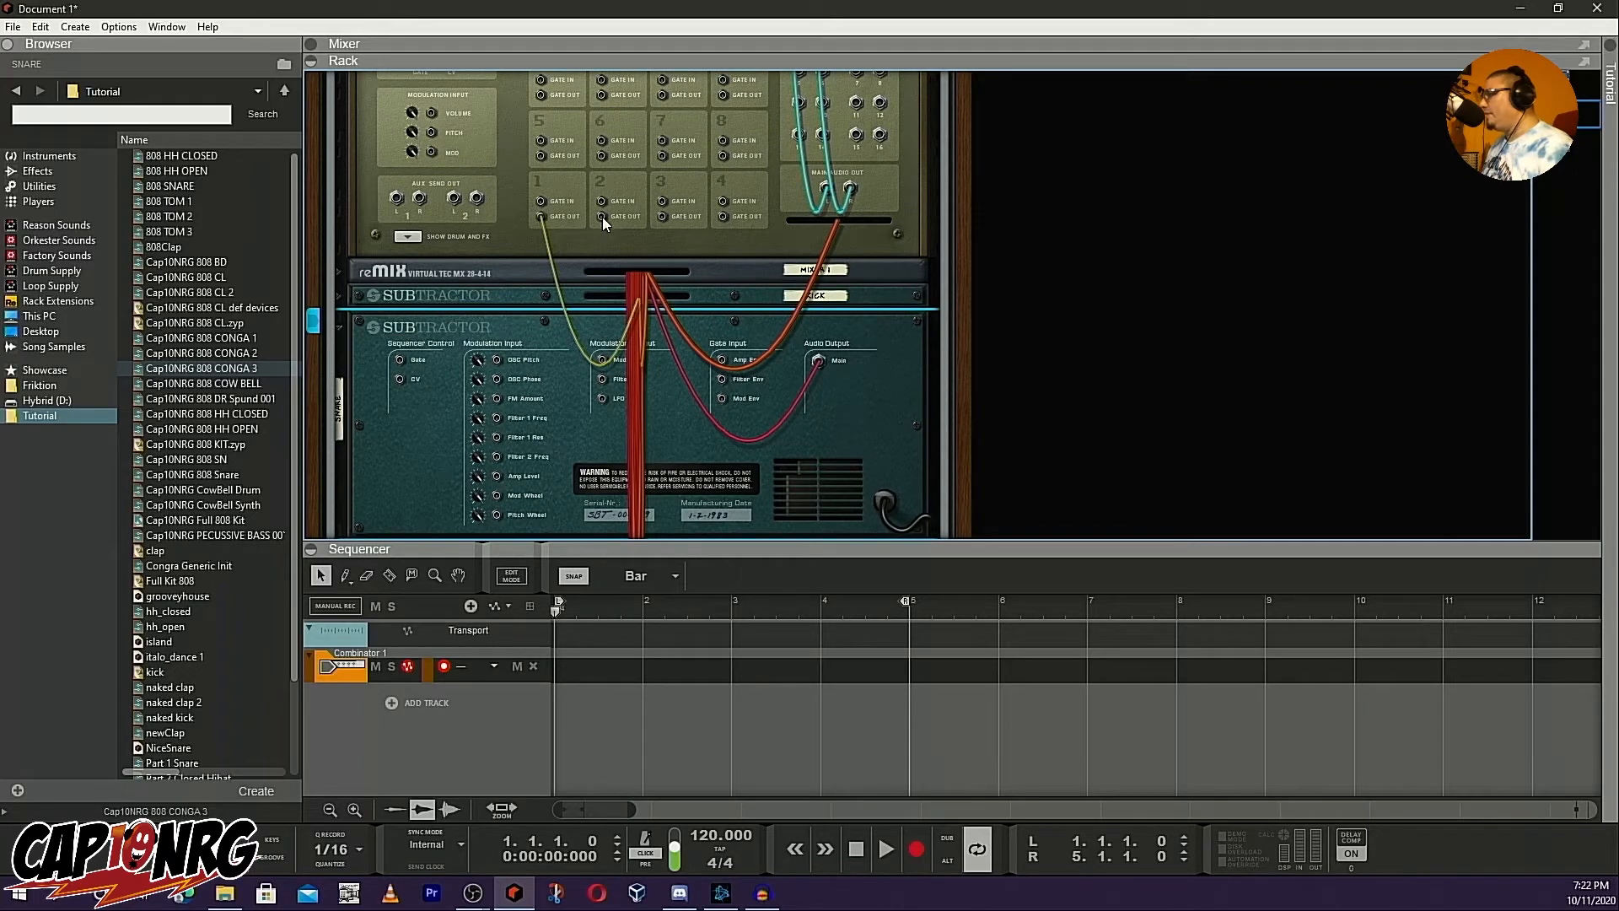
left_click_drag(602, 216, 400, 361)
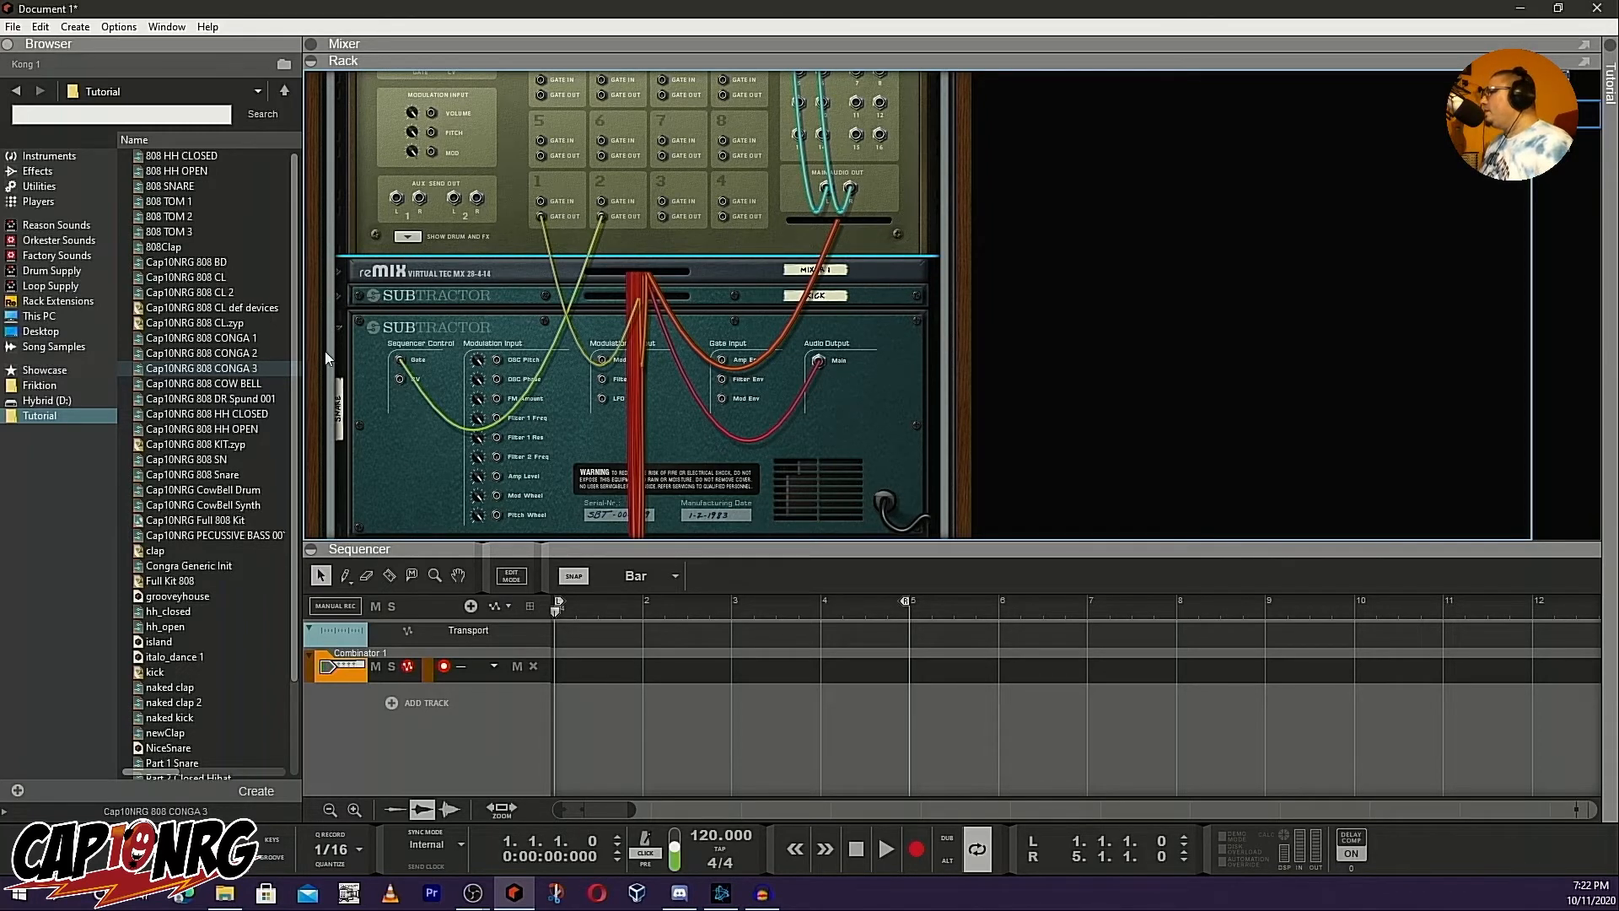
left_click(337, 327)
Cable Kong's pad 3 Gate Out to the CLAP Subtractor's Sequencer Control Gate input, fold it and unfold the COW BELL Subtractor
left_click_drag(661, 190, 399, 360)
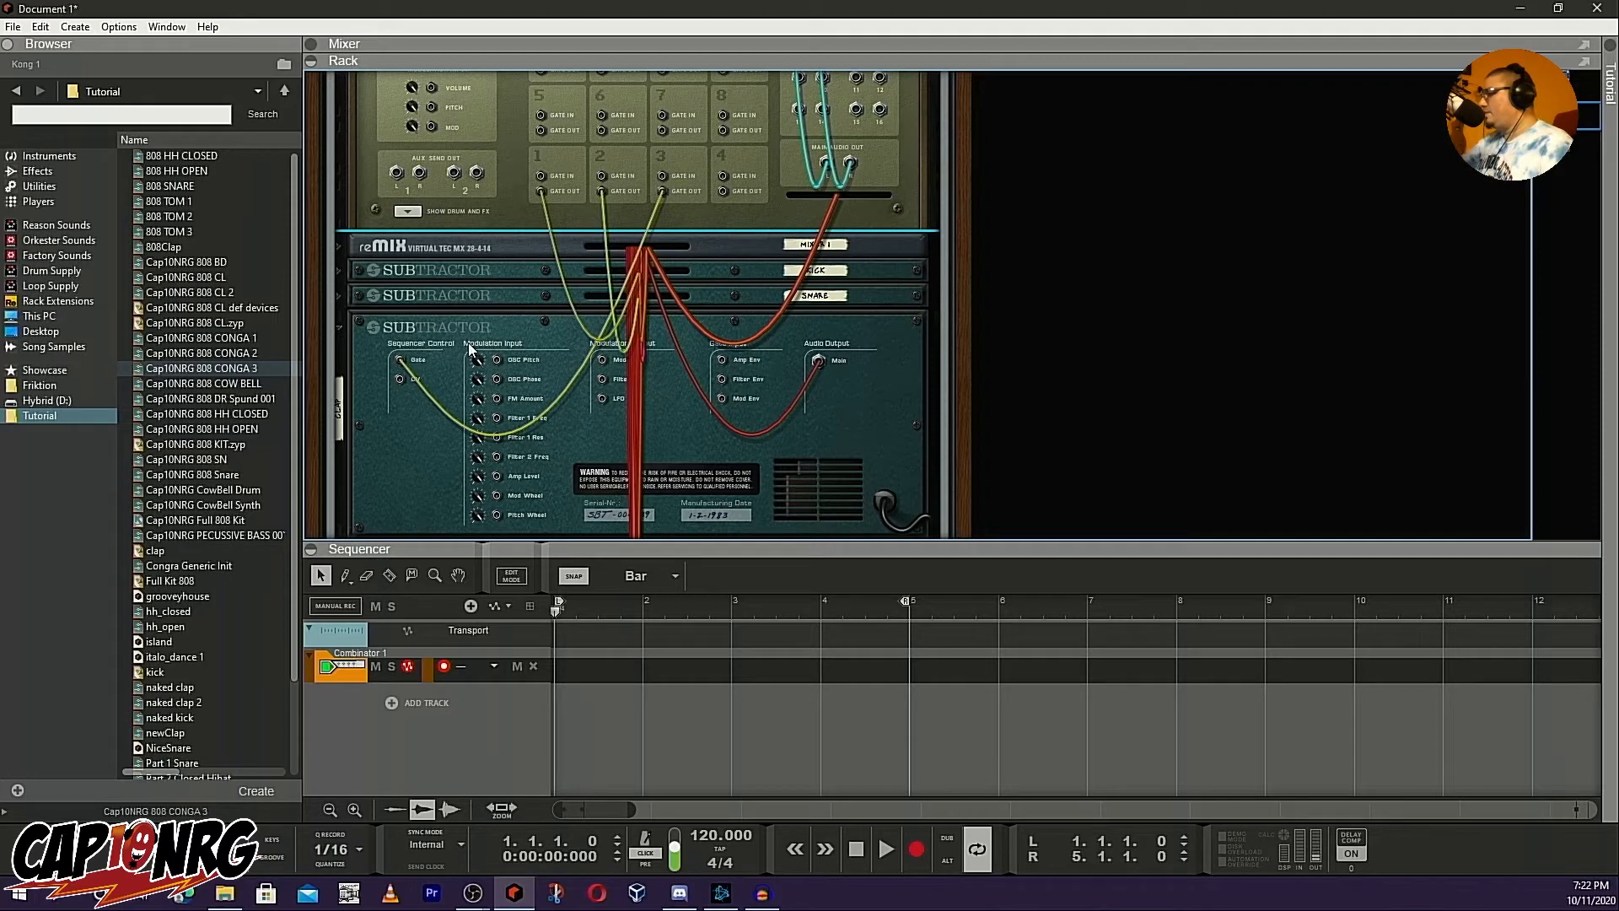
left_click(338, 331)
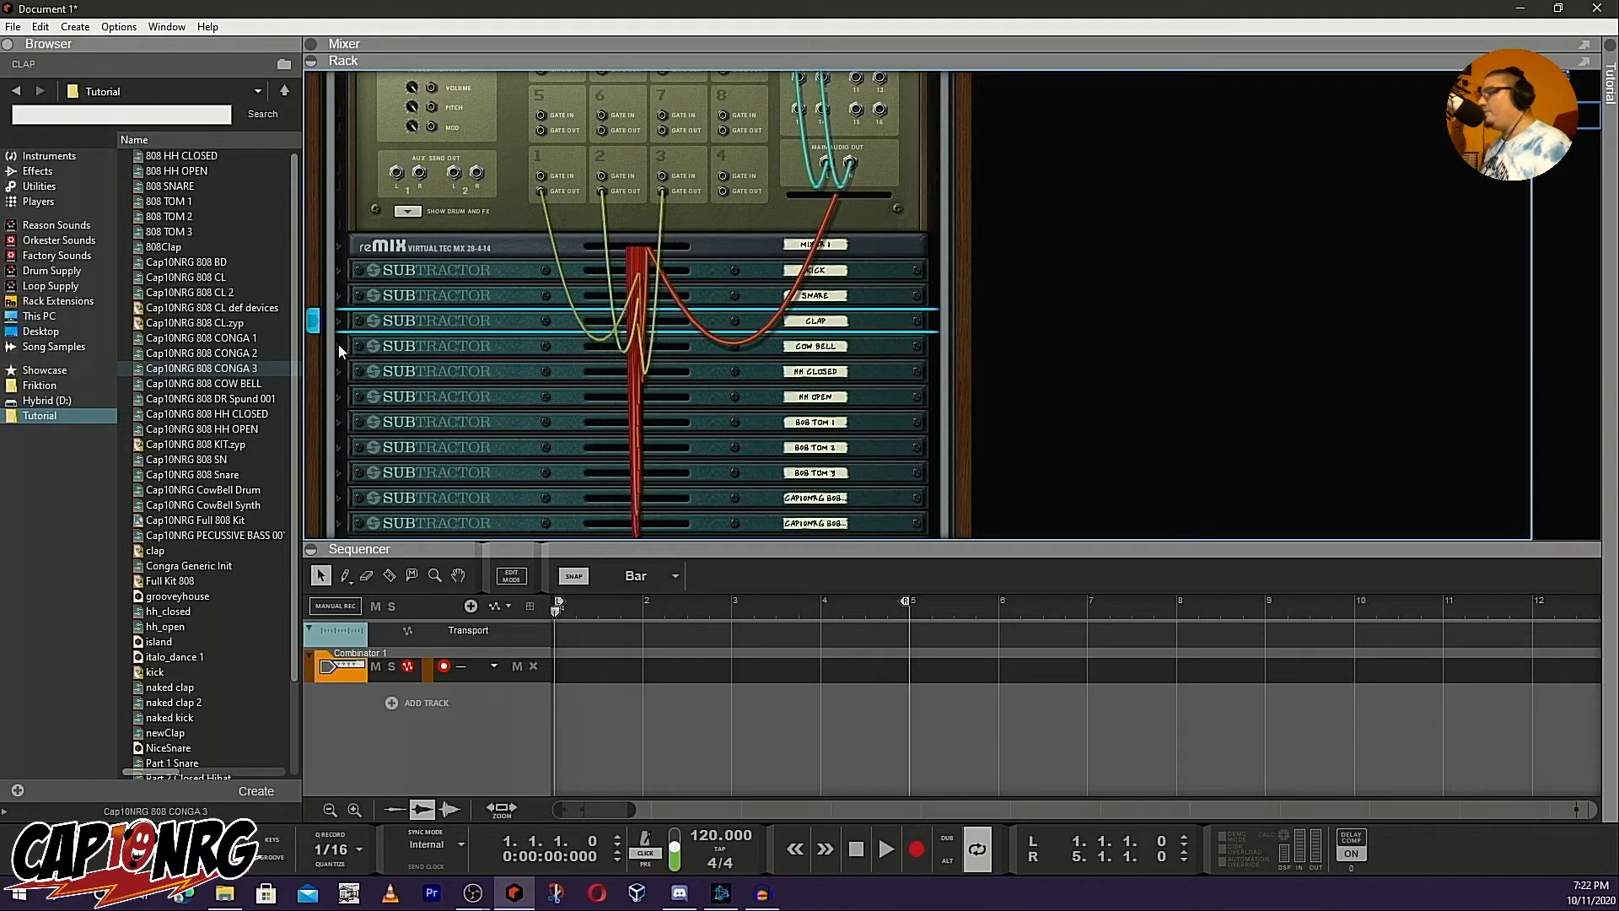
left_click(340, 345)
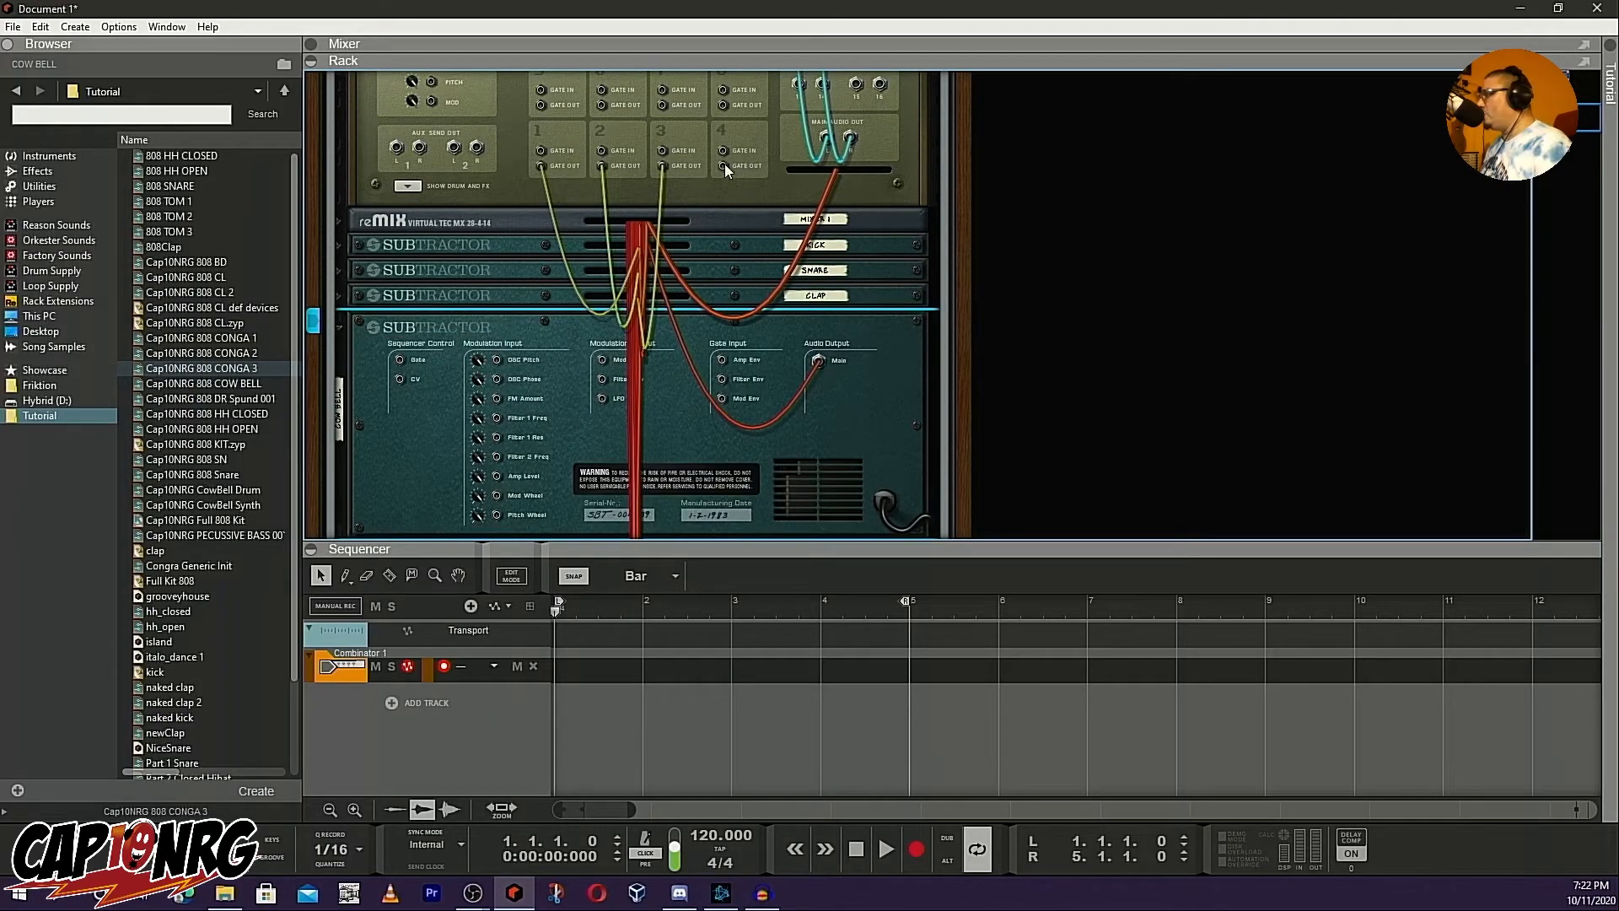
Cable the Gate Outs of Kong's pads 4 and 5 to the Sequencer Control Gate inputs of the COW BELL and HH CLOSED Subtractors, folding each one
left_click_drag(725, 164, 399, 359)
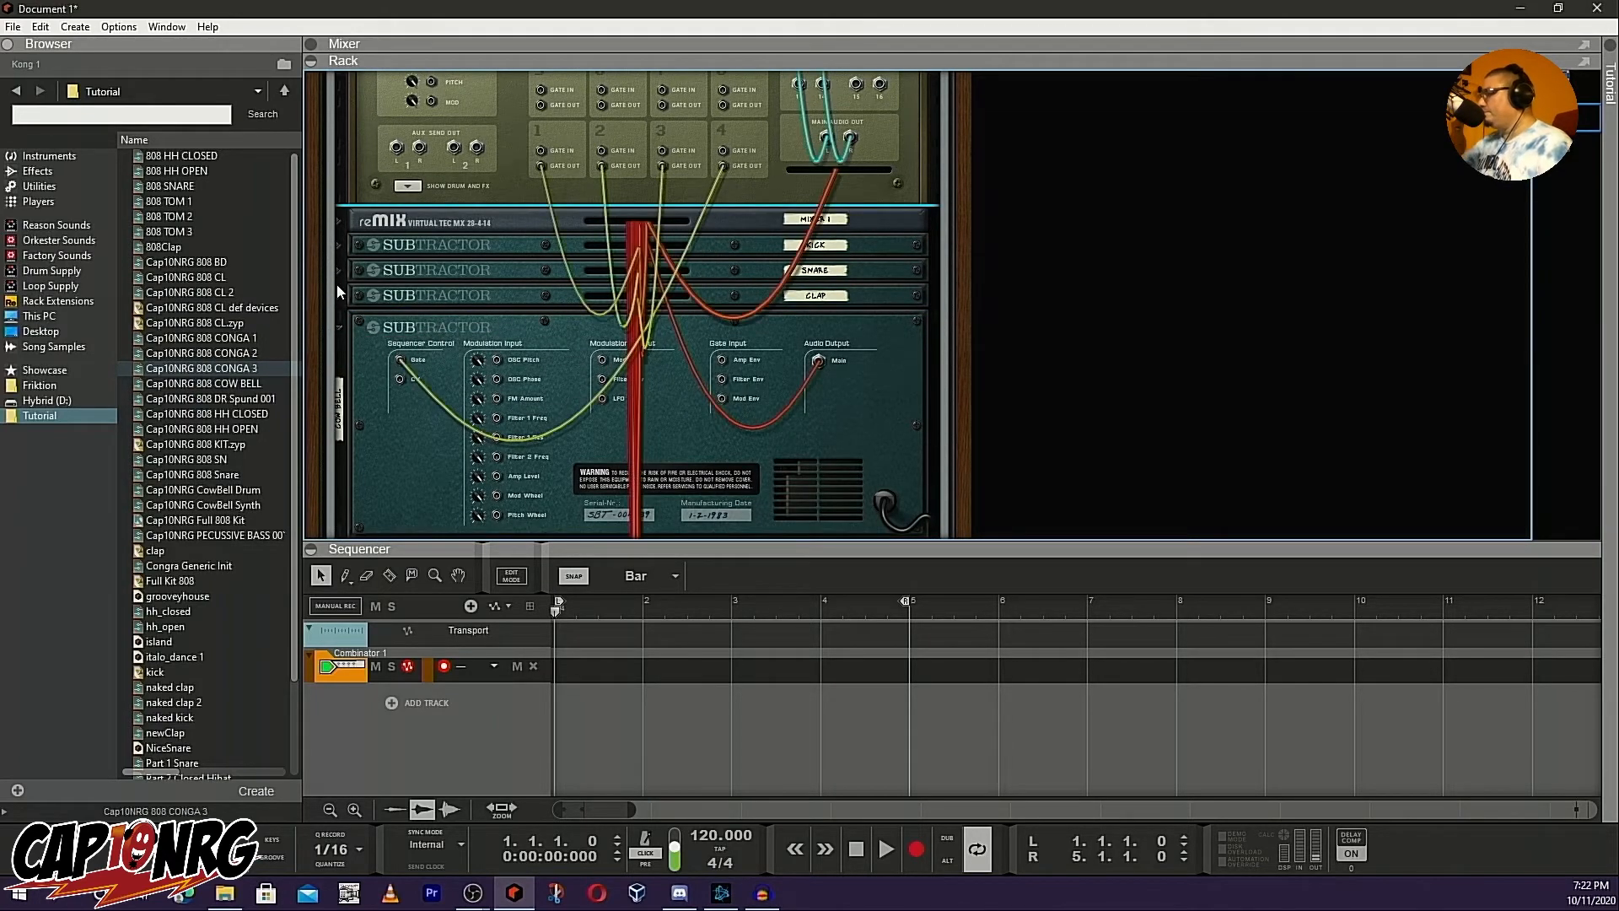
left_click(339, 328)
left_click(340, 352)
scroll(687, 356, "up", 3)
scroll(671, 269, "down", 2)
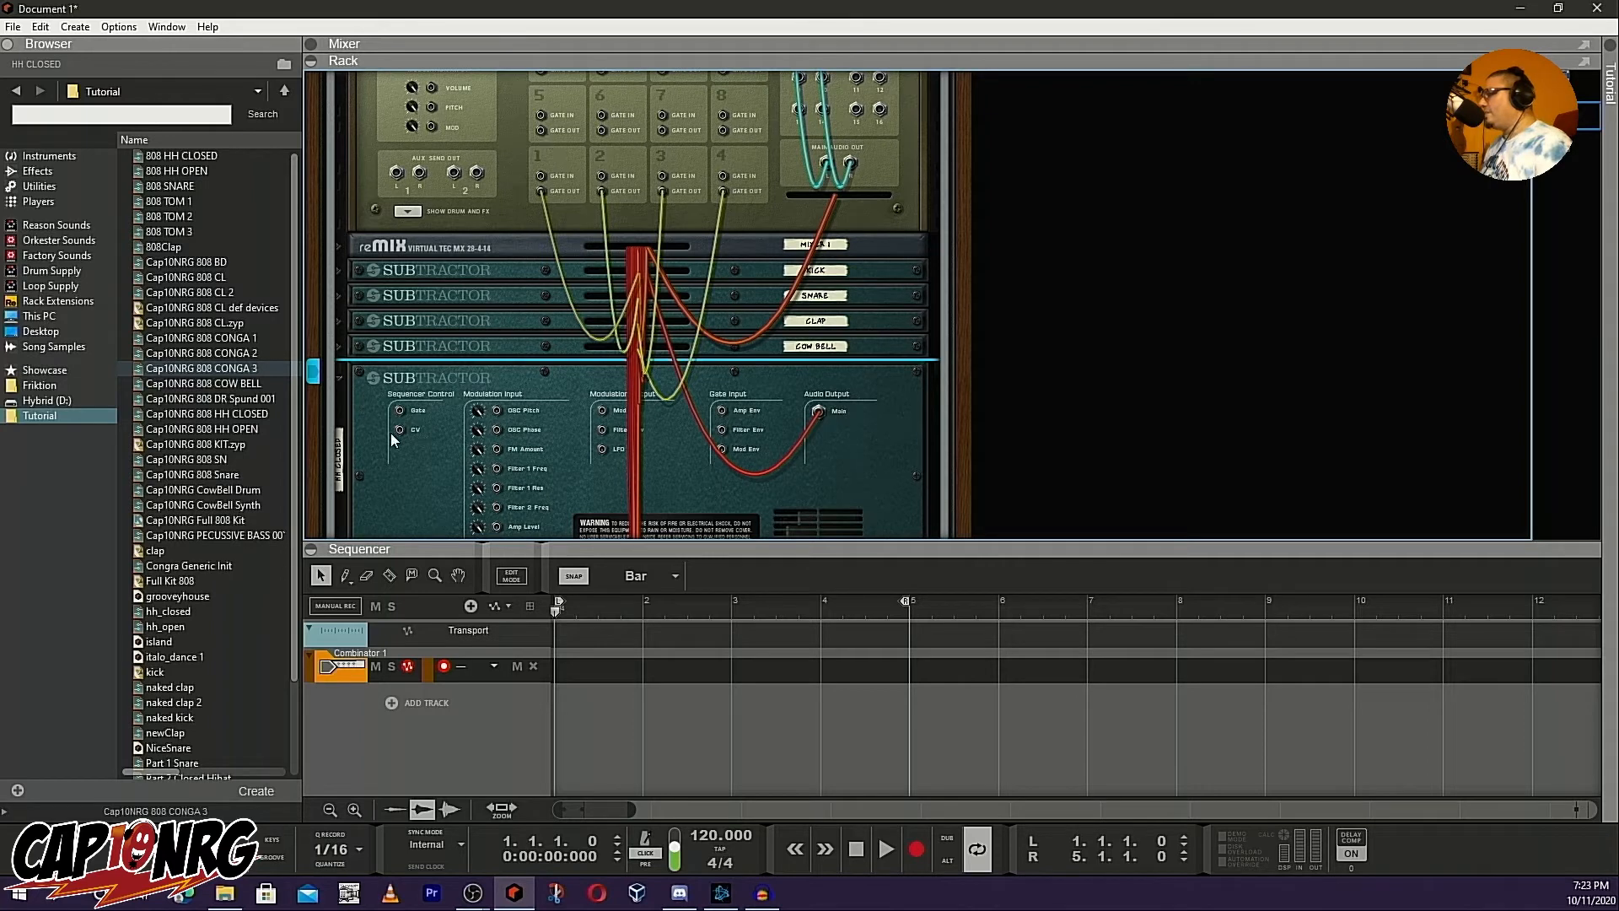
left_click_drag(402, 409, 401, 477)
scroll(411, 462, "down", 3)
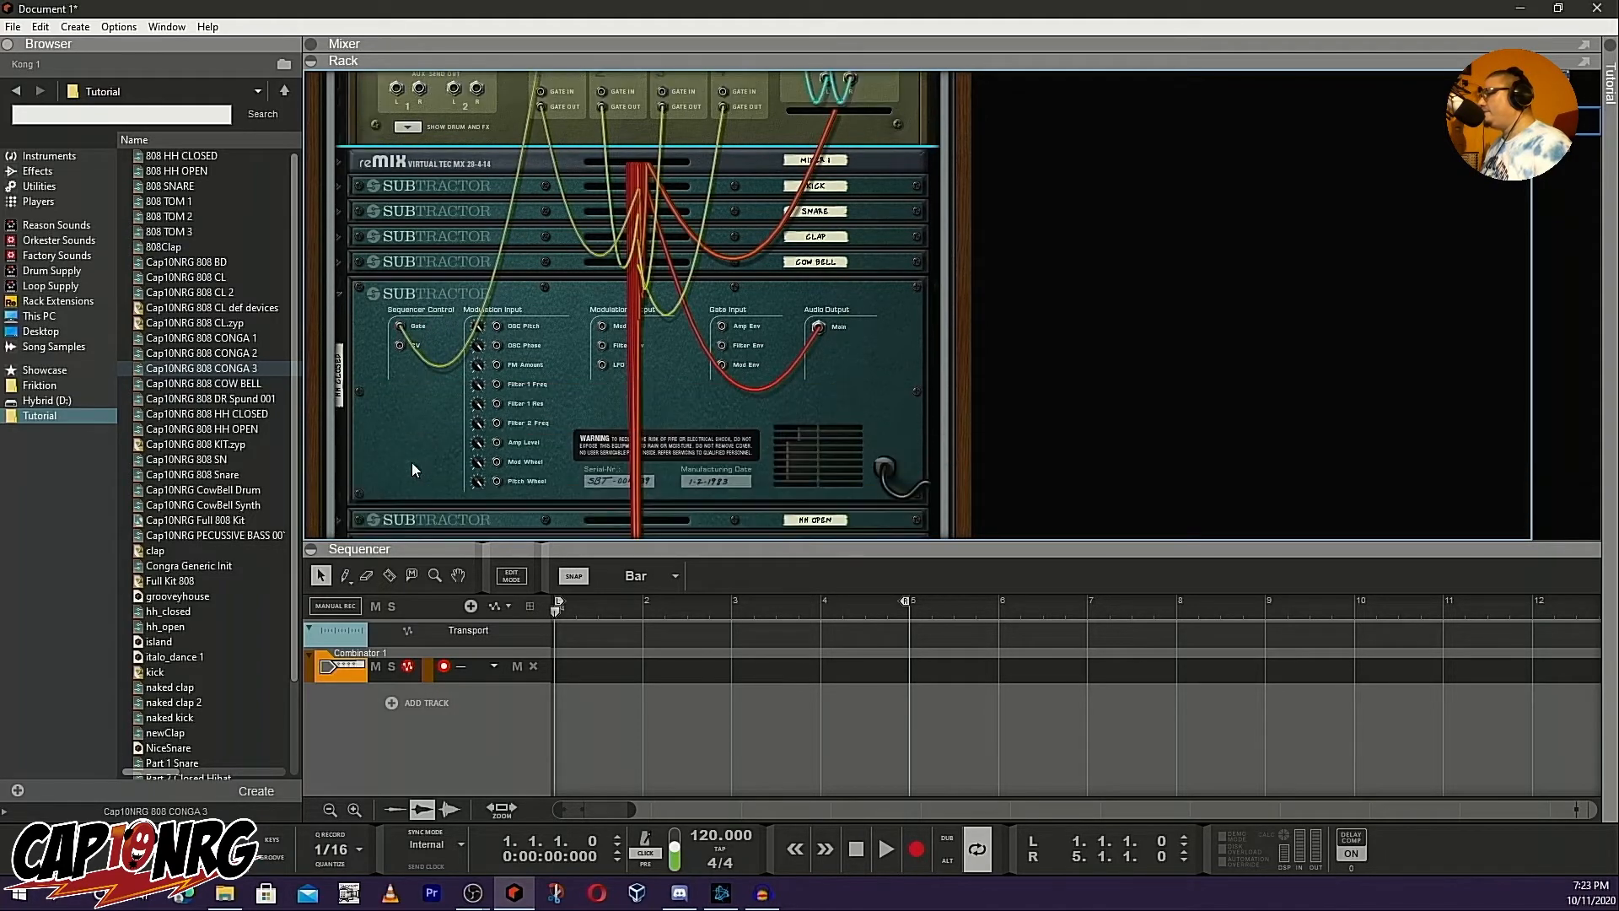
left_click(337, 291)
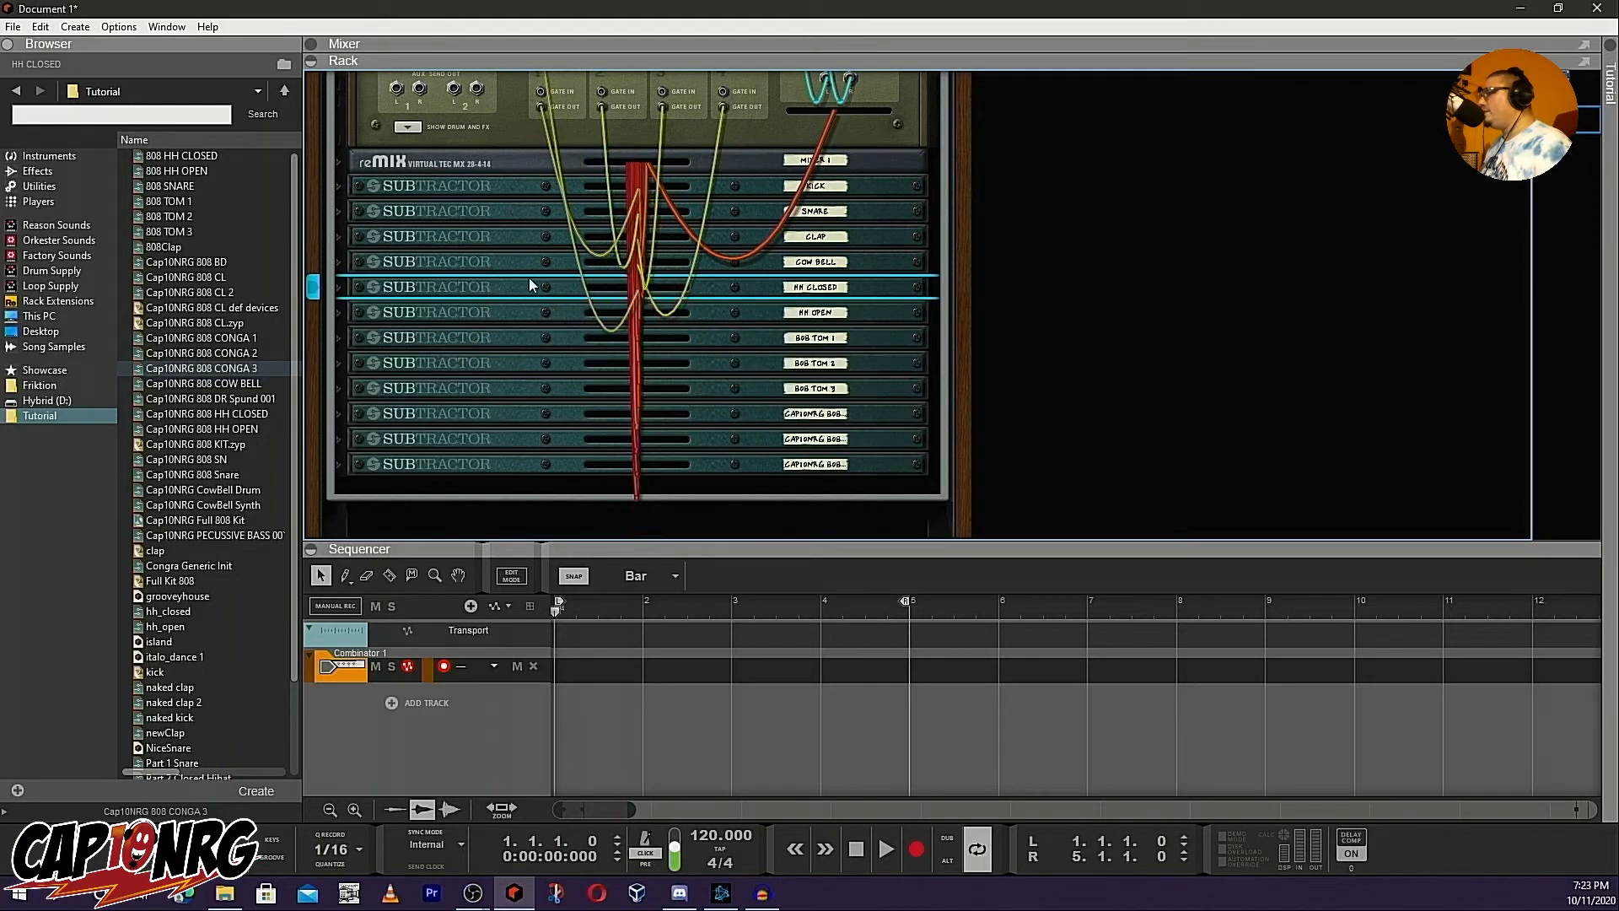
Unfold the HH OPEN Subtractor, cable its Sequencer Control Gate input to Kong's pad 6 Gate Out, and fold it again
left_click(338, 310)
left_click_drag(399, 346, 601, 147)
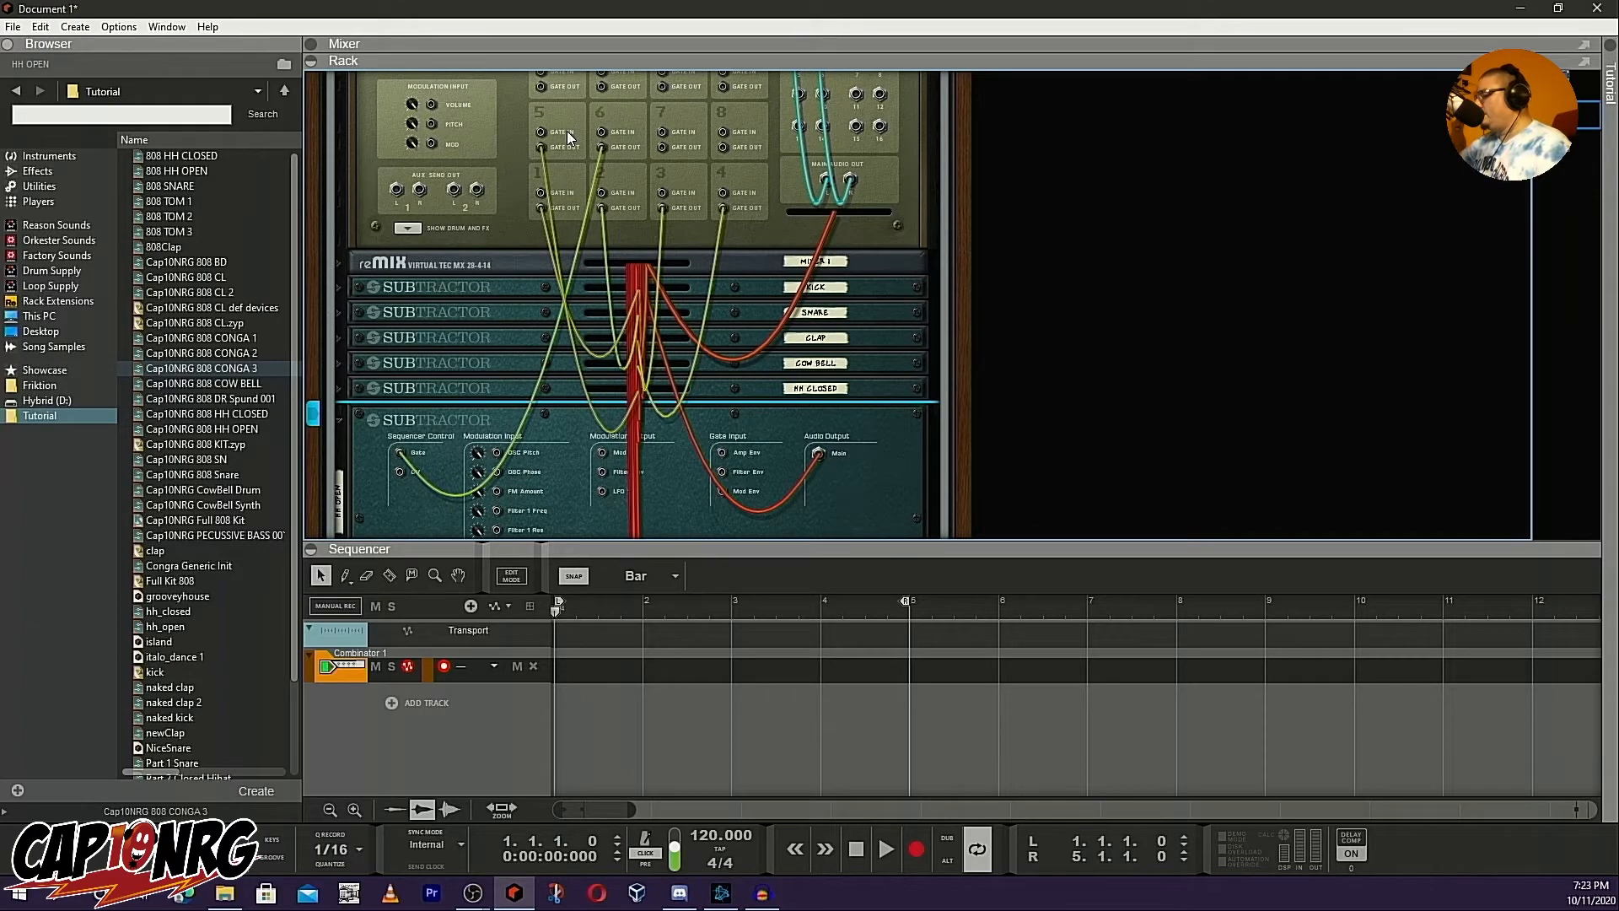
scroll(567, 130, "up", 3)
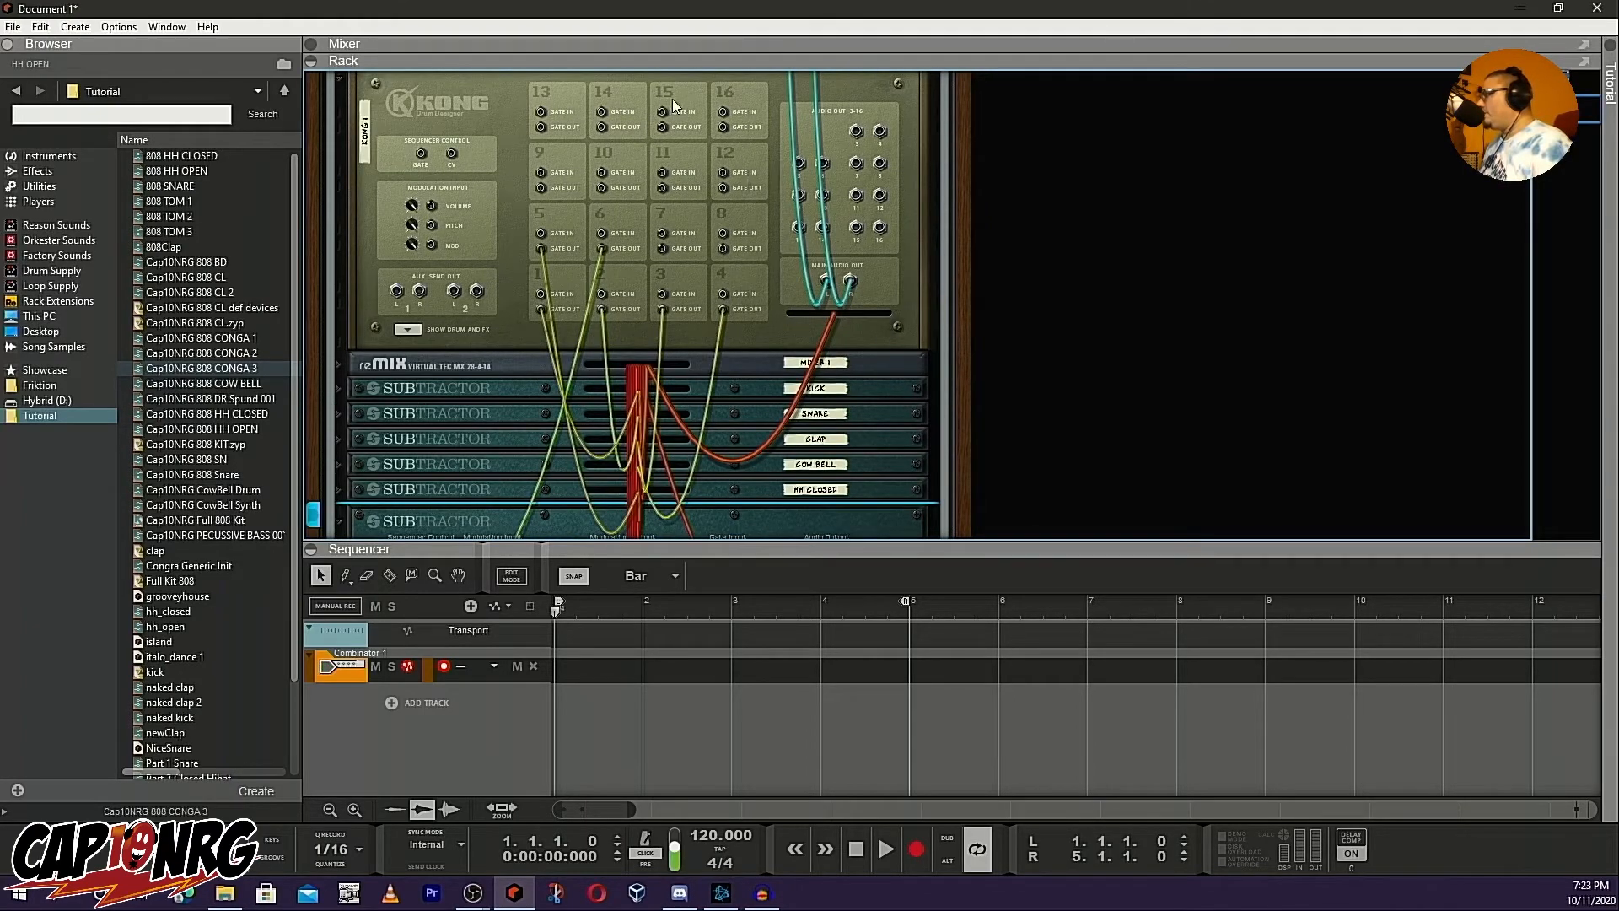
scroll(549, 278, "down", 3)
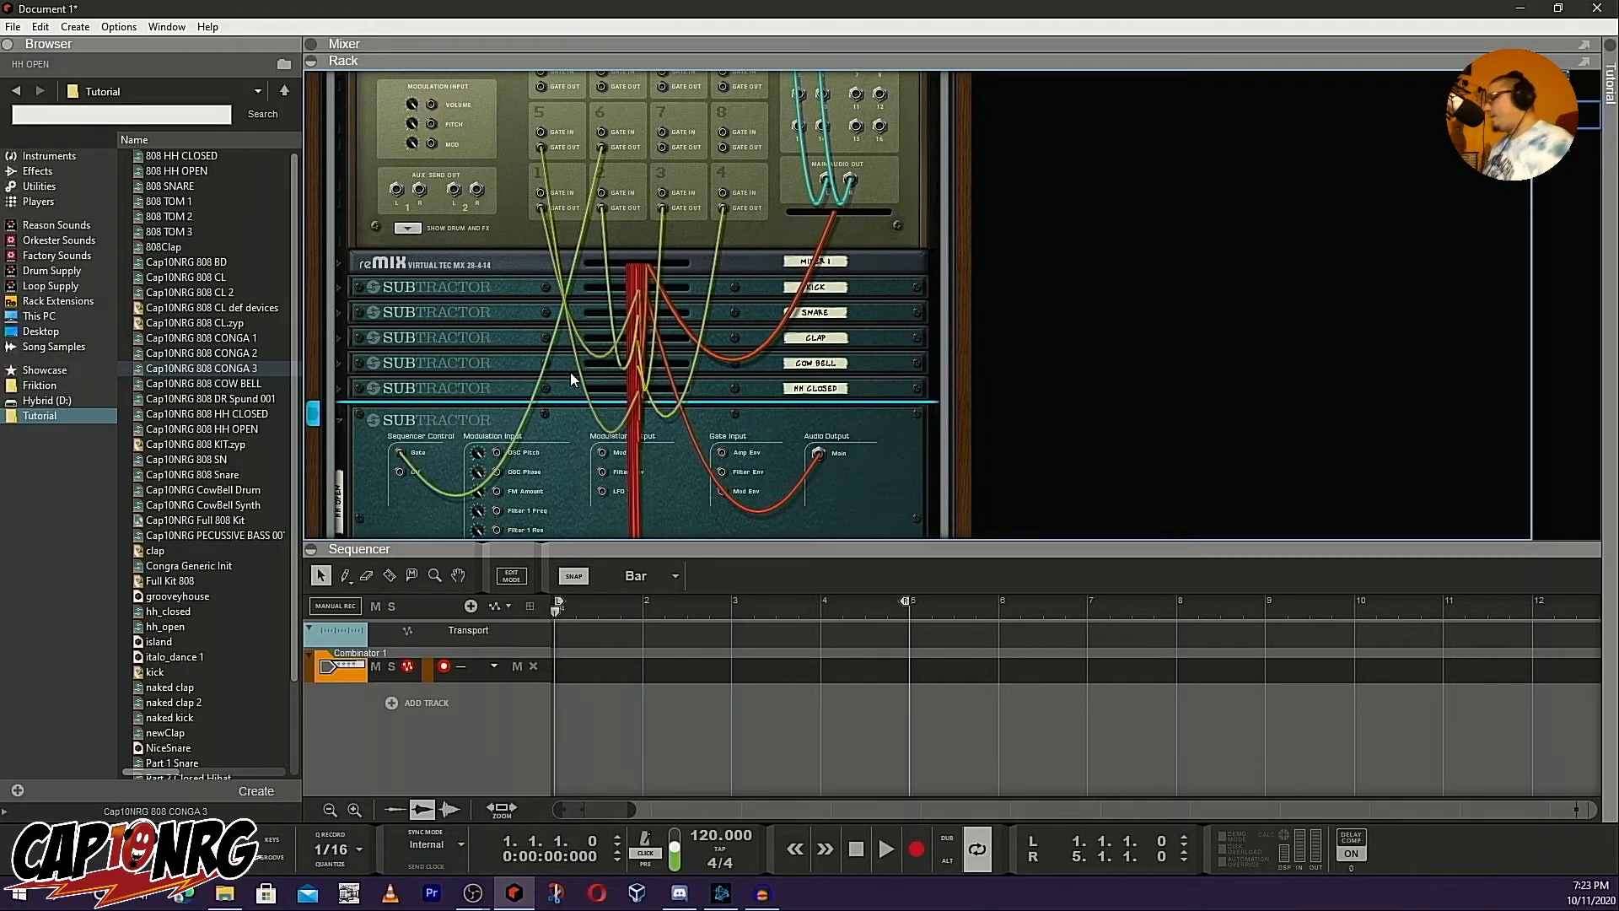
left_click(340, 420)
Unfold the 808 TOM 1 Subtractor, cable its Sequencer Control Gate input to Kong's pad 9 Gate Out, and fold it again
scroll(398, 426, "down", 2)
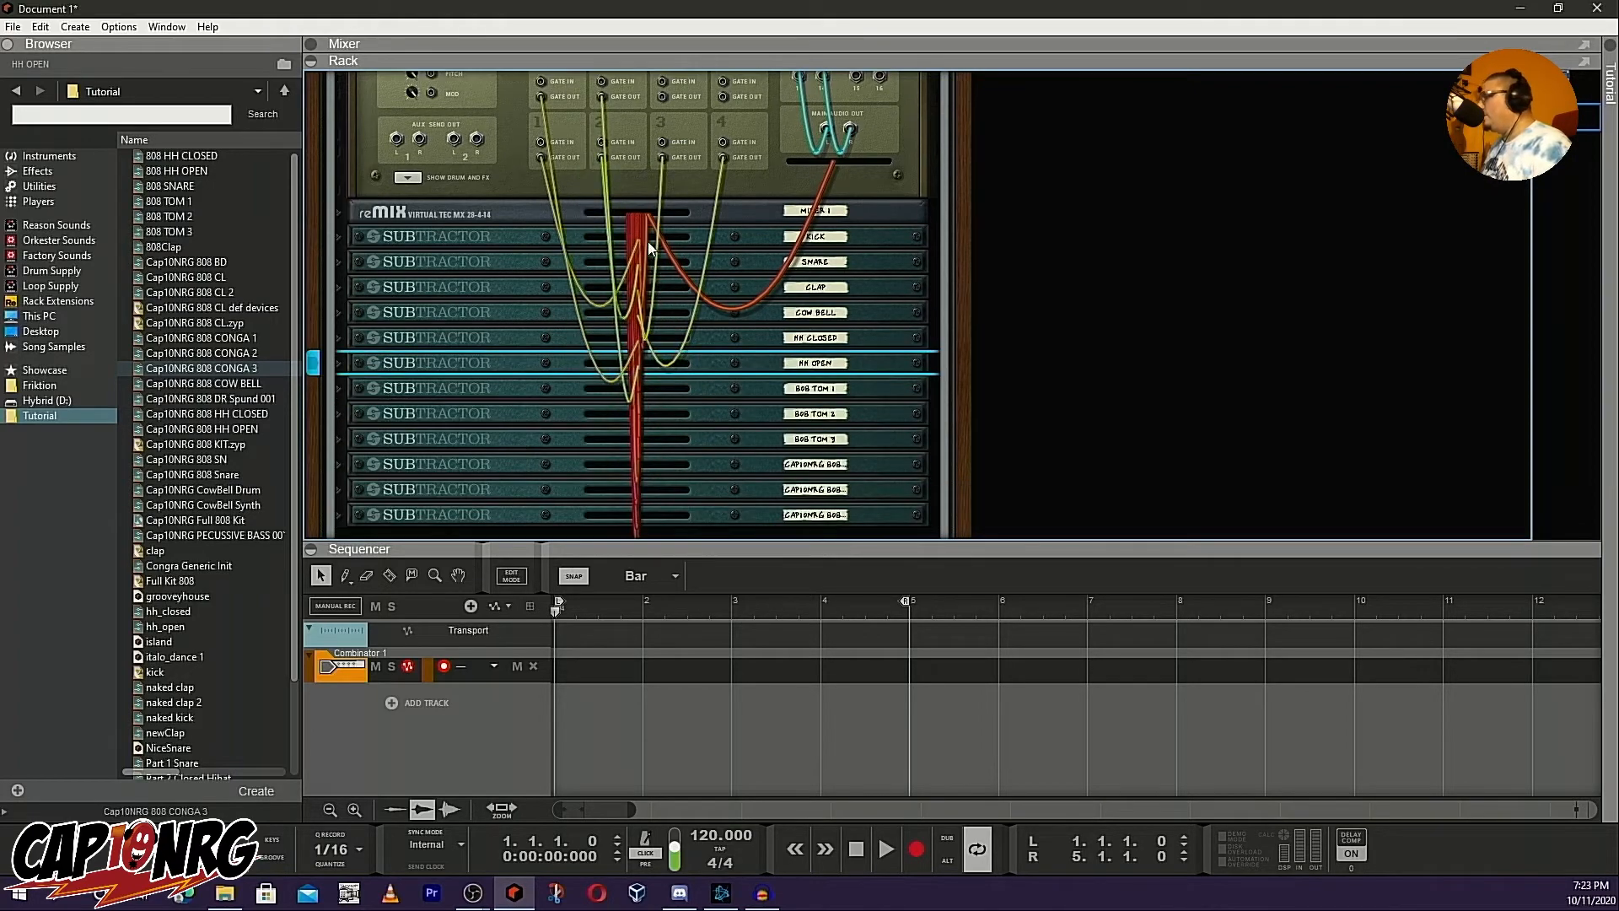
scroll(656, 235, "up", 3)
scroll(711, 205, "up", 3)
scroll(680, 296, "down", 3)
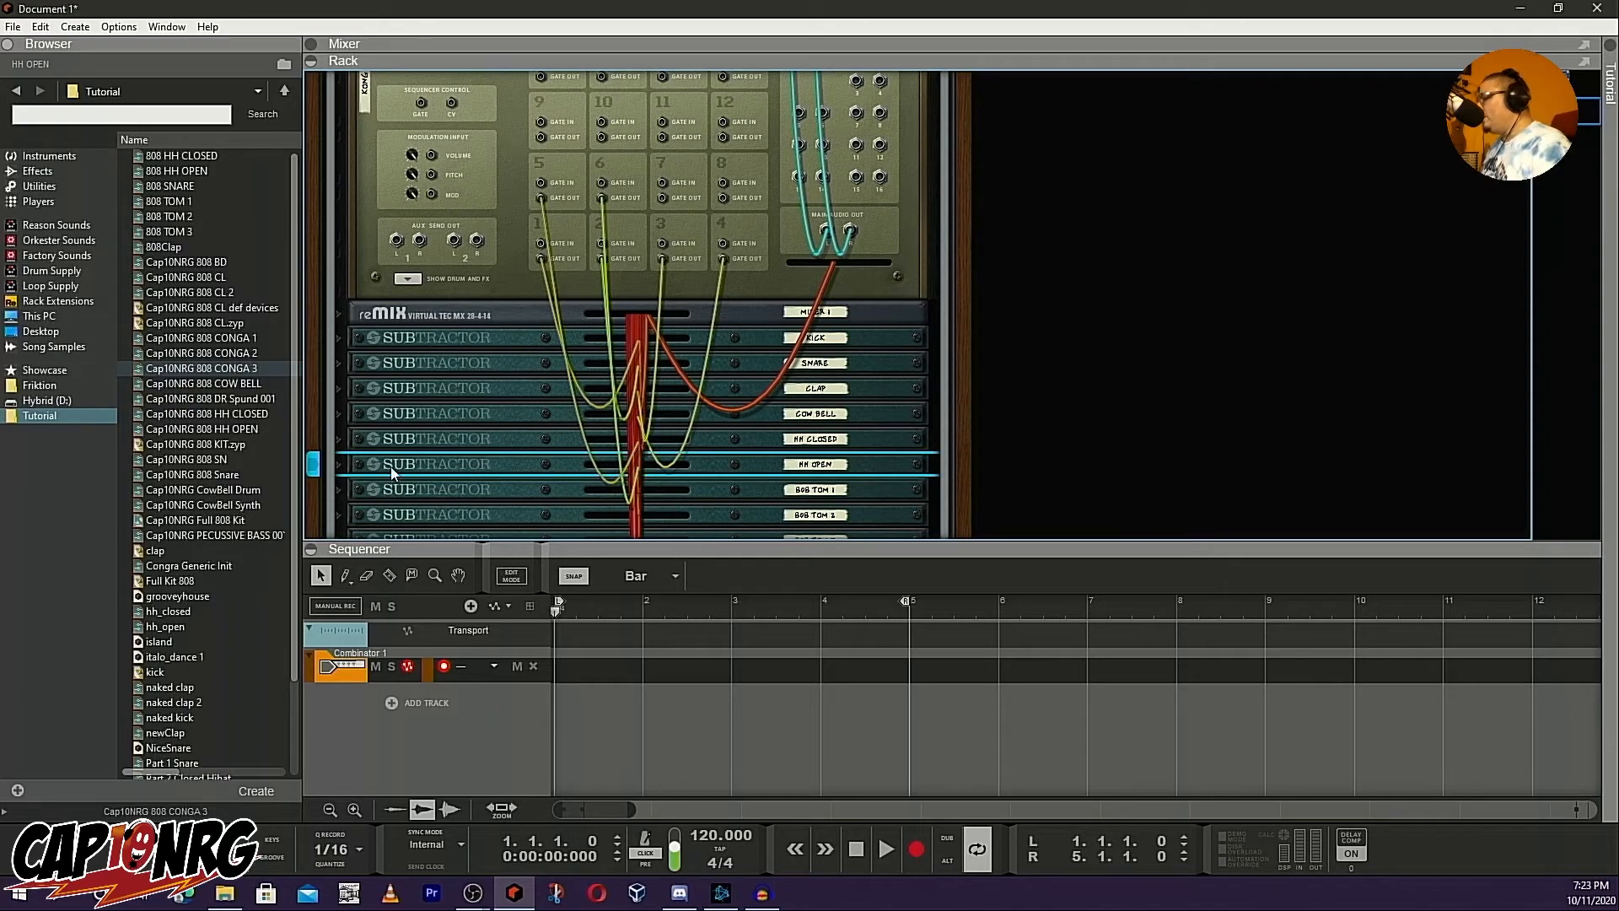
left_click(337, 487)
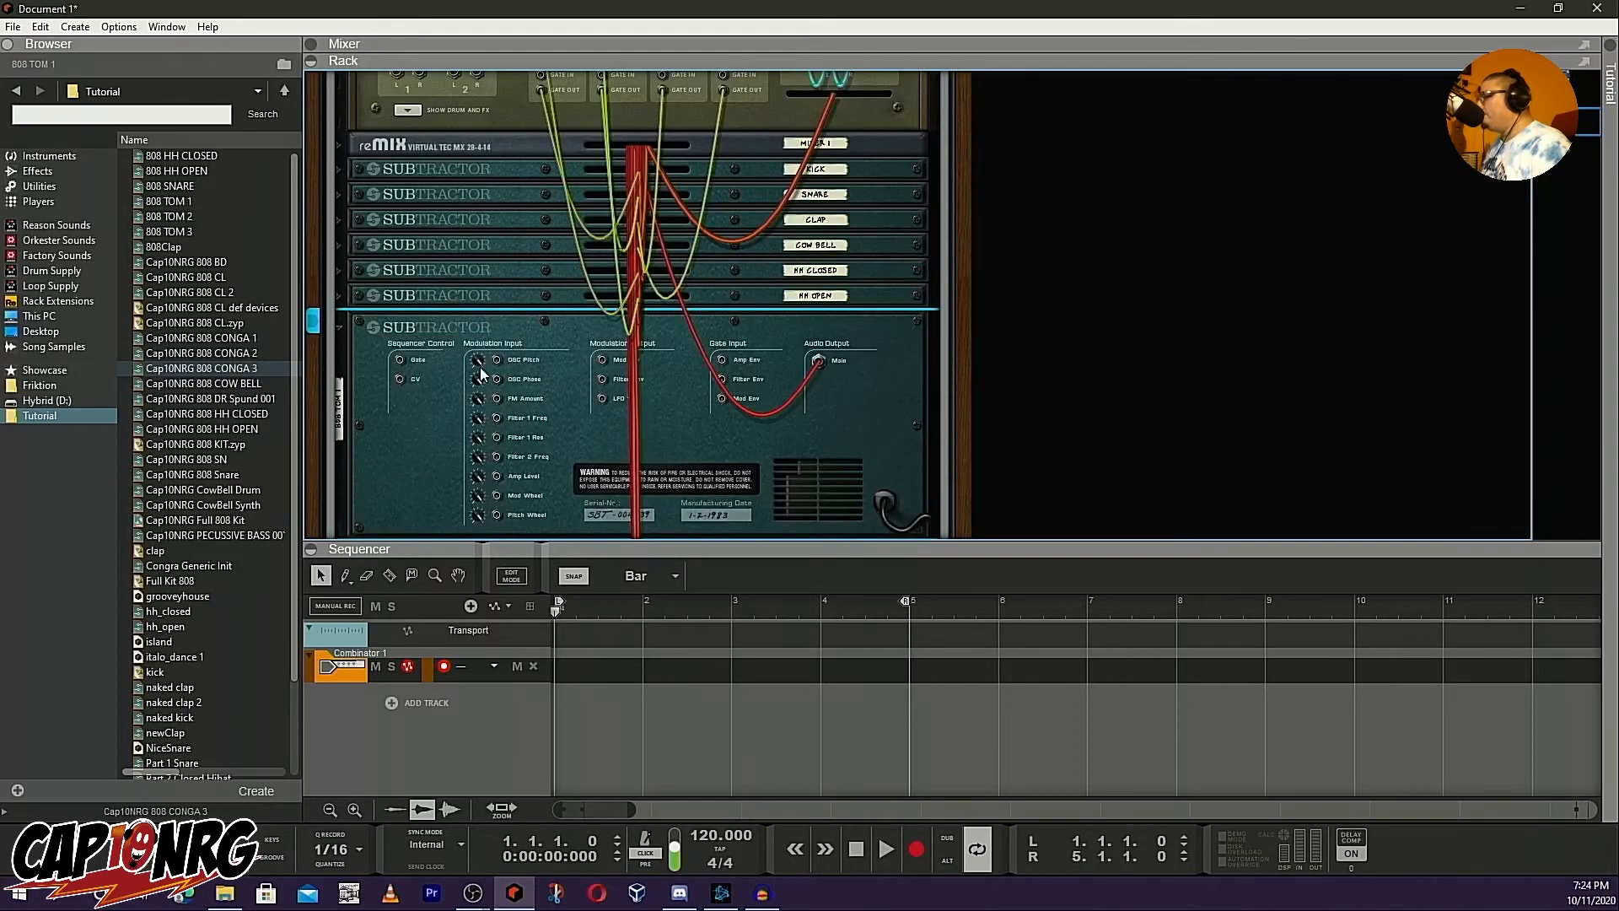
scroll(598, 174, "up", 5)
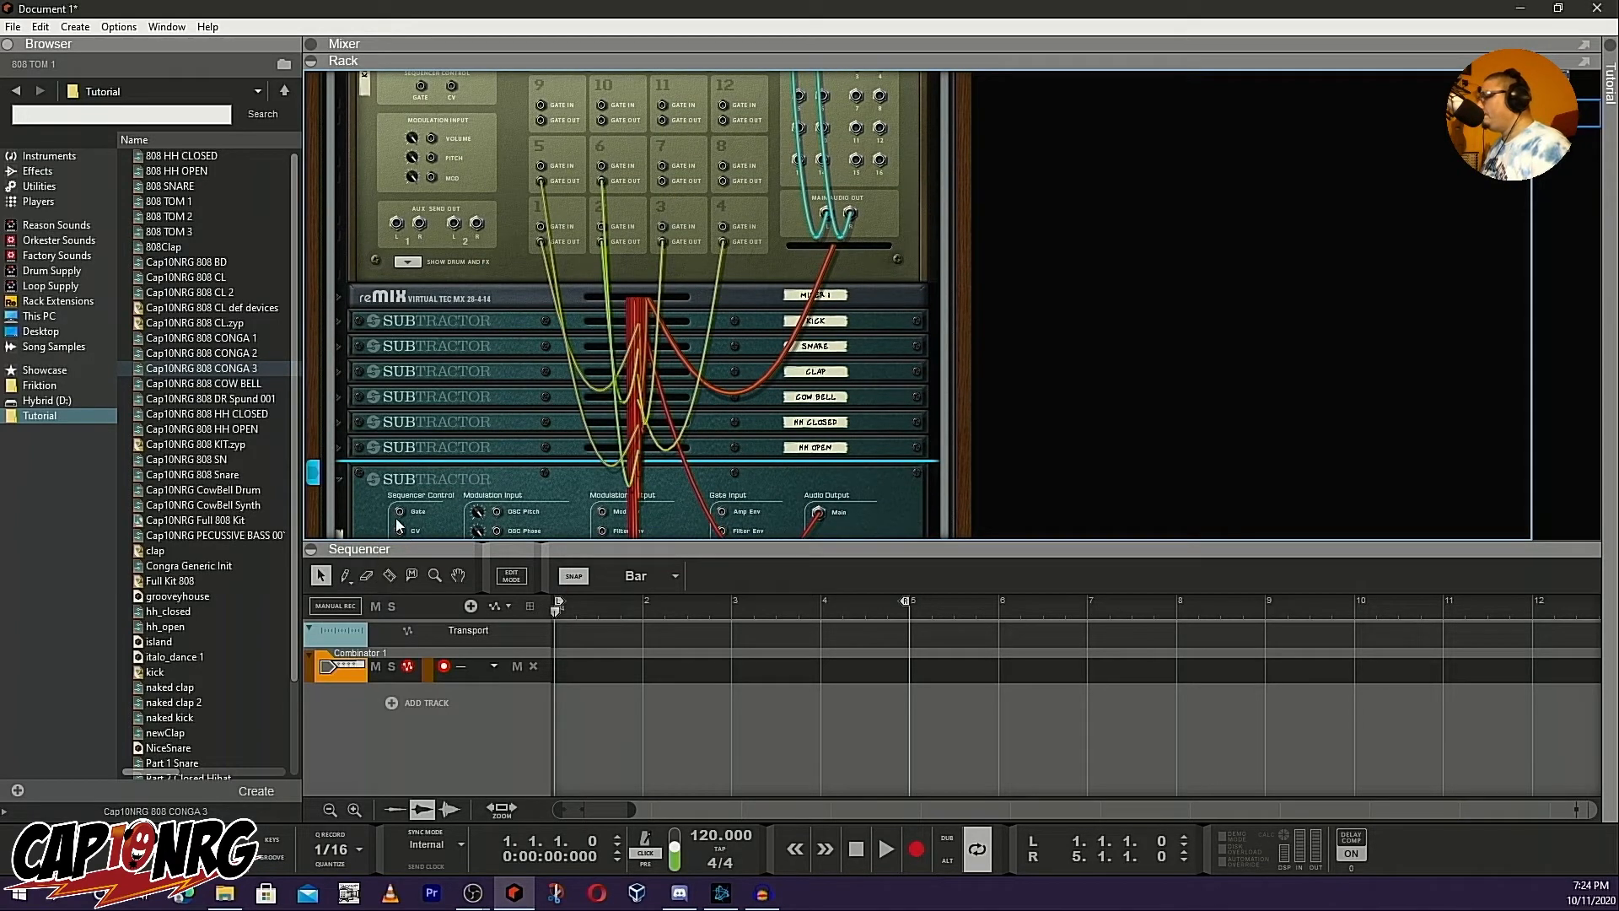
left_click_drag(398, 512, 542, 120)
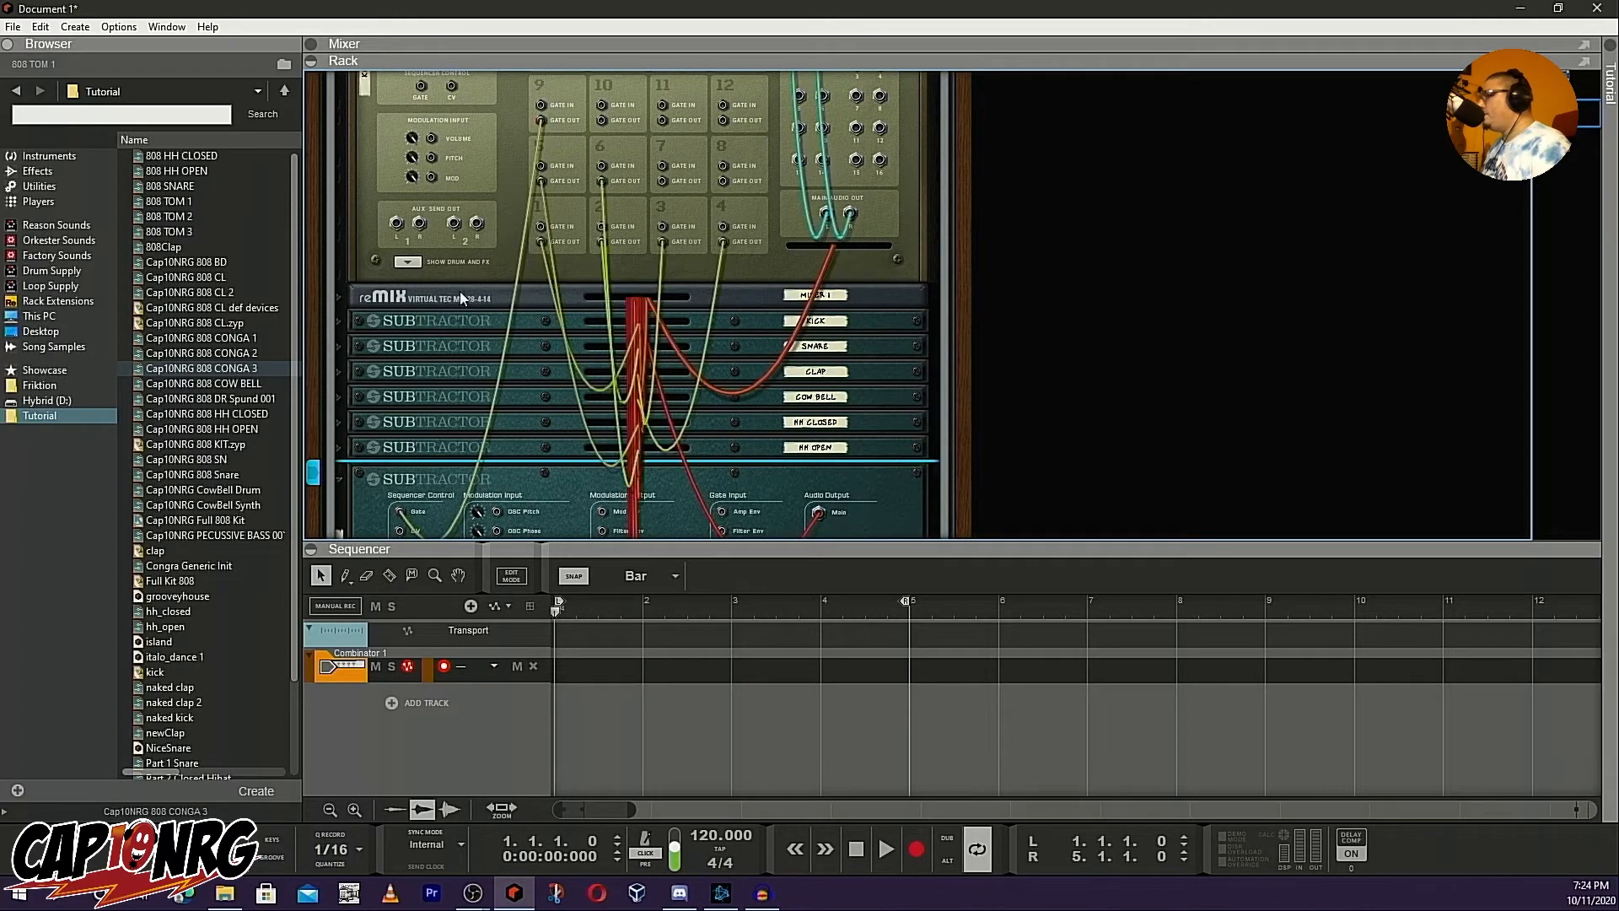
left_click(339, 479)
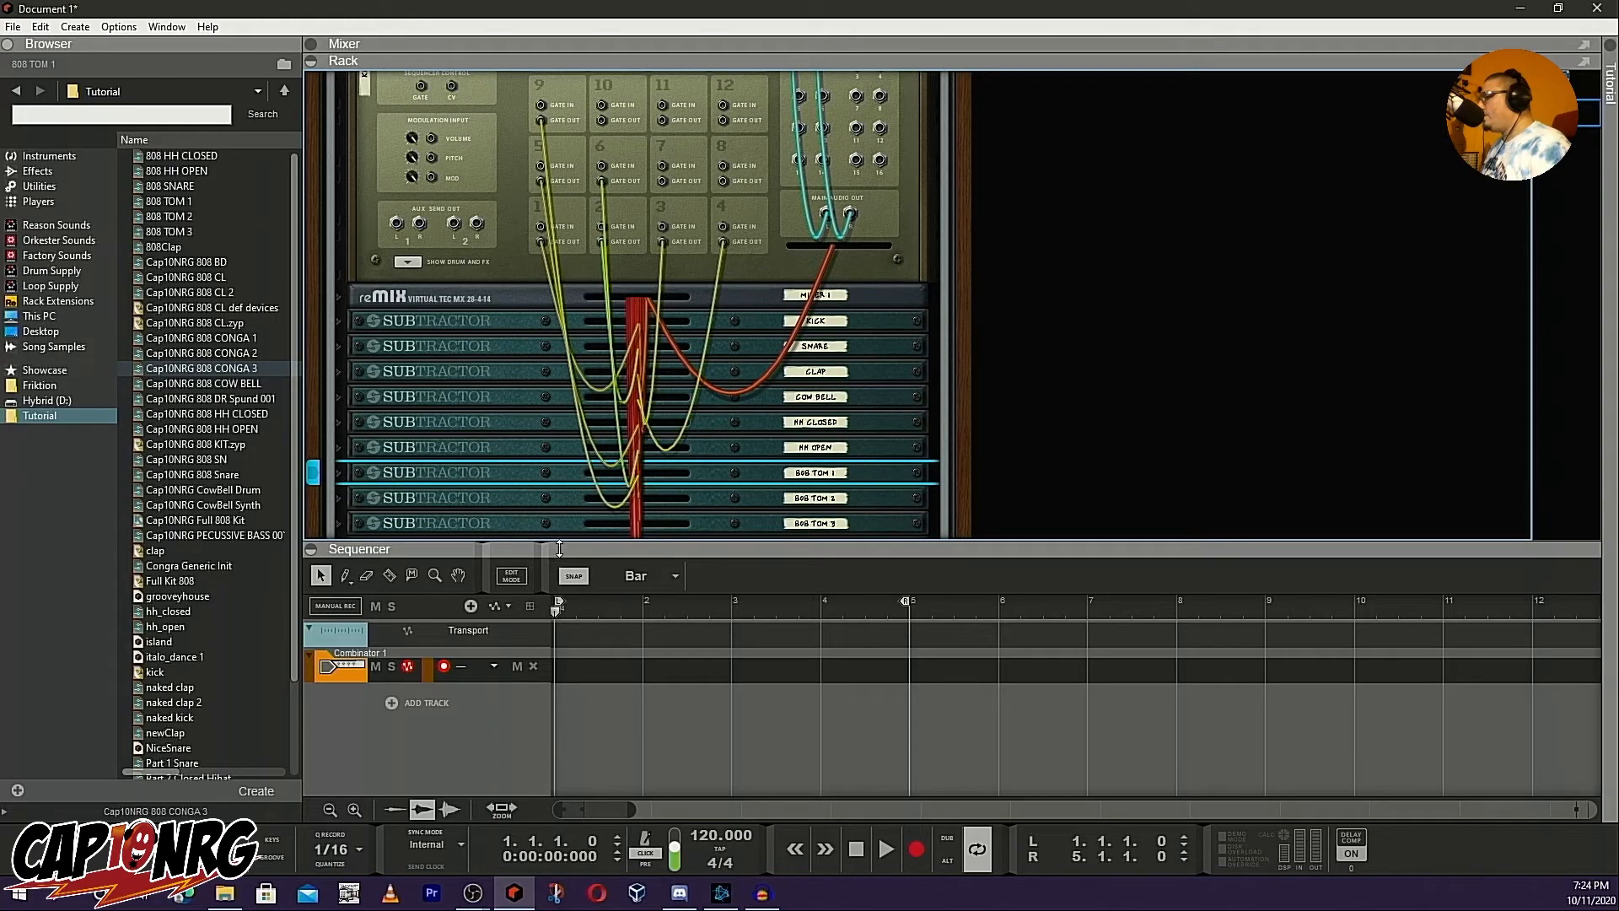
Enlarge the rack area over the sequencer, then cable Kong's pad 10 Gate Out to the 808 TOM 2 Subtractor's Sequencer Control Gate input and fold it
left_click_drag(563, 541, 572, 796)
scroll(556, 631, "up", 2)
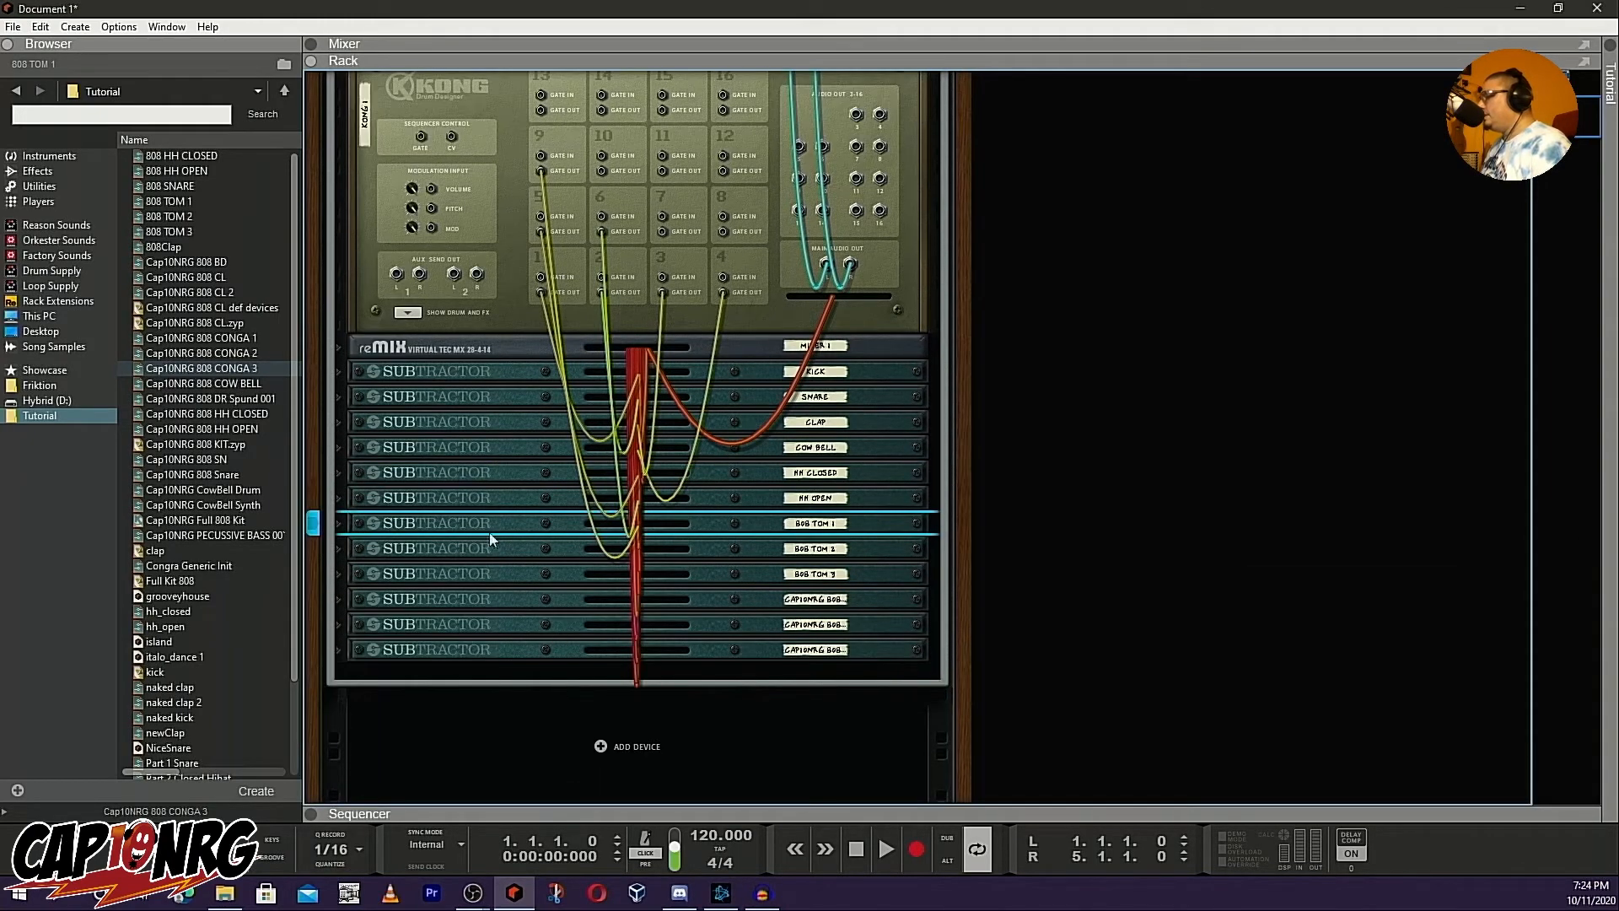
left_click(337, 548)
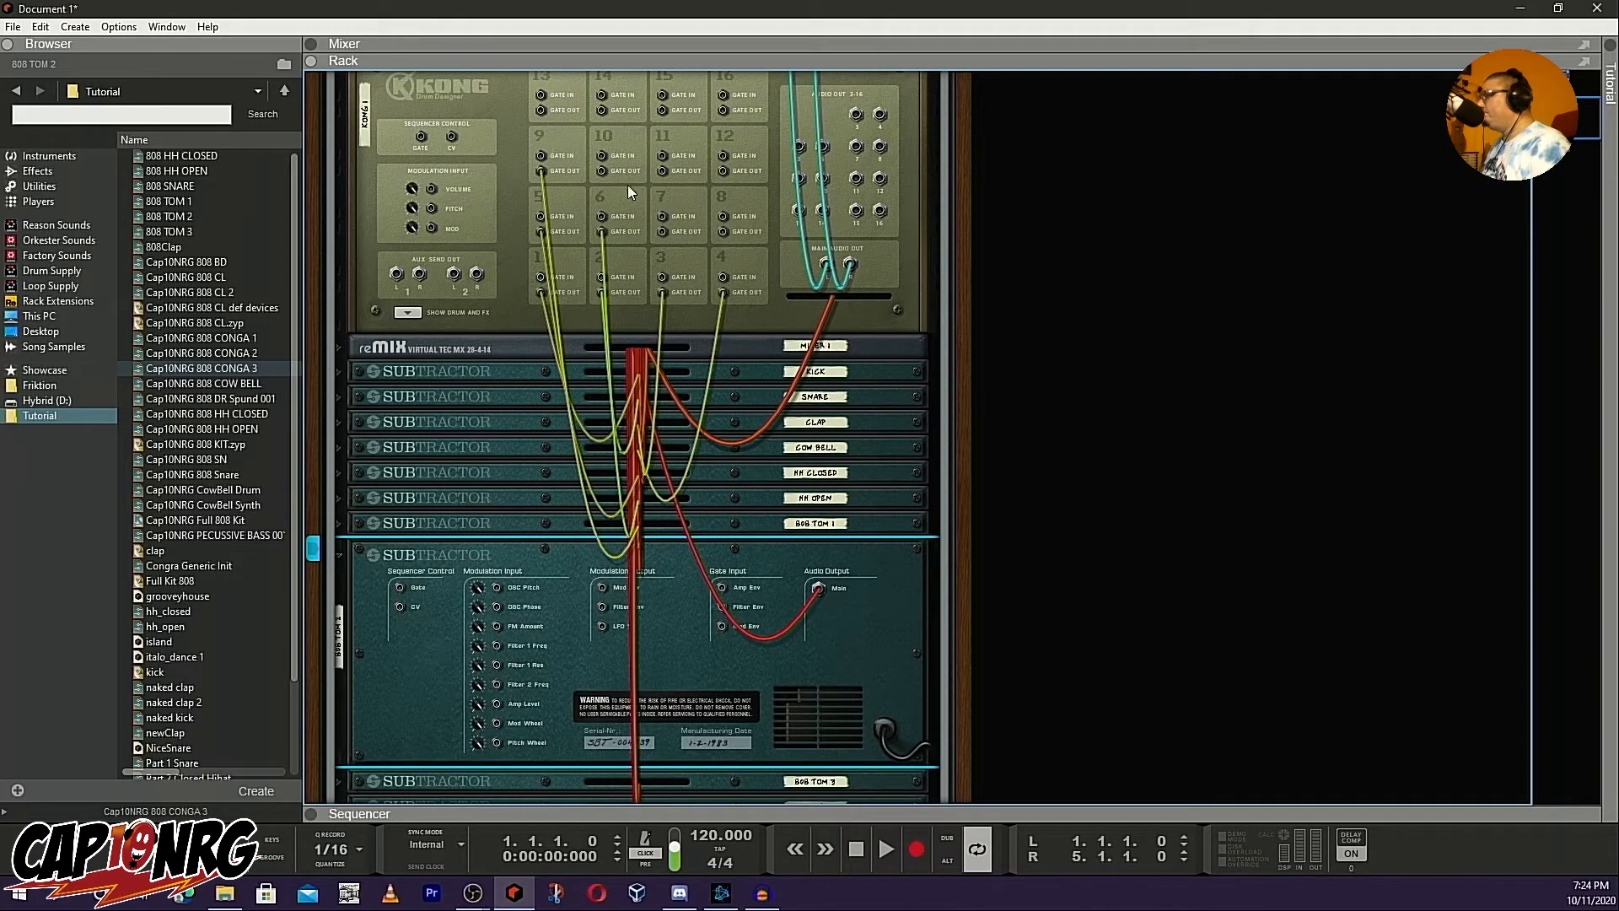
left_click_drag(600, 168, 398, 590)
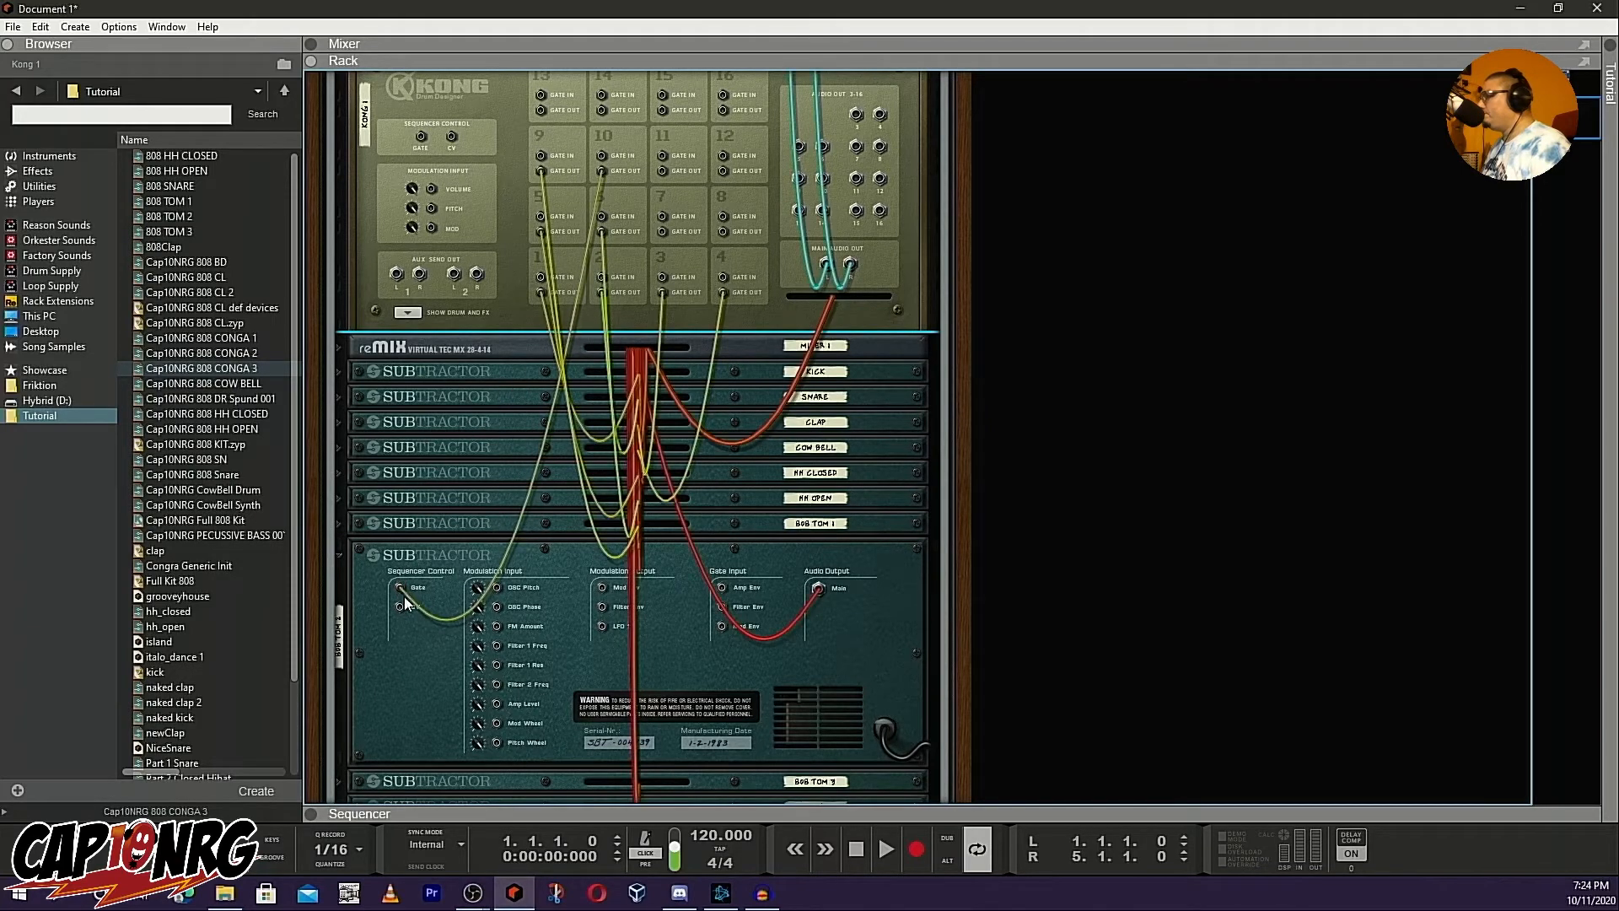
left_click(342, 561)
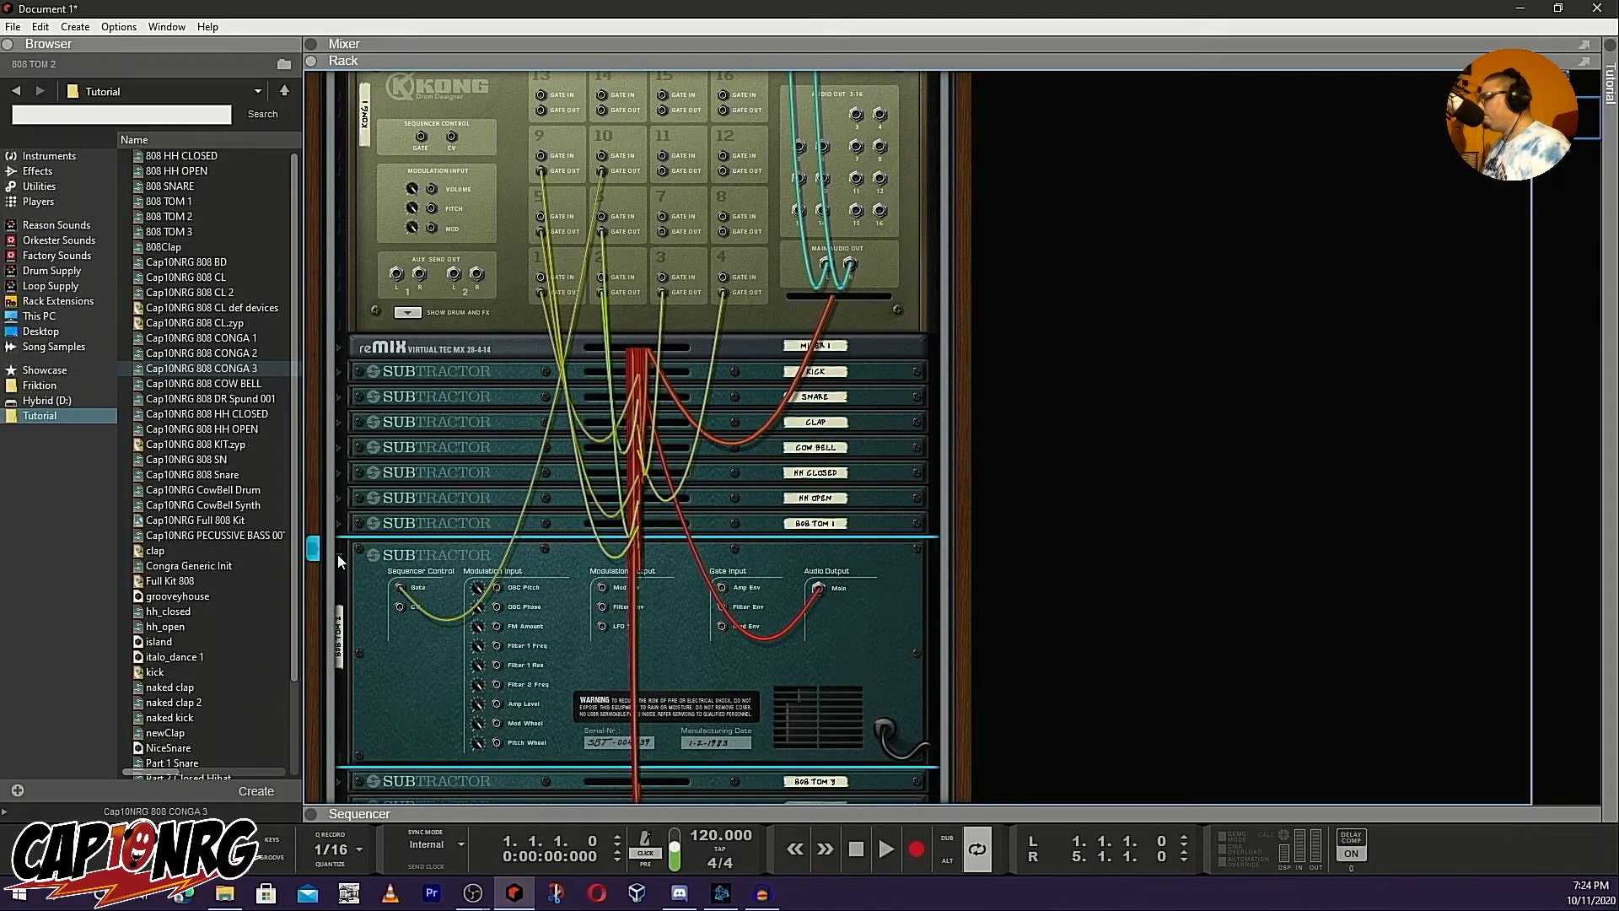
left_click(337, 554)
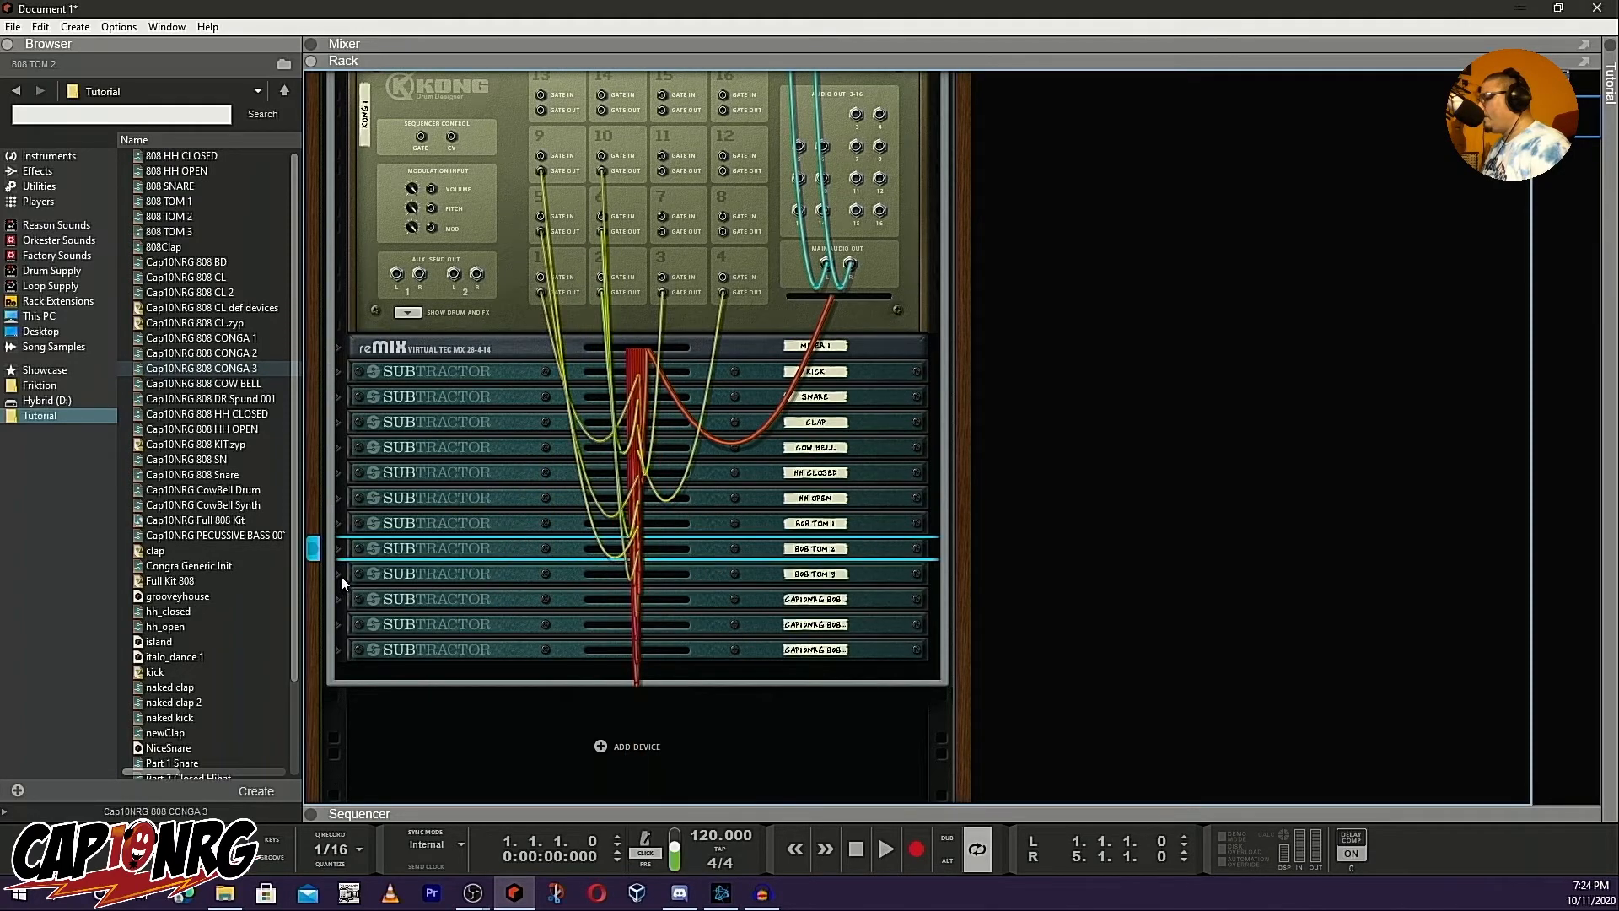
Unfold the 808 TOM 3 Subtractor, cable its Sequencer Control Gate input to Kong's pad 11 Gate Out, and fold it again
left_click(341, 575)
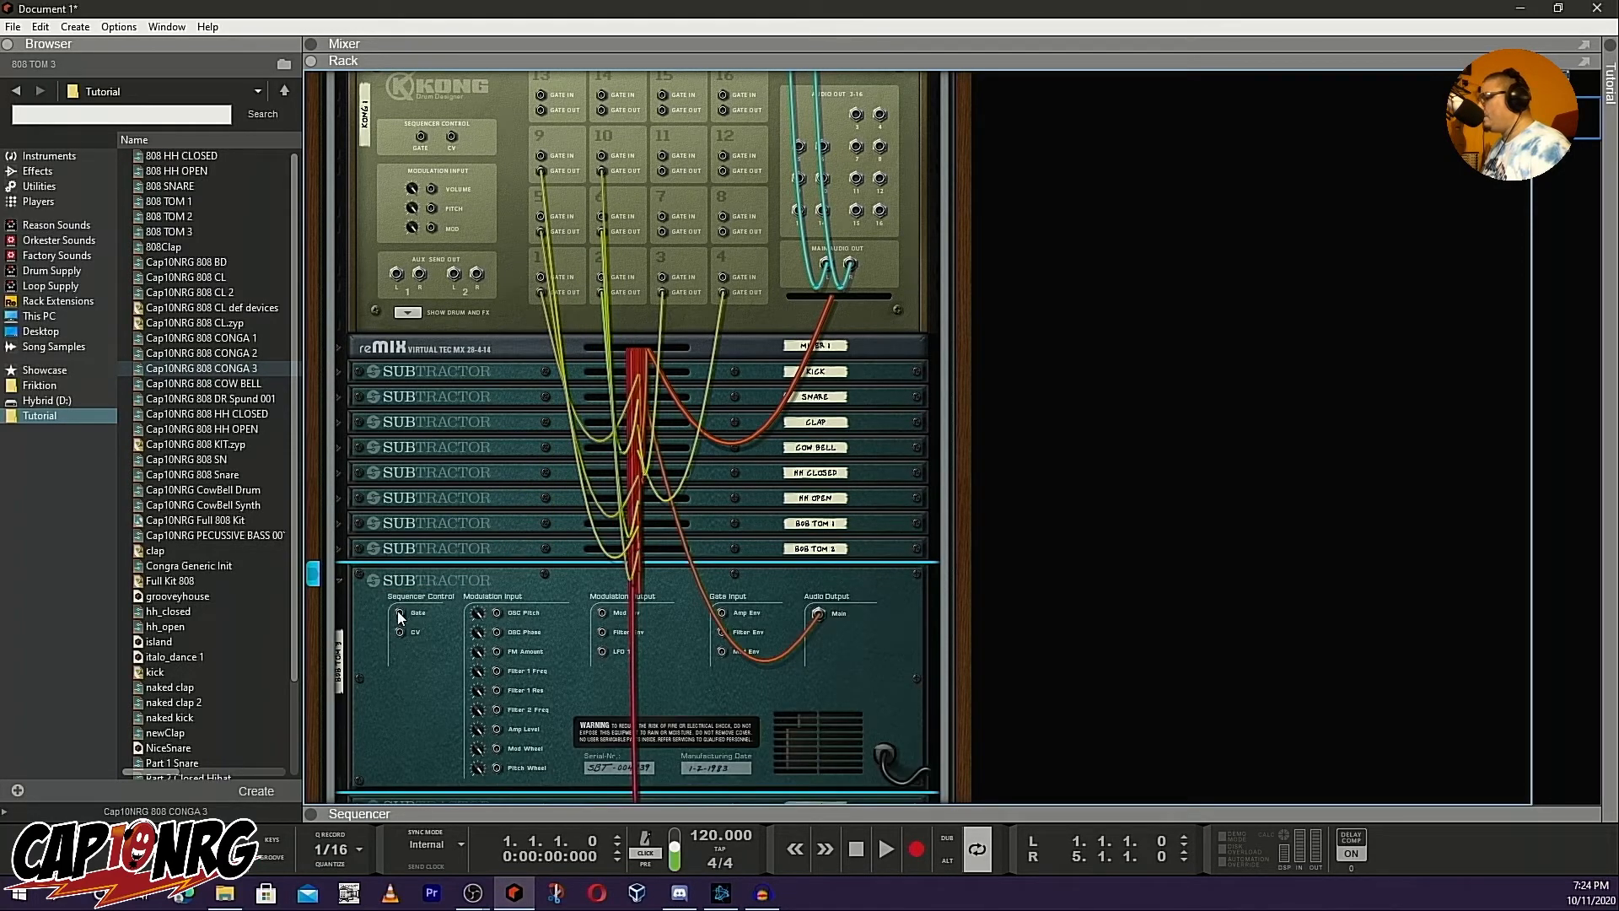
left_click_drag(398, 613, 662, 171)
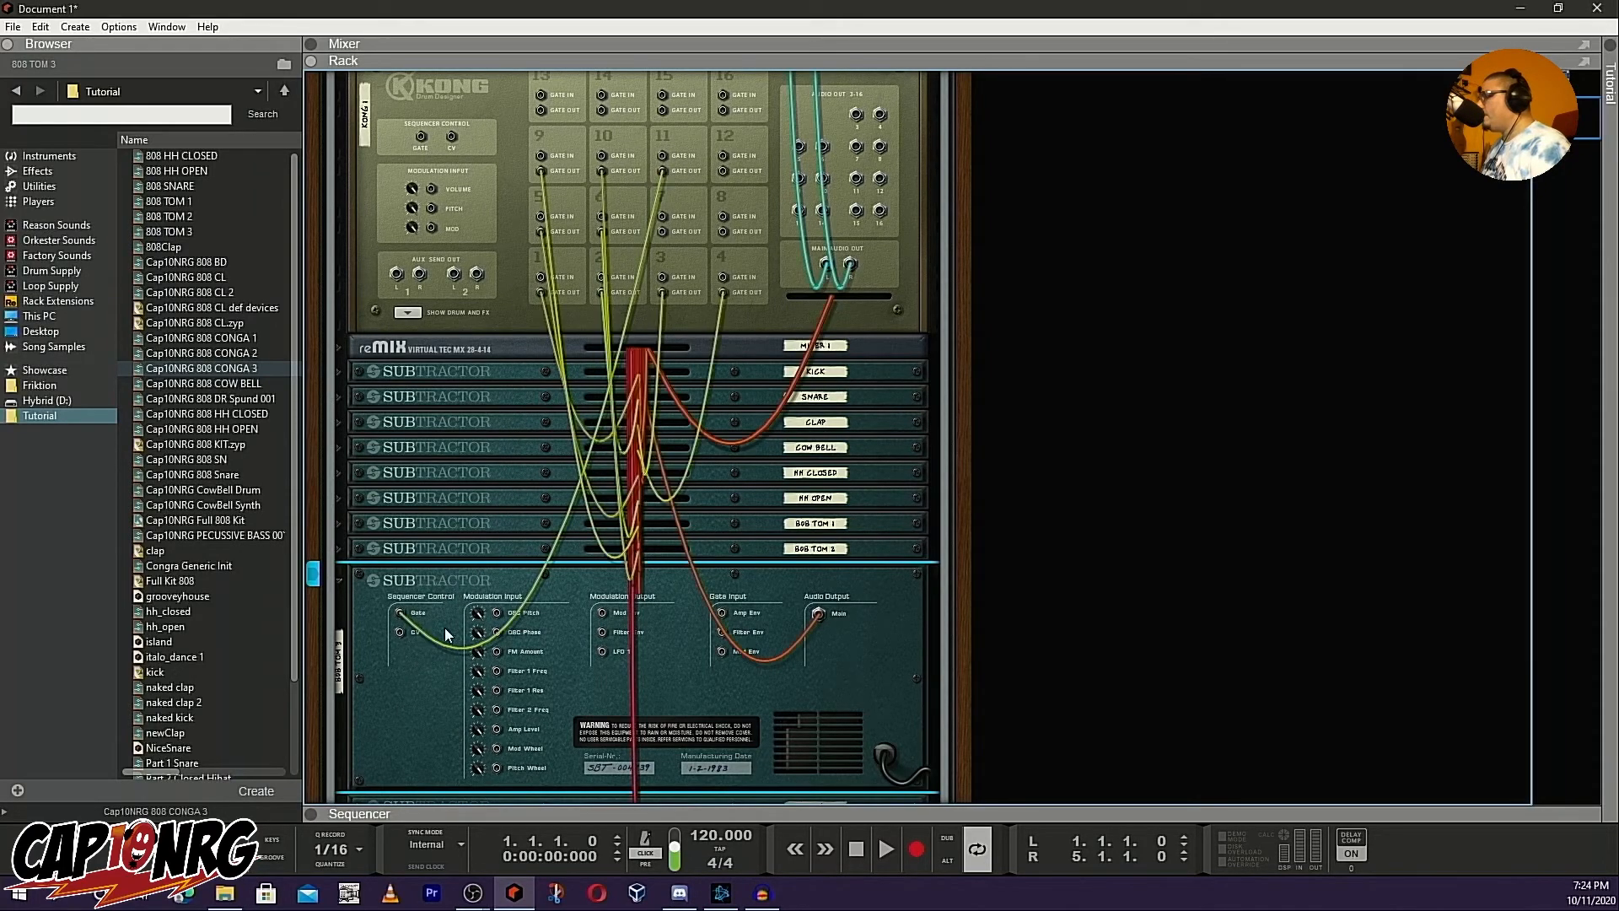
left_click(342, 582)
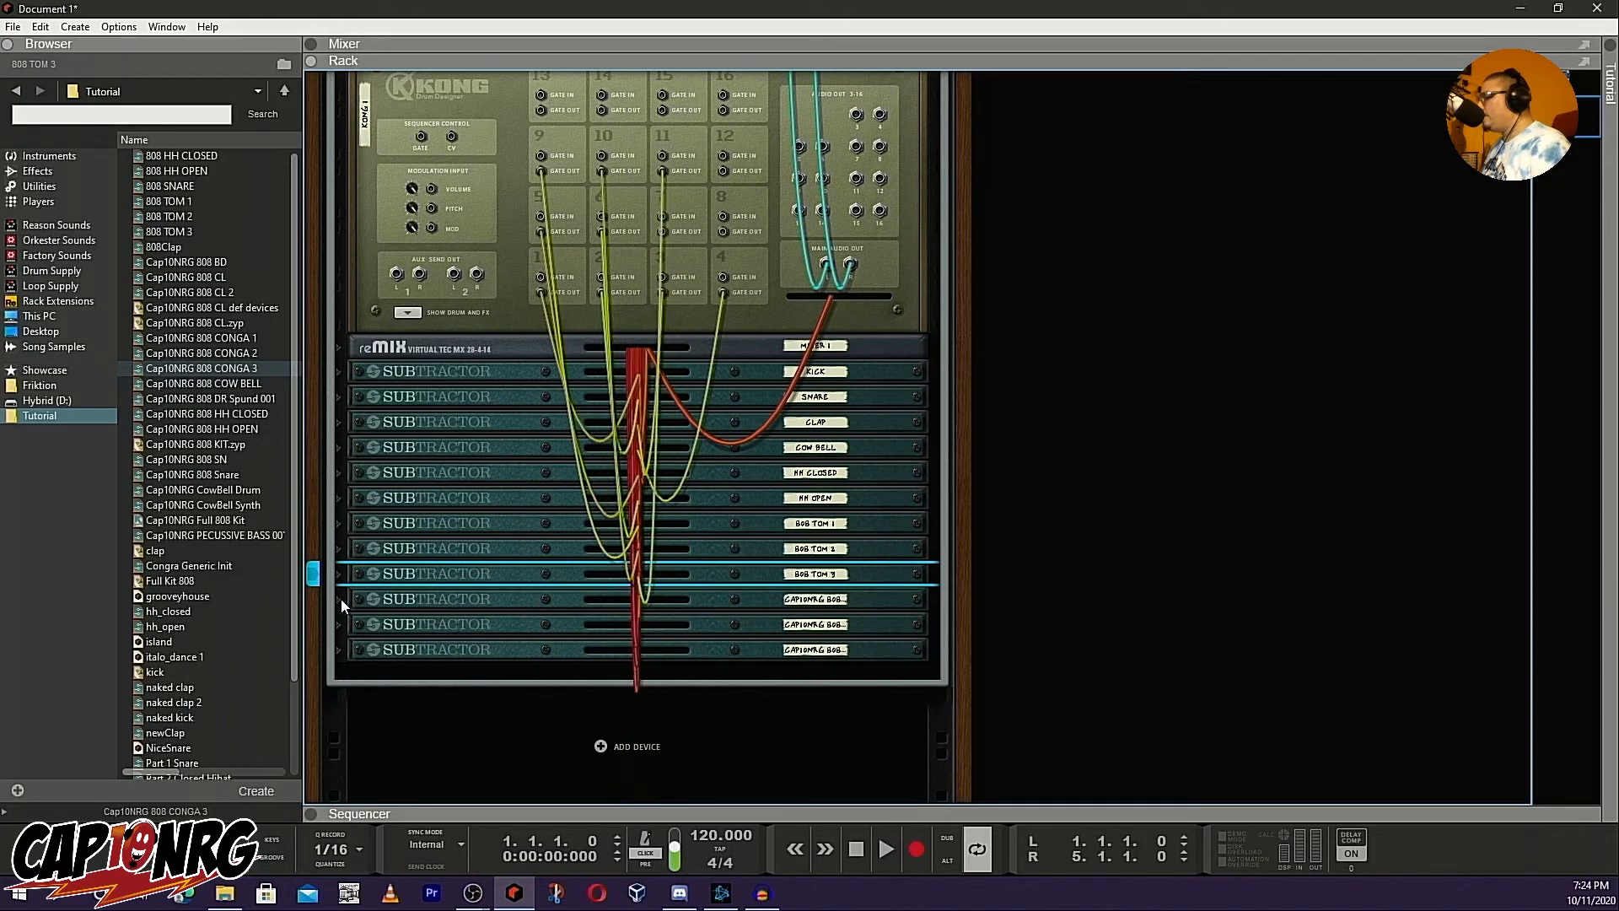
Cable the Sequencer Control Gate inputs of the CONGA 1 and CONGA 2 Subtractors to the Gate Outs of Kong's pads 13 and 14, folding each one
left_click(338, 598)
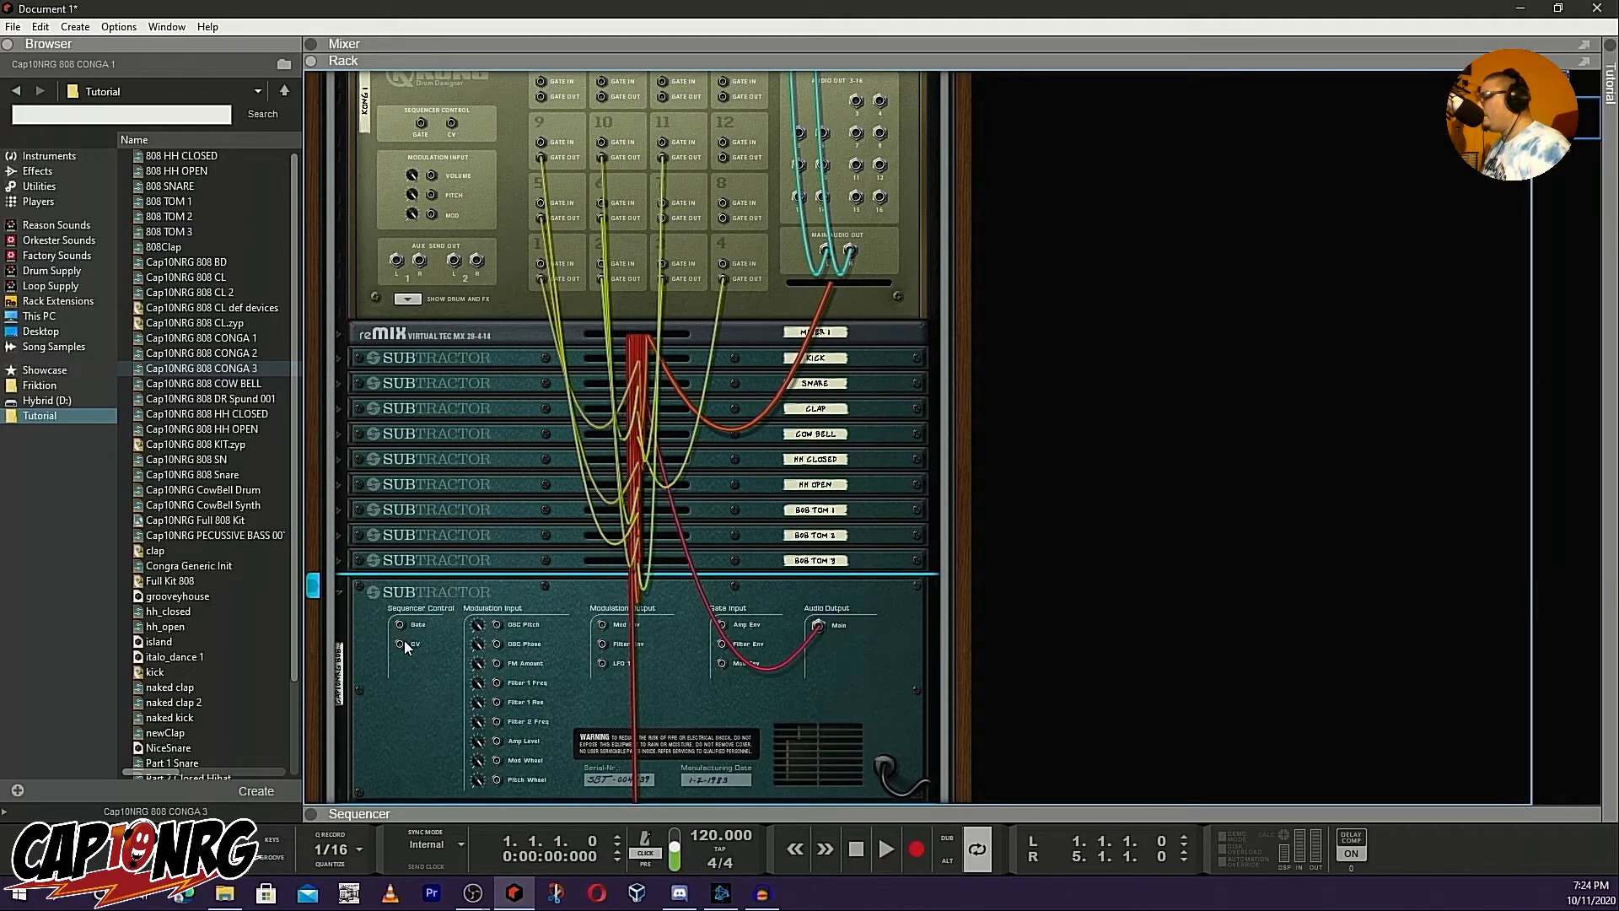
scroll(418, 665, "up", 1)
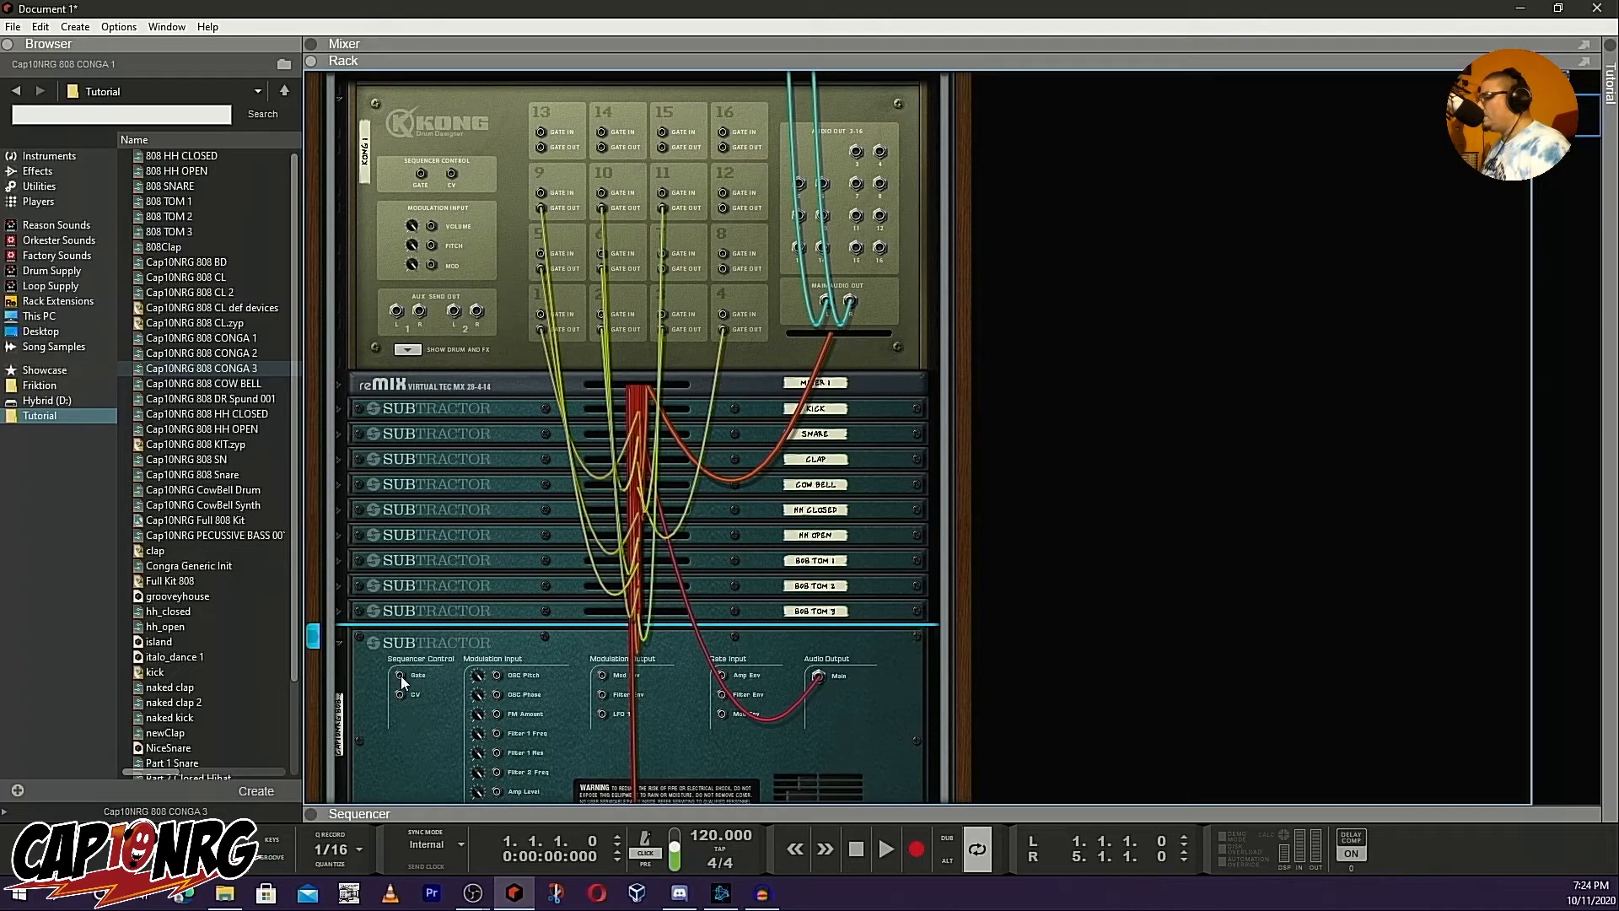
left_click_drag(401, 676, 540, 147)
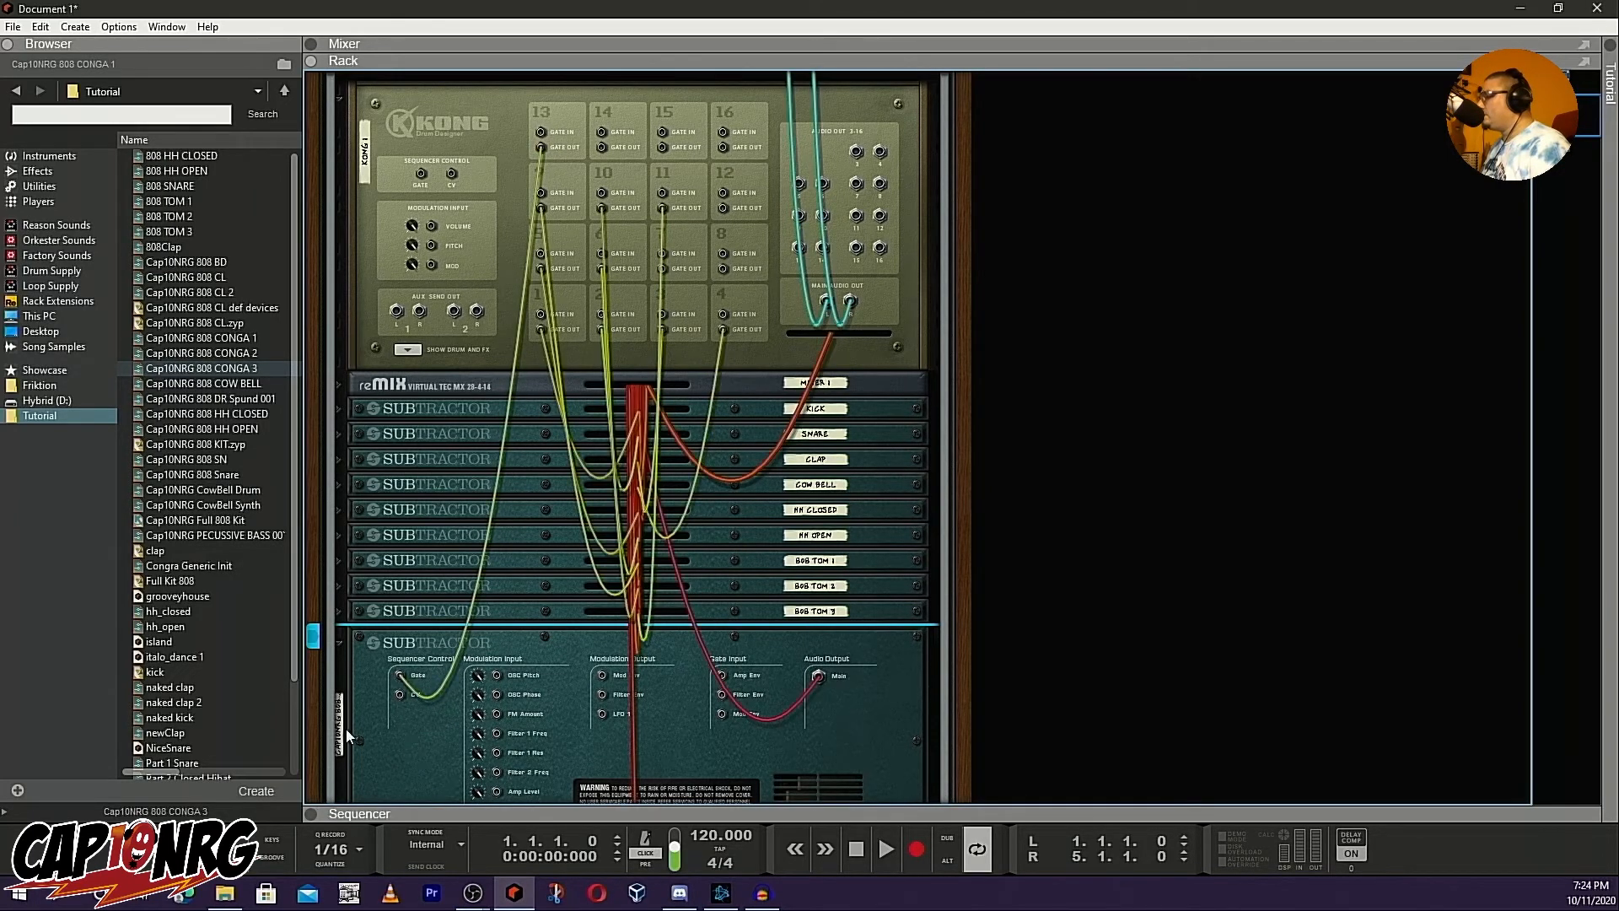
left_click(339, 643)
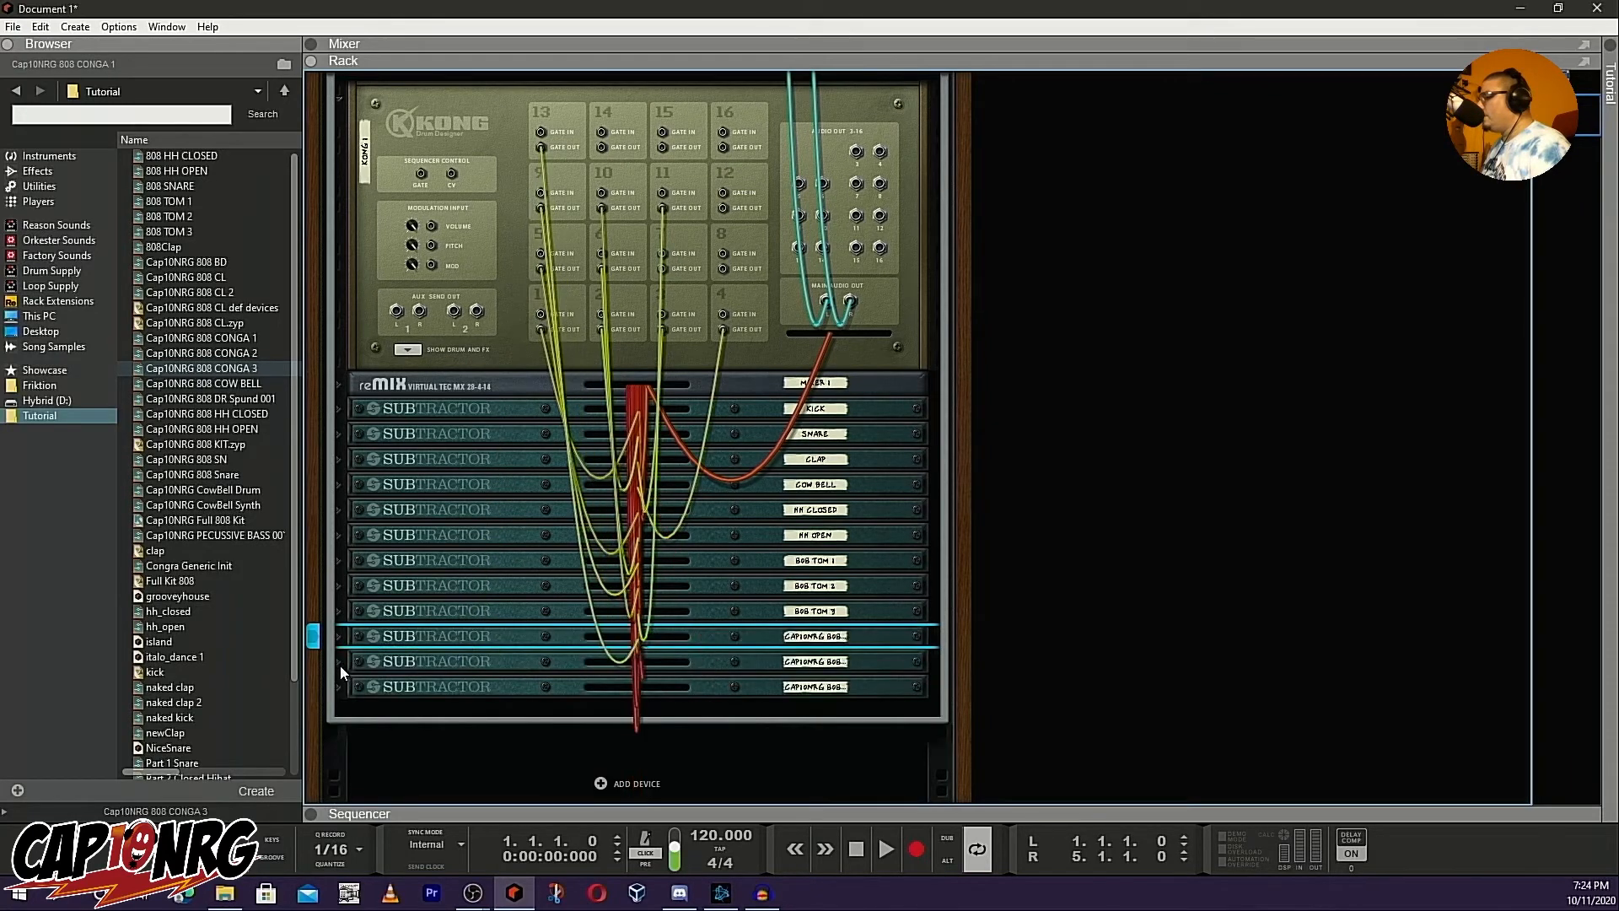
left_click(340, 661)
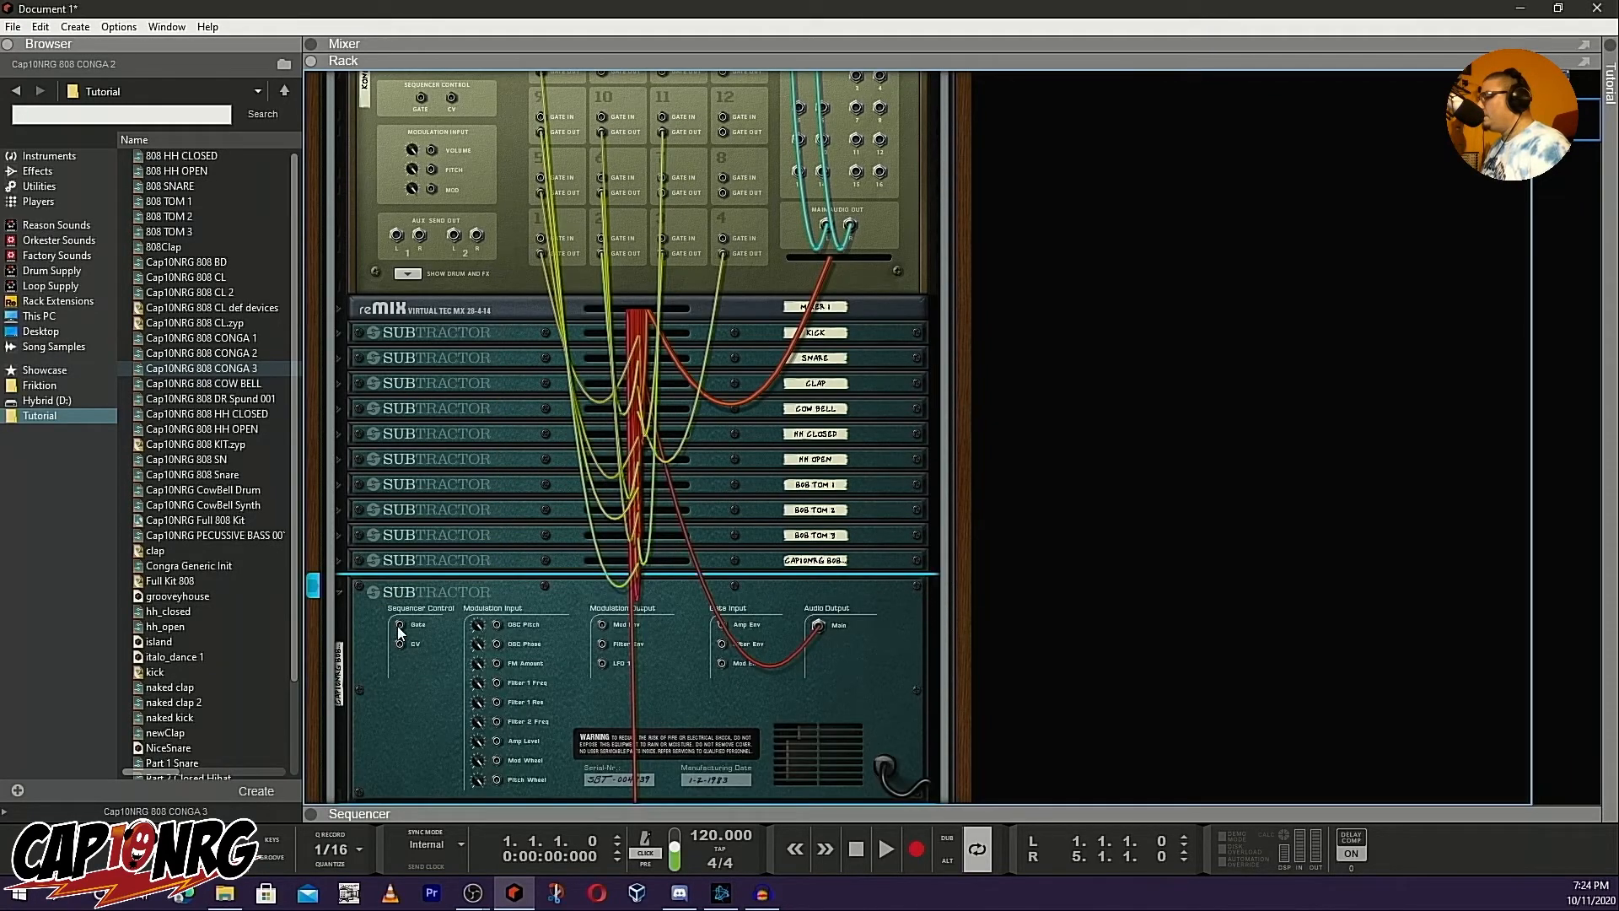
left_click_drag(406, 642, 603, 194)
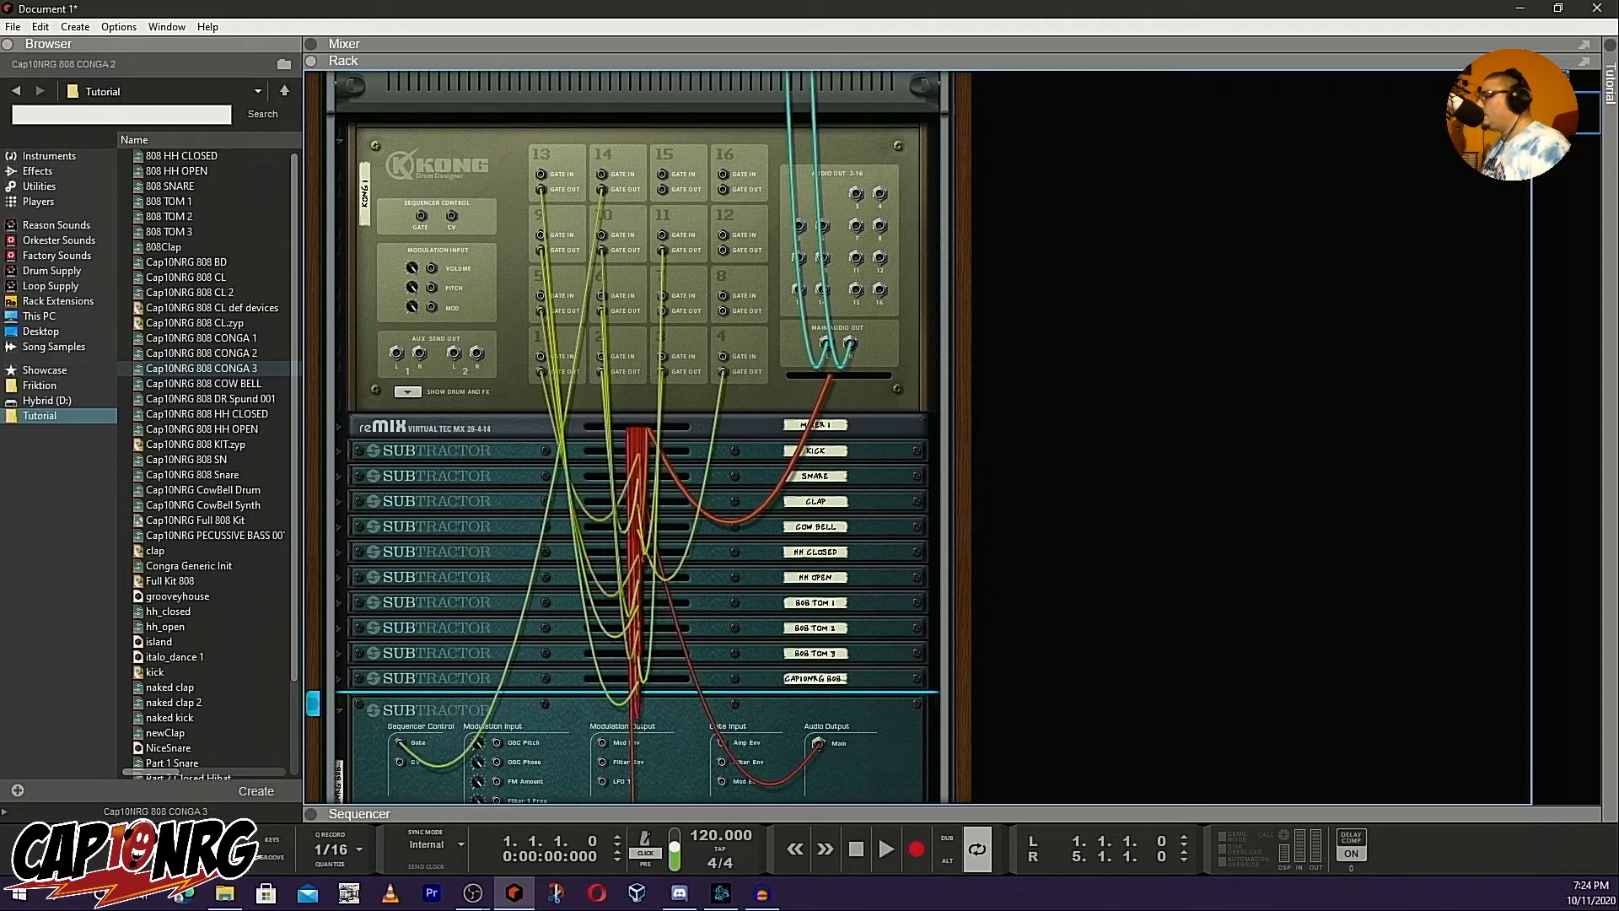
left_click(341, 715)
Cable the CONGA 3 Subtractor's Sequencer Control Gate input to Kong's pad 15 Gate Out and flip the rack to its front side
left_click(340, 731)
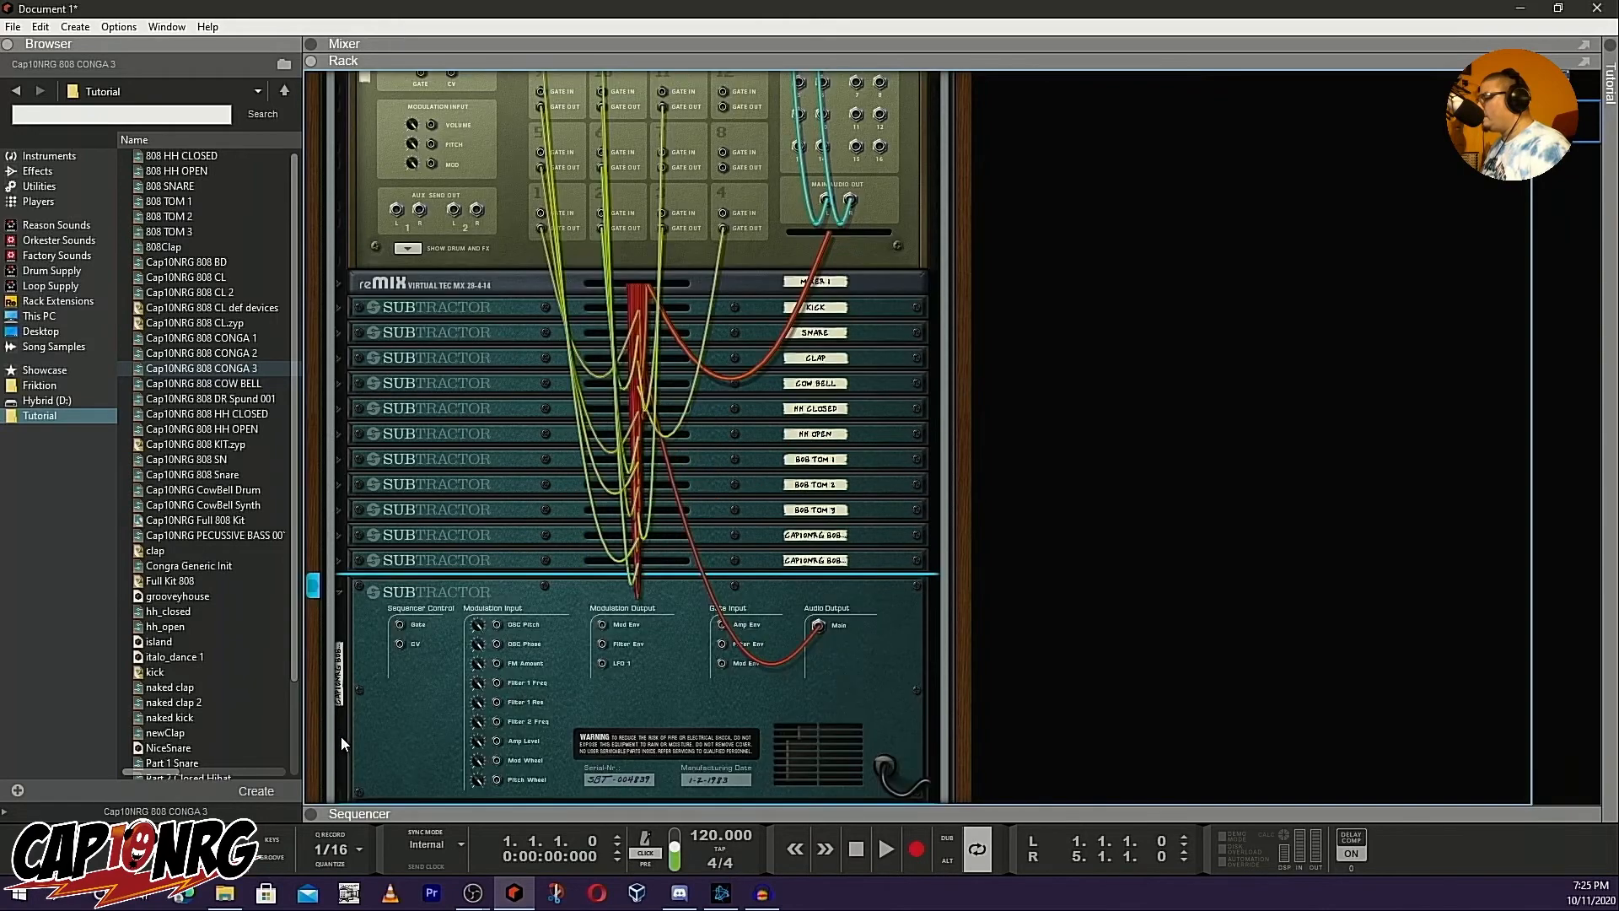
left_click_drag(400, 625, 665, 197)
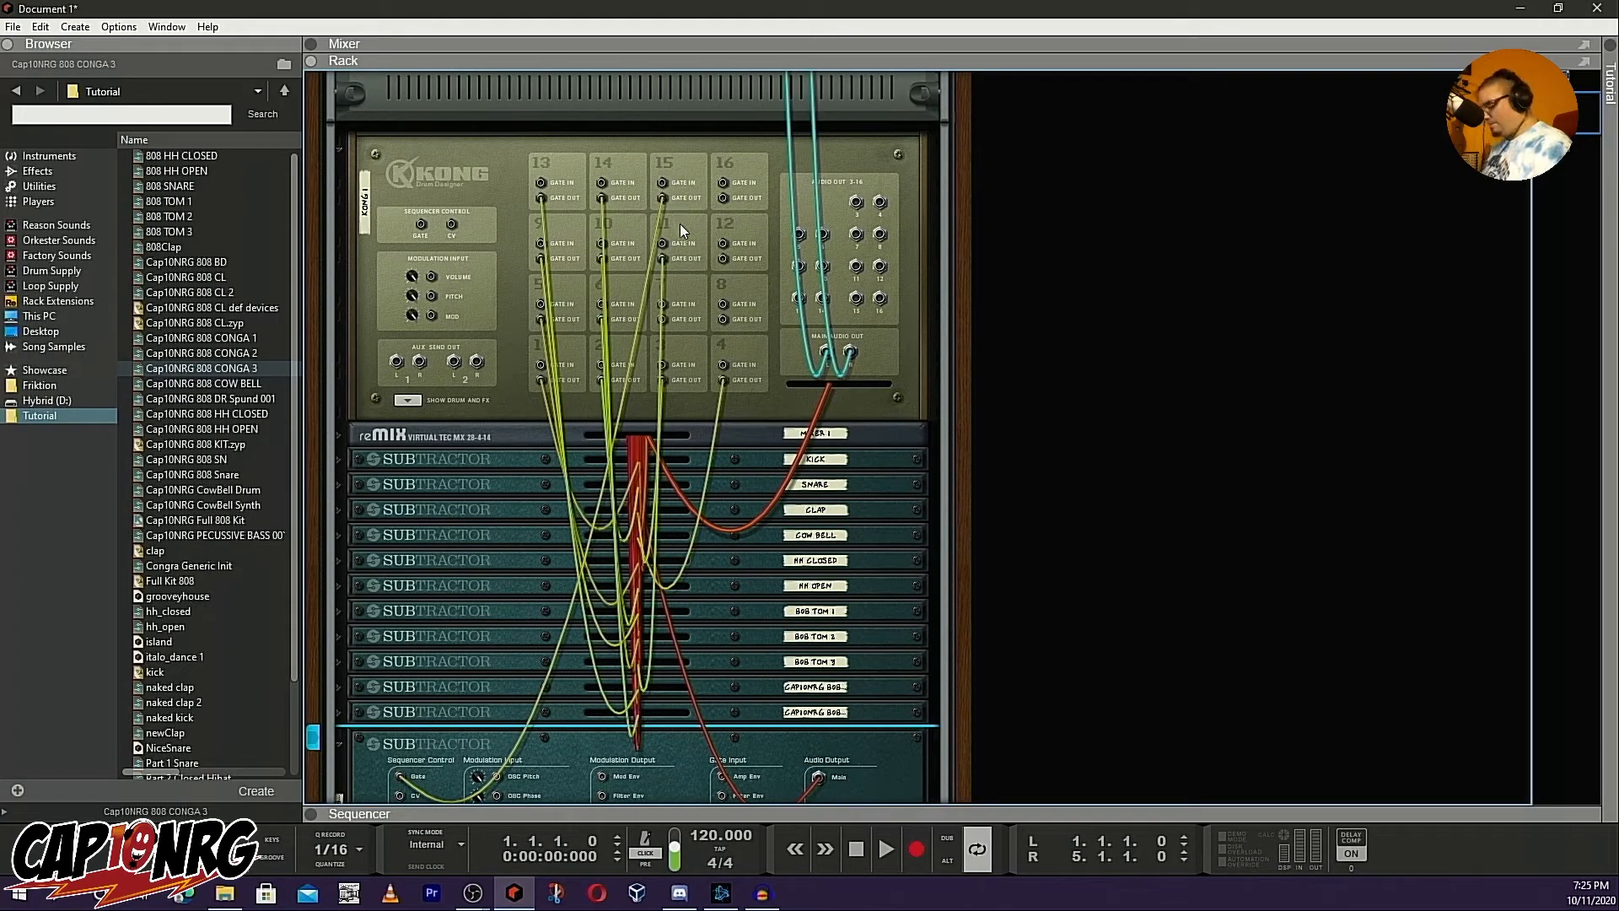
key("Tab")
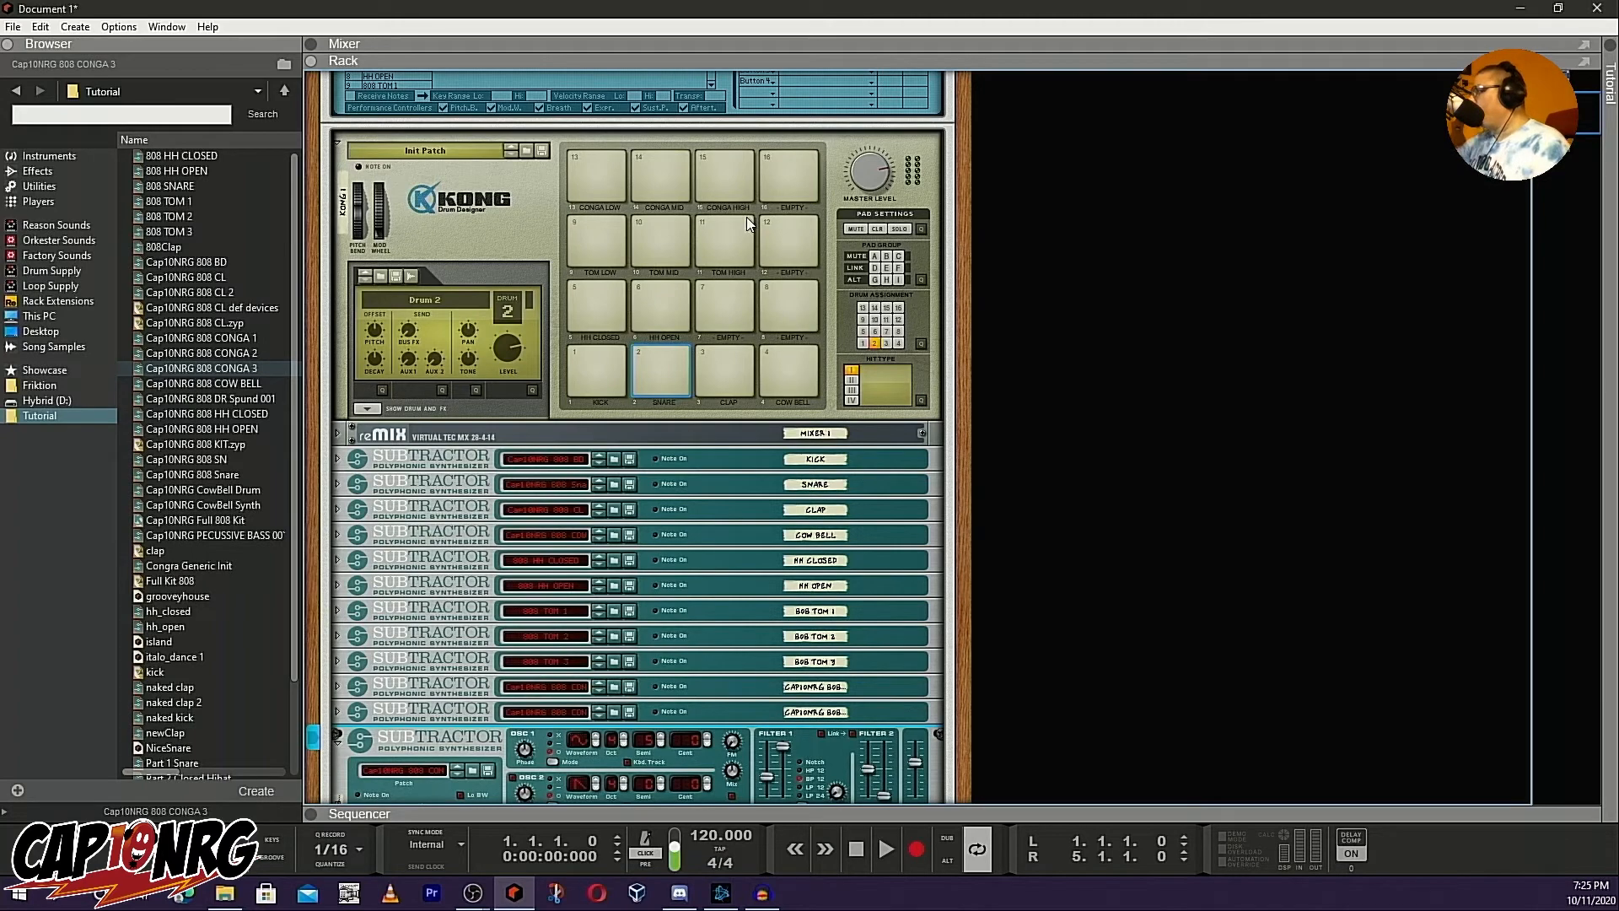
Select Kong's empty pad 16 and show its drum module and FX section
left_click(589, 377)
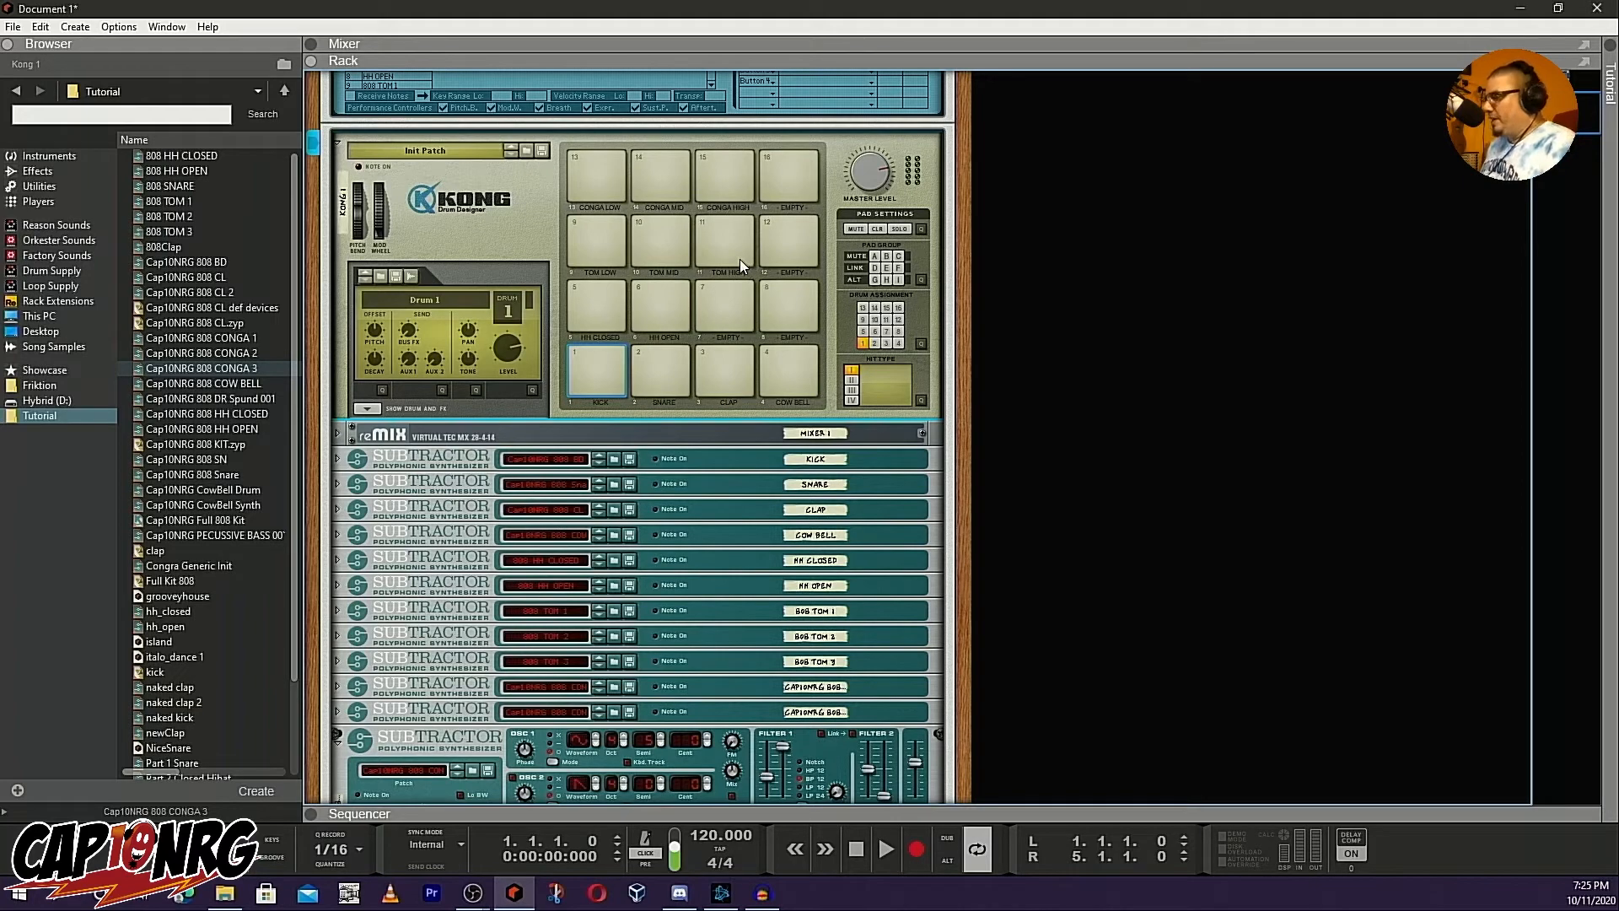
left_click(789, 180)
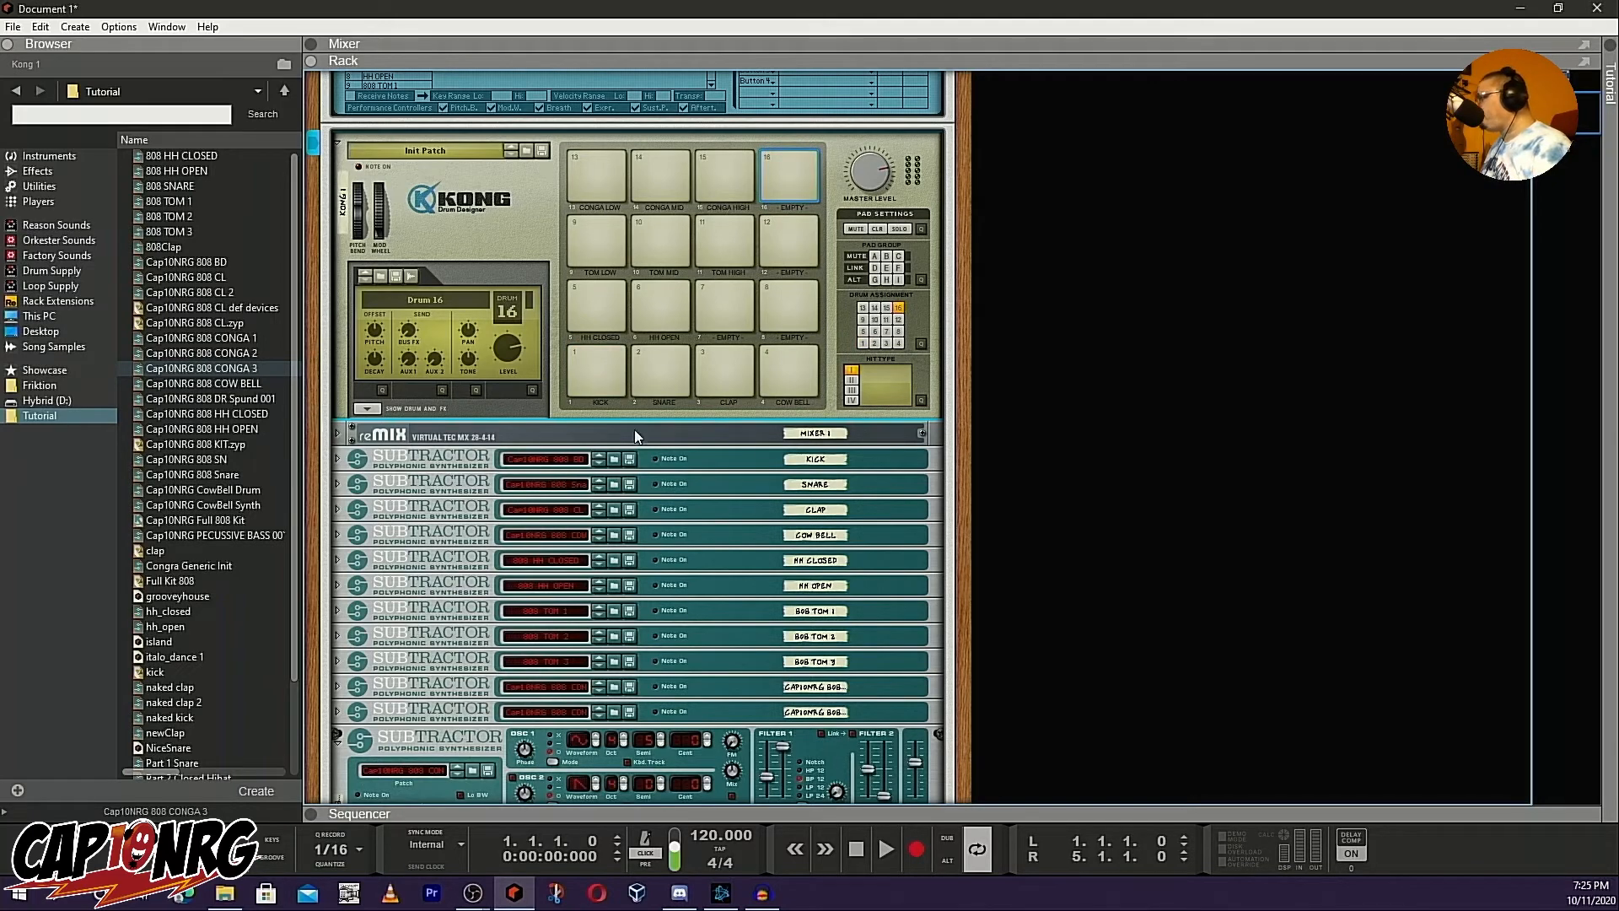
left_click(366, 409)
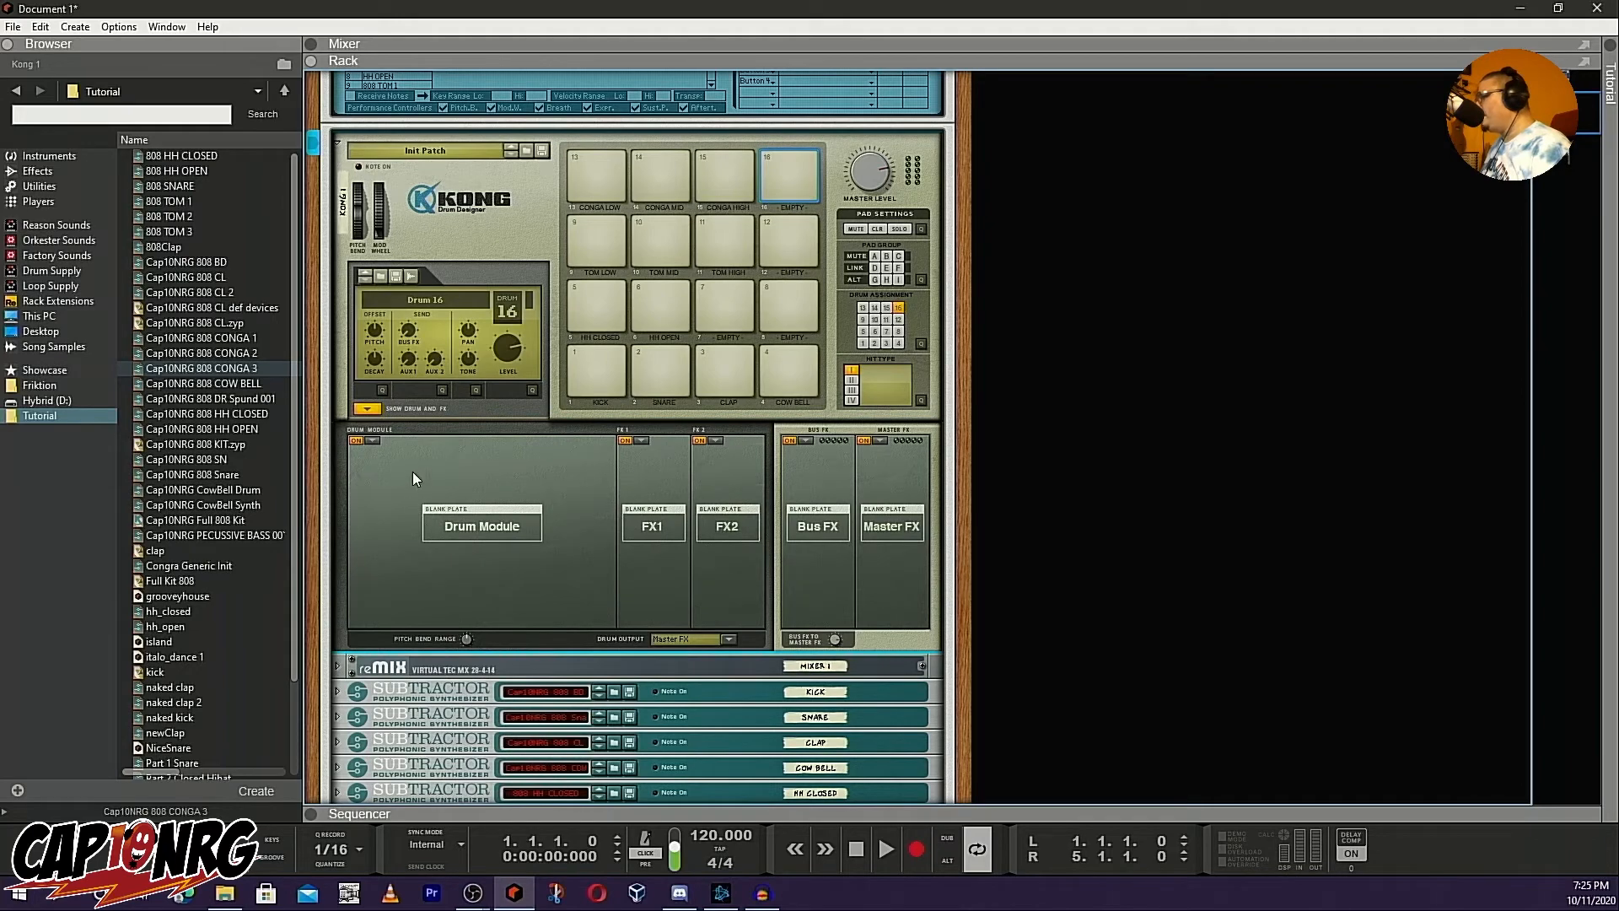
scroll(511, 442, "down", 2)
scroll(498, 434, "down", 1)
scroll(501, 433, "up", 1)
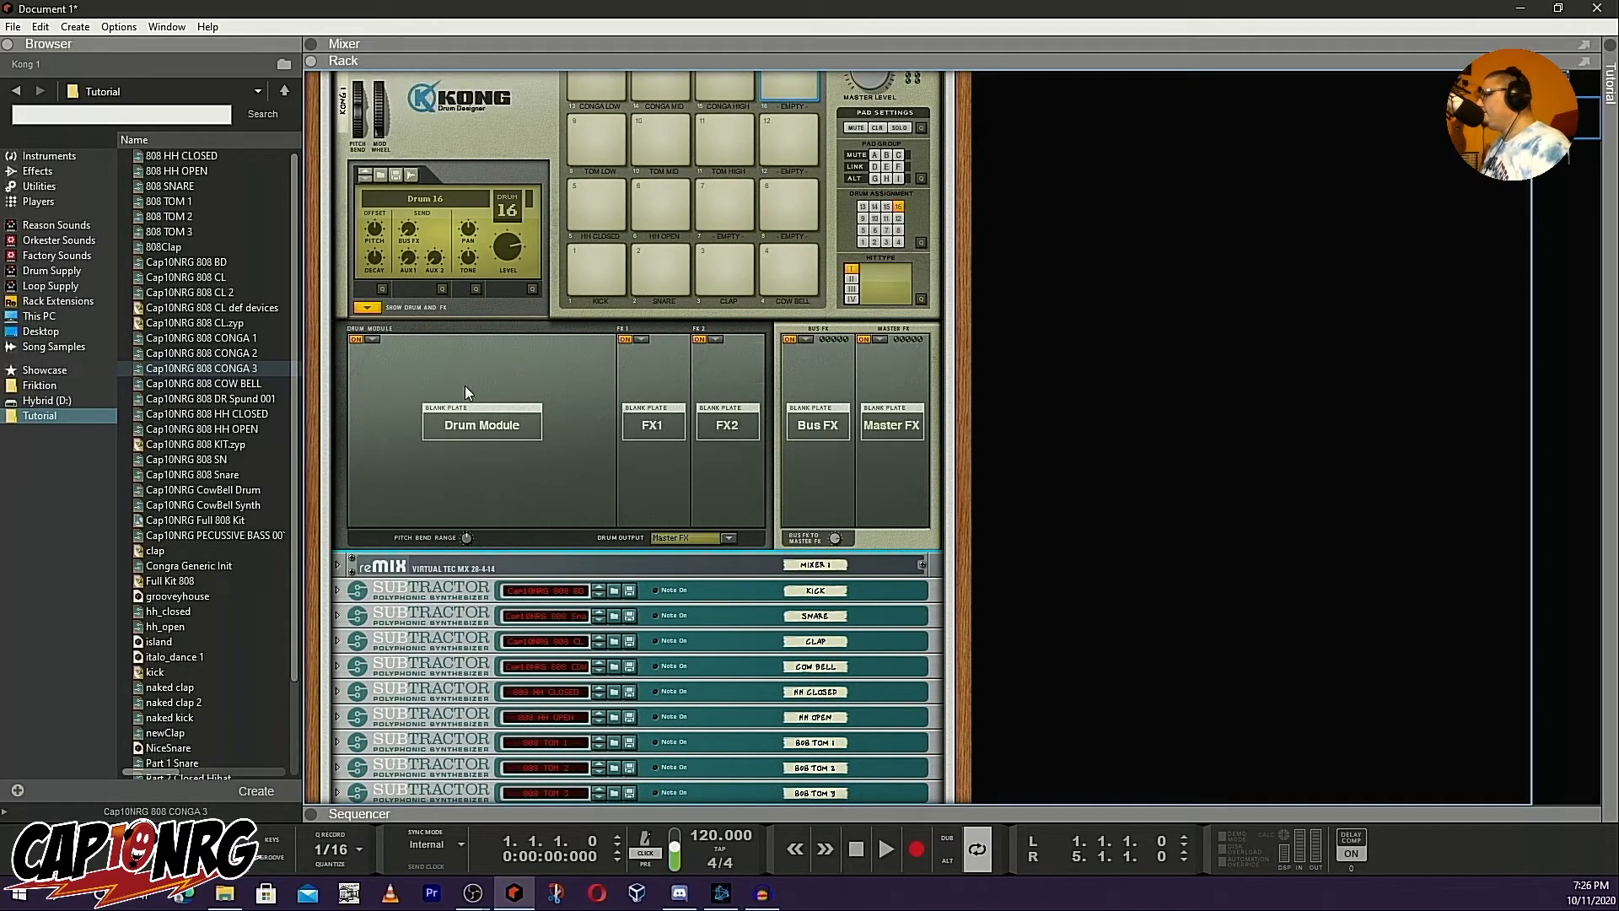
Try the NN-Nano Sampler as Kong's drum 16 module and browse for a sample for it
left_click(372, 339)
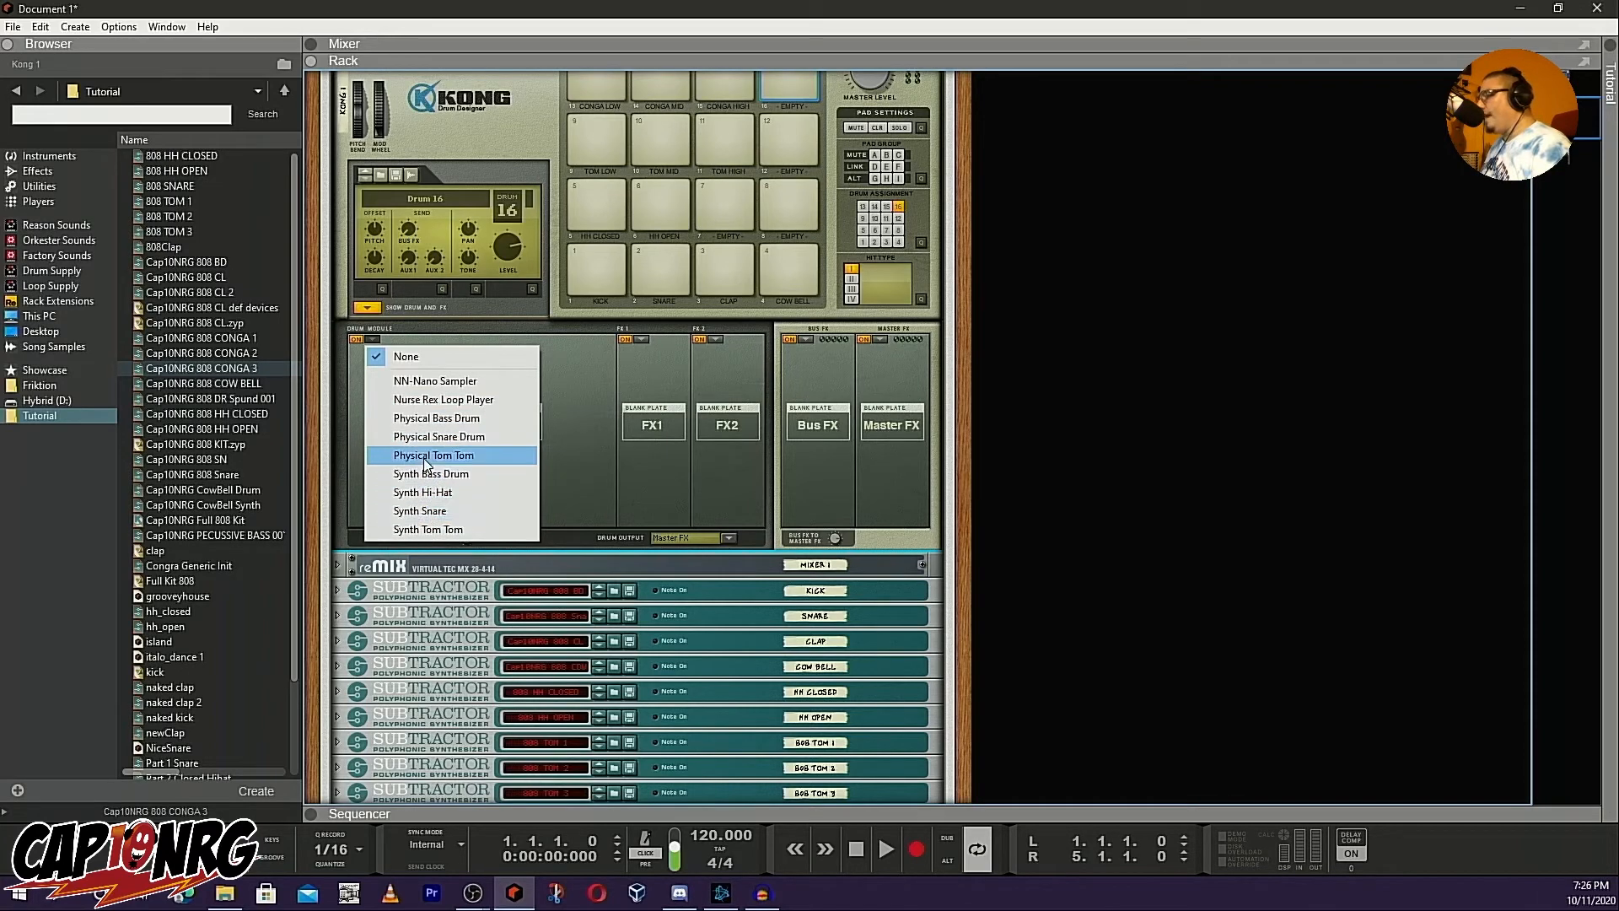
left_click(473, 380)
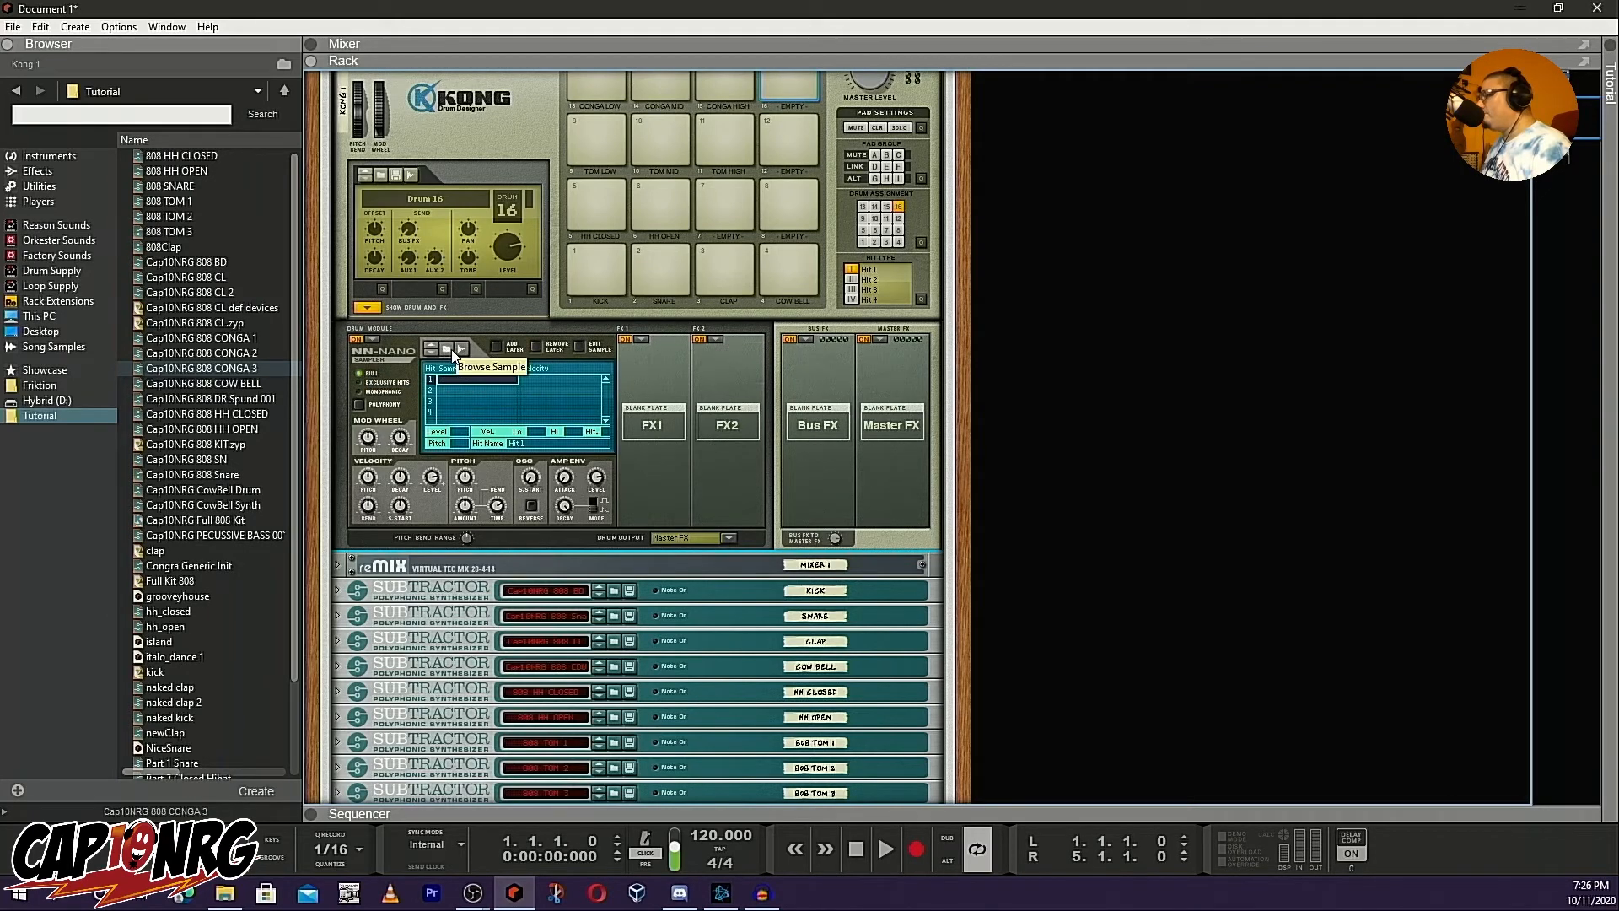
left_click(452, 349)
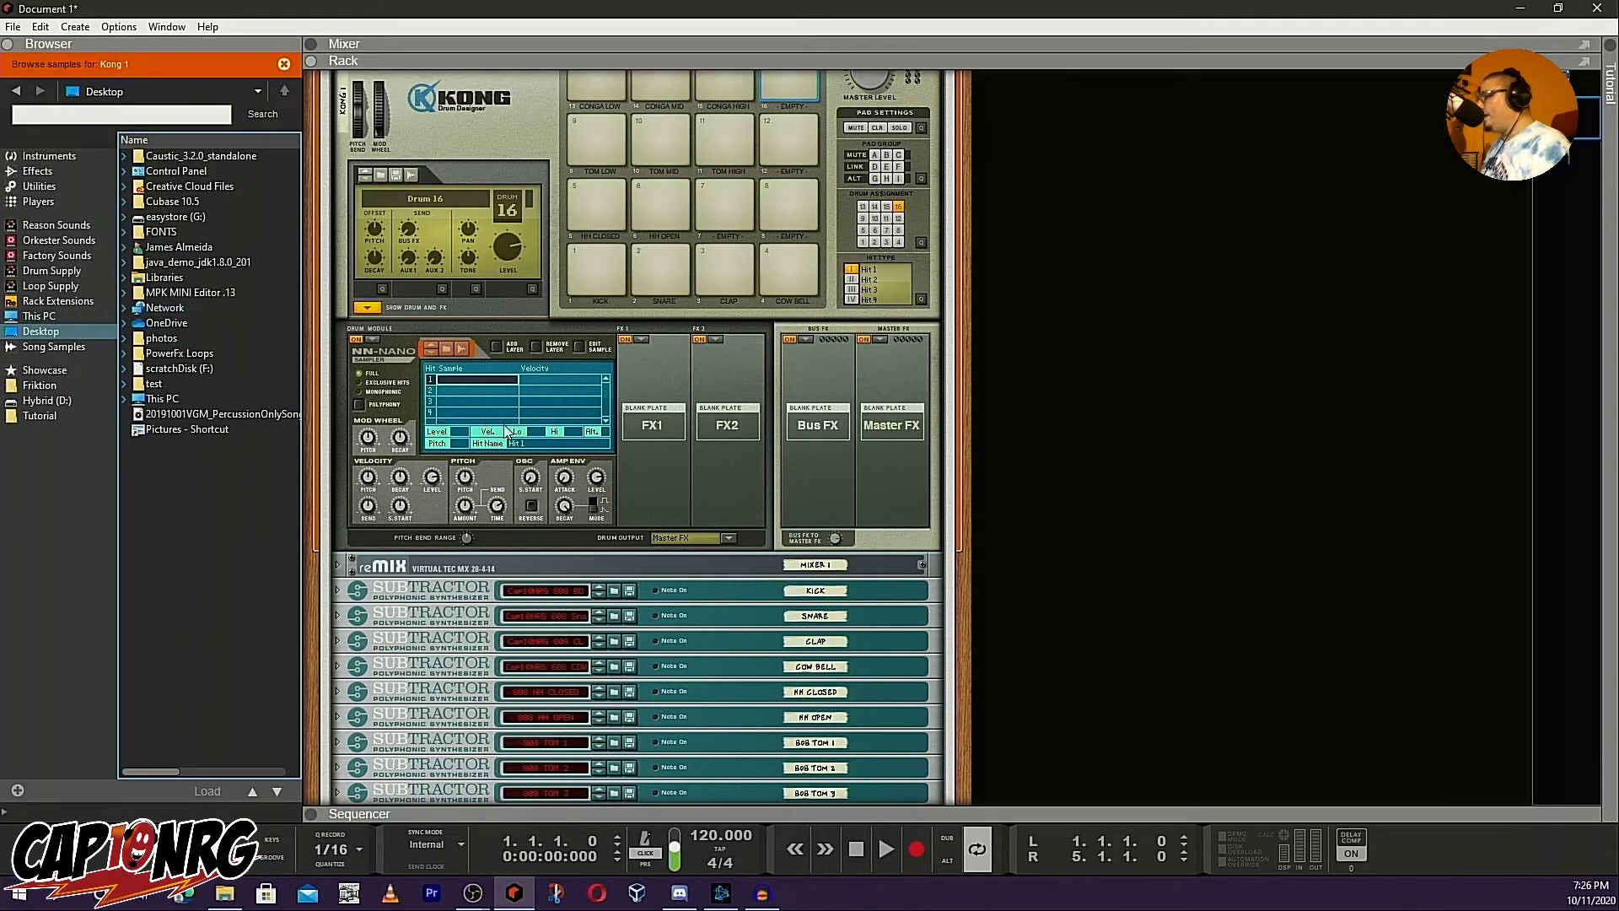
Set Kong's drum 16 module to Nurse Rex Loop Player and browse for REX loops
left_click(371, 340)
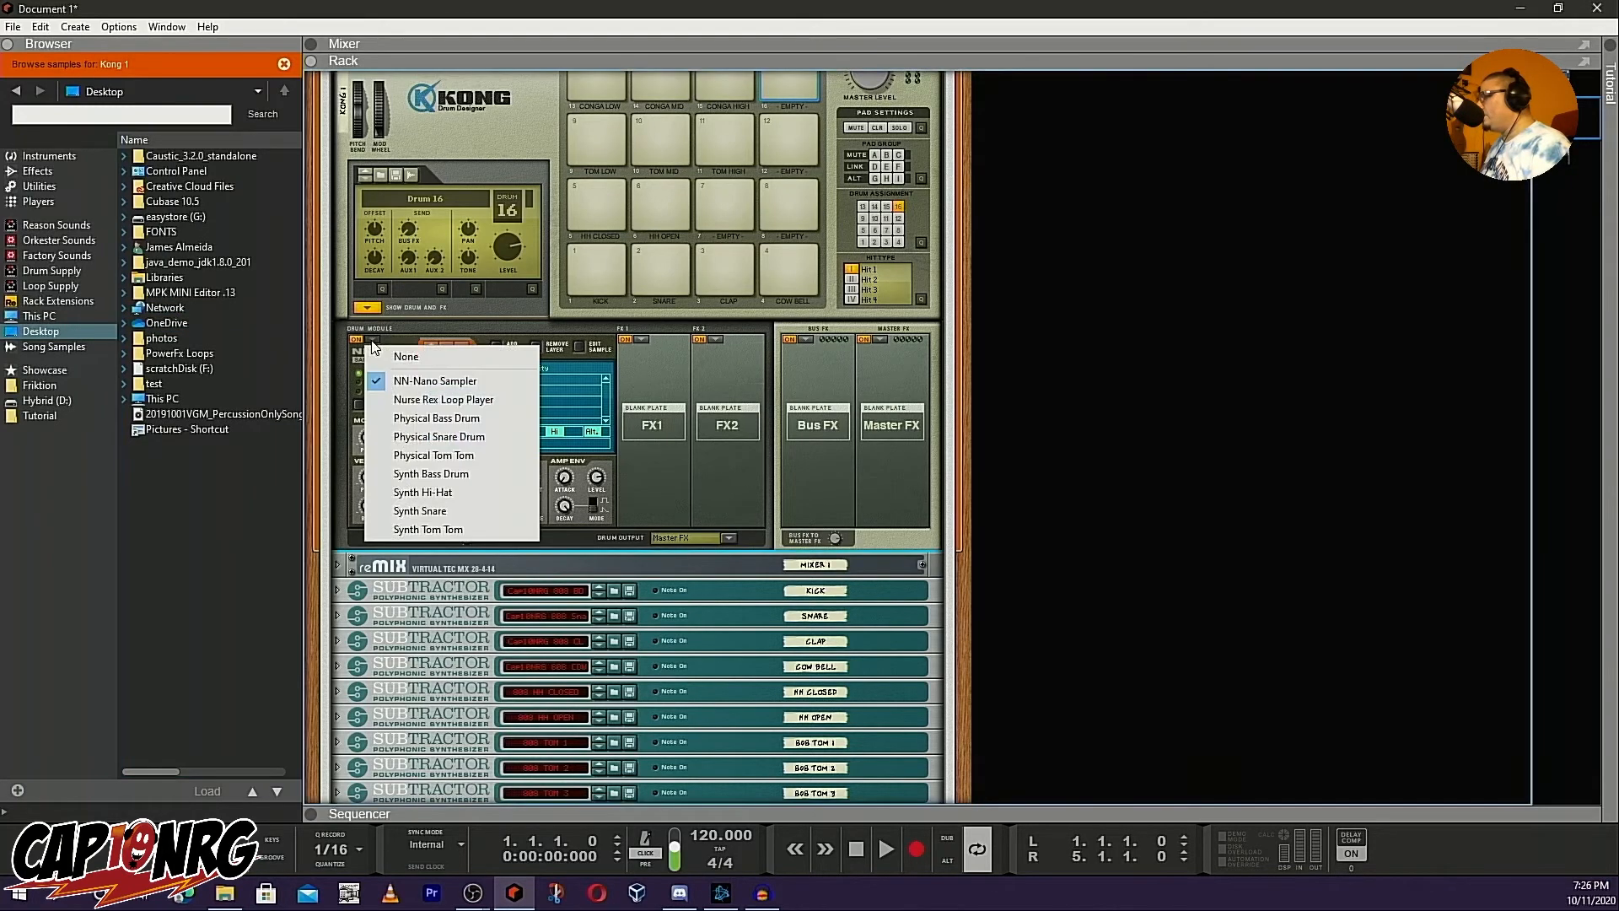
left_click(420, 400)
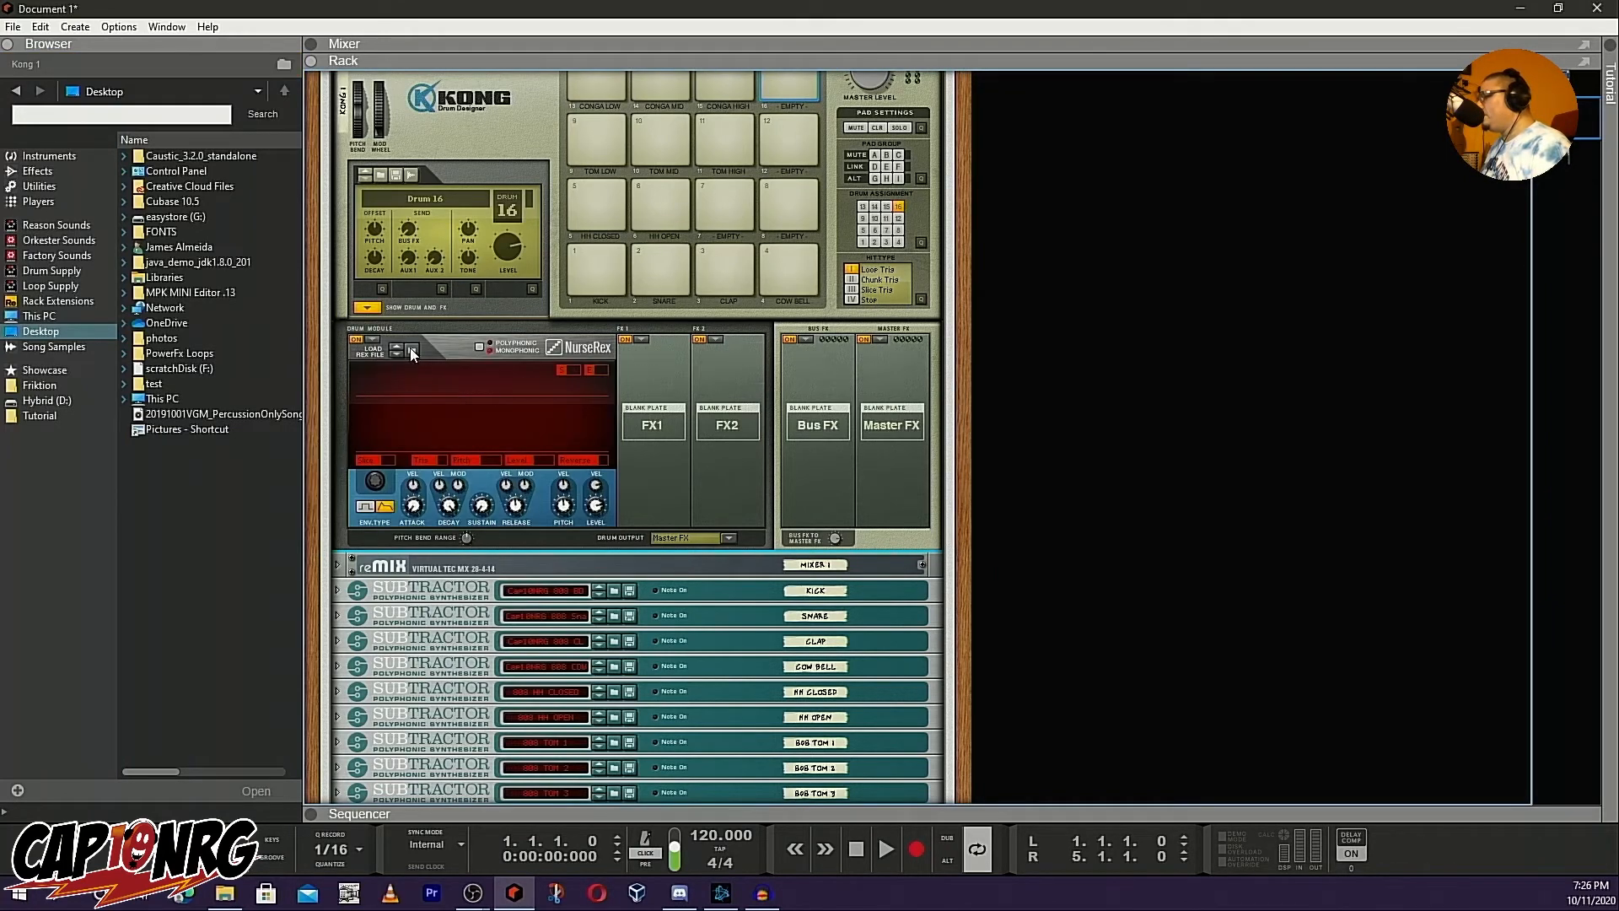
left_click(411, 352)
Audition the JANE REX loops in the Cap10 MODS folder and load JANE_48 into pad 16's Nurse Rex module
left_click(161, 185)
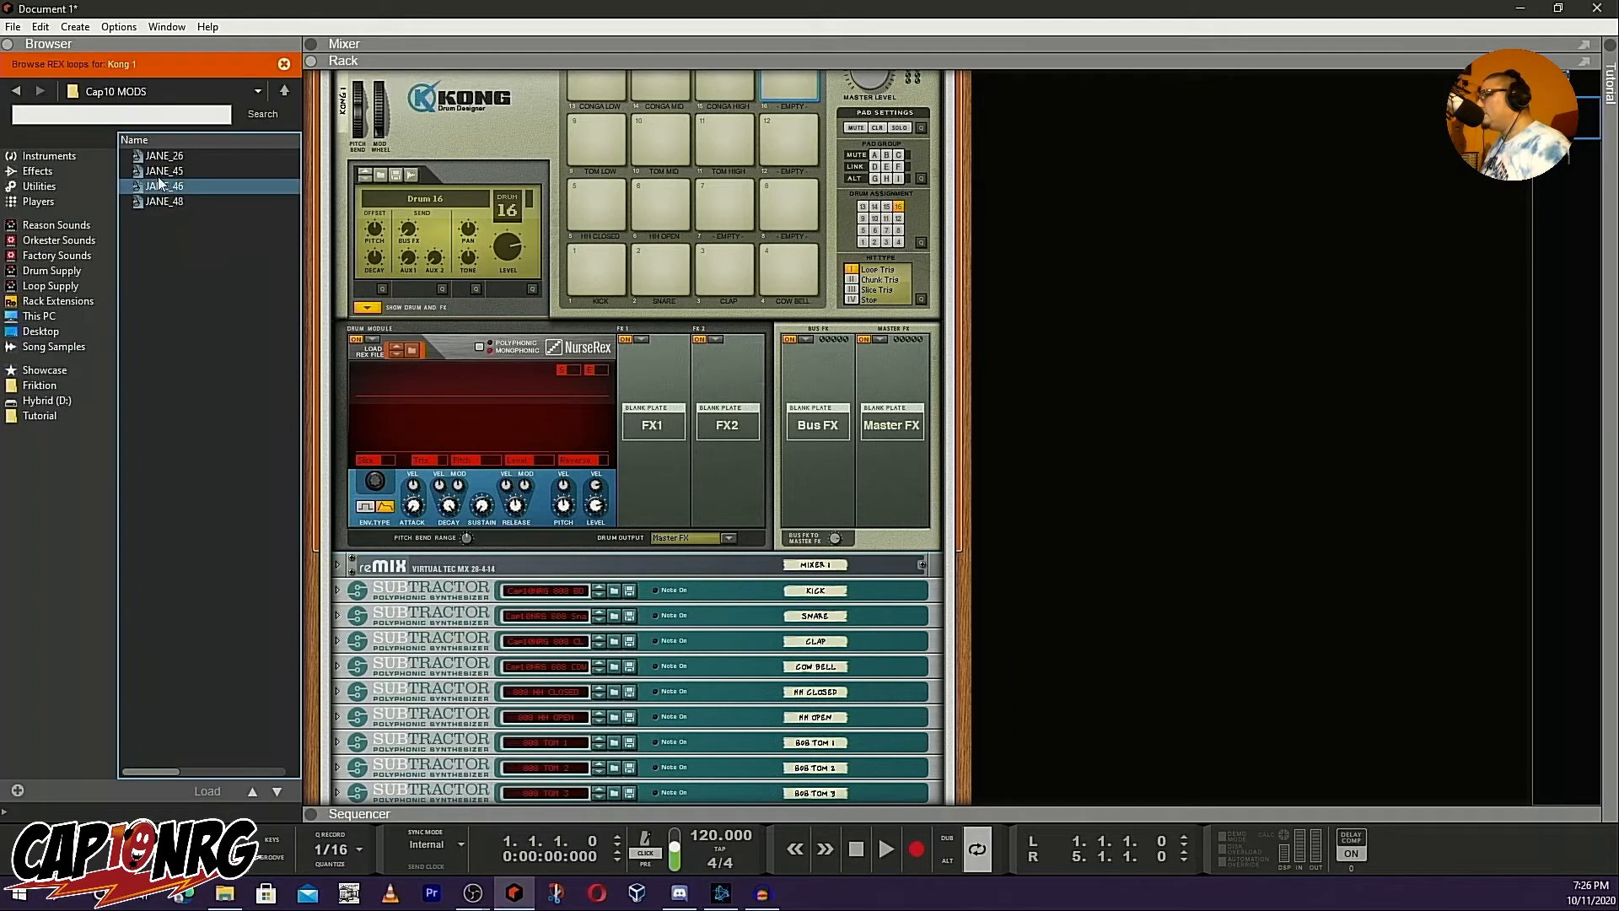
left_click(164, 157)
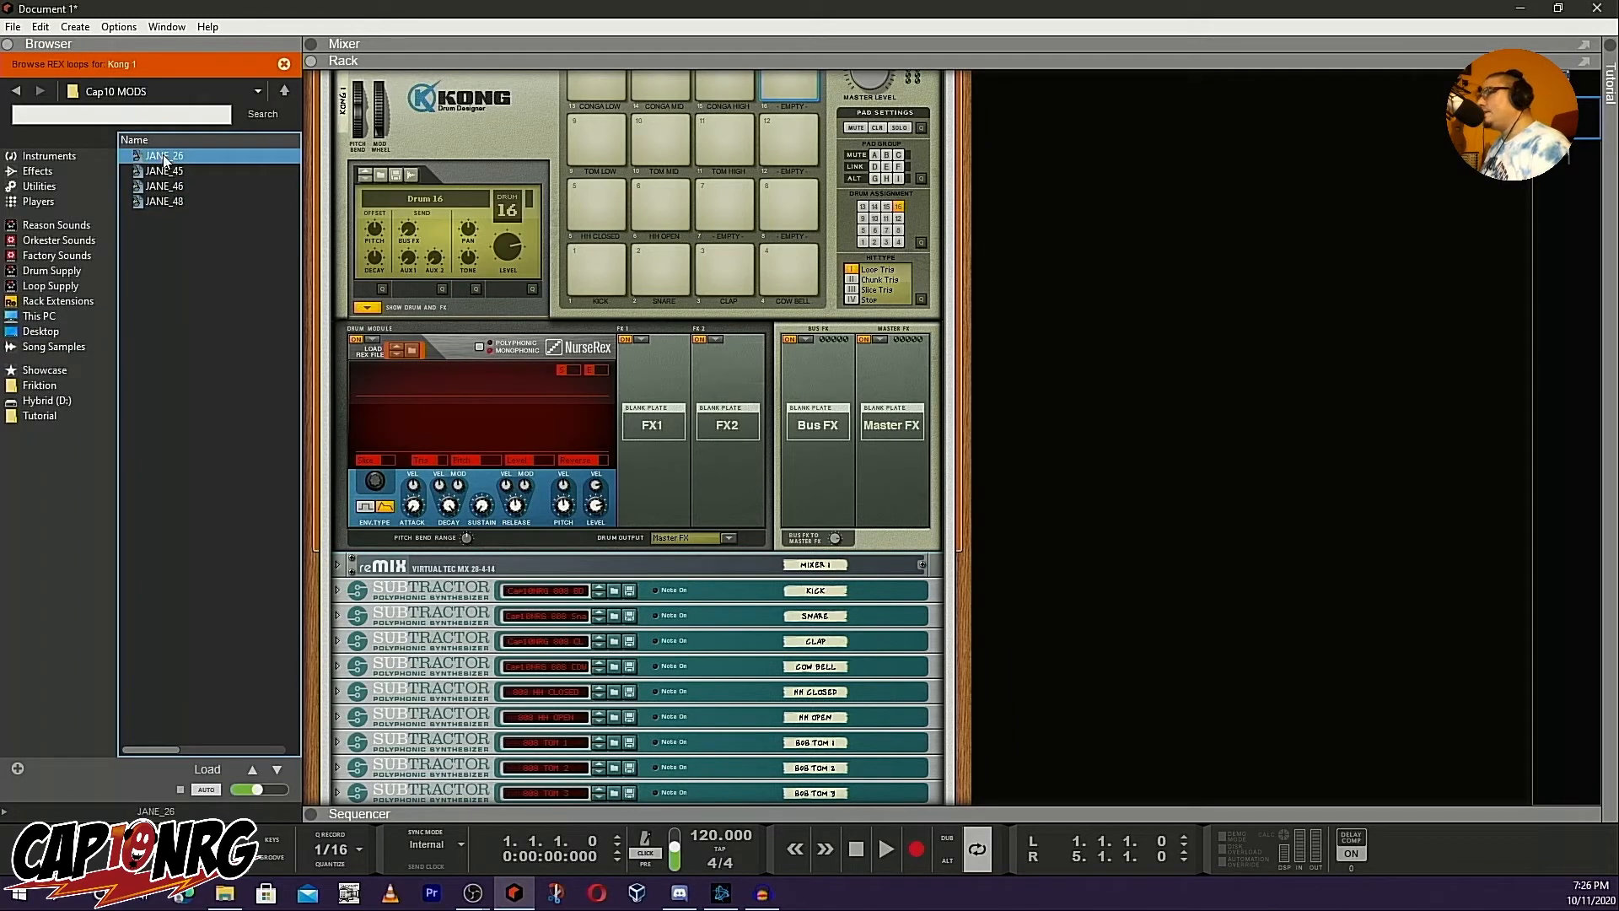
left_click(167, 171)
left_click(169, 186)
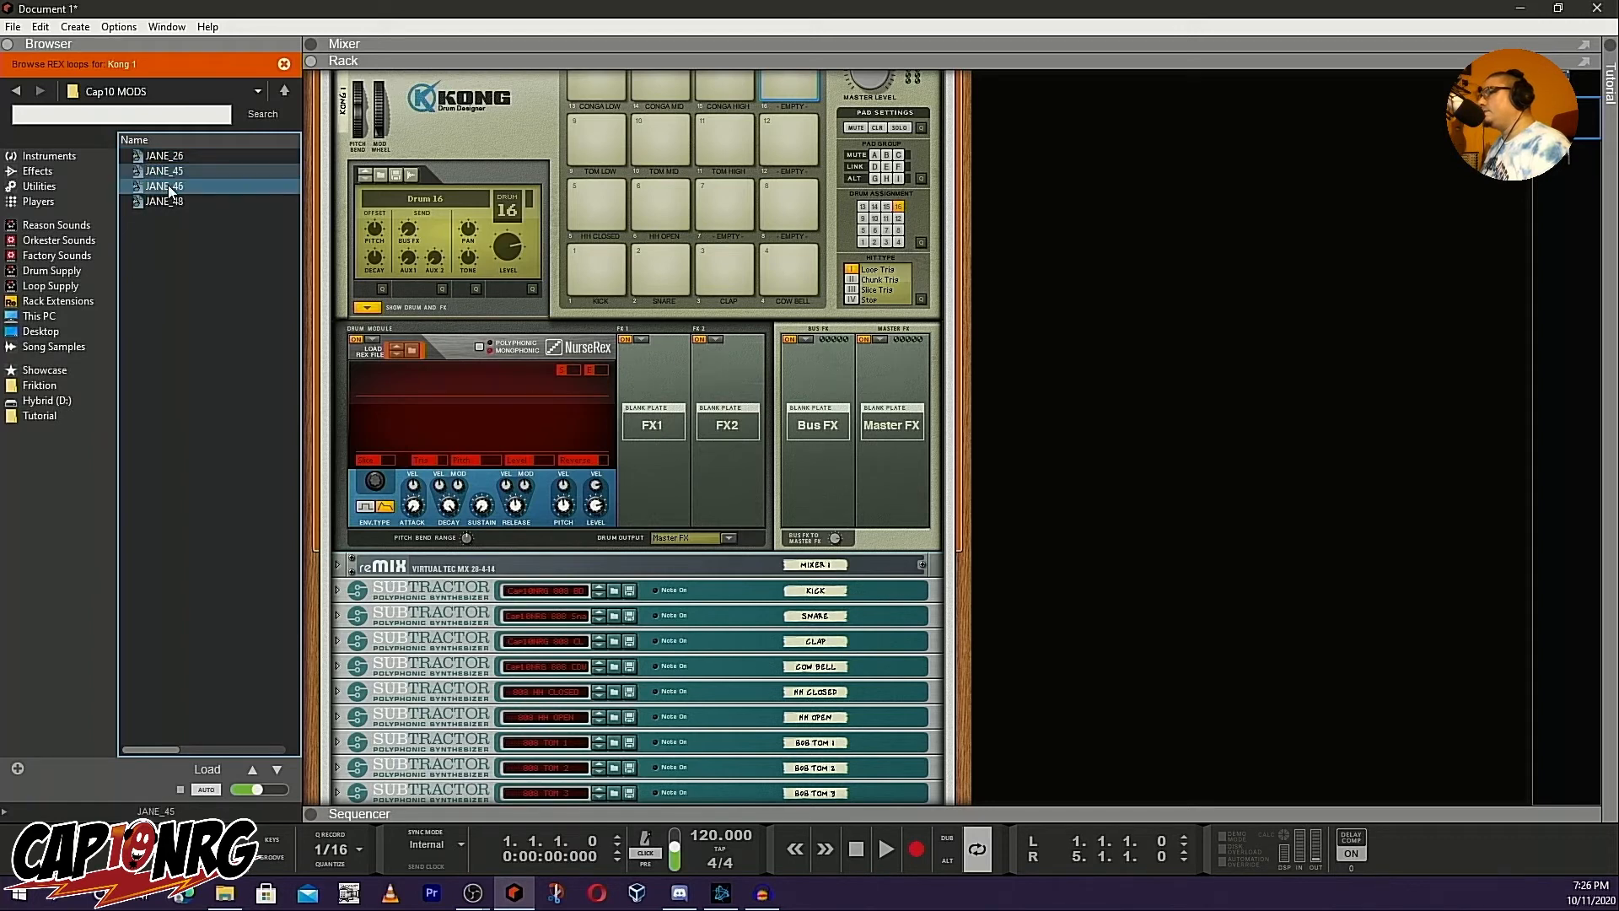
left_click(172, 202)
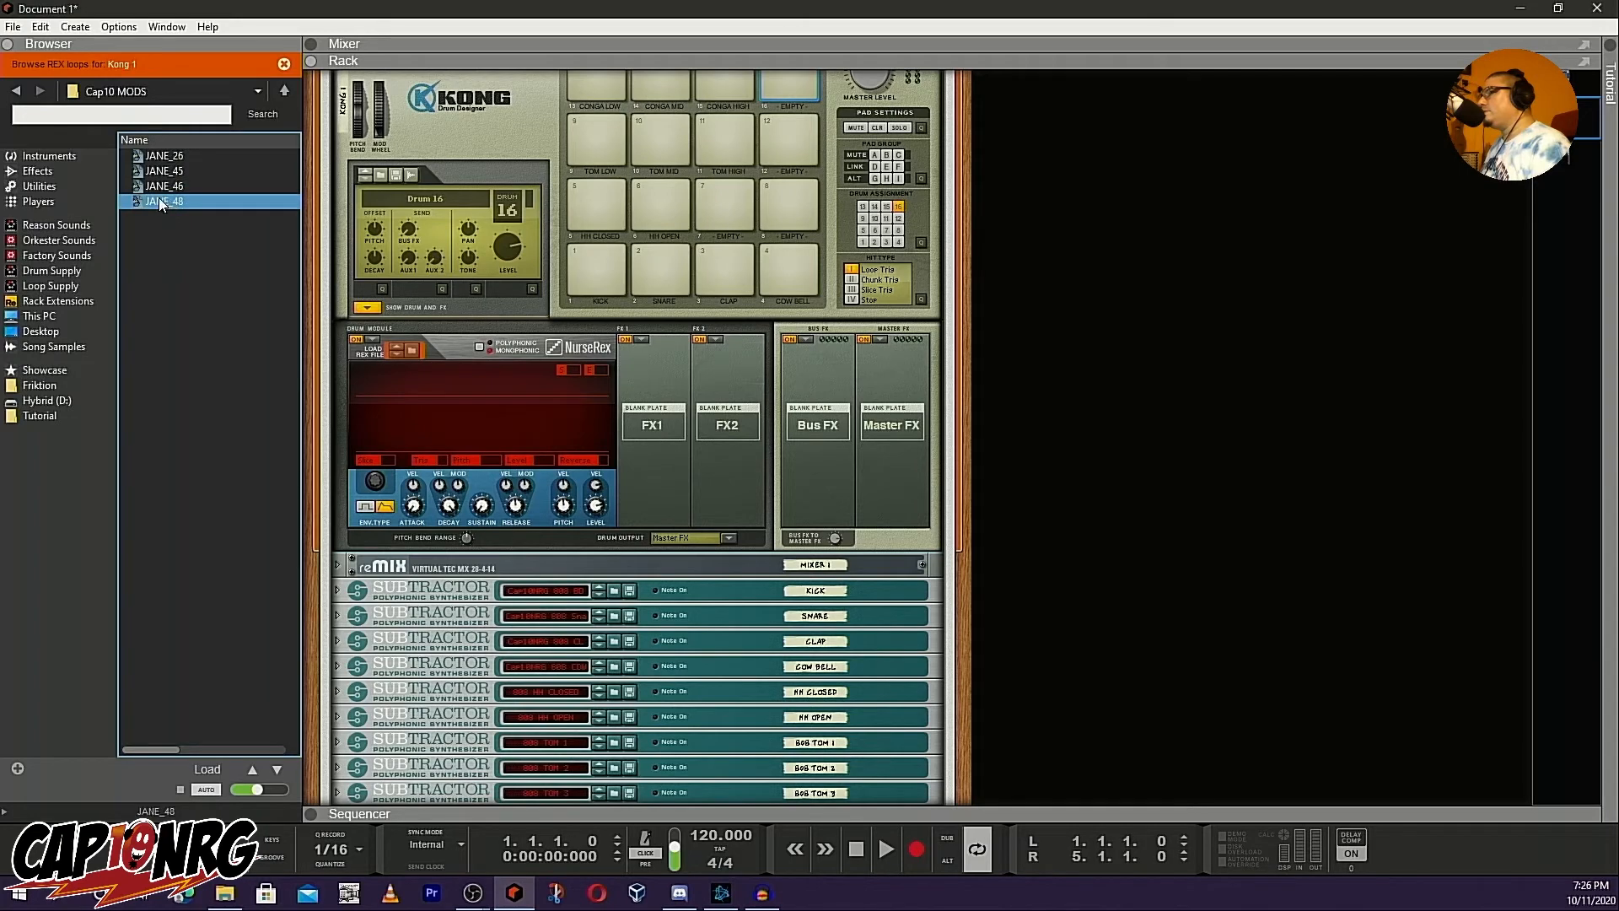
left_click_drag(158, 198, 401, 386)
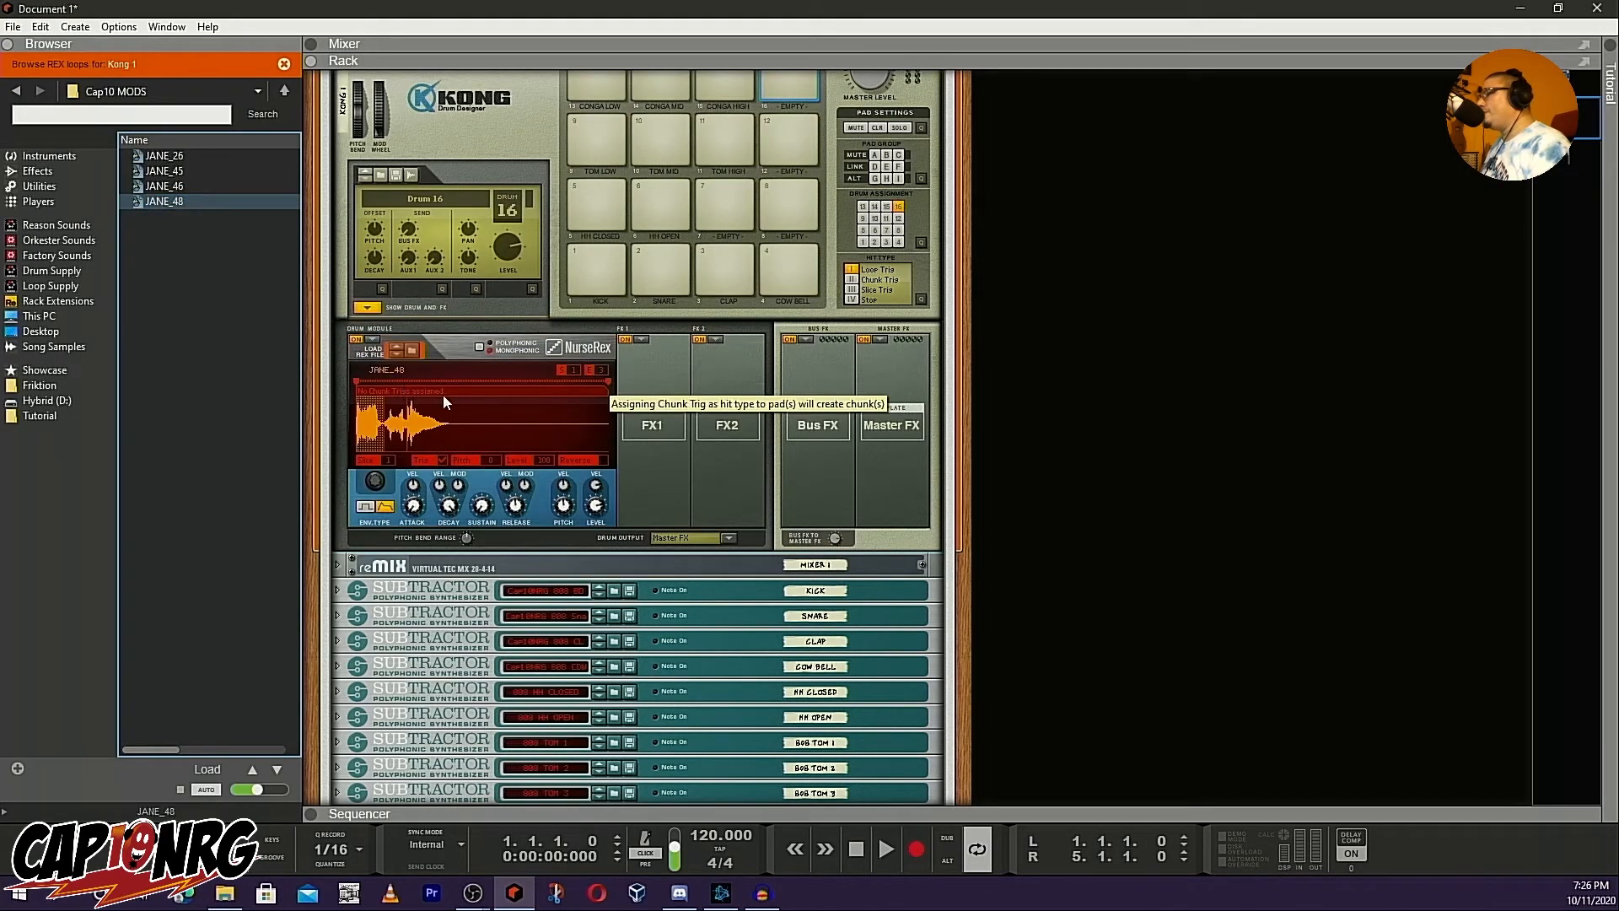
left_click(398, 422)
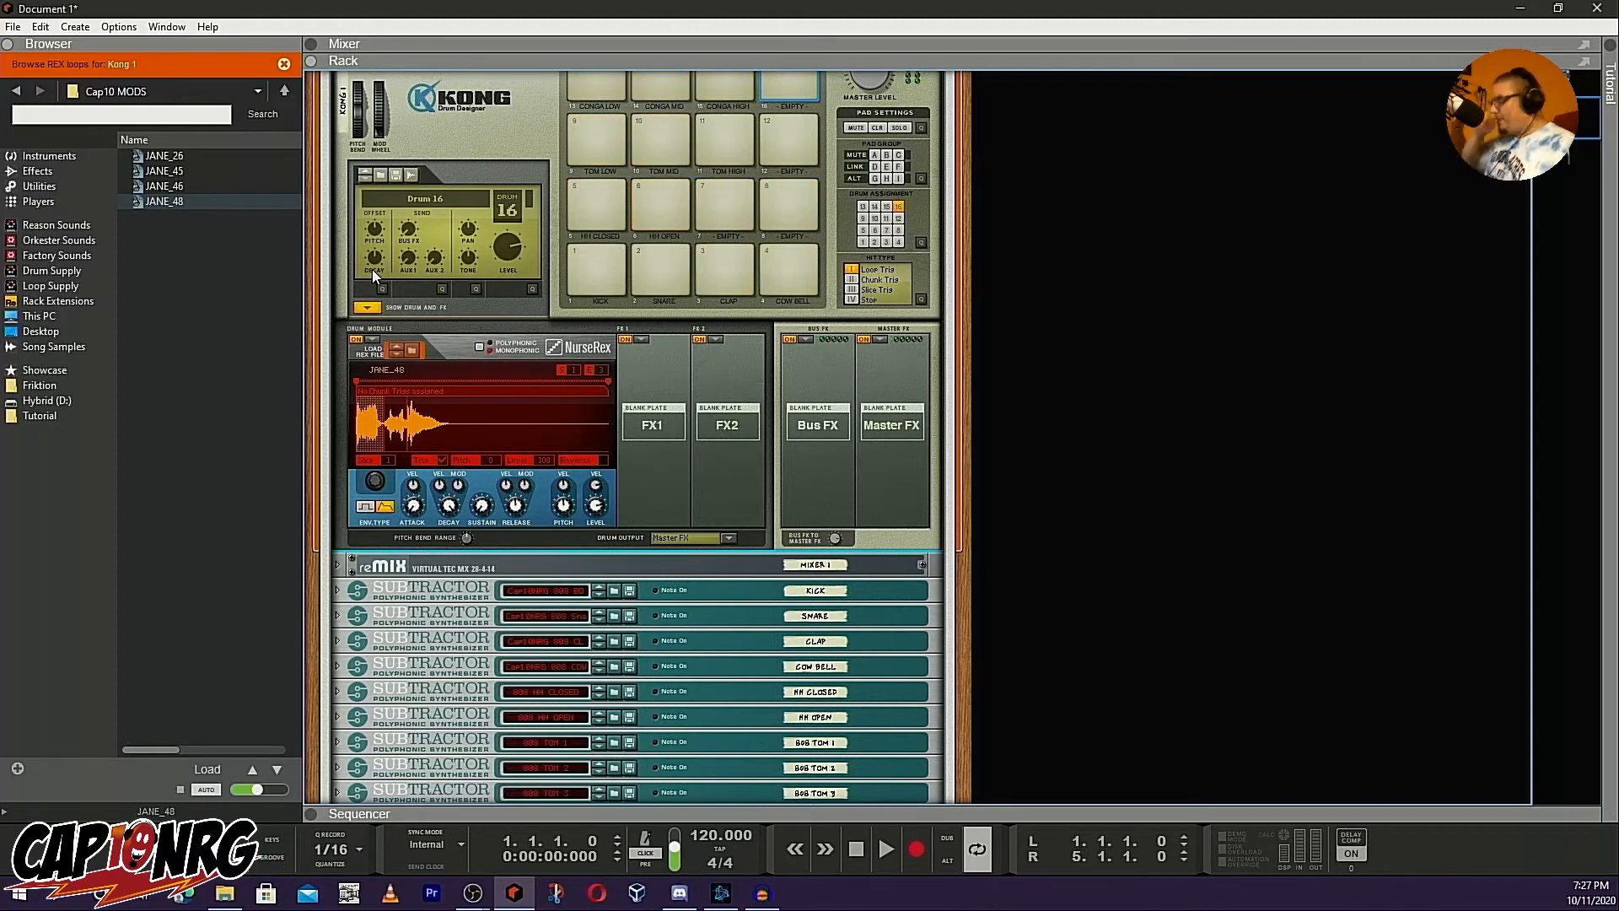
Rename Kong's pad 16 to WHA'CHU WANT and trigger it to hear the loop
double_click(791, 105)
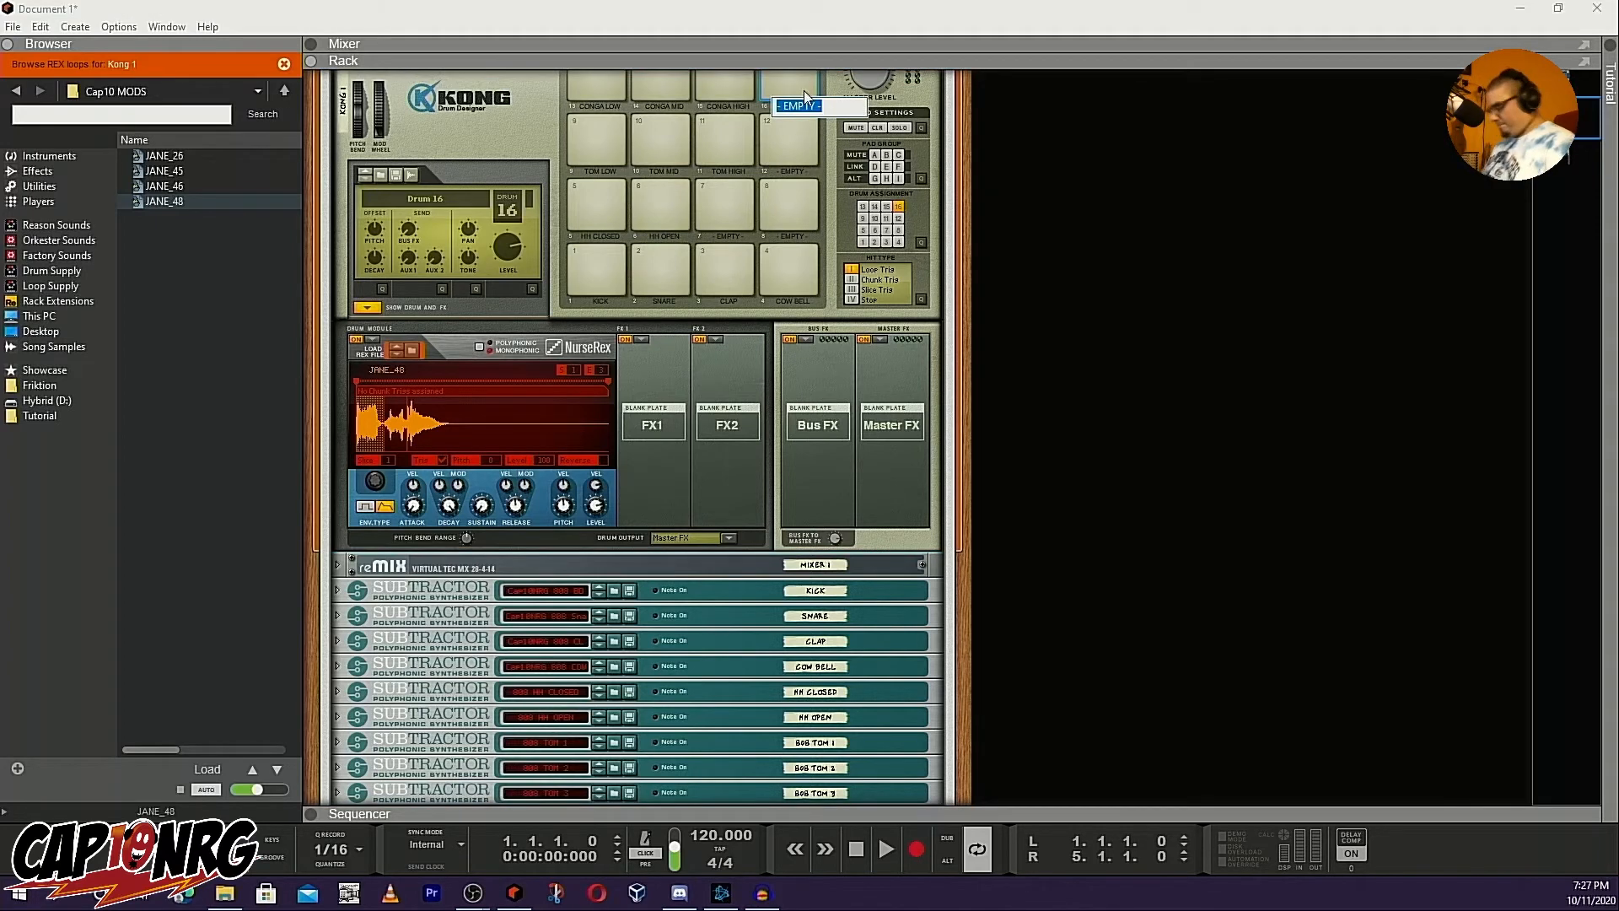
type("WHA")
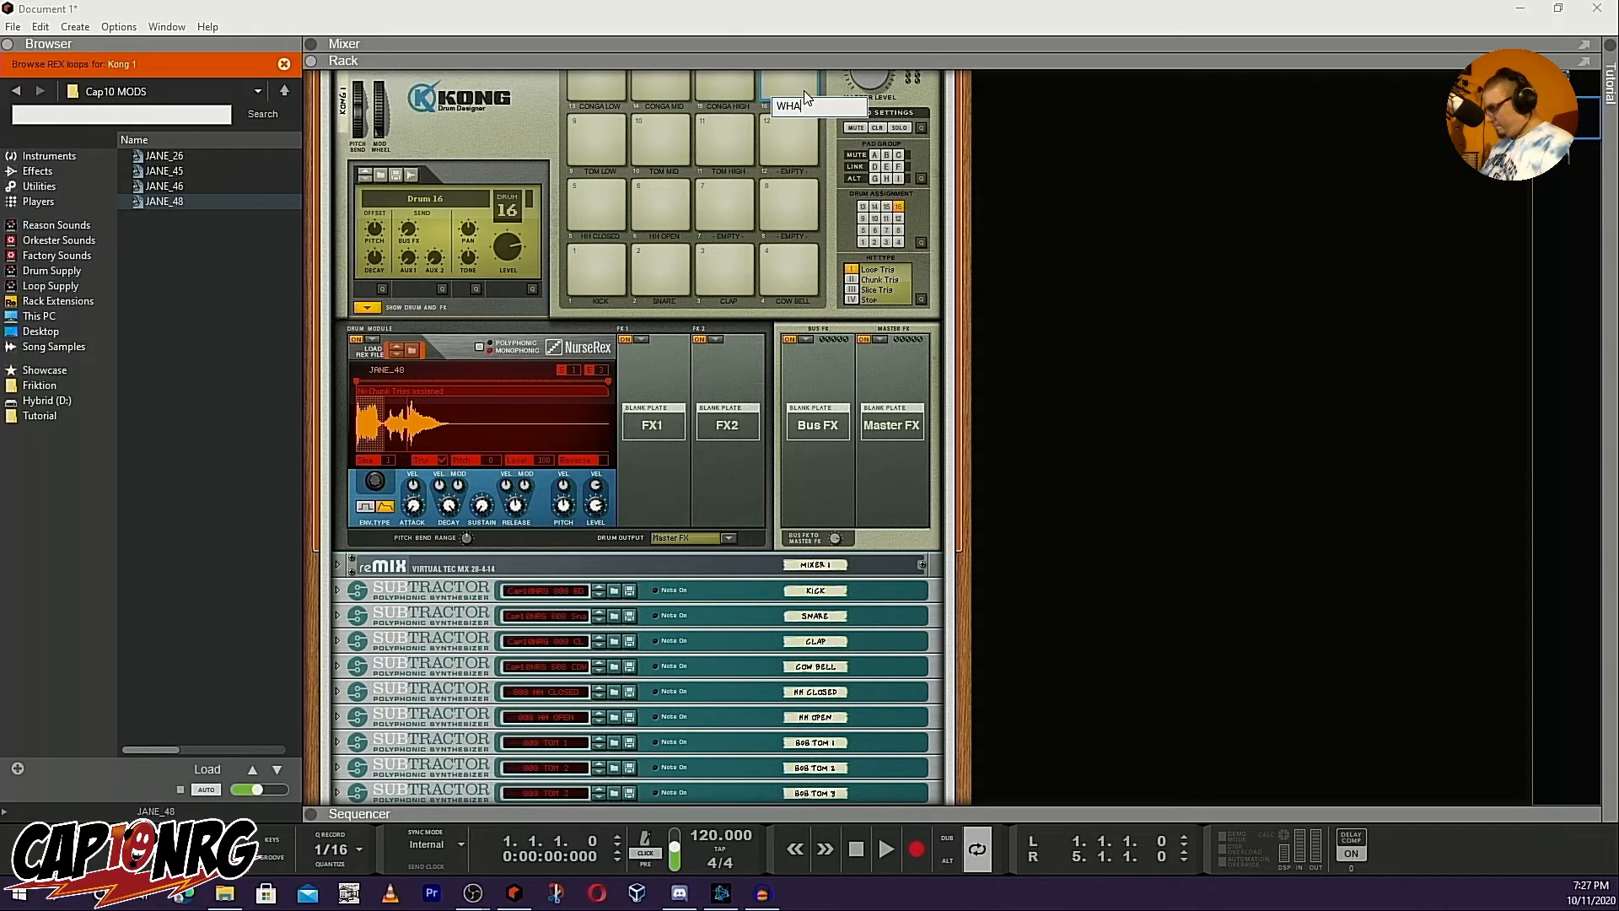
type("'CHU")
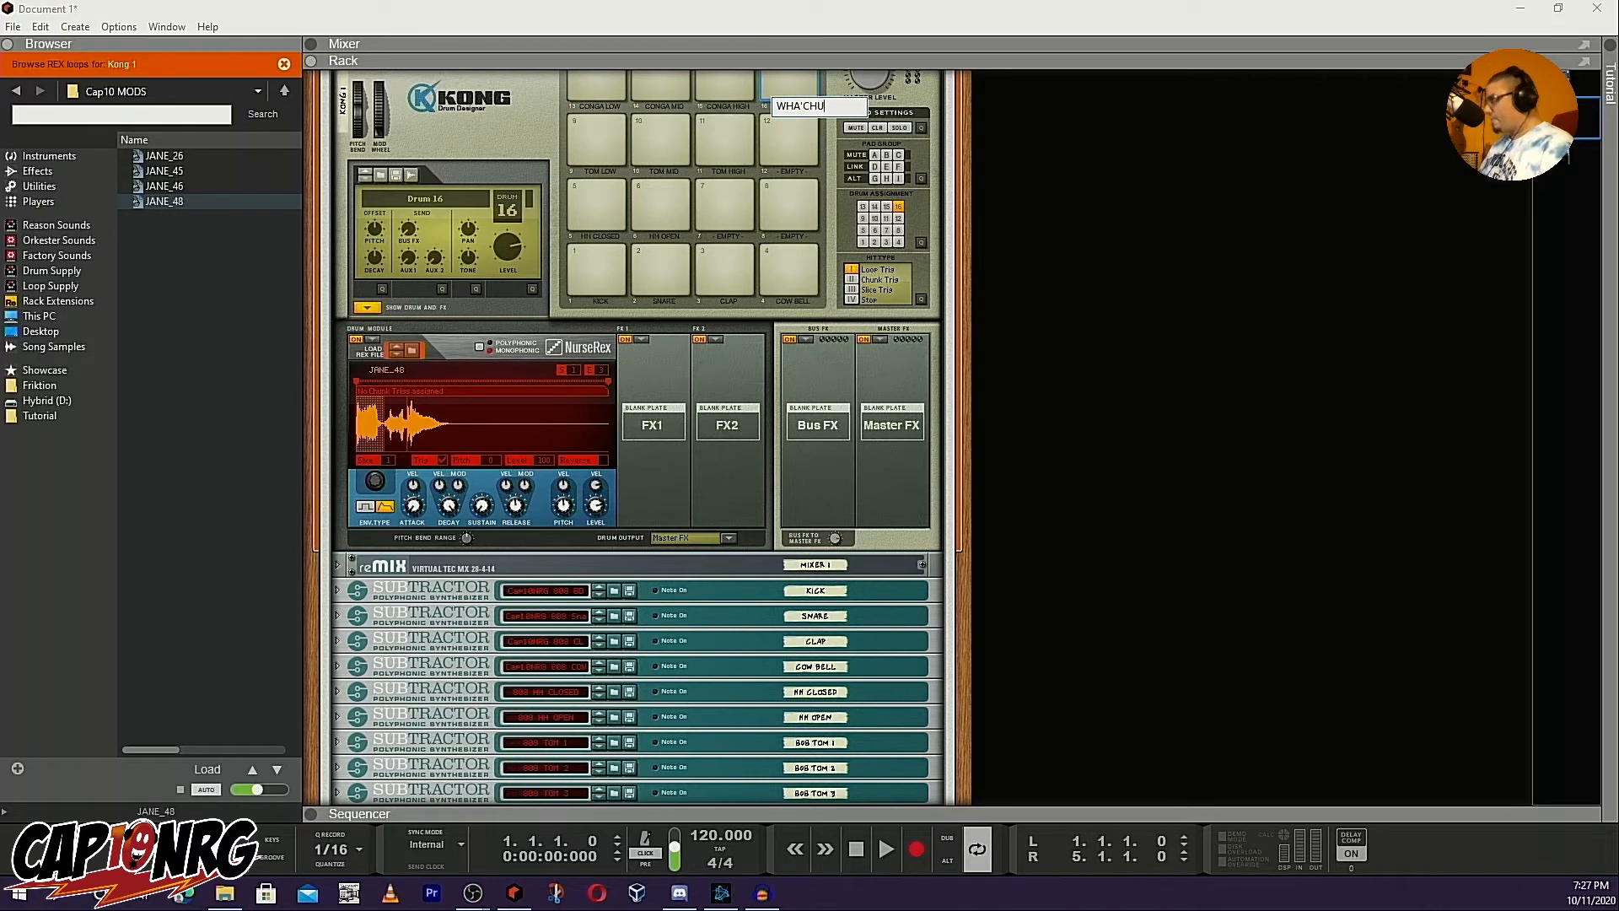
type(" WANT")
key("Return")
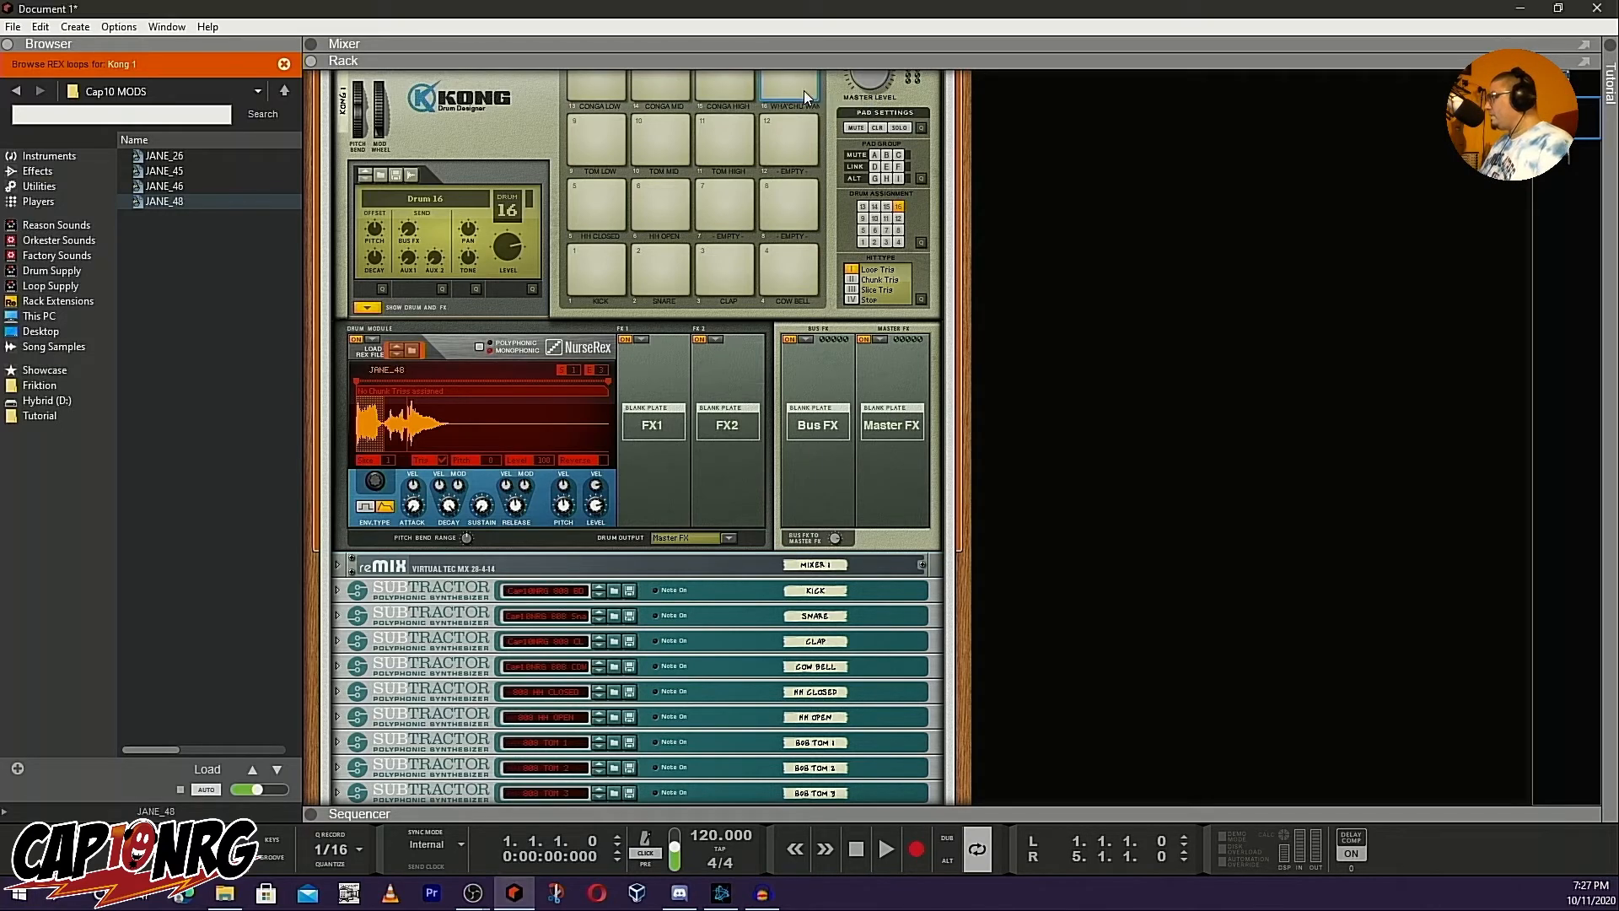
left_click(803, 89)
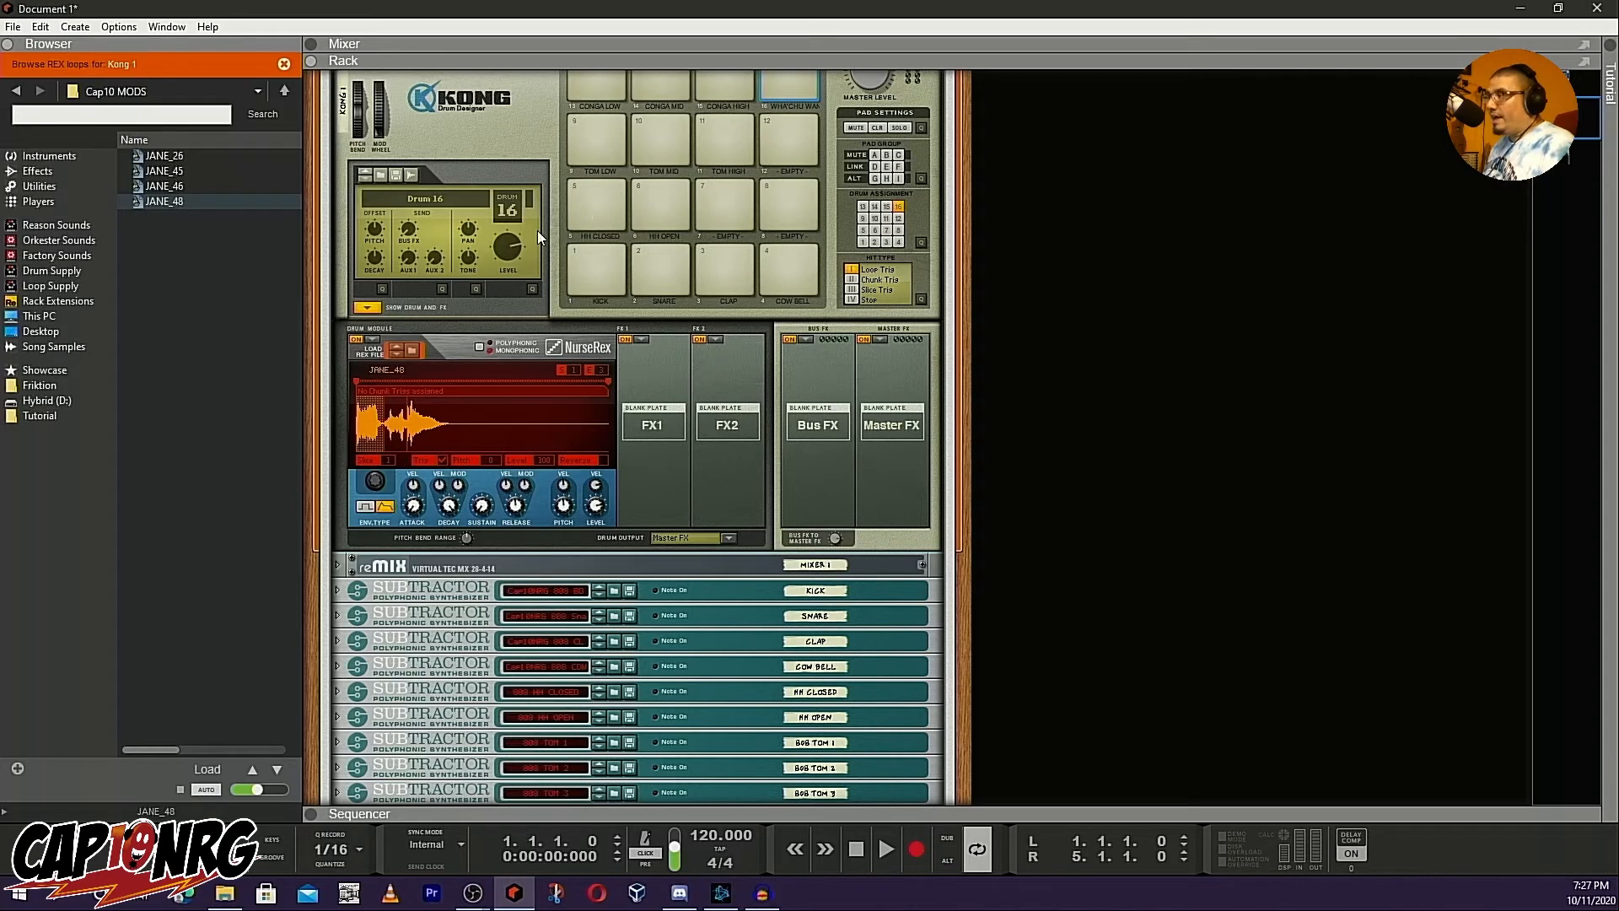
Audition Kong's HH CLOSED and HH OPEN pads alternately to compare how their sounds overlap
left_click(668, 207)
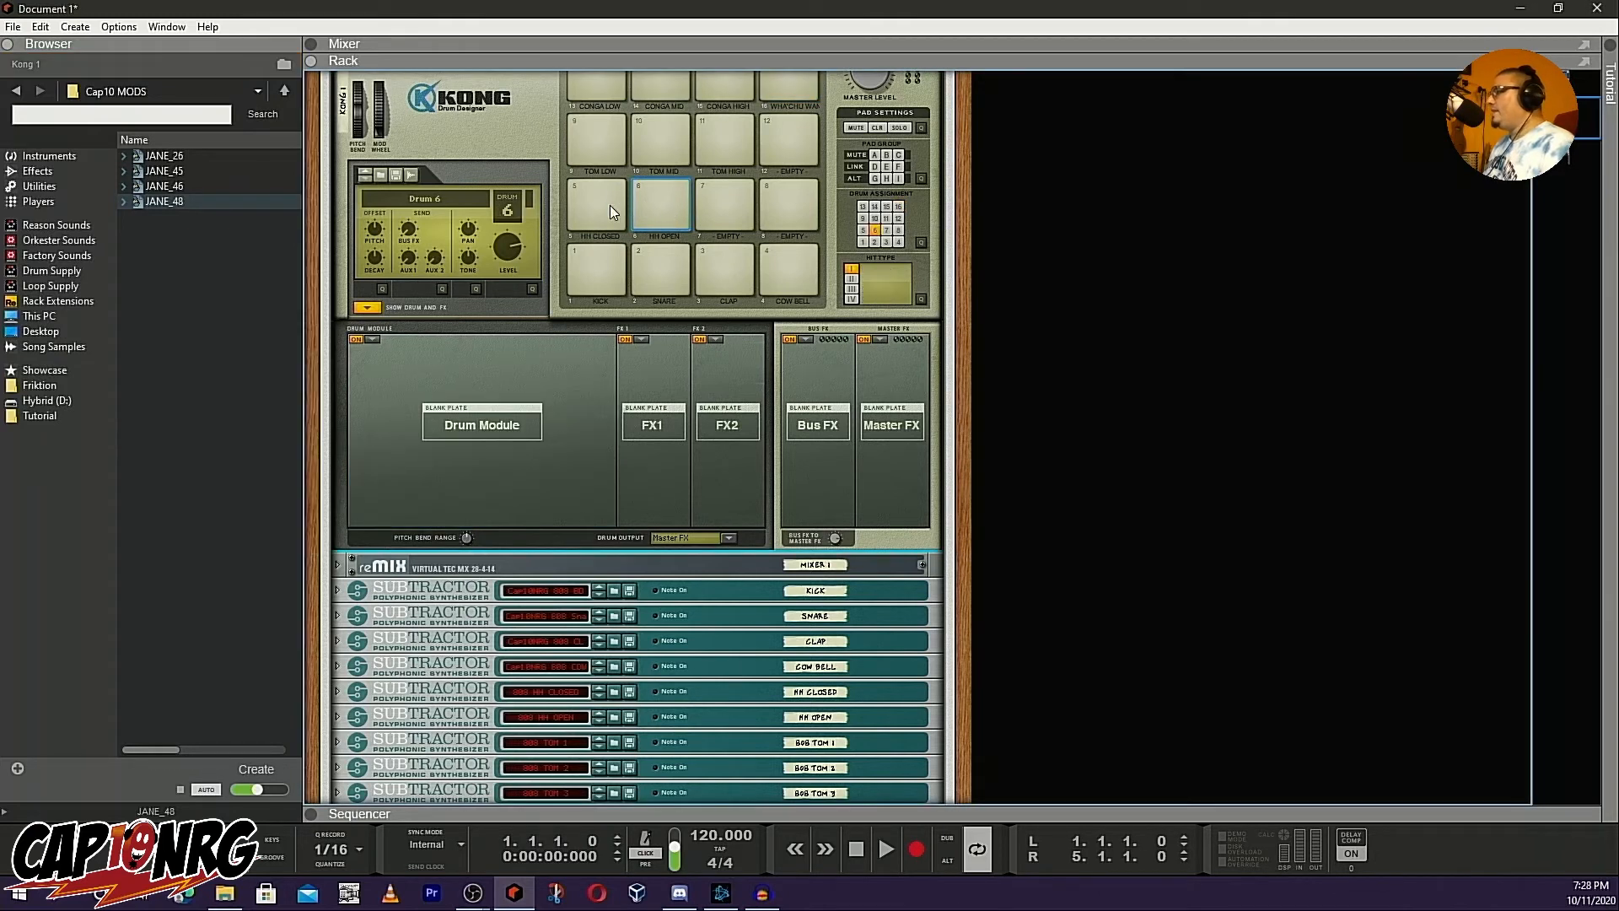
left_click(608, 205)
left_click(688, 205)
left_click(594, 209)
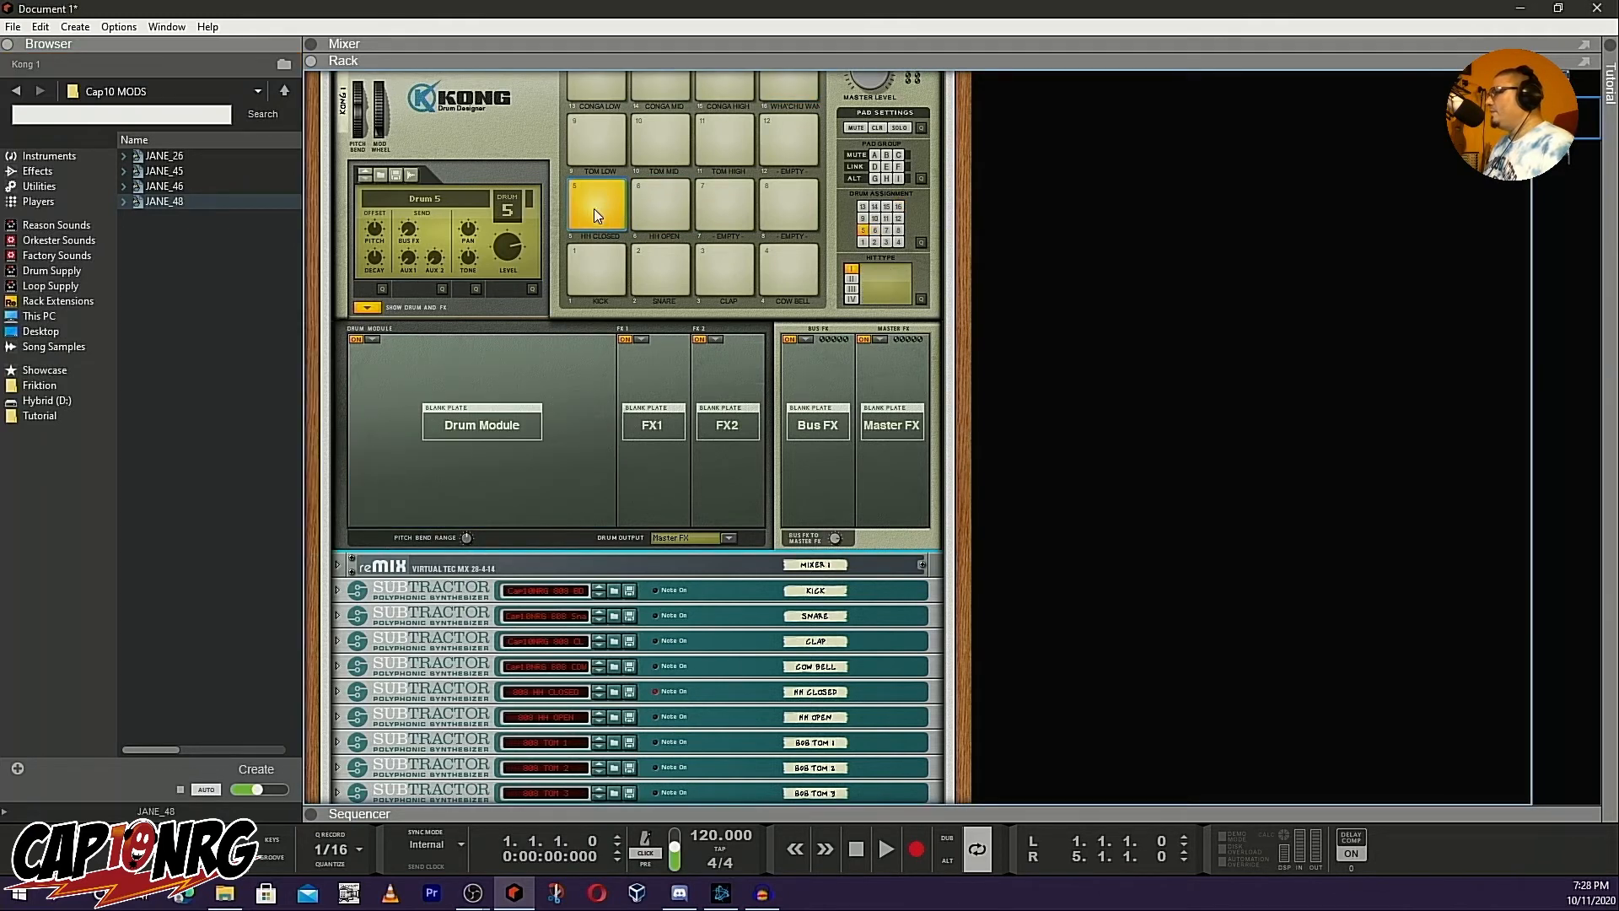
left_click(685, 217)
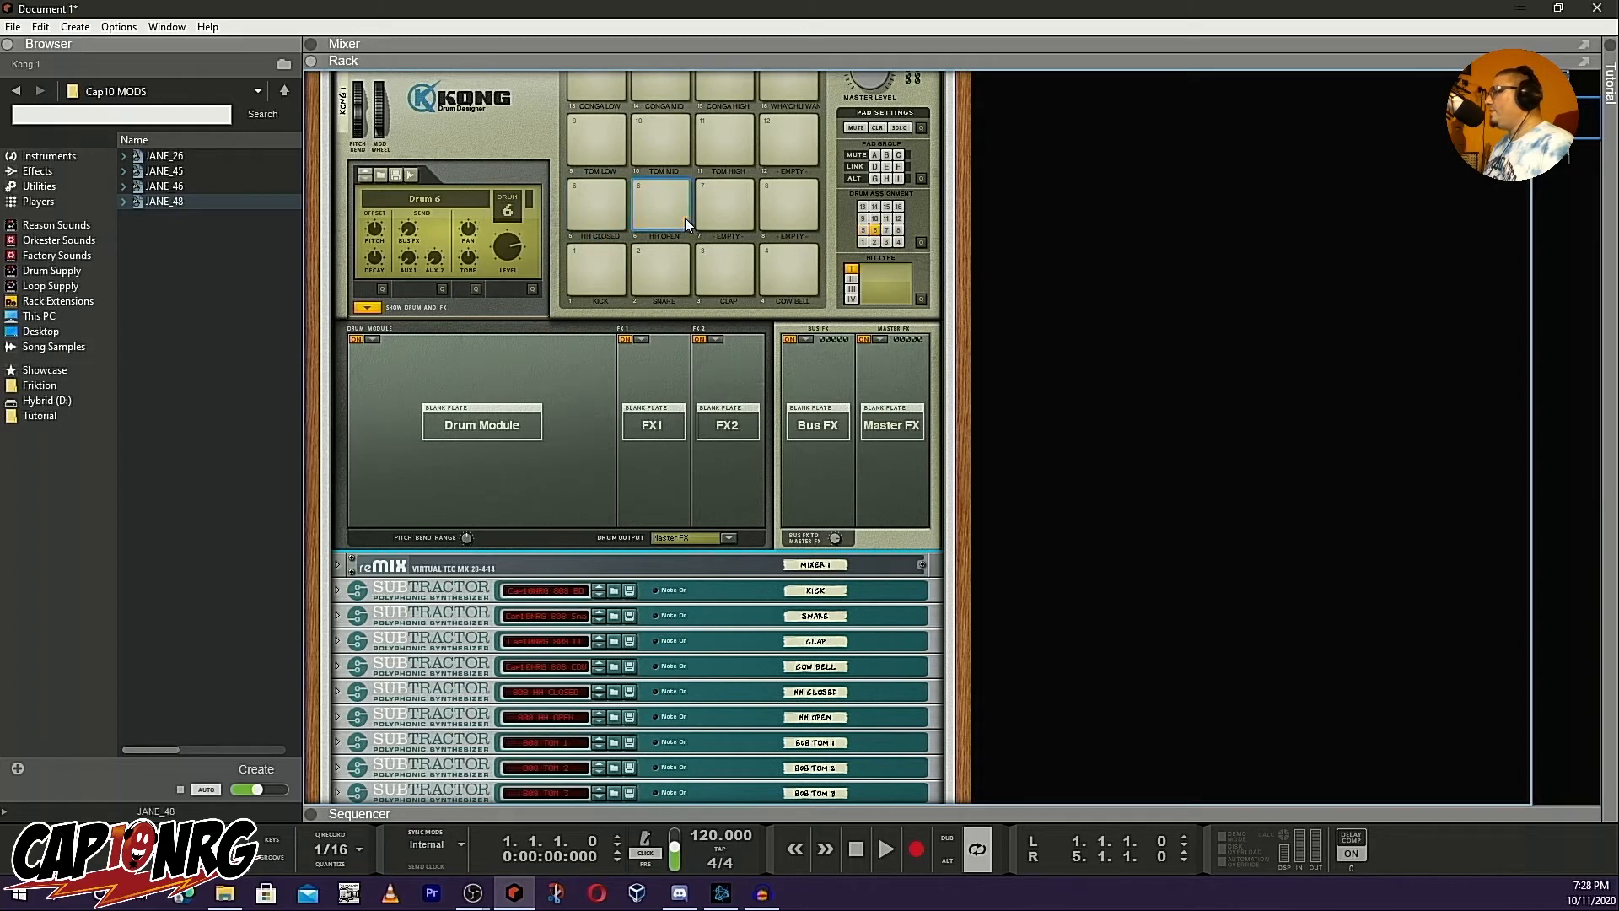
left_click(416, 195)
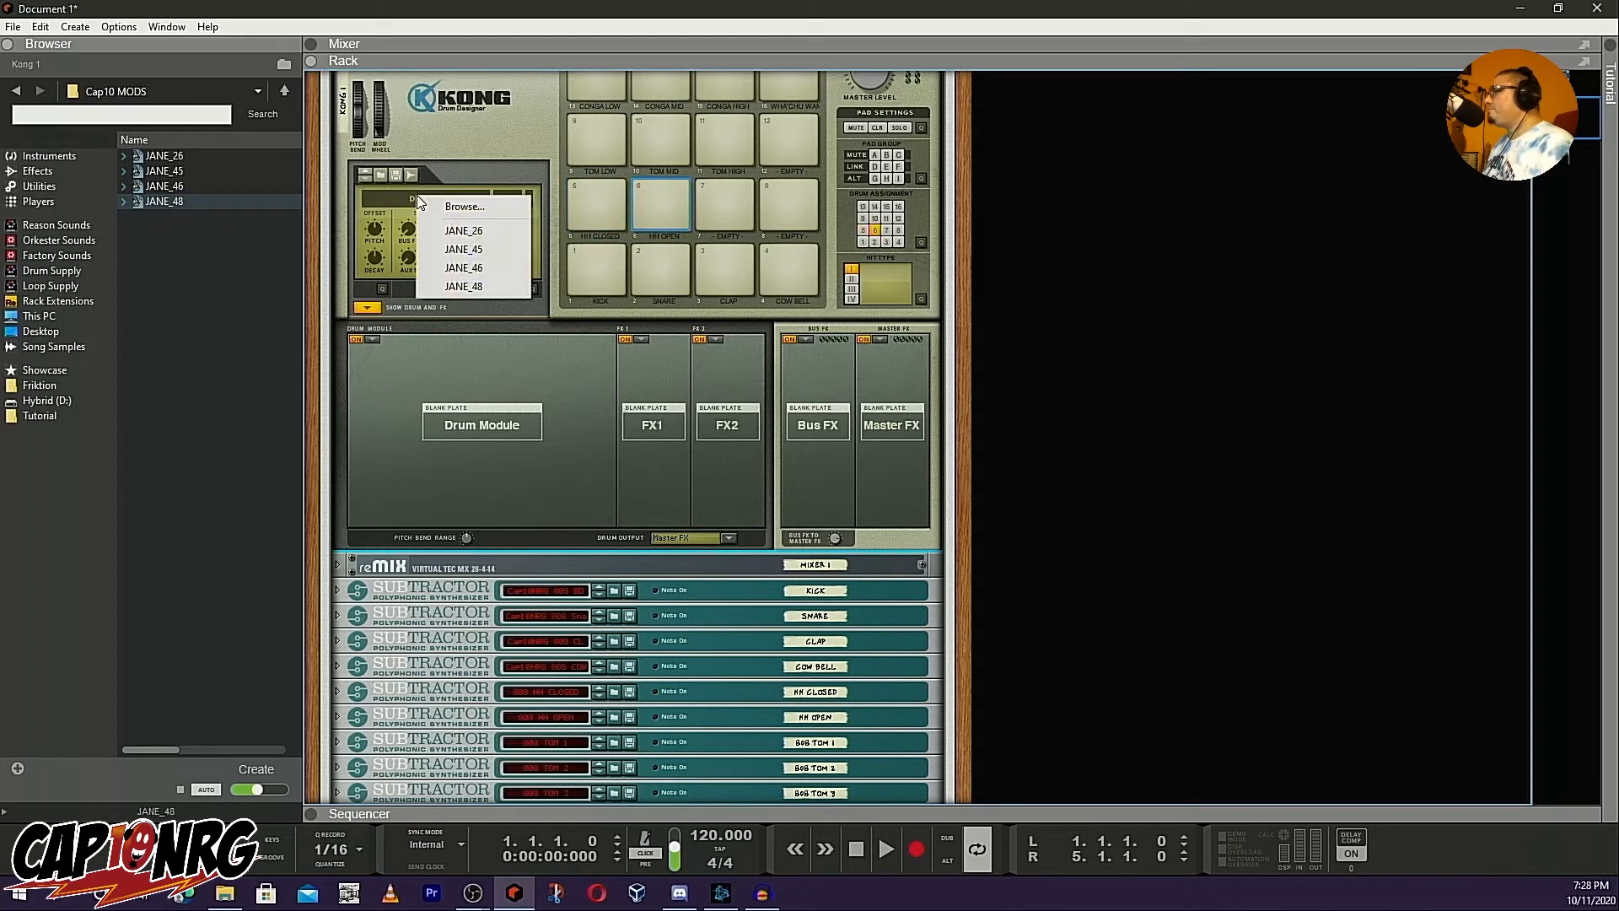
left_click(507, 169)
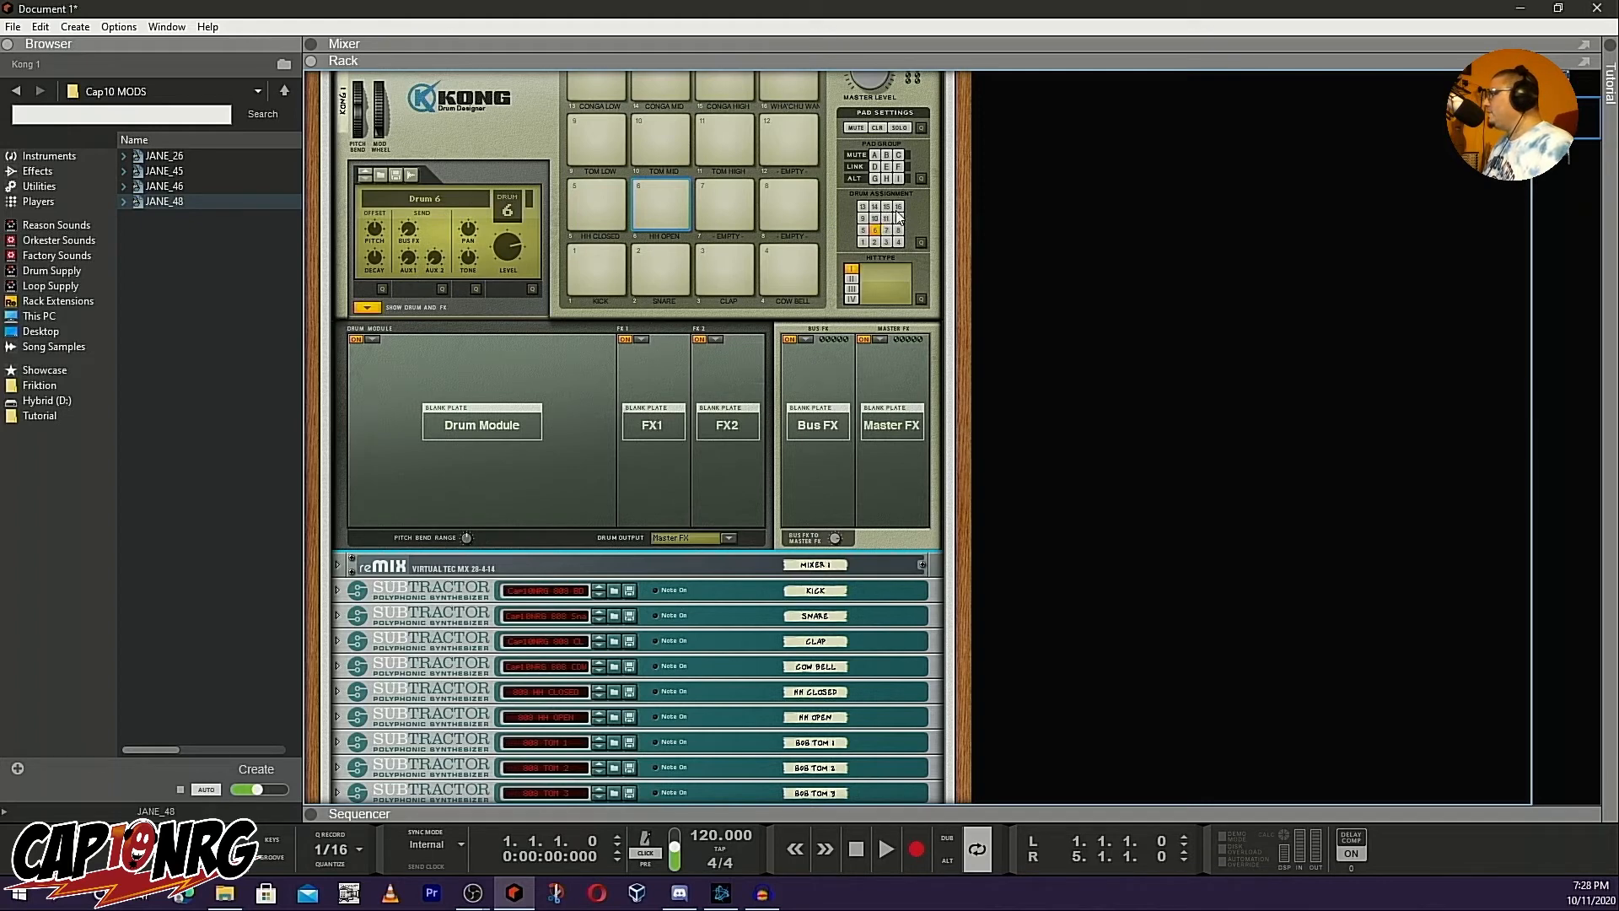
Assign Kong's HH OPEN and HH CLOSED pads to mute group A and trigger both to test the choking
left_click(877, 156)
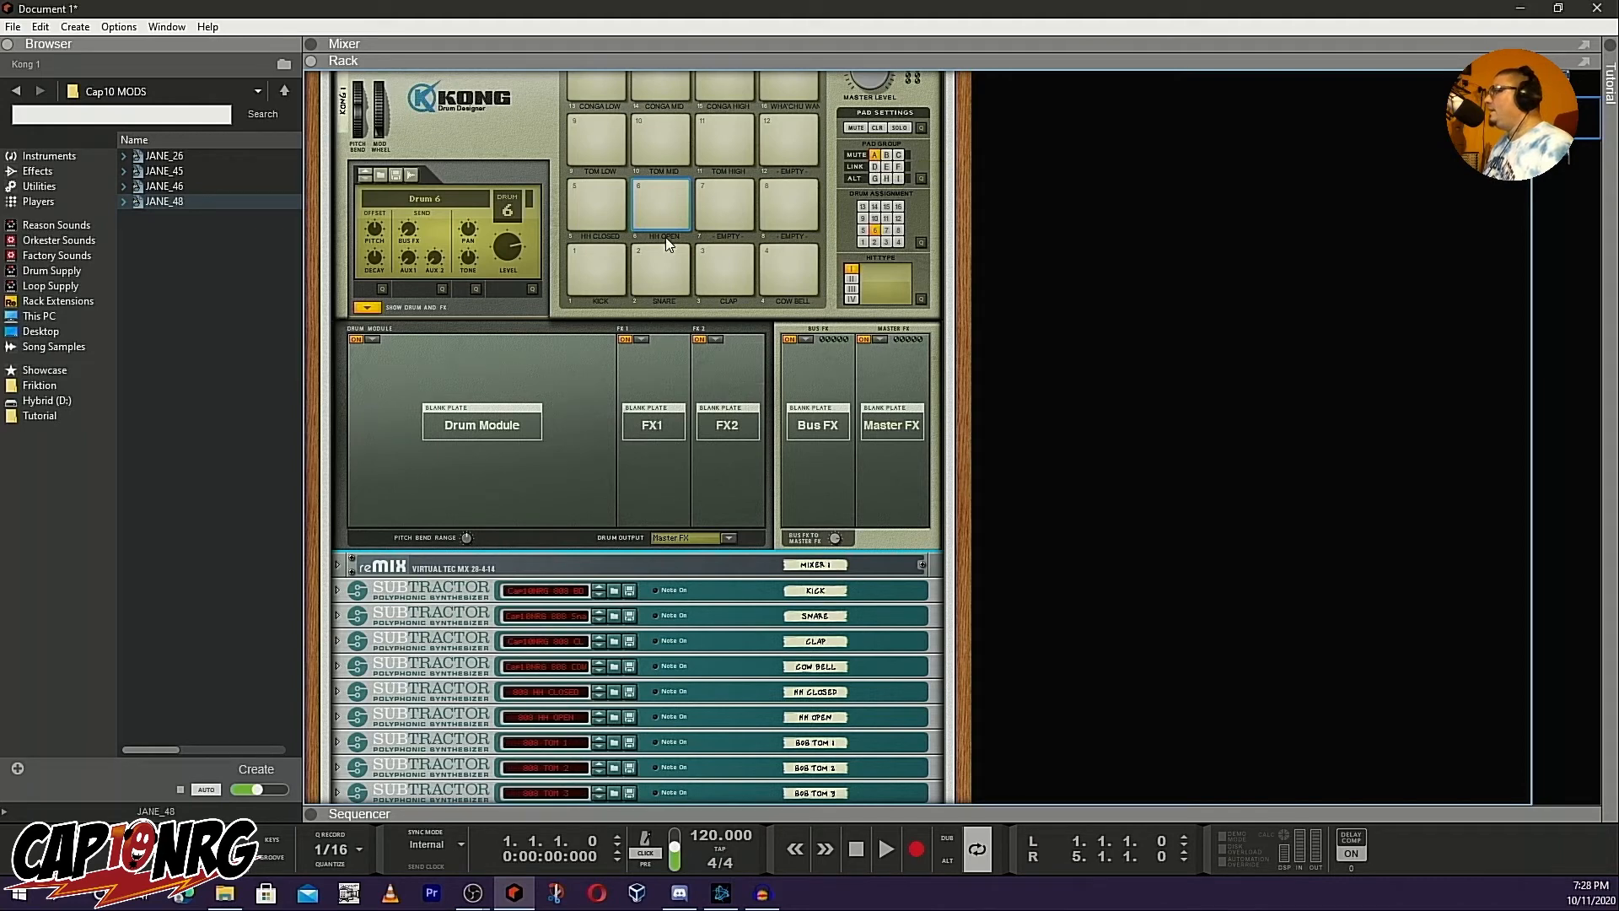
left_click(582, 210)
left_click(875, 155)
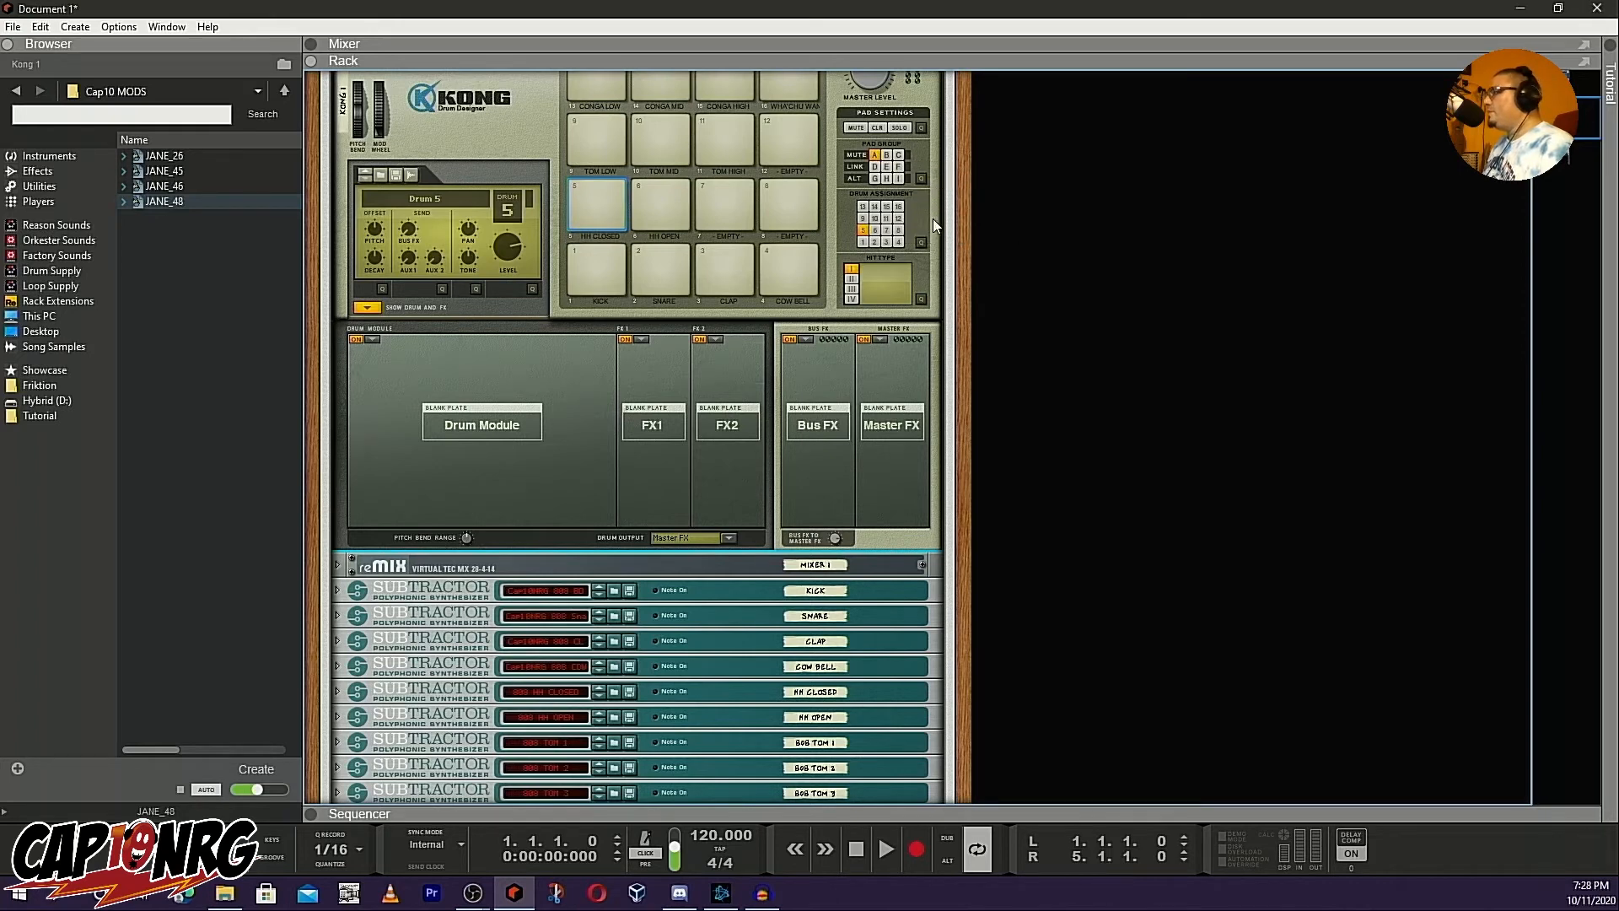
left_click(649, 211)
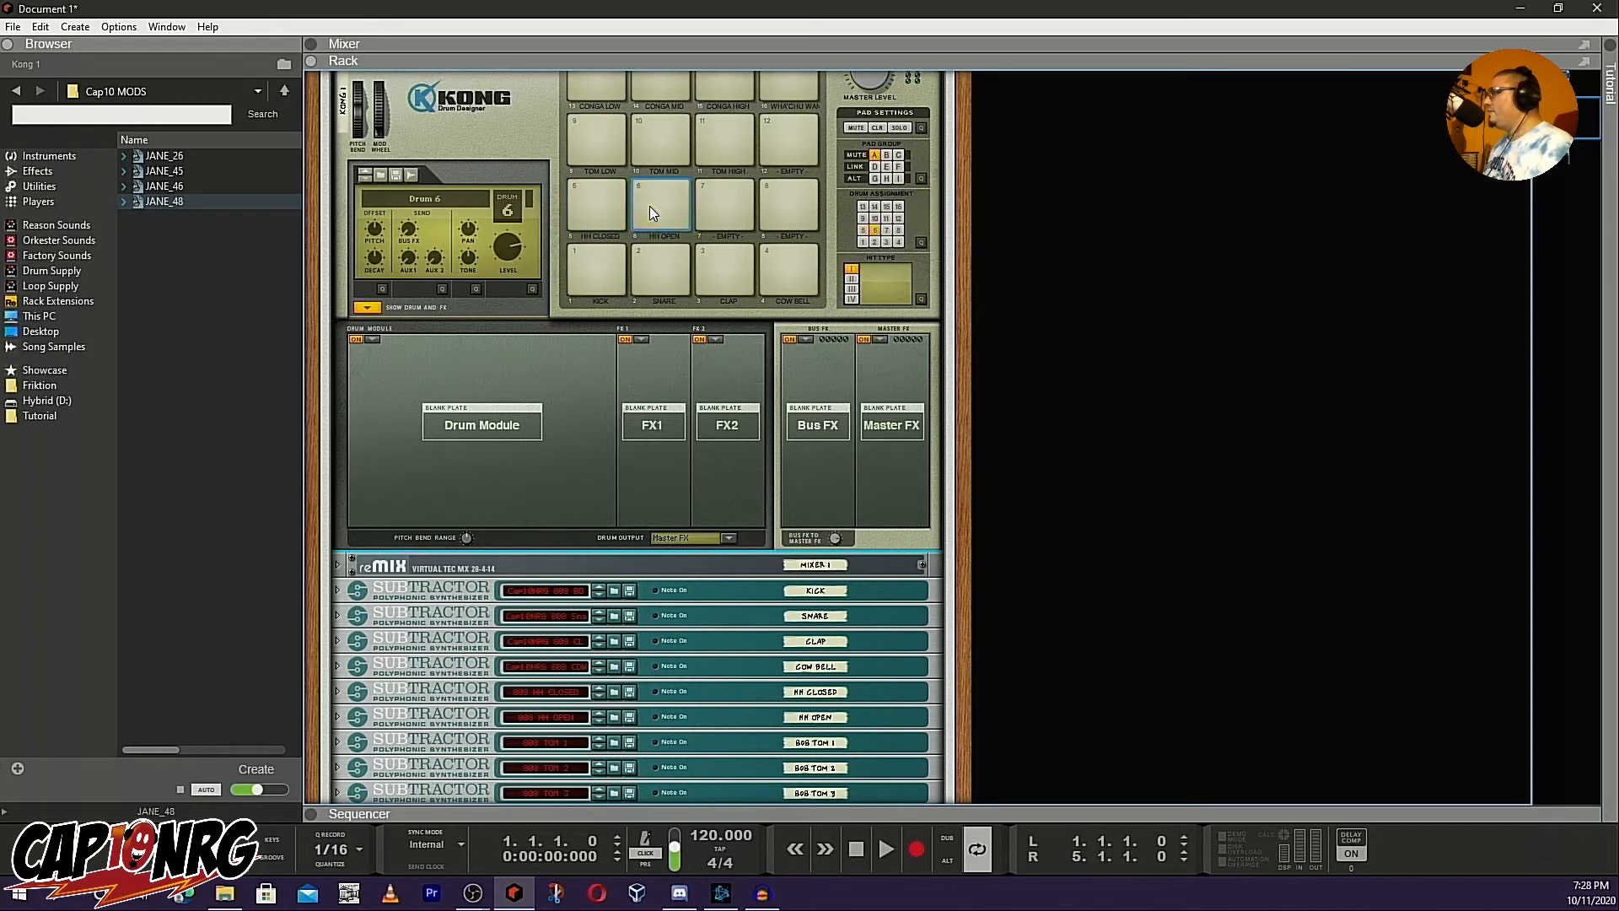
left_click(590, 214)
left_click(651, 209)
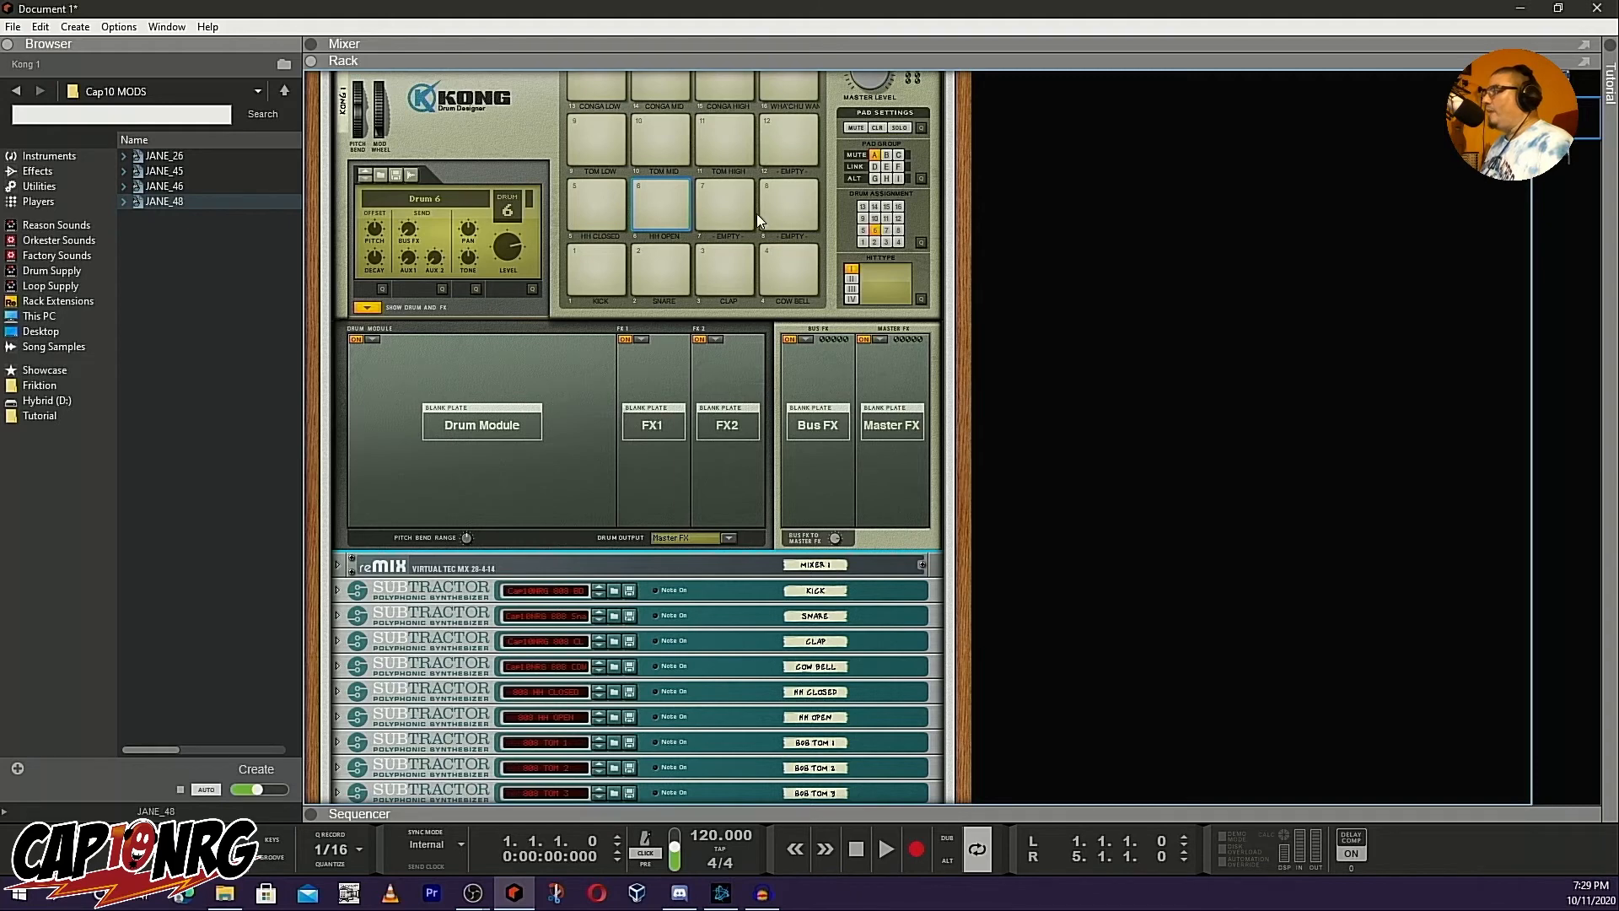
Audition Kong's pad 16, assign the empty pad 12 to mute group B, and trigger pad 12 to test it
scroll(796, 195, "up", 2)
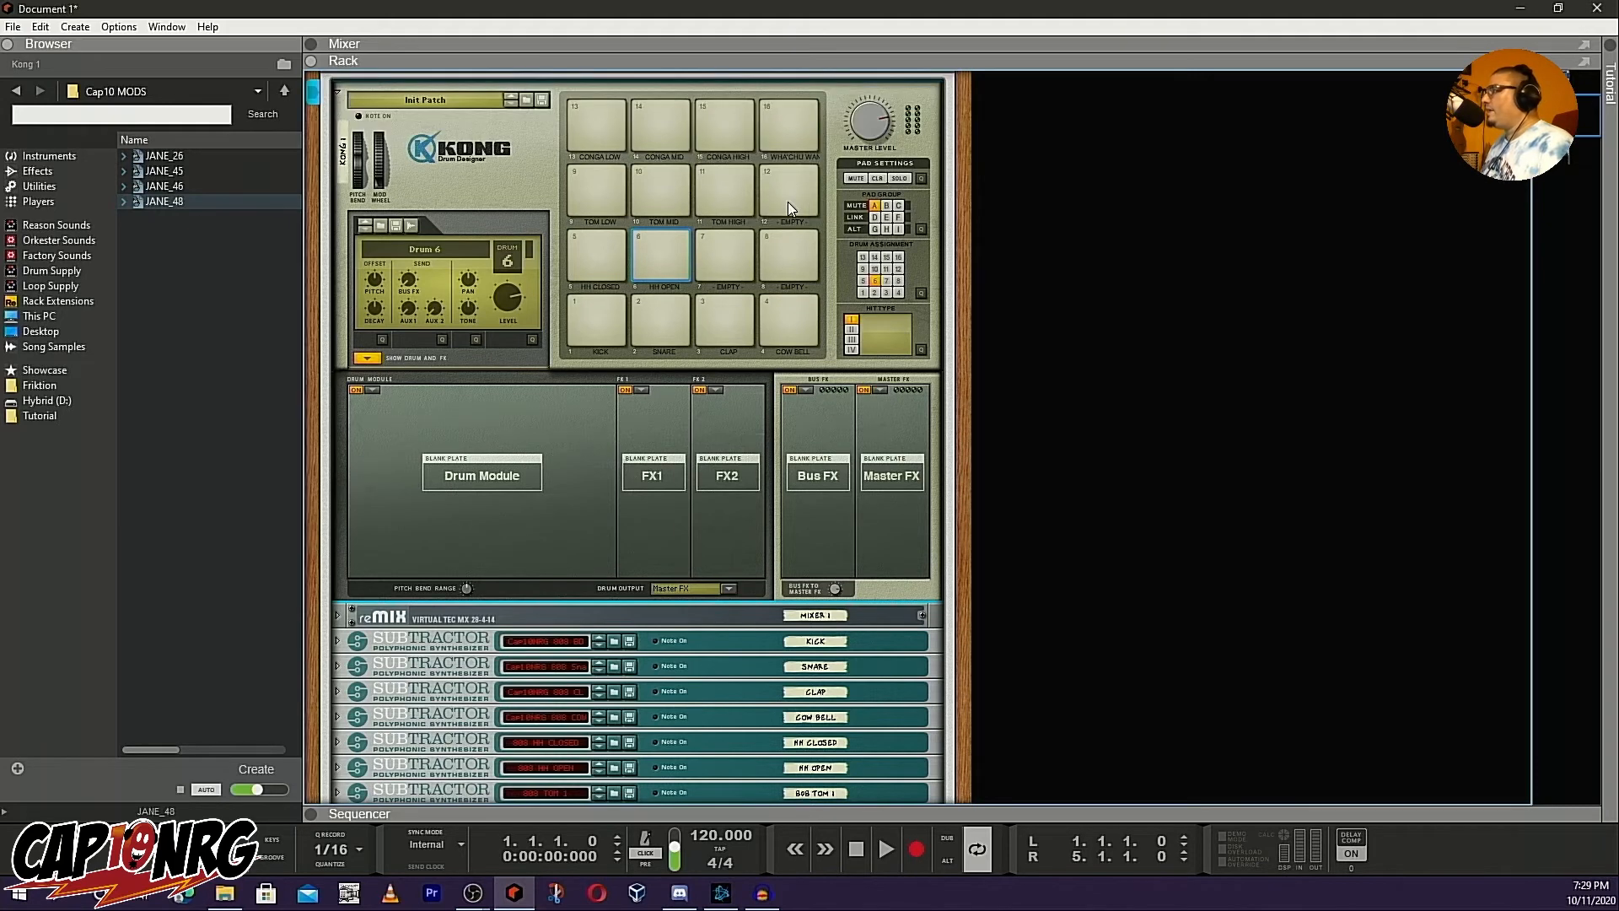
left_click(789, 201)
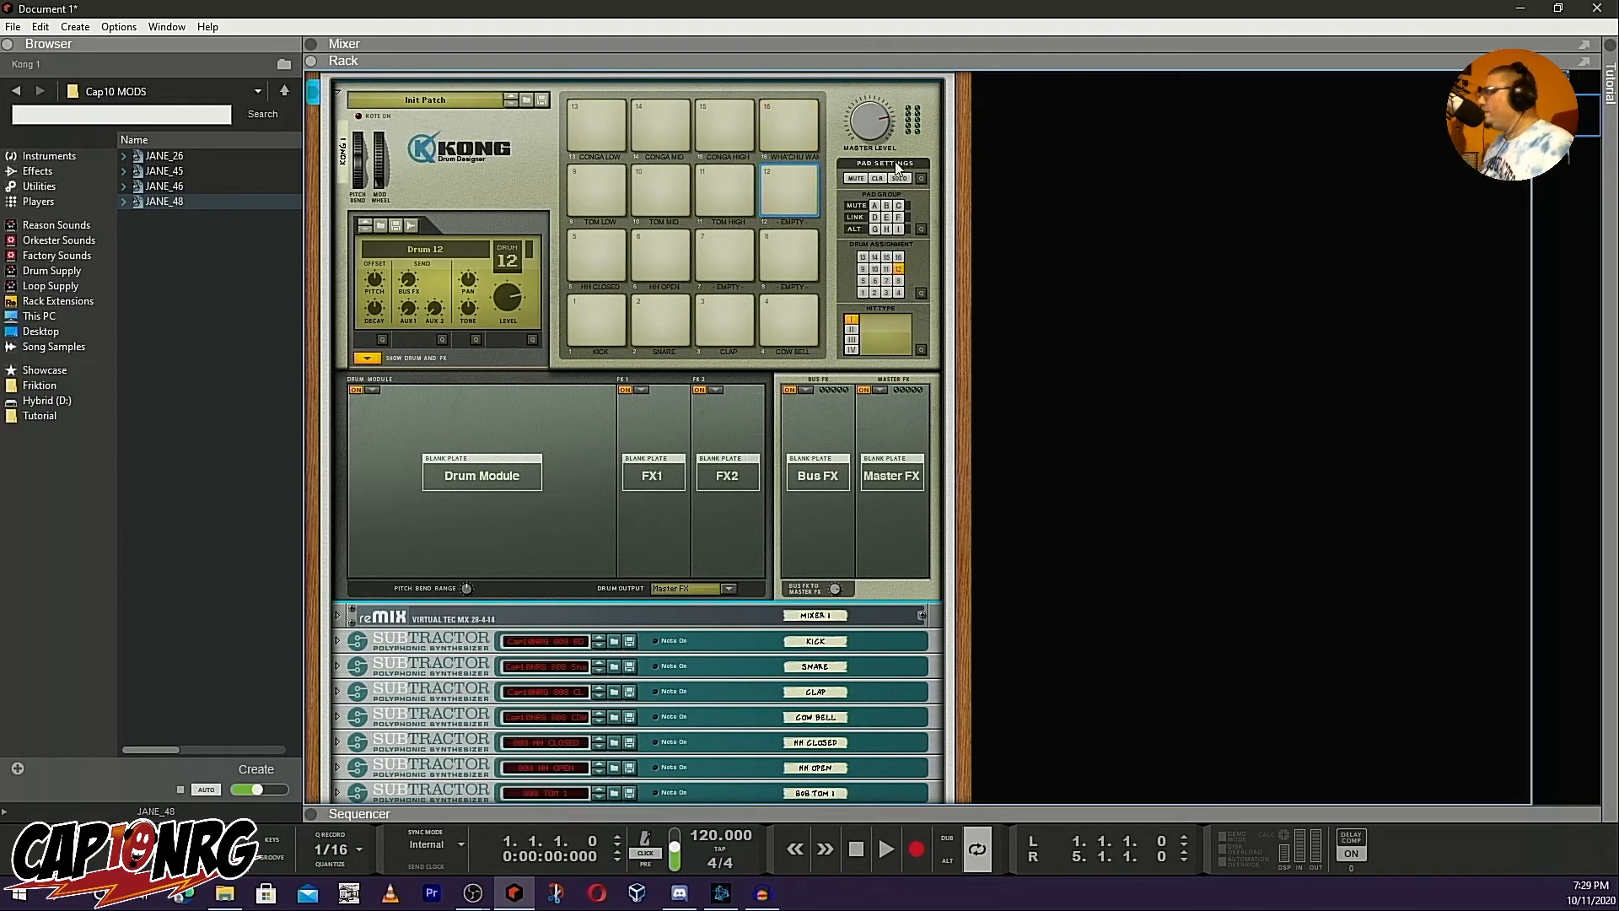
left_click(786, 137)
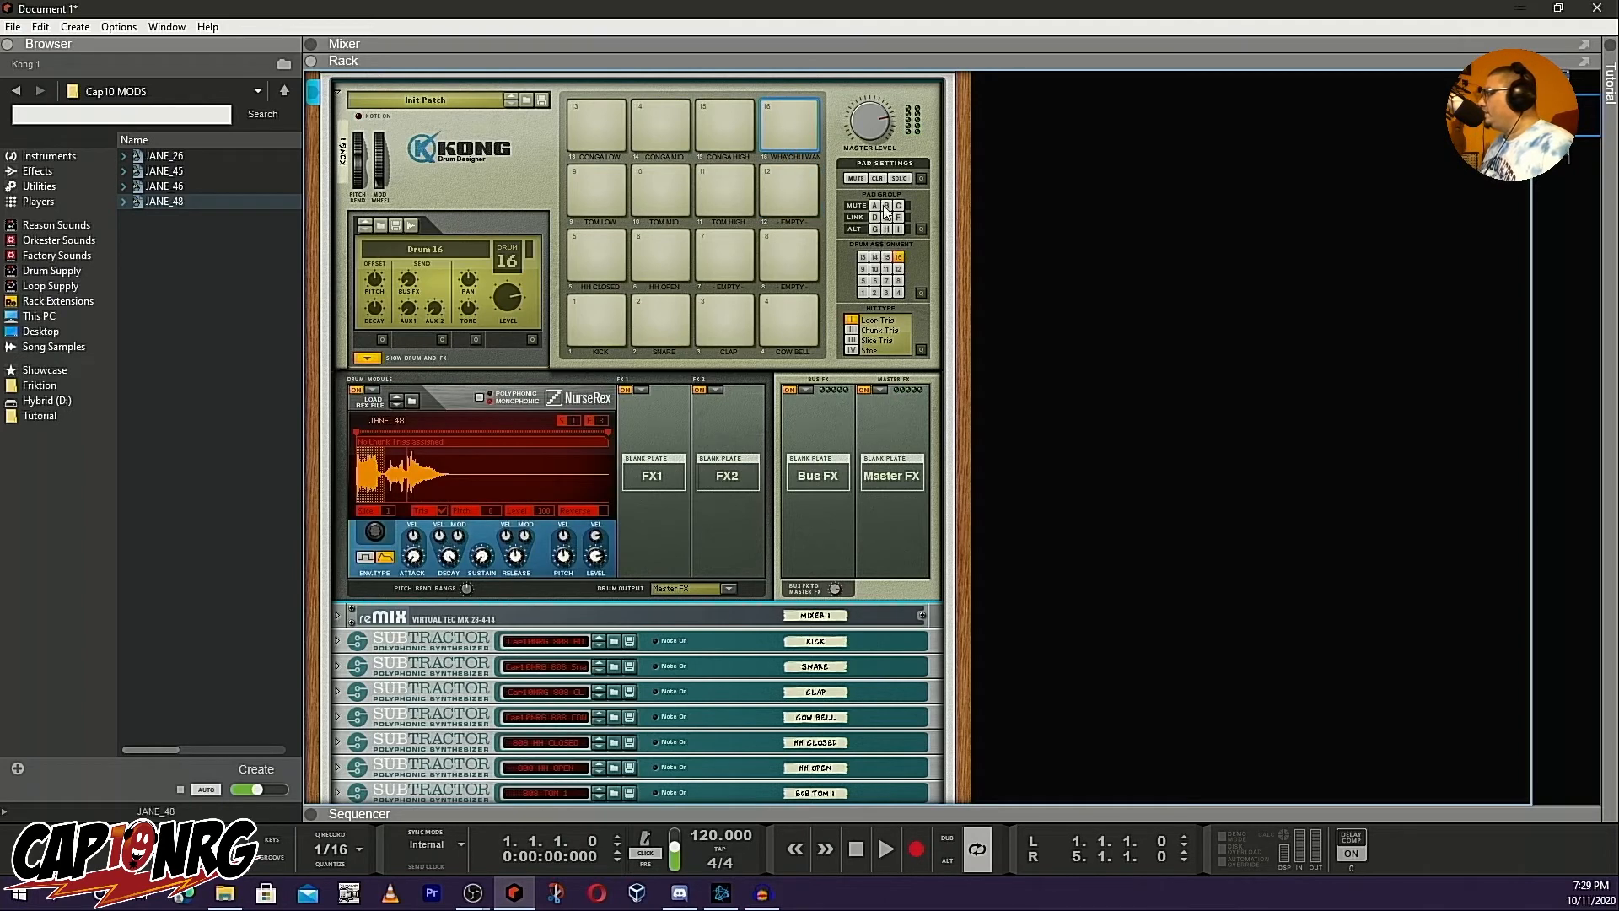
left_click(801, 195)
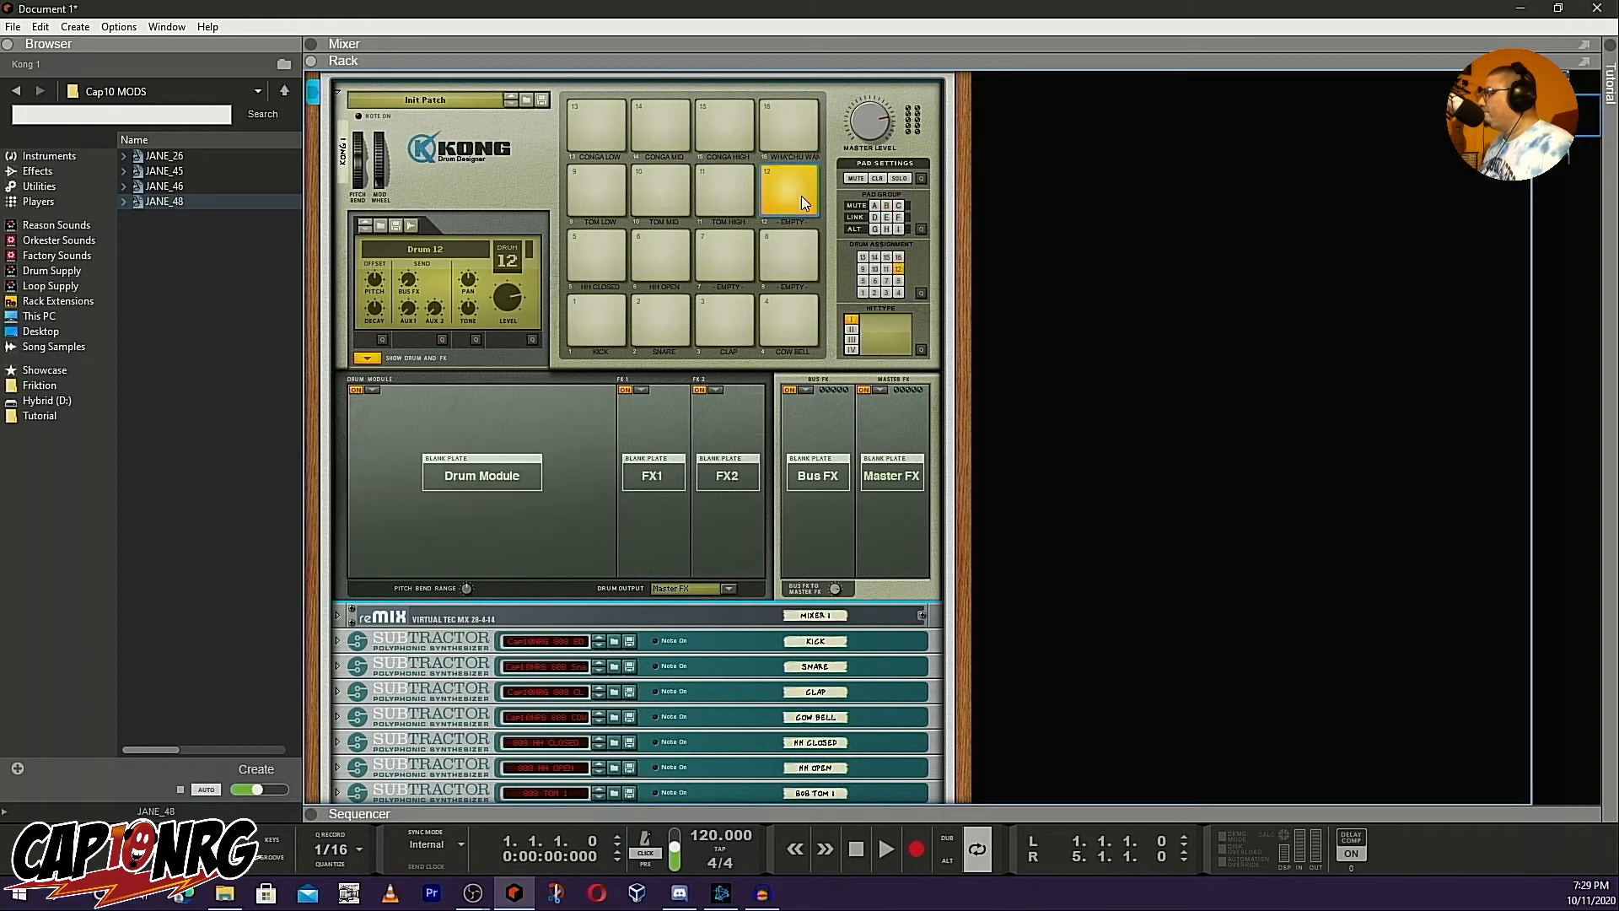
left_click(888, 206)
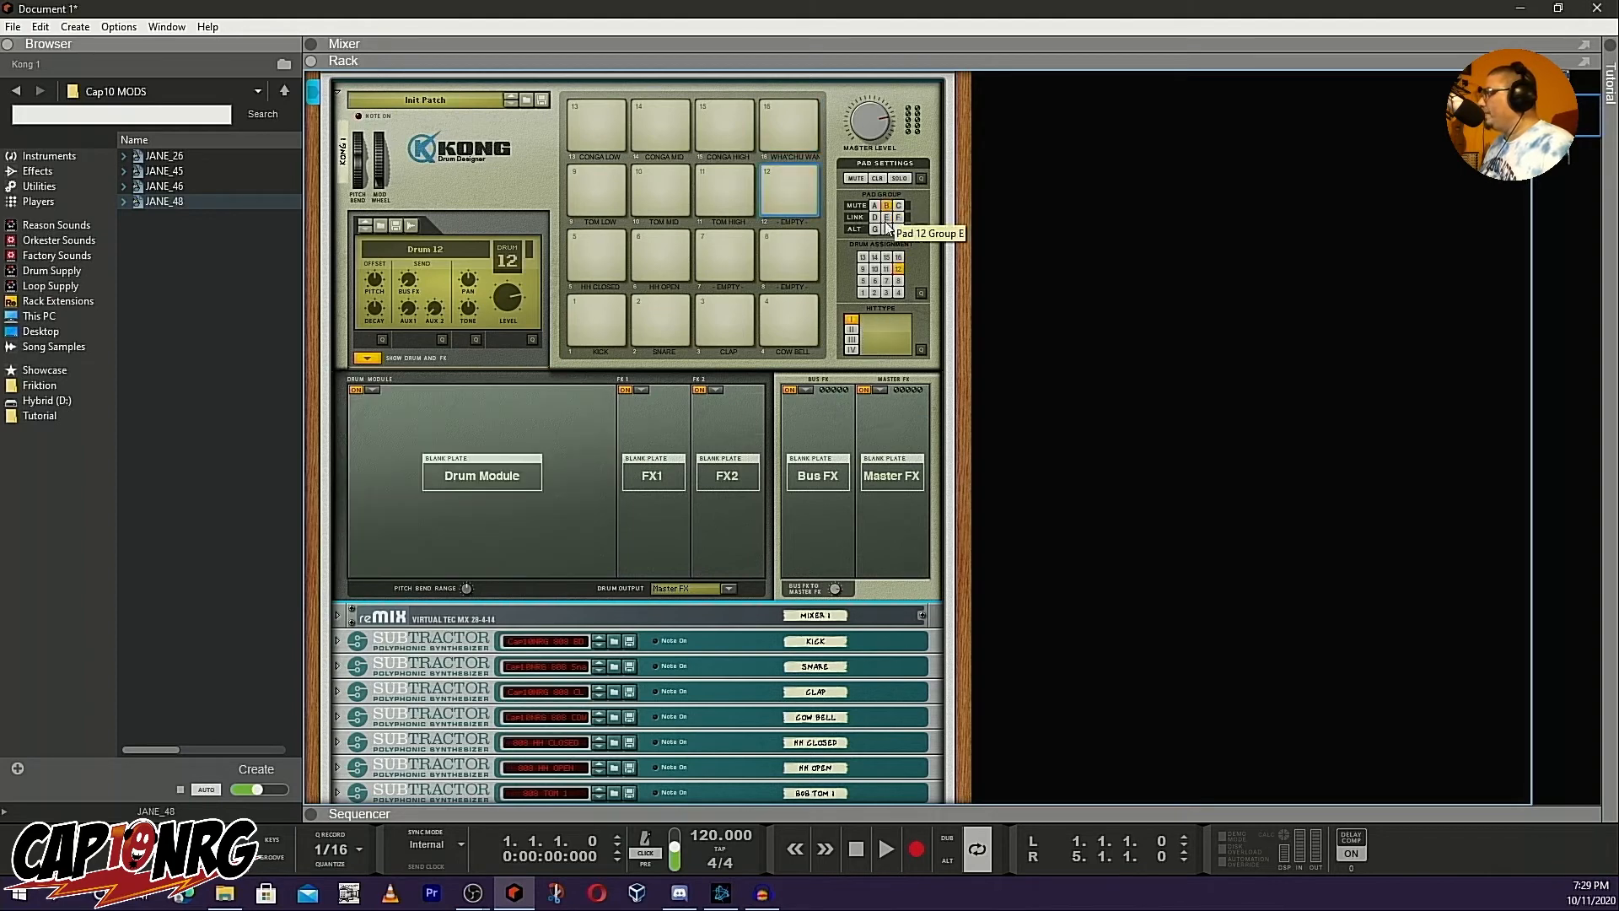
left_click(782, 184)
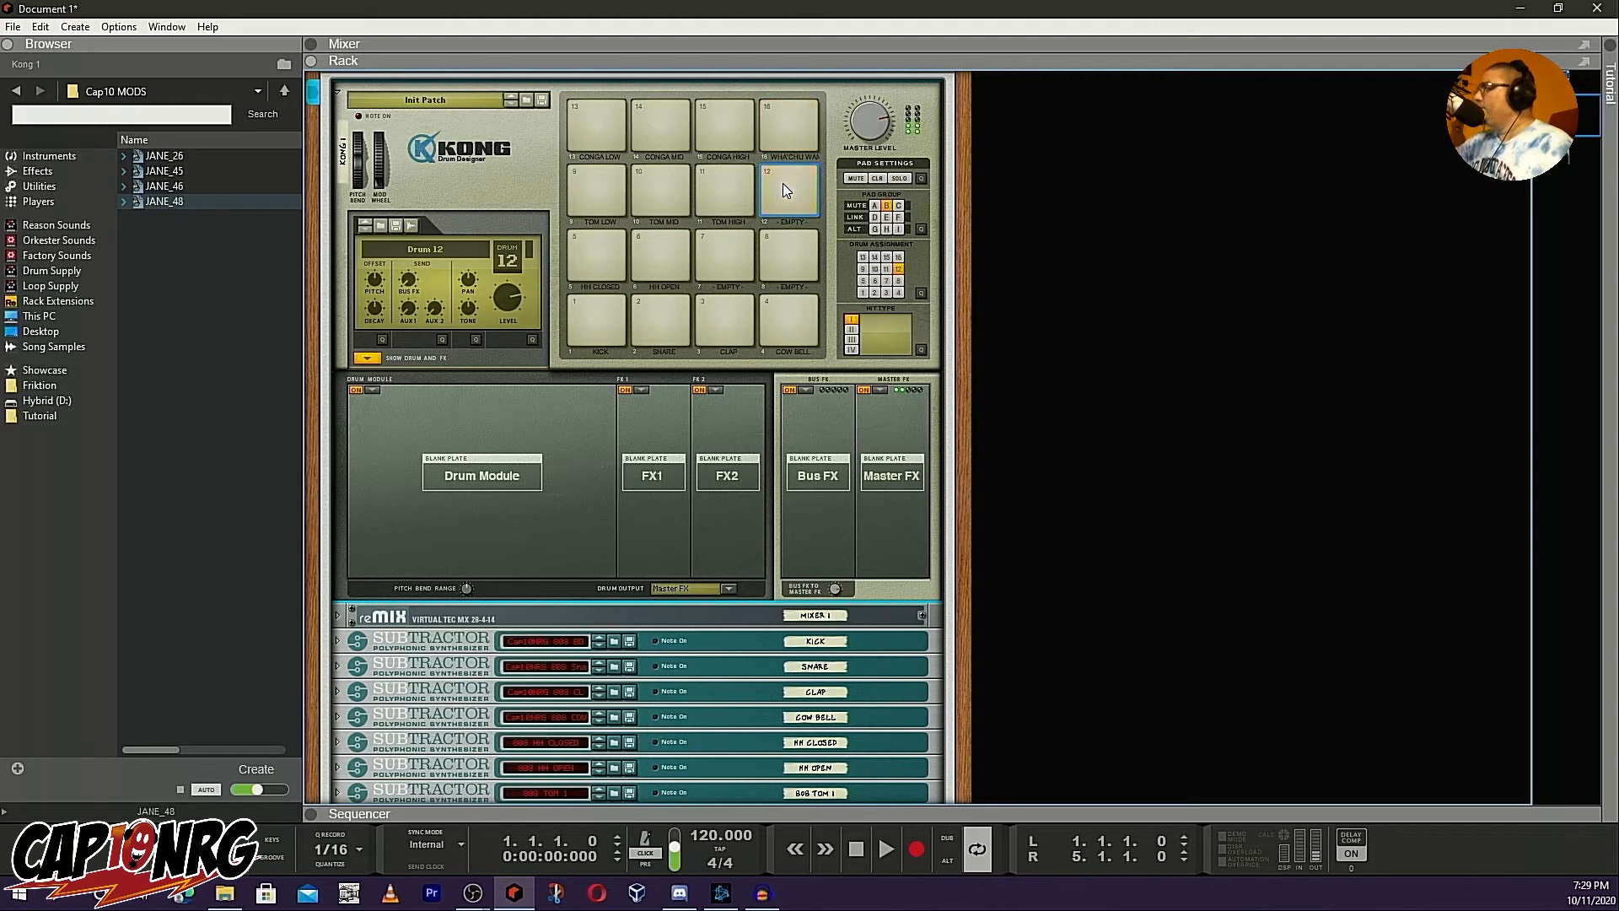
Trigger Kong's WHA'CHU WANT pad 16 and the empty pad 12 repeatedly to test the mute group B choking
left_click(783, 183)
left_click(782, 183)
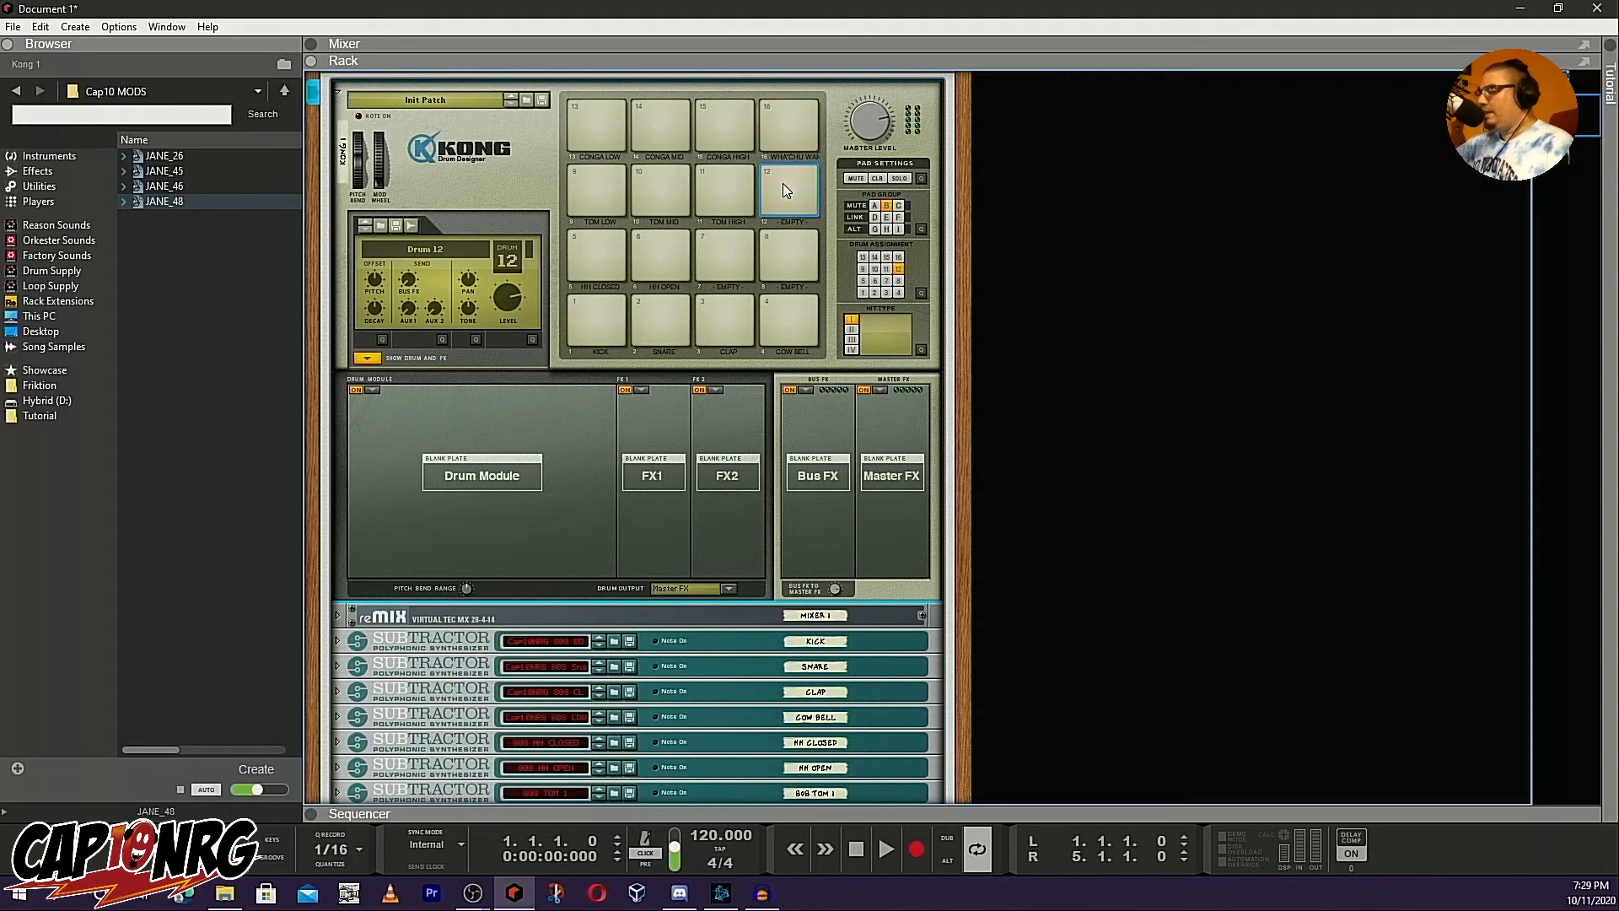
left_click(783, 183)
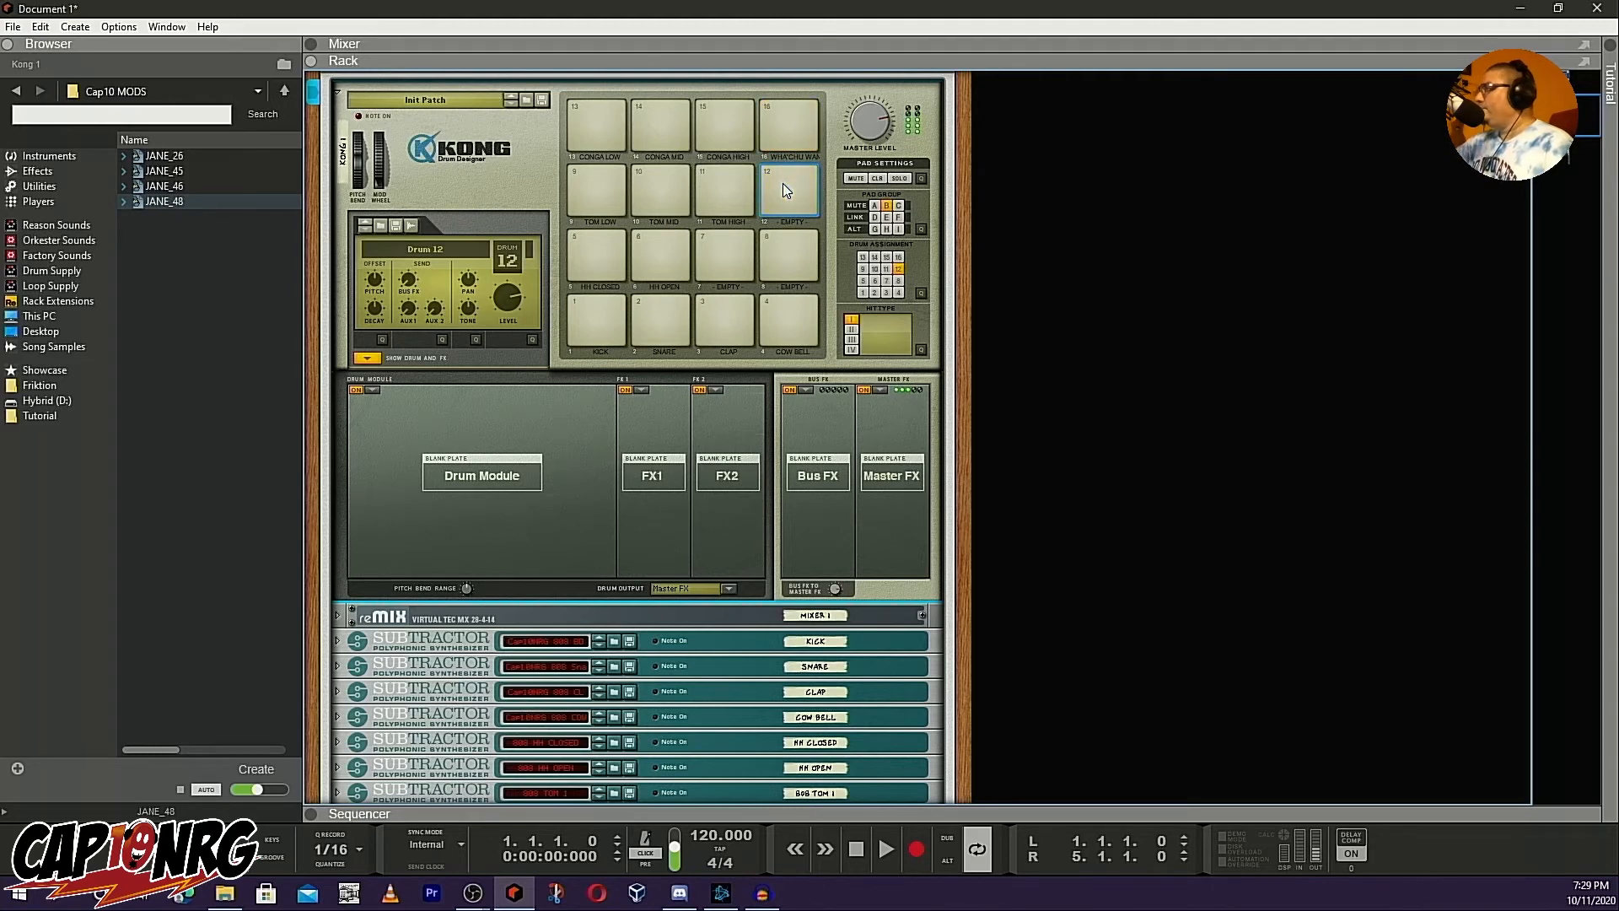
left_click(783, 184)
left_click(782, 184)
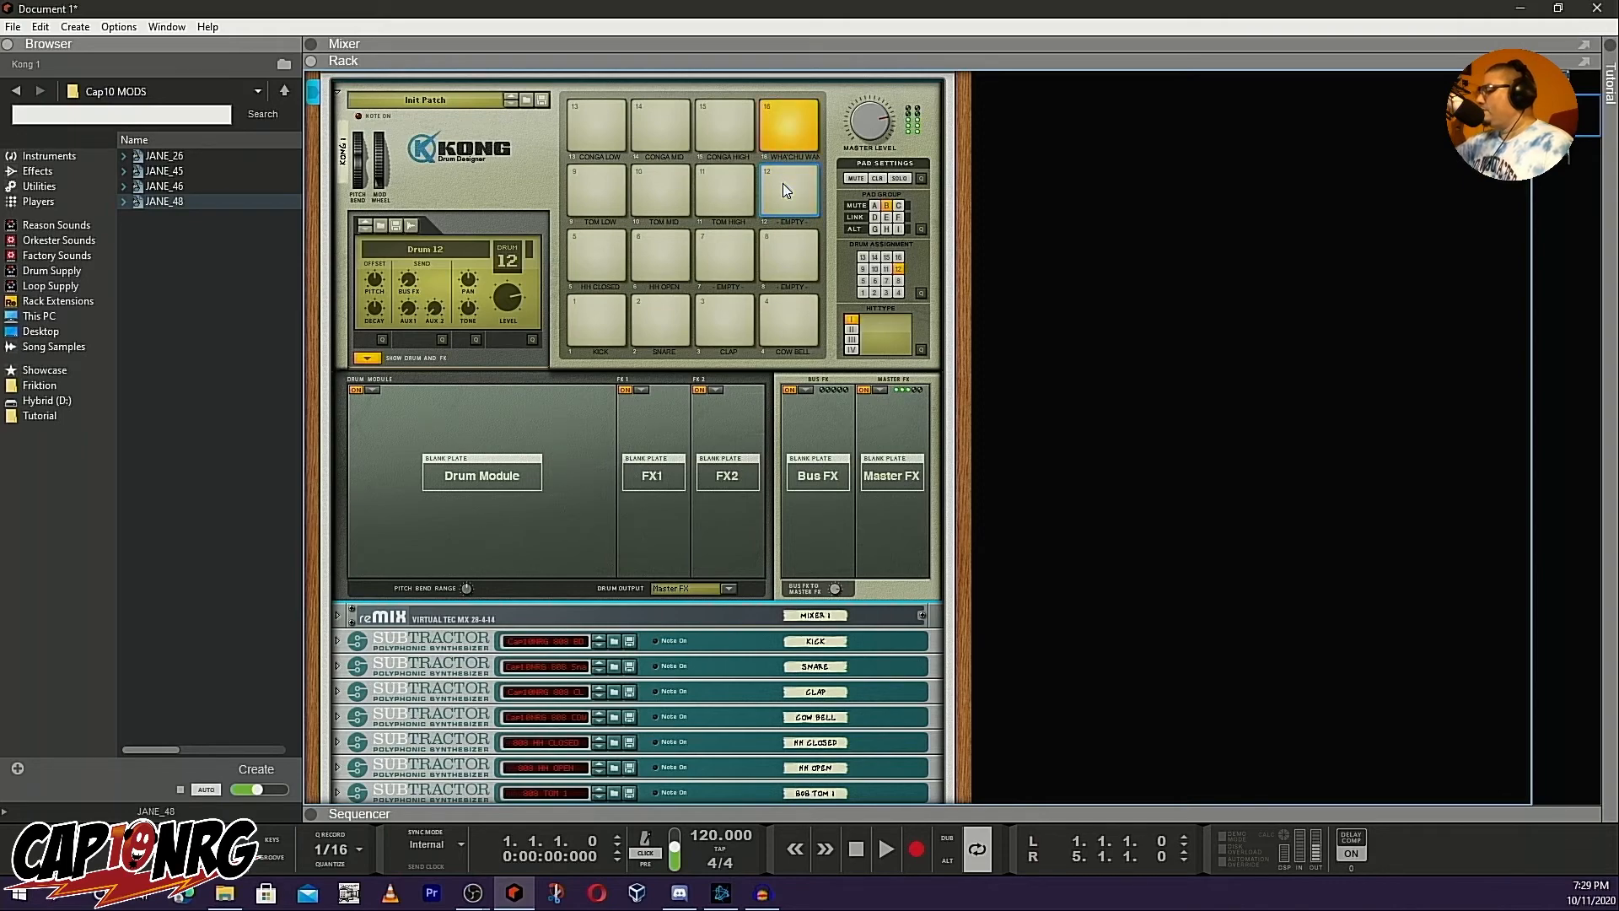
scroll(469, 330, "down", 8)
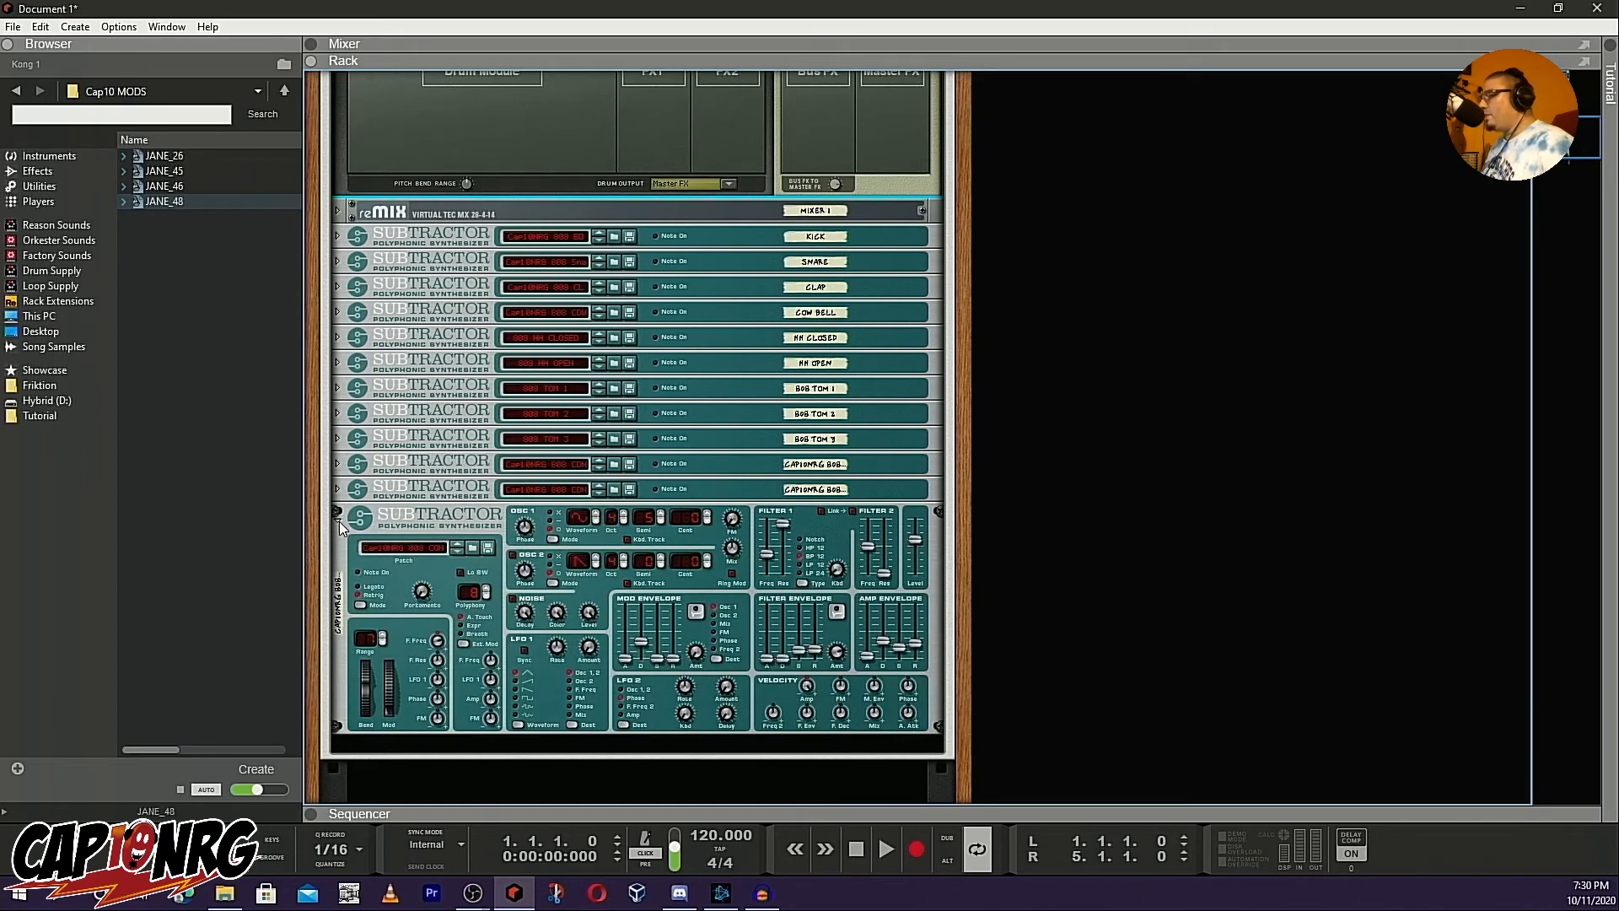
left_click(337, 516)
scroll(897, 498, "up", 7)
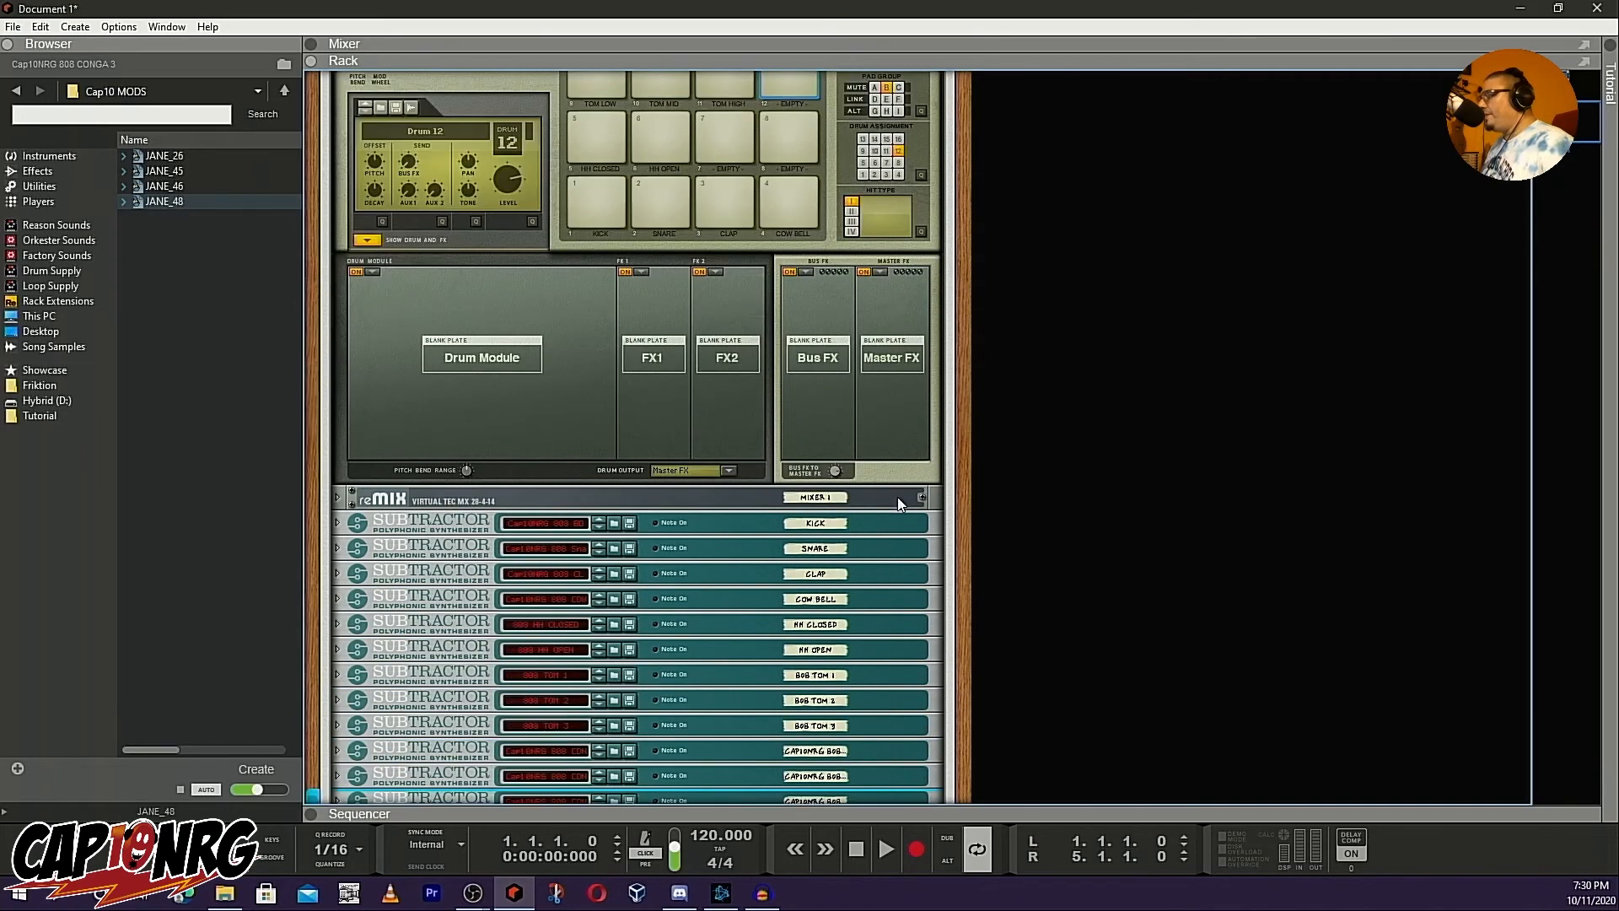
scroll(639, 245, "down", 3)
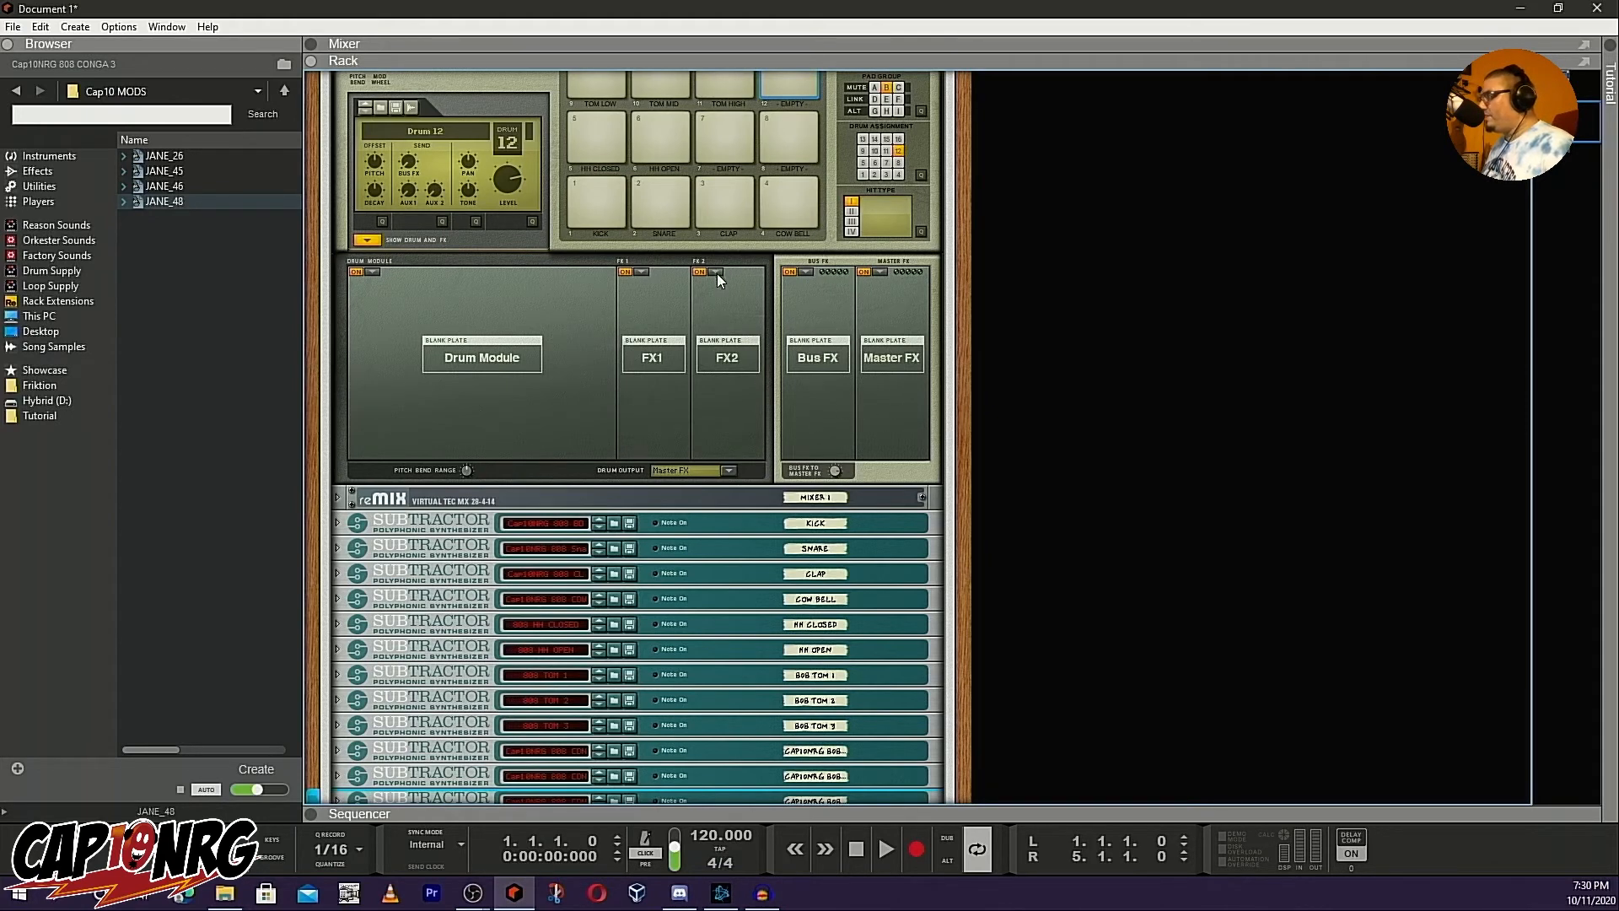
Load a Compressor into Kong's Bus FX slot and compare the kick with the effect switched off and on
left_click(807, 271)
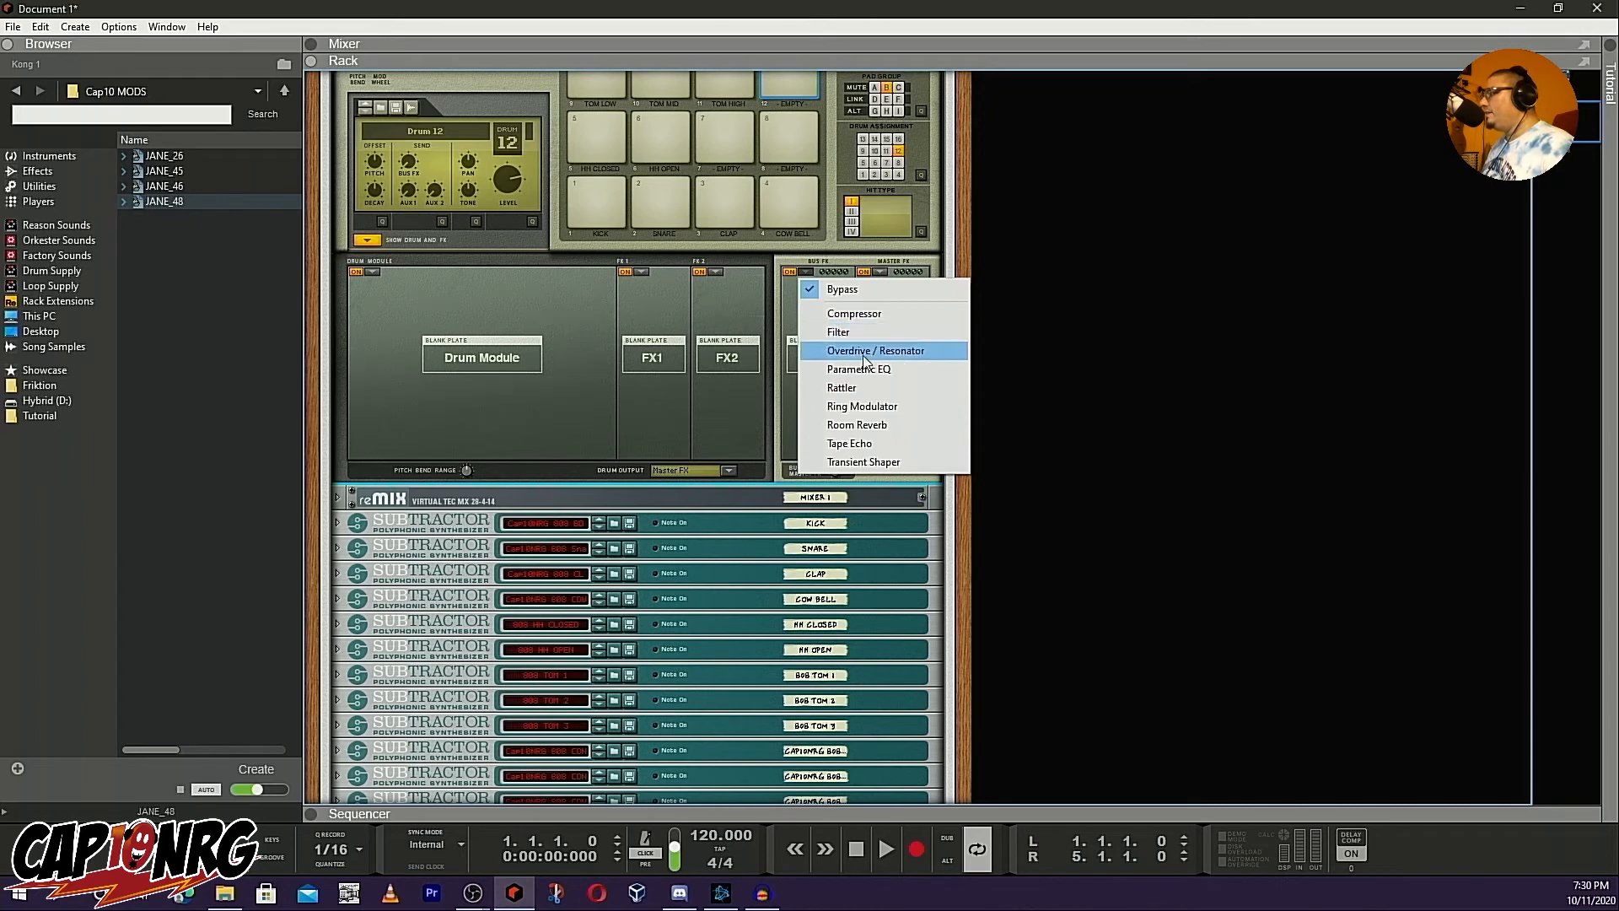
left_click(873, 313)
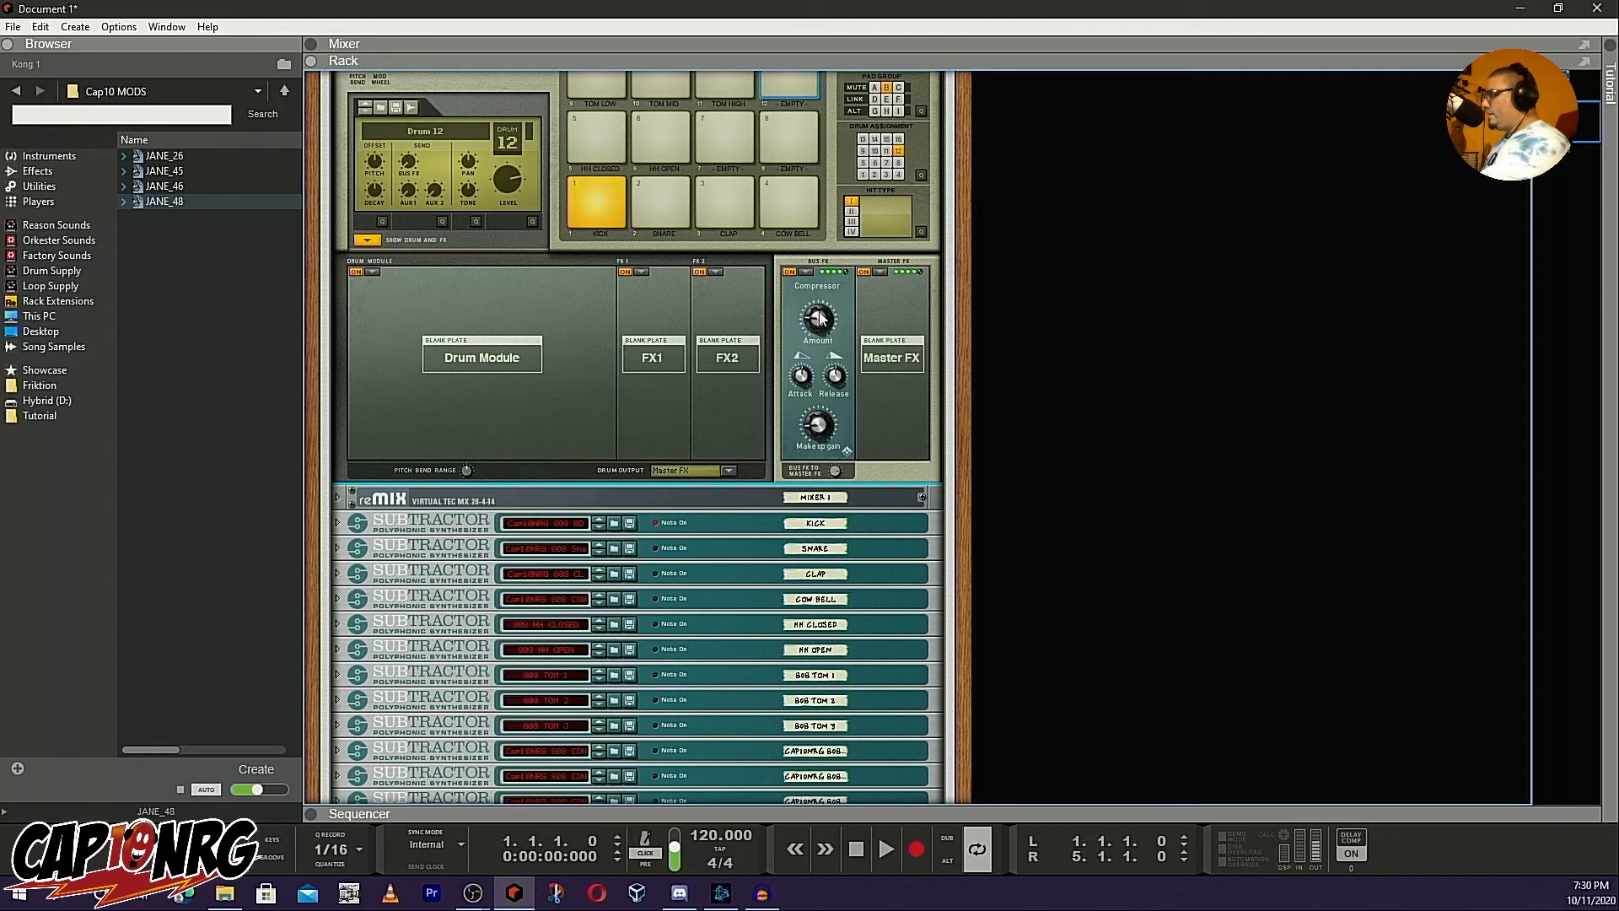
mouse_move(818, 320)
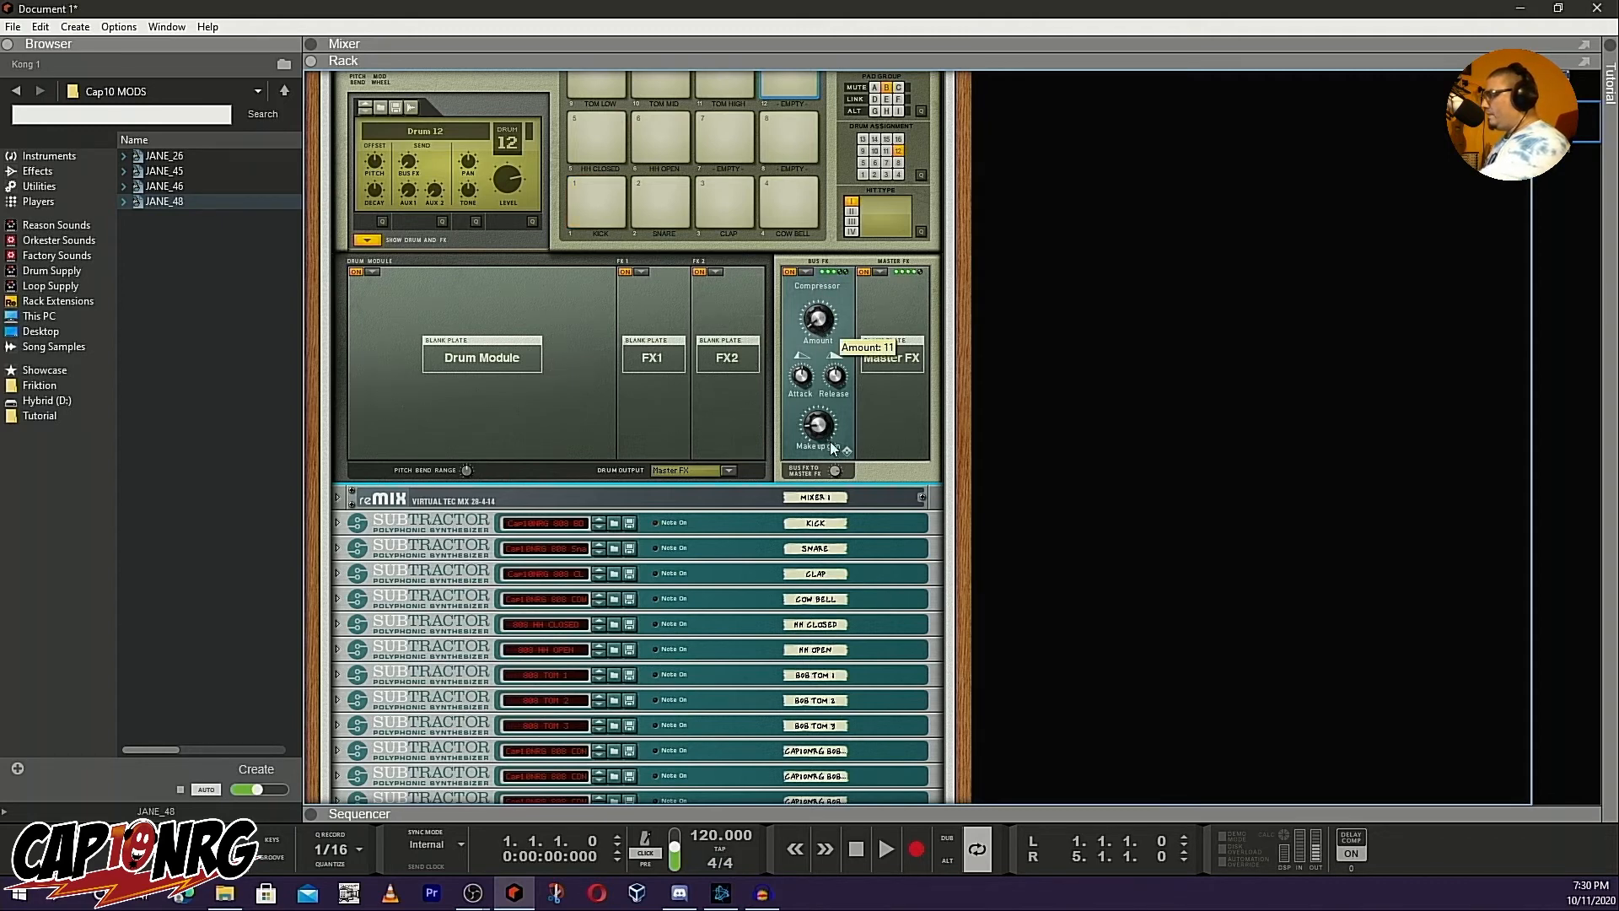
mouse_move(823, 422)
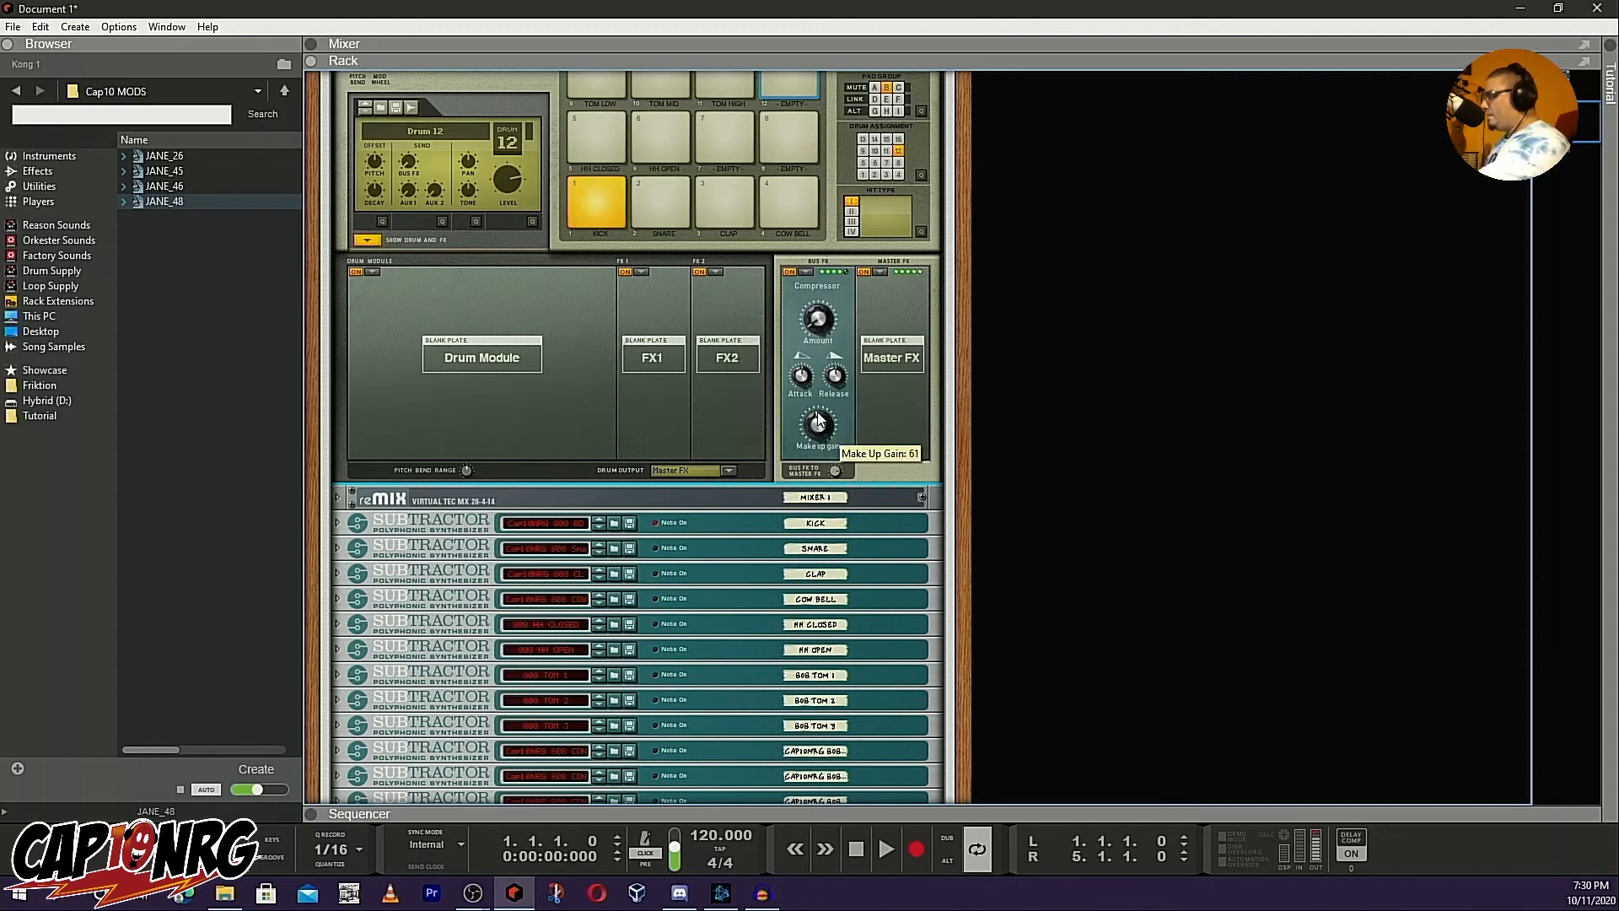
mouse_move(812, 388)
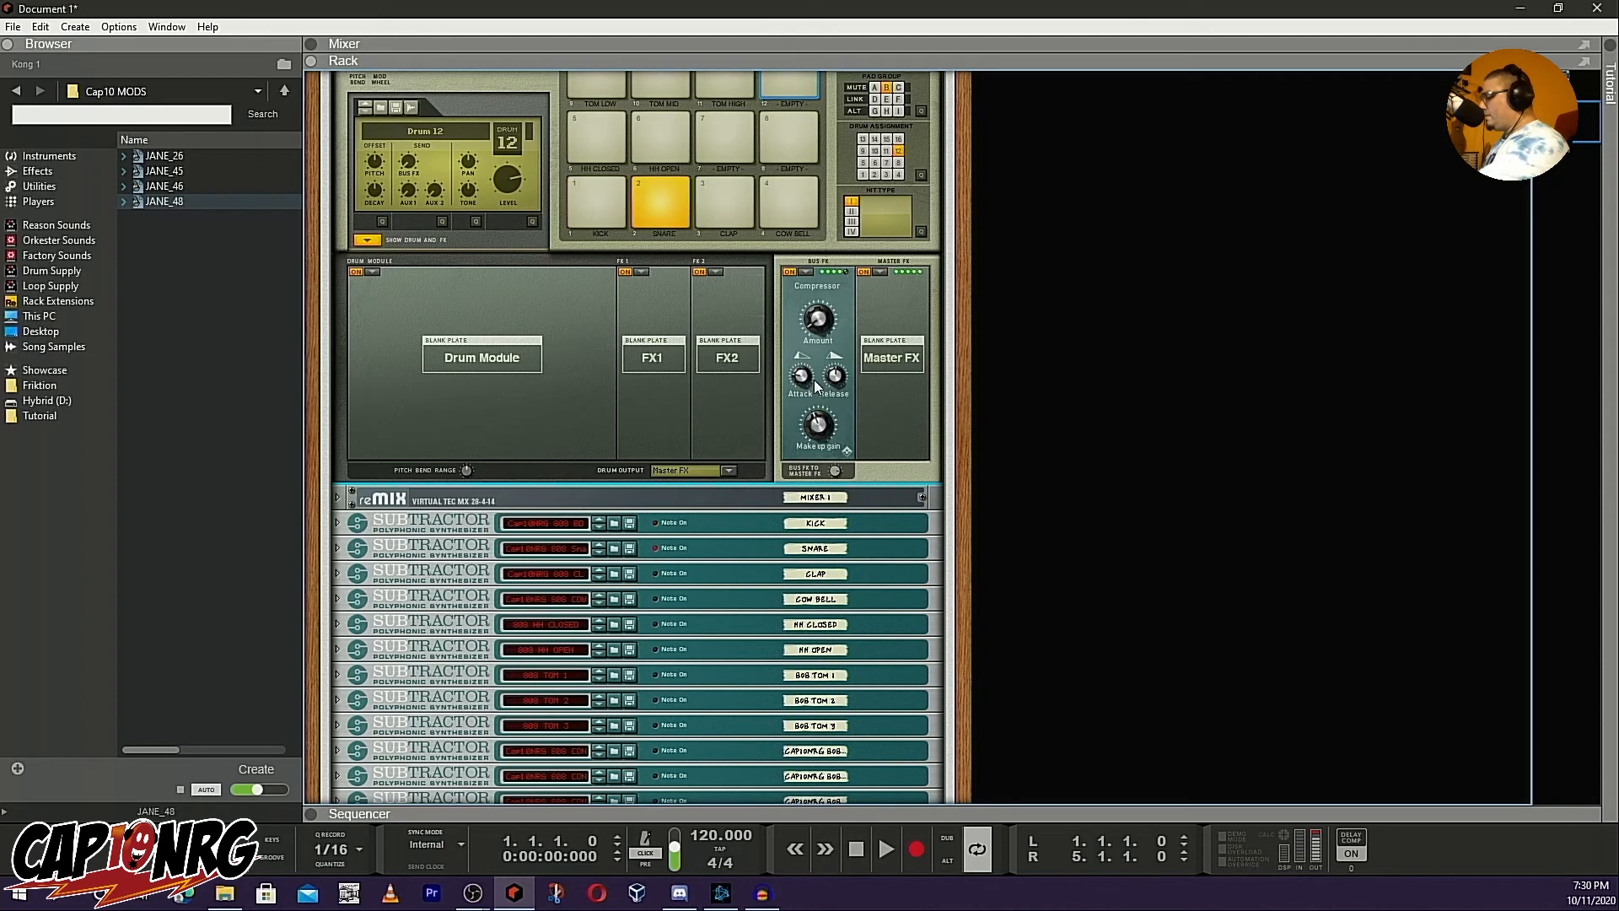
left_click(790, 272)
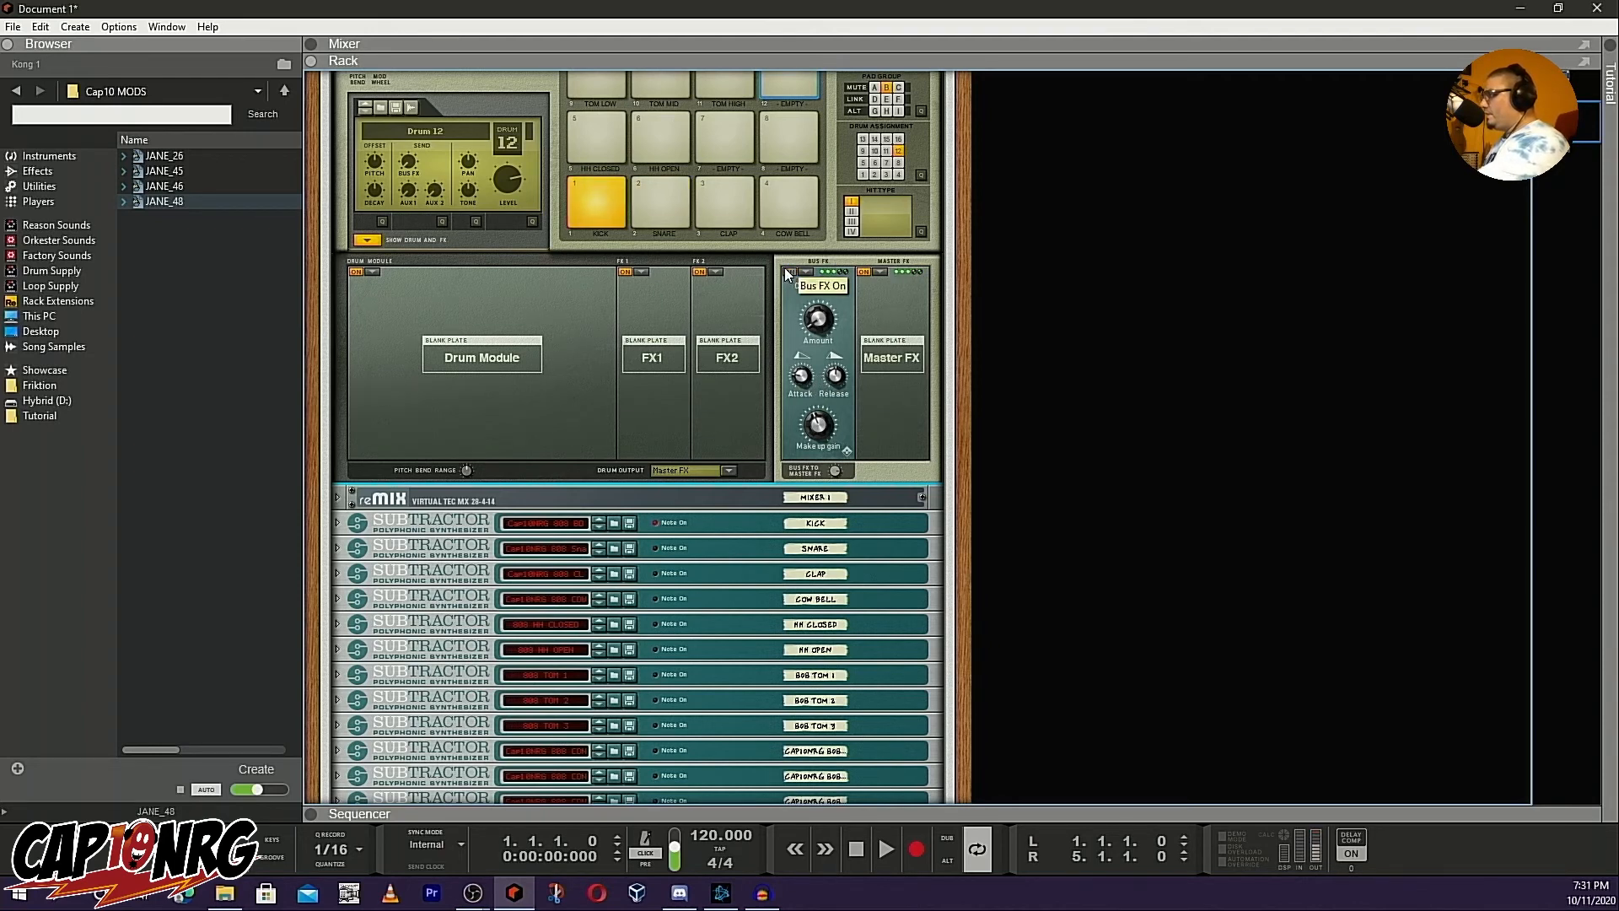
left_click(786, 271)
Load the Room Reverb into Kong's Master FX slot and check its dry/wet, decay, size and damp settings
scroll(896, 409, "up", 2)
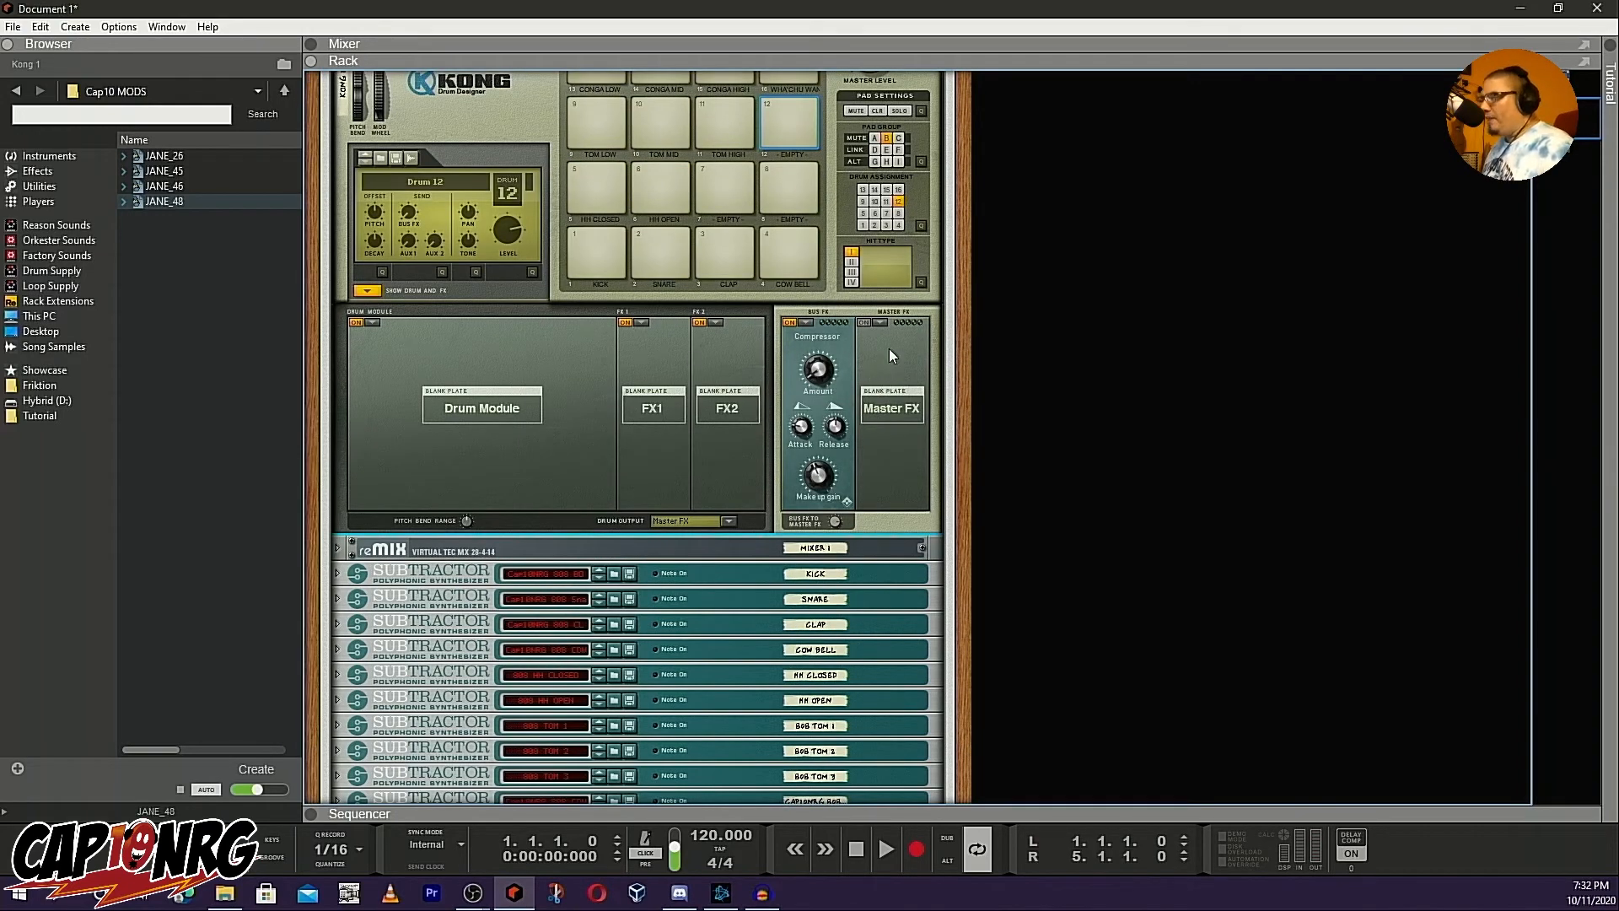
left_click(883, 320)
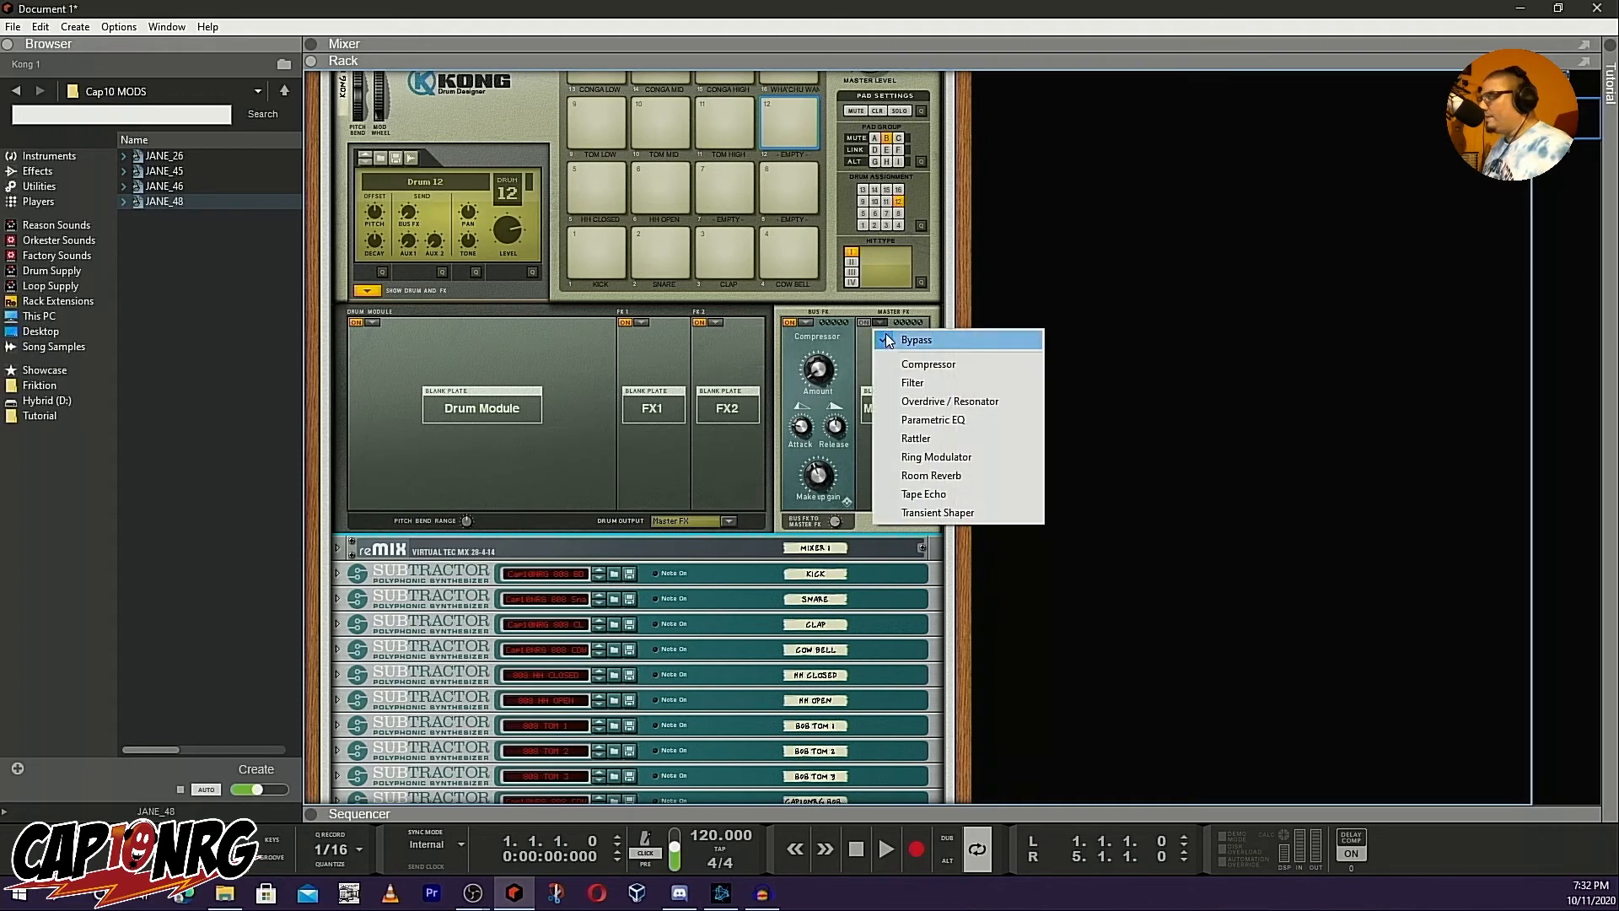
left_click(943, 469)
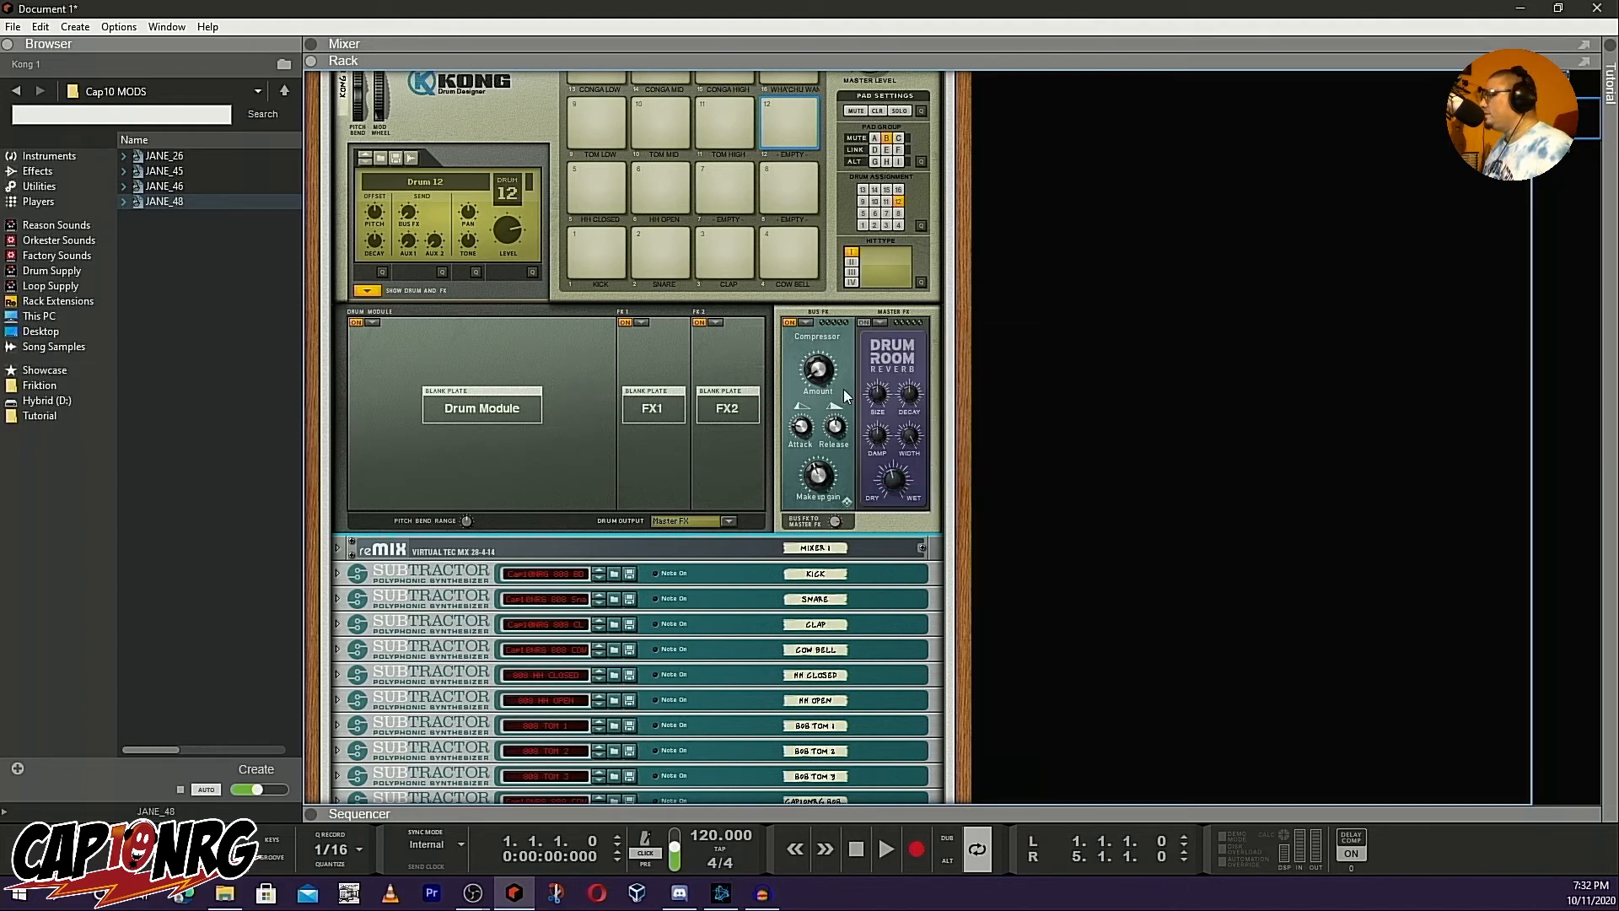
mouse_move(897, 484)
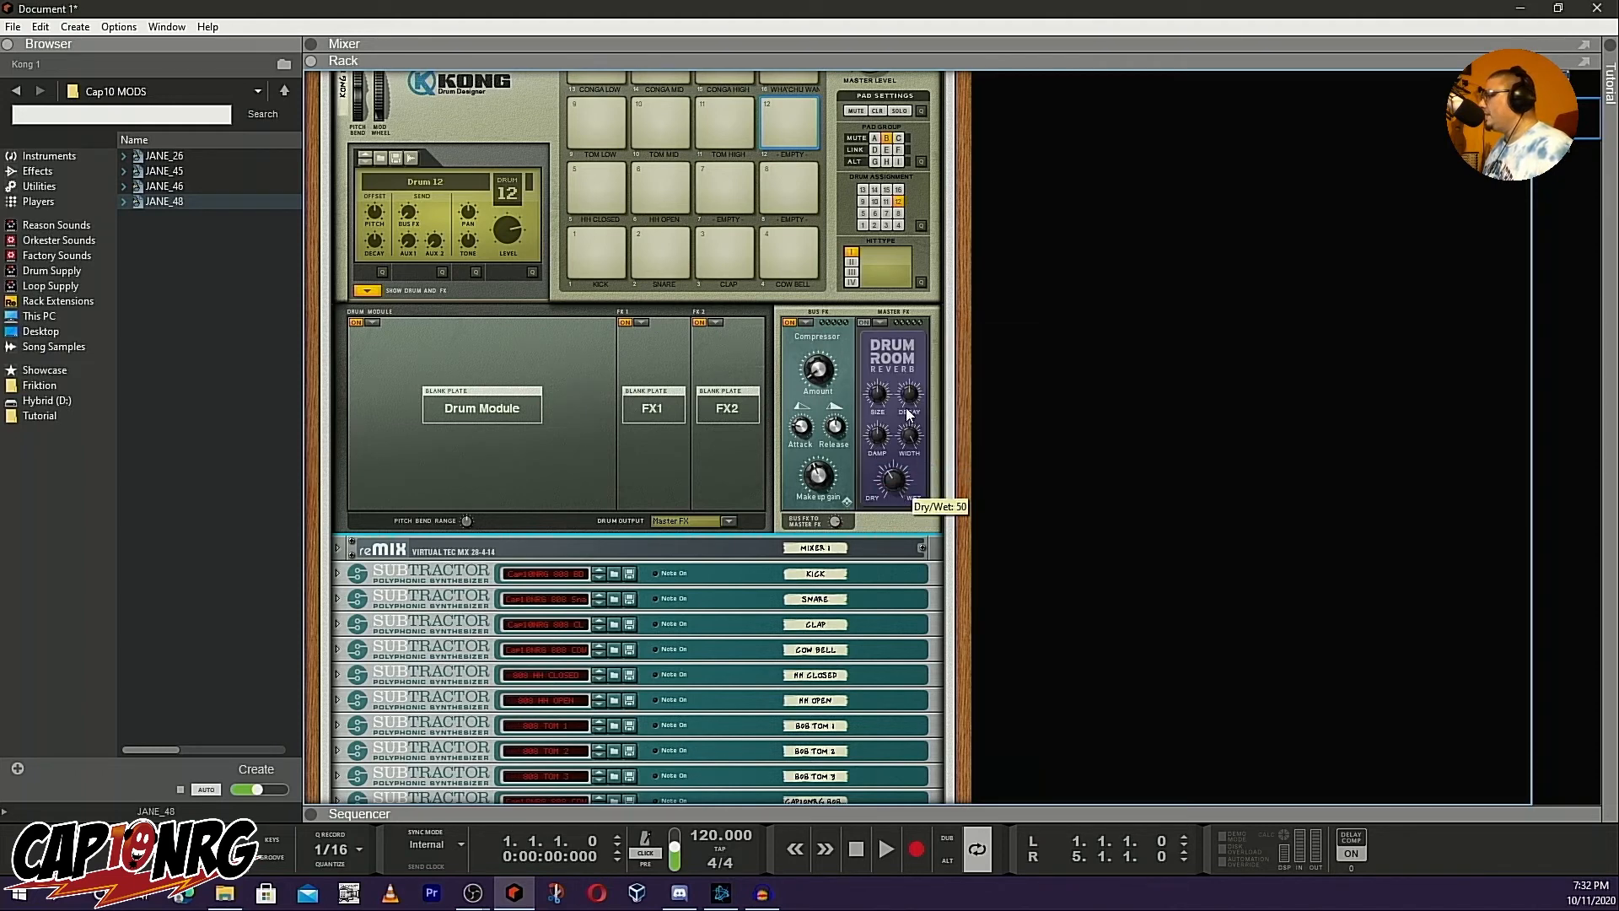
mouse_move(910, 447)
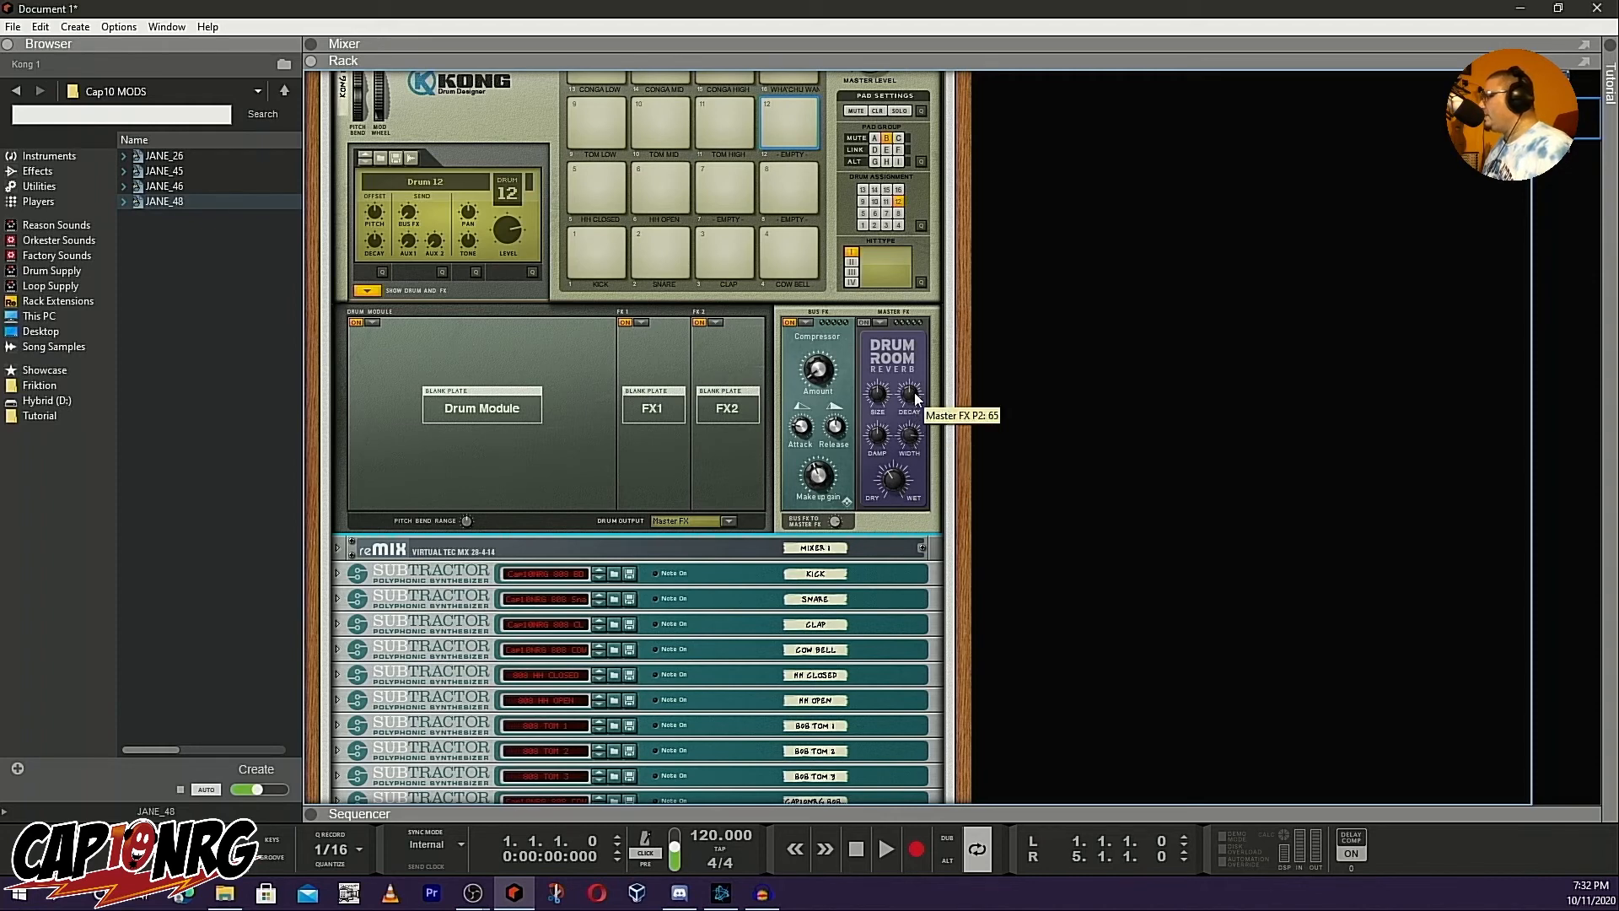
mouse_move(877, 403)
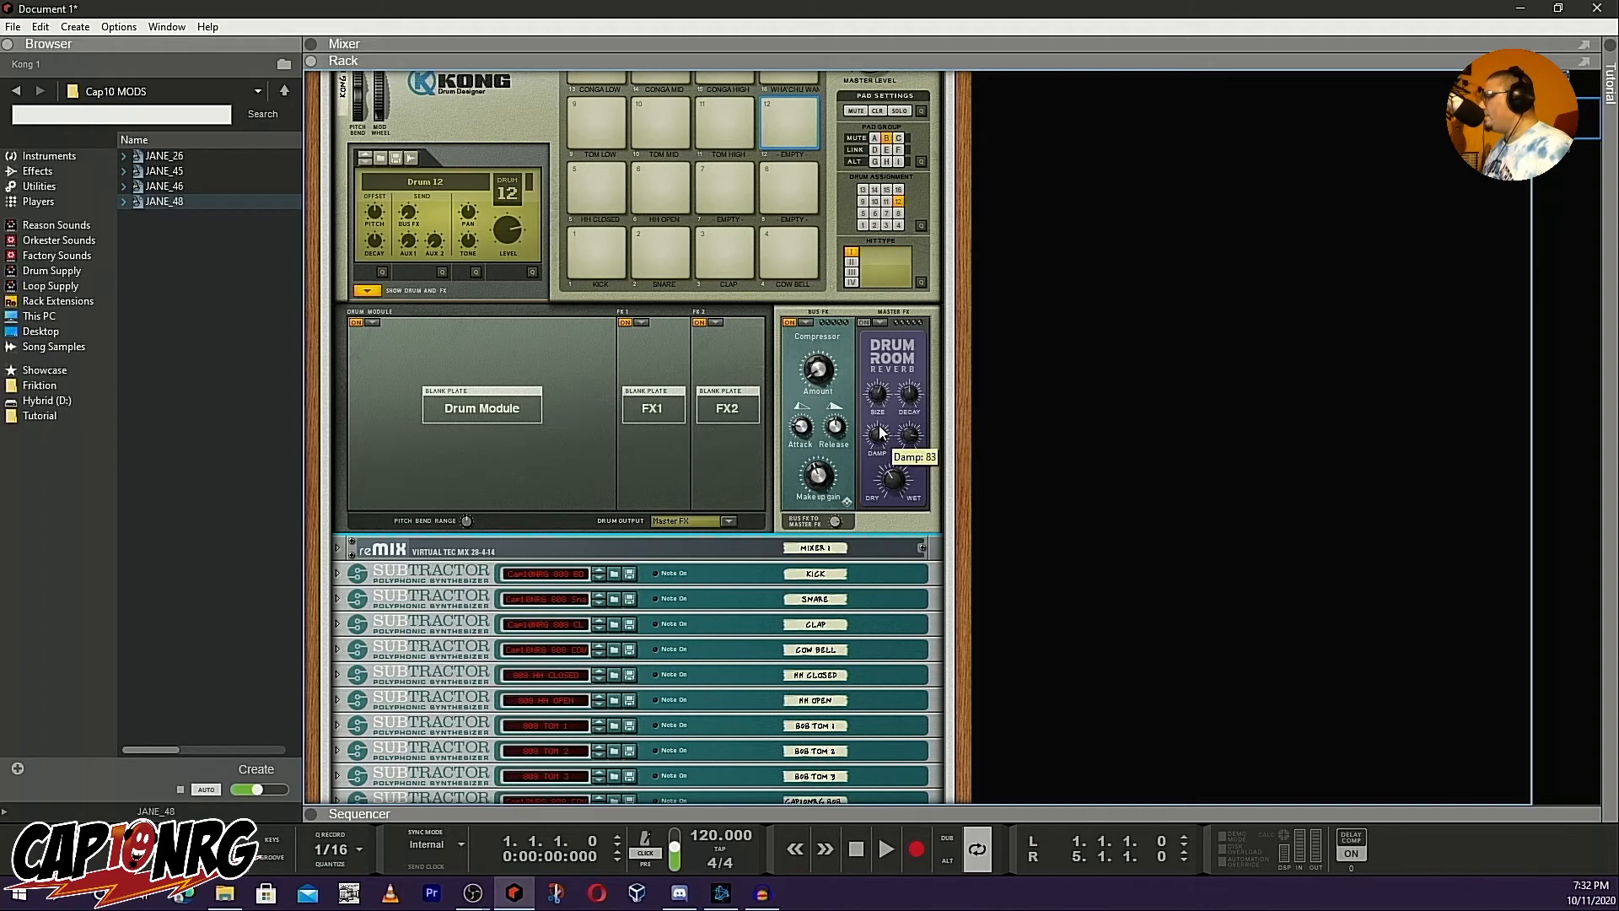
Audition Kong's KICK pad to hear the master reverb's effect on it
left_click(659, 233)
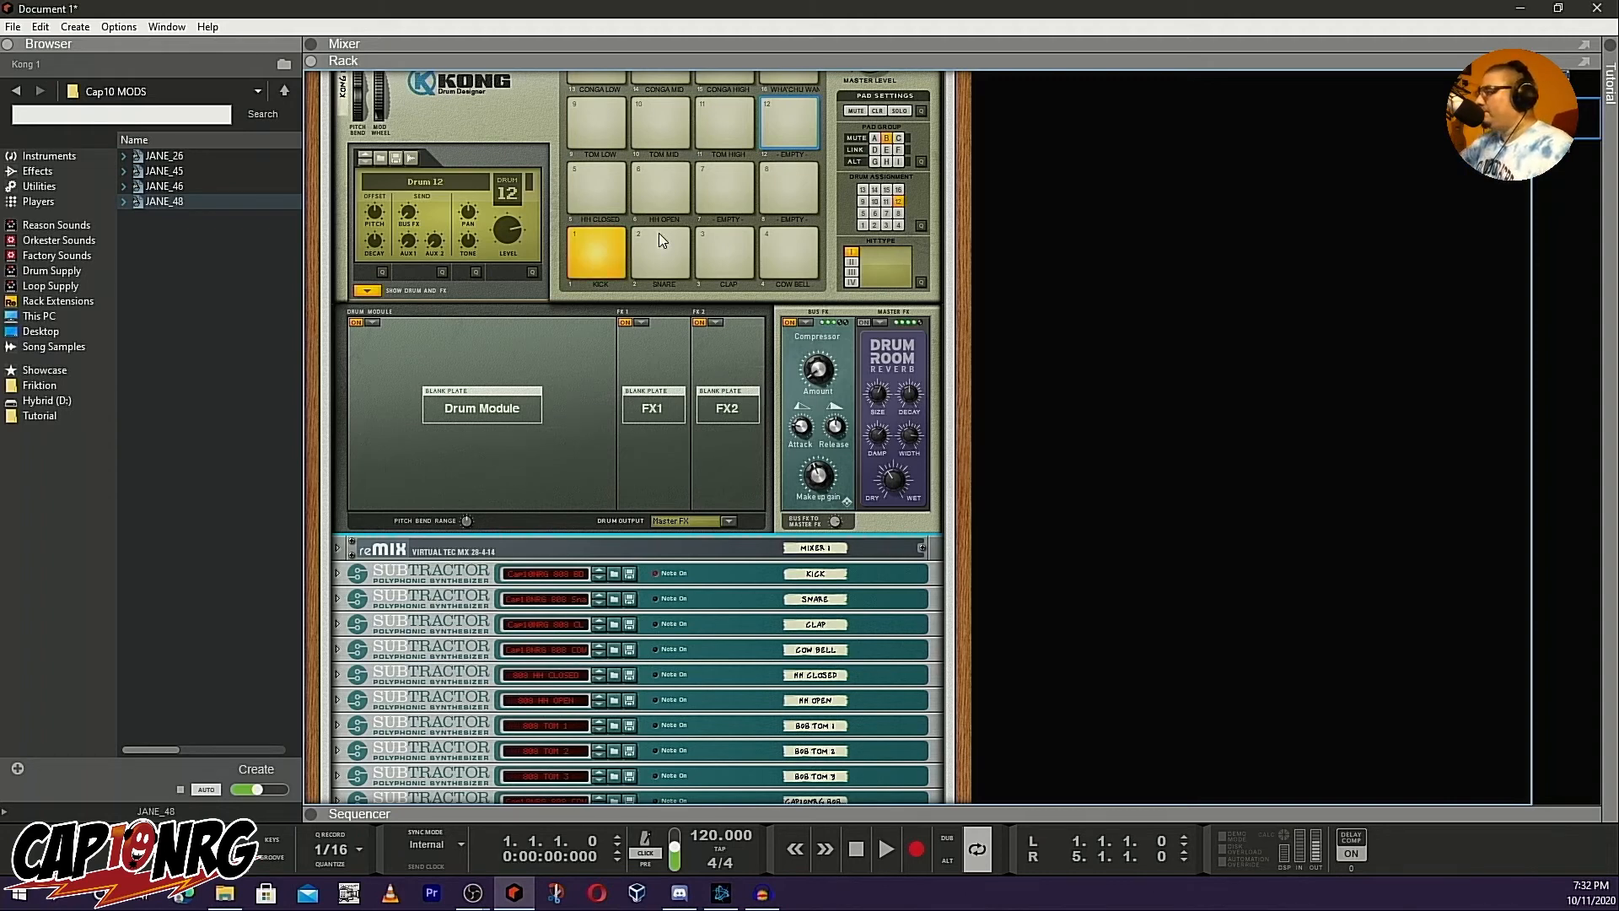
left_click(659, 233)
left_click(660, 232)
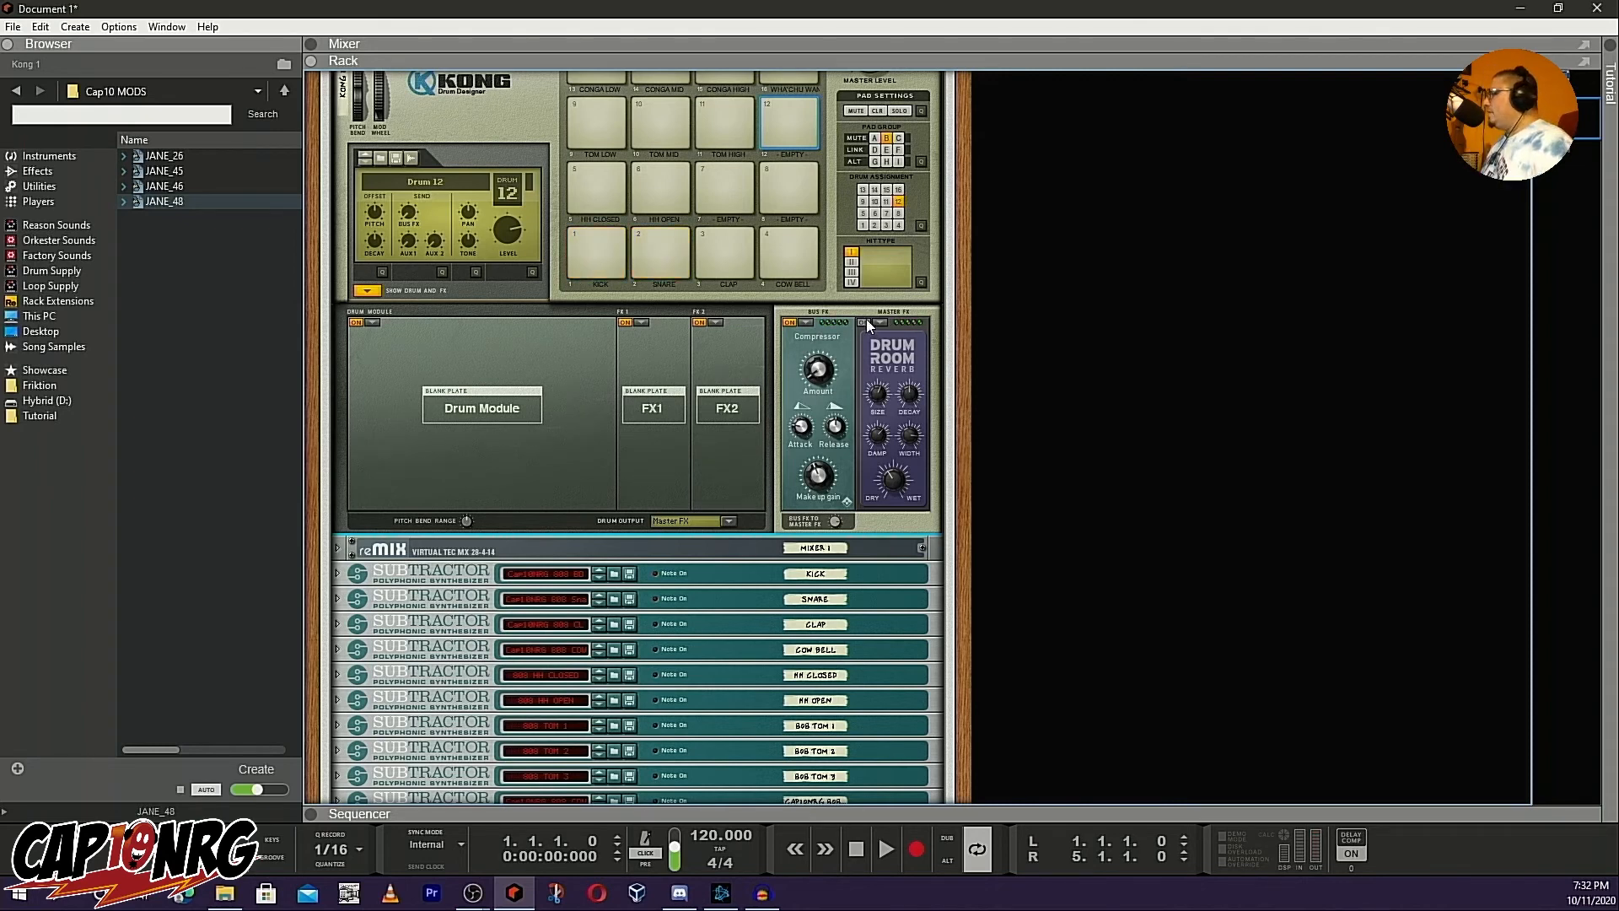
Look over Kong's available drum module types without choosing one, and hide the drum and FX section
left_click(372, 323)
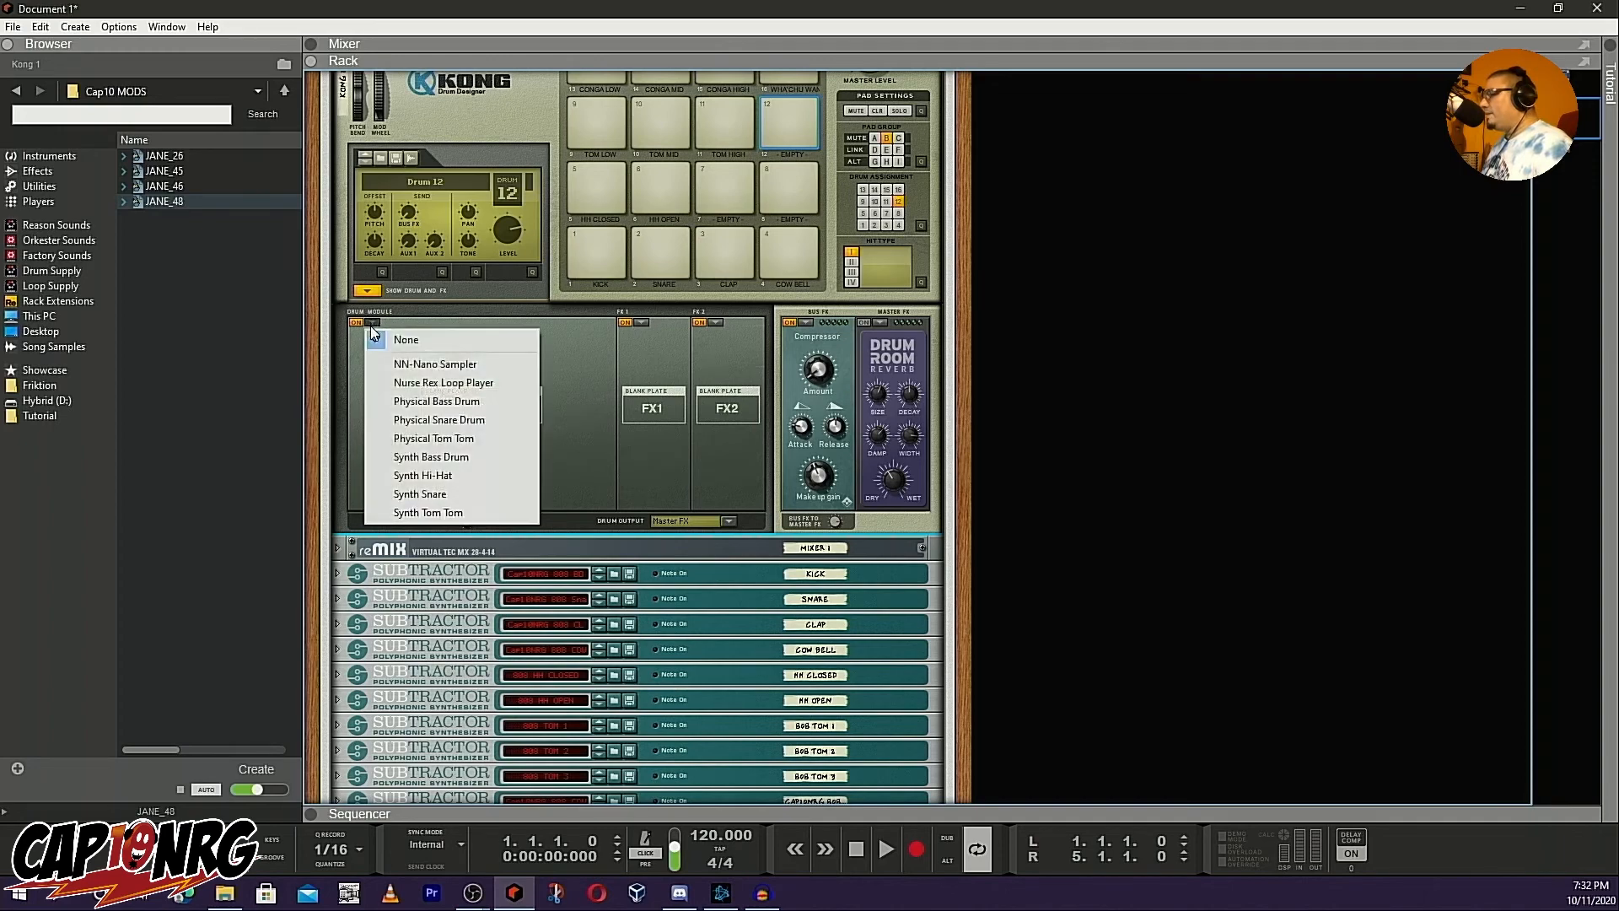
left_click(581, 391)
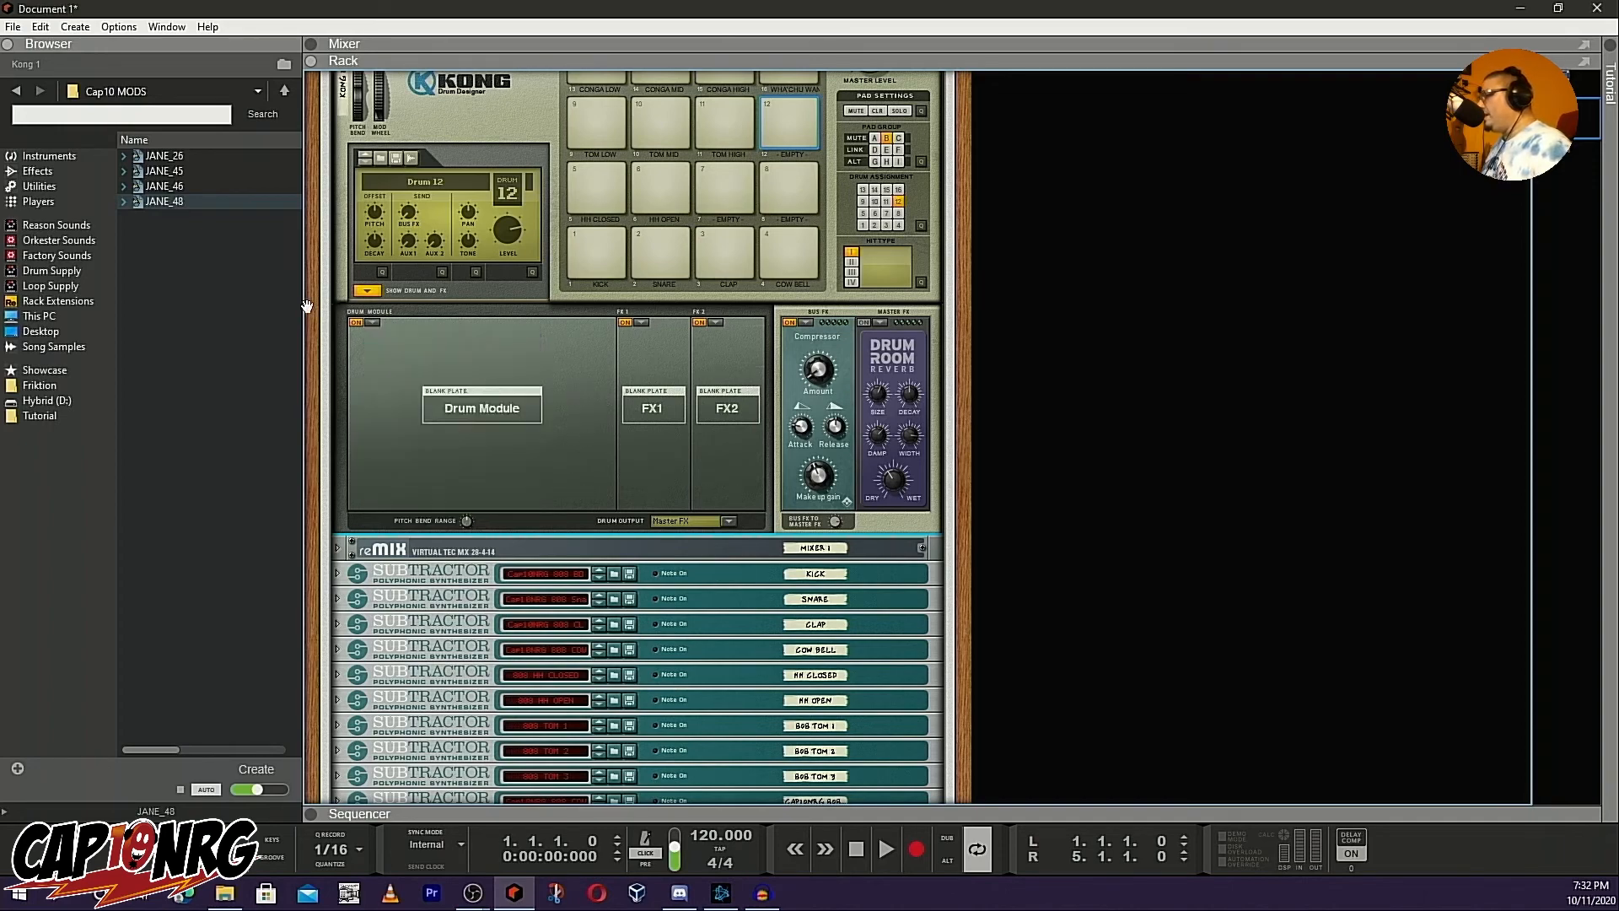
left_click(371, 291)
scroll(439, 421, "up", 4)
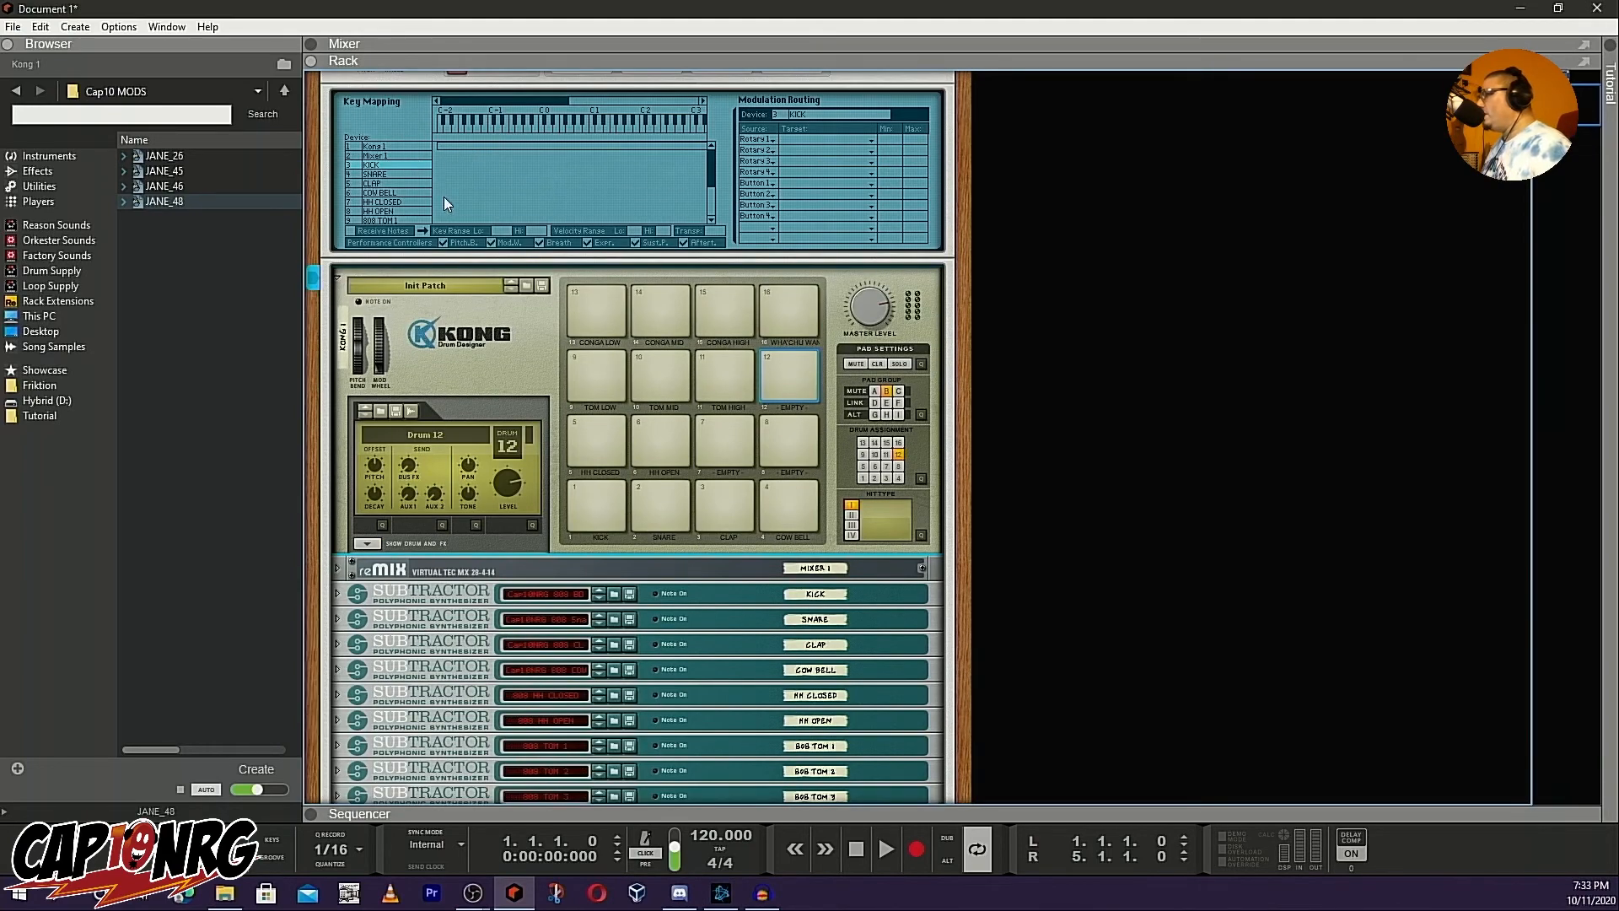
Examine the Combinator's rotary and button controls and the full device list in its key mapping
scroll(464, 258, "up", 2)
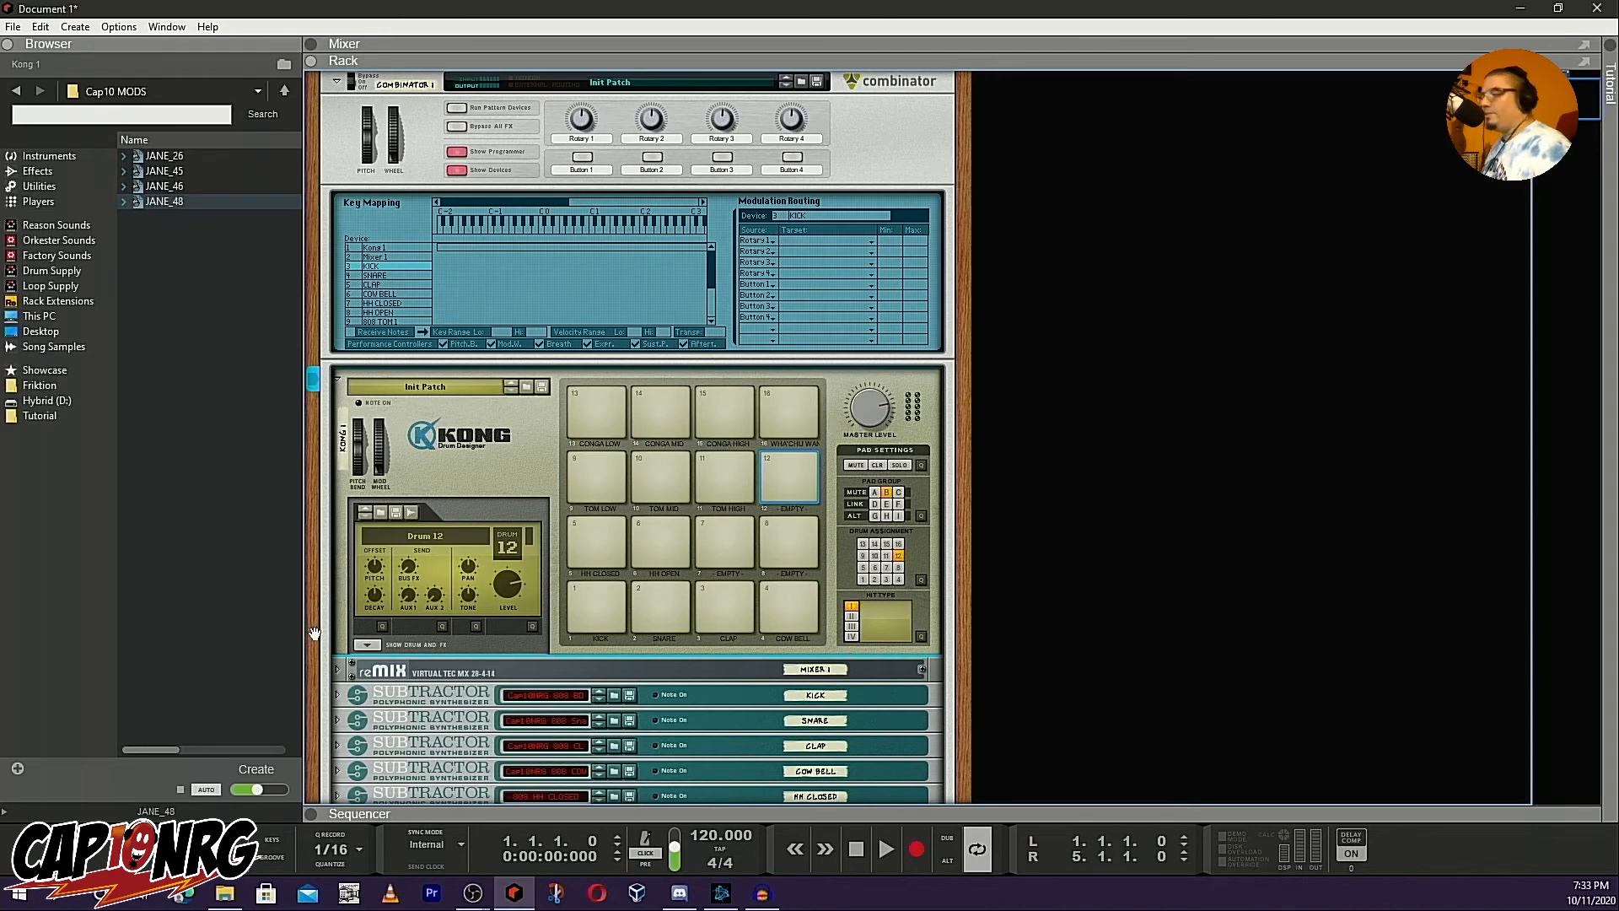
scroll(542, 286, "up", 2)
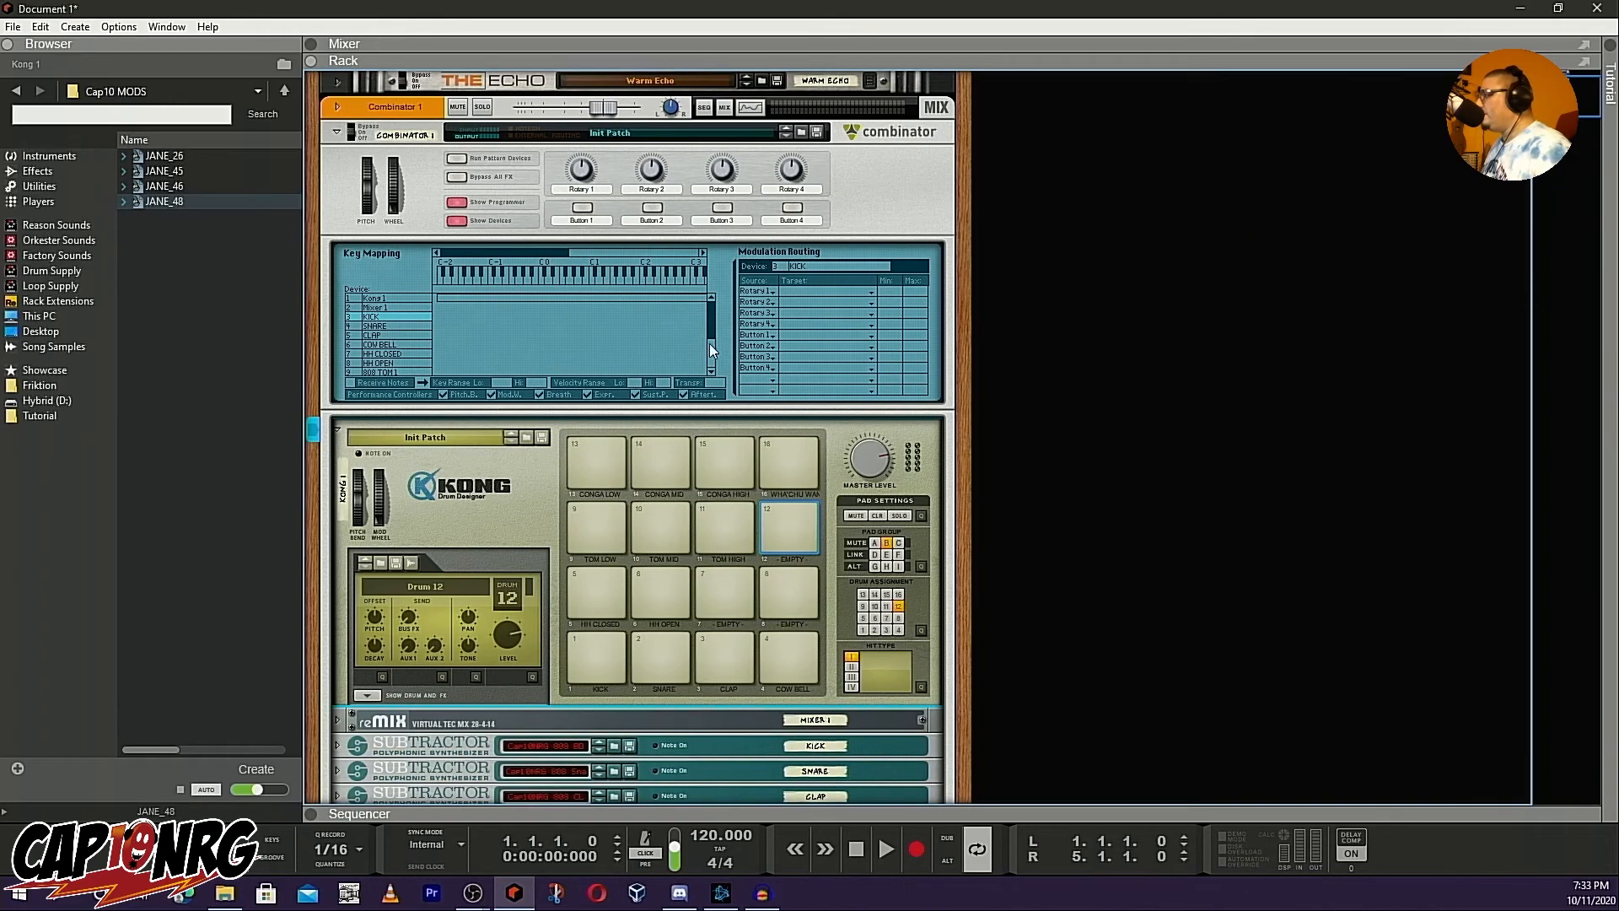
left_click_drag(710, 342, 710, 313)
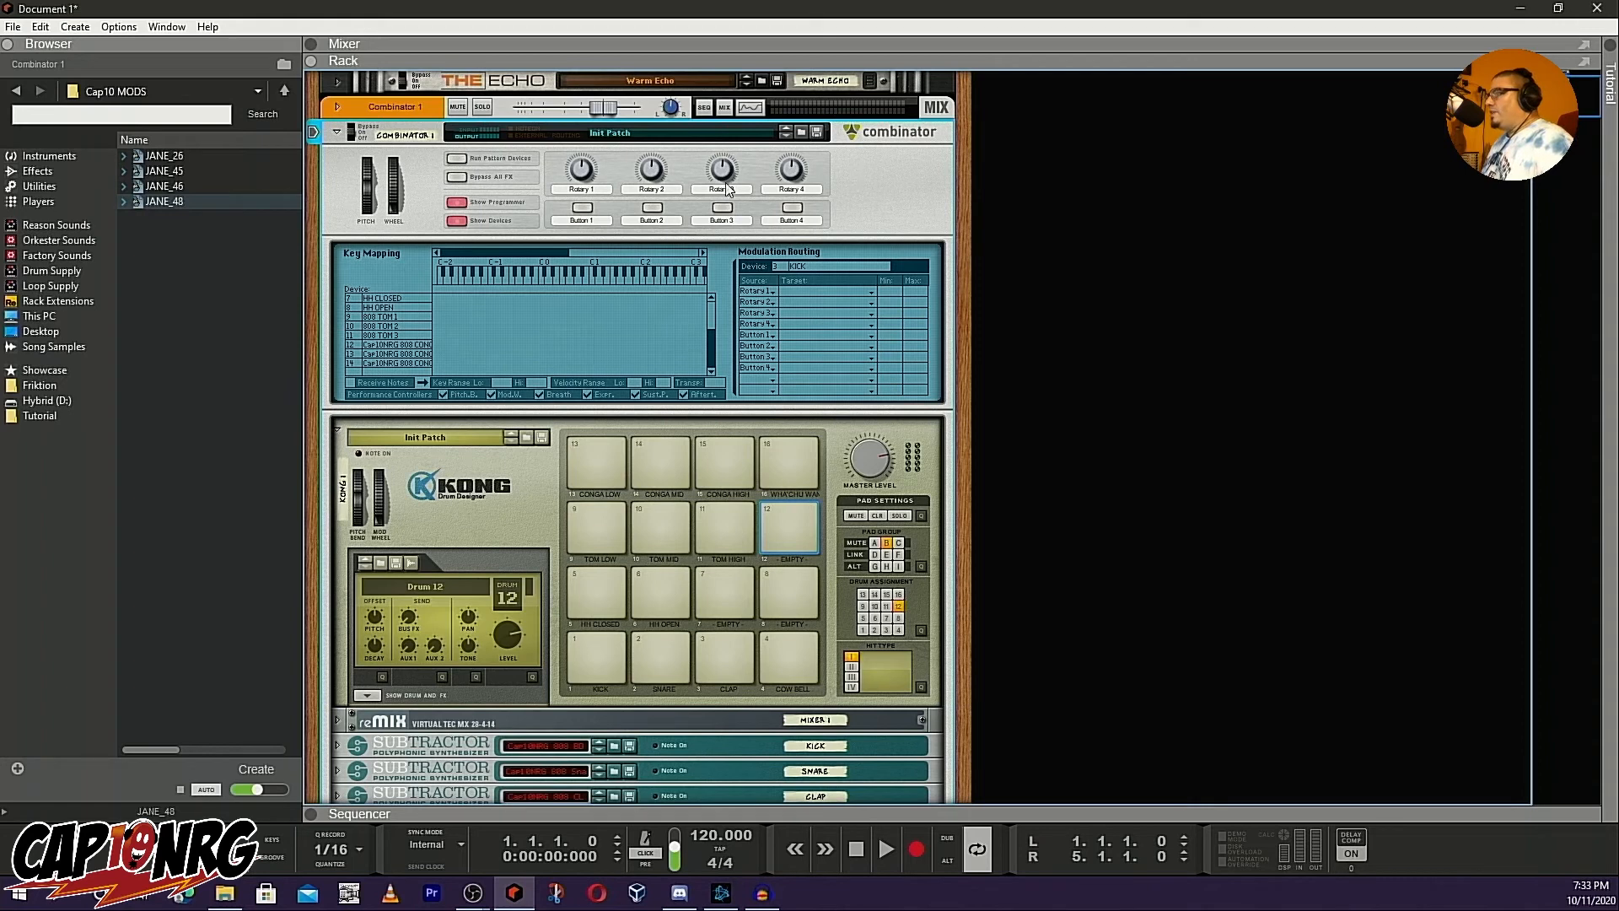
mouse_move(579, 170)
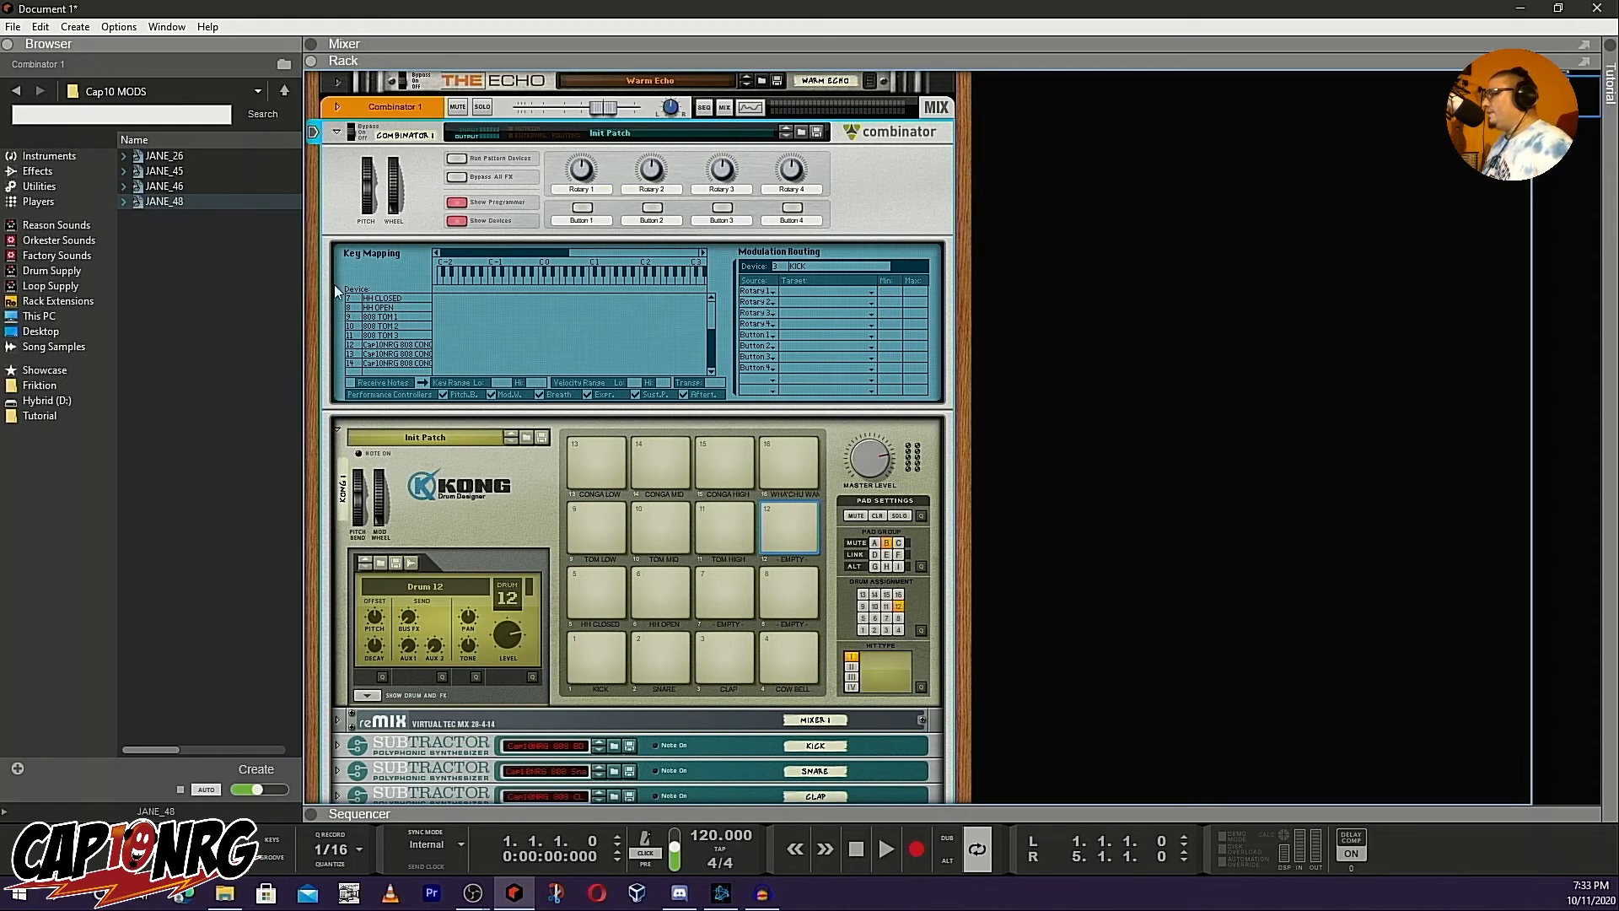
scroll(380, 303, "up", 2)
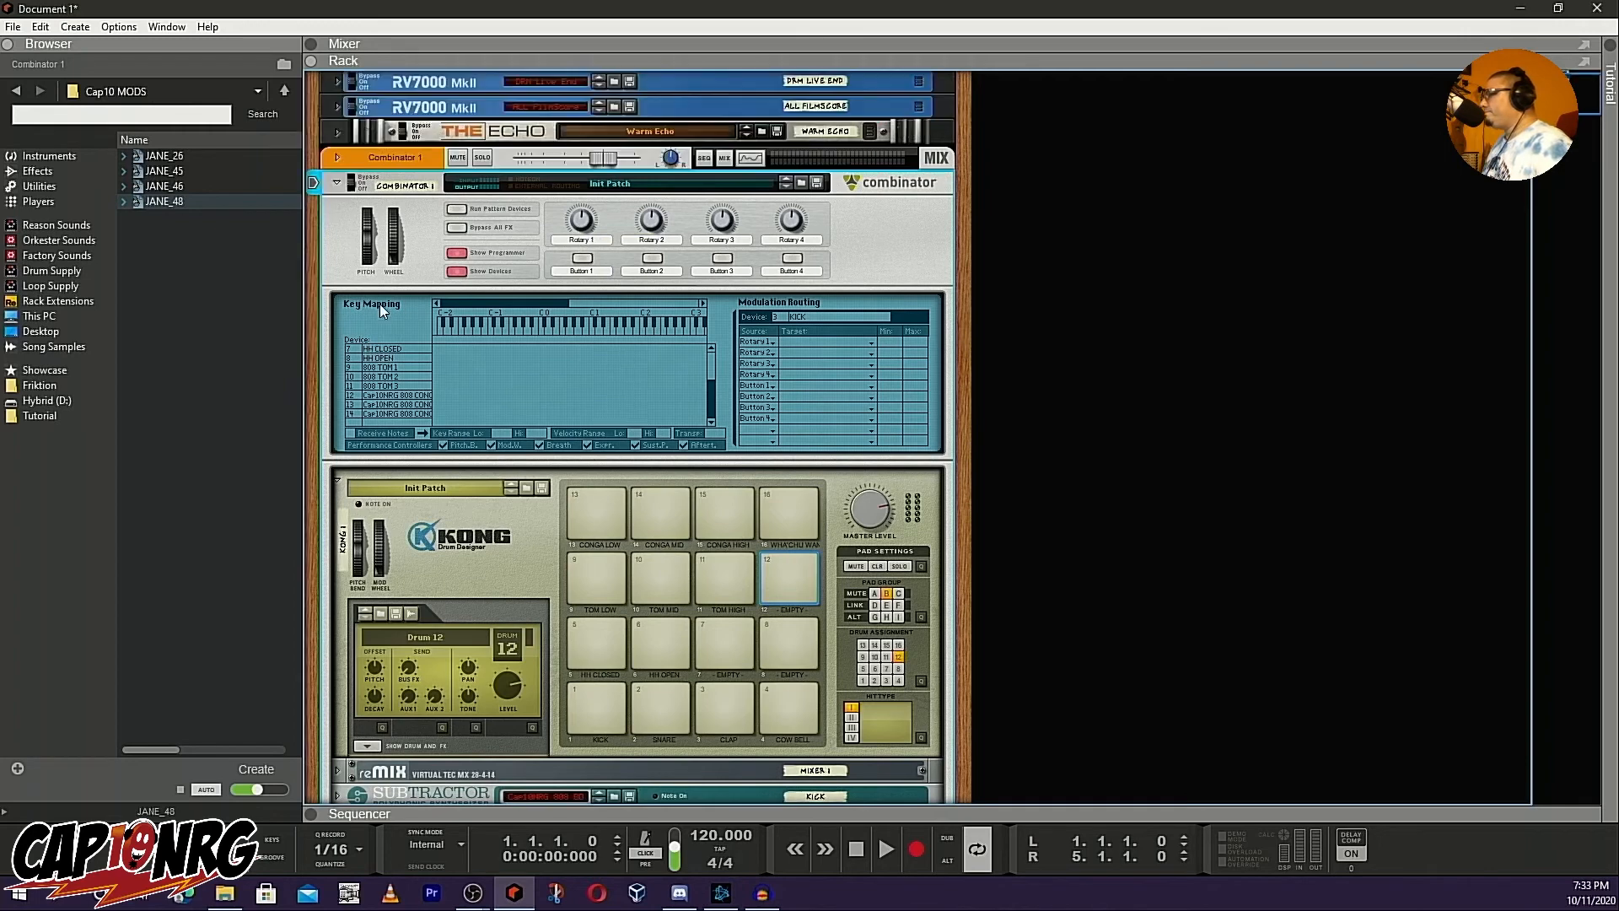
scroll(379, 309, "down", 3)
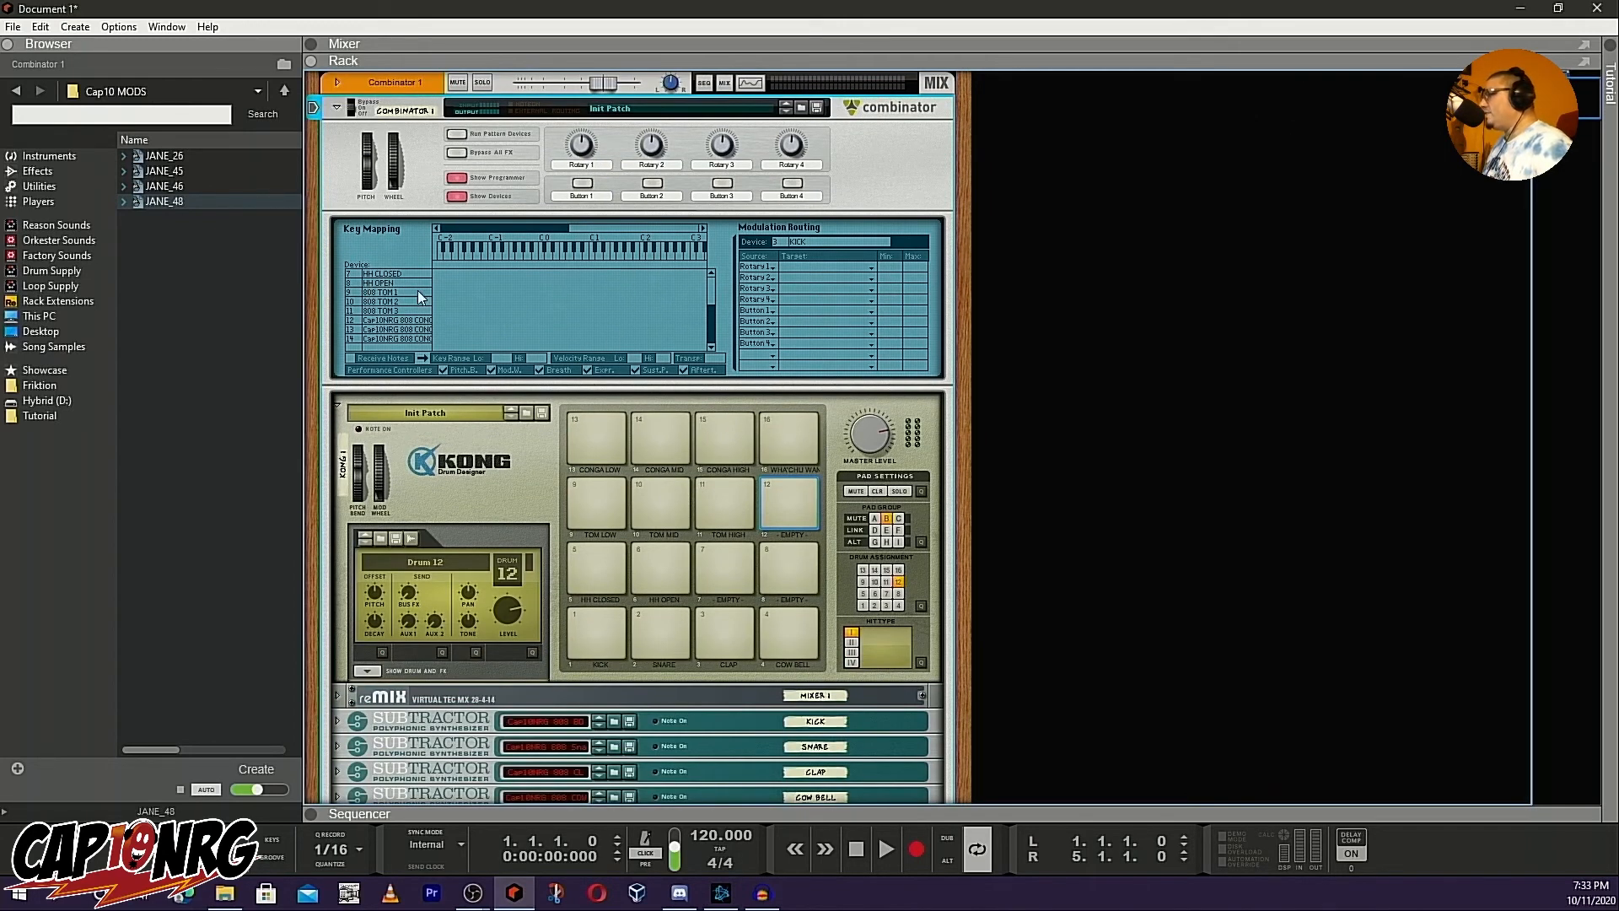
scroll(405, 319, "up", 2)
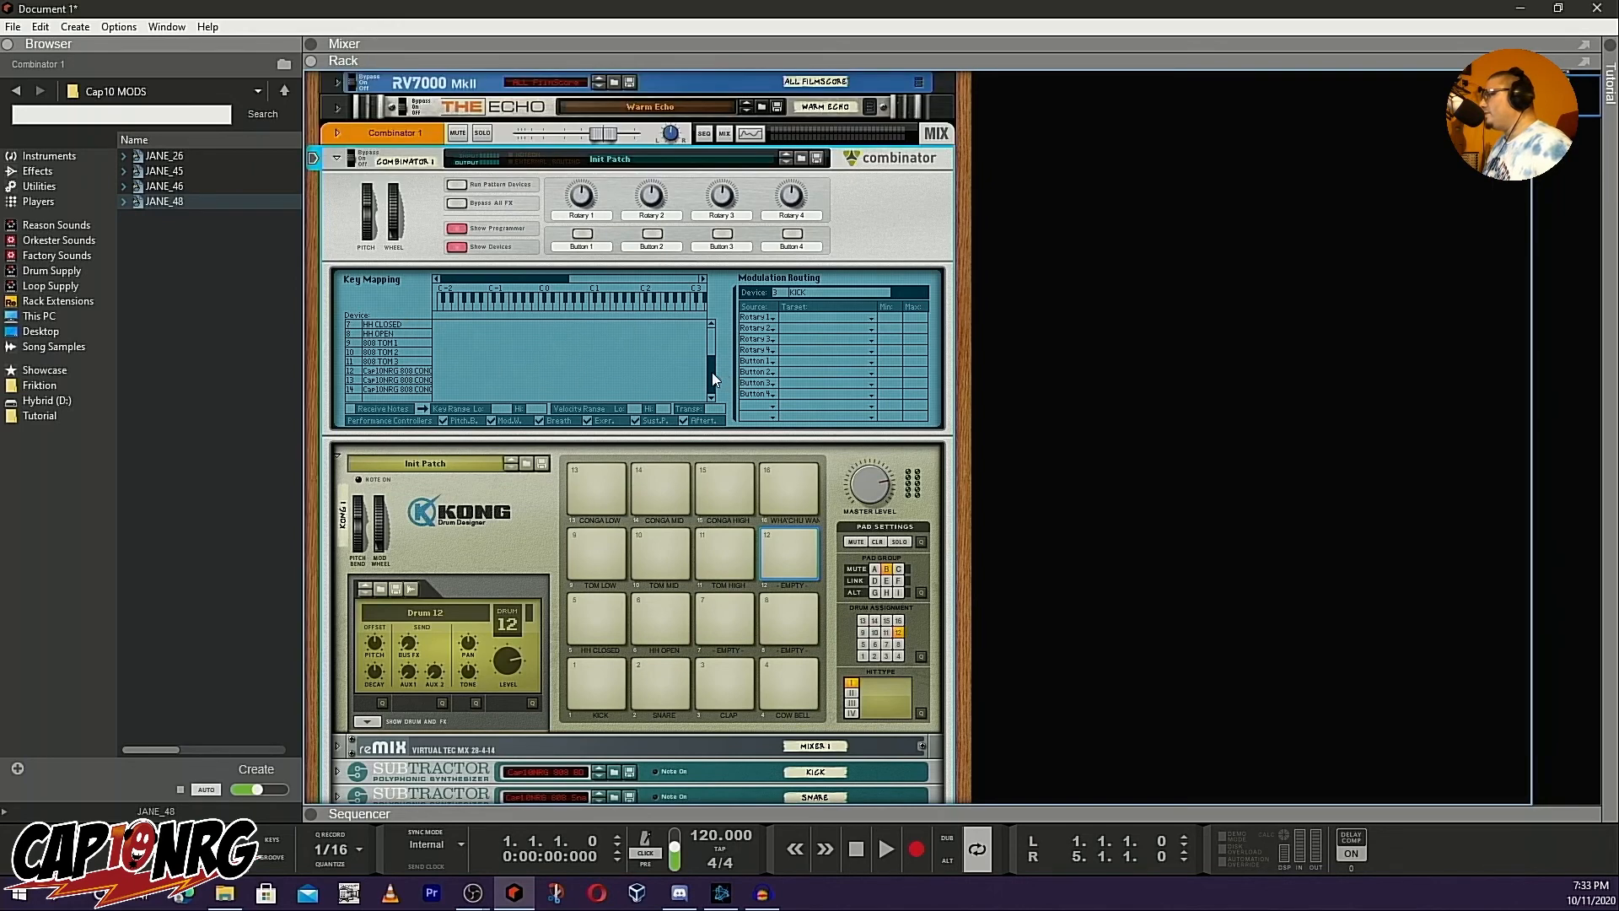
left_click_drag(711, 372, 715, 339)
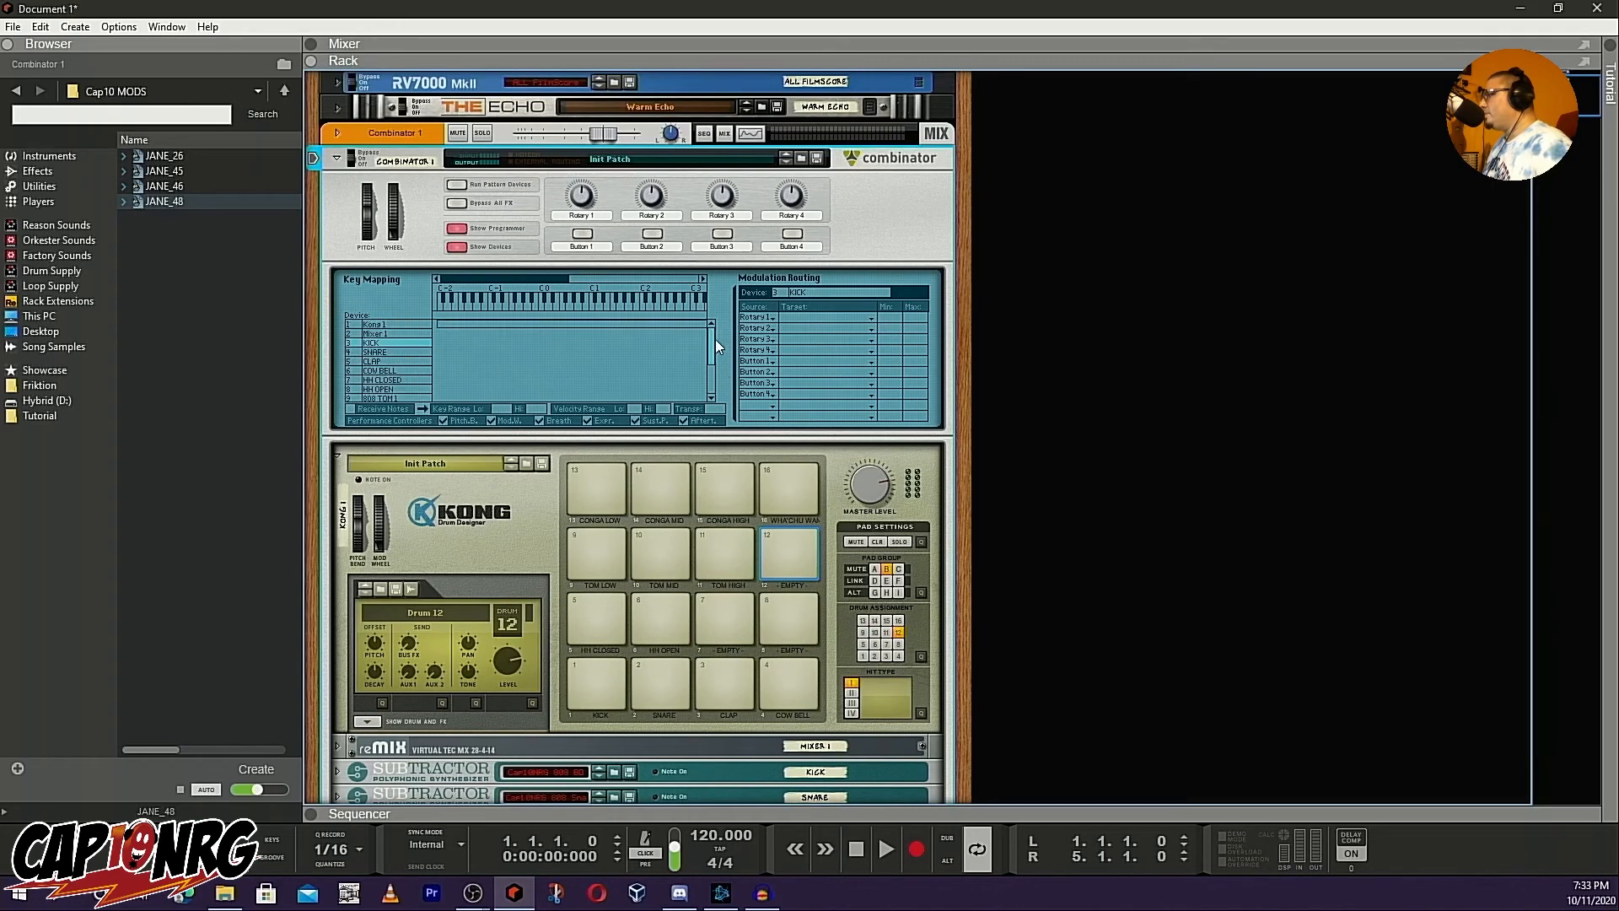
Route the Combinator's Rotary 1 to Kong's Bus FX P1 and Rotary 2 to Bus FX P2 in the modulation routing
left_click(393, 324)
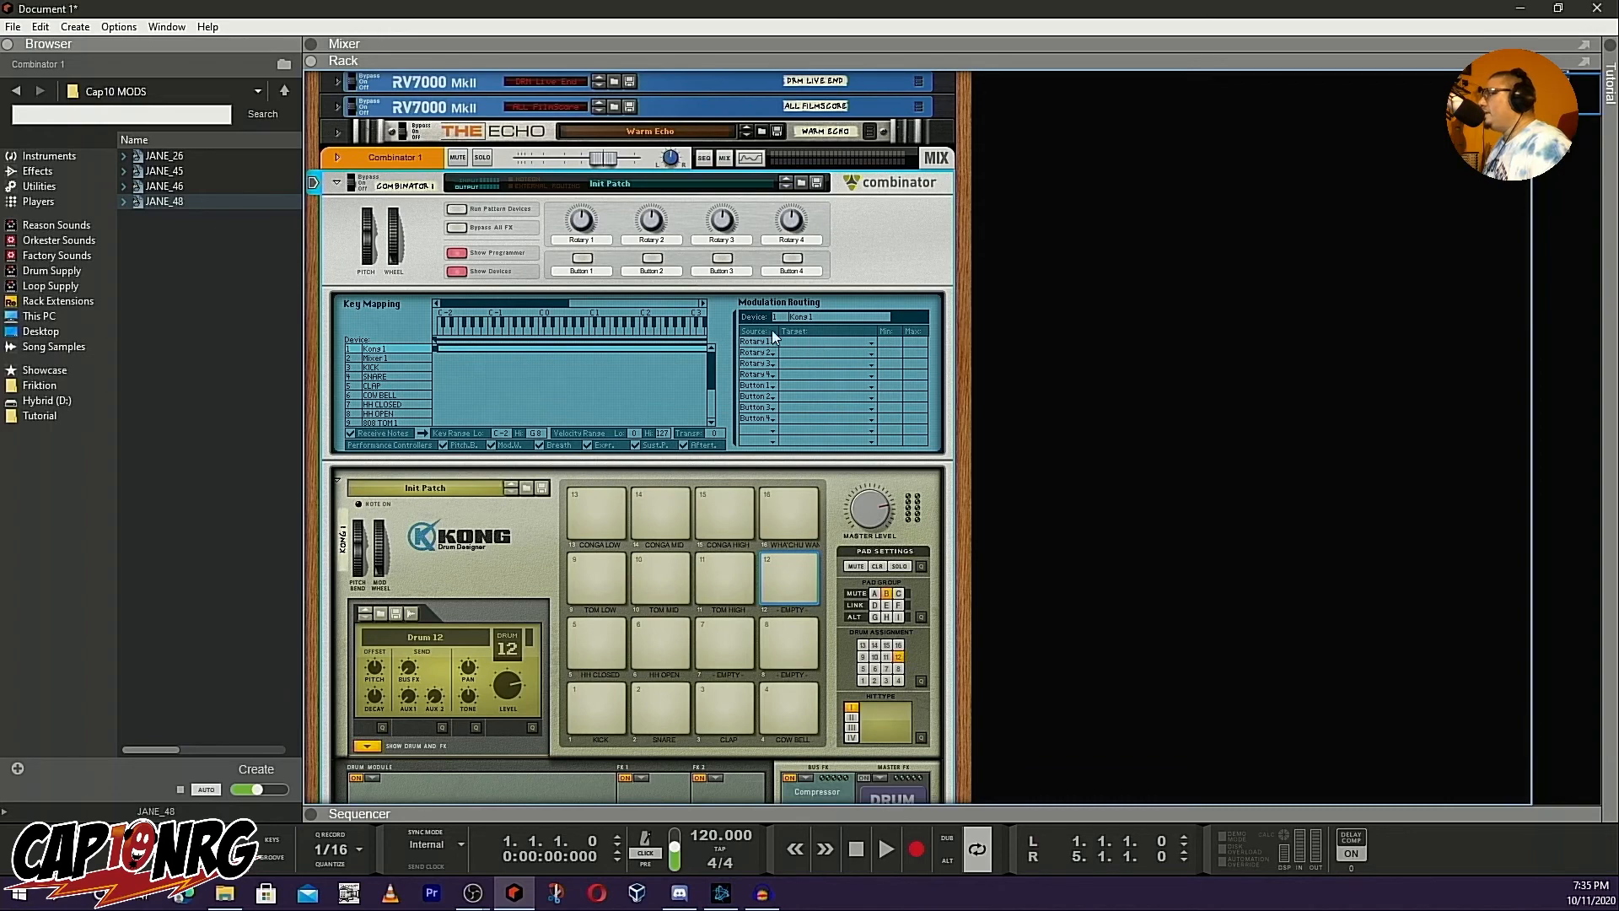
left_click(764, 342)
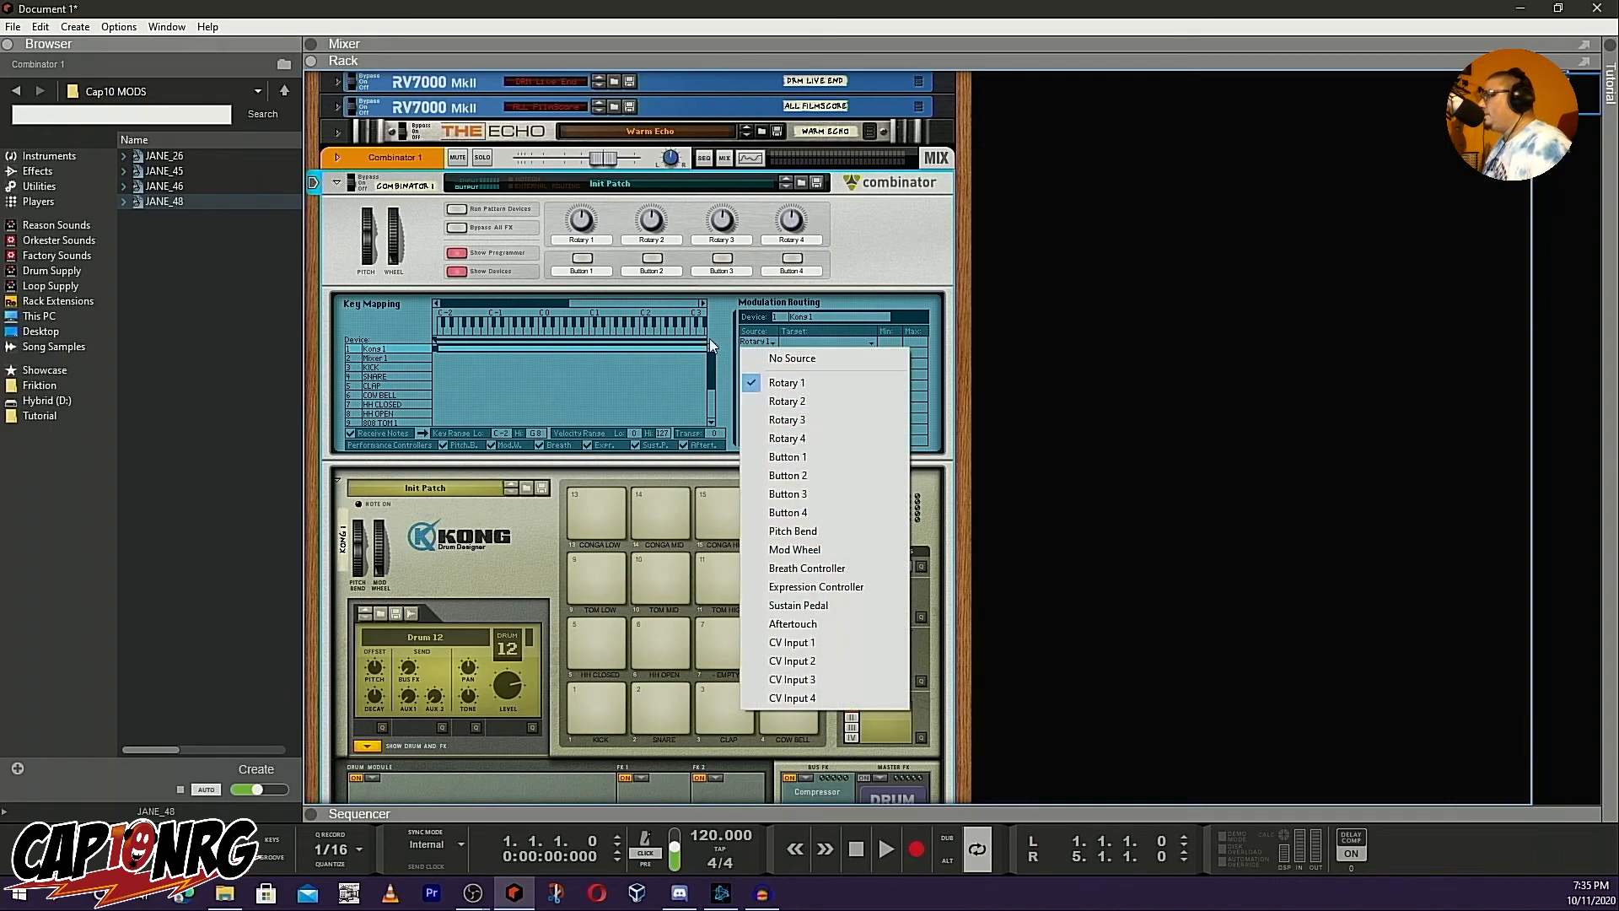
left_click(726, 364)
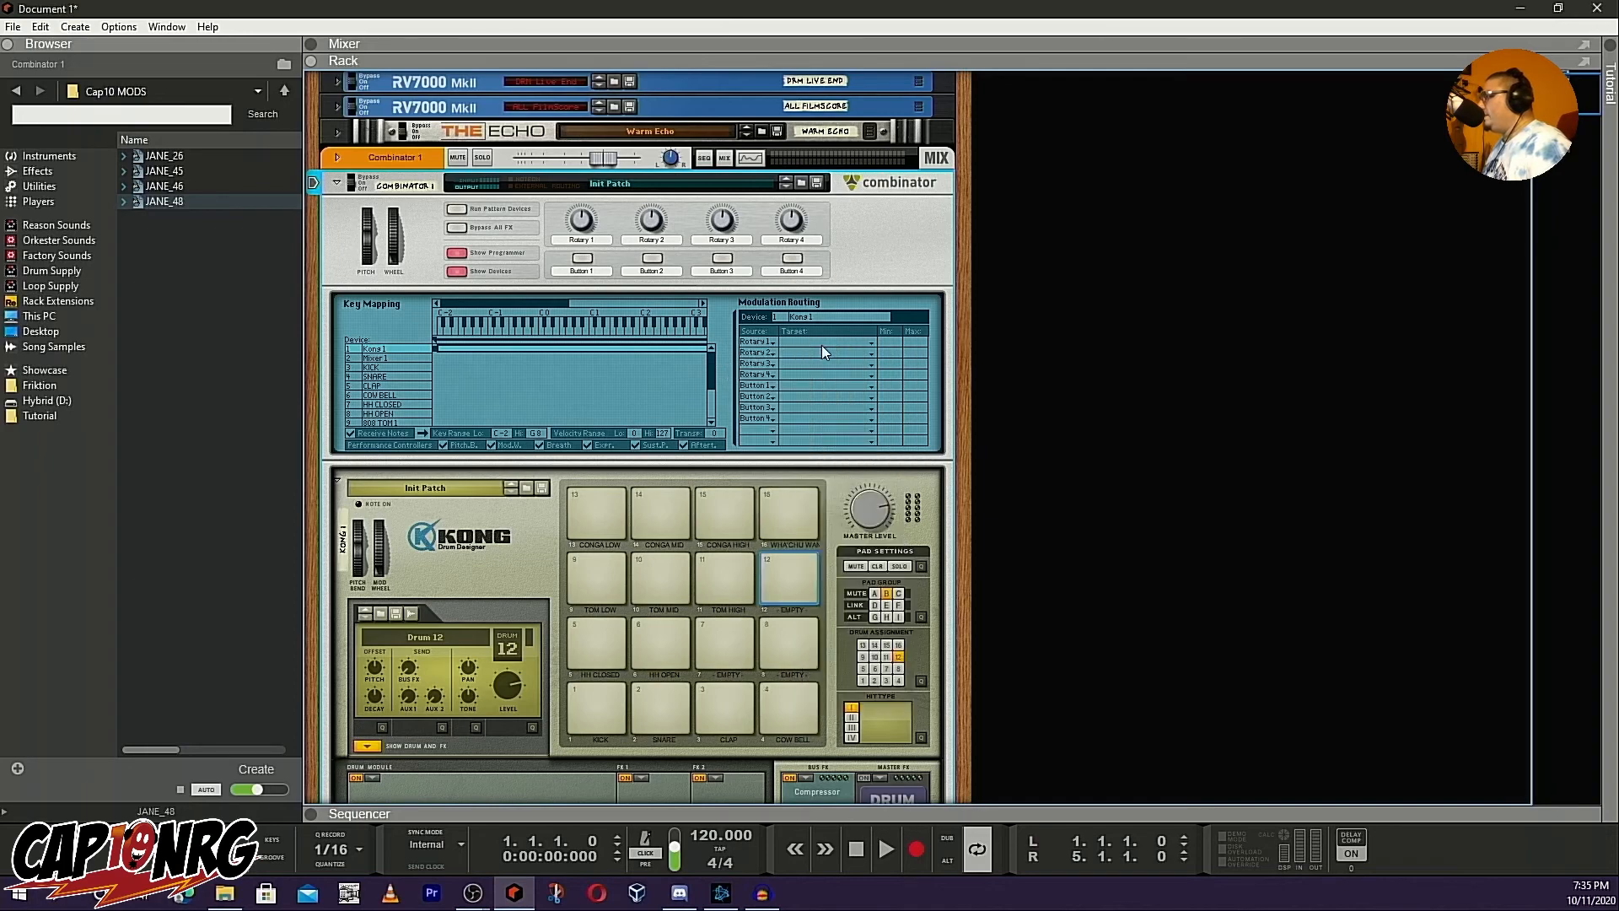
left_click(822, 344)
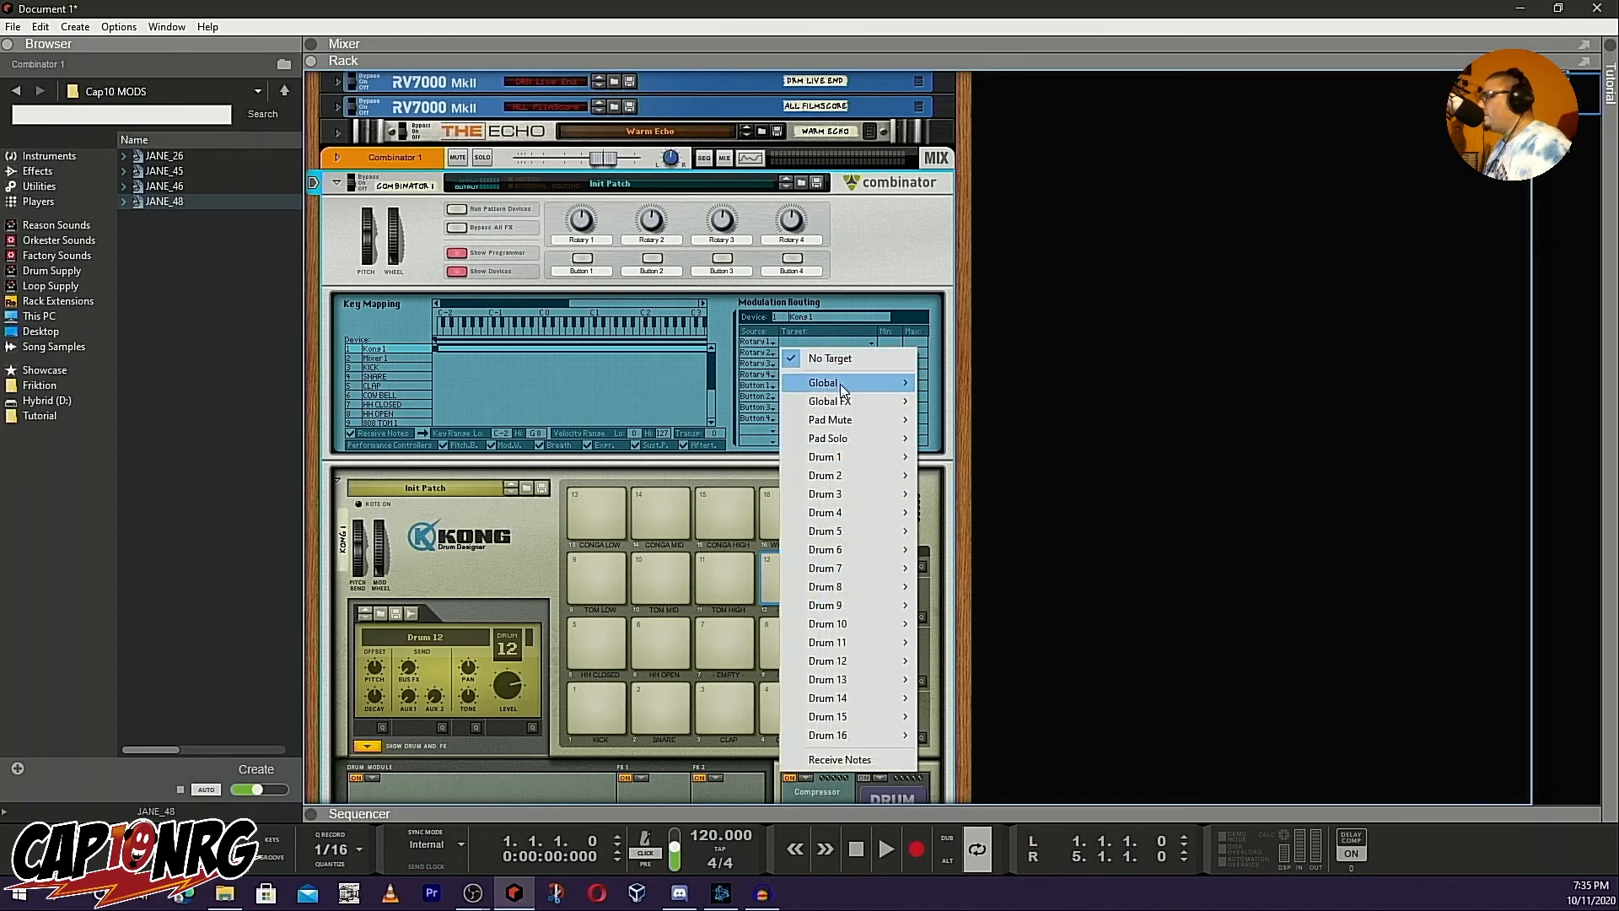
mouse_move(891, 419)
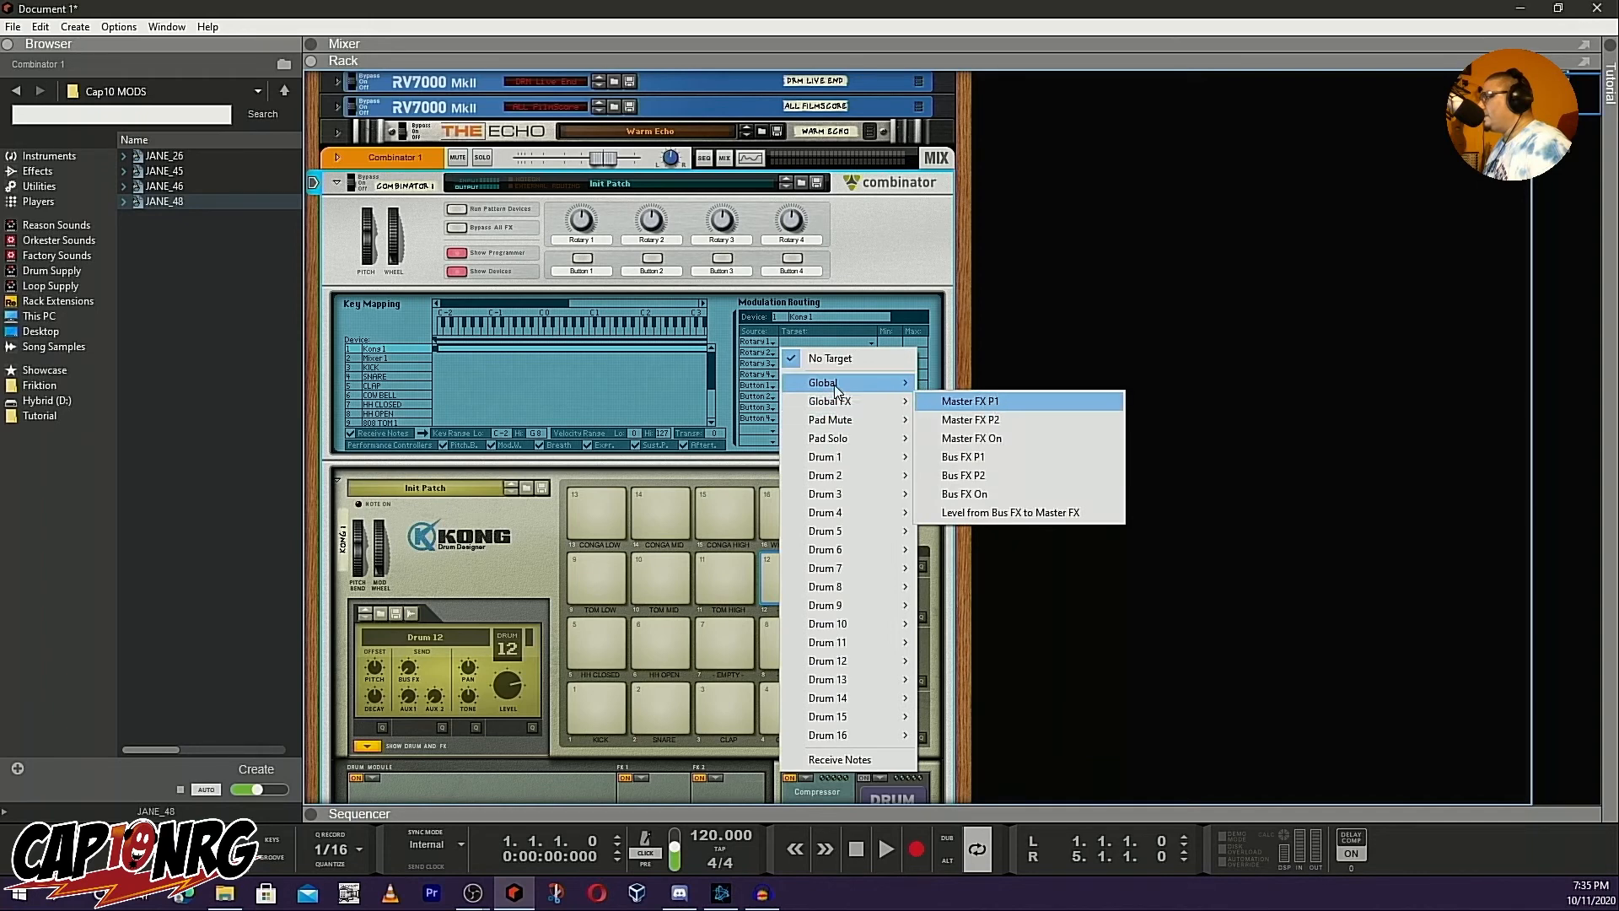
left_click(959, 456)
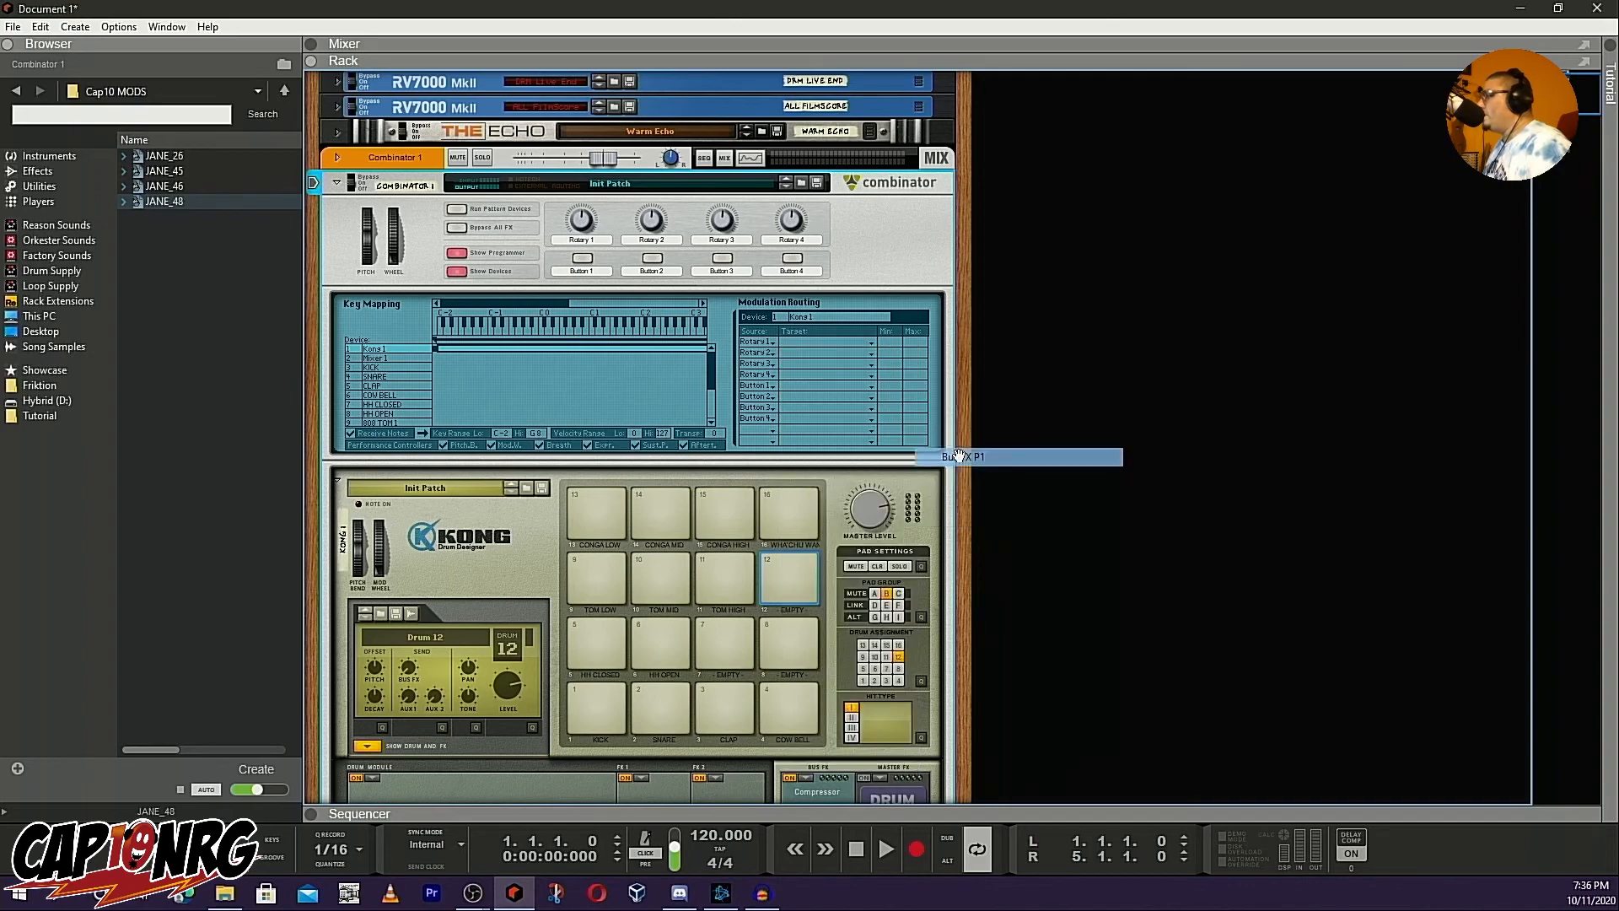
left_click(810, 353)
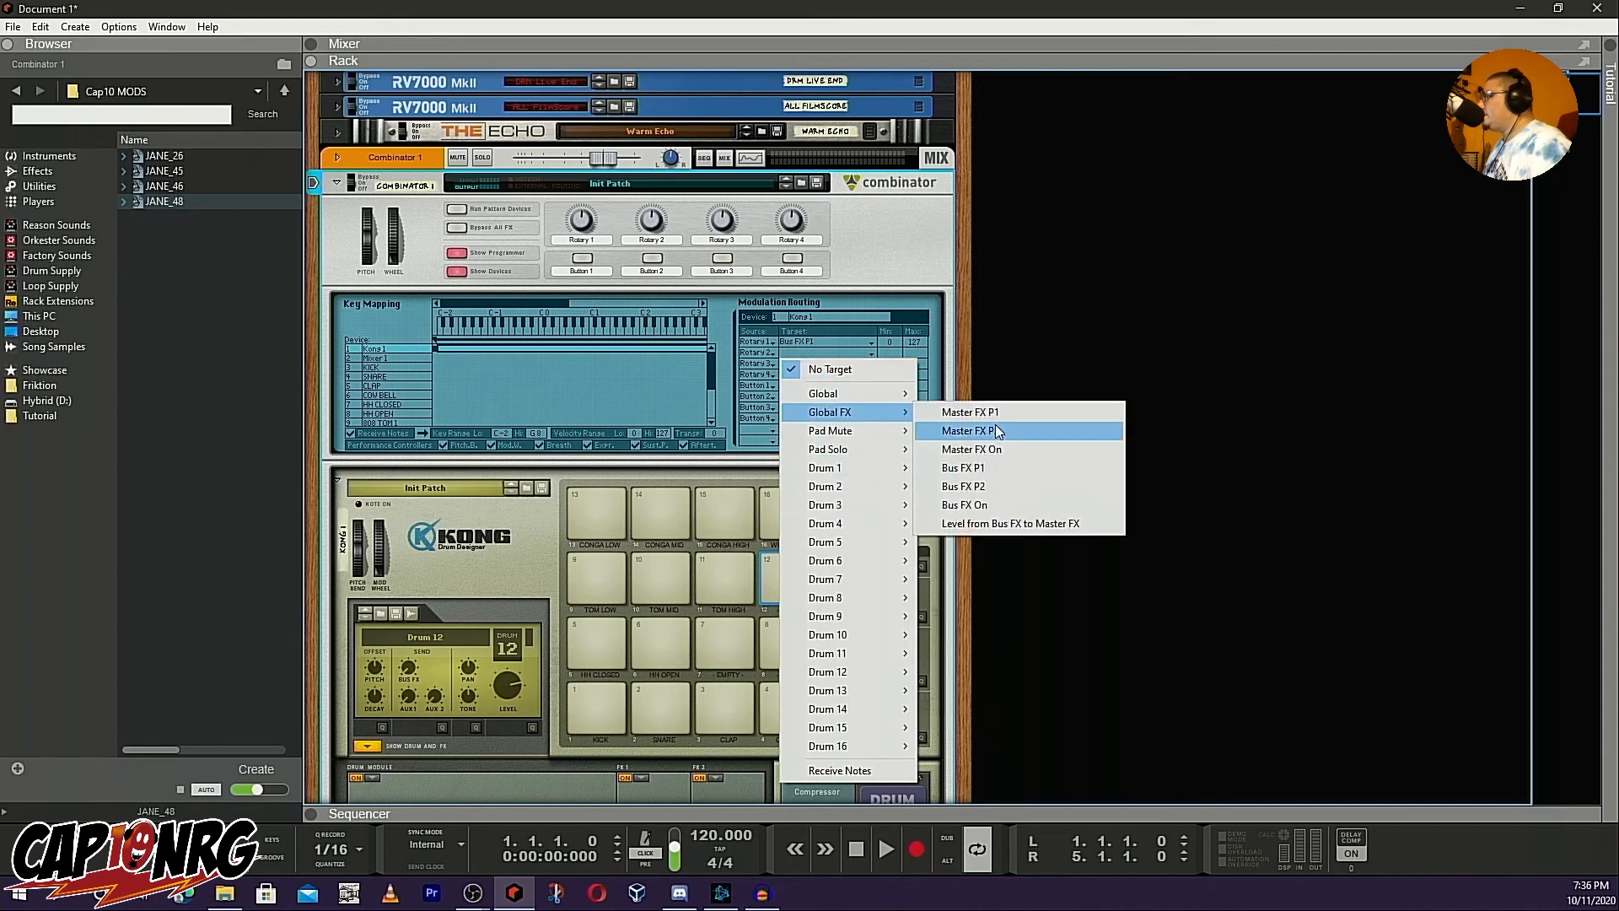
left_click(995, 484)
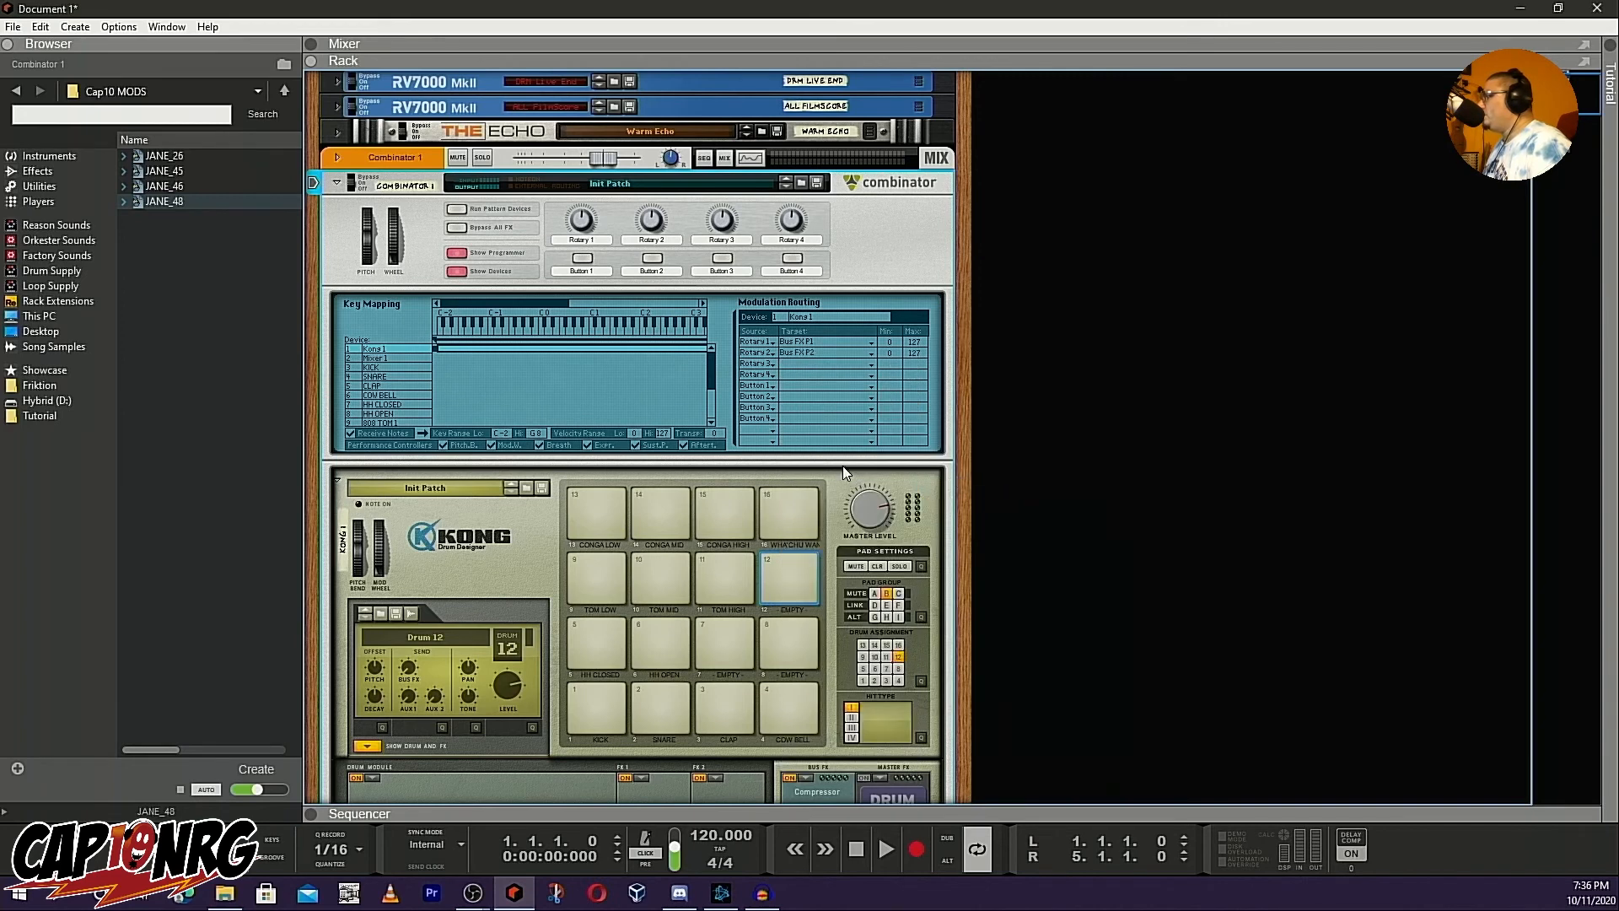
Turn Rotary 1 to 72 and adjust Rotary 2 to check their effect on Kong's bus compressor
scroll(844, 464, "down", 1)
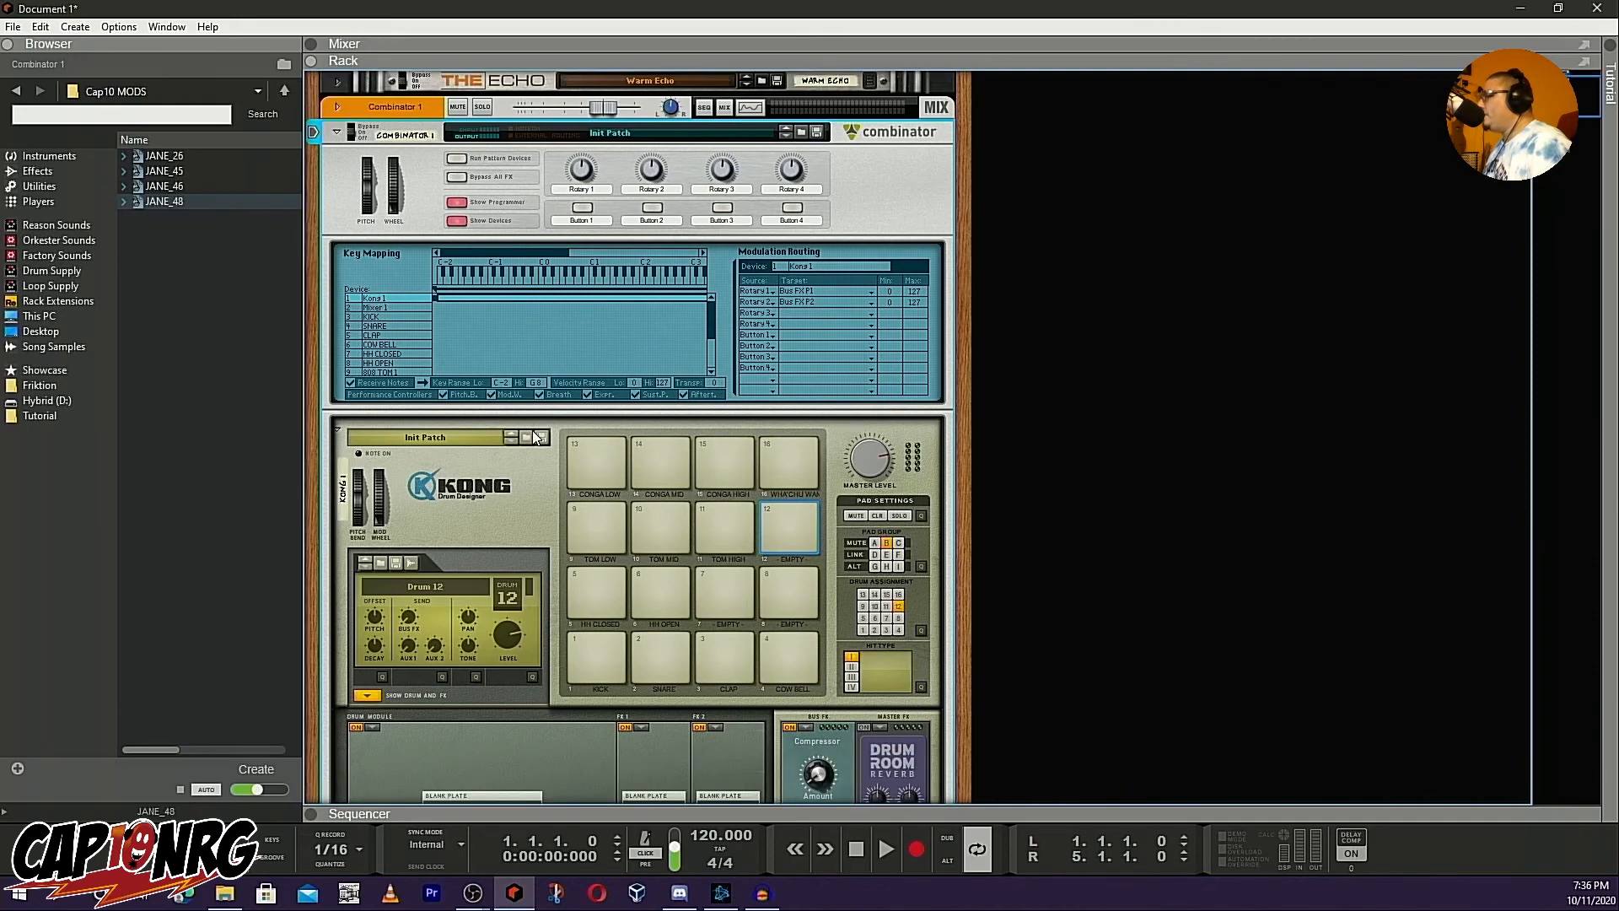
scroll(527, 432, "down", 2)
scroll(528, 432, "down", 1)
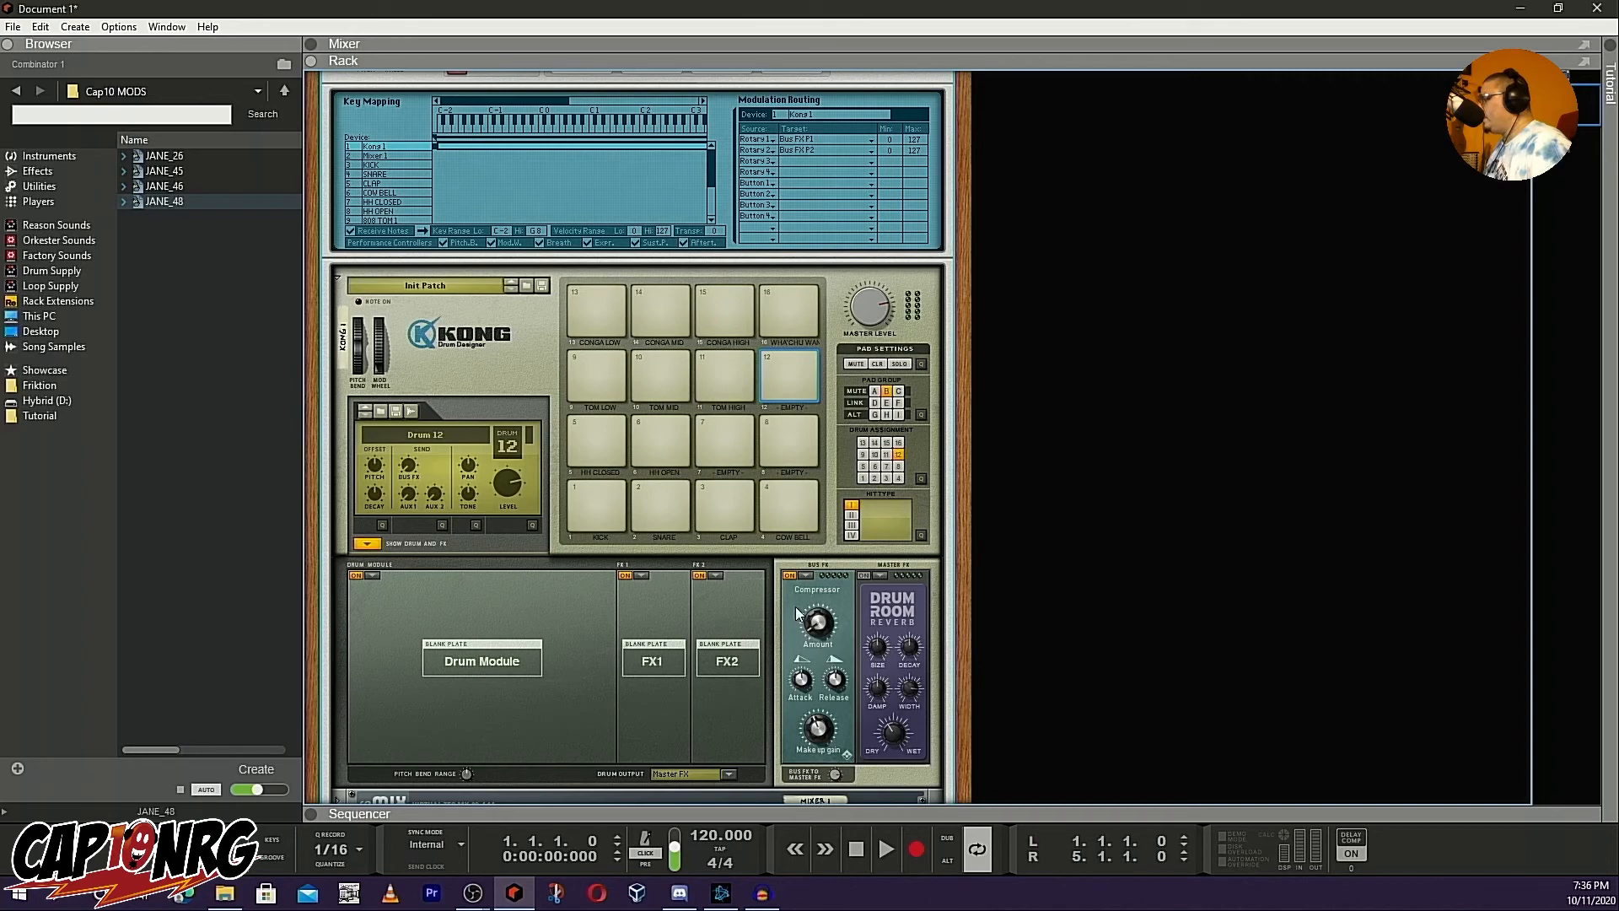
scroll(780, 600, "up", 2)
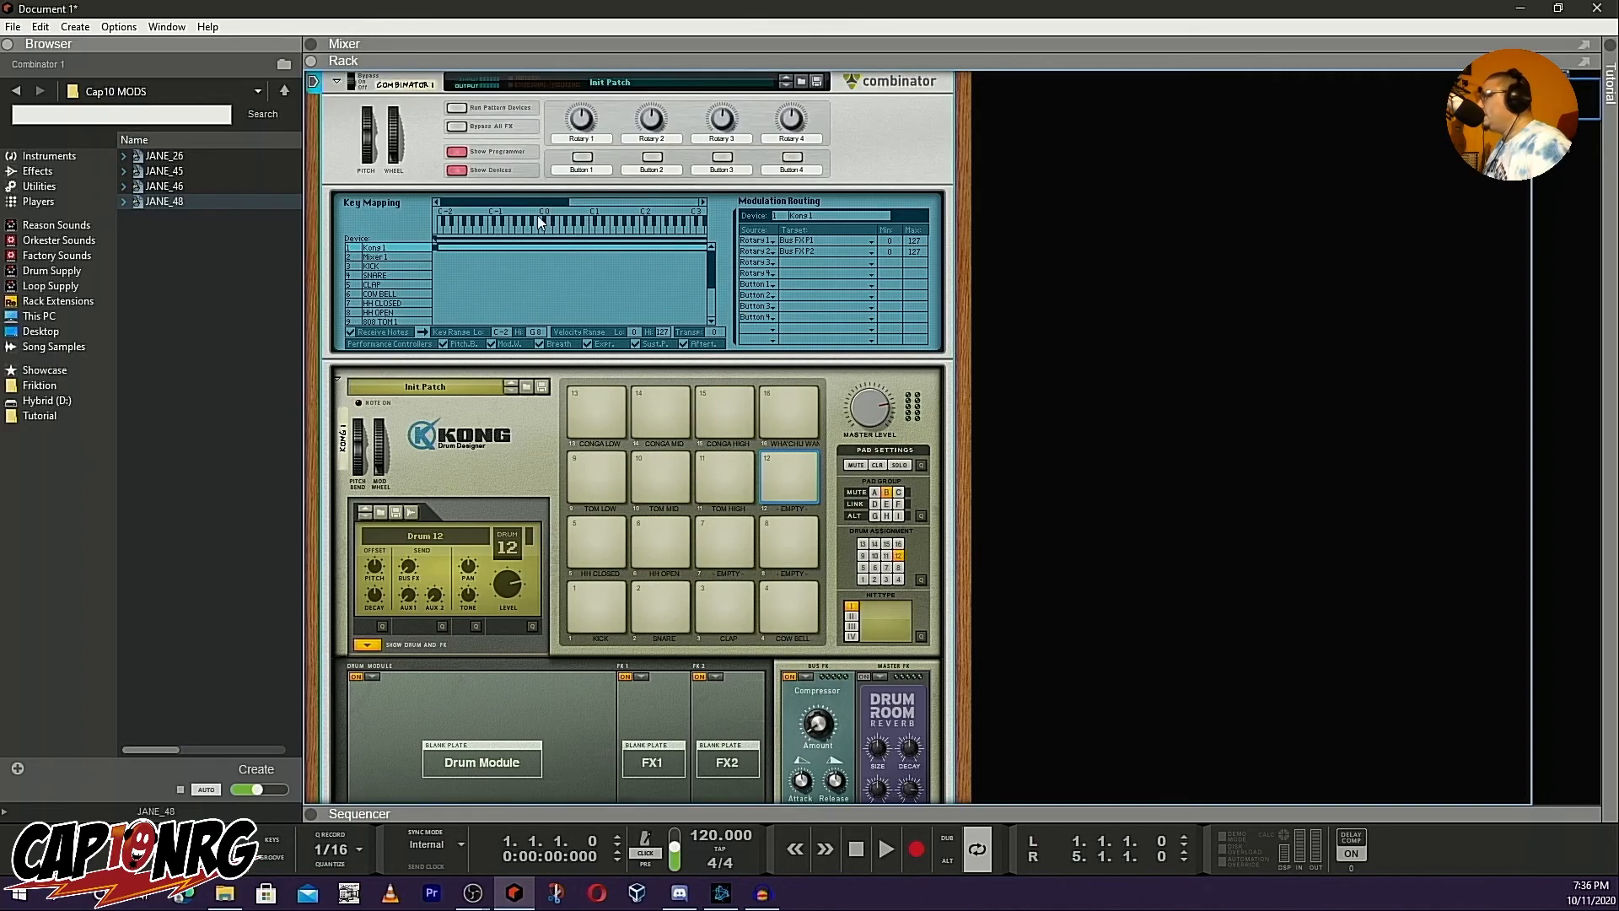
mouse_move(584, 117)
left_mouse_down()
mouse_move(580, 94)
mouse_move(582, 129)
mouse_move(580, 111)
left_mouse_up()
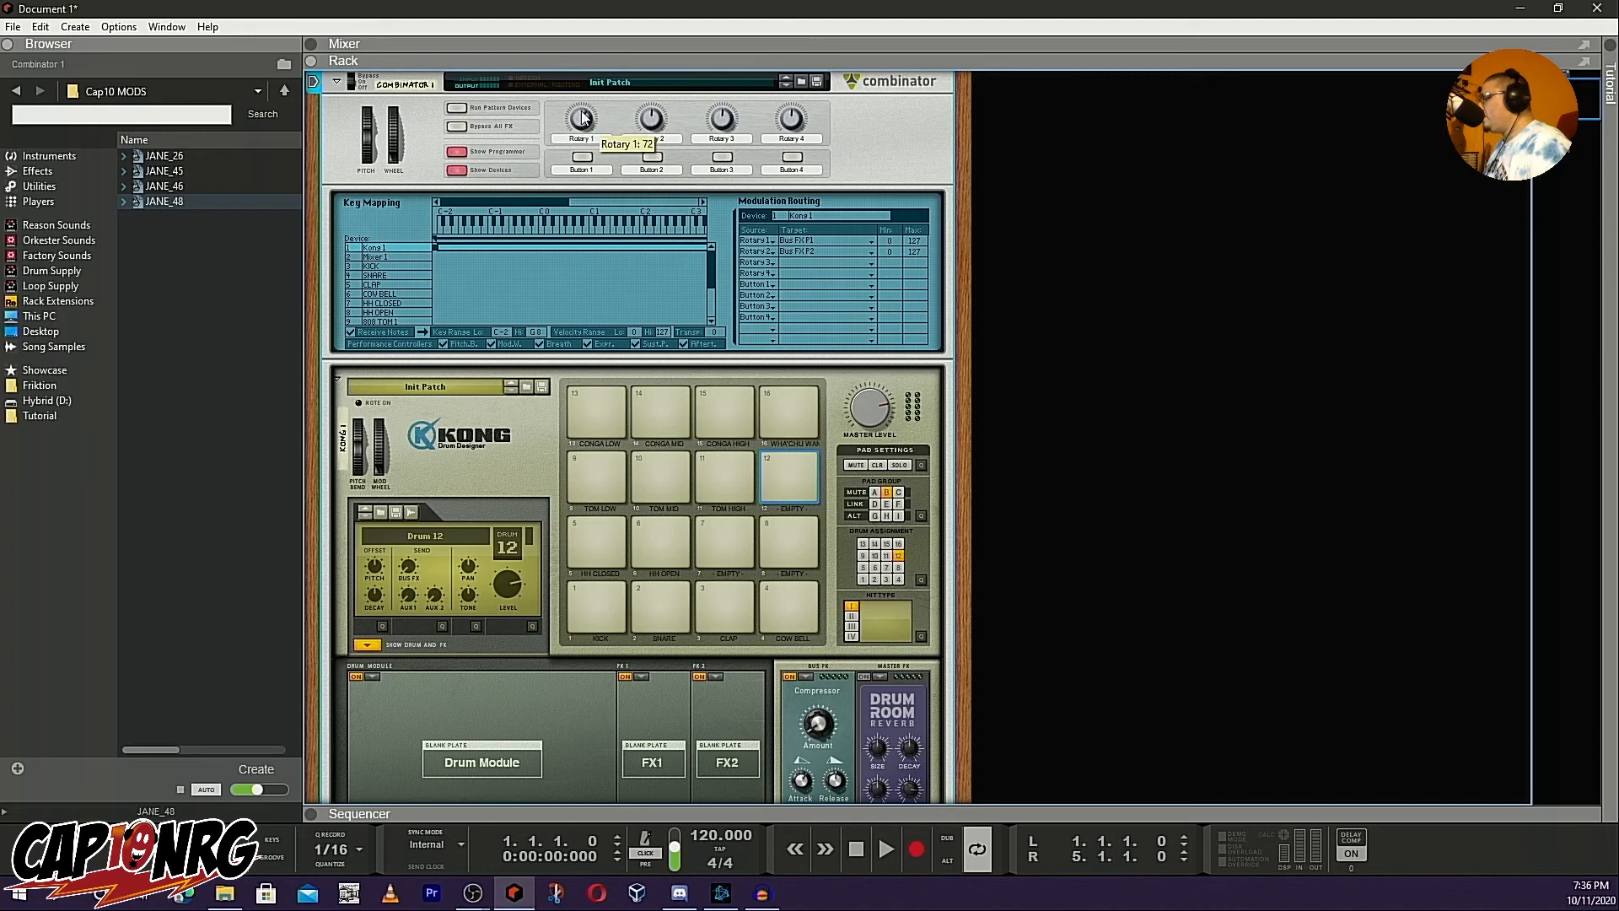
mouse_move(650, 137)
left_mouse_down()
mouse_move(642, 105)
mouse_move(643, 121)
left_mouse_up()
Rename the Combinator's Rotary 1 label as COMP ATTACK
double_click(582, 139)
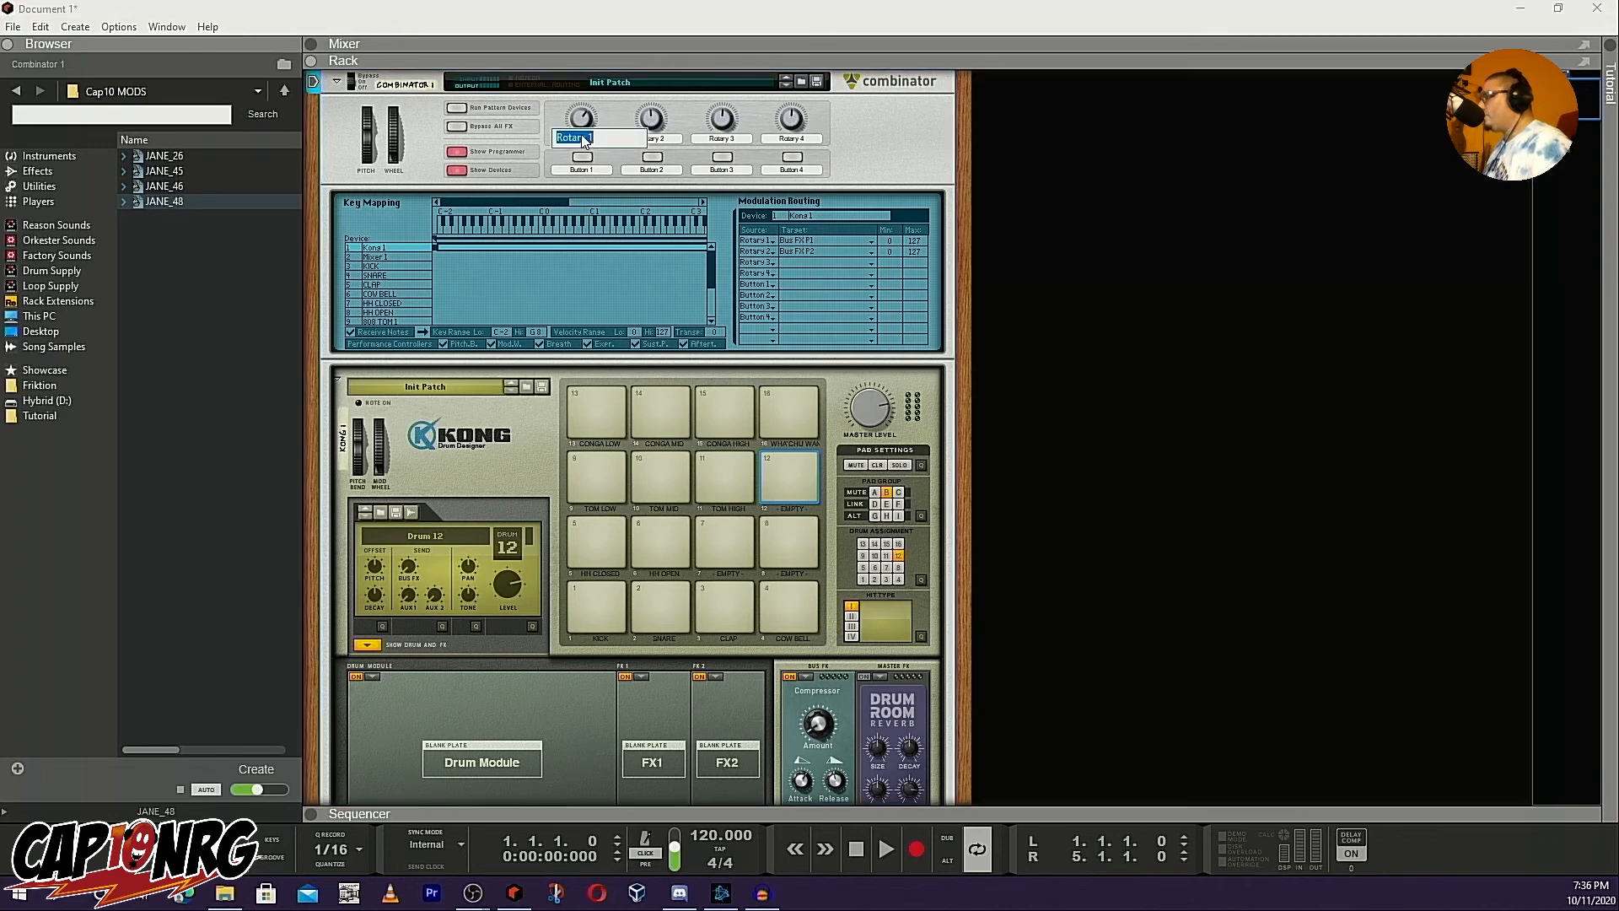
type("COMP ")
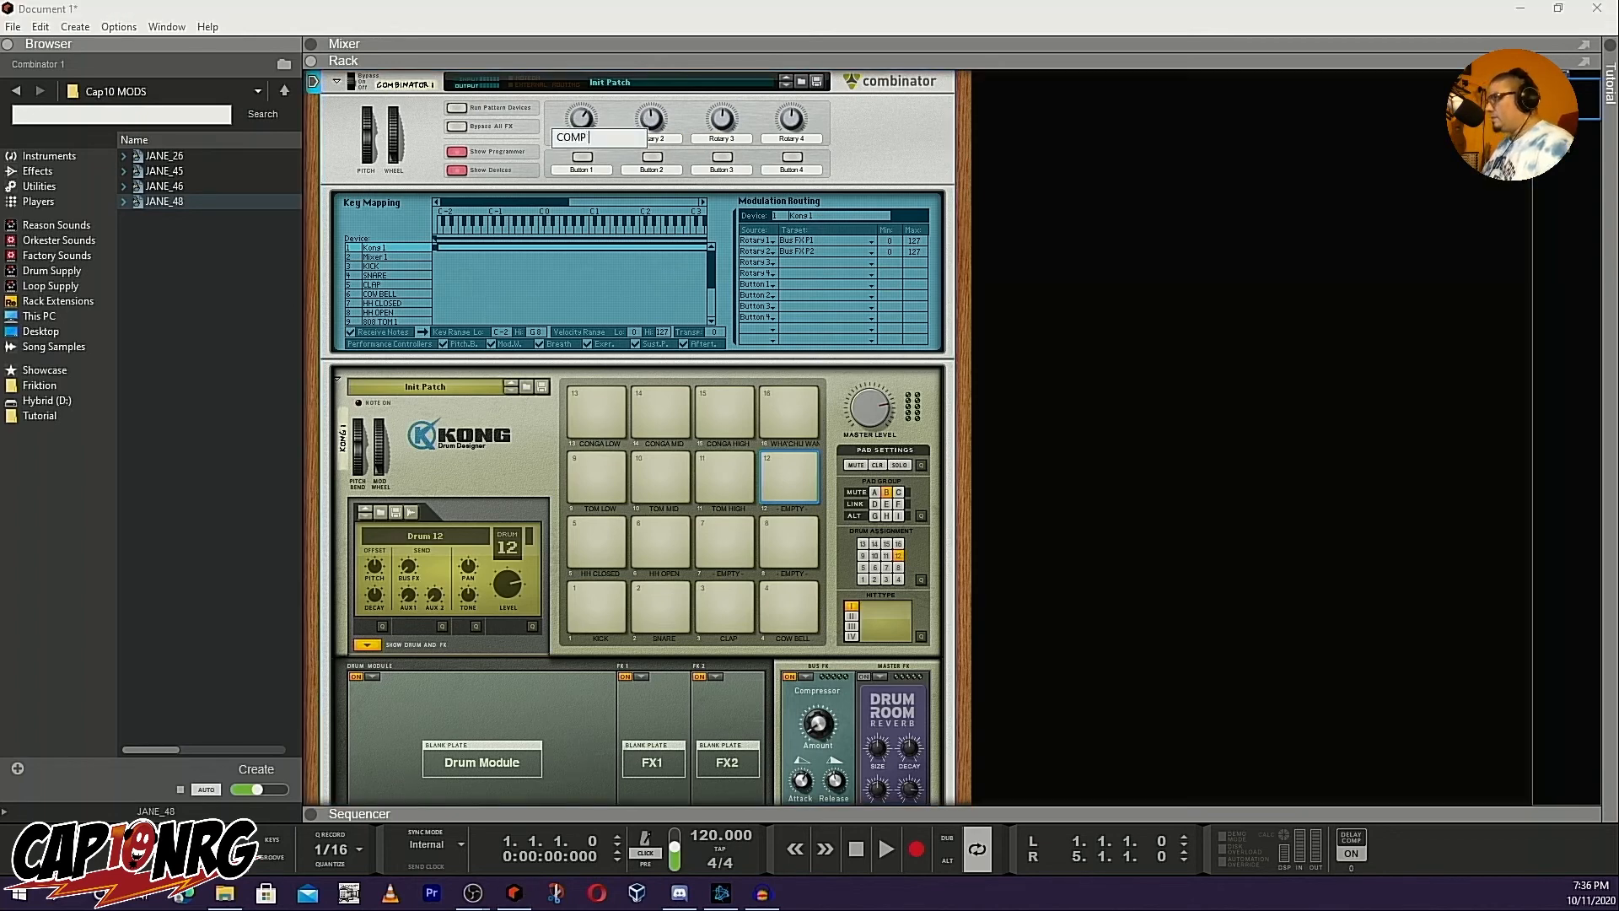
type("ATTAC")
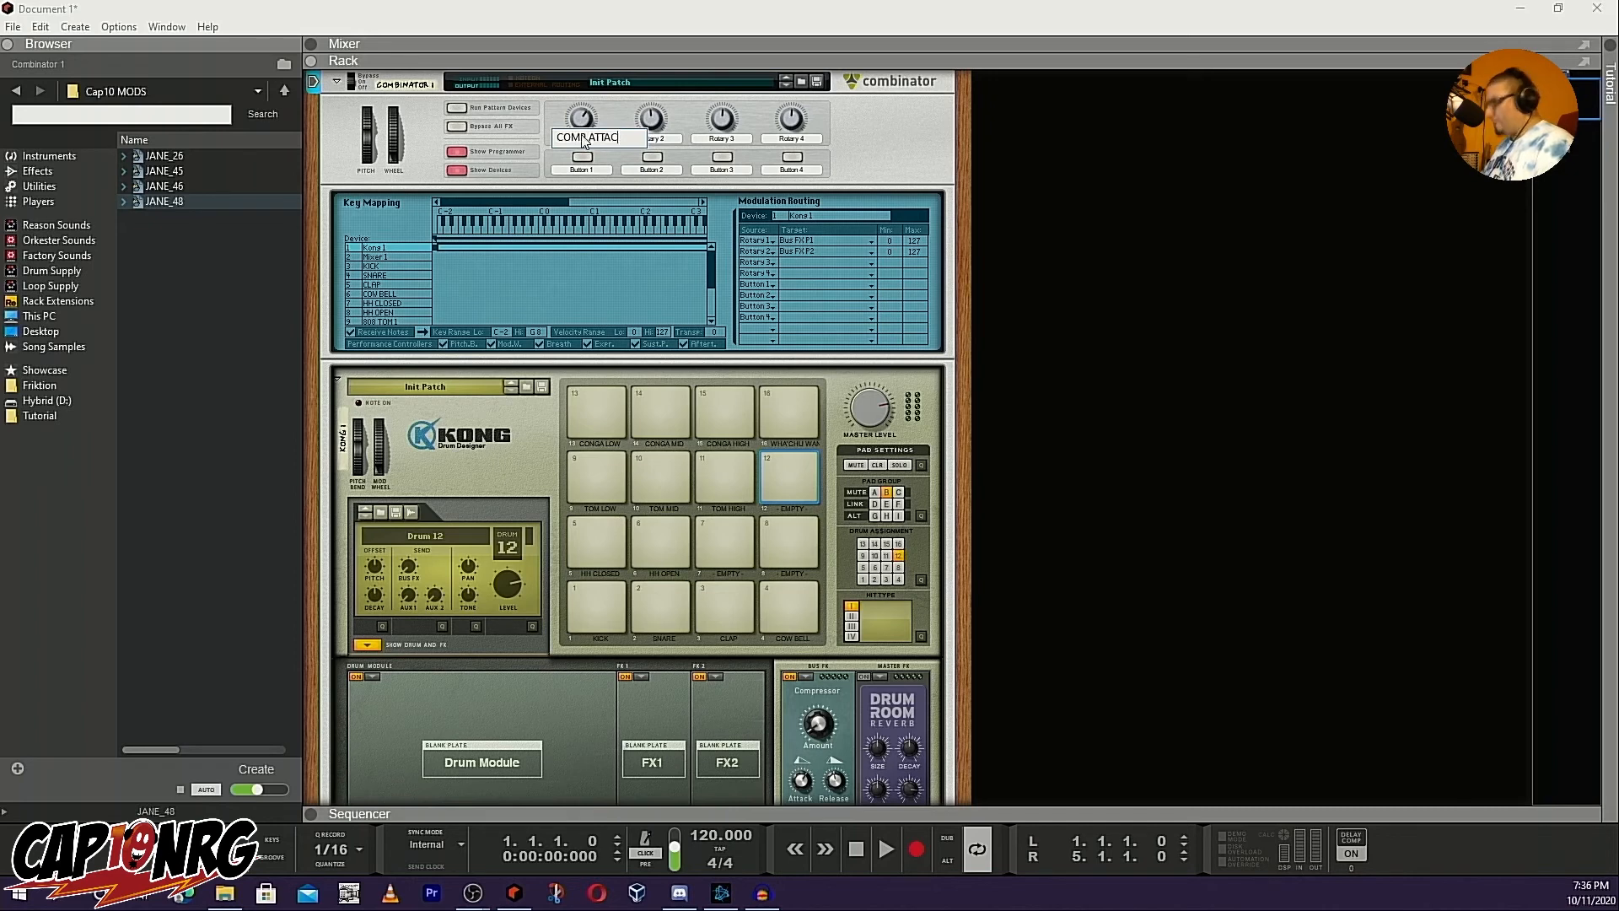
type("LK")
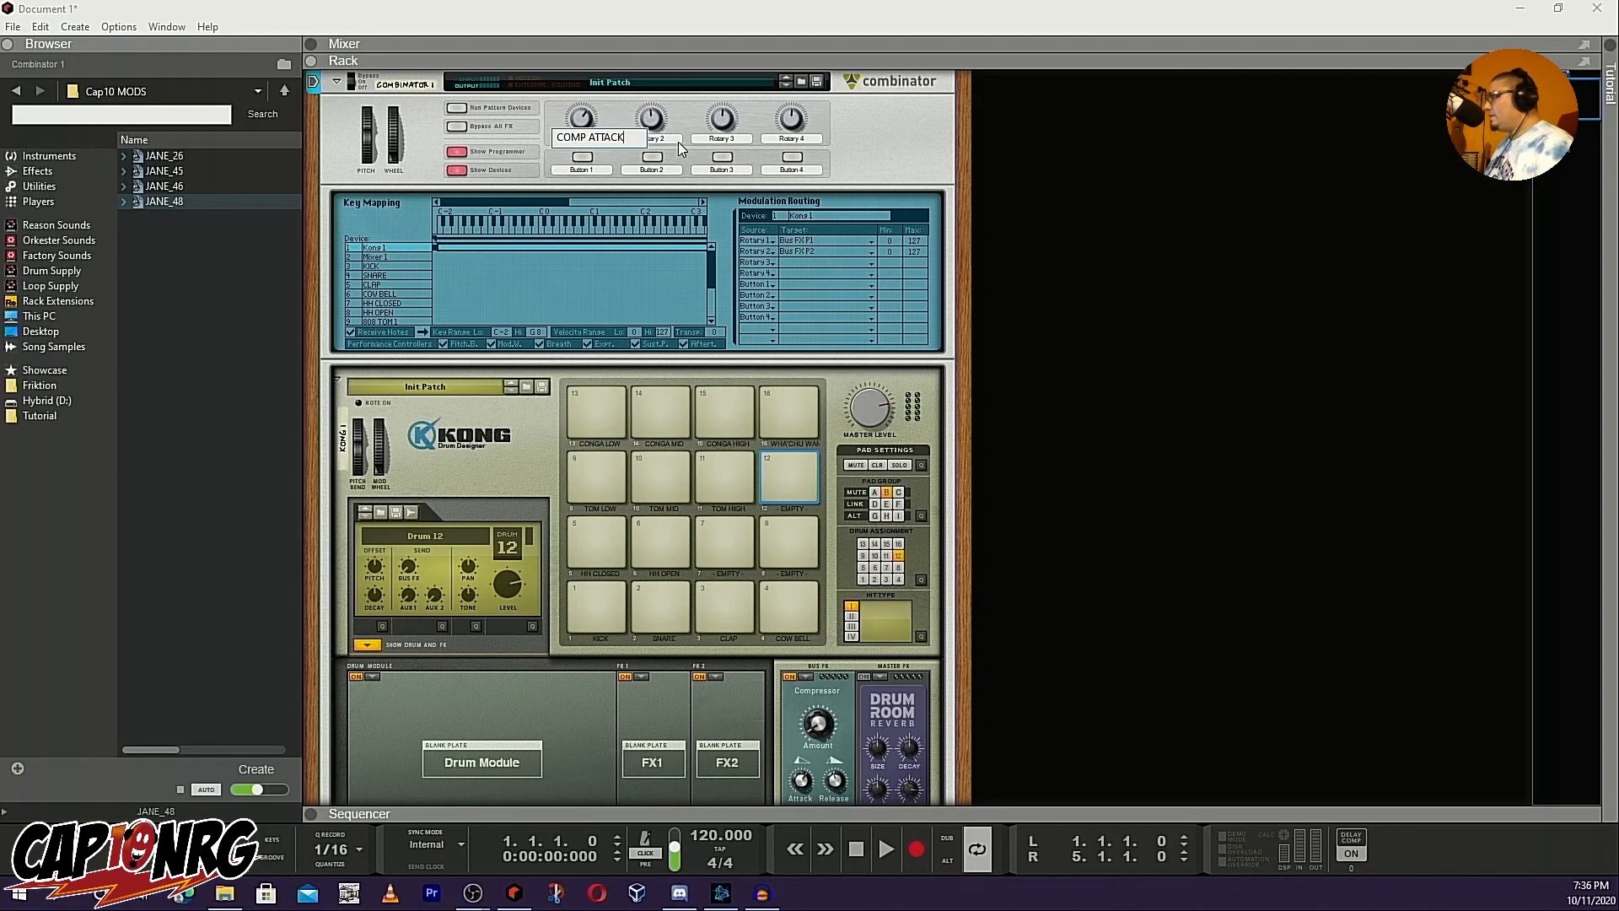
key("Return")
Rename the Combinator's Rotary 2 label as COMP RELEASE
double_click(662, 137)
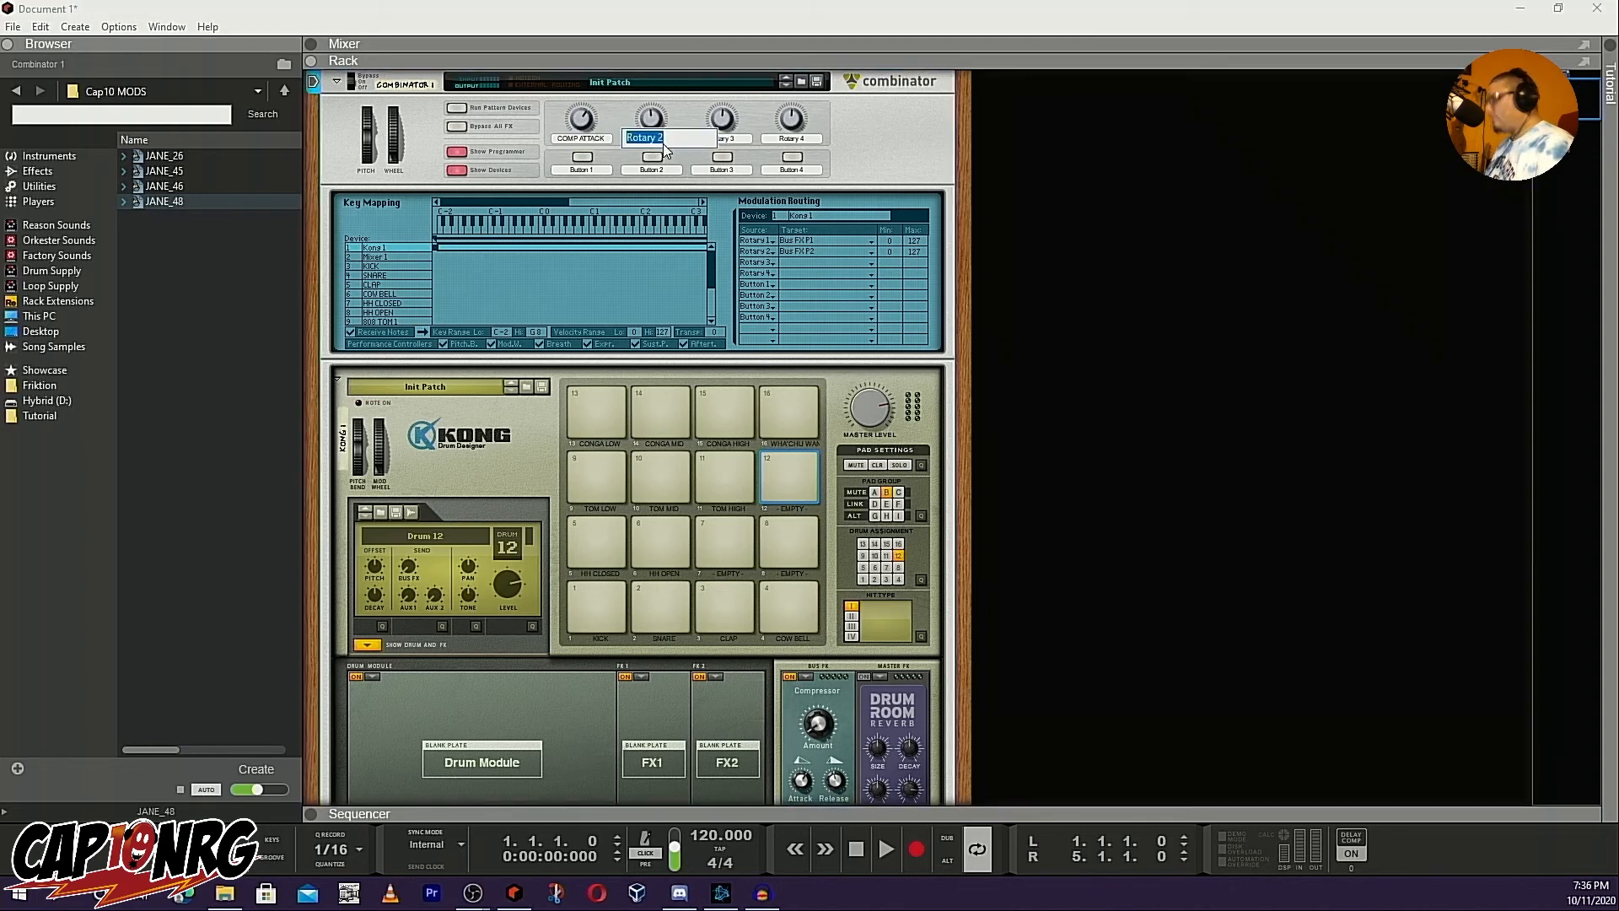
type("COMP RT")
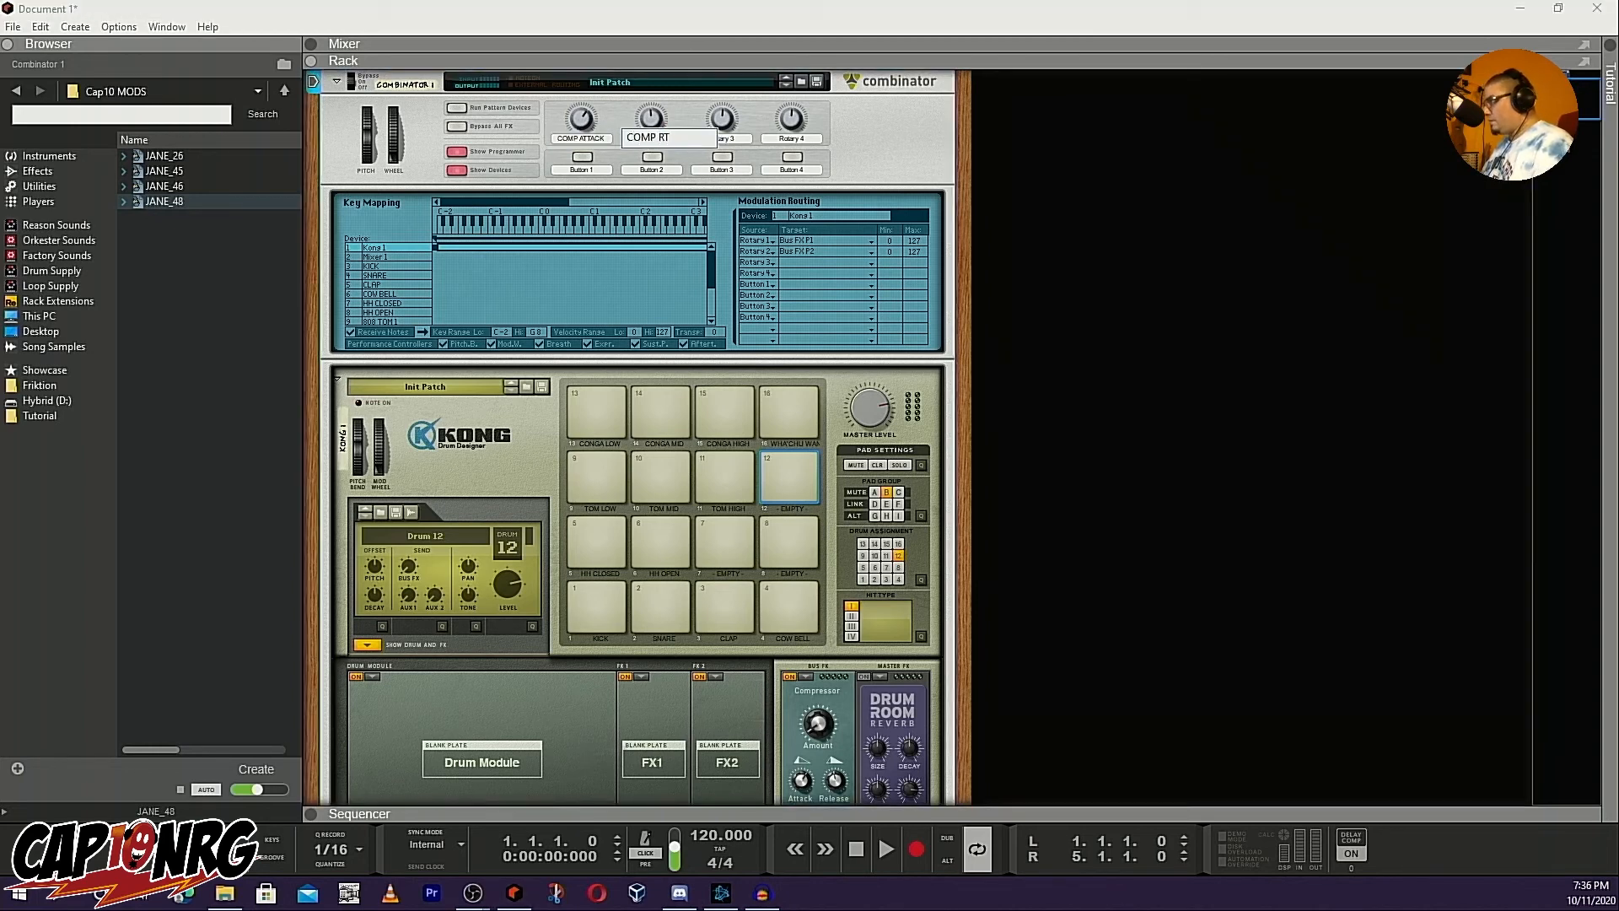
type("LEASE")
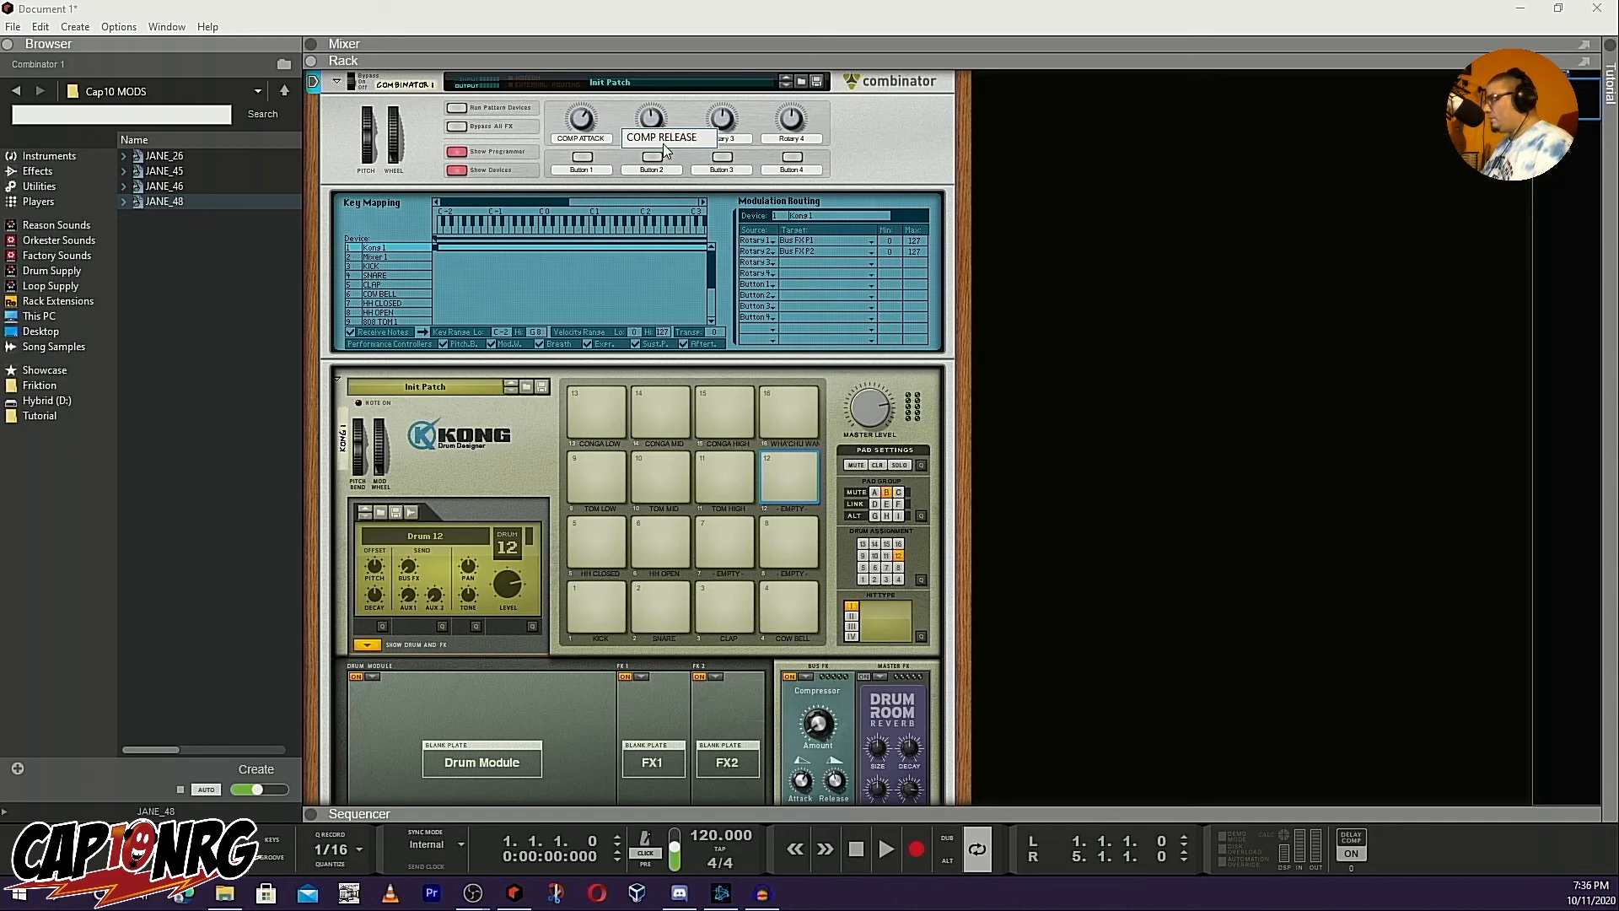
key("Return")
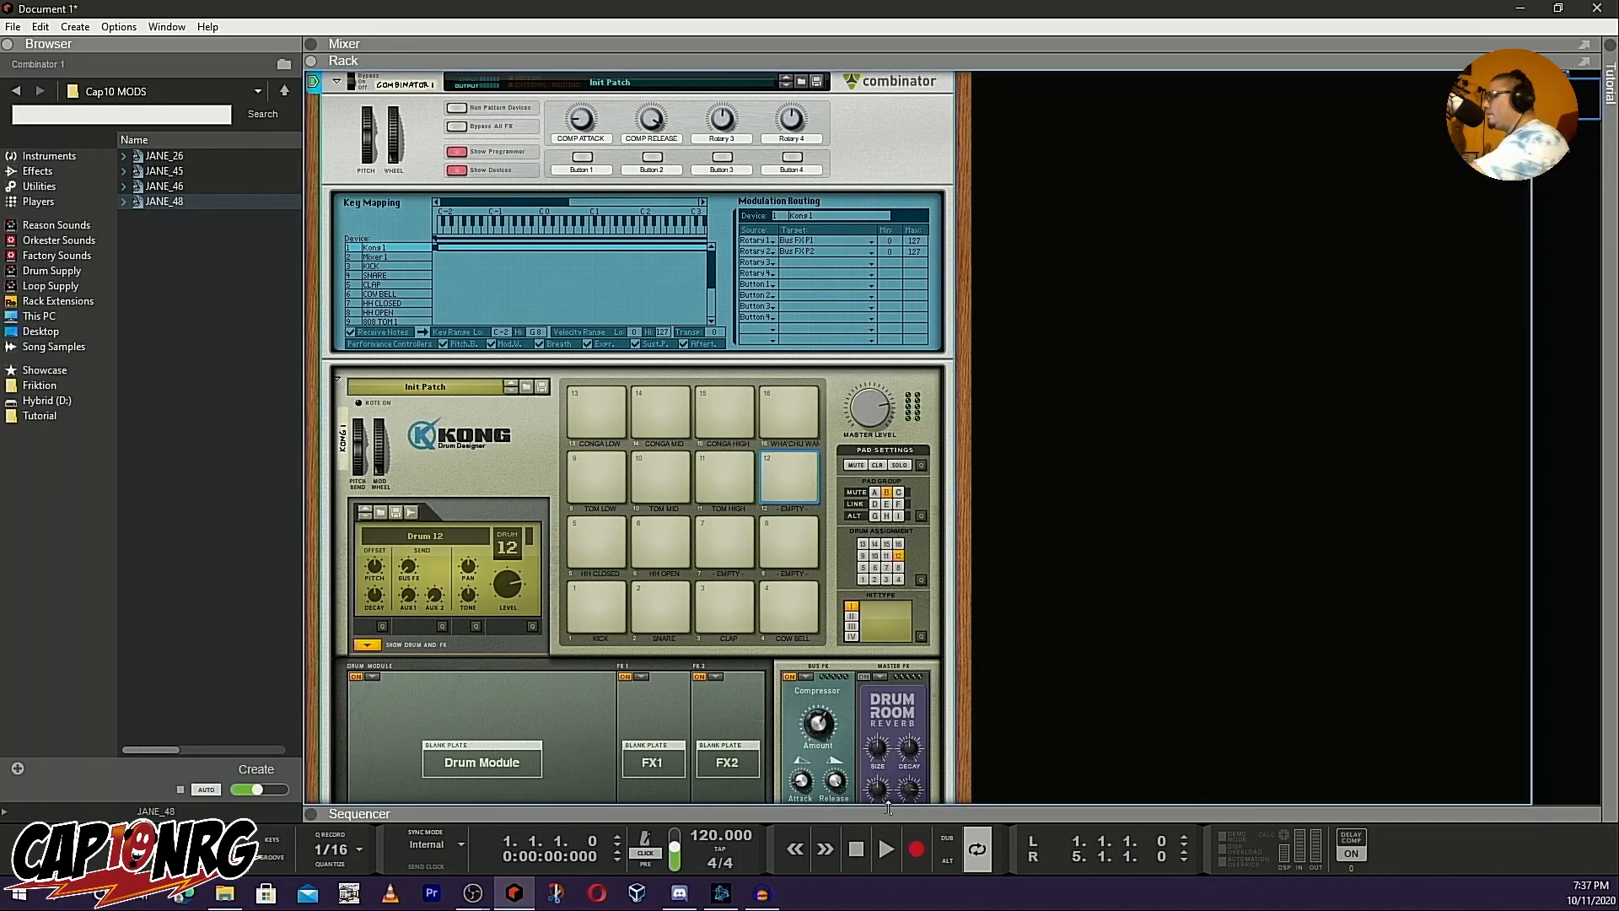
Set the bus compressor's amount to 52 and the COMP RELEASE rotary to 73
left_click_drag(821, 726, 823, 740)
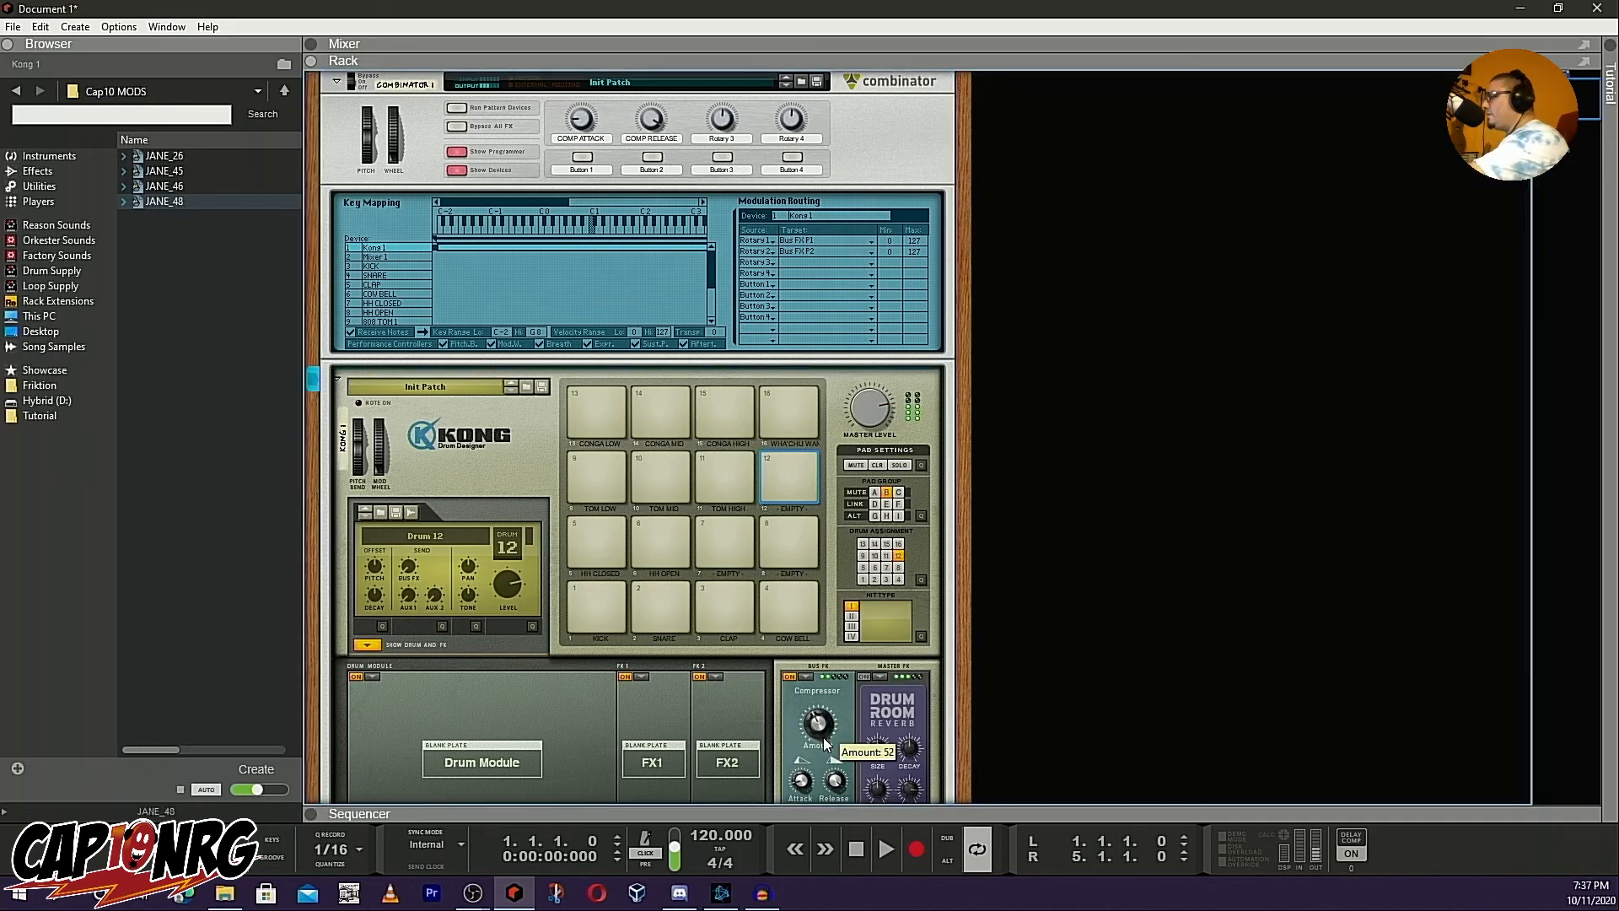
left_click(650, 118)
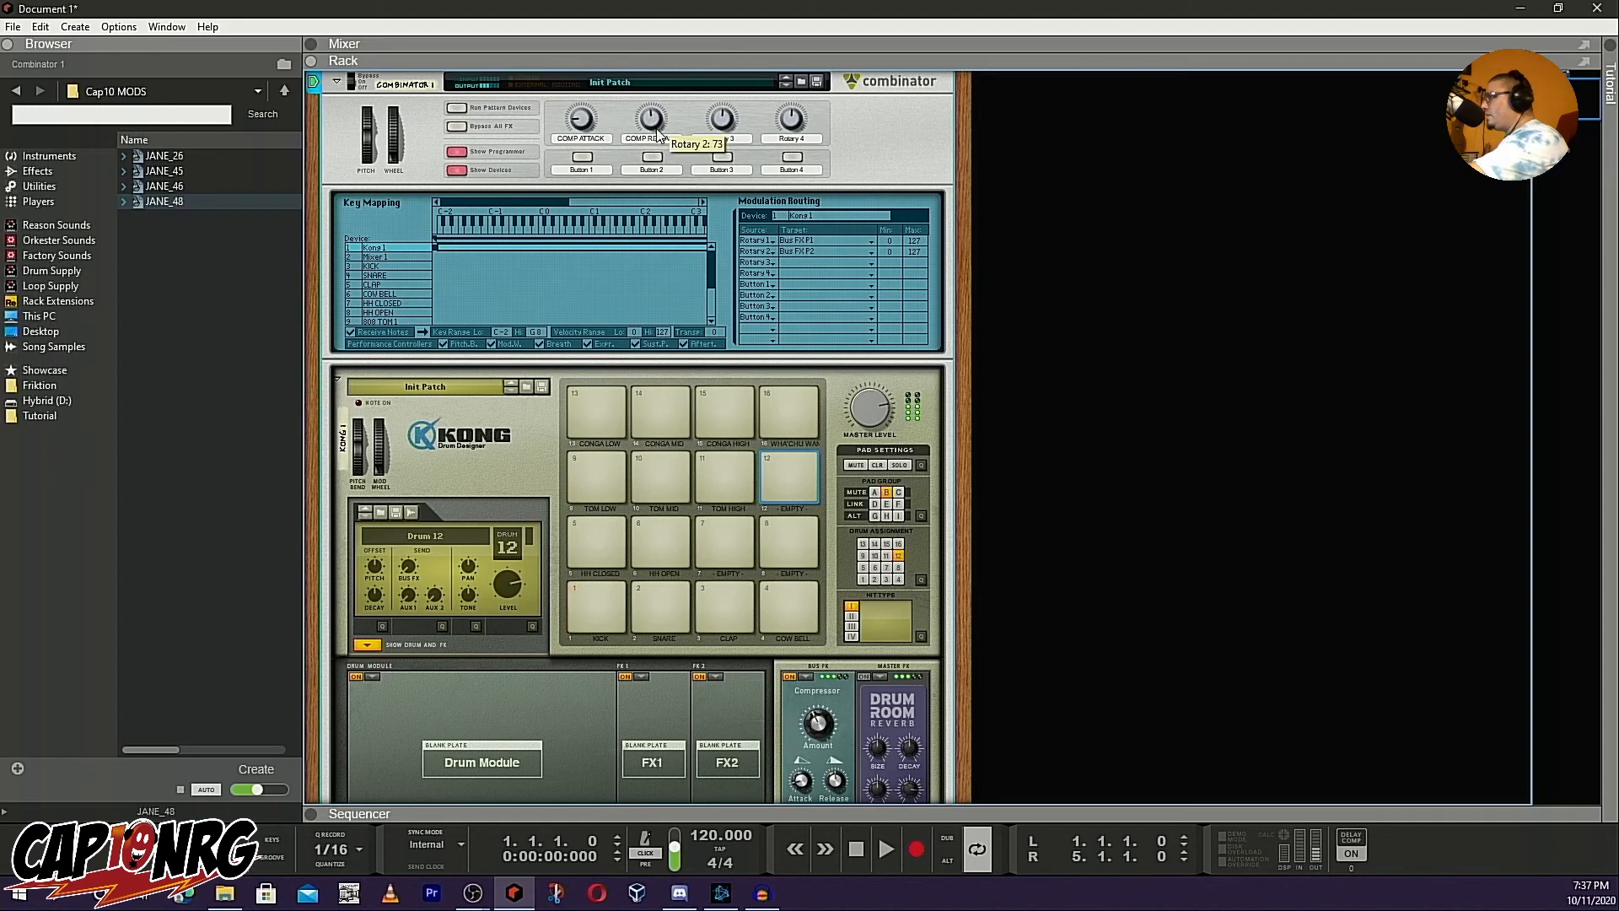